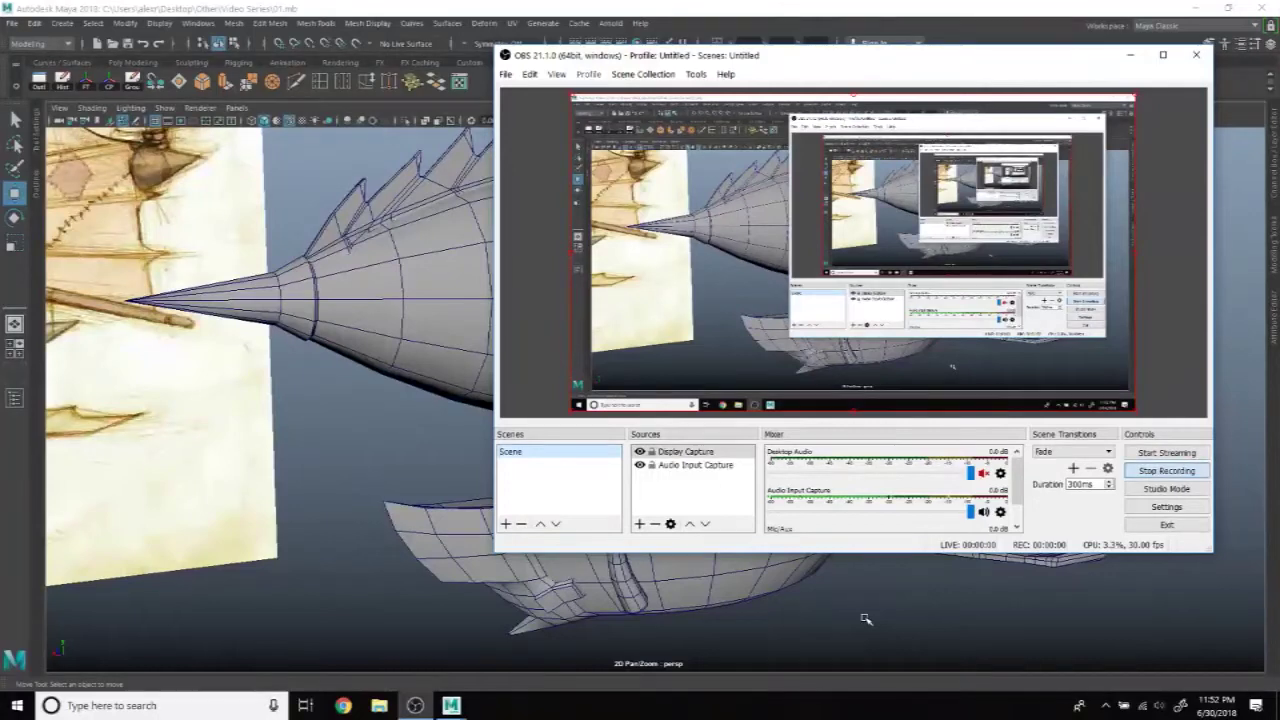
Step: Bring the Maya airship scene to the front and zoom in on the gondola hull
{"action": "left_click", "coordinate": [874, 623]}
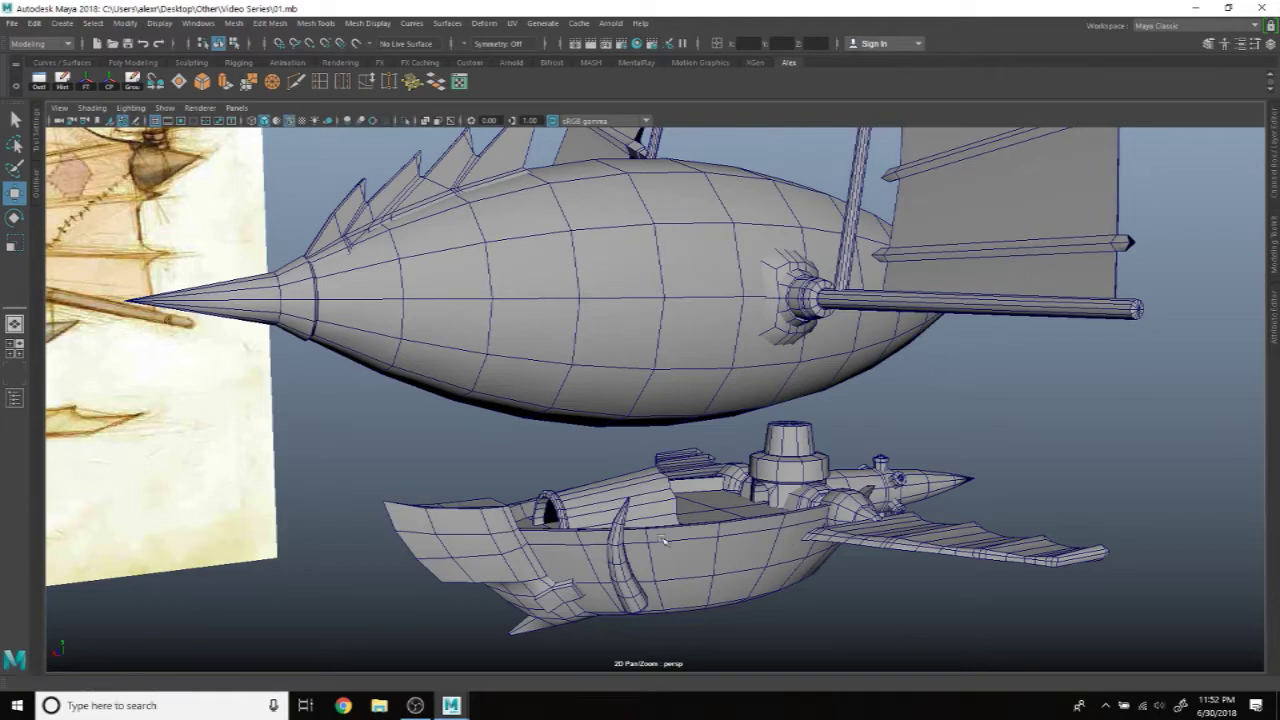
{"action": "scroll", "coordinate": [661, 538], "scroll_direction": "up", "scroll_amount": 2}
{"action": "scroll", "coordinate": [672, 512], "scroll_direction": "up", "scroll_amount": 2}
{"action": "scroll", "coordinate": [684, 486], "scroll_direction": "up", "scroll_amount": 2}
{"action": "scroll", "coordinate": [695, 460], "scroll_direction": "up", "scroll_amount": 2}
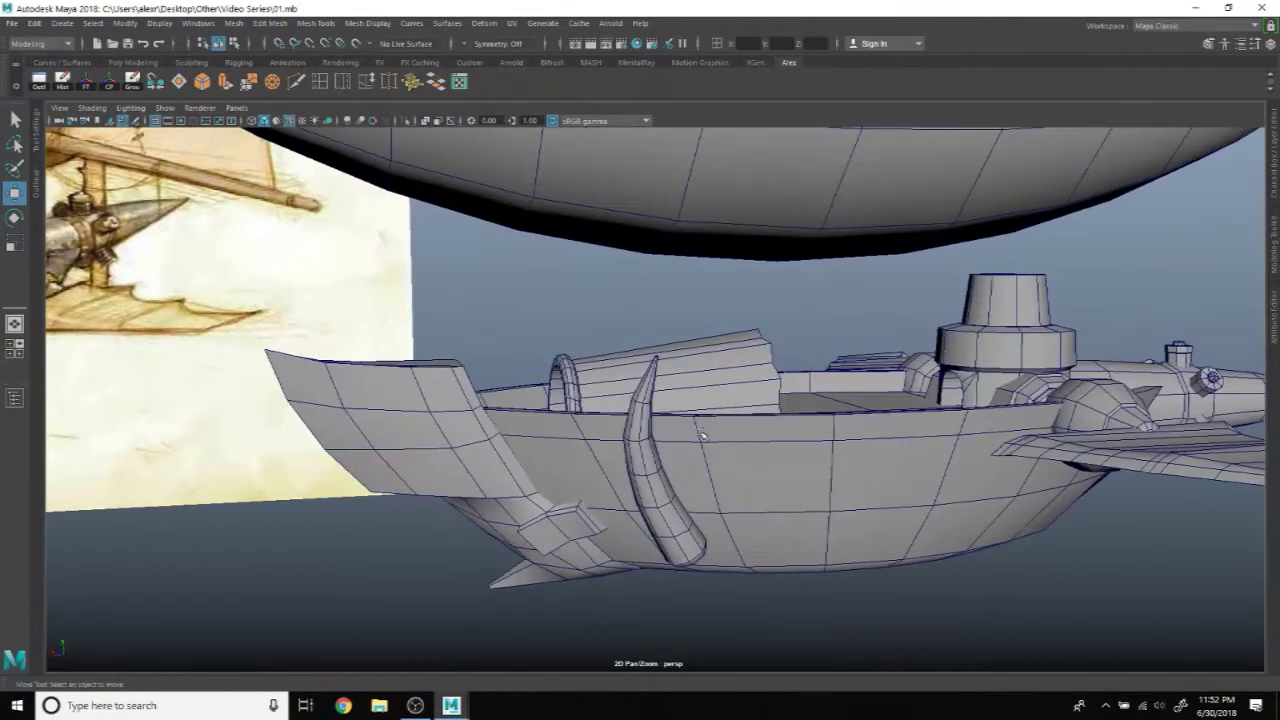
{"action": "scroll", "coordinate": [700, 428], "scroll_direction": "up", "scroll_amount": 2}
{"action": "scroll", "coordinate": [680, 414], "scroll_direction": "up", "scroll_amount": 2}
{"action": "scroll", "coordinate": [650, 398], "scroll_direction": "up", "scroll_amount": 3}
{"action": "scroll", "coordinate": [620, 380], "scroll_direction": "up", "scroll_amount": 2}
{"action": "scroll", "coordinate": [608, 372], "scroll_direction": "down", "scroll_amount": 2}
Step: Select the gondola's side fin piece and pull the view back slightly
{"action": "left_click", "coordinate": [529, 300]}
{"action": "scroll", "coordinate": [560, 420], "scroll_direction": "down", "scroll_amount": 3}
{"action": "scroll", "coordinate": [591, 486], "scroll_direction": "down", "scroll_amount": 2}
{"action": "left_click_drag", "start_coordinate": [591, 486], "coordinate": [533, 428], "text": "alt"}
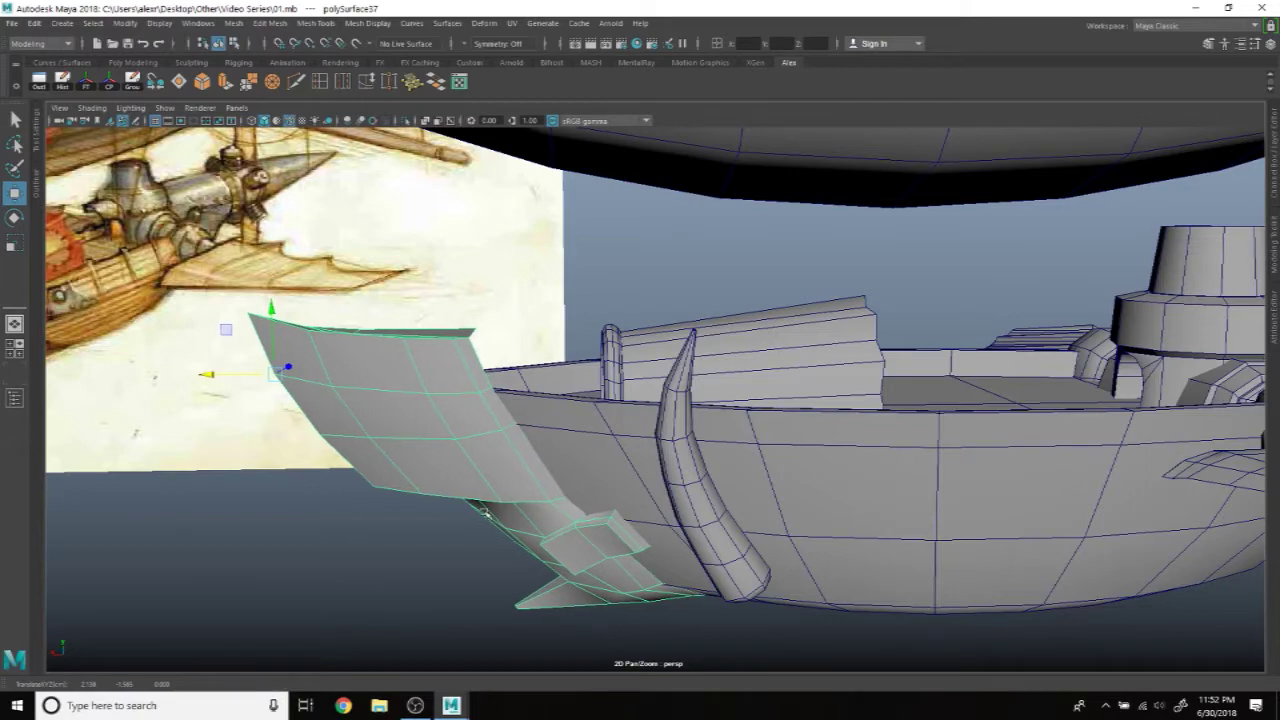
{"action": "middle_click_drag", "start_coordinate": [576, 510], "coordinate": [568, 406], "text": "alt"}
{"action": "scroll", "coordinate": [568, 406], "scroll_direction": "up", "scroll_amount": 3}
{"action": "scroll", "coordinate": [527, 433], "scroll_direction": "up", "scroll_amount": 2}
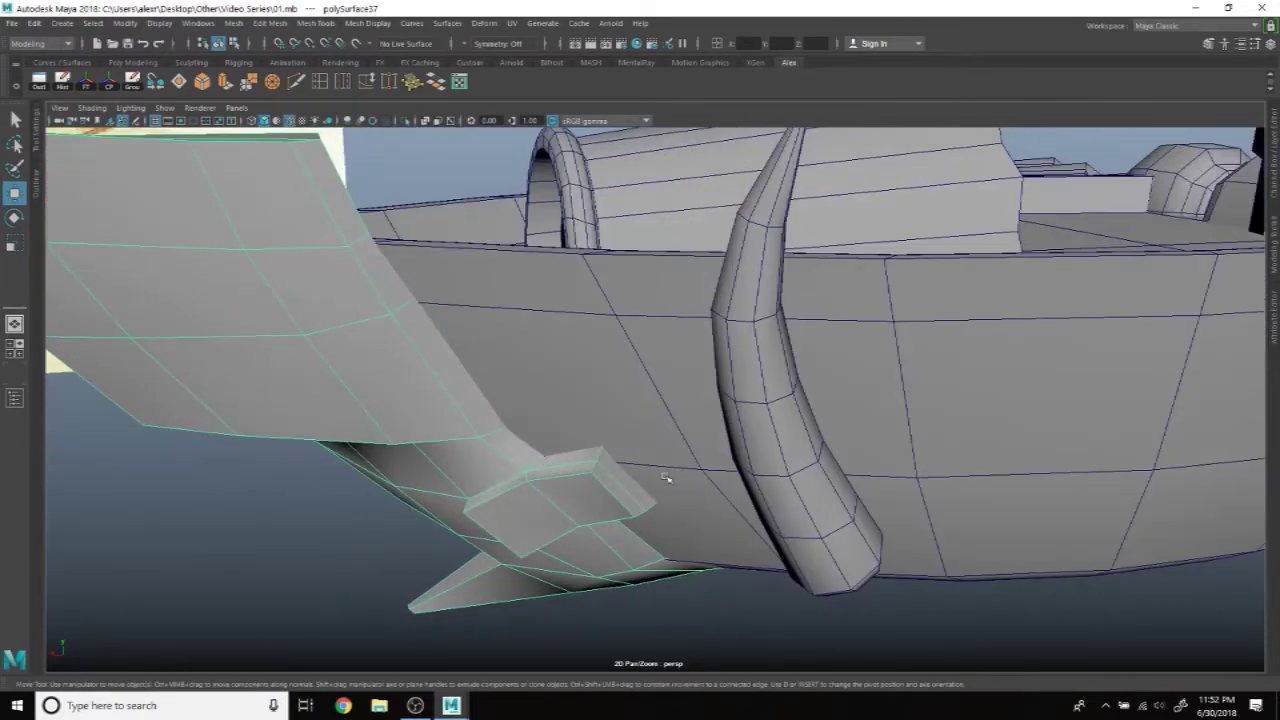
{"action": "left_click_drag", "start_coordinate": [666, 478], "coordinate": [648, 441], "text": "alt"}
{"action": "mouse_move", "coordinate": [691, 502]}
{"action": "left_mouse_down", "text": "alt"}
{"action": "mouse_move", "coordinate": [594, 442]}
{"action": "mouse_move", "coordinate": [654, 431]}
{"action": "mouse_move", "coordinate": [671, 457]}
{"action": "mouse_move", "coordinate": [637, 466]}
{"action": "mouse_move", "coordinate": [733, 493]}
{"action": "left_mouse_up", "text": "alt"}
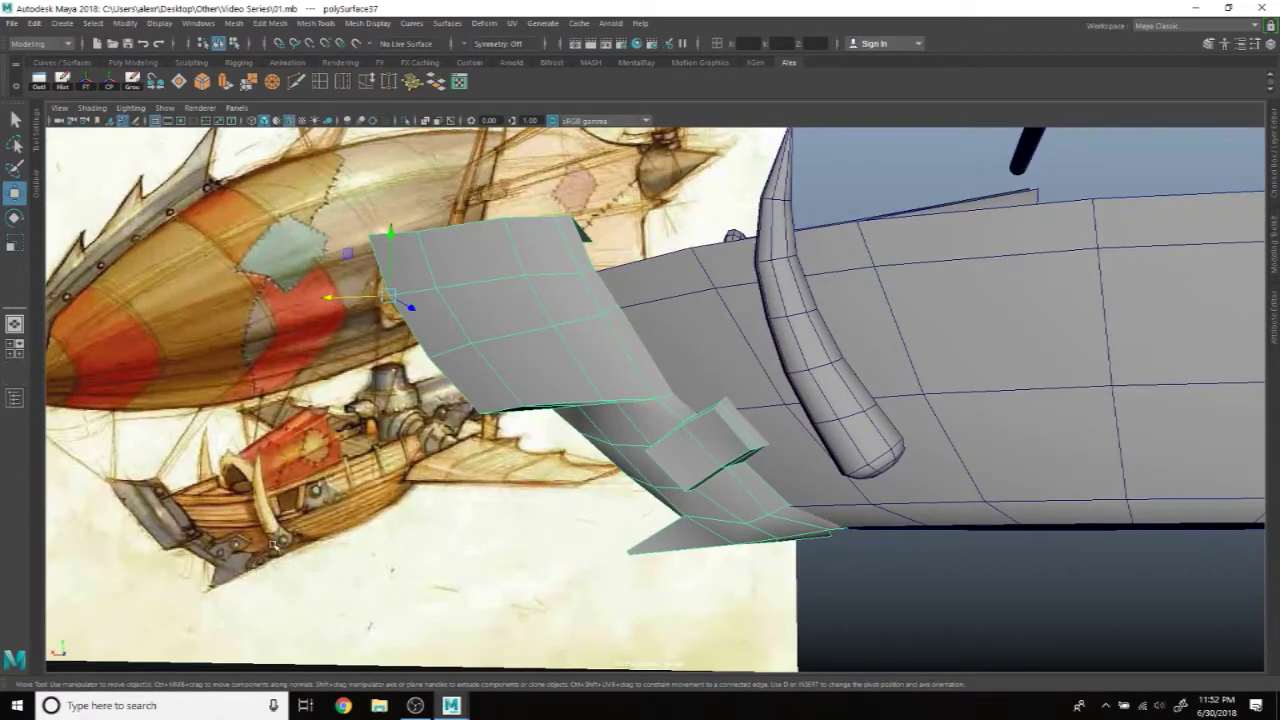
{"action": "mouse_move", "coordinate": [607, 461]}
{"action": "left_mouse_down", "text": "alt"}
{"action": "mouse_move", "coordinate": [886, 432]}
{"action": "mouse_move", "coordinate": [809, 443]}
{"action": "mouse_move", "coordinate": [761, 418]}
{"action": "left_mouse_up", "text": "alt"}
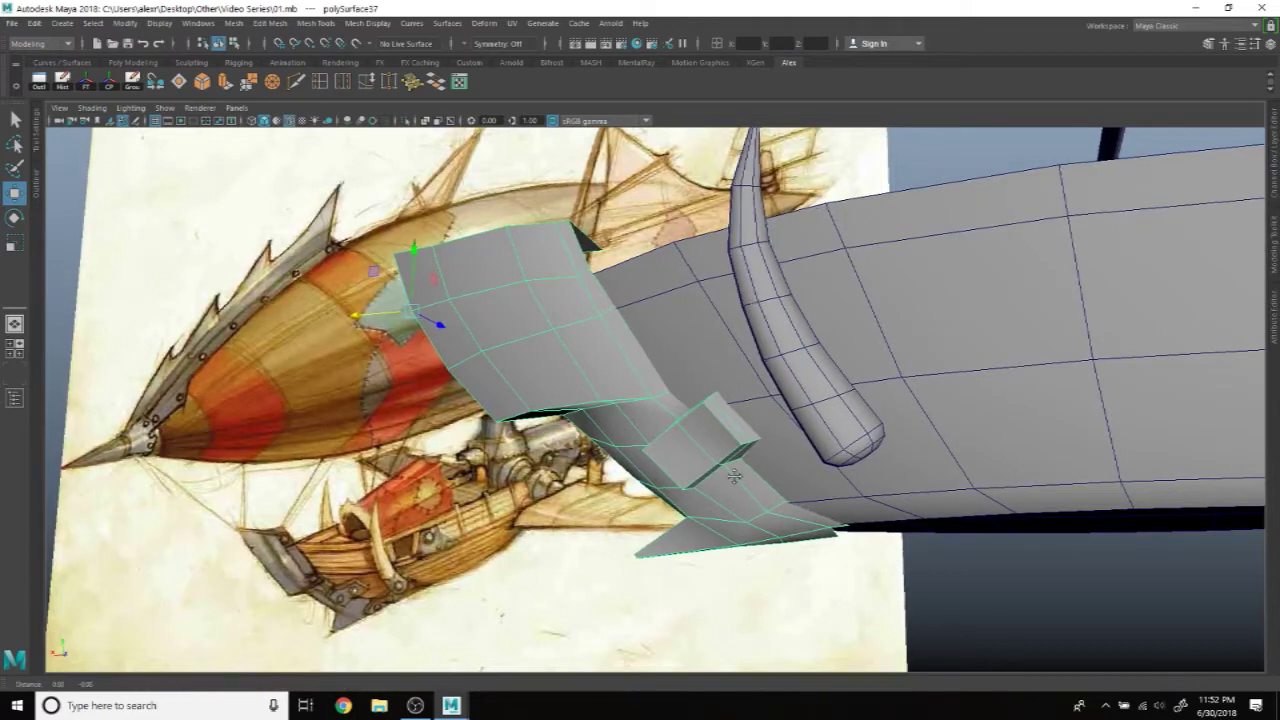
{"action": "left_click_drag", "start_coordinate": [745, 535], "coordinate": [576, 459], "text": "alt"}
{"action": "left_click", "coordinate": [663, 400]}
{"action": "scroll", "coordinate": [663, 400], "scroll_direction": "up", "scroll_amount": 2}
Step: Centre the view on the horn and briefly check the four-view layout
{"action": "scroll", "coordinate": [645, 399], "scroll_direction": "up", "scroll_amount": 3}
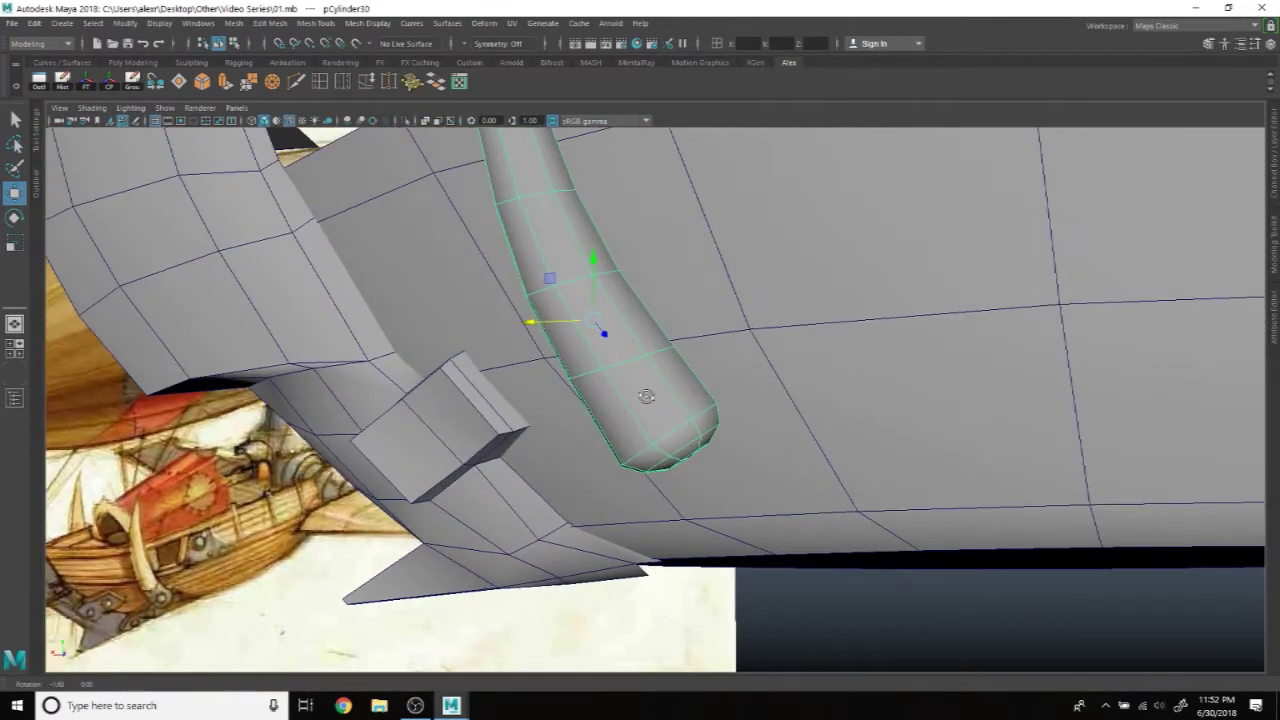
{"action": "left_click_drag", "start_coordinate": [645, 399], "coordinate": [643, 381], "text": "alt"}
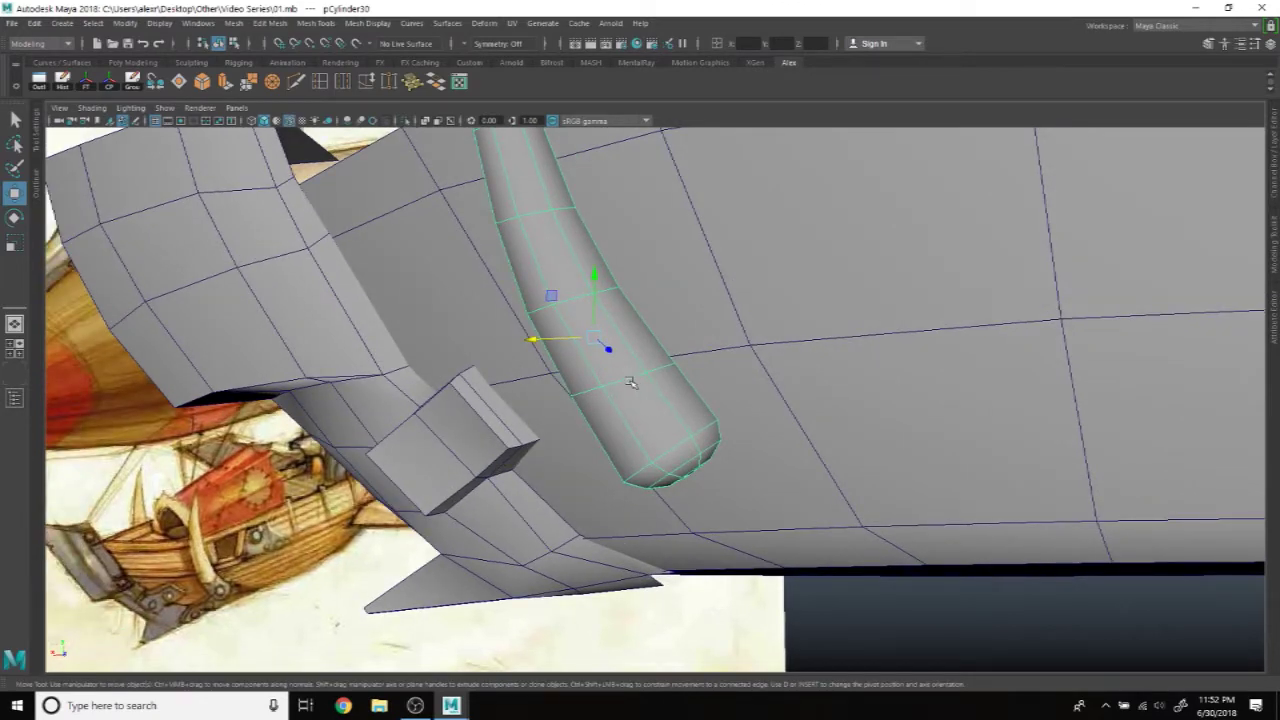
{"action": "left_click_drag", "start_coordinate": [630, 383], "coordinate": [680, 385], "text": "alt"}
{"action": "key", "text": "space"}
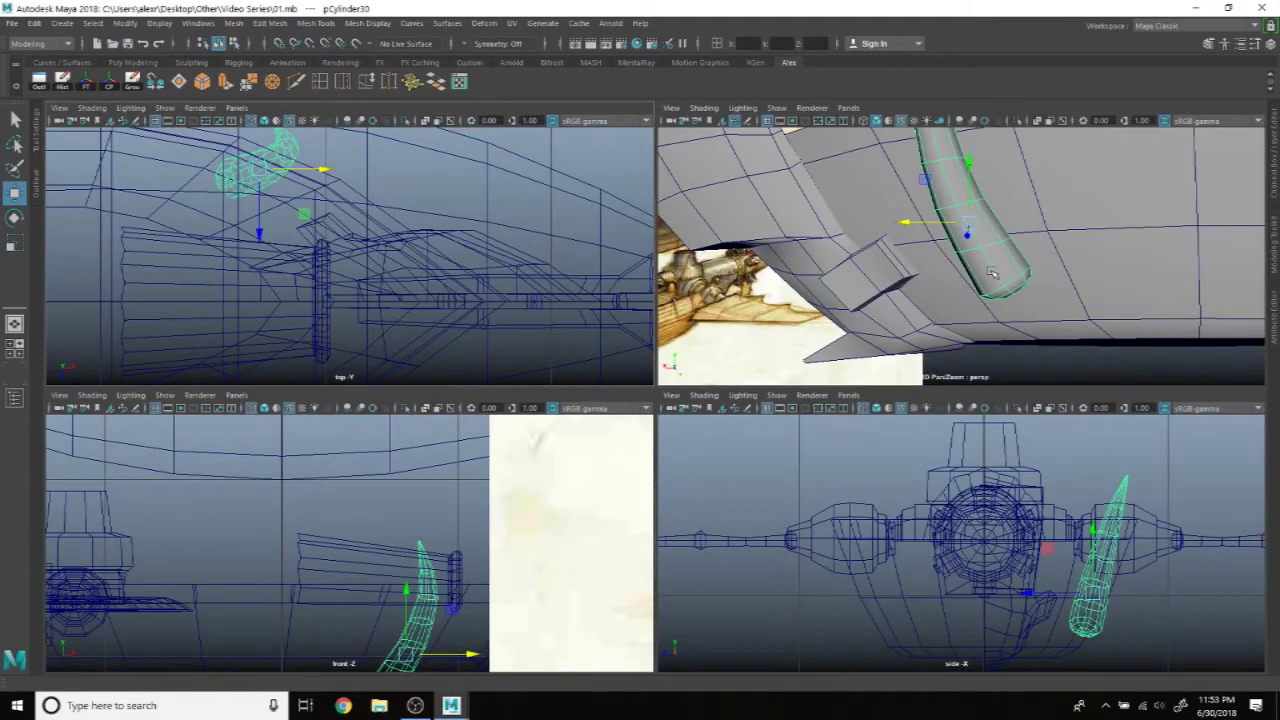
{"action": "key", "text": "space"}
Step: Select an edge on the horn with the rotate tool, then clear the selection
{"action": "left_click_drag", "start_coordinate": [751, 320], "coordinate": [684, 308], "text": "alt"}
{"action": "right_click", "coordinate": [684, 308]}
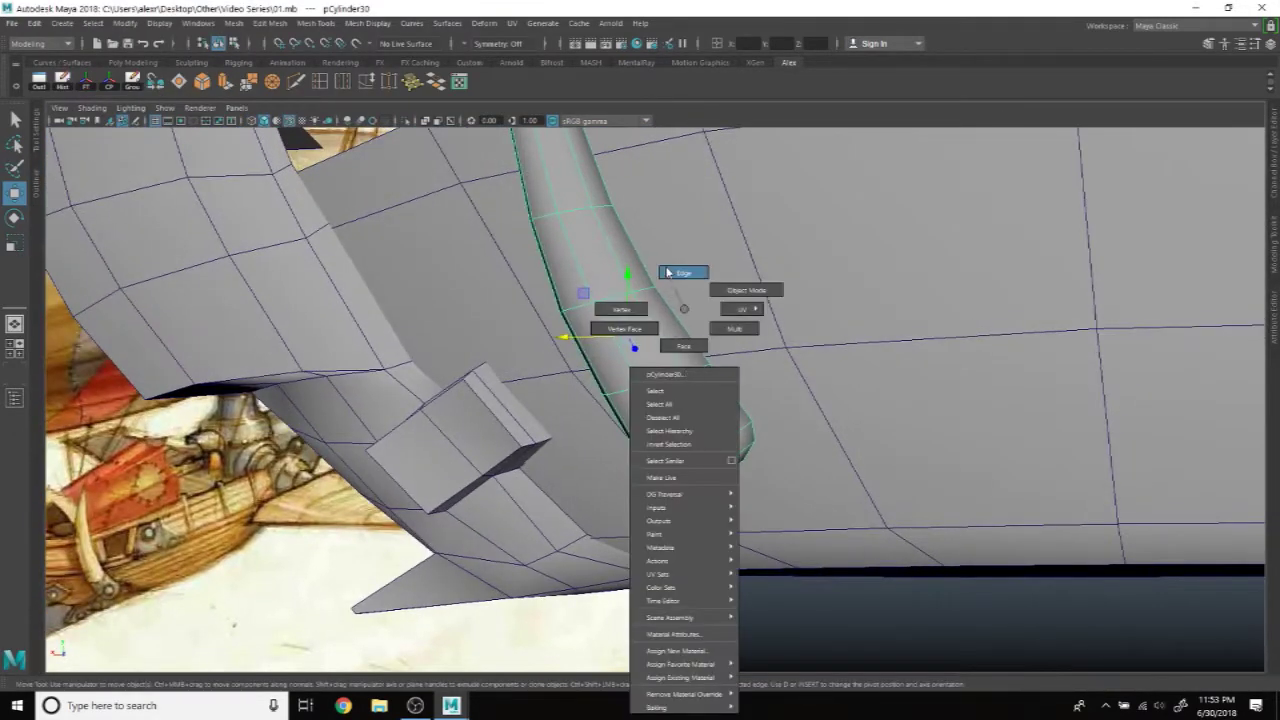
{"action": "left_click", "coordinate": [657, 345]}
{"action": "middle_click_drag", "start_coordinate": [657, 345], "coordinate": [690, 360], "text": "alt"}
{"action": "key", "text": "e"}
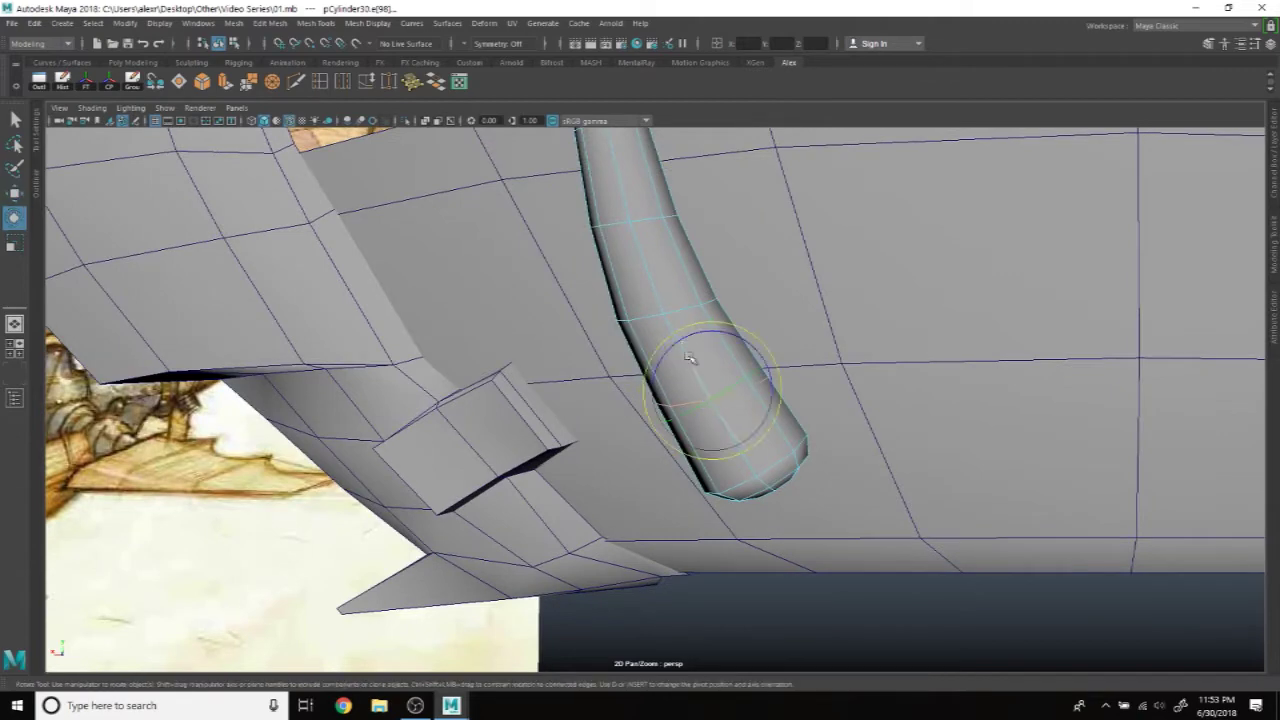
{"action": "mouse_move", "coordinate": [670, 333]}
{"action": "left_mouse_down", "text": "alt"}
{"action": "mouse_move", "coordinate": [623, 363]}
{"action": "mouse_move", "coordinate": [694, 377]}
{"action": "mouse_move", "coordinate": [720, 354]}
{"action": "mouse_move", "coordinate": [691, 360]}
{"action": "left_mouse_up", "text": "alt"}
{"action": "scroll", "coordinate": [608, 363], "scroll_direction": "up", "scroll_amount": 5}
{"action": "scroll", "coordinate": [607, 352], "scroll_direction": "up", "scroll_amount": 2}
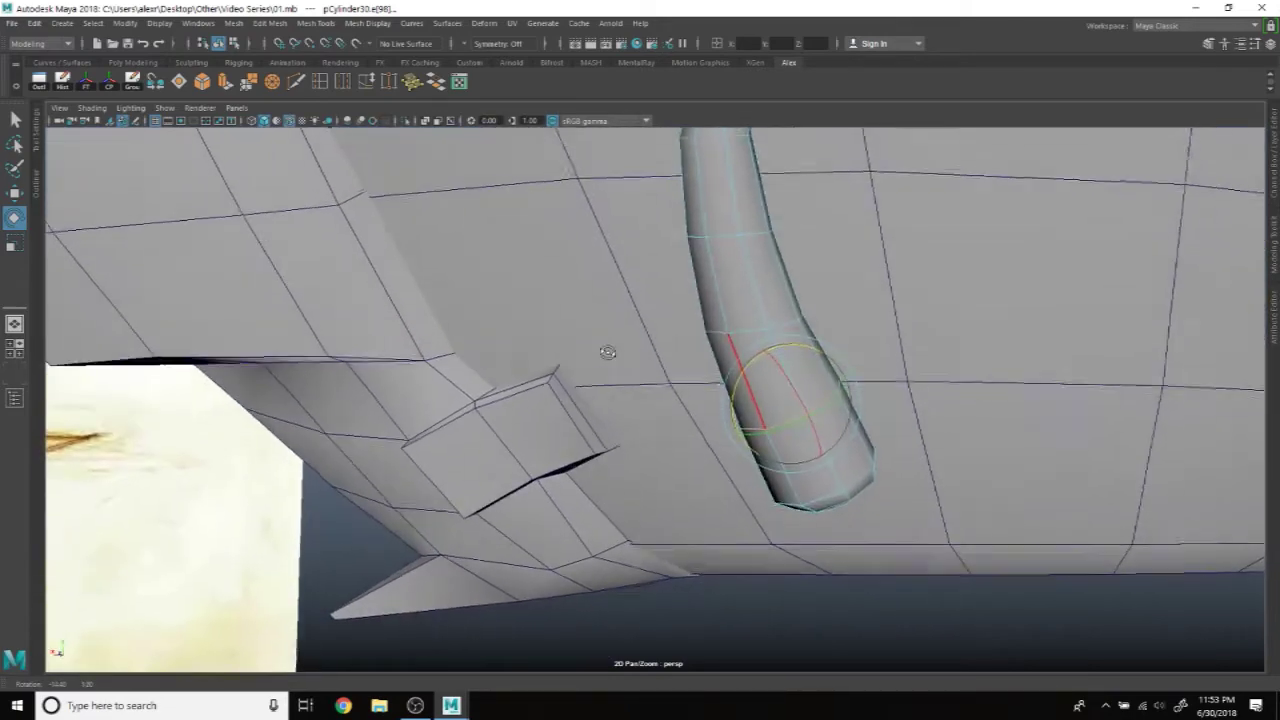
{"action": "scroll", "coordinate": [607, 352], "scroll_direction": "down", "scroll_amount": 2}
{"action": "left_click", "coordinate": [757, 480]}
Step: In face mode, select the full ring of faces around the horn's tip
{"action": "left_click_drag", "start_coordinate": [777, 640], "coordinate": [736, 446], "text": "alt"}
{"action": "right_click_drag", "start_coordinate": [716, 365], "coordinate": [714, 385]}
{"action": "mouse_move", "coordinate": [714, 370]}
{"action": "left_mouse_down", "text": "alt"}
{"action": "mouse_move", "coordinate": [755, 393]}
{"action": "mouse_move", "coordinate": [745, 378]}
{"action": "left_mouse_up", "text": "alt"}
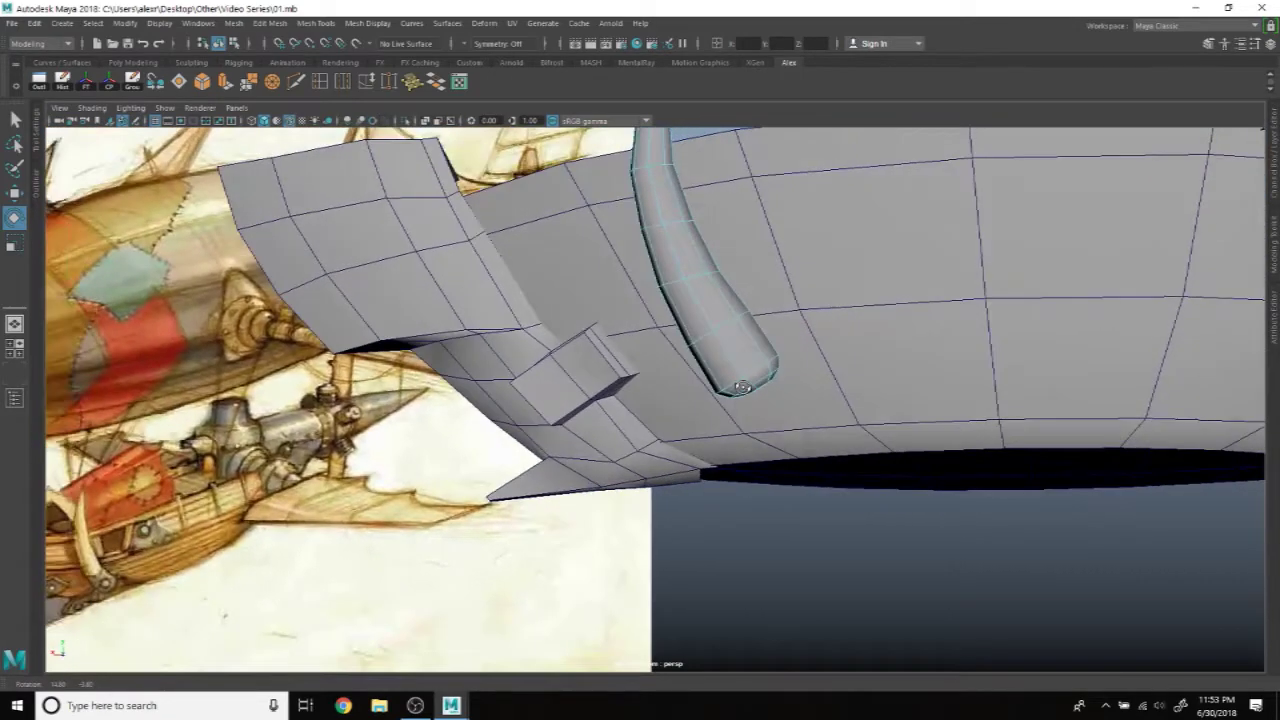
{"action": "scroll", "coordinate": [745, 378], "scroll_direction": "up", "scroll_amount": 2}
{"action": "left_click", "coordinate": [810, 311]}
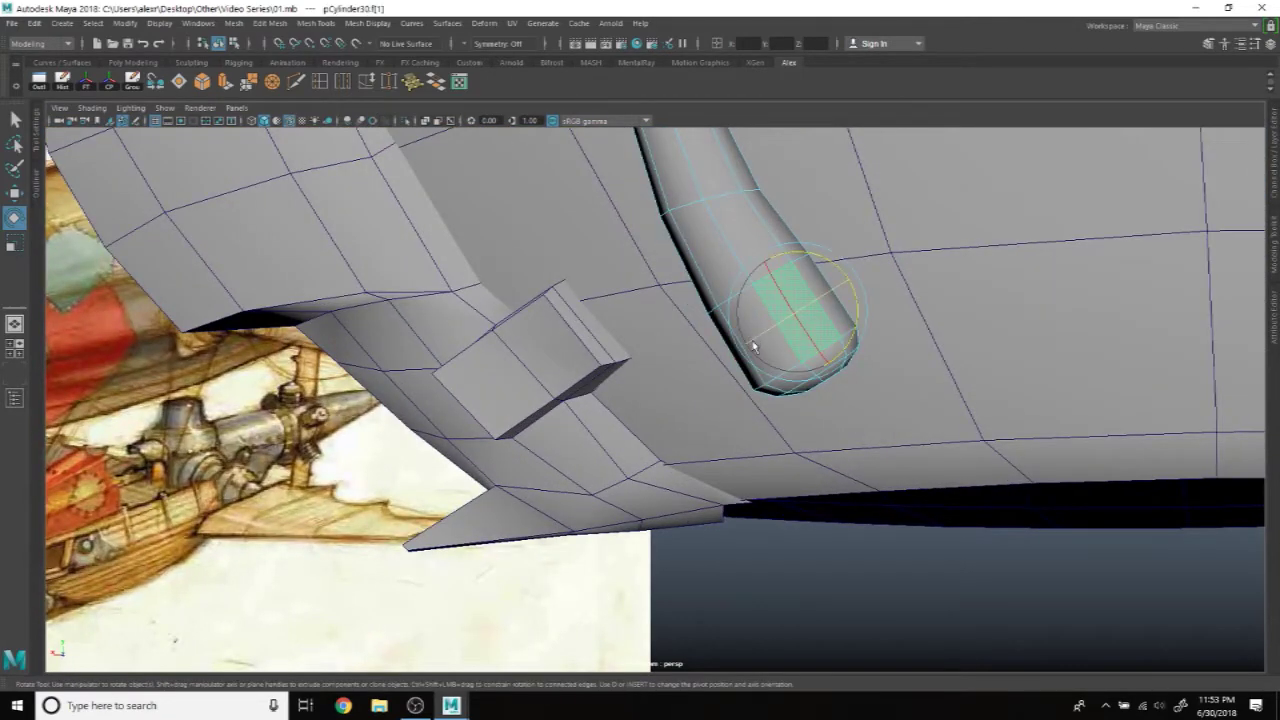
{"action": "key", "text": "q"}
{"action": "double_click", "coordinate": [757, 338]}
{"action": "mouse_move", "coordinate": [757, 338]}
{"action": "left_mouse_down", "text": "alt"}
{"action": "mouse_move", "coordinate": [748, 363]}
{"action": "mouse_move", "coordinate": [762, 364]}
{"action": "left_mouse_up", "text": "alt"}
{"action": "left_click_drag", "start_coordinate": [732, 424], "coordinate": [458, 258], "text": "alt"}
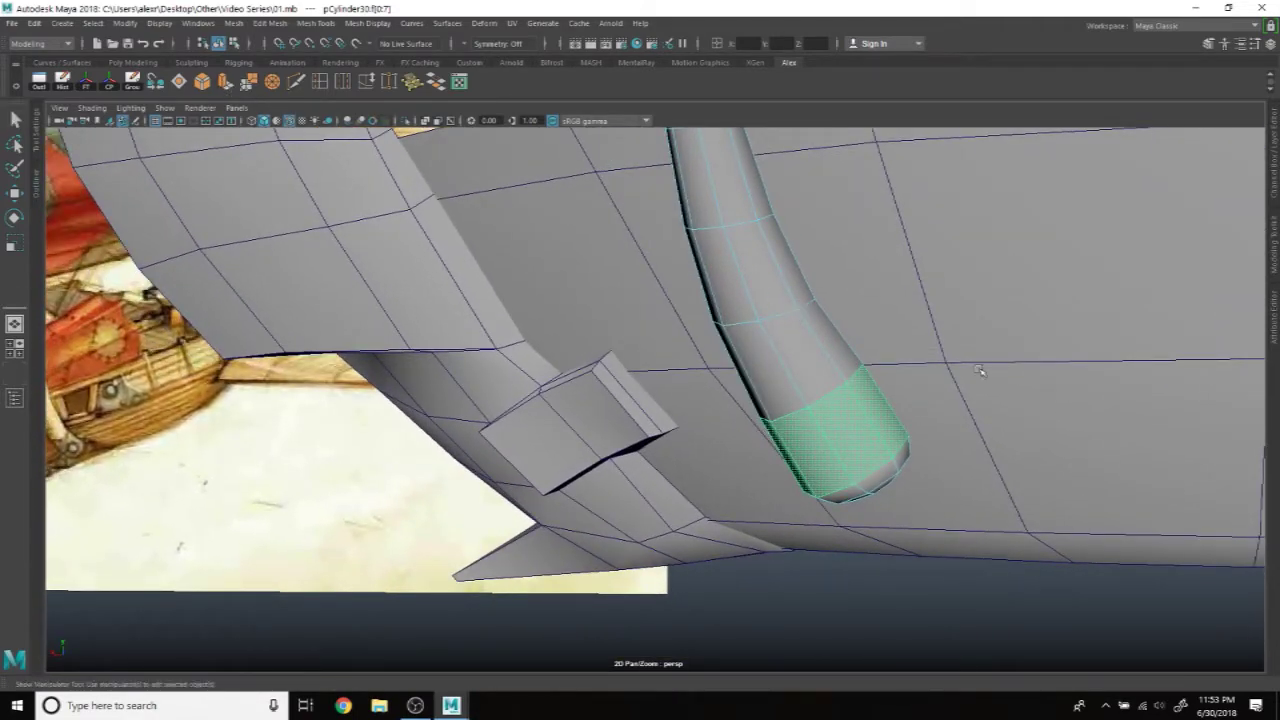
Step: Extrude the face ring with thickness 0.018 and a small offset
{"action": "key", "text": "ctrl+e"}
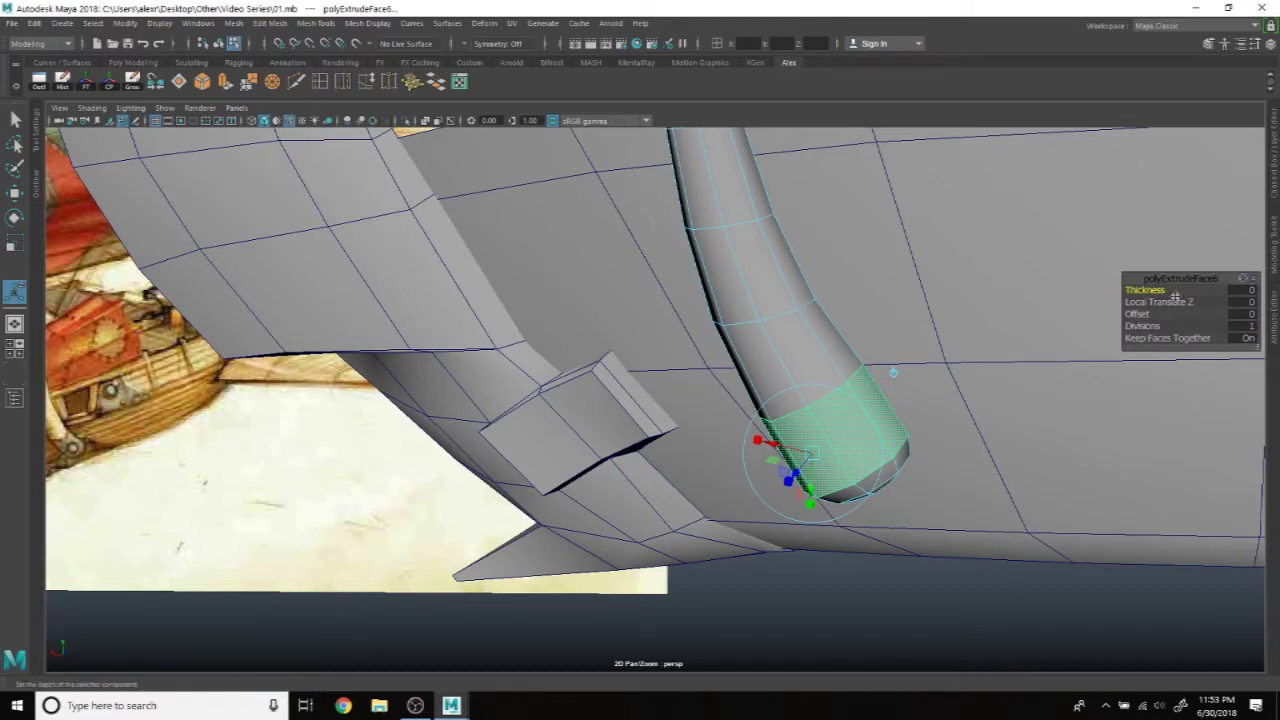
{"action": "left_click_drag", "start_coordinate": [790, 478], "coordinate": [758, 432]}
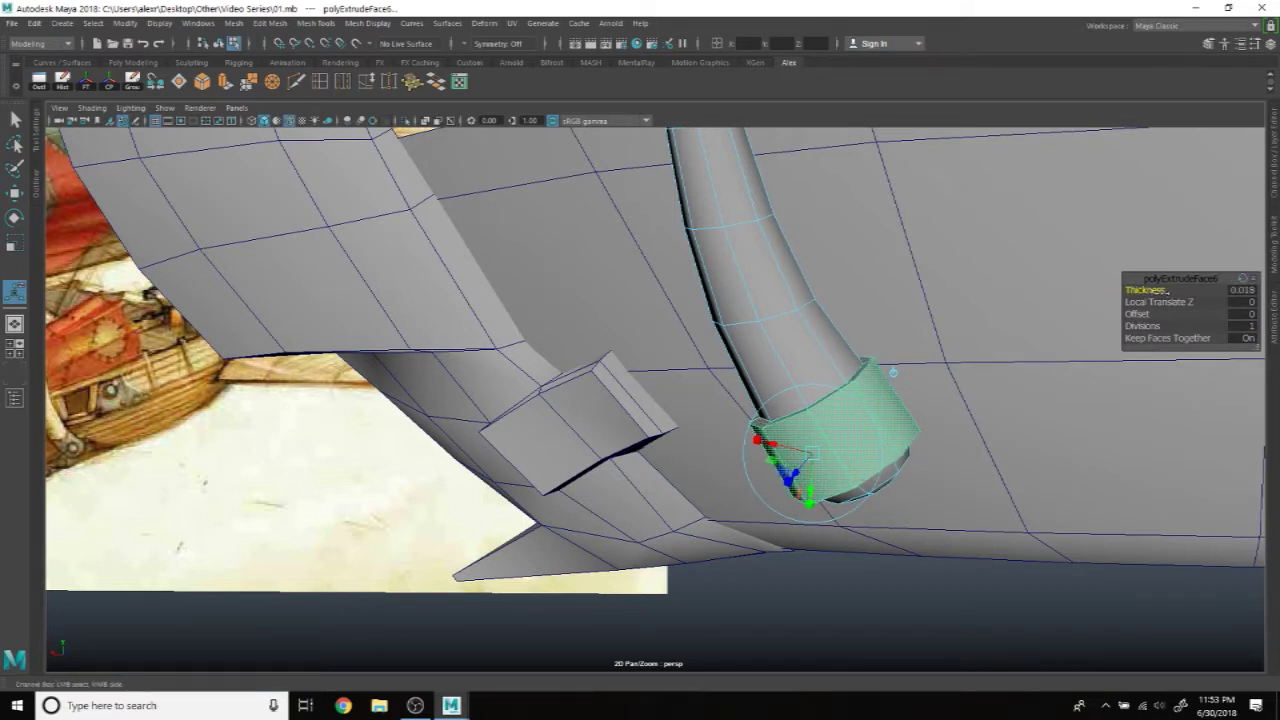
{"action": "left_click_drag", "start_coordinate": [1137, 313], "coordinate": [1150, 313]}
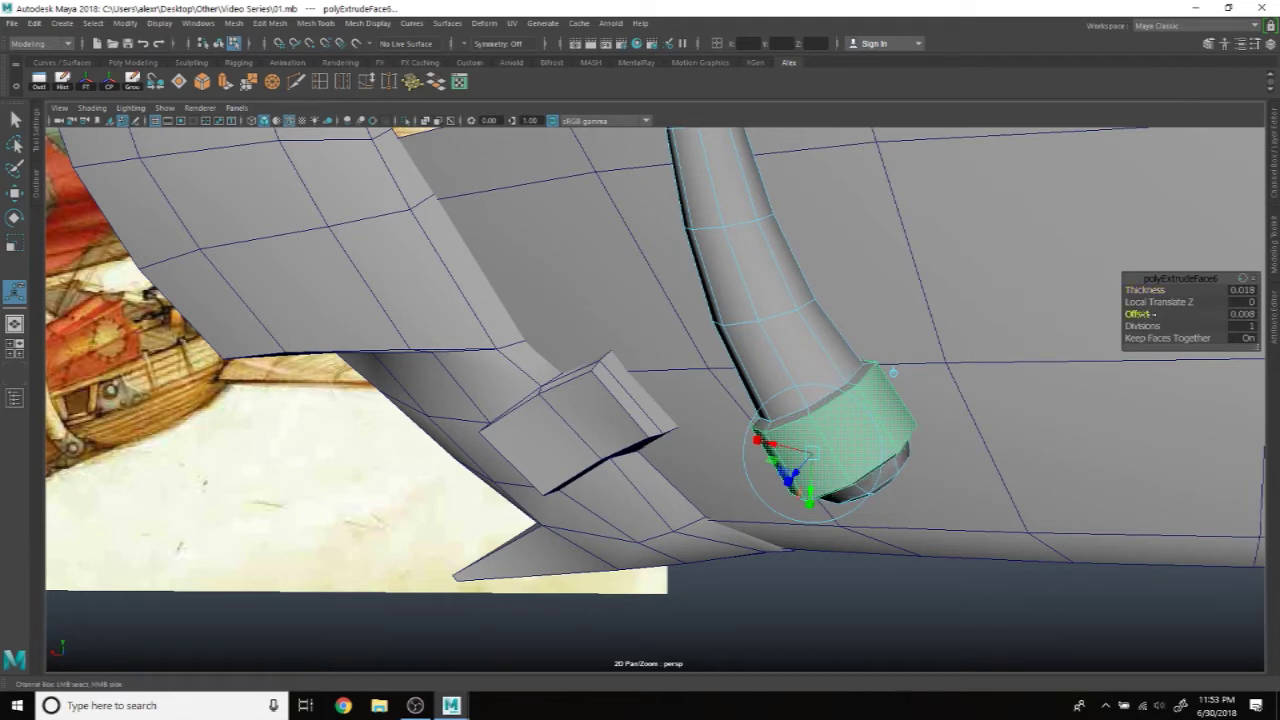
{"action": "left_click", "coordinate": [879, 603]}
Step: Inspect the new collar, then view the box, tube and engine pod
{"action": "mouse_move", "coordinate": [700, 549]}
{"action": "left_mouse_down", "text": "alt"}
{"action": "mouse_move", "coordinate": [960, 461]}
{"action": "mouse_move", "coordinate": [793, 454]}
{"action": "mouse_move", "coordinate": [818, 443]}
{"action": "left_mouse_up", "text": "alt"}
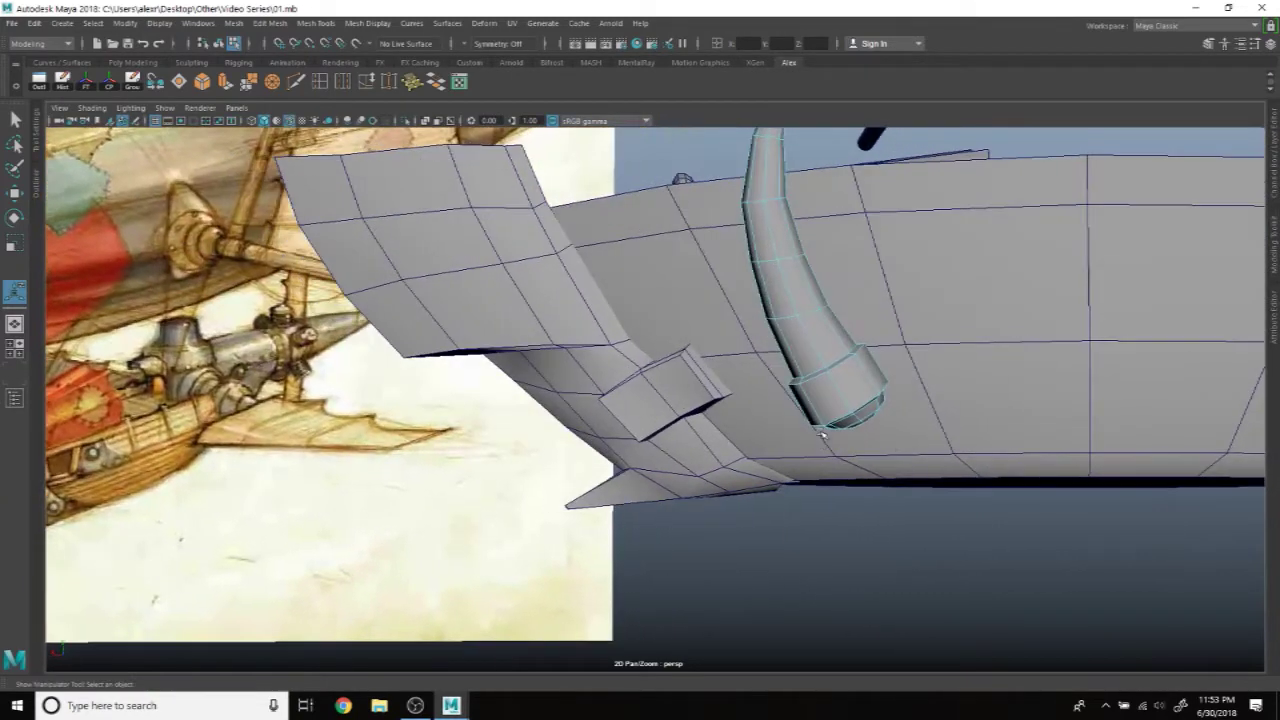
{"action": "left_click_drag", "start_coordinate": [722, 483], "coordinate": [682, 461], "text": "alt"}
{"action": "scroll", "coordinate": [700, 470], "scroll_direction": "up", "scroll_amount": 5}
{"action": "scroll", "coordinate": [700, 463], "scroll_direction": "down", "scroll_amount": 3}
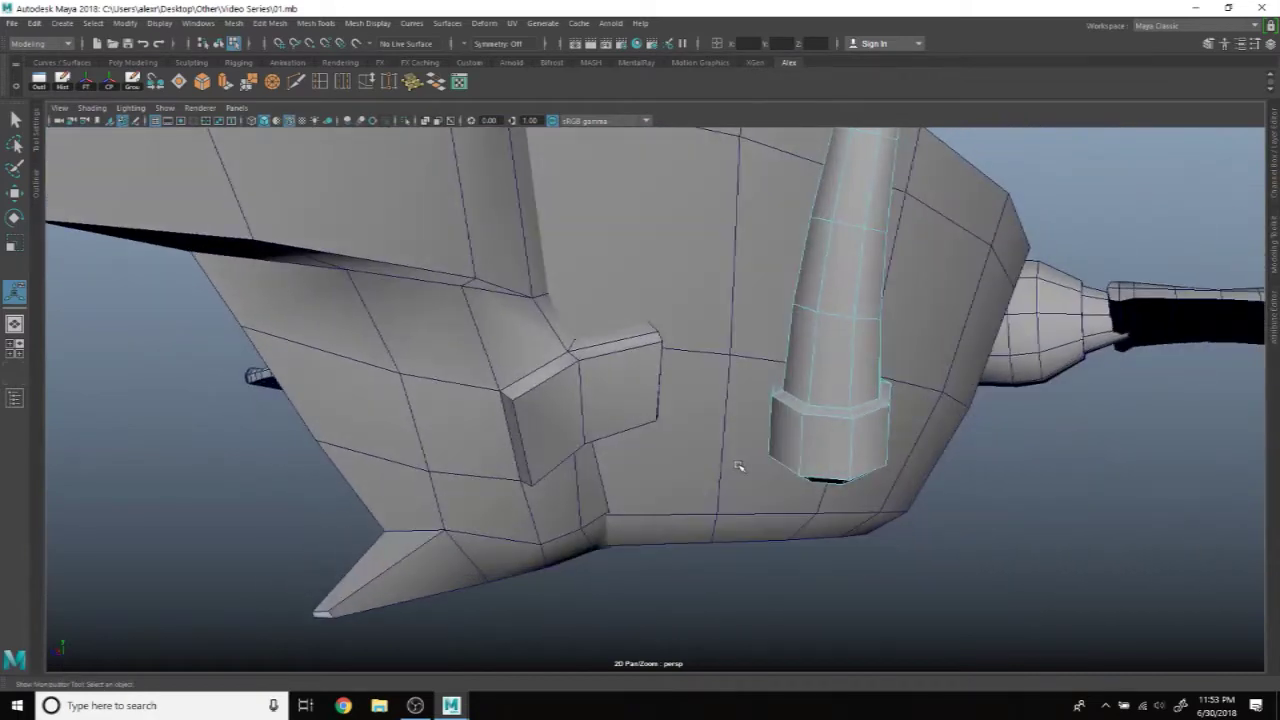
{"action": "scroll", "coordinate": [740, 466], "scroll_direction": "up", "scroll_amount": 2}
{"action": "scroll", "coordinate": [725, 455], "scroll_direction": "up", "scroll_amount": 3}
{"action": "mouse_move", "coordinate": [717, 447]}
{"action": "left_mouse_down", "text": "alt"}
{"action": "mouse_move", "coordinate": [797, 429]}
{"action": "mouse_move", "coordinate": [768, 401]}
{"action": "mouse_move", "coordinate": [986, 434]}
{"action": "mouse_move", "coordinate": [966, 457]}
{"action": "mouse_move", "coordinate": [986, 447]}
{"action": "mouse_move", "coordinate": [985, 414]}
{"action": "mouse_move", "coordinate": [975, 426]}
{"action": "mouse_move", "coordinate": [946, 390]}
{"action": "mouse_move", "coordinate": [956, 447]}
{"action": "mouse_move", "coordinate": [937, 502]}
{"action": "mouse_move", "coordinate": [944, 494]}
{"action": "left_mouse_up", "text": "alt"}
{"action": "scroll", "coordinate": [791, 429], "scroll_direction": "down", "scroll_amount": 2}
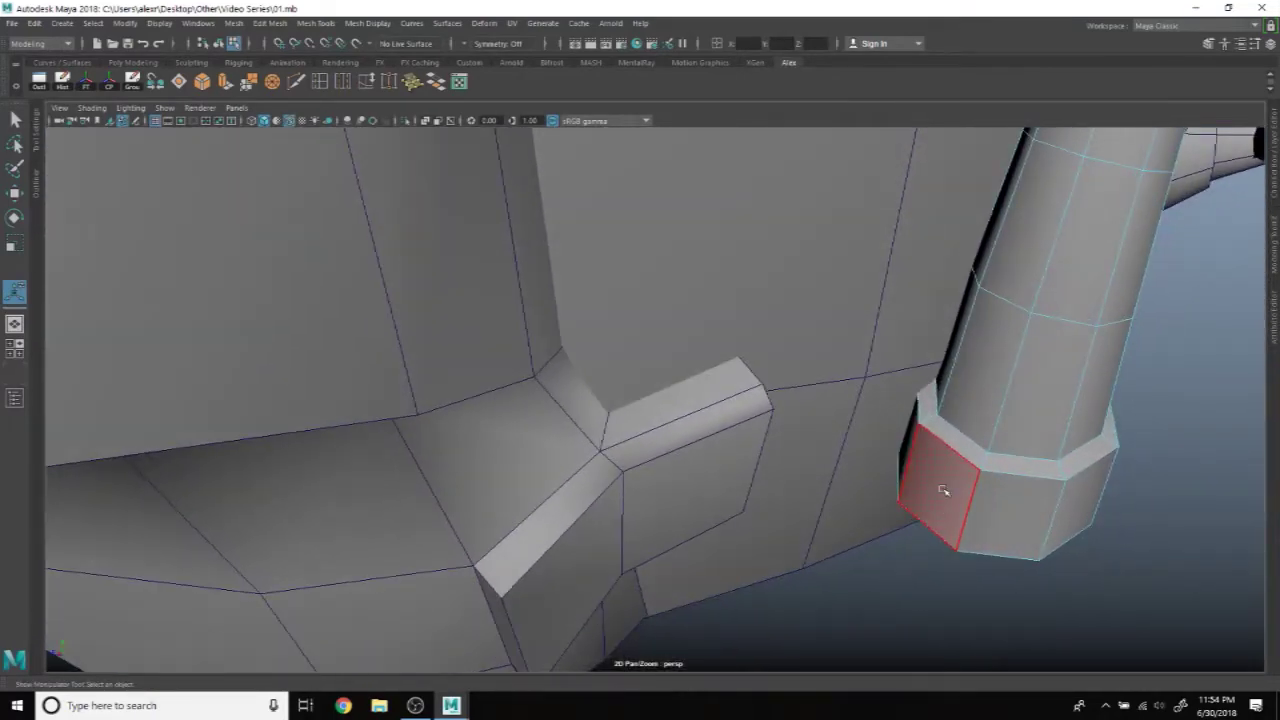
{"action": "right_click", "coordinate": [944, 494]}
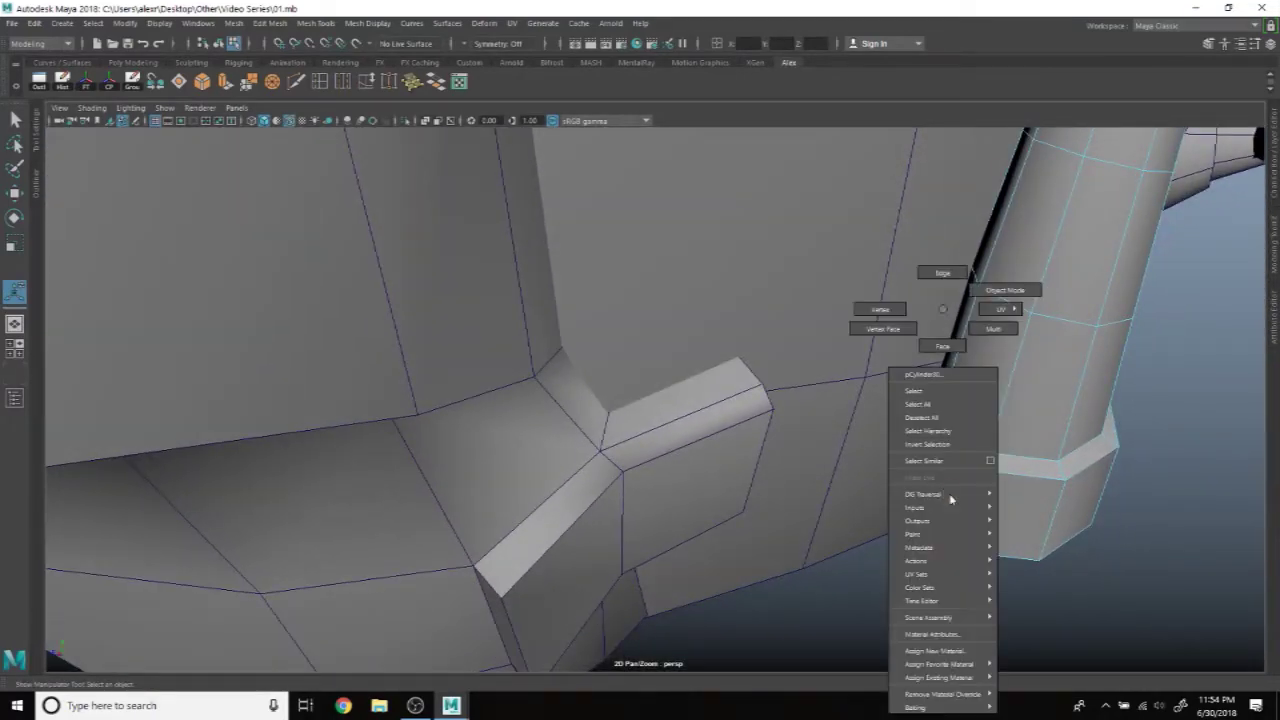
Step: Shift the collar's bottom edge up and left, then pick collar vertices and edges
{"action": "left_click", "coordinate": [938, 287]}
{"action": "left_click_drag", "start_coordinate": [1038, 504], "coordinate": [1030, 495], "text": "alt"}
{"action": "left_click", "coordinate": [1030, 490]}
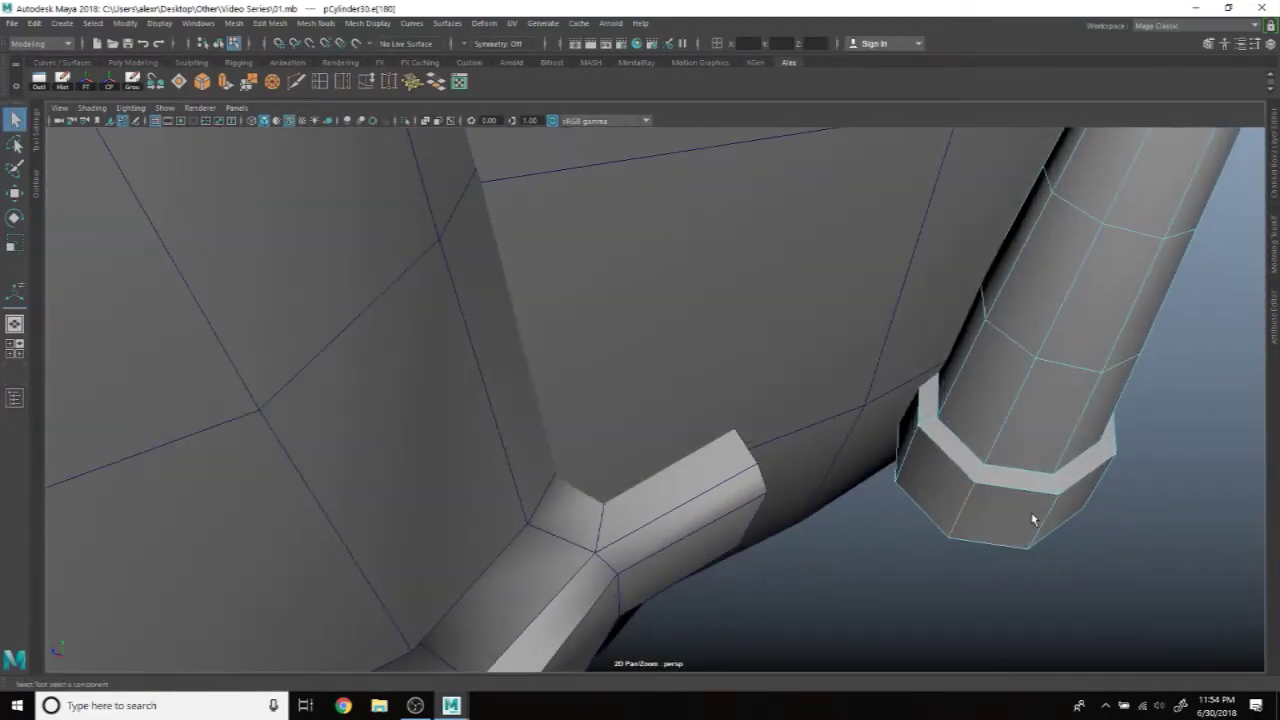
{"action": "key", "text": "w"}
{"action": "left_click_drag", "start_coordinate": [912, 530], "coordinate": [896, 514]}
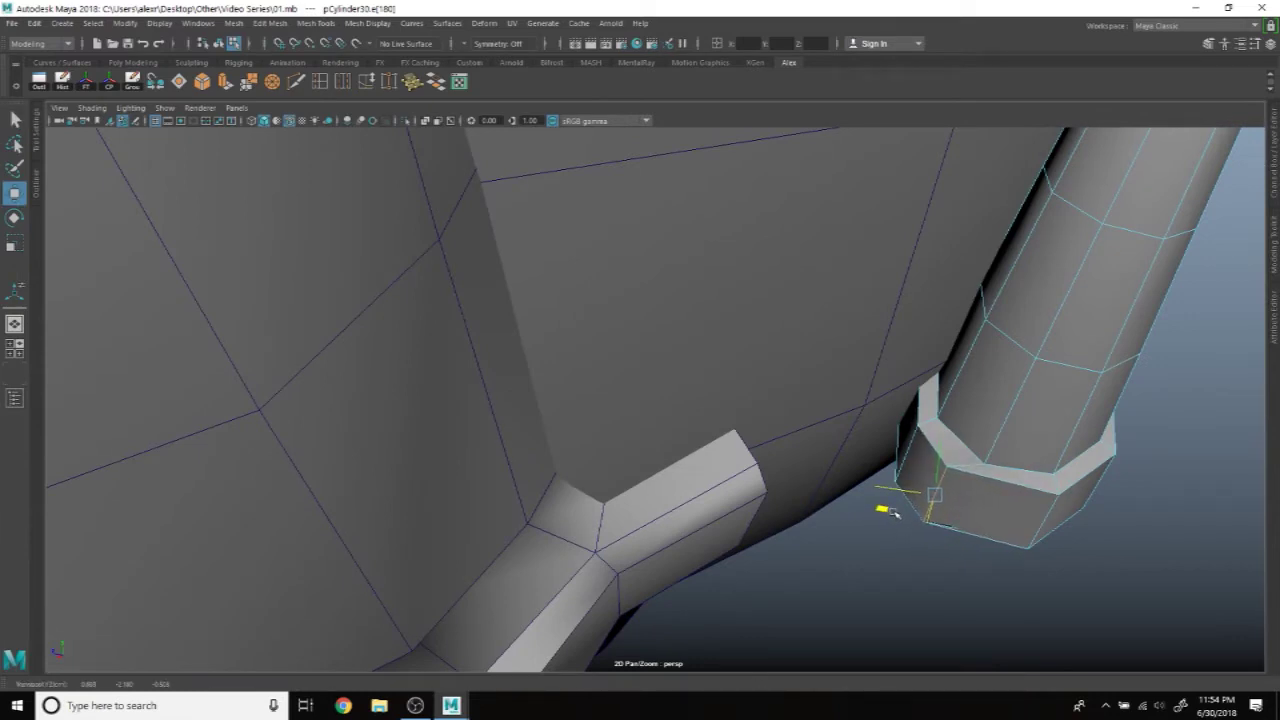
{"action": "right_click_drag", "start_coordinate": [988, 348], "coordinate": [958, 316]}
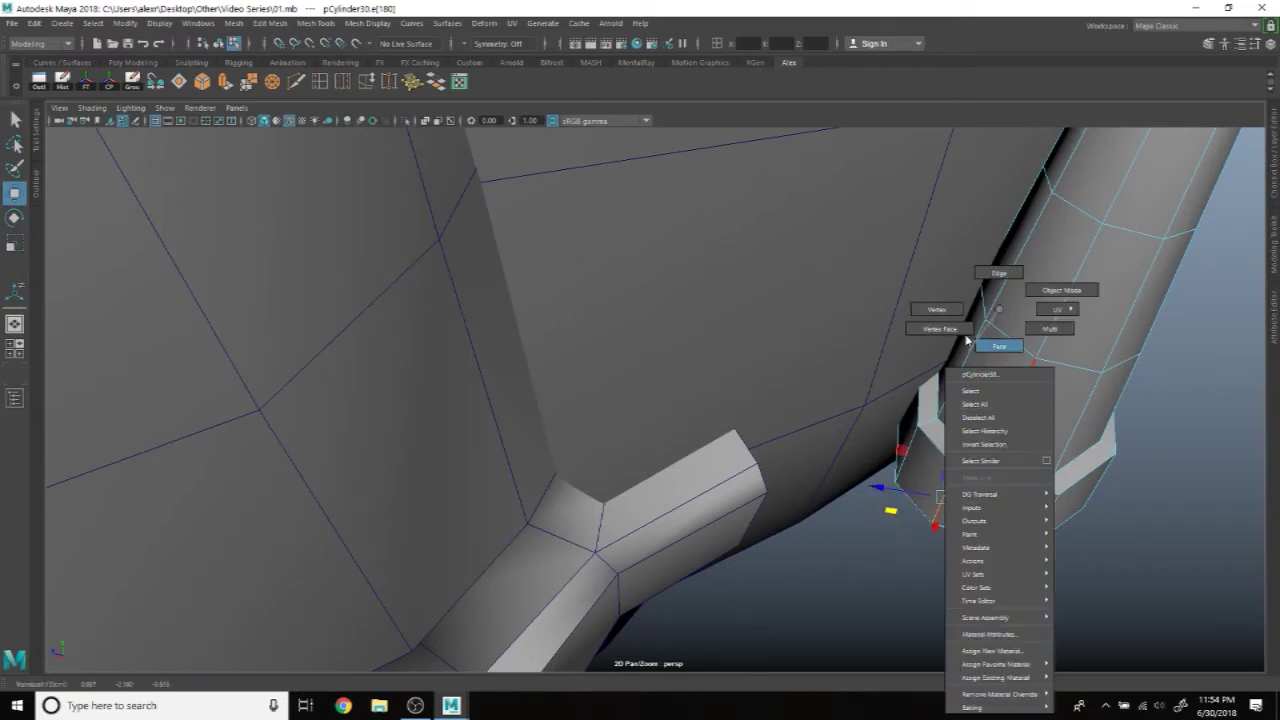
{"action": "key", "text": "F9"}
{"action": "left_click", "coordinate": [980, 458]}
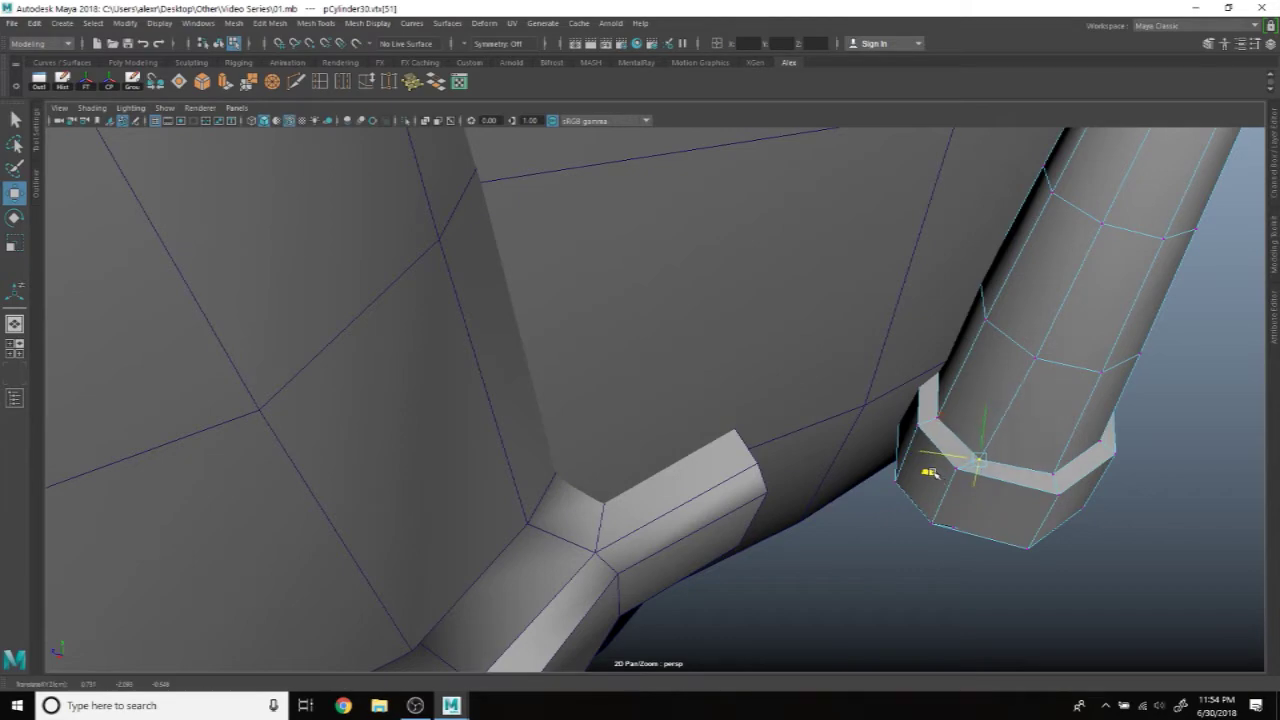
{"action": "left_click_drag", "start_coordinate": [976, 458], "coordinate": [966, 450], "text": "alt"}
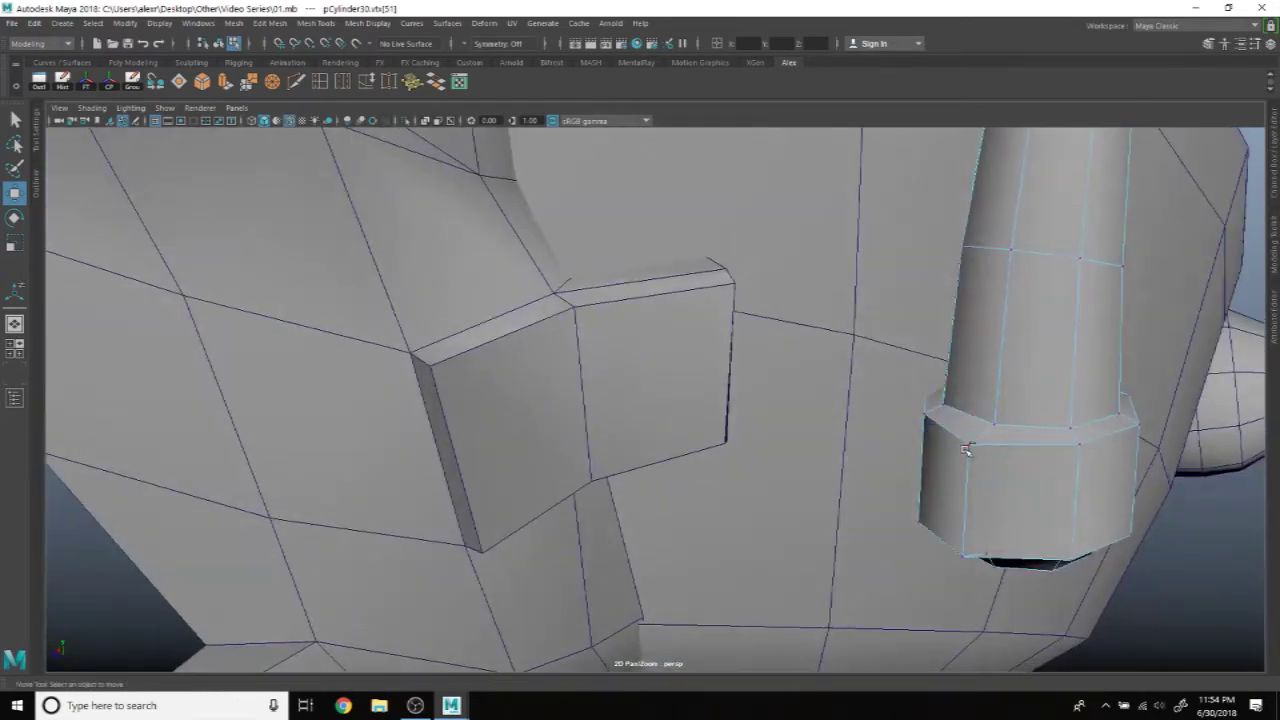
{"action": "key", "text": "F10"}
{"action": "left_click", "coordinate": [966, 450]}
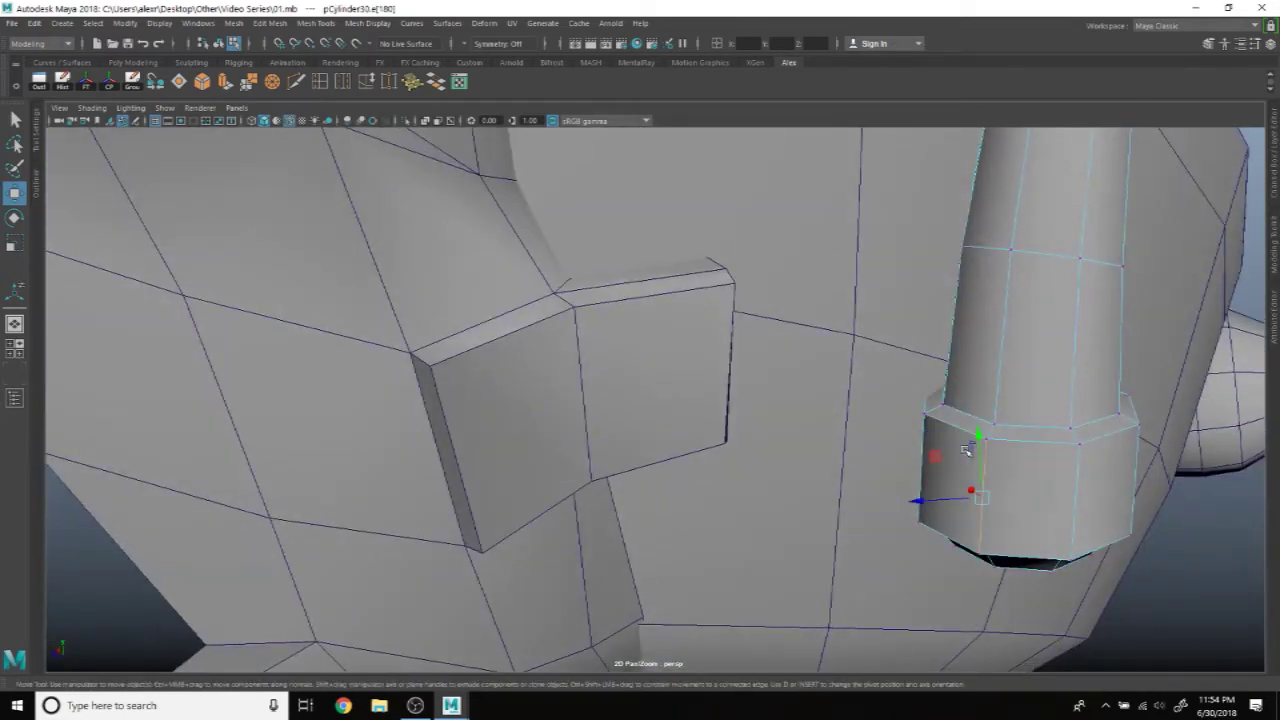
{"action": "left_click_drag", "start_coordinate": [1003, 441], "coordinate": [1123, 600], "text": "alt"}
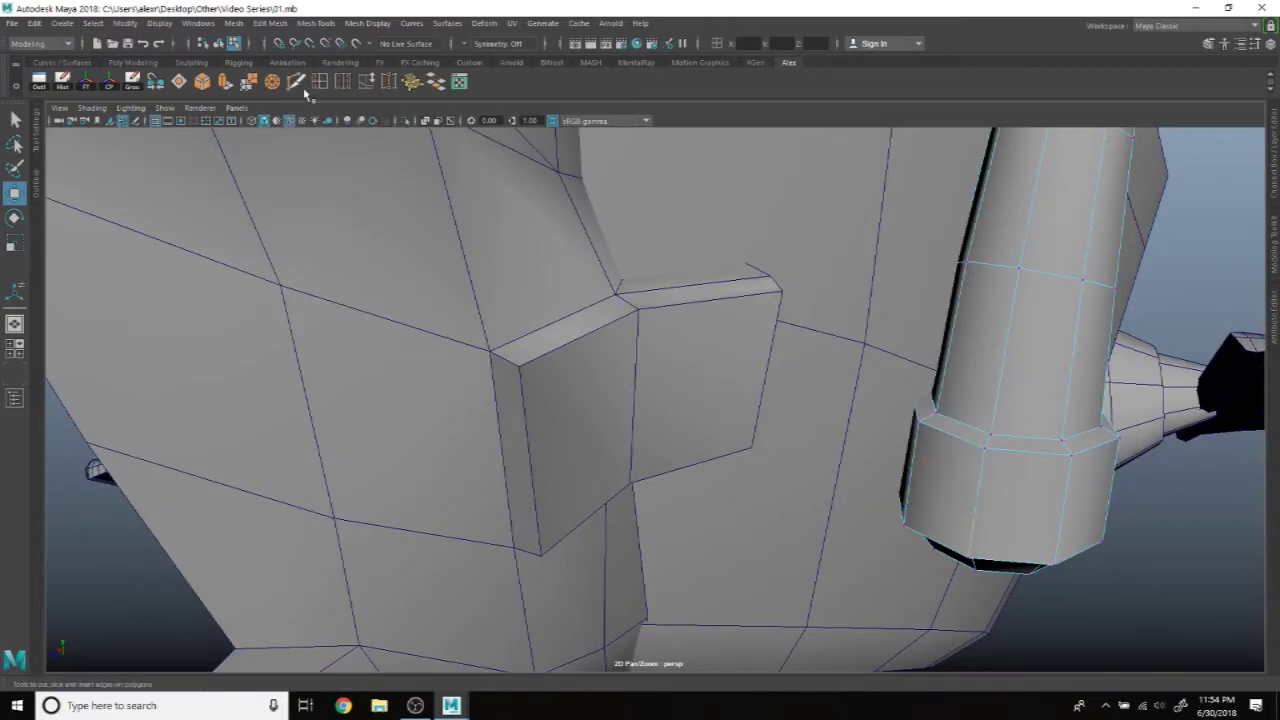
Step: Cut a new edge loop across the collar's lower ring with Multi-Cut
{"action": "left_click", "coordinate": [296, 81]}
{"action": "mouse_move", "coordinate": [1000, 420]}
{"action": "left_mouse_down", "text": "alt"}
{"action": "mouse_move", "coordinate": [1043, 343]}
{"action": "mouse_move", "coordinate": [1010, 289]}
{"action": "mouse_move", "coordinate": [962, 268]}
{"action": "left_mouse_up", "text": "alt"}
{"action": "left_click", "coordinate": [971, 217]}
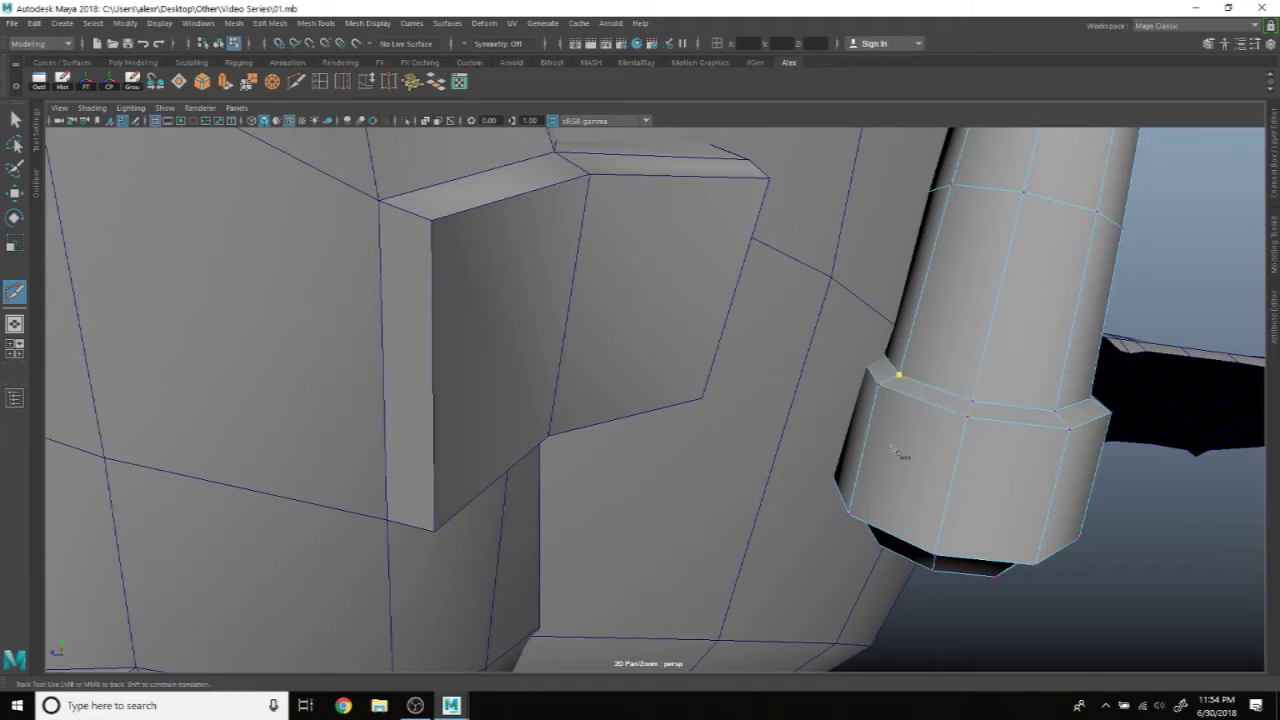
{"action": "left_click_drag", "start_coordinate": [922, 485], "coordinate": [948, 450], "text": "alt"}
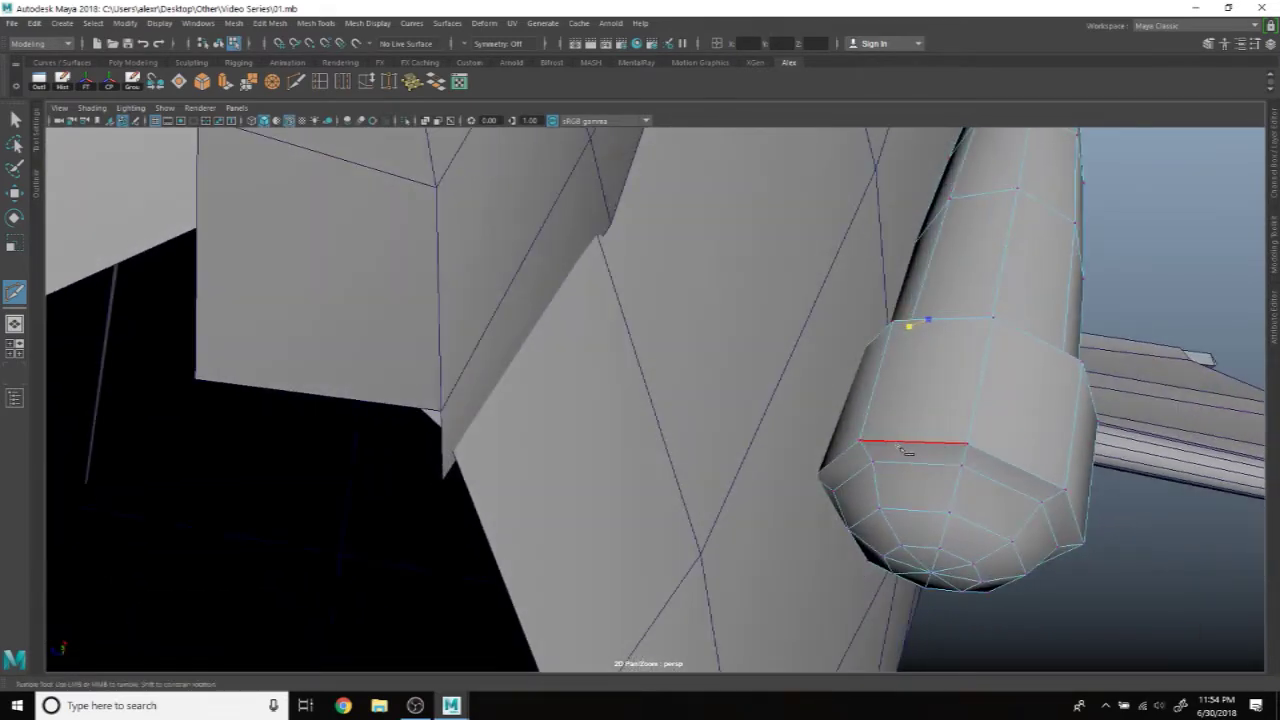
{"action": "mouse_move", "coordinate": [946, 423]}
{"action": "left_mouse_down", "text": "alt"}
{"action": "mouse_move", "coordinate": [963, 437]}
{"action": "mouse_move", "coordinate": [918, 467]}
{"action": "left_mouse_up", "text": "alt"}
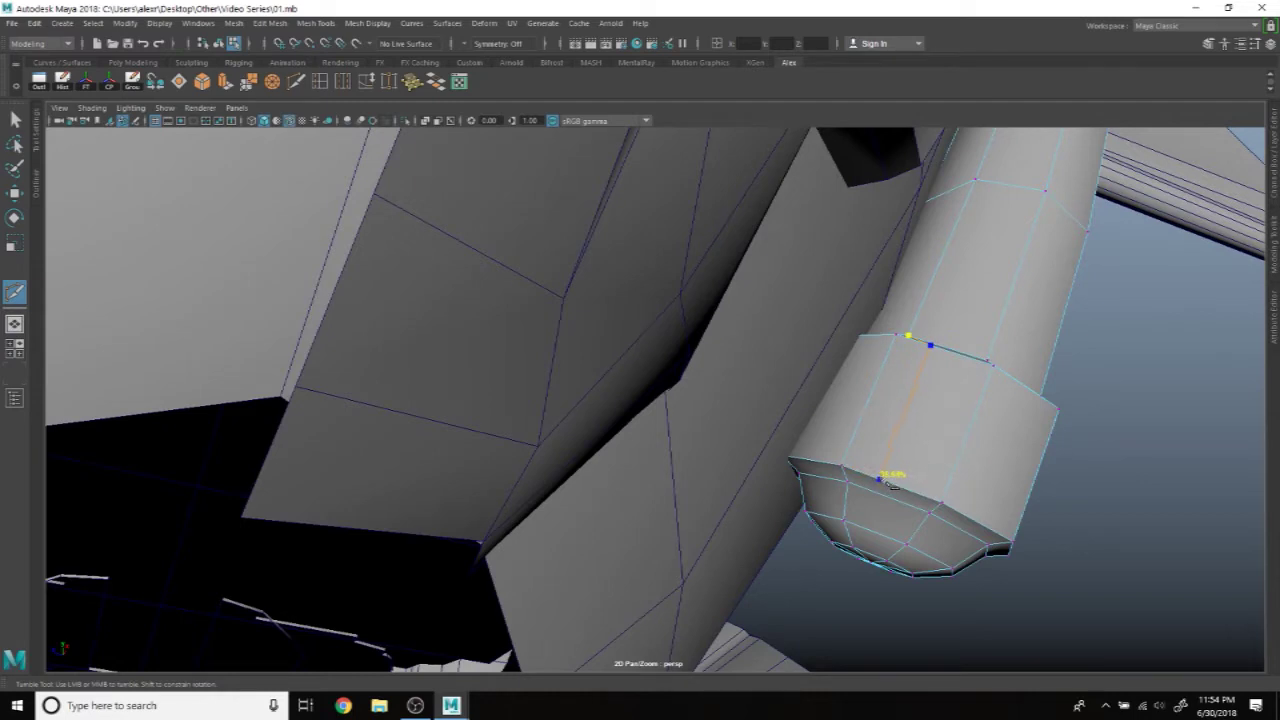
{"action": "left_click", "coordinate": [847, 483]}
{"action": "mouse_move", "coordinate": [975, 380]}
{"action": "left_mouse_down", "text": "alt"}
{"action": "mouse_move", "coordinate": [923, 434]}
{"action": "mouse_move", "coordinate": [905, 405]}
{"action": "left_mouse_up", "text": "alt"}
Step: Select the collar face to extend, with the Move tool active
{"action": "key", "text": "w"}
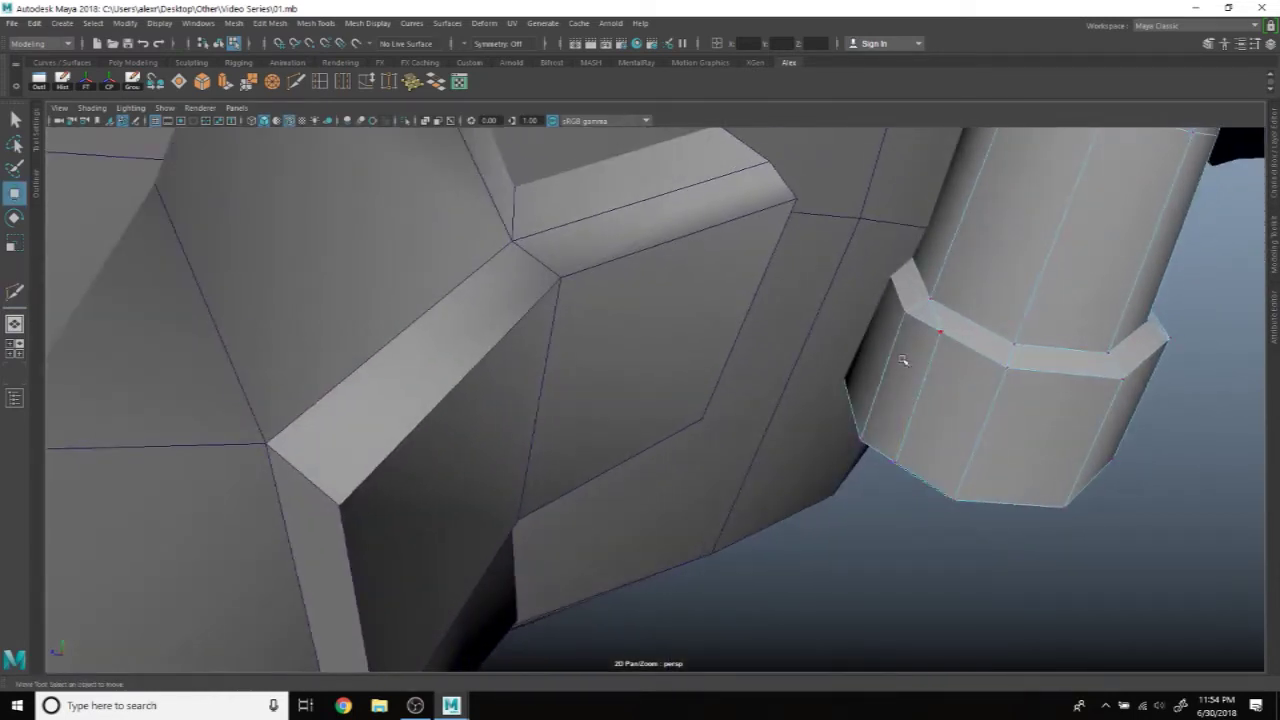
{"action": "right_click_drag", "start_coordinate": [903, 340], "coordinate": [913, 357]}
{"action": "left_click", "coordinate": [913, 357]}
{"action": "mouse_move", "coordinate": [913, 357]}
{"action": "left_mouse_down", "text": "alt"}
{"action": "mouse_move", "coordinate": [925, 390]}
{"action": "mouse_move", "coordinate": [876, 497]}
{"action": "left_mouse_up", "text": "alt"}
Step: Extrude the collar face into a flat plate reaching toward the hull panel
{"action": "middle_click_drag", "start_coordinate": [808, 487], "coordinate": [688, 527], "text": "shift"}
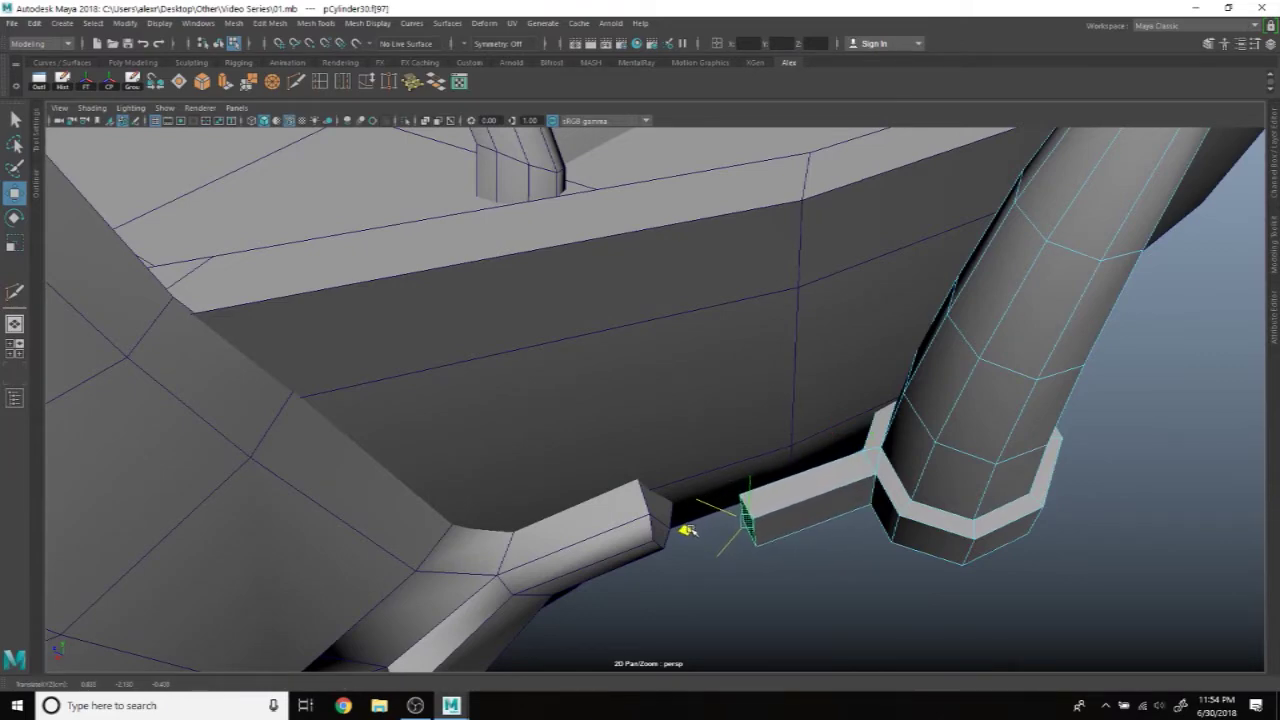
{"action": "left_click_drag", "start_coordinate": [688, 527], "coordinate": [654, 451], "text": "alt"}
{"action": "middle_click_drag", "start_coordinate": [654, 451], "coordinate": [714, 476], "text": "alt"}
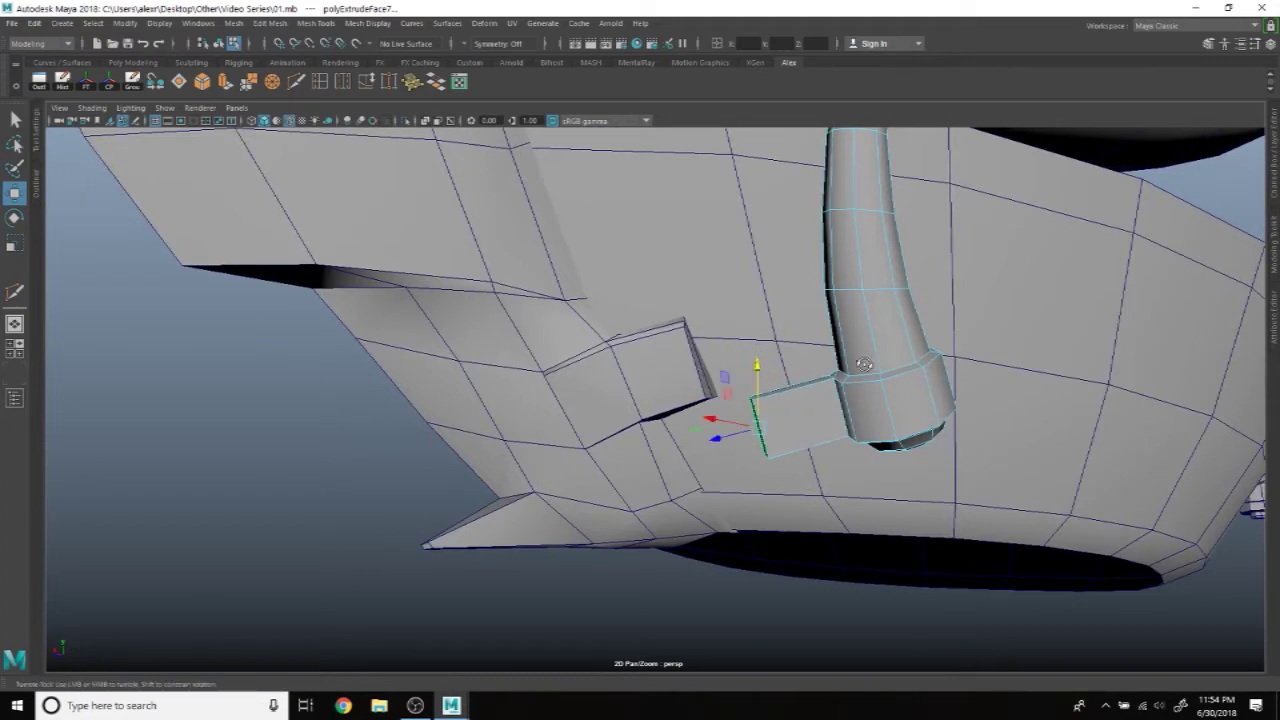
{"action": "left_click_drag", "start_coordinate": [864, 365], "coordinate": [648, 393], "text": "alt"}
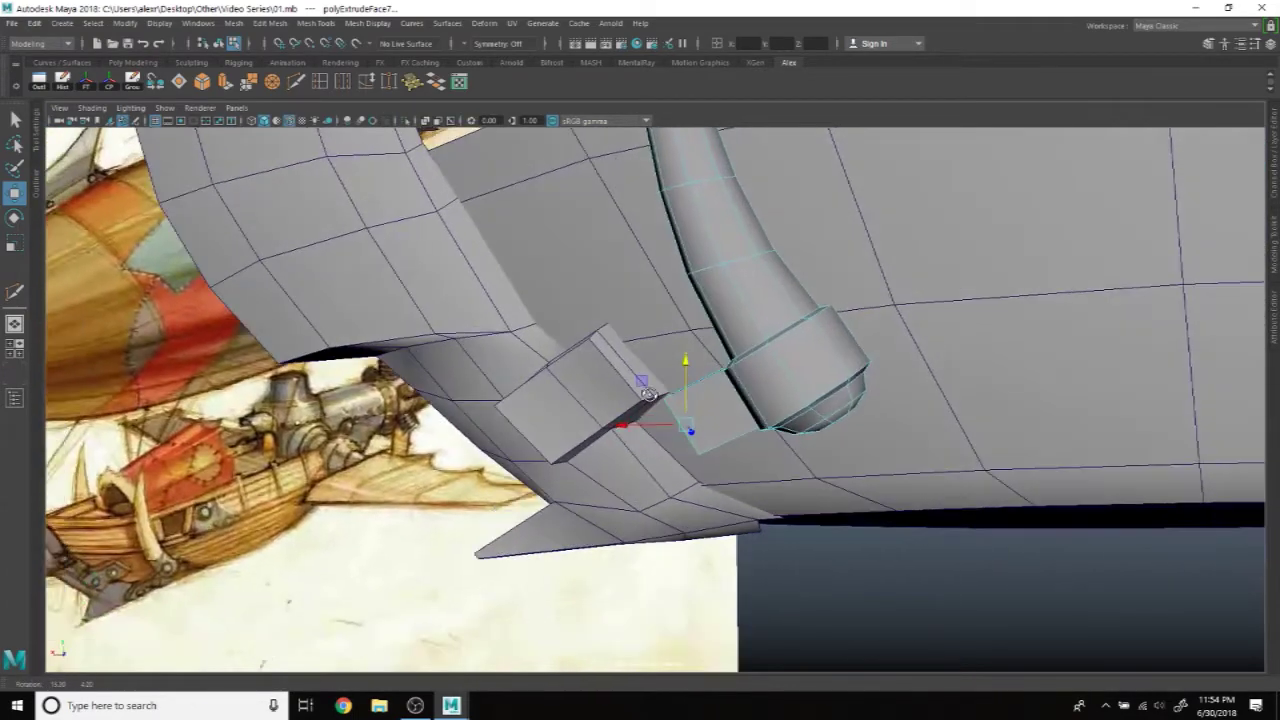
{"action": "mouse_move", "coordinate": [599, 467]}
{"action": "left_mouse_down", "text": "alt"}
{"action": "mouse_move", "coordinate": [585, 471]}
{"action": "mouse_move", "coordinate": [670, 484]}
{"action": "mouse_move", "coordinate": [657, 498]}
{"action": "mouse_move", "coordinate": [790, 414]}
{"action": "mouse_move", "coordinate": [905, 280]}
{"action": "mouse_move", "coordinate": [877, 334]}
{"action": "left_mouse_up", "text": "alt"}
Step: Rotate the bracket and cylinder to a new angle and check against the hull
{"action": "key", "text": "e"}
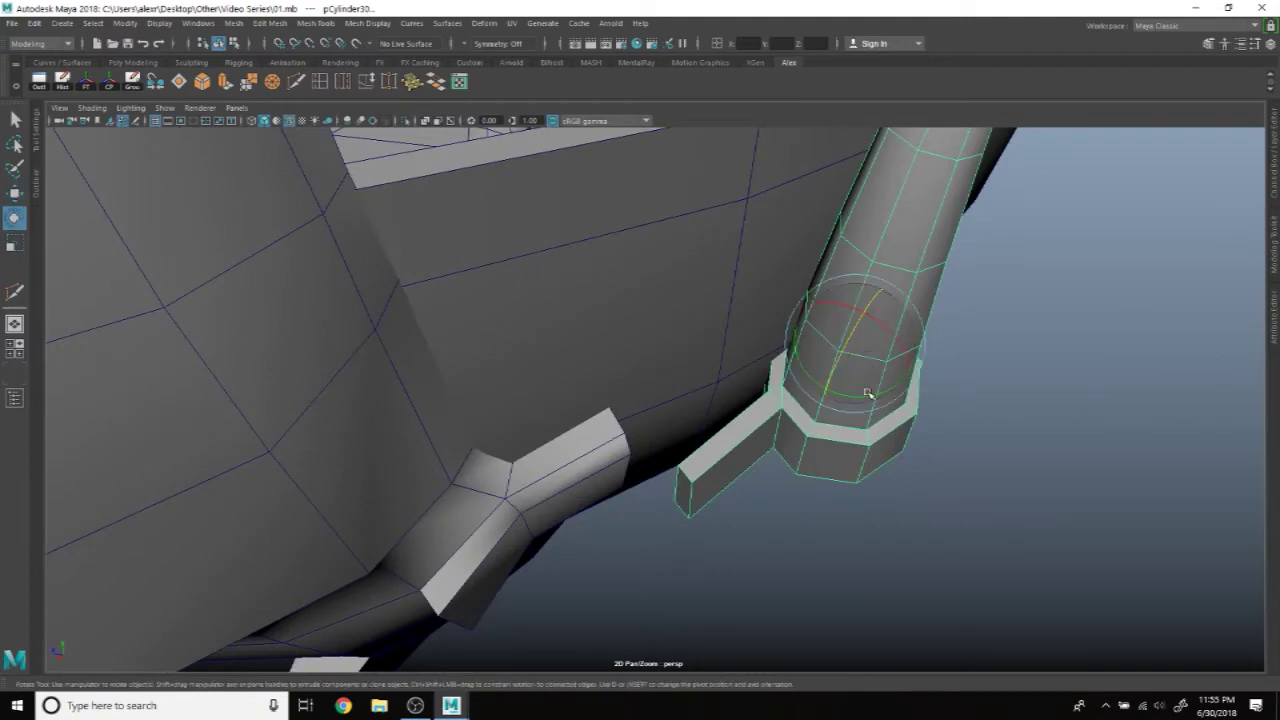
{"action": "left_click_drag", "start_coordinate": [868, 393], "coordinate": [857, 393]}
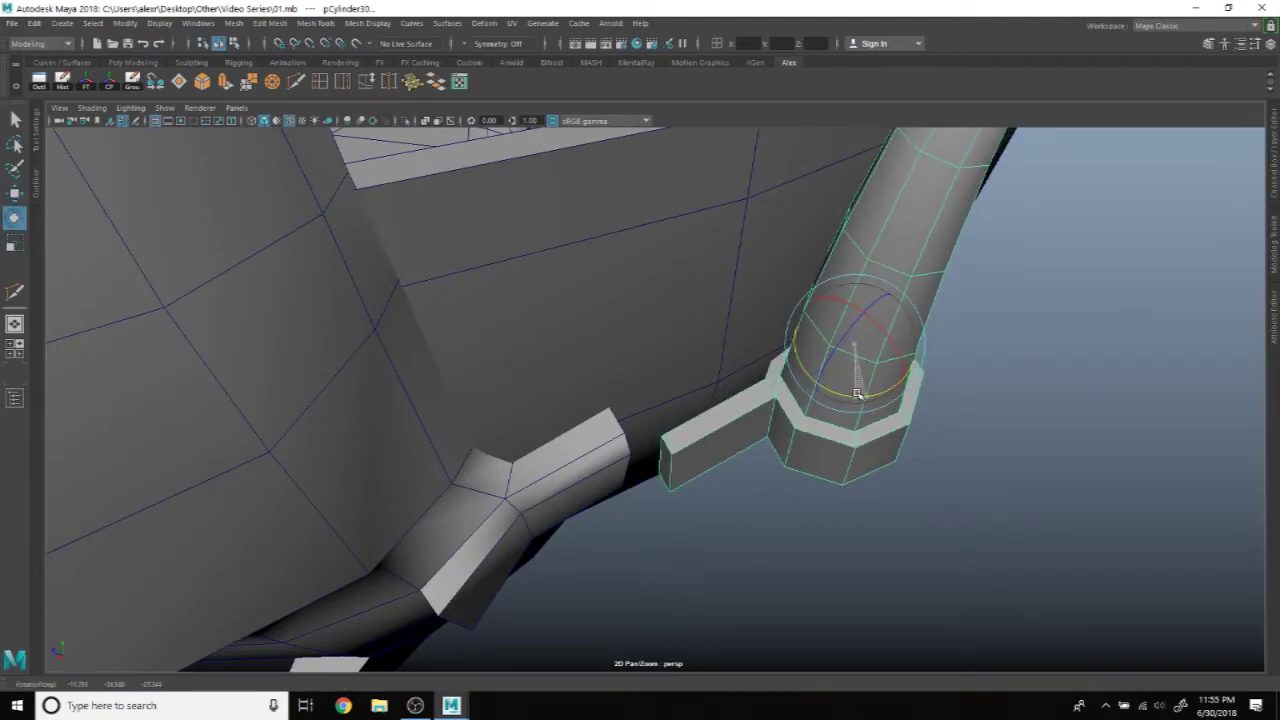
{"action": "left_click_drag", "start_coordinate": [857, 393], "coordinate": [800, 410], "text": "alt"}
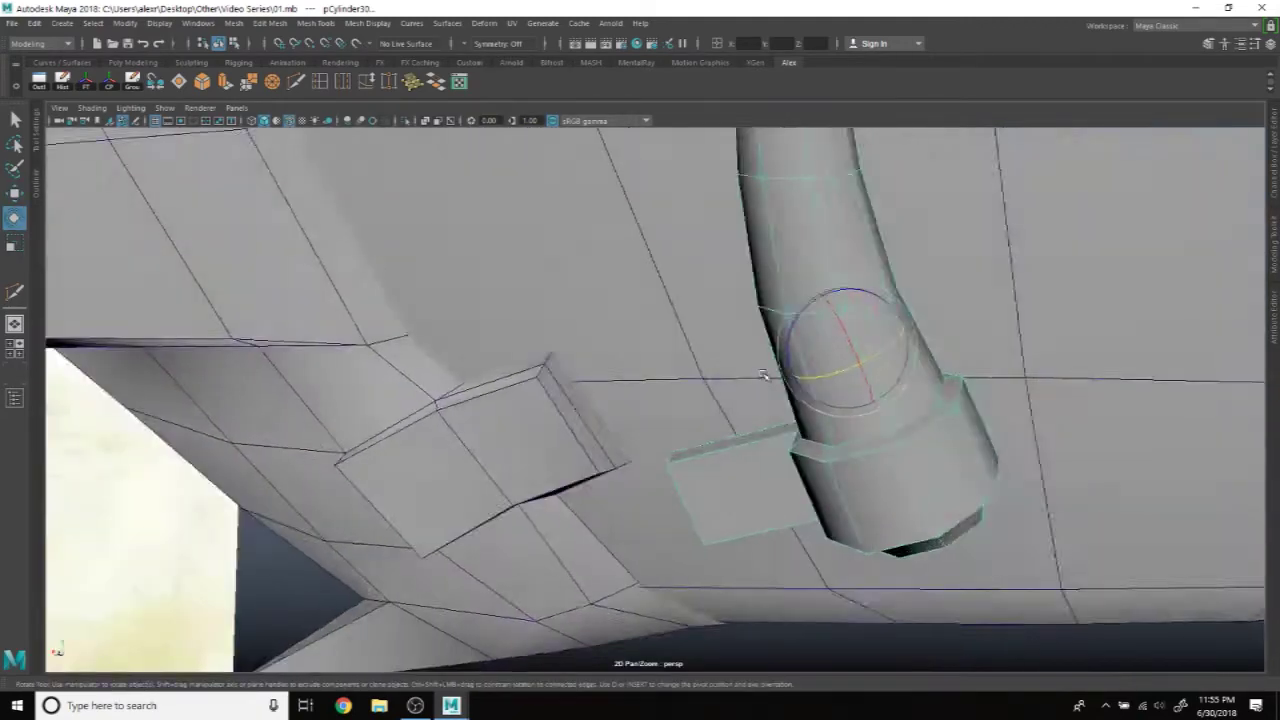
{"action": "right_click_drag", "start_coordinate": [800, 410], "coordinate": [787, 420], "text": "alt"}
{"action": "mouse_move", "coordinate": [787, 420]}
{"action": "left_mouse_down", "text": "alt"}
{"action": "mouse_move", "coordinate": [699, 430]}
{"action": "mouse_move", "coordinate": [920, 439]}
{"action": "mouse_move", "coordinate": [754, 521]}
{"action": "left_mouse_up", "text": "alt"}
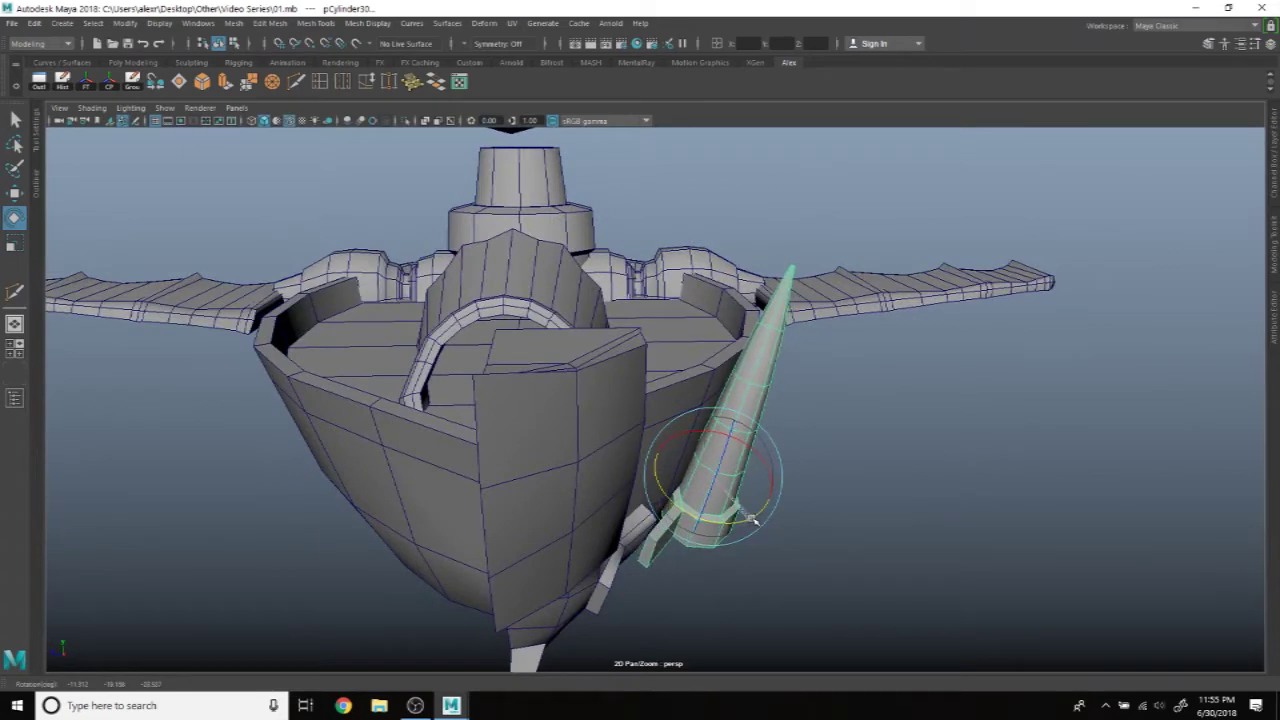
Step: Reselect the support cylinder and switch it to vertex mode
{"action": "left_click", "coordinate": [843, 549]}
{"action": "scroll", "coordinate": [877, 434], "scroll_direction": "up", "scroll_amount": 5}
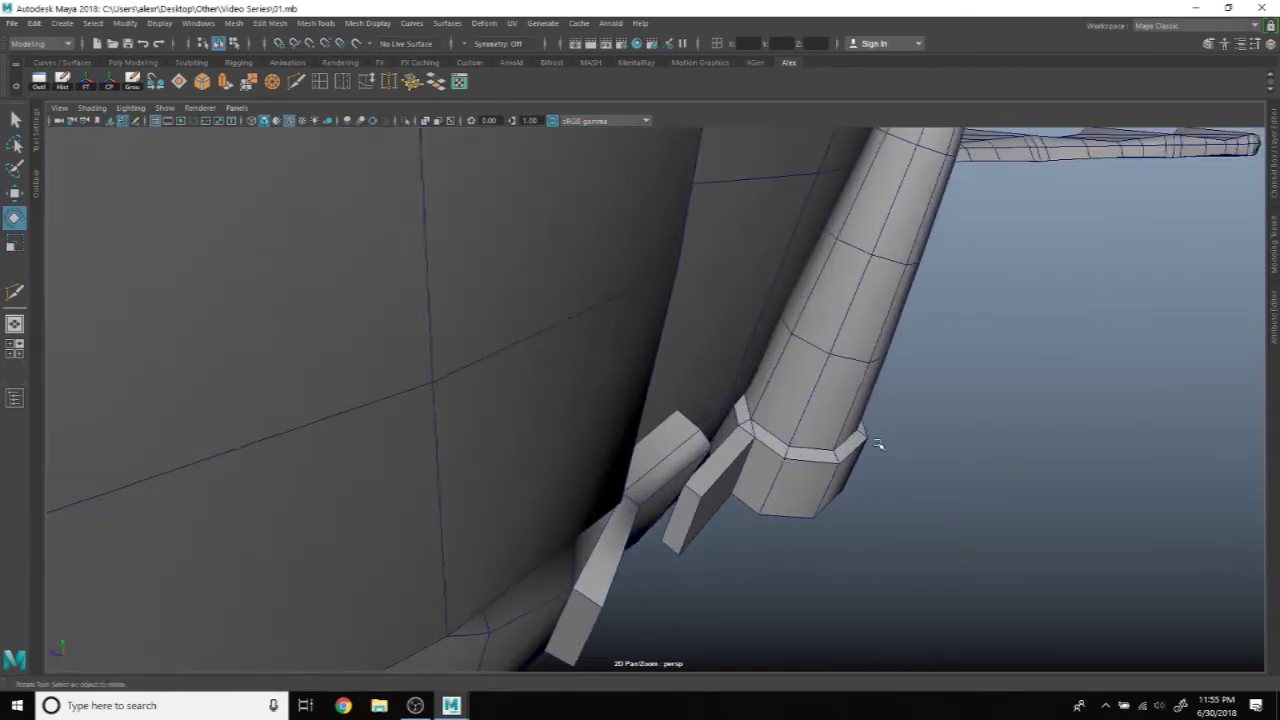
{"action": "mouse_move", "coordinate": [863, 368]}
{"action": "left_mouse_down", "text": "alt"}
{"action": "mouse_move", "coordinate": [857, 357]}
{"action": "mouse_move", "coordinate": [793, 372]}
{"action": "left_mouse_up", "text": "alt"}
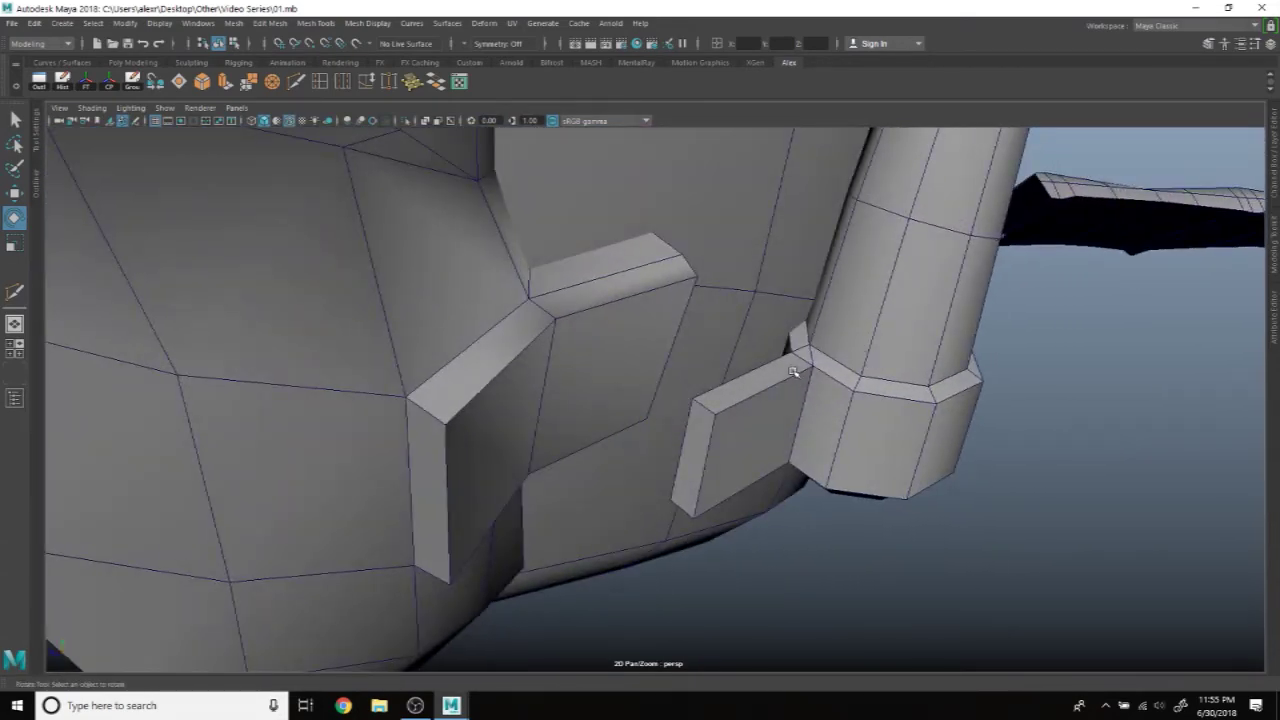
{"action": "right_click", "coordinate": [793, 375]}
{"action": "left_click", "coordinate": [939, 270]}
{"action": "right_click", "coordinate": [939, 270]}
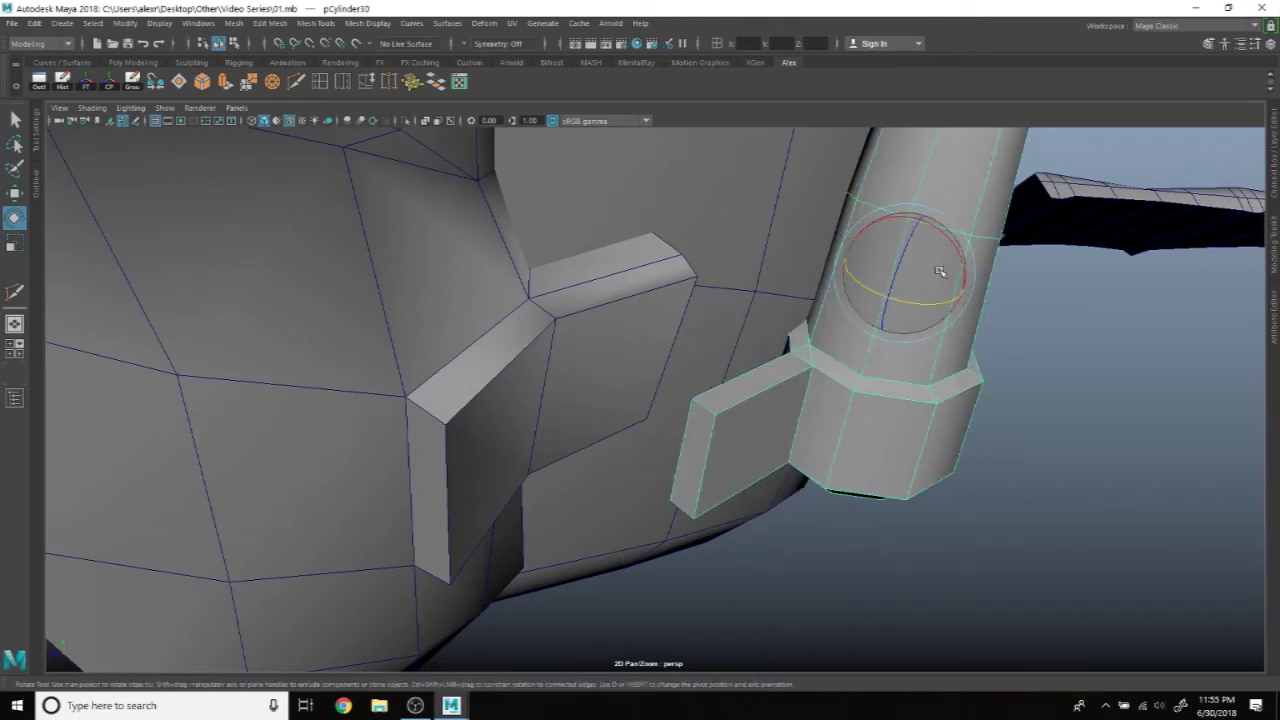
{"action": "mouse_move", "coordinate": [879, 256]}
{"action": "left_mouse_down", "text": "alt"}
{"action": "mouse_move", "coordinate": [829, 314]}
{"action": "mouse_move", "coordinate": [894, 366]}
{"action": "mouse_move", "coordinate": [819, 363]}
{"action": "left_mouse_up", "text": "alt"}
Step: Pull the bracket's end vertices inward to shorten the bracket
{"action": "left_click", "coordinate": [812, 345]}
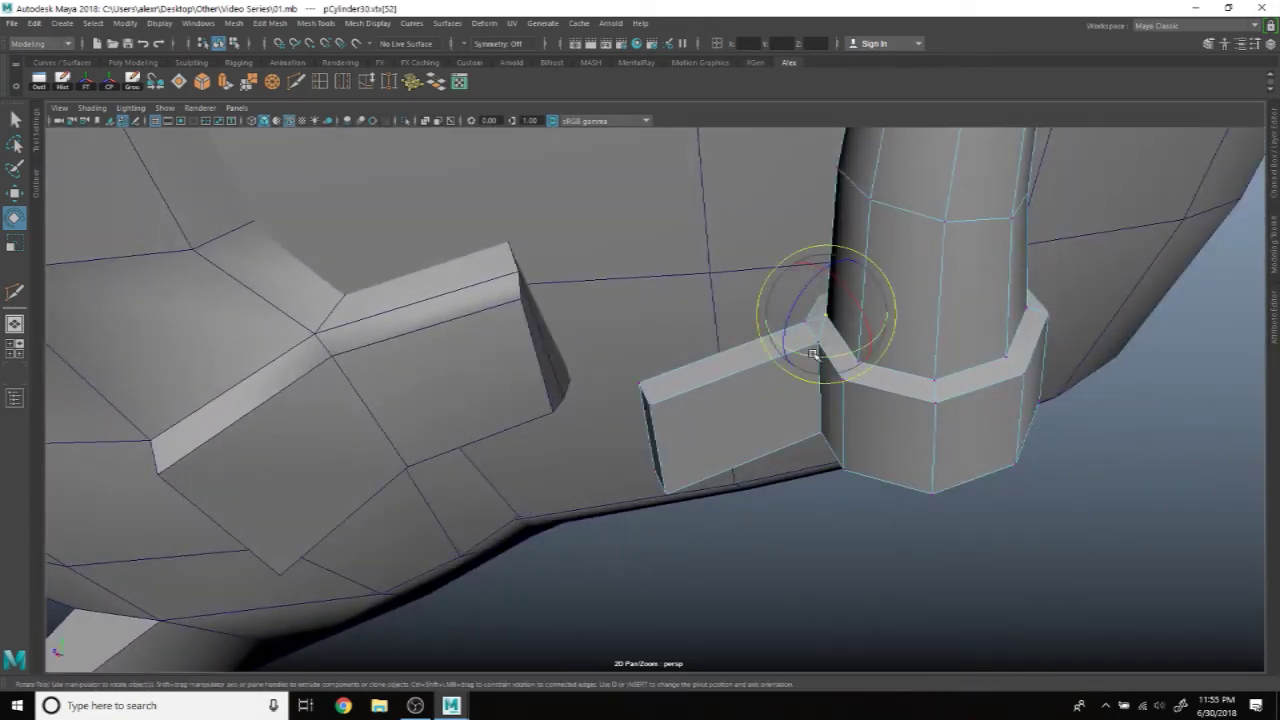
{"action": "key", "text": "q"}
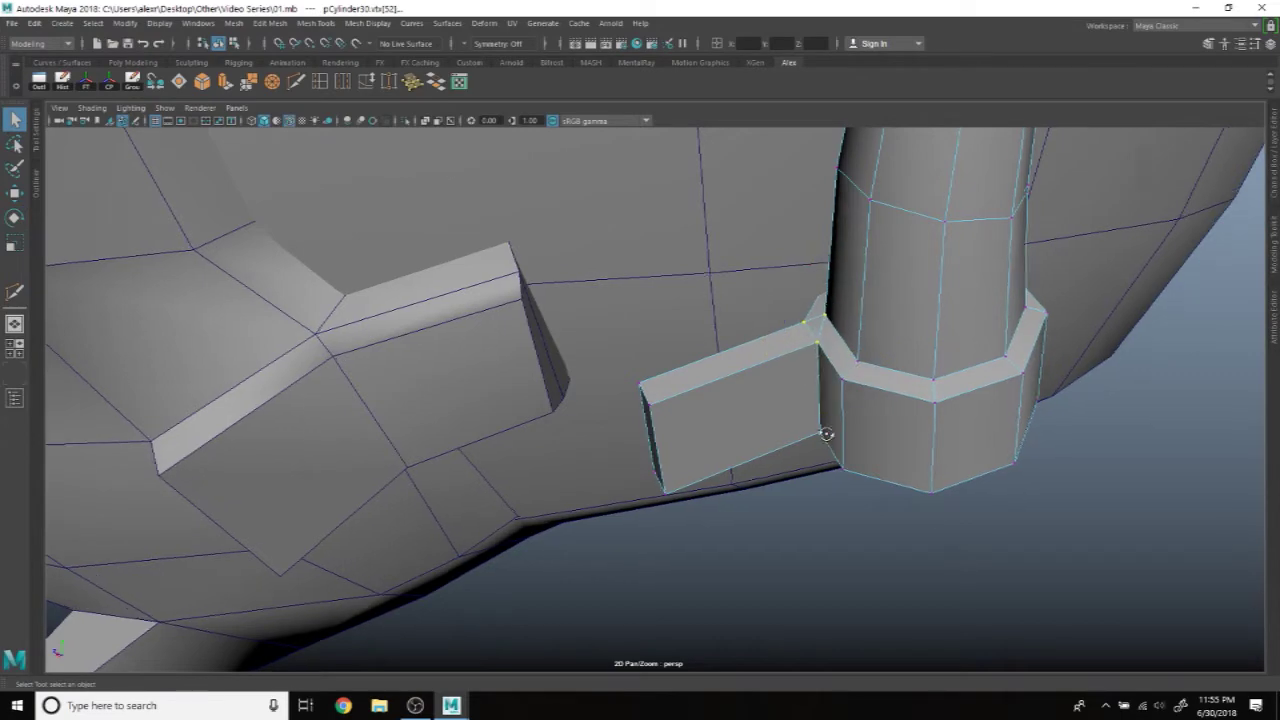
{"action": "left_click_drag", "start_coordinate": [818, 415], "coordinate": [853, 527], "text": "alt"}
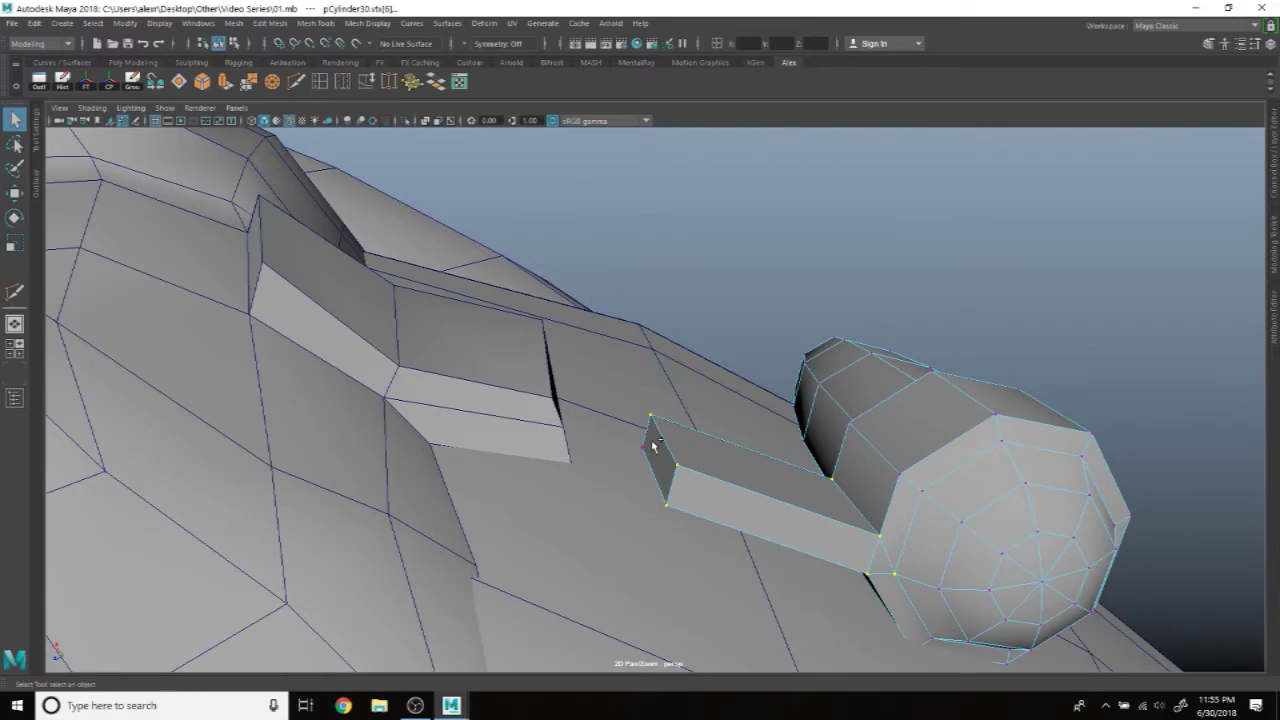
{"action": "mouse_move", "coordinate": [767, 384]}
{"action": "left_mouse_down", "text": "alt"}
{"action": "mouse_move", "coordinate": [771, 357]}
{"action": "mouse_move", "coordinate": [700, 494]}
{"action": "mouse_move", "coordinate": [877, 491]}
{"action": "mouse_move", "coordinate": [781, 432]}
{"action": "left_mouse_up", "text": "alt"}
{"action": "key", "text": "w"}
{"action": "left_click_drag", "start_coordinate": [630, 378], "coordinate": [619, 368]}
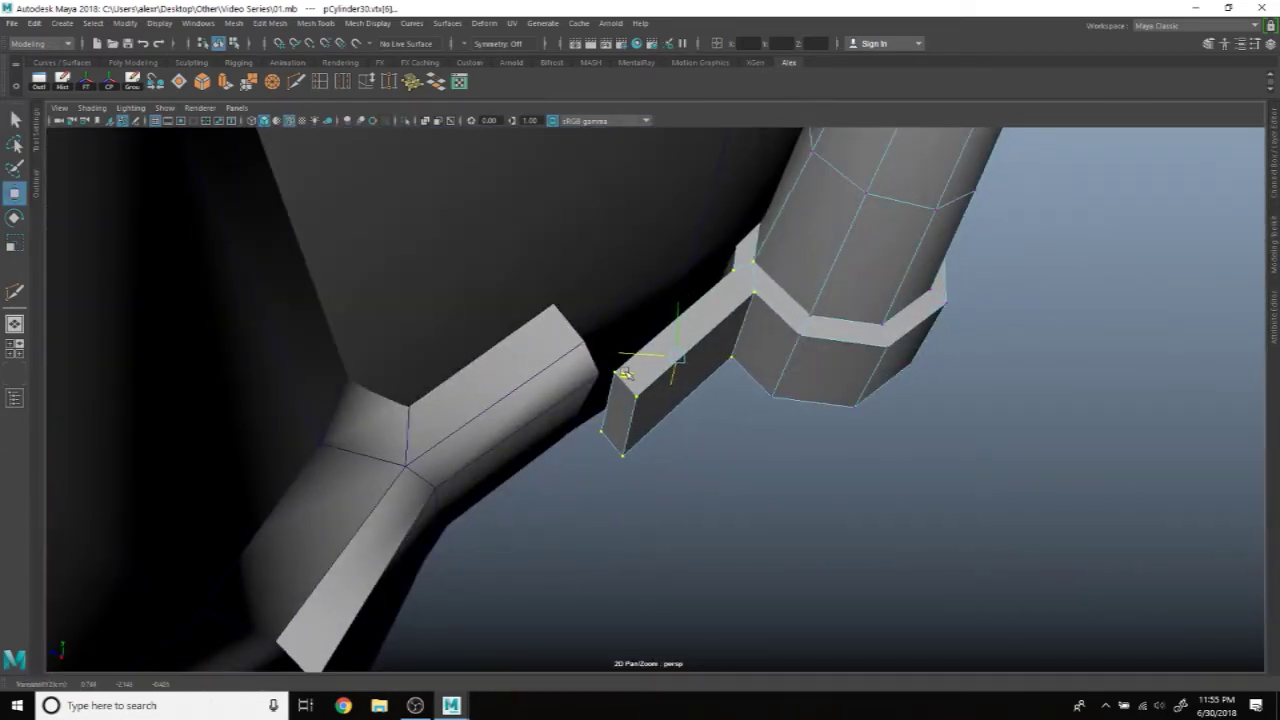
{"action": "left_click_drag", "start_coordinate": [619, 368], "coordinate": [620, 367]}
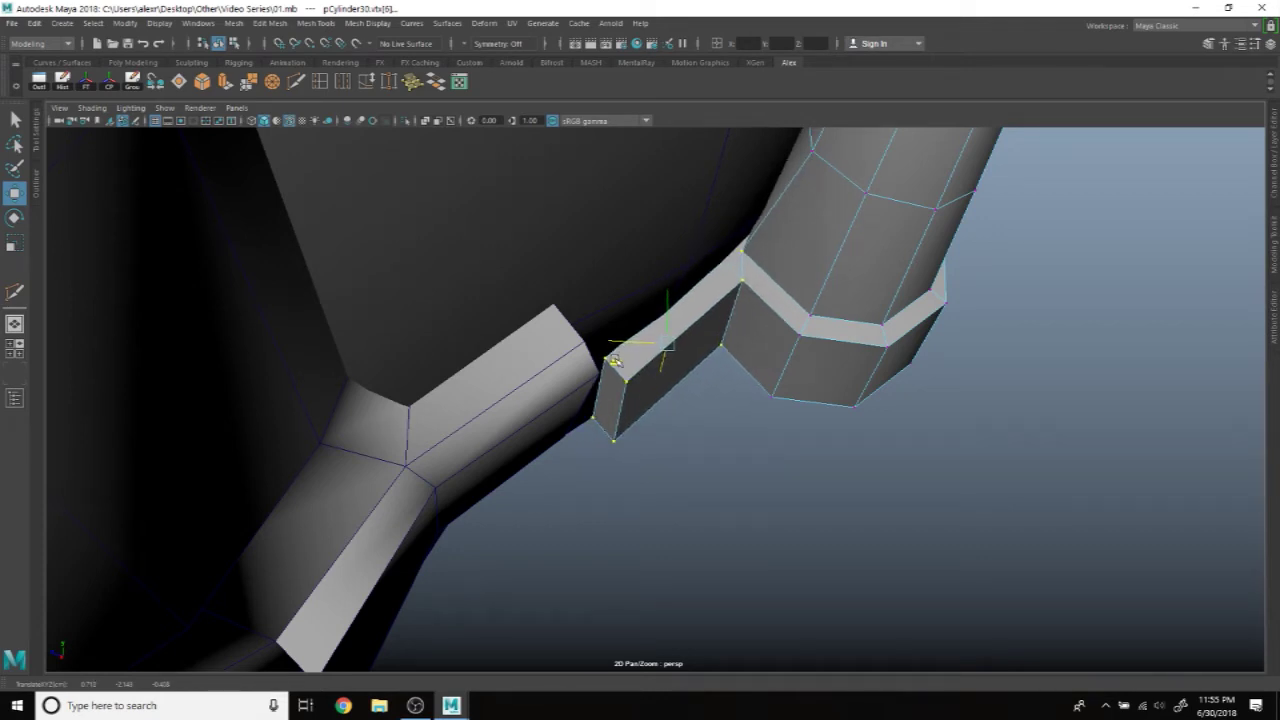
Step: Move the bracket's corner vertex against the hull to close the gap
{"action": "left_click_drag", "start_coordinate": [826, 314], "coordinate": [808, 391], "text": "alt"}
{"action": "left_click", "coordinate": [720, 366]}
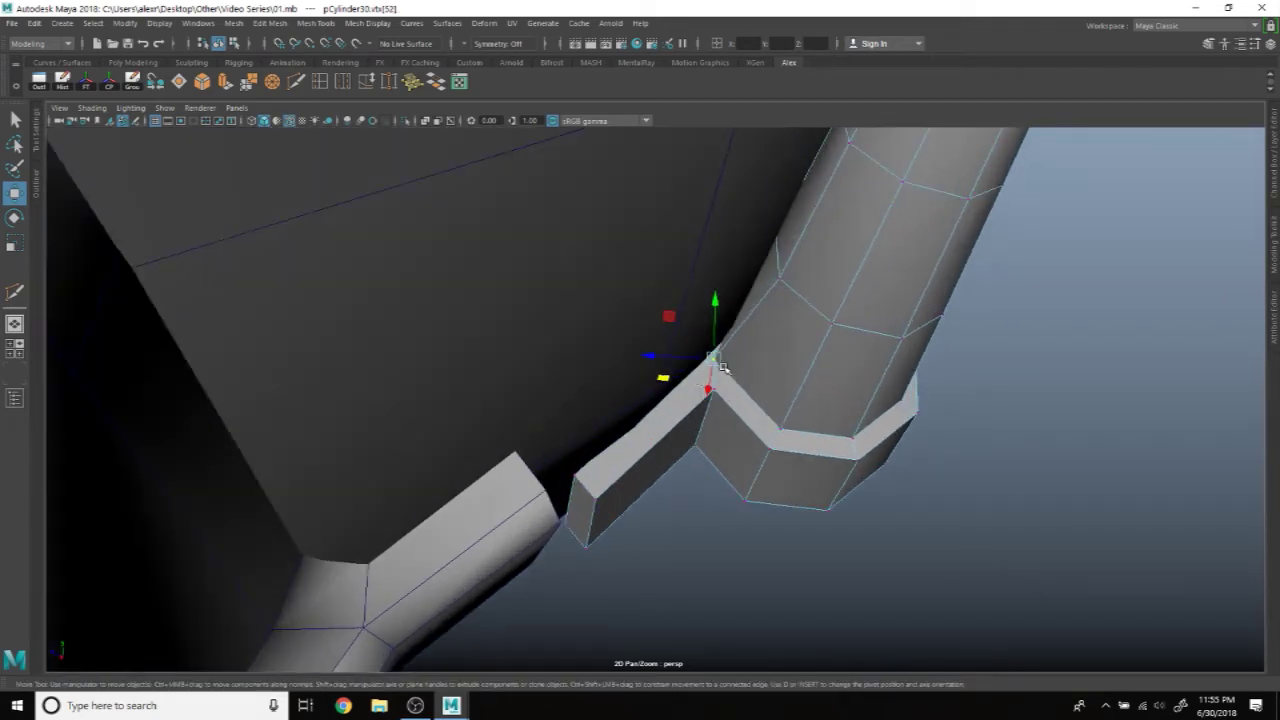
{"action": "middle_click_drag", "start_coordinate": [664, 379], "coordinate": [669, 381]}
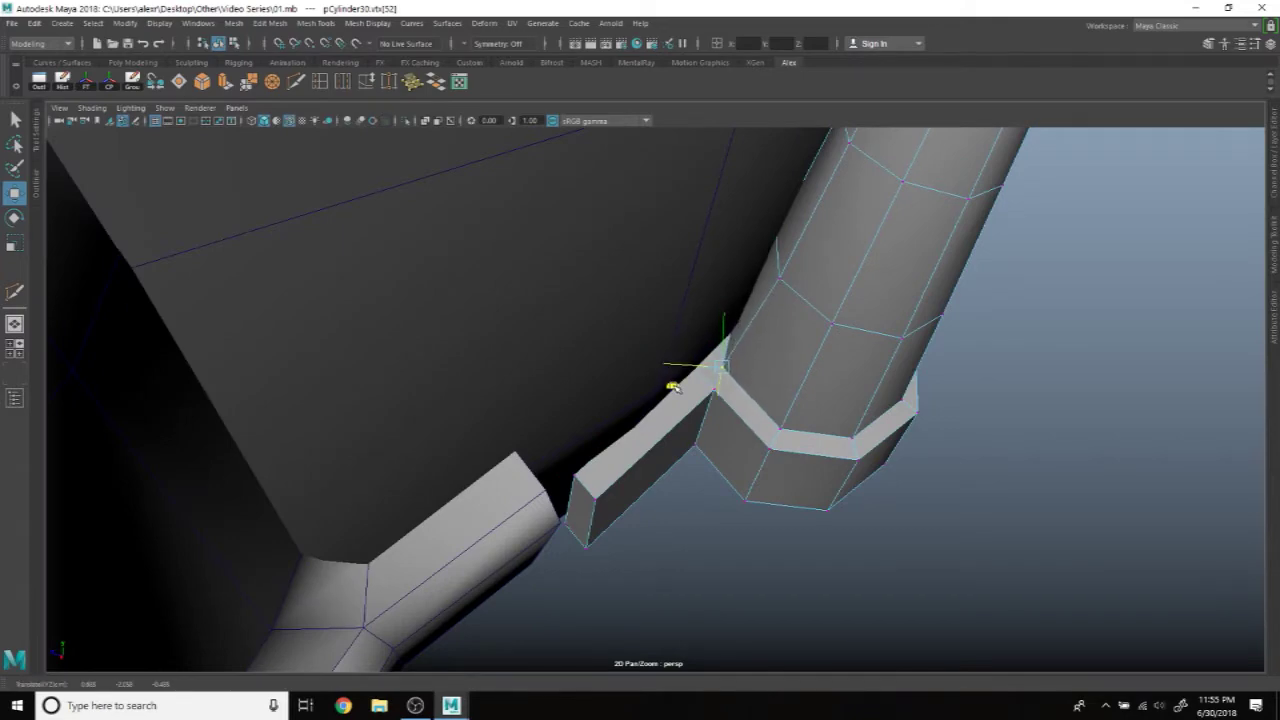
{"action": "left_click_drag", "start_coordinate": [856, 424], "coordinate": [645, 532], "text": "alt"}
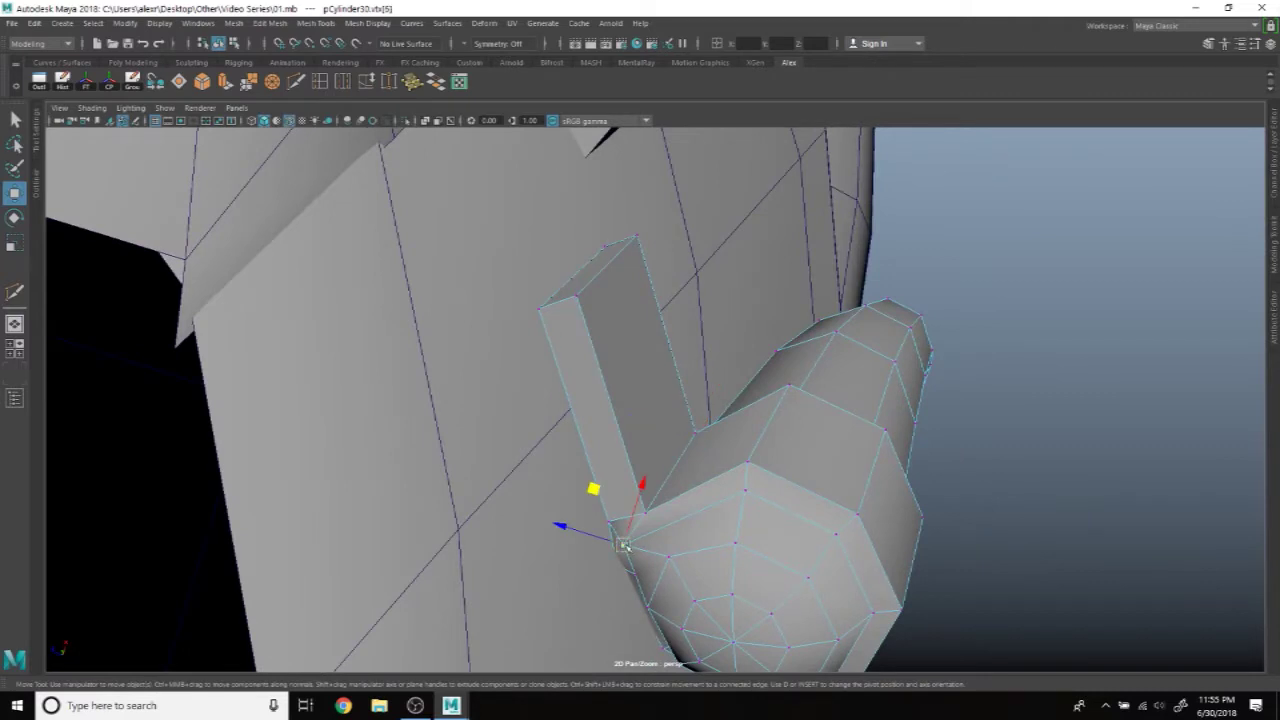
{"action": "mouse_move", "coordinate": [592, 488]}
{"action": "middle_mouse_down"}
{"action": "mouse_move", "coordinate": [610, 481]}
{"action": "mouse_move", "coordinate": [620, 449]}
{"action": "mouse_move", "coordinate": [620, 477]}
{"action": "middle_mouse_up"}
{"action": "left_click", "coordinate": [654, 505]}
{"action": "left_click", "coordinate": [639, 530]}
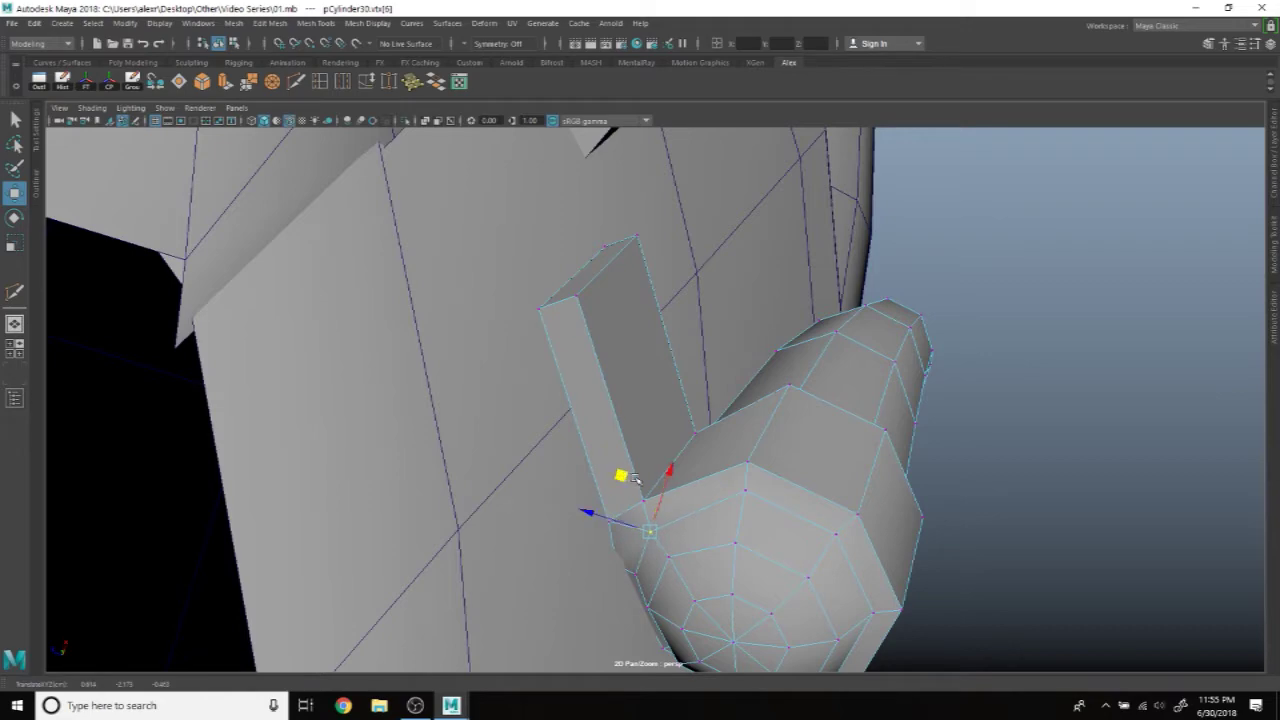
Step: Adjust the face's lower-left corner vertex vertically for a flush fit
{"action": "mouse_move", "coordinate": [621, 472]}
{"action": "left_mouse_down", "text": "alt"}
{"action": "mouse_move", "coordinate": [676, 467]}
{"action": "mouse_move", "coordinate": [707, 515]}
{"action": "mouse_move", "coordinate": [701, 537]}
{"action": "left_mouse_up", "text": "alt"}
{"action": "left_click", "coordinate": [707, 522]}
{"action": "left_click", "coordinate": [516, 568]}
{"action": "left_click_drag", "start_coordinate": [528, 513], "coordinate": [594, 509]}
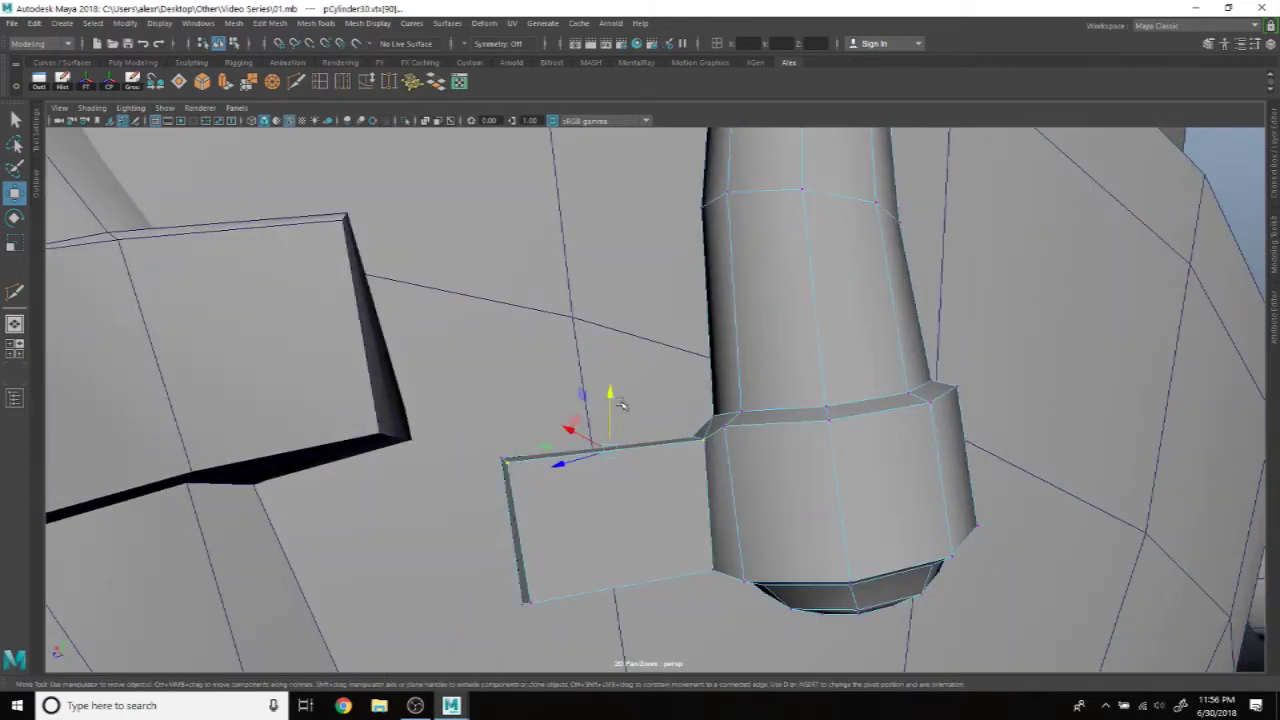
Step: Return to object mode and select the support cylinder
{"action": "mouse_move", "coordinate": [609, 397]}
{"action": "left_mouse_down", "text": "alt"}
{"action": "mouse_move", "coordinate": [677, 428]}
{"action": "mouse_move", "coordinate": [743, 428]}
{"action": "mouse_move", "coordinate": [648, 398]}
{"action": "left_mouse_up", "text": "alt"}
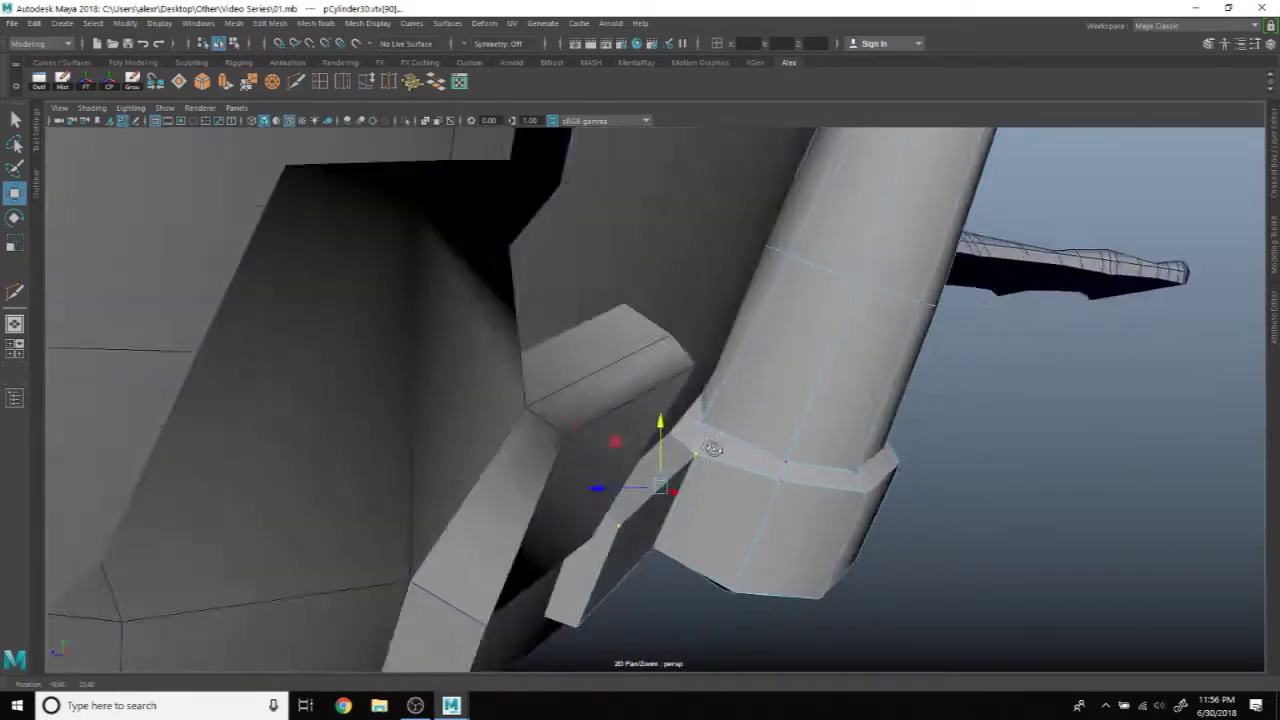
{"action": "left_click_drag", "start_coordinate": [648, 398], "coordinate": [994, 457], "text": "alt"}
{"action": "right_click_drag", "start_coordinate": [1175, 309], "coordinate": [1221, 296]}
{"action": "mouse_move", "coordinate": [1221, 296]}
{"action": "left_mouse_down", "text": "alt"}
{"action": "mouse_move", "coordinate": [943, 449]}
{"action": "mouse_move", "coordinate": [857, 451]}
{"action": "mouse_move", "coordinate": [848, 438]}
{"action": "mouse_move", "coordinate": [943, 429]}
{"action": "mouse_move", "coordinate": [943, 449]}
{"action": "mouse_move", "coordinate": [847, 428]}
{"action": "mouse_move", "coordinate": [920, 437]}
{"action": "mouse_move", "coordinate": [690, 462]}
{"action": "mouse_move", "coordinate": [808, 451]}
{"action": "mouse_move", "coordinate": [820, 357]}
{"action": "mouse_move", "coordinate": [714, 366]}
{"action": "mouse_move", "coordinate": [857, 371]}
{"action": "left_mouse_up", "text": "alt"}
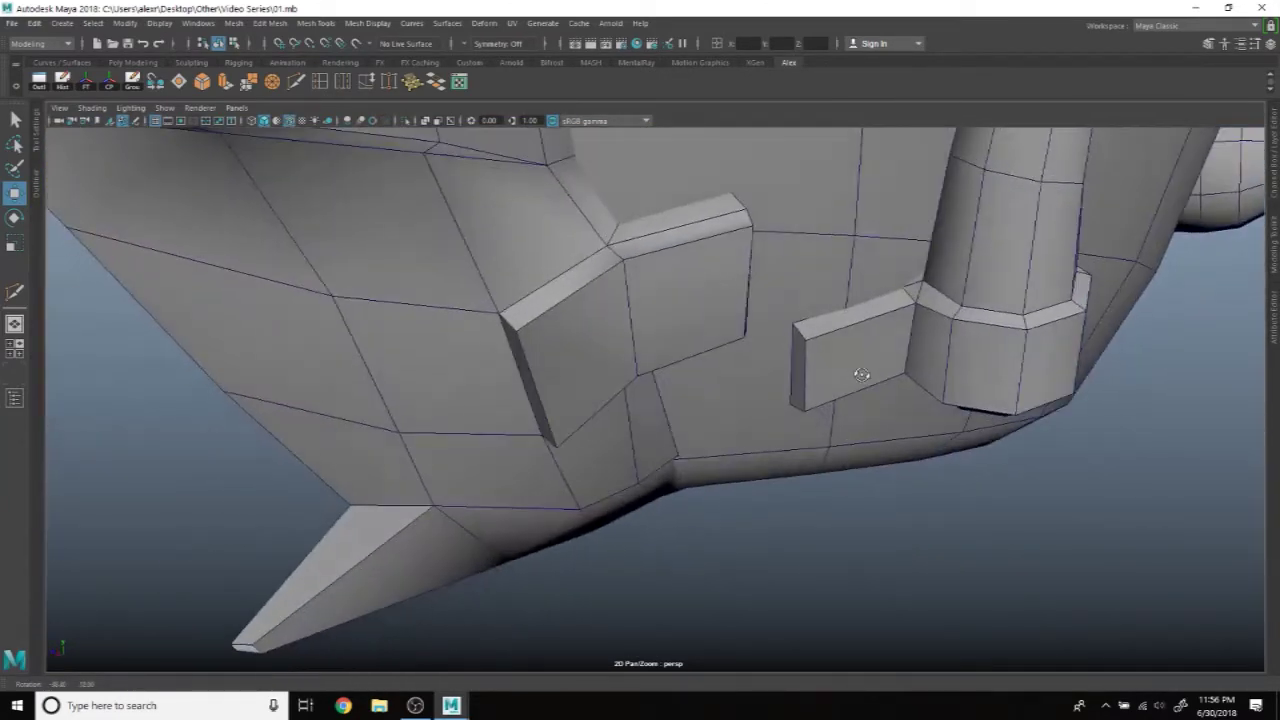
{"action": "left_click", "coordinate": [857, 371]}
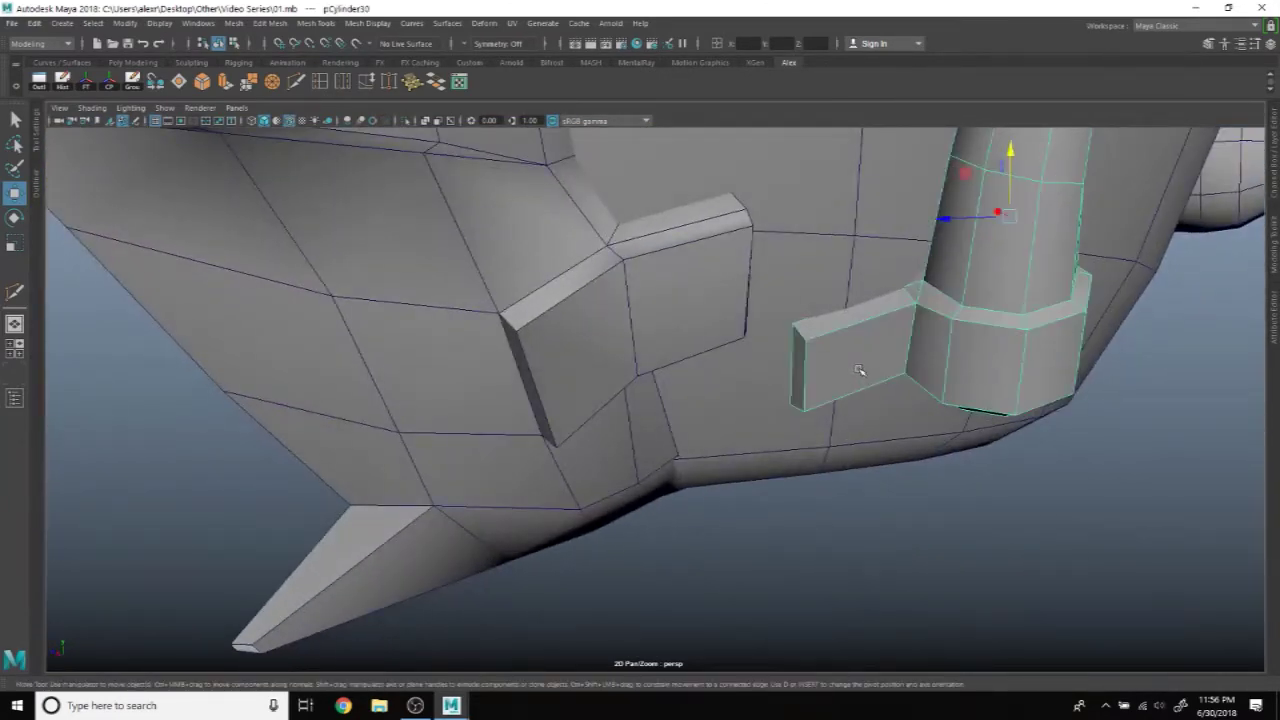
Step: Extrude the bracket's end face toward the hull and tilt it slightly
{"action": "right_click", "coordinate": [847, 309]}
{"action": "left_click", "coordinate": [800, 360]}
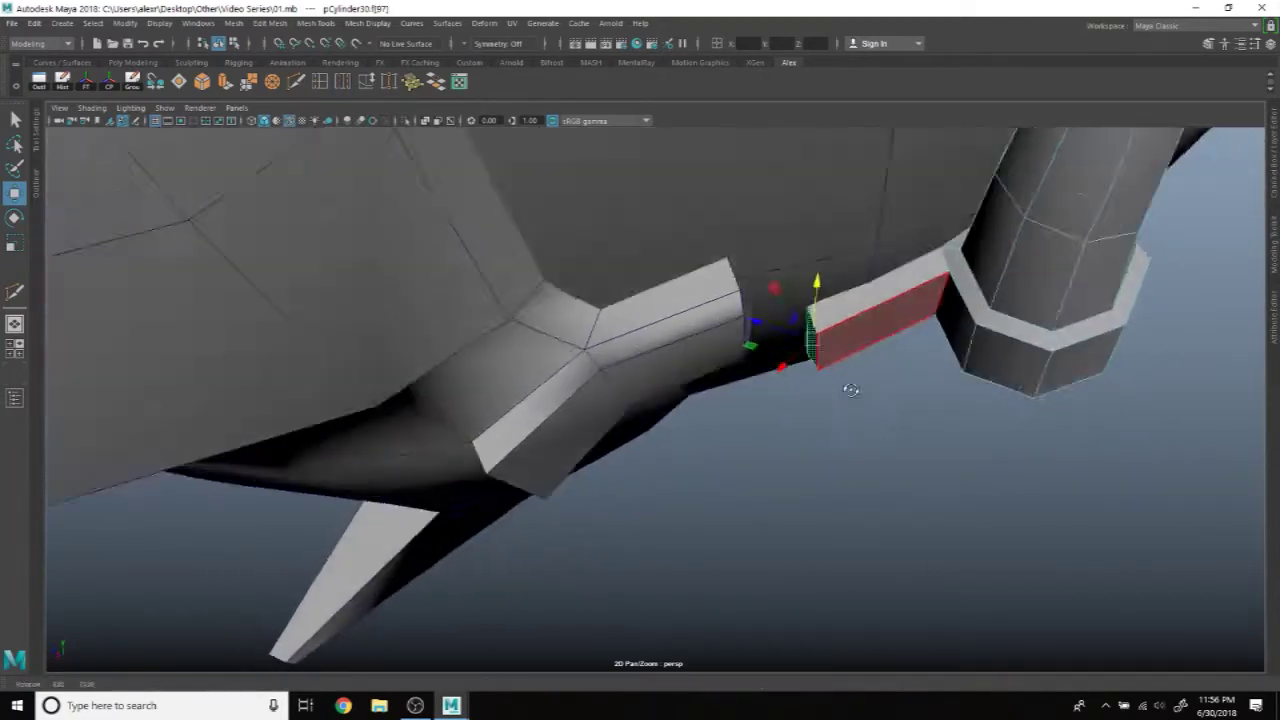
{"action": "left_click_drag", "start_coordinate": [800, 360], "coordinate": [733, 350], "text": "alt"}
{"action": "key", "text": "ctrl+e"}
{"action": "left_click_drag", "start_coordinate": [662, 373], "coordinate": [710, 337], "text": "alt"}
{"action": "key", "text": "e"}
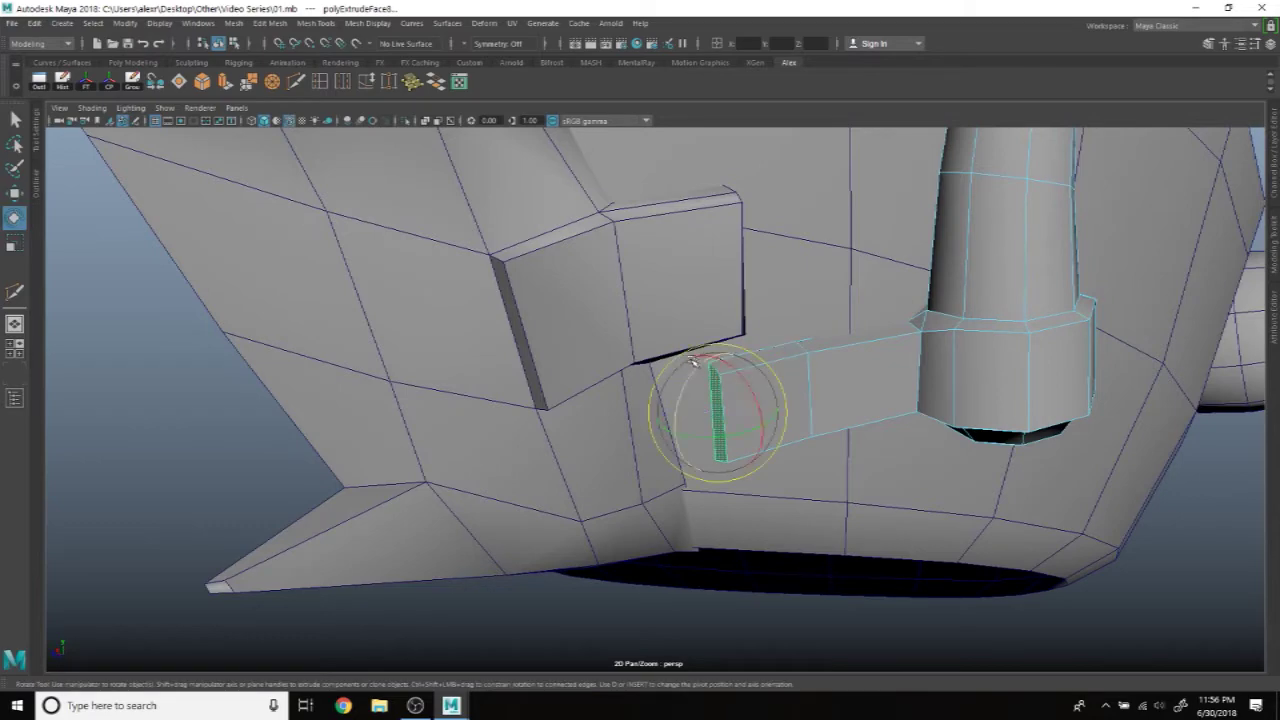
{"action": "mouse_move", "coordinate": [692, 370]}
{"action": "left_mouse_down"}
{"action": "mouse_move", "coordinate": [681, 378]}
{"action": "mouse_move", "coordinate": [843, 371]}
{"action": "mouse_move", "coordinate": [724, 447]}
{"action": "left_mouse_up"}
{"action": "key", "text": "w"}
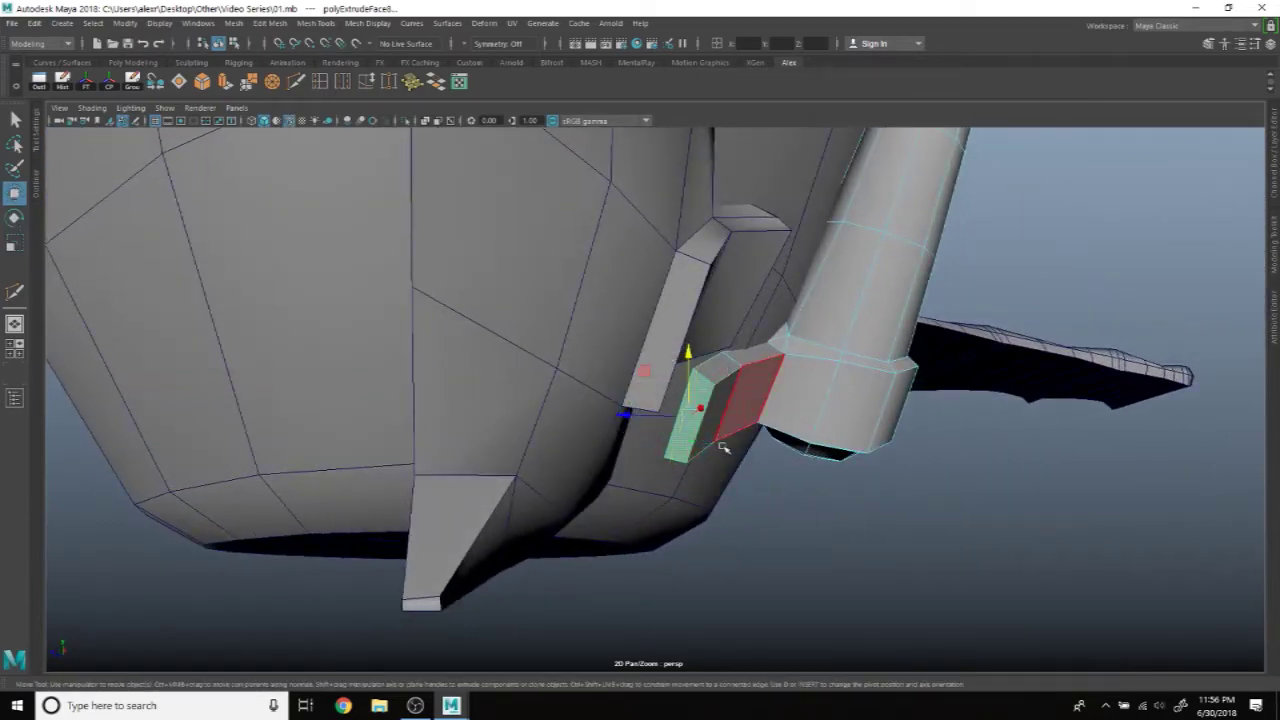
Step: Check the extruded segment in wireframe, then return to shaded display
{"action": "scroll", "coordinate": [753, 471], "scroll_direction": "up", "scroll_amount": 5}
{"action": "scroll", "coordinate": [768, 468], "scroll_direction": "down", "scroll_amount": 5}
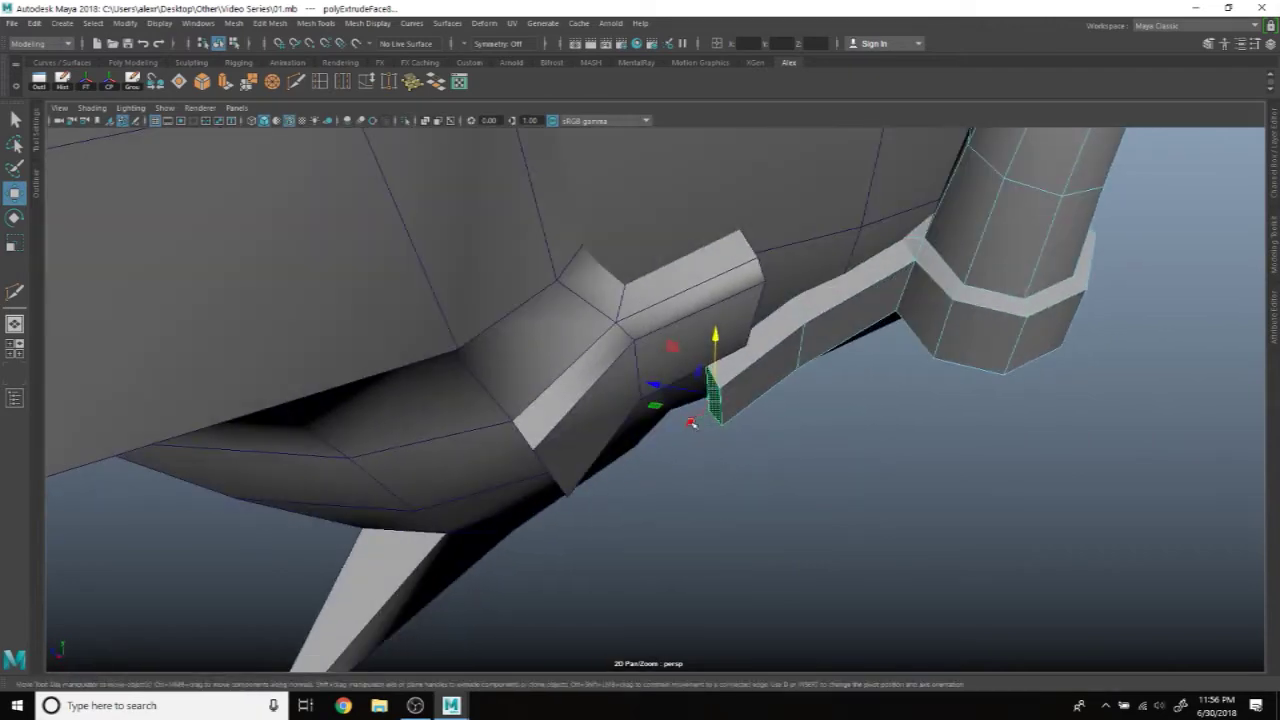
{"action": "left_click", "coordinate": [256, 119]}
{"action": "mouse_move", "coordinate": [790, 310]}
{"action": "left_mouse_down", "text": "alt"}
{"action": "mouse_move", "coordinate": [655, 400]}
{"action": "mouse_move", "coordinate": [560, 300]}
{"action": "left_mouse_up", "text": "alt"}
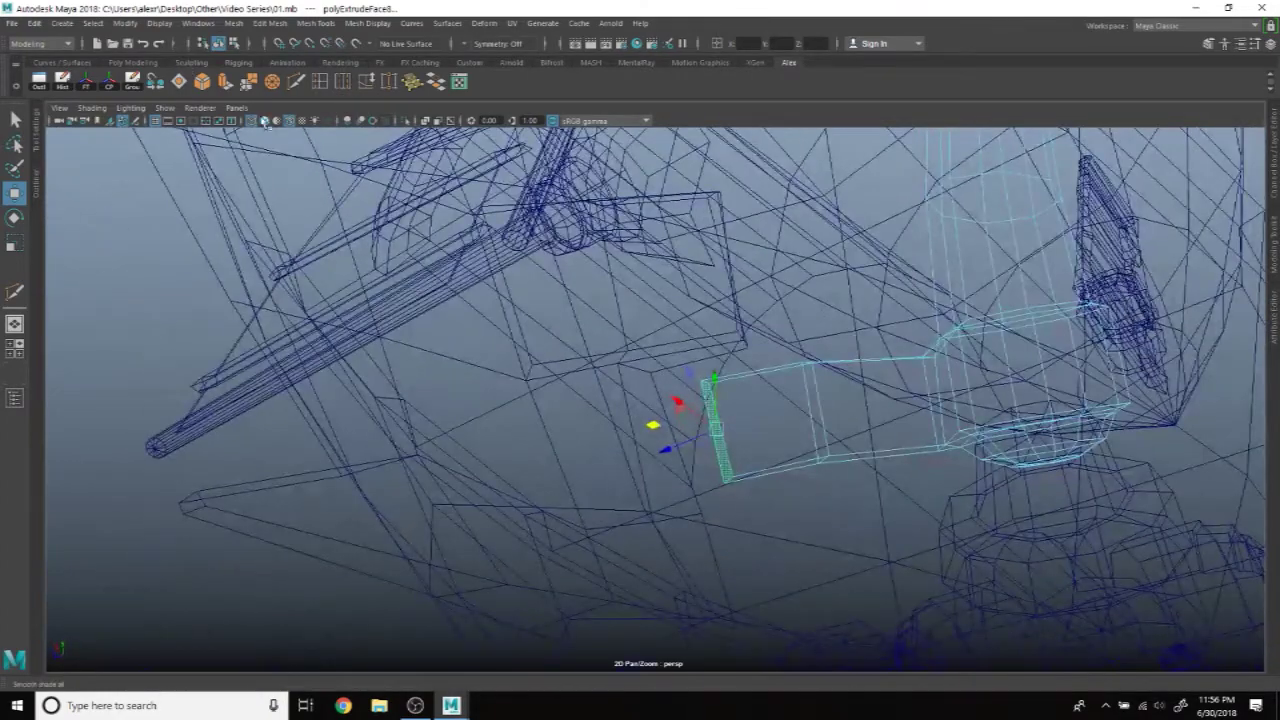
{"action": "left_click", "coordinate": [264, 119]}
Step: Nudge the new end face slightly left so it meets the hull
{"action": "left_click_drag", "start_coordinate": [620, 380], "coordinate": [568, 434], "text": "alt"}
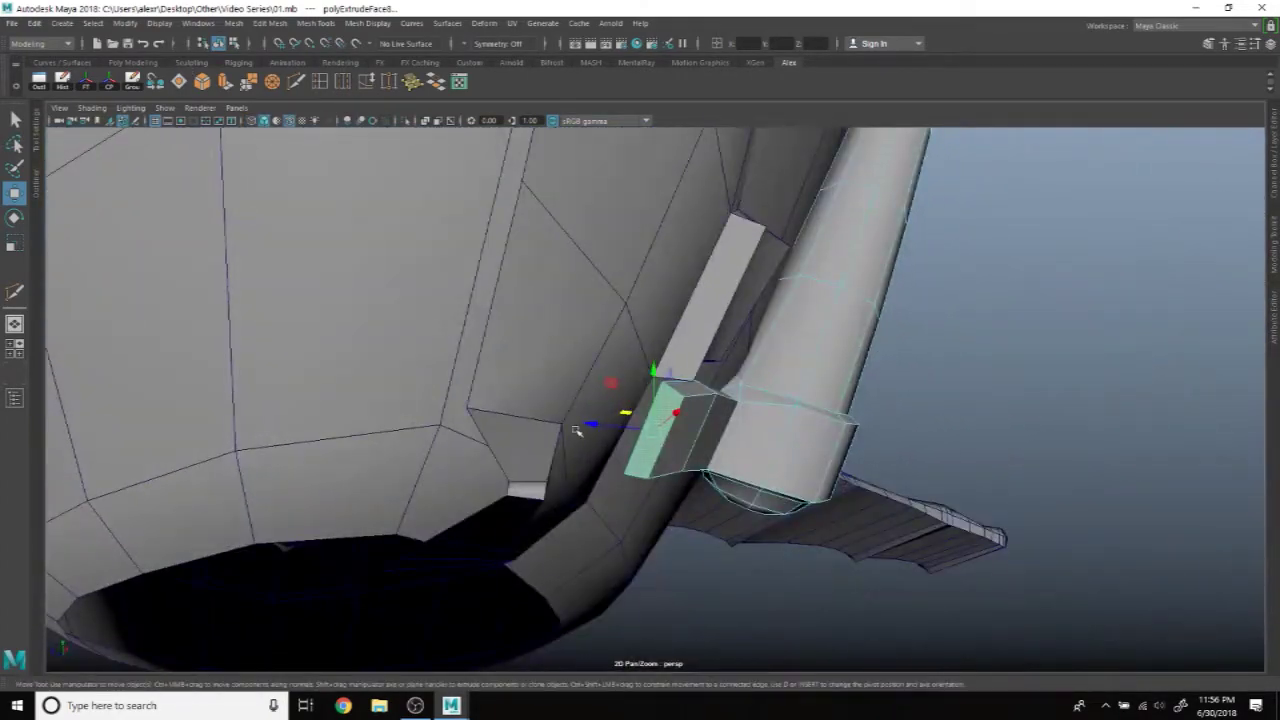
{"action": "left_click_drag", "start_coordinate": [644, 452], "coordinate": [573, 487], "text": "alt"}
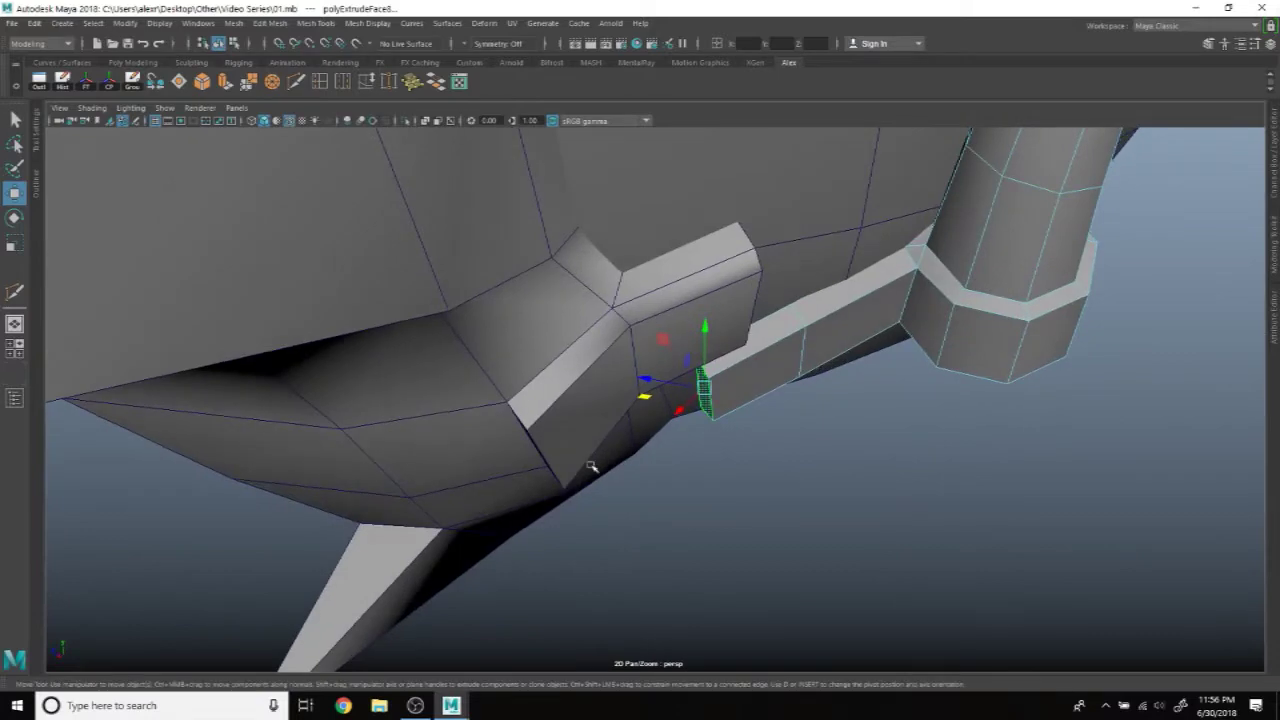
{"action": "left_click_drag", "start_coordinate": [642, 398], "coordinate": [638, 390]}
{"action": "mouse_move", "coordinate": [722, 377]}
{"action": "left_mouse_down", "text": "alt"}
{"action": "mouse_move", "coordinate": [834, 323]}
{"action": "mouse_move", "coordinate": [834, 343]}
{"action": "mouse_move", "coordinate": [757, 371]}
{"action": "mouse_move", "coordinate": [797, 373]}
{"action": "left_mouse_up", "text": "alt"}
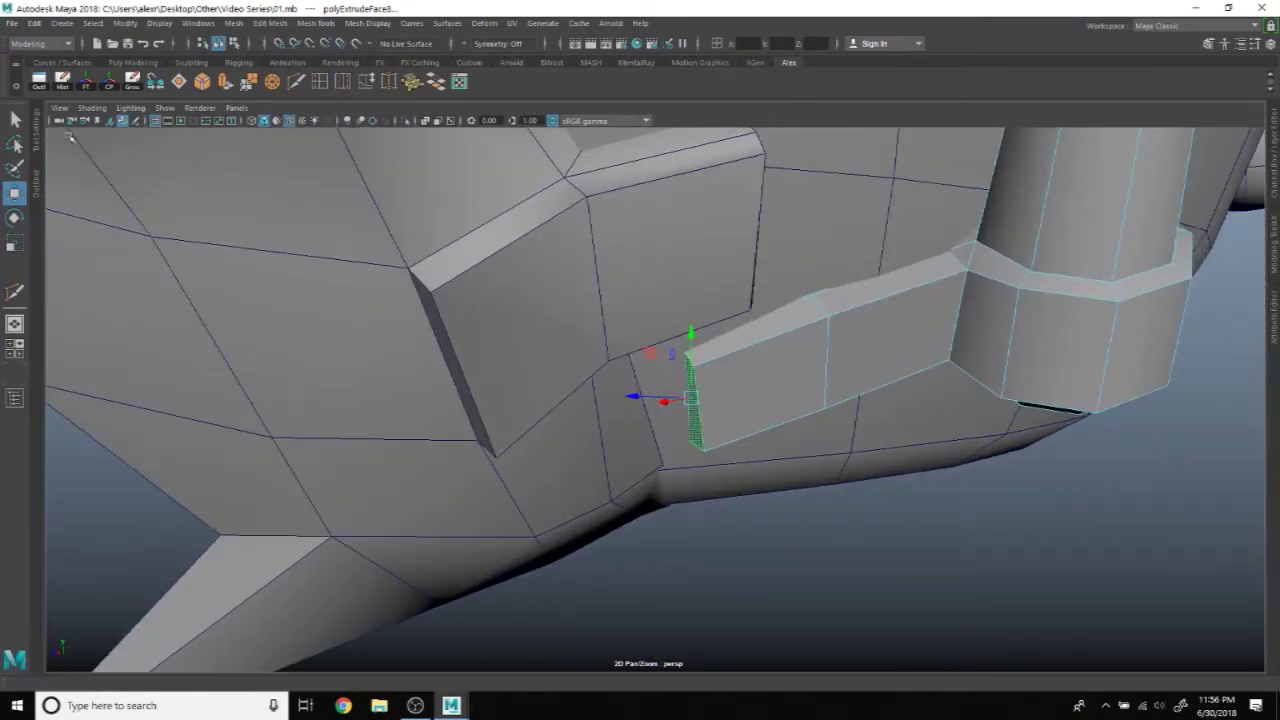
{"action": "double_click", "coordinate": [14, 192]}
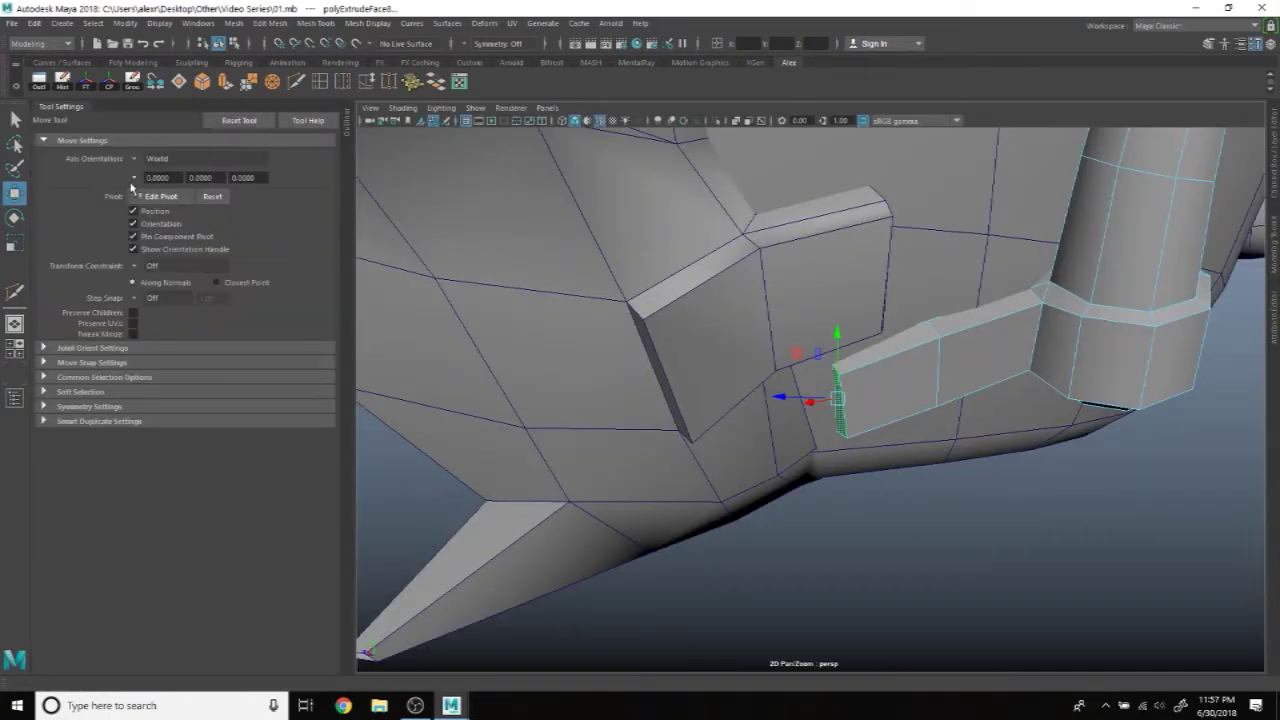
Step: Set the Move tool's Axis Orientation to Edge, aligned to a bracket edge
{"action": "left_click", "coordinate": [135, 183]}
{"action": "left_click", "coordinate": [171, 229]}
{"action": "scroll", "coordinate": [805, 402], "scroll_direction": "up", "scroll_amount": 3}
{"action": "left_click", "coordinate": [868, 406]}
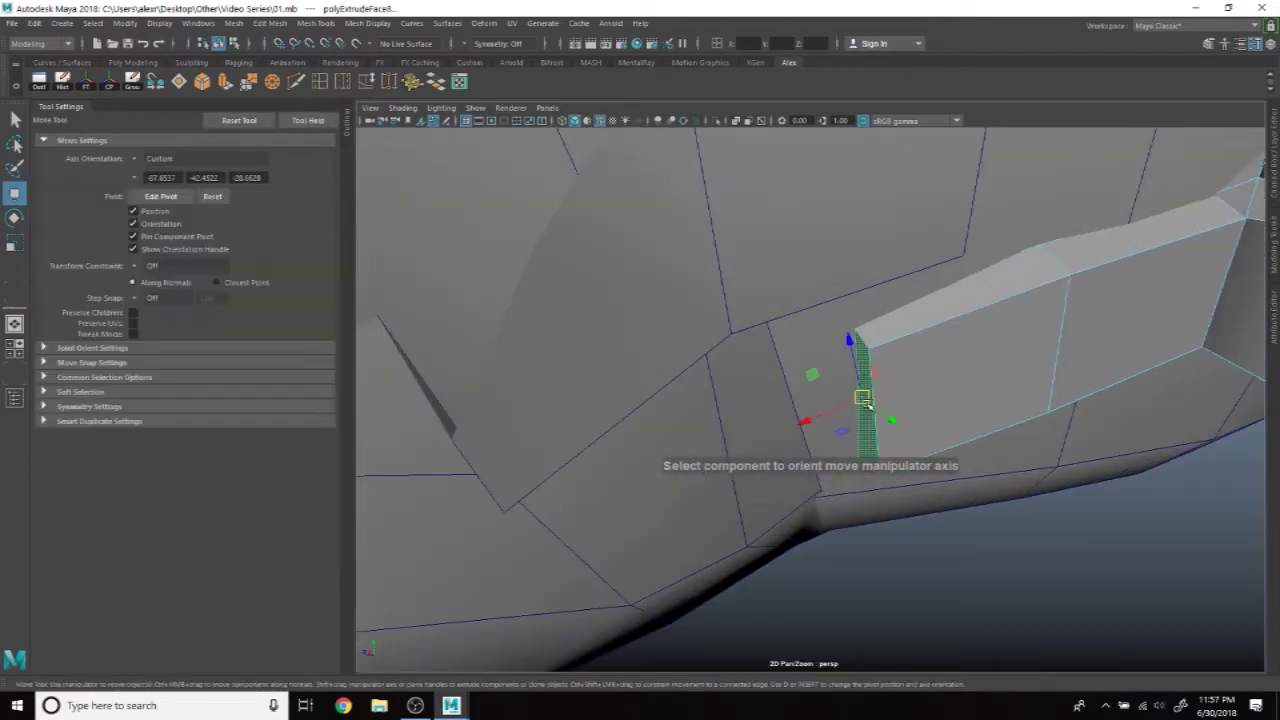
{"action": "left_click", "coordinate": [58, 108]}
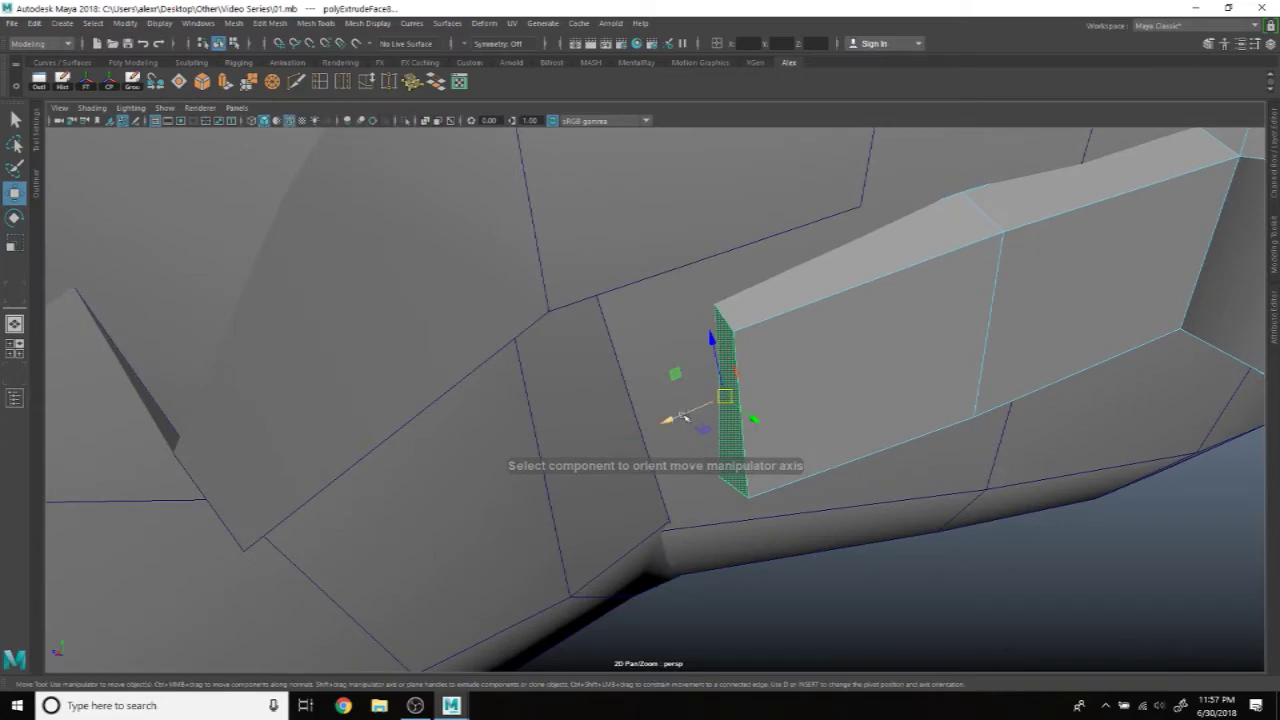
Step: Shift-drag the arm's end face to extrude it further toward the hull
{"action": "mouse_move", "coordinate": [684, 416]}
{"action": "left_mouse_down", "text": "shift"}
{"action": "mouse_move", "coordinate": [603, 418]}
{"action": "mouse_move", "coordinate": [603, 372]}
{"action": "mouse_move", "coordinate": [700, 390]}
{"action": "left_mouse_up", "text": "shift"}
{"action": "scroll", "coordinate": [806, 400], "scroll_direction": "up", "scroll_amount": 5}
{"action": "scroll", "coordinate": [757, 389], "scroll_direction": "up", "scroll_amount": 2}
{"action": "scroll", "coordinate": [783, 392], "scroll_direction": "up", "scroll_amount": 2}
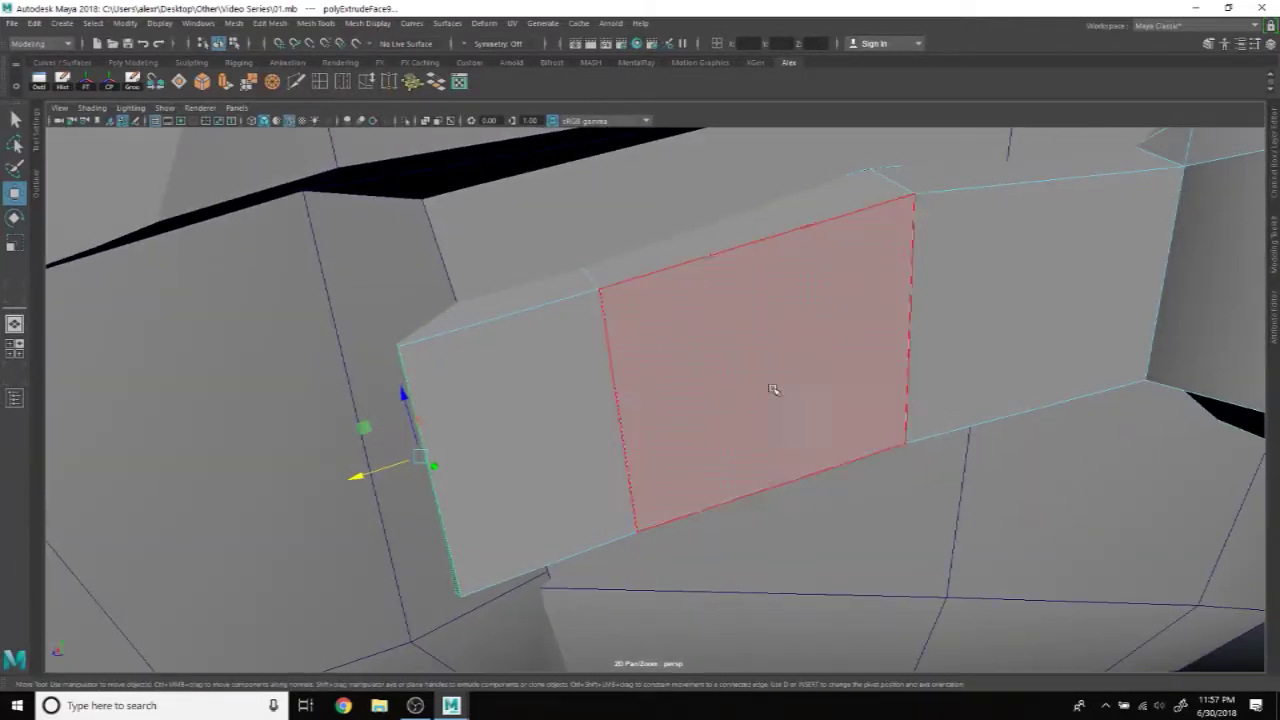
{"action": "scroll", "coordinate": [783, 392], "scroll_direction": "down", "scroll_amount": 5}
{"action": "left_click_drag", "start_coordinate": [723, 366], "coordinate": [745, 371], "text": "alt"}
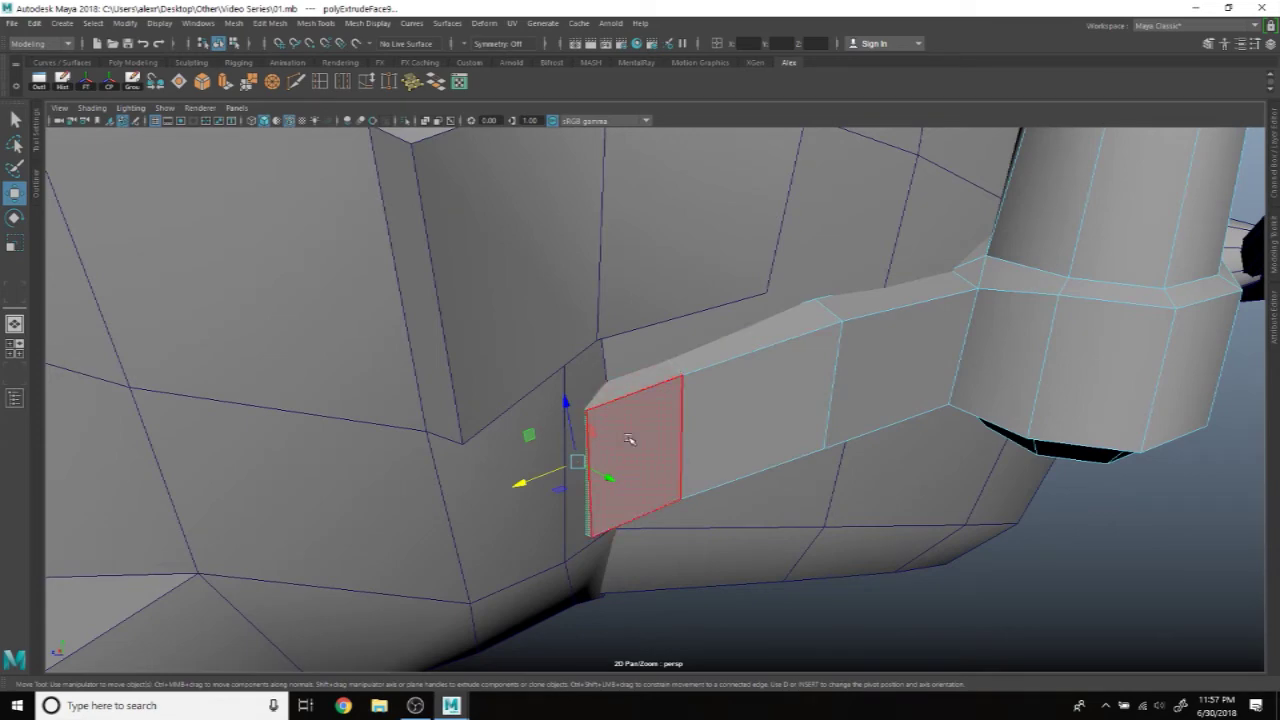
{"action": "mouse_move", "coordinate": [637, 456]}
{"action": "left_mouse_down", "text": "alt"}
{"action": "mouse_move", "coordinate": [801, 444]}
{"action": "mouse_move", "coordinate": [683, 449]}
{"action": "mouse_move", "coordinate": [749, 442]}
{"action": "left_mouse_up", "text": "alt"}
{"action": "scroll", "coordinate": [777, 458], "scroll_direction": "up", "scroll_amount": 2}
{"action": "scroll", "coordinate": [777, 458], "scroll_direction": "up", "scroll_amount": 2}
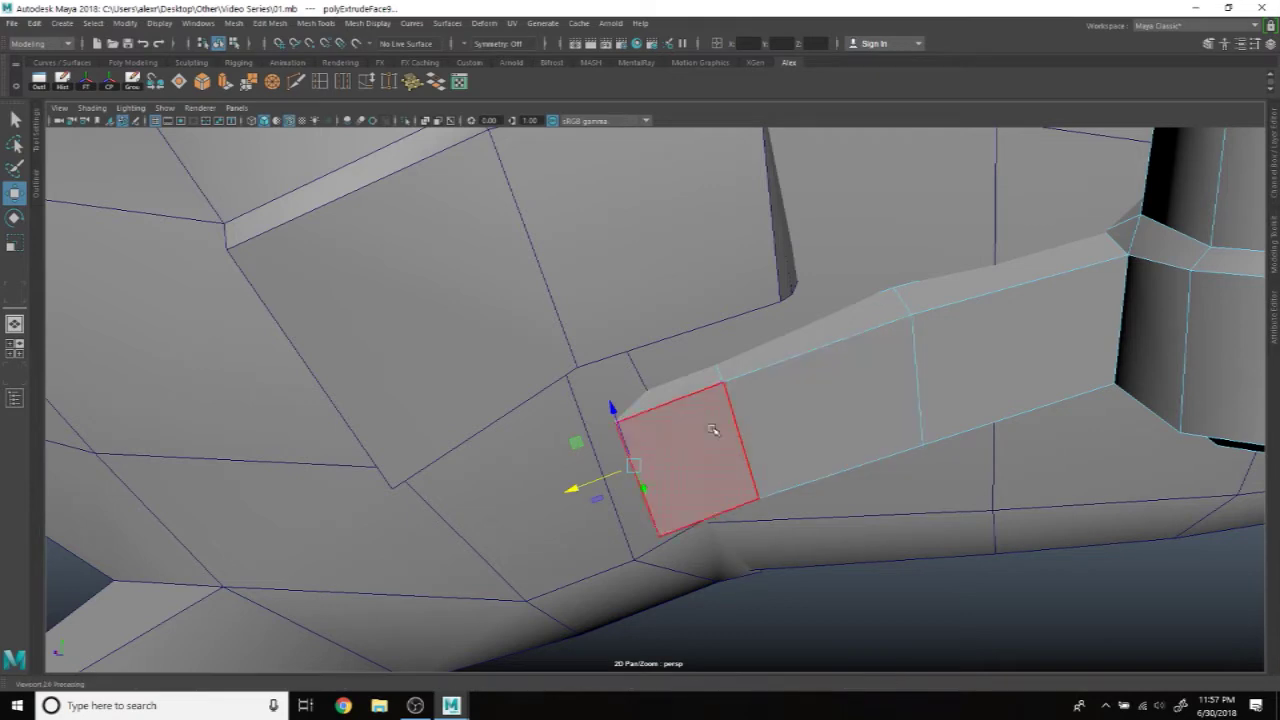
Step: Review the Move tool's Axis Orientation choices, then select an edge on the arm's end
{"action": "double_click", "coordinate": [15, 193]}
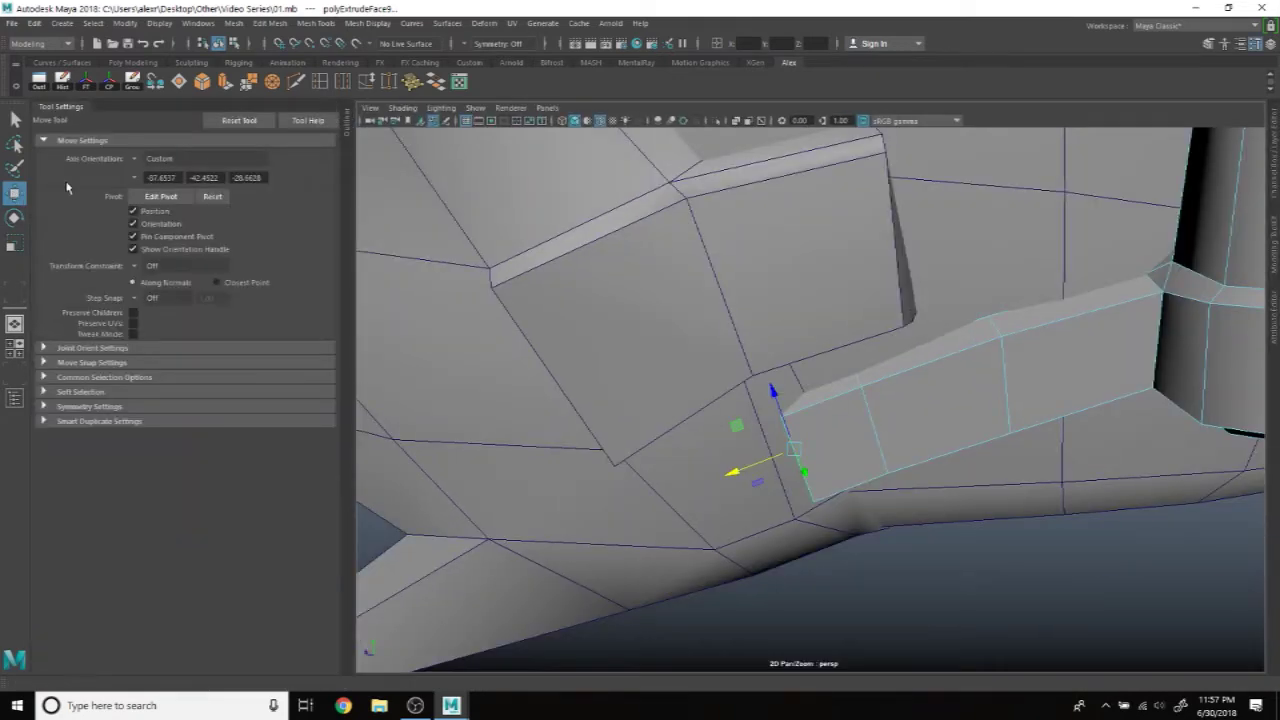
{"action": "left_click", "coordinate": [134, 180]}
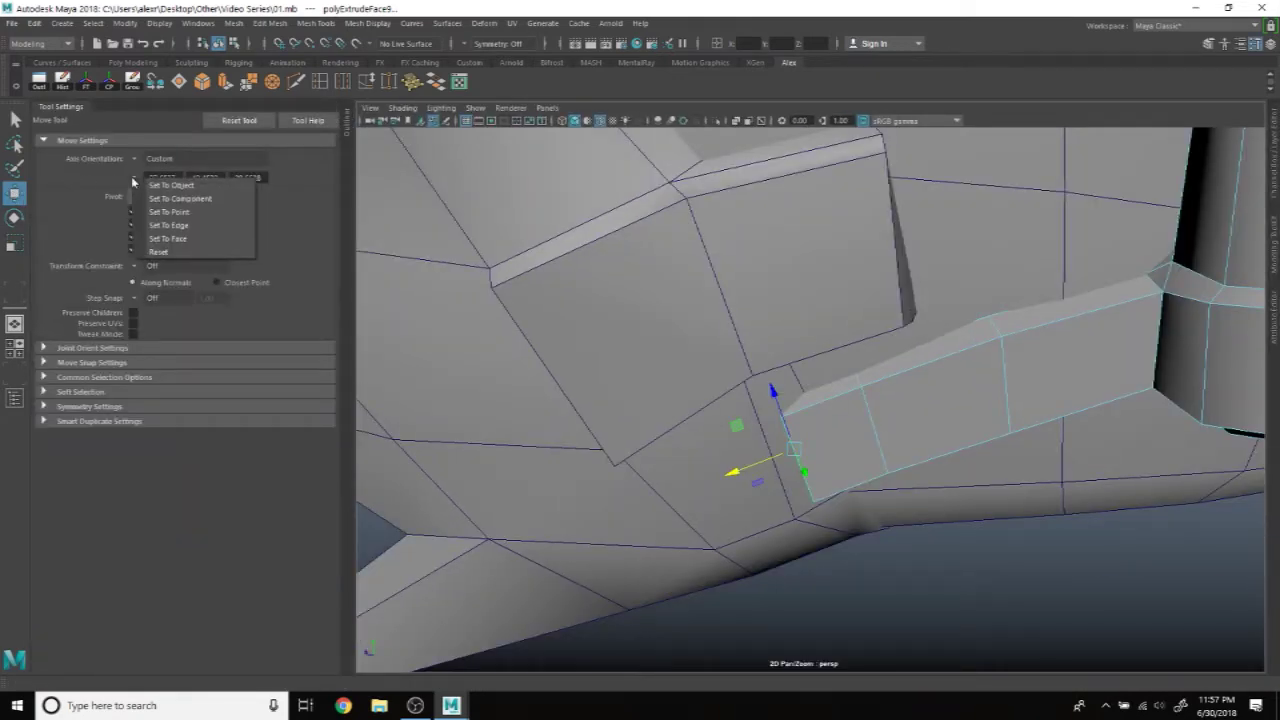
{"action": "left_click", "coordinate": [124, 181]}
{"action": "left_click", "coordinate": [133, 180]}
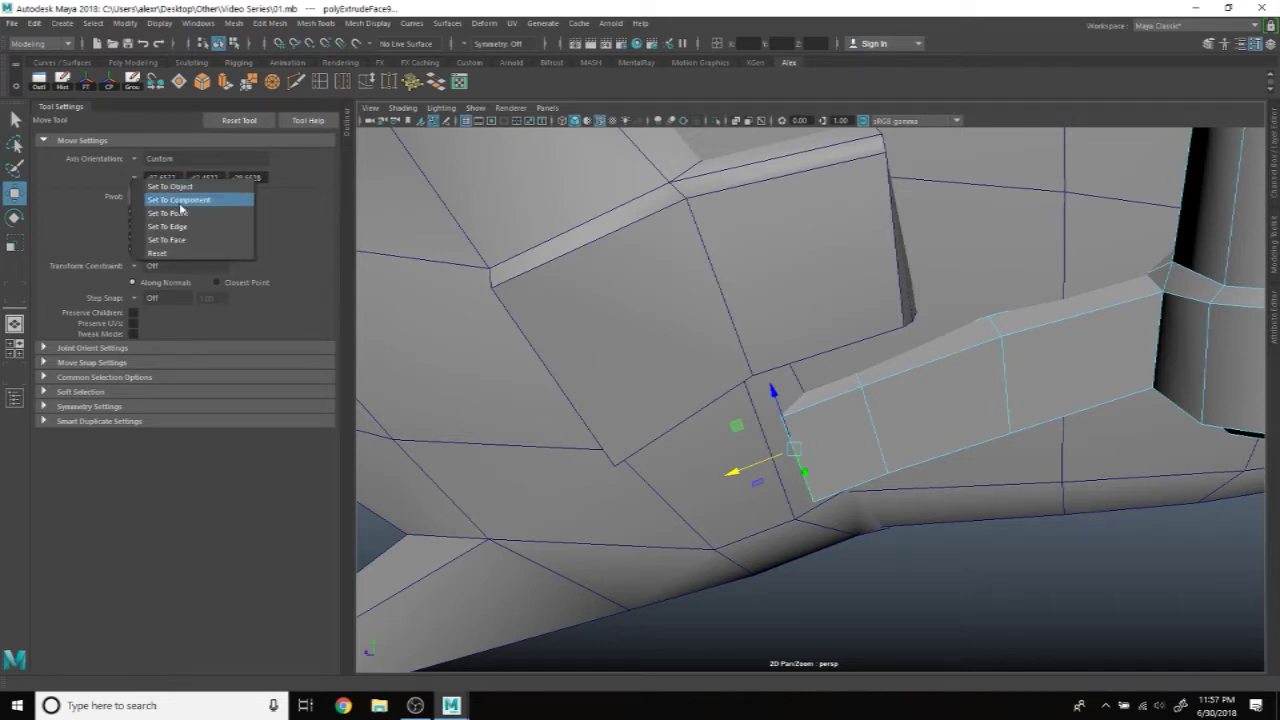
{"action": "left_click", "coordinate": [916, 449]}
{"action": "mouse_move", "coordinate": [894, 434]}
{"action": "left_mouse_down", "text": "alt"}
{"action": "mouse_move", "coordinate": [857, 428]}
{"action": "mouse_move", "coordinate": [826, 443]}
{"action": "left_mouse_up", "text": "alt"}
{"action": "left_click", "coordinate": [882, 577]}
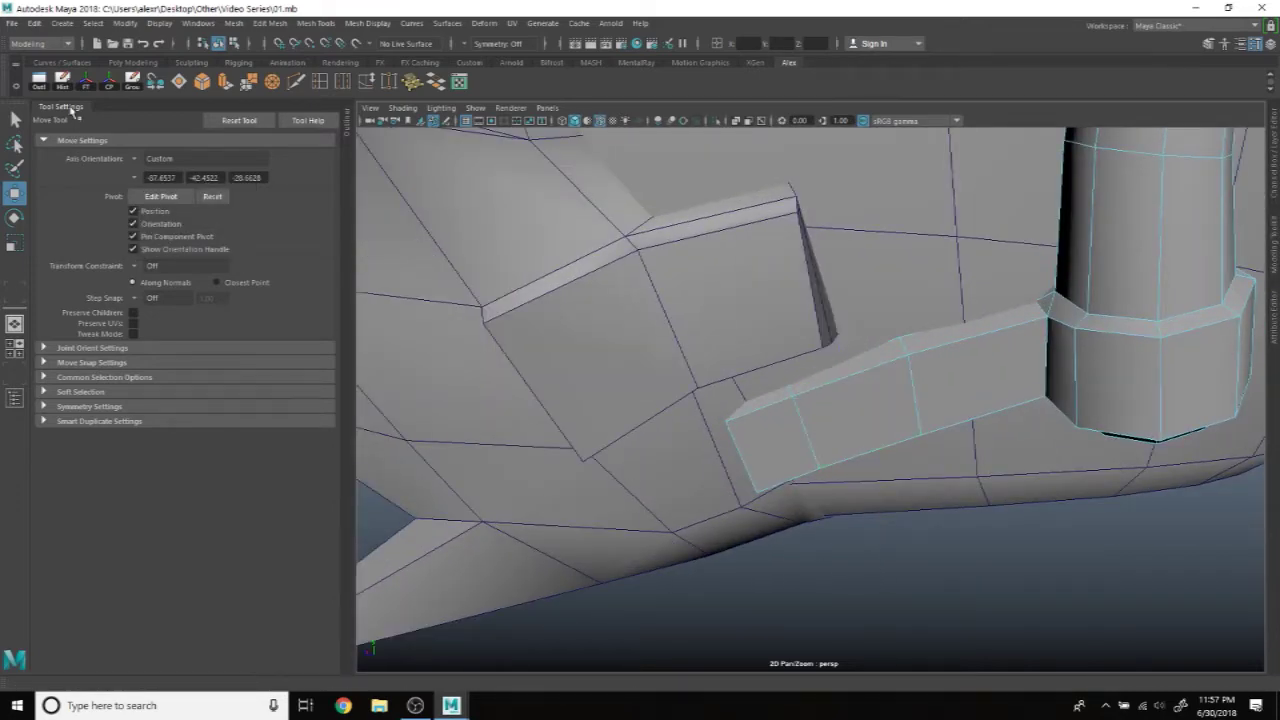
{"action": "left_click", "coordinate": [73, 111]}
{"action": "mouse_move", "coordinate": [777, 417]}
{"action": "left_mouse_down", "text": "alt"}
{"action": "mouse_move", "coordinate": [700, 414]}
{"action": "mouse_move", "coordinate": [606, 463]}
{"action": "mouse_move", "coordinate": [686, 438]}
{"action": "mouse_move", "coordinate": [677, 423]}
{"action": "mouse_move", "coordinate": [729, 445]}
{"action": "mouse_move", "coordinate": [670, 478]}
{"action": "mouse_move", "coordinate": [502, 497]}
{"action": "mouse_move", "coordinate": [634, 414]}
{"action": "mouse_move", "coordinate": [580, 466]}
{"action": "mouse_move", "coordinate": [537, 477]}
{"action": "left_mouse_up", "text": "alt"}
{"action": "left_click", "coordinate": [648, 438]}
{"action": "mouse_move", "coordinate": [597, 445]}
{"action": "left_mouse_down", "text": "alt"}
{"action": "mouse_move", "coordinate": [757, 400]}
{"action": "mouse_move", "coordinate": [786, 371]}
{"action": "mouse_move", "coordinate": [743, 371]}
{"action": "mouse_move", "coordinate": [737, 387]}
{"action": "mouse_move", "coordinate": [600, 385]}
{"action": "mouse_move", "coordinate": [610, 380]}
{"action": "mouse_move", "coordinate": [640, 398]}
{"action": "mouse_move", "coordinate": [600, 400]}
{"action": "left_mouse_up", "text": "alt"}
{"action": "scroll", "coordinate": [737, 387], "scroll_direction": "down", "scroll_amount": 3}
{"action": "scroll", "coordinate": [586, 455], "scroll_direction": "up", "scroll_amount": 3}
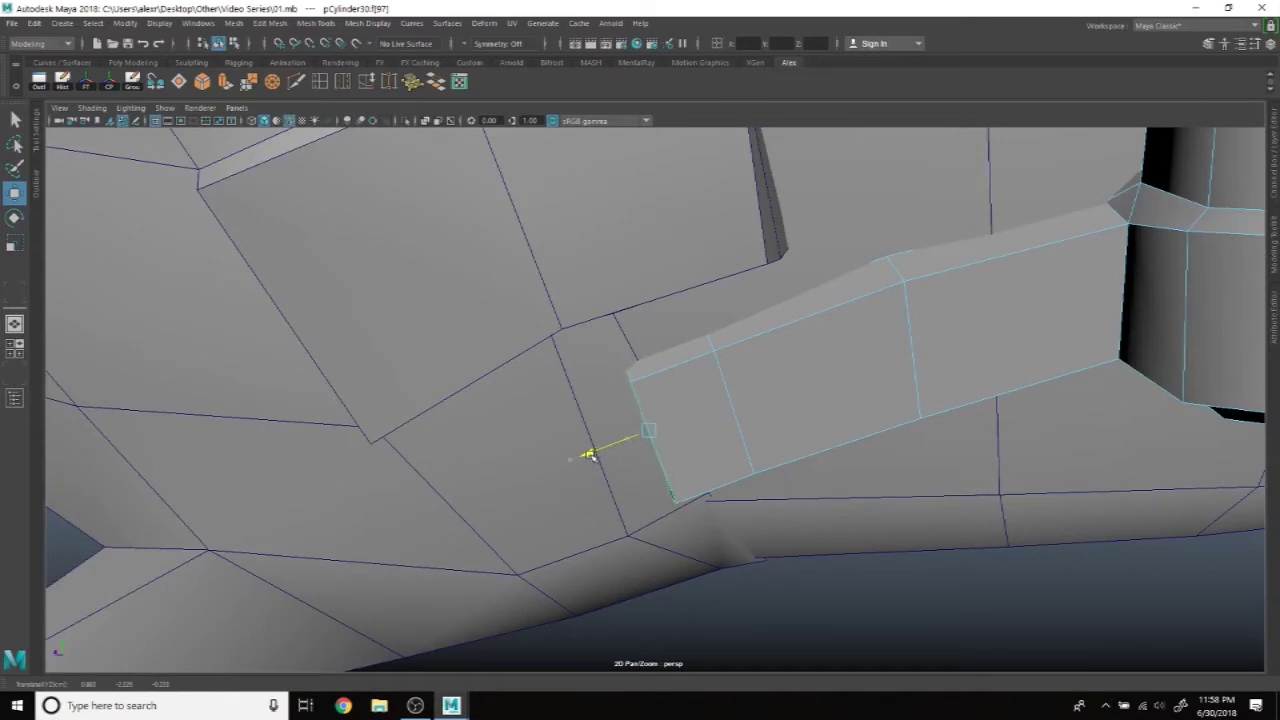
{"action": "left_click", "coordinate": [321, 83]}
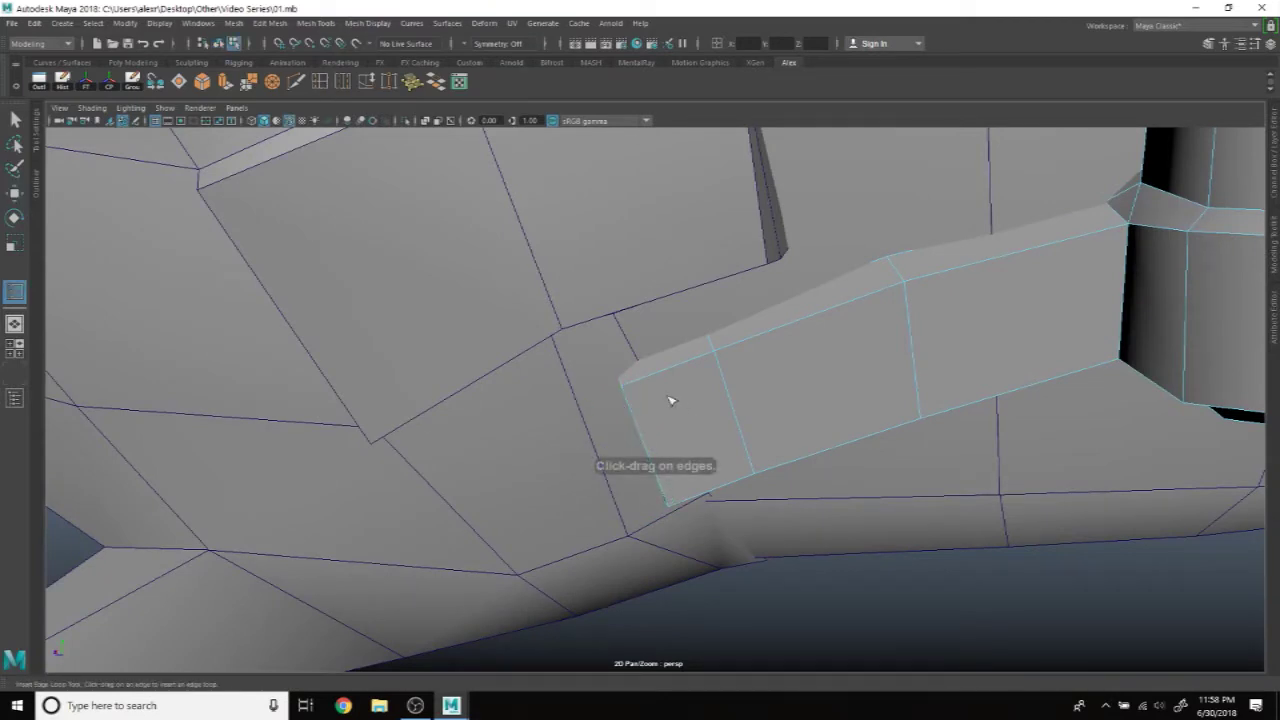
{"action": "double_click", "coordinate": [321, 83]}
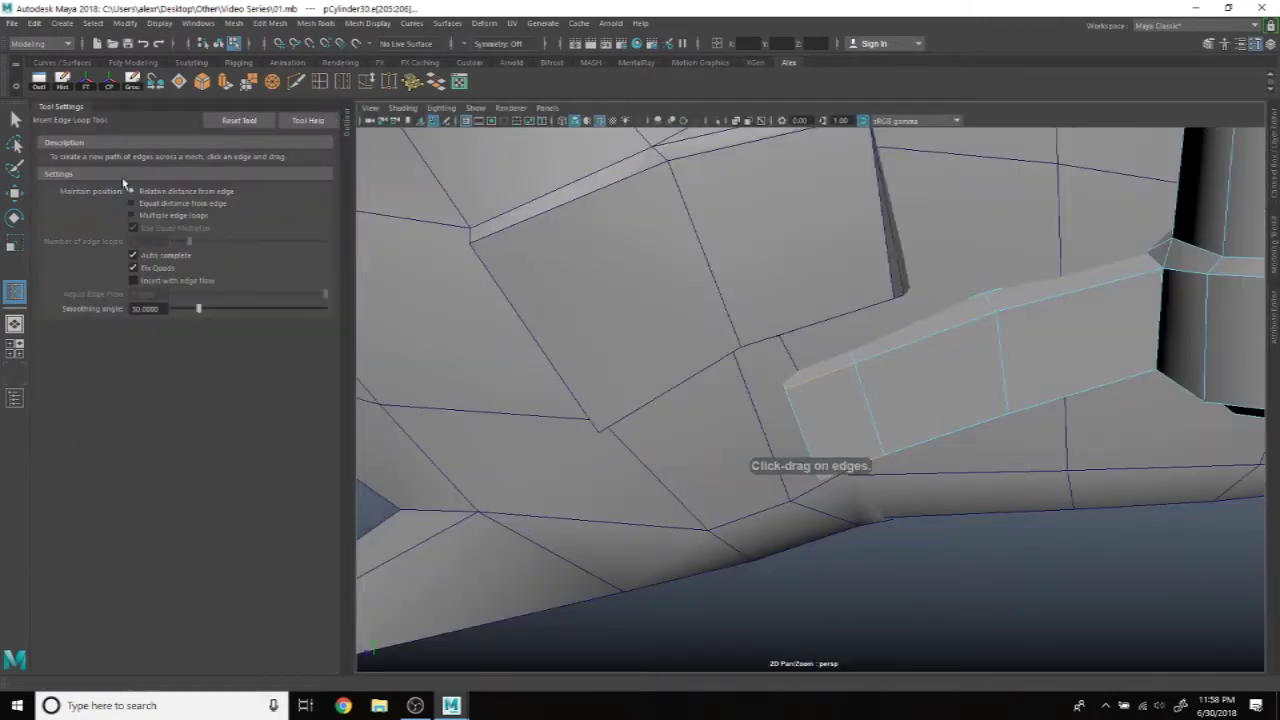
{"action": "left_click", "coordinate": [75, 108]}
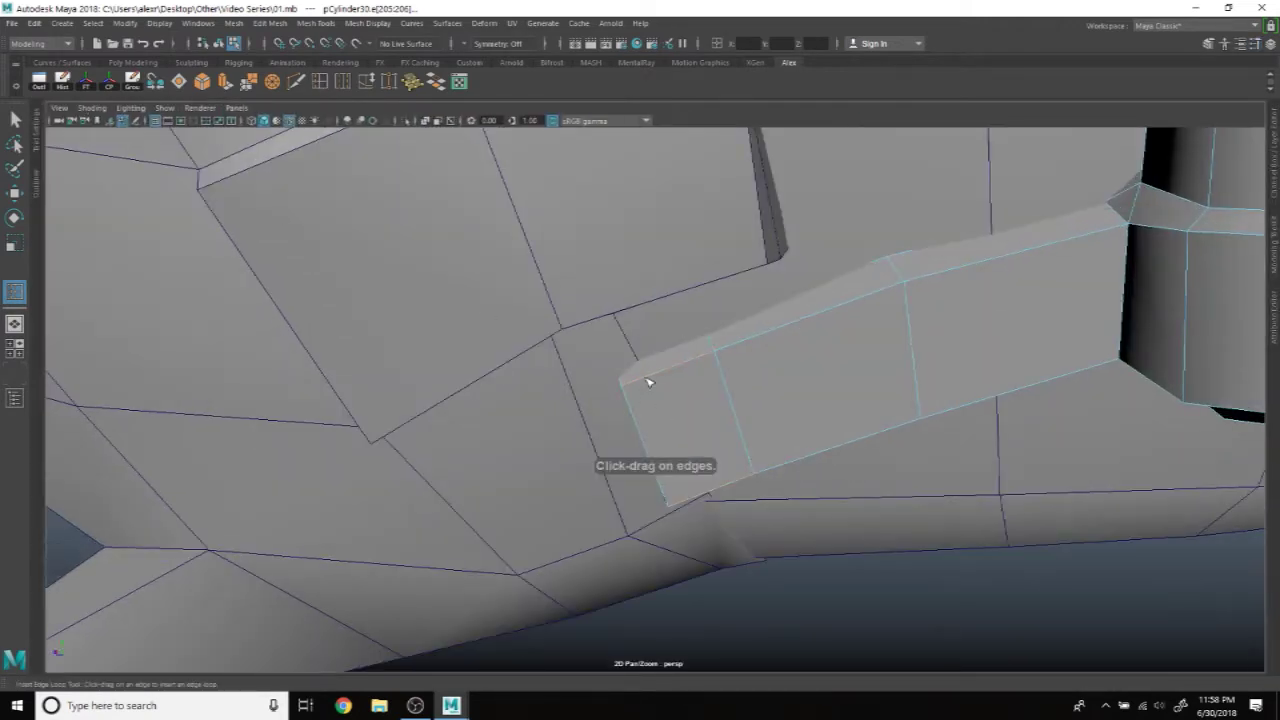
{"action": "left_click_drag", "start_coordinate": [662, 378], "coordinate": [613, 375], "text": "alt"}
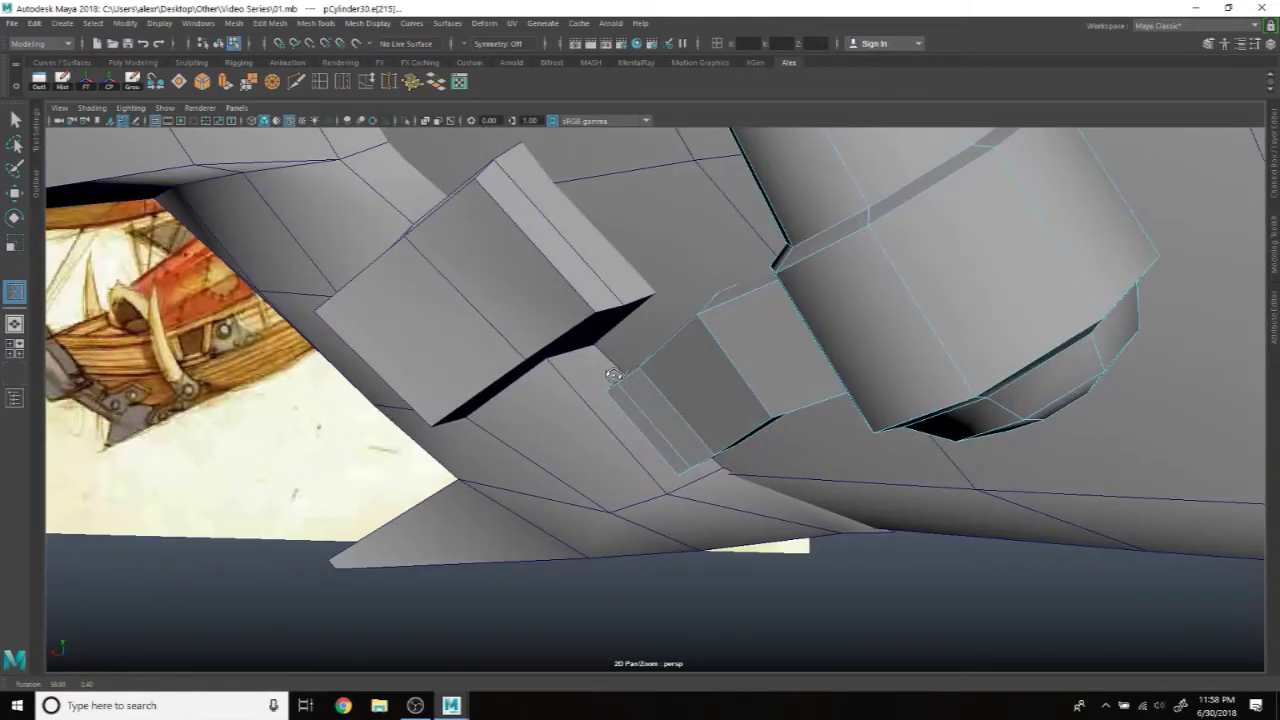
{"action": "mouse_move", "coordinate": [613, 375]}
{"action": "left_mouse_down", "text": "alt"}
{"action": "mouse_move", "coordinate": [703, 363]}
{"action": "mouse_move", "coordinate": [667, 387]}
{"action": "left_mouse_up", "text": "alt"}
{"action": "key", "text": "w"}
{"action": "scroll", "coordinate": [660, 363], "scroll_direction": "up", "scroll_amount": 3}
Step: Extrude the bracket arm's end face once more with Ctrl+E
{"action": "right_click", "coordinate": [652, 385]}
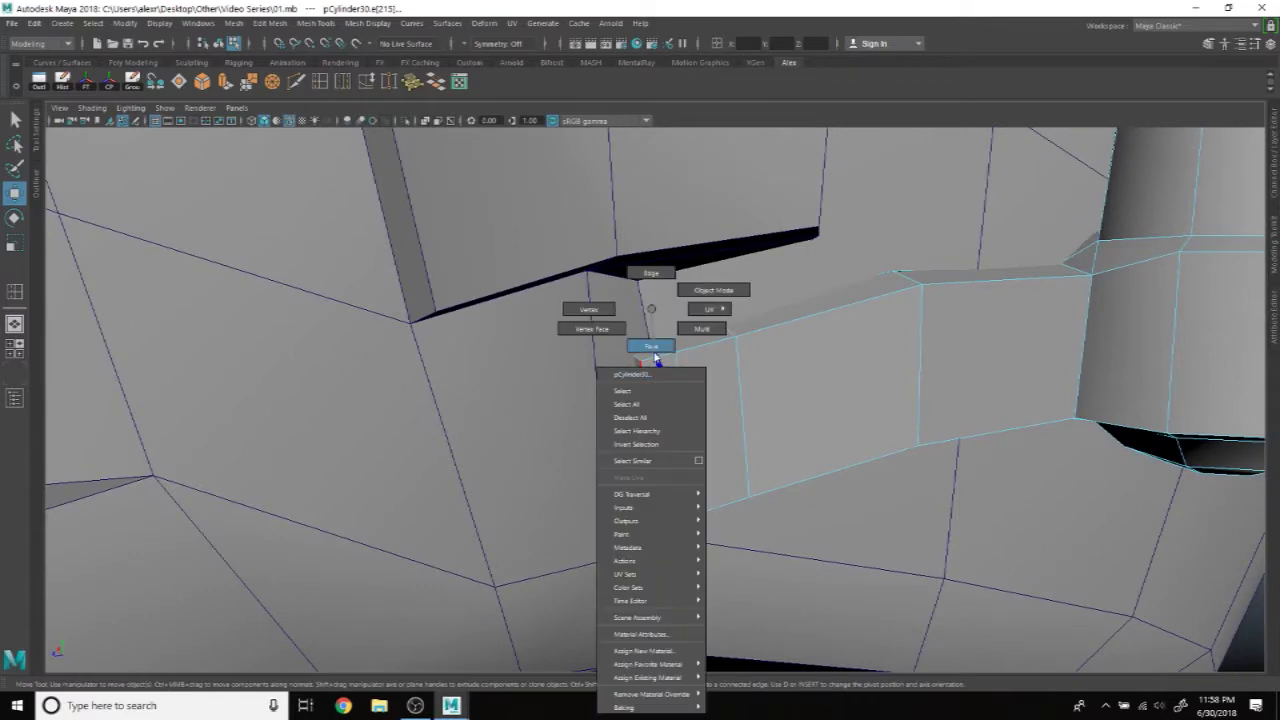
{"action": "left_click", "coordinate": [652, 348]}
{"action": "left_click", "coordinate": [654, 391]}
{"action": "mouse_move", "coordinate": [654, 391]}
{"action": "left_mouse_down", "text": "alt"}
{"action": "mouse_move", "coordinate": [637, 481]}
{"action": "mouse_move", "coordinate": [600, 540]}
{"action": "mouse_move", "coordinate": [669, 437]}
{"action": "left_mouse_up", "text": "alt"}
{"action": "key", "text": "ctrl+e"}
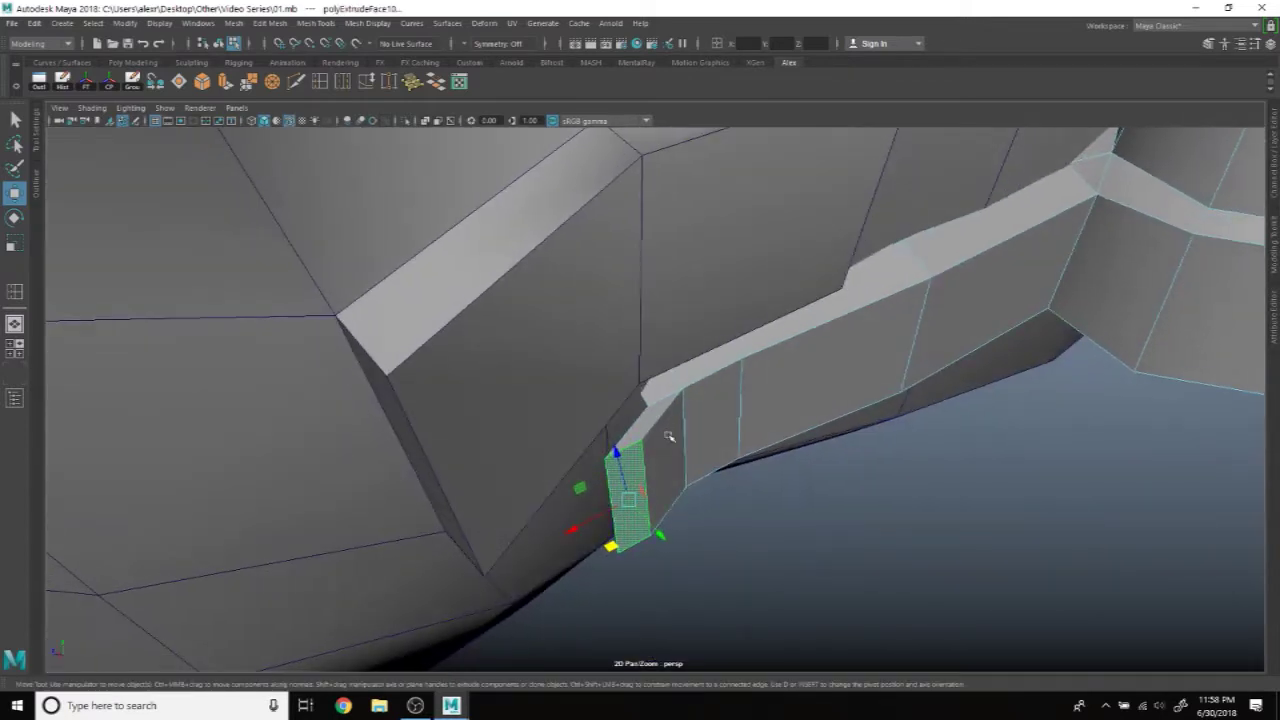
Step: Select the new end face and rotate it to angle the tip toward the hull
{"action": "right_click", "coordinate": [663, 309]}
{"action": "mouse_move", "coordinate": [667, 280]}
{"action": "left_mouse_down", "text": "alt"}
{"action": "mouse_move", "coordinate": [694, 400]}
{"action": "mouse_move", "coordinate": [737, 371]}
{"action": "mouse_move", "coordinate": [724, 386]}
{"action": "left_mouse_up", "text": "alt"}
{"action": "left_click", "coordinate": [651, 455]}
{"action": "mouse_move", "coordinate": [651, 455]}
{"action": "left_mouse_down", "text": "alt"}
{"action": "mouse_move", "coordinate": [618, 505]}
{"action": "mouse_move", "coordinate": [717, 354]}
{"action": "mouse_move", "coordinate": [758, 439]}
{"action": "left_mouse_up", "text": "alt"}
{"action": "right_click", "coordinate": [717, 354]}
{"action": "left_click", "coordinate": [717, 354]}
{"action": "key", "text": "e"}
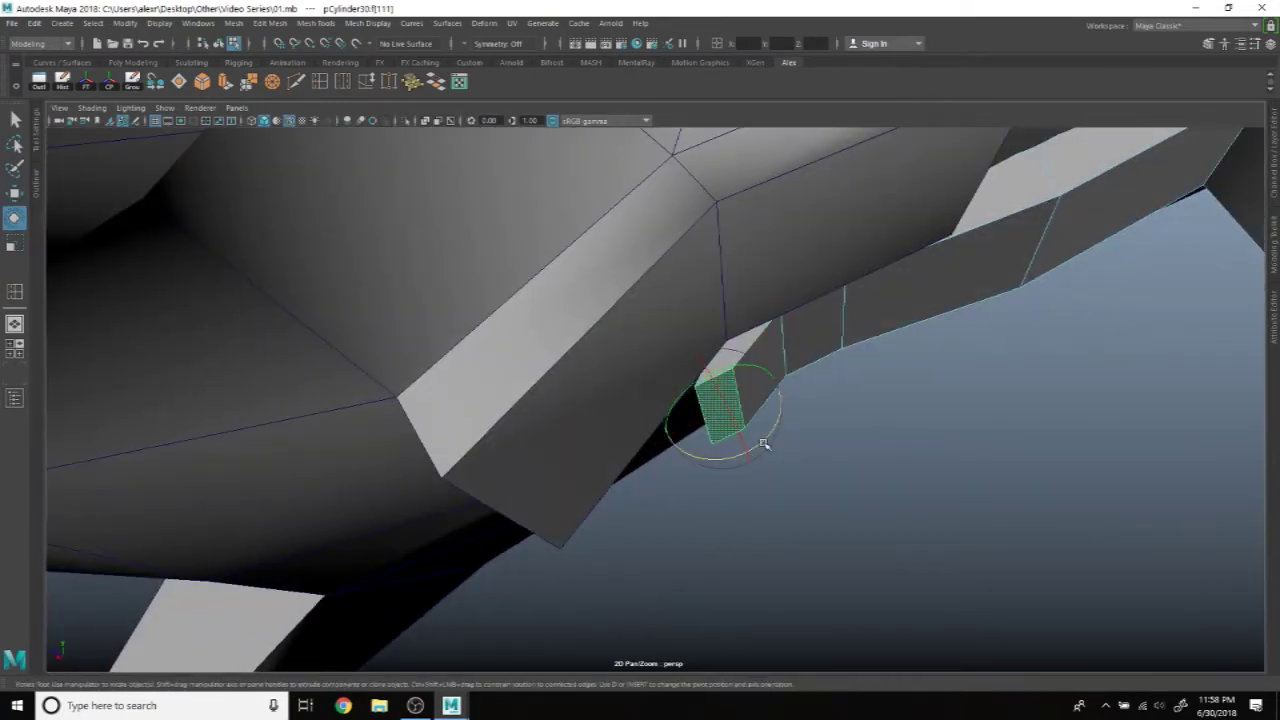
{"action": "mouse_move", "coordinate": [740, 463]}
{"action": "left_mouse_down", "text": "alt"}
{"action": "mouse_move", "coordinate": [911, 429]}
{"action": "mouse_move", "coordinate": [905, 405]}
{"action": "left_mouse_up", "text": "alt"}
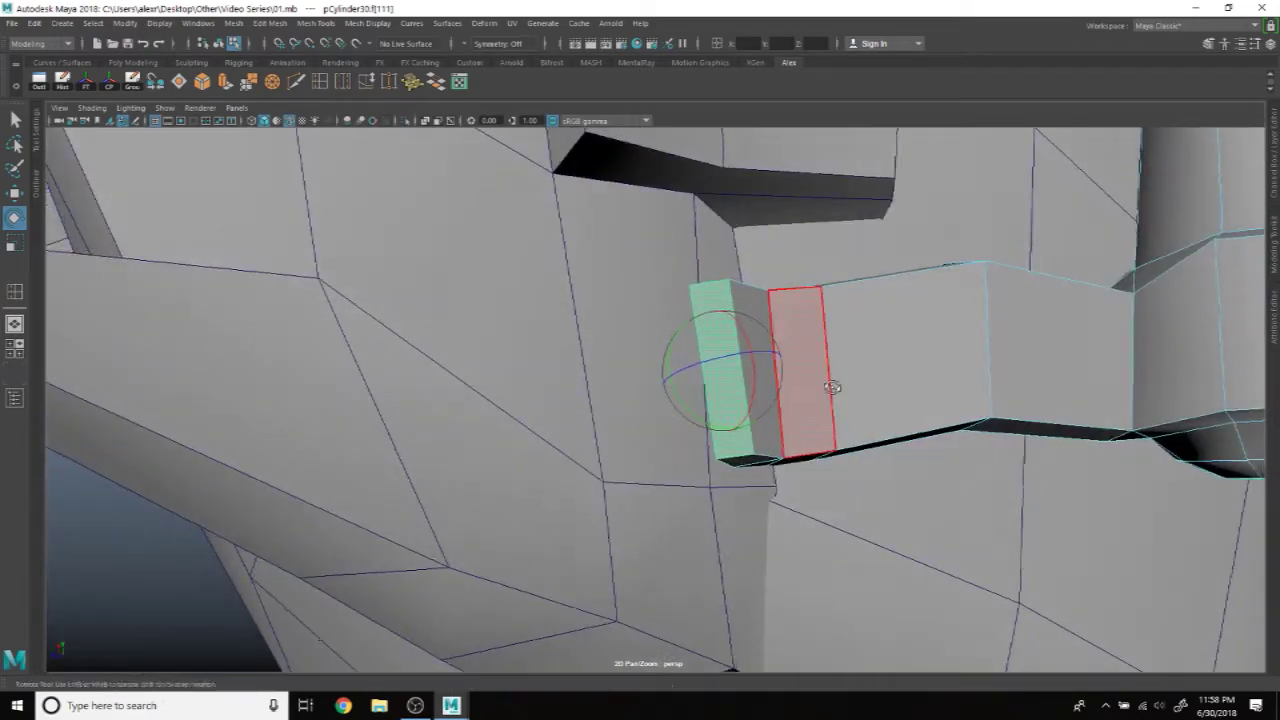
{"action": "left_click_drag", "start_coordinate": [829, 381], "coordinate": [760, 345], "text": "alt"}
{"action": "scroll", "coordinate": [806, 418], "scroll_direction": "down", "scroll_amount": 5}
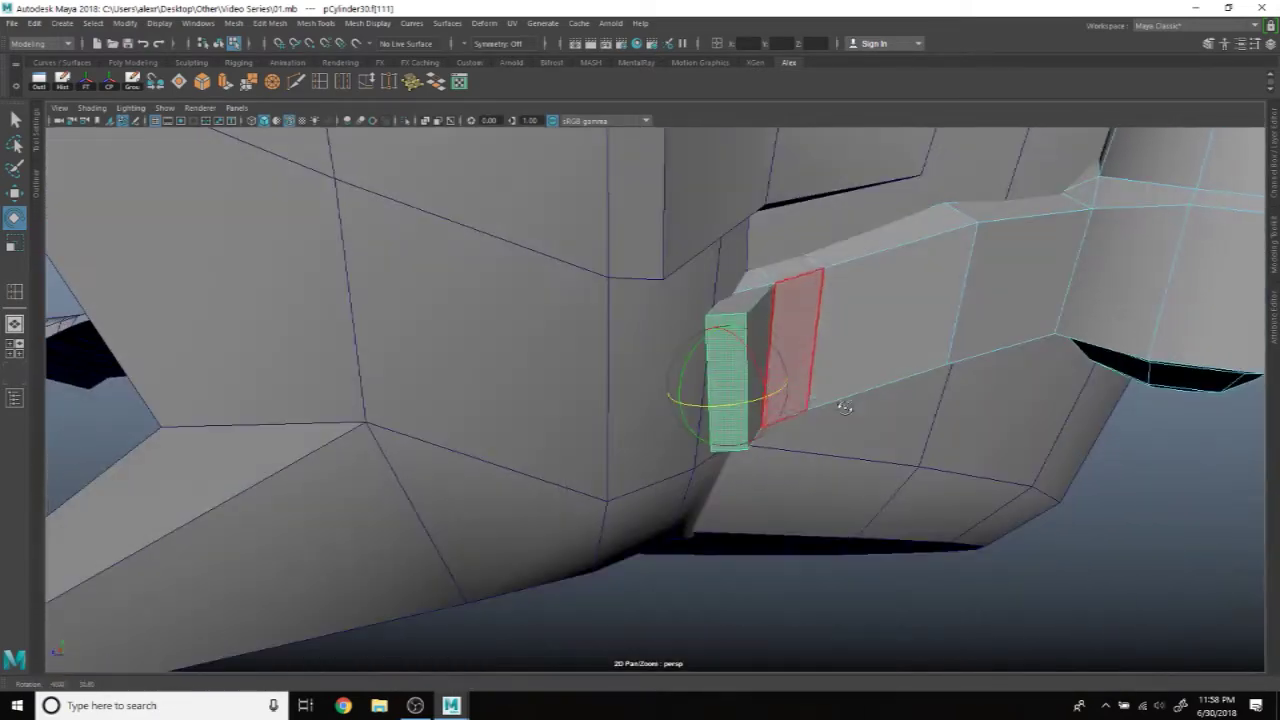
{"action": "scroll", "coordinate": [790, 410], "scroll_direction": "up", "scroll_amount": 5}
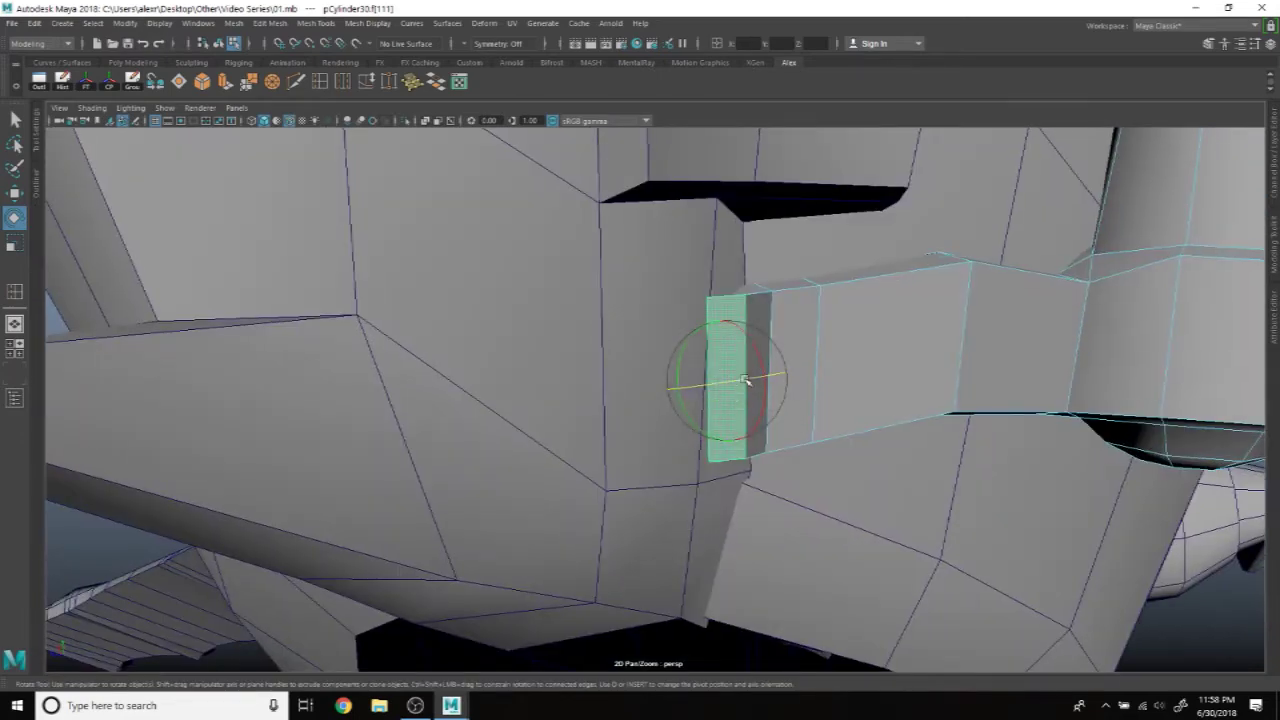
{"action": "mouse_move", "coordinate": [762, 398]}
{"action": "left_mouse_down", "text": "alt"}
{"action": "mouse_move", "coordinate": [715, 390]}
{"action": "mouse_move", "coordinate": [744, 388]}
{"action": "left_mouse_up", "text": "alt"}
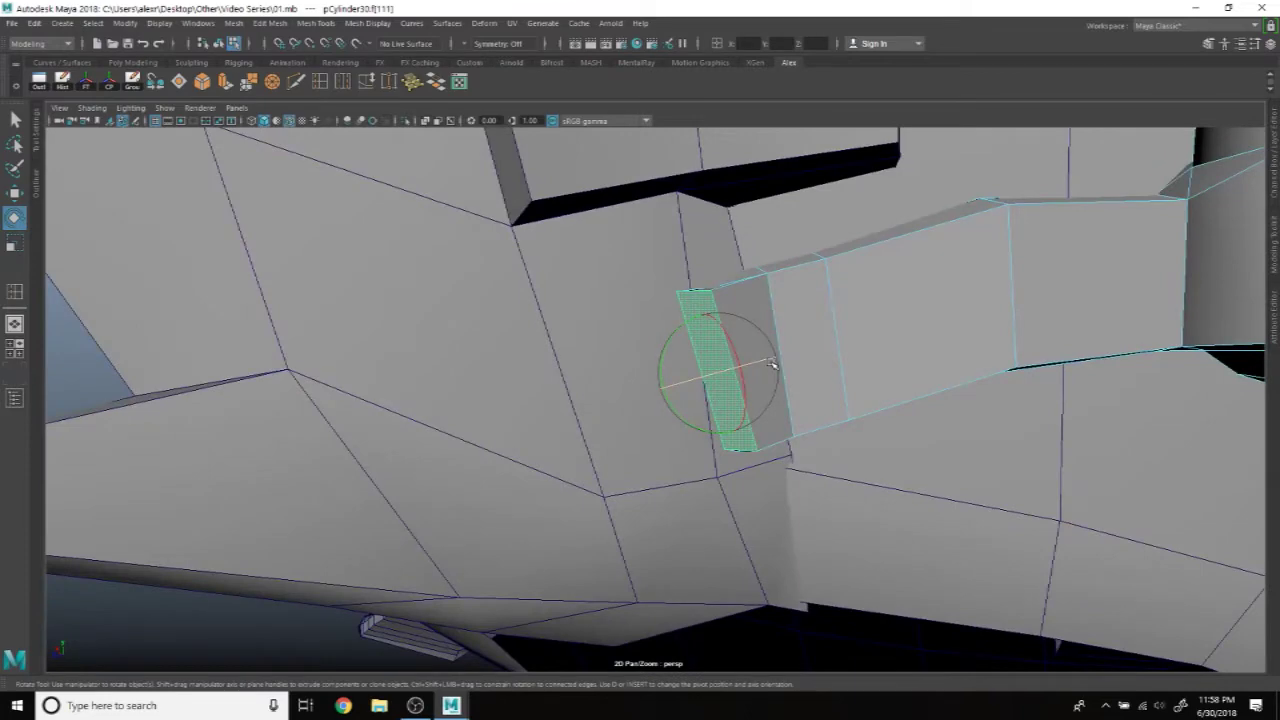
Step: Orient the Move axes to the tip's side face and prepare to scale the end face
{"action": "key", "text": "w"}
{"action": "left_click_drag", "start_coordinate": [763, 357], "coordinate": [743, 420], "text": "alt"}
{"action": "double_click", "coordinate": [14, 193]}
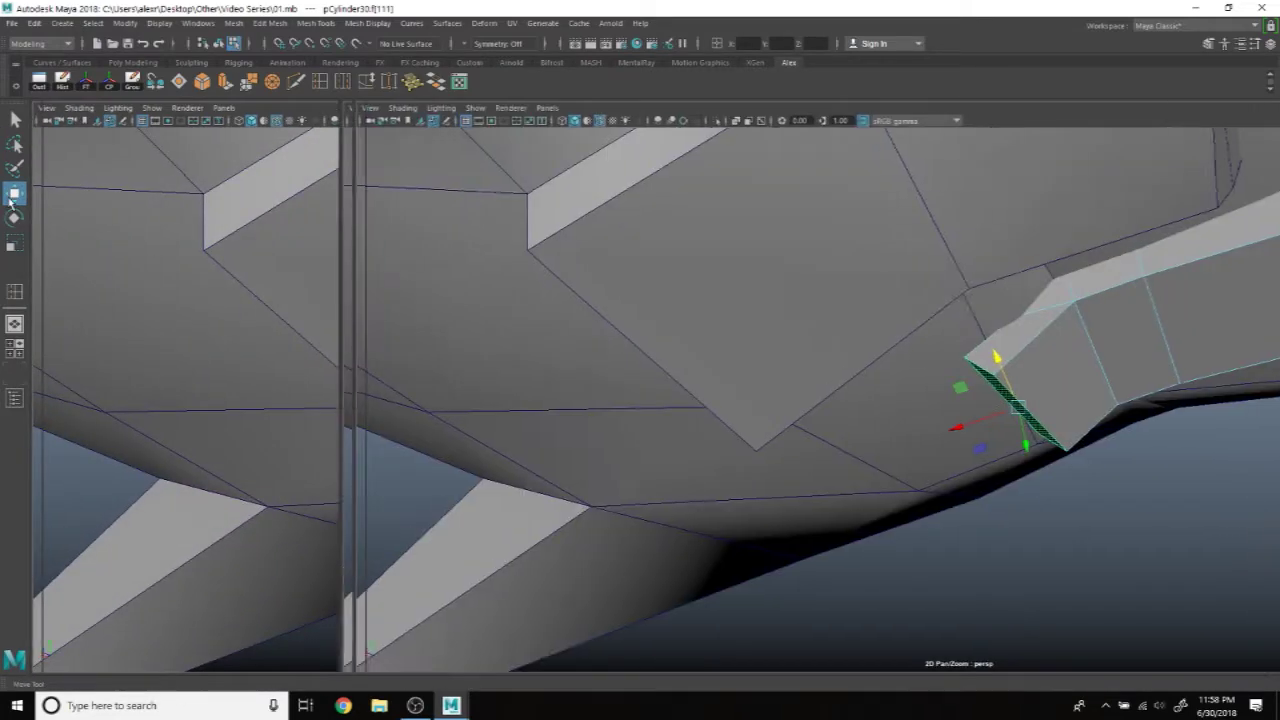
{"action": "left_click", "coordinate": [132, 179]}
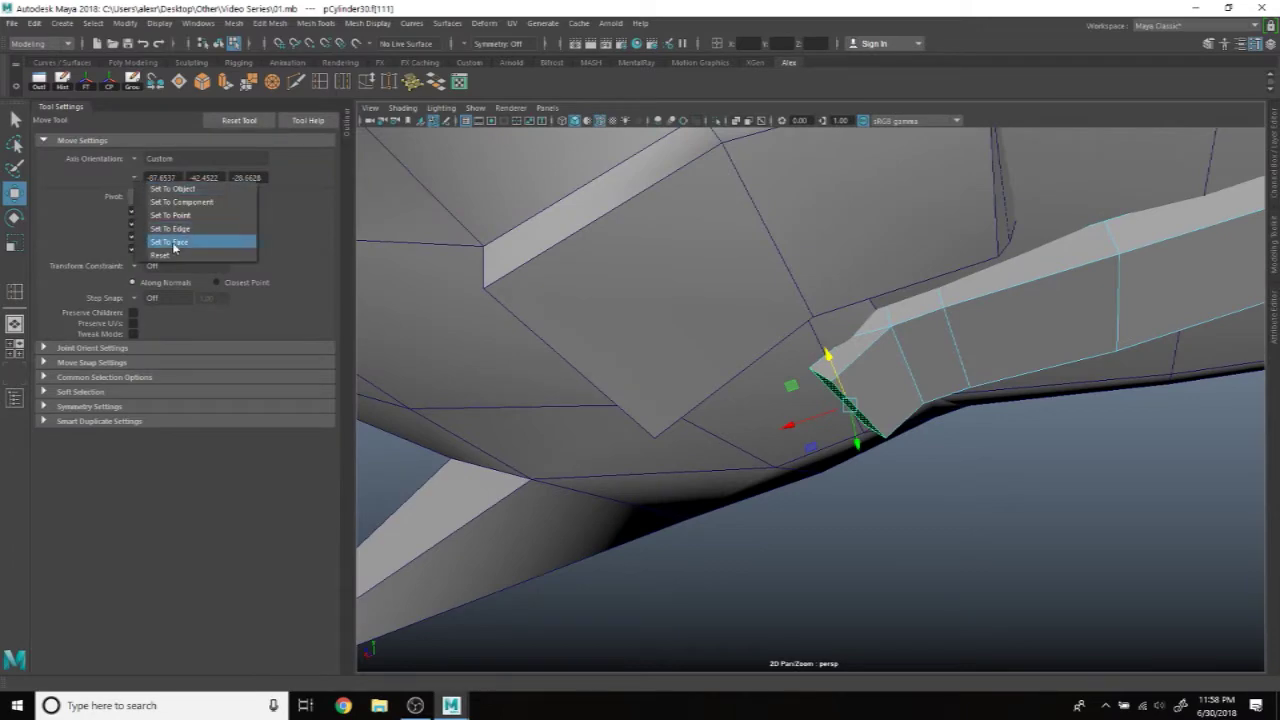
{"action": "left_click", "coordinate": [171, 246]}
{"action": "left_click", "coordinate": [906, 389]}
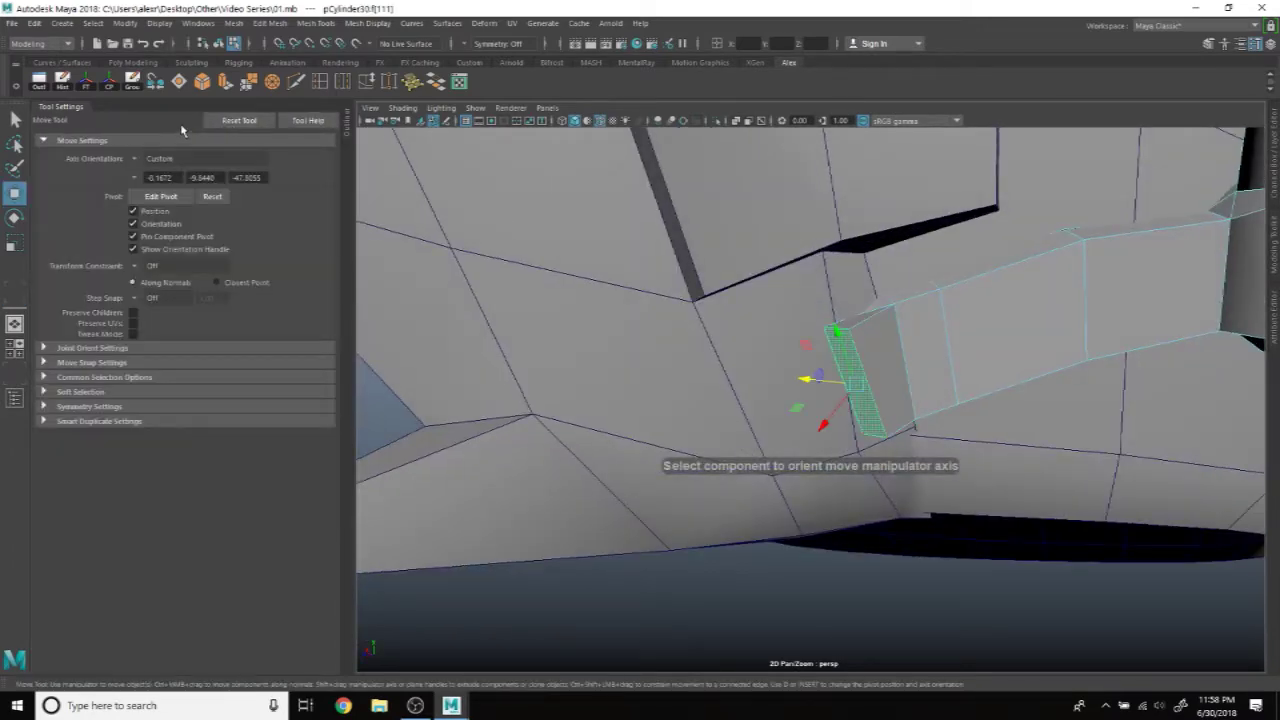
{"action": "left_click", "coordinate": [86, 112]}
{"action": "mouse_move", "coordinate": [786, 374]}
{"action": "left_mouse_down", "text": "alt"}
{"action": "mouse_move", "coordinate": [770, 370]}
{"action": "mouse_move", "coordinate": [778, 390]}
{"action": "mouse_move", "coordinate": [791, 391]}
{"action": "mouse_move", "coordinate": [786, 371]}
{"action": "mouse_move", "coordinate": [763, 357]}
{"action": "left_mouse_up", "text": "alt"}
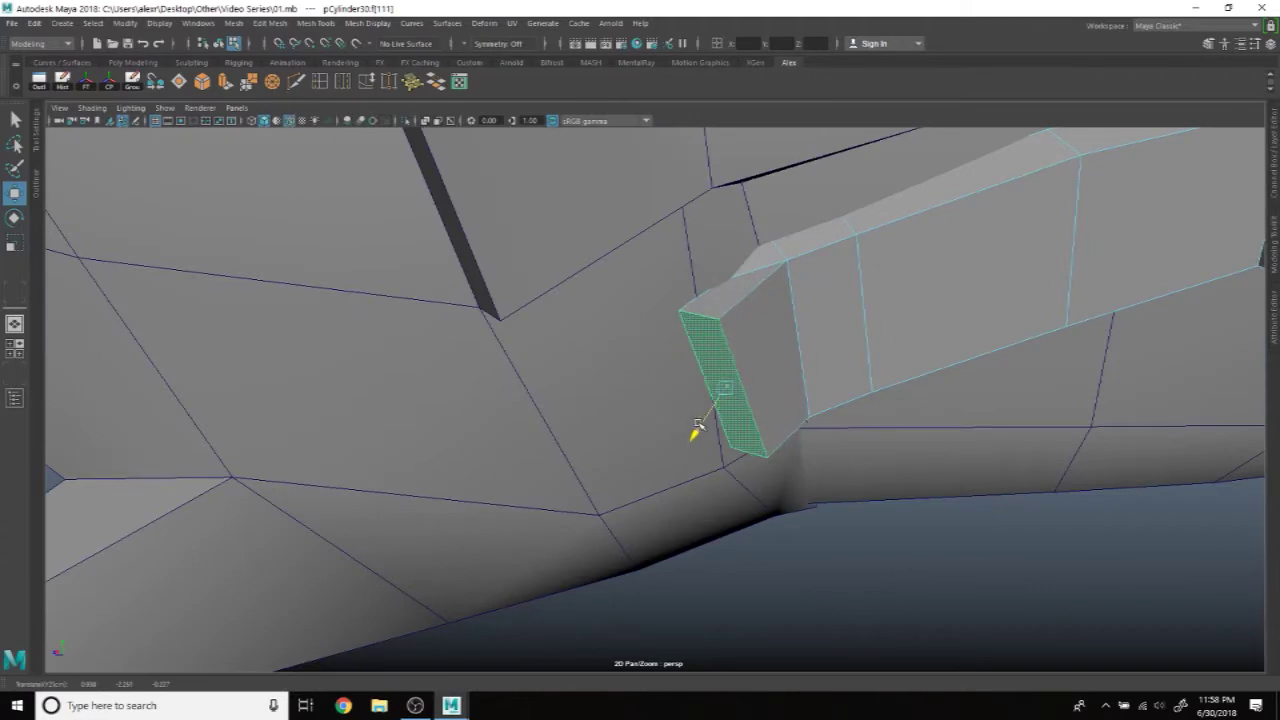
{"action": "mouse_move", "coordinate": [729, 380]}
{"action": "left_mouse_down", "text": "alt"}
{"action": "mouse_move", "coordinate": [683, 381]}
{"action": "mouse_move", "coordinate": [757, 357]}
{"action": "mouse_move", "coordinate": [786, 371]}
{"action": "mouse_move", "coordinate": [660, 403]}
{"action": "mouse_move", "coordinate": [799, 378]}
{"action": "mouse_move", "coordinate": [708, 366]}
{"action": "mouse_move", "coordinate": [625, 390]}
{"action": "mouse_move", "coordinate": [737, 371]}
{"action": "mouse_move", "coordinate": [797, 309]}
{"action": "left_mouse_up", "text": "alt"}
{"action": "key", "text": "r"}
{"action": "scroll", "coordinate": [660, 363], "scroll_direction": "up", "scroll_amount": 3}
Step: Select a vertex at the bracket arm's tip in Vertex mode
{"action": "right_click", "coordinate": [797, 309]}
{"action": "right_click_drag", "start_coordinate": [747, 343], "coordinate": [734, 309]}
{"action": "left_click", "coordinate": [798, 382]}
{"action": "mouse_move", "coordinate": [798, 382]}
{"action": "left_mouse_down", "text": "alt"}
{"action": "mouse_move", "coordinate": [806, 346]}
{"action": "mouse_move", "coordinate": [837, 376]}
{"action": "left_mouse_up", "text": "alt"}
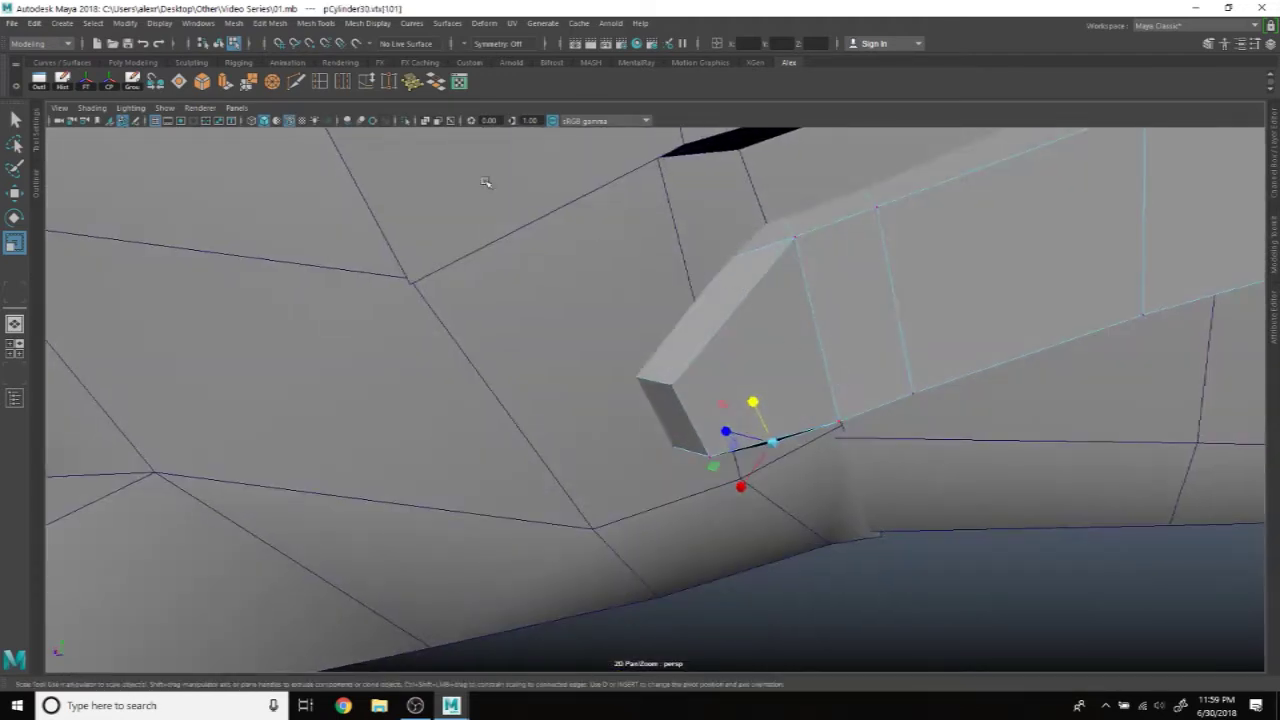
Step: Isolate pCylinder30 so only the bracket mesh is shown
{"action": "right_click_drag", "start_coordinate": [810, 306], "coordinate": [876, 284]}
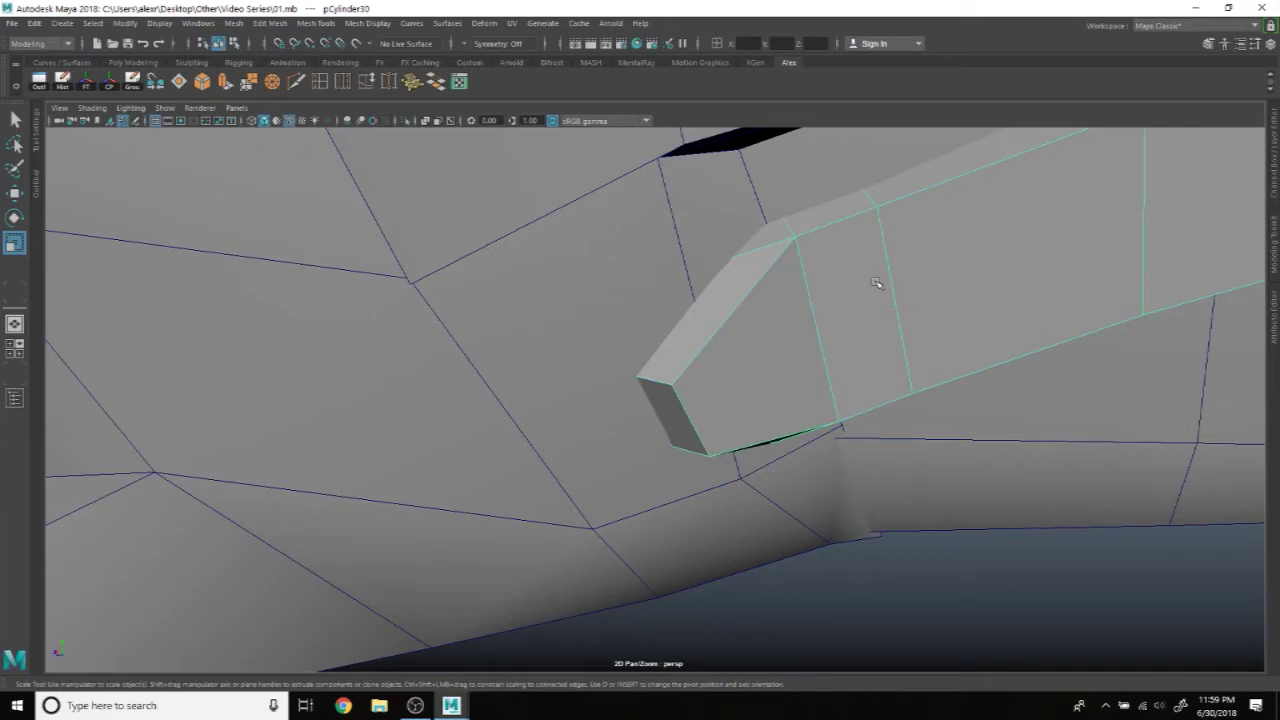
{"action": "left_click", "coordinate": [406, 121]}
{"action": "mouse_move", "coordinate": [794, 277]}
{"action": "left_mouse_down", "text": "alt"}
{"action": "mouse_move", "coordinate": [960, 298]}
{"action": "mouse_move", "coordinate": [651, 380]}
{"action": "left_mouse_up", "text": "alt"}
{"action": "mouse_move", "coordinate": [651, 380]}
{"action": "right_mouse_down"}
{"action": "mouse_move", "coordinate": [593, 326]}
{"action": "mouse_move", "coordinate": [595, 432]}
{"action": "right_mouse_up"}
{"action": "left_click_drag", "start_coordinate": [724, 369], "coordinate": [732, 338], "text": "alt"}
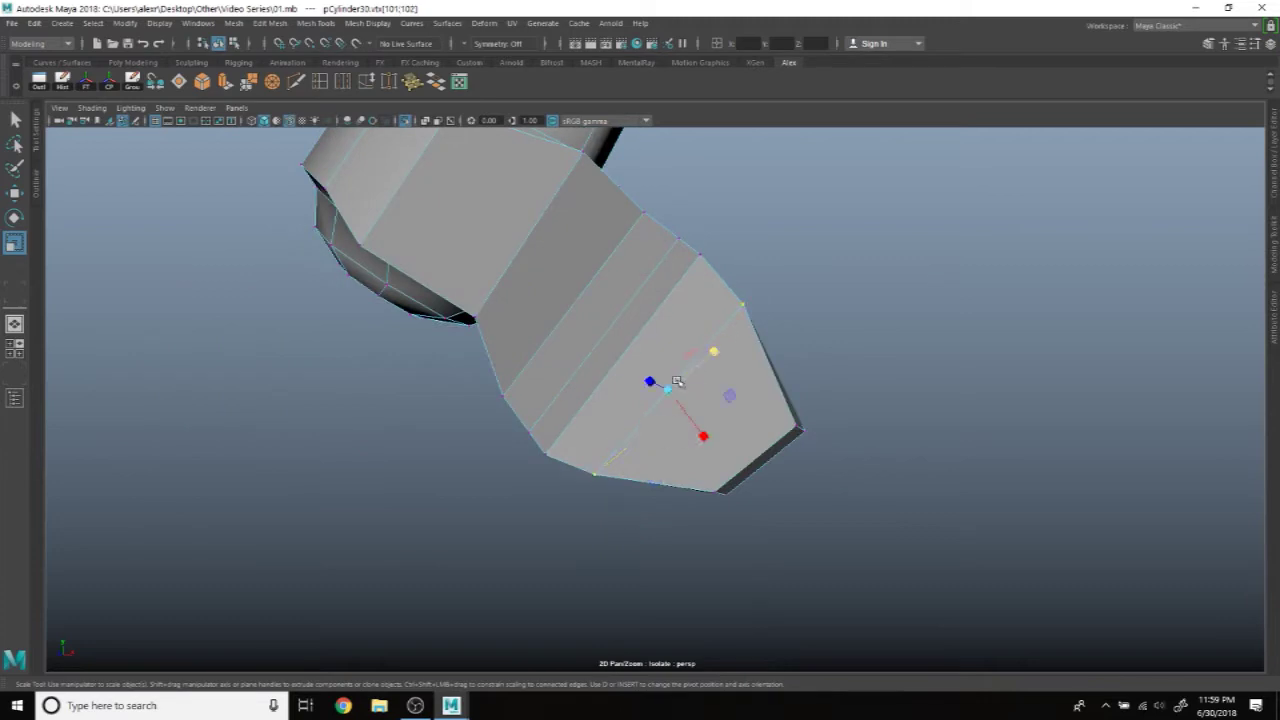
{"action": "left_click_drag", "start_coordinate": [677, 381], "coordinate": [704, 322], "text": "alt"}
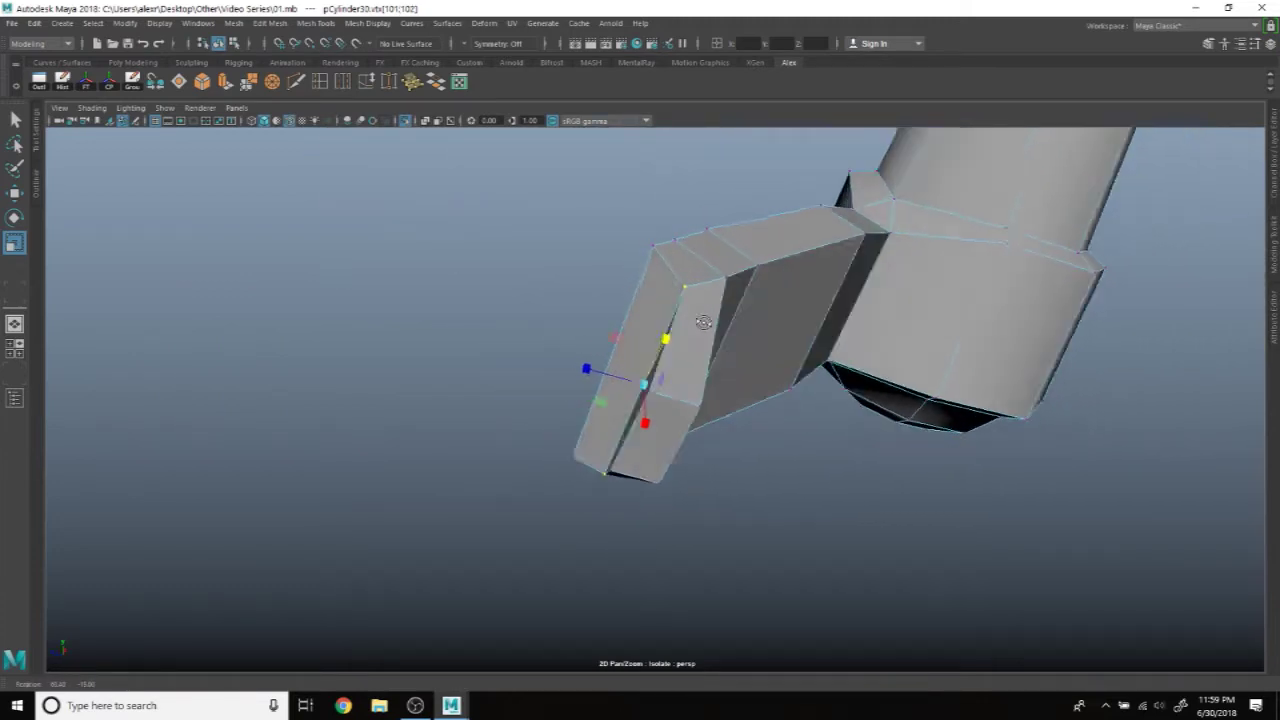
{"action": "left_click_drag", "start_coordinate": [704, 322], "coordinate": [757, 337], "text": "alt"}
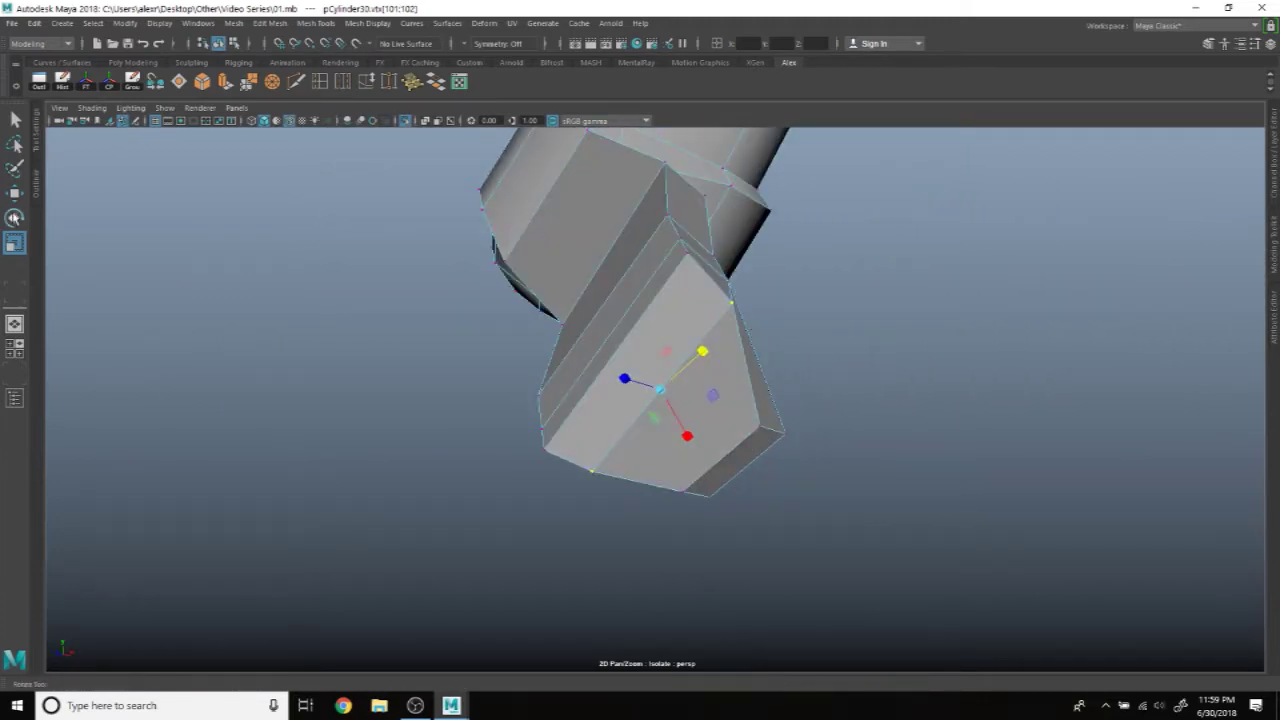
{"action": "double_click", "coordinate": [15, 243]}
Step: Align the Scale axes to a tip edge and scale the tip vertices up about 1.1
{"action": "left_click", "coordinate": [136, 178]}
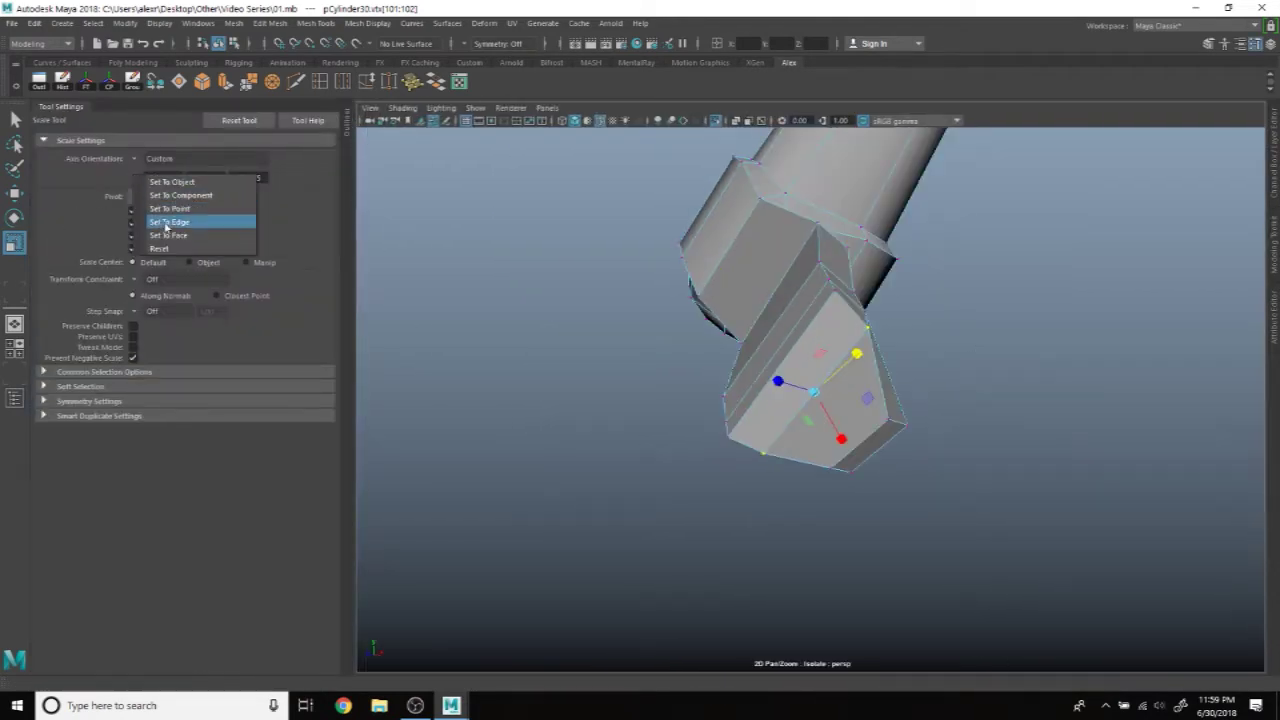
{"action": "left_click", "coordinate": [173, 235]}
{"action": "left_click", "coordinate": [878, 444]}
{"action": "mouse_move", "coordinate": [960, 371]}
{"action": "left_mouse_down", "text": "alt"}
{"action": "mouse_move", "coordinate": [830, 355]}
{"action": "mouse_move", "coordinate": [971, 357]}
{"action": "left_mouse_up", "text": "alt"}
{"action": "left_click", "coordinate": [914, 412]}
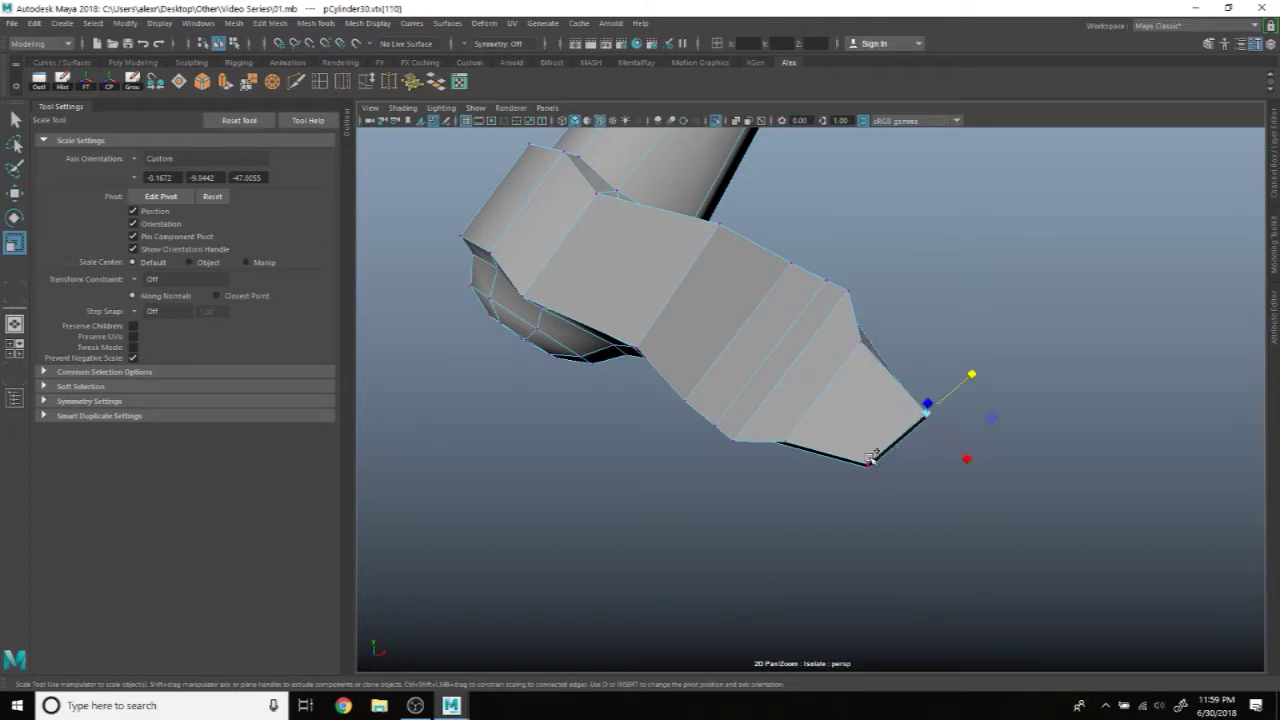
{"action": "left_click_drag", "start_coordinate": [944, 399], "coordinate": [950, 395]}
{"action": "mouse_move", "coordinate": [994, 357]}
{"action": "left_mouse_down", "text": "alt"}
{"action": "mouse_move", "coordinate": [891, 366]}
{"action": "mouse_move", "coordinate": [790, 336]}
{"action": "mouse_move", "coordinate": [857, 456]}
{"action": "mouse_move", "coordinate": [838, 393]}
{"action": "left_mouse_up", "text": "alt"}
{"action": "left_click", "coordinate": [779, 333]}
{"action": "mouse_move", "coordinate": [753, 343]}
{"action": "left_mouse_down"}
{"action": "mouse_move", "coordinate": [745, 330]}
{"action": "mouse_move", "coordinate": [977, 374]}
{"action": "mouse_move", "coordinate": [931, 371]}
{"action": "left_mouse_up"}
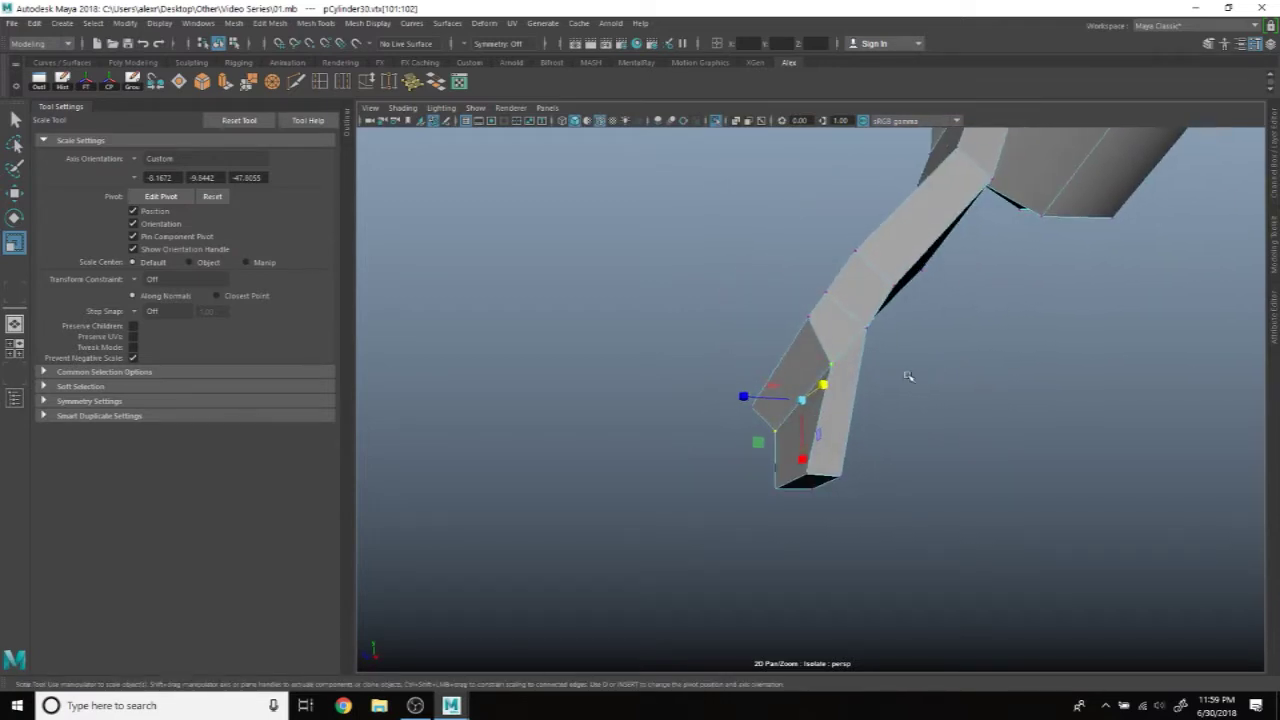
Step: Select and delete the faces along the bracket's foot
{"action": "key", "text": "w"}
{"action": "left_click_drag", "start_coordinate": [905, 371], "coordinate": [920, 385], "text": "alt"}
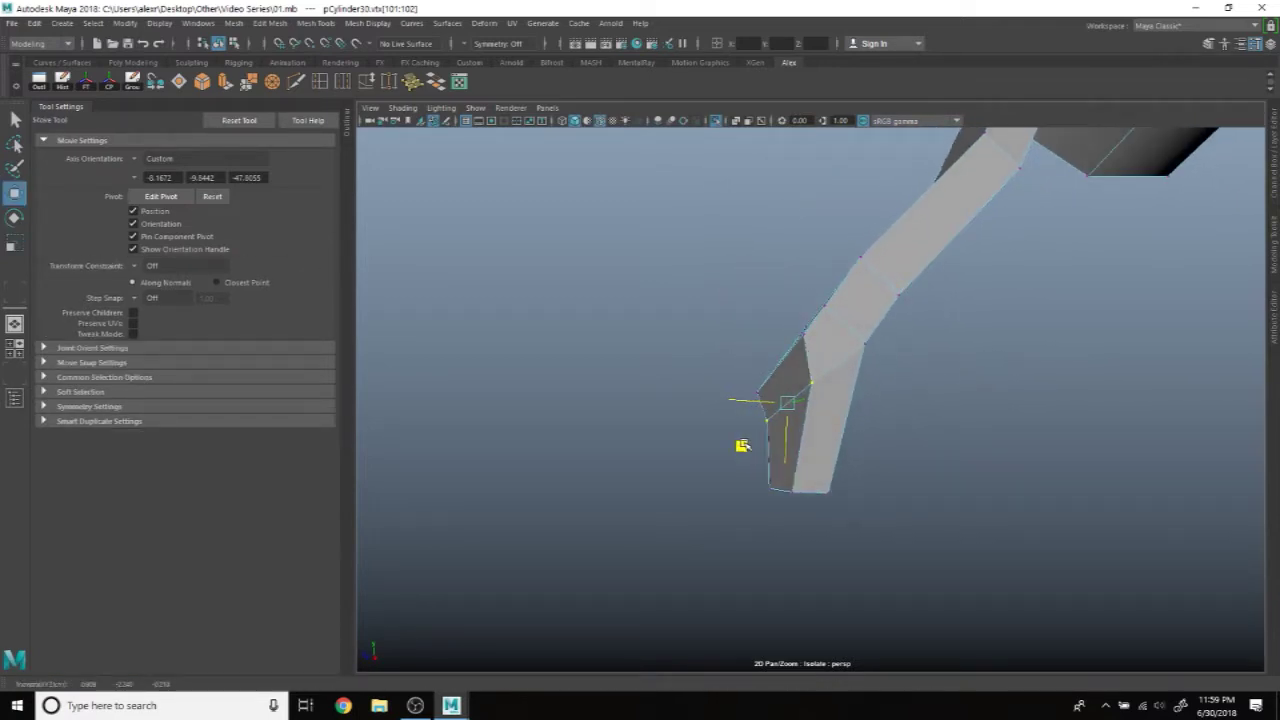
{"action": "mouse_move", "coordinate": [750, 443]}
{"action": "left_mouse_down", "text": "alt"}
{"action": "mouse_move", "coordinate": [828, 340]}
{"action": "mouse_move", "coordinate": [914, 374]}
{"action": "mouse_move", "coordinate": [772, 341]}
{"action": "left_mouse_up", "text": "alt"}
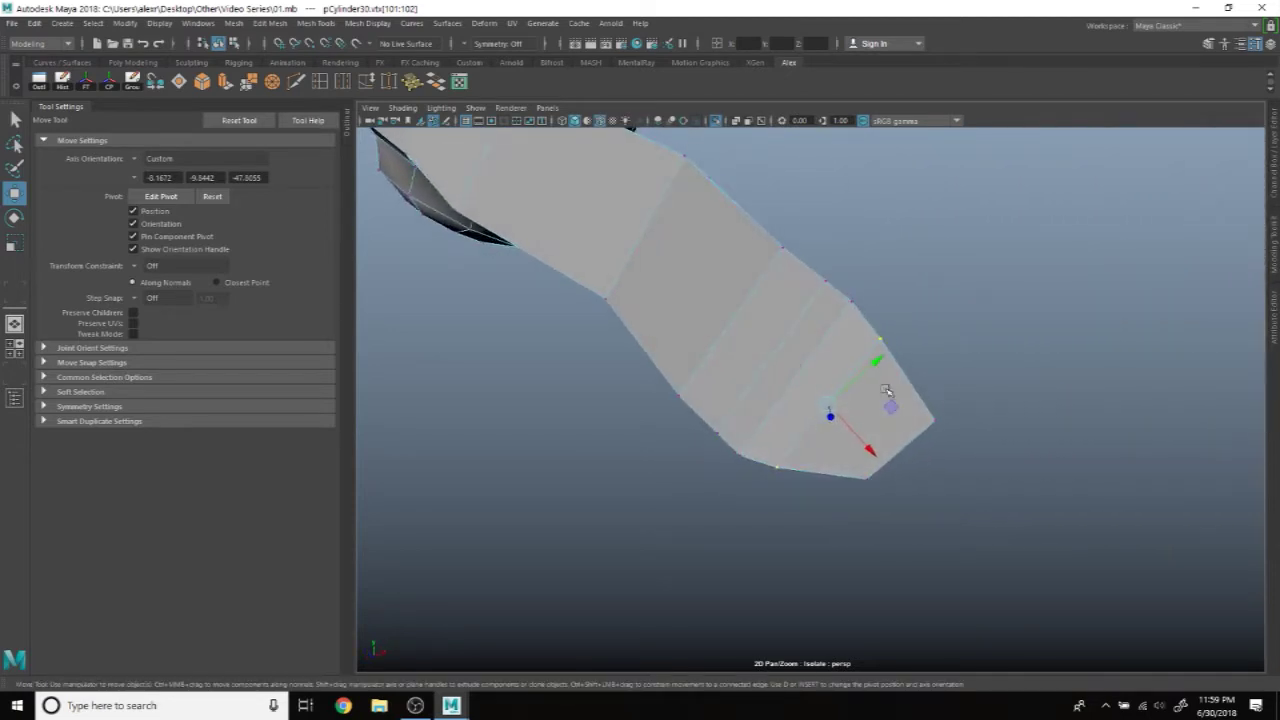
{"action": "right_click_drag", "start_coordinate": [772, 341], "coordinate": [777, 345]}
{"action": "scroll", "coordinate": [772, 341], "scroll_direction": "down", "scroll_amount": 5}
{"action": "left_click_drag", "start_coordinate": [772, 341], "coordinate": [640, 410], "text": "alt"}
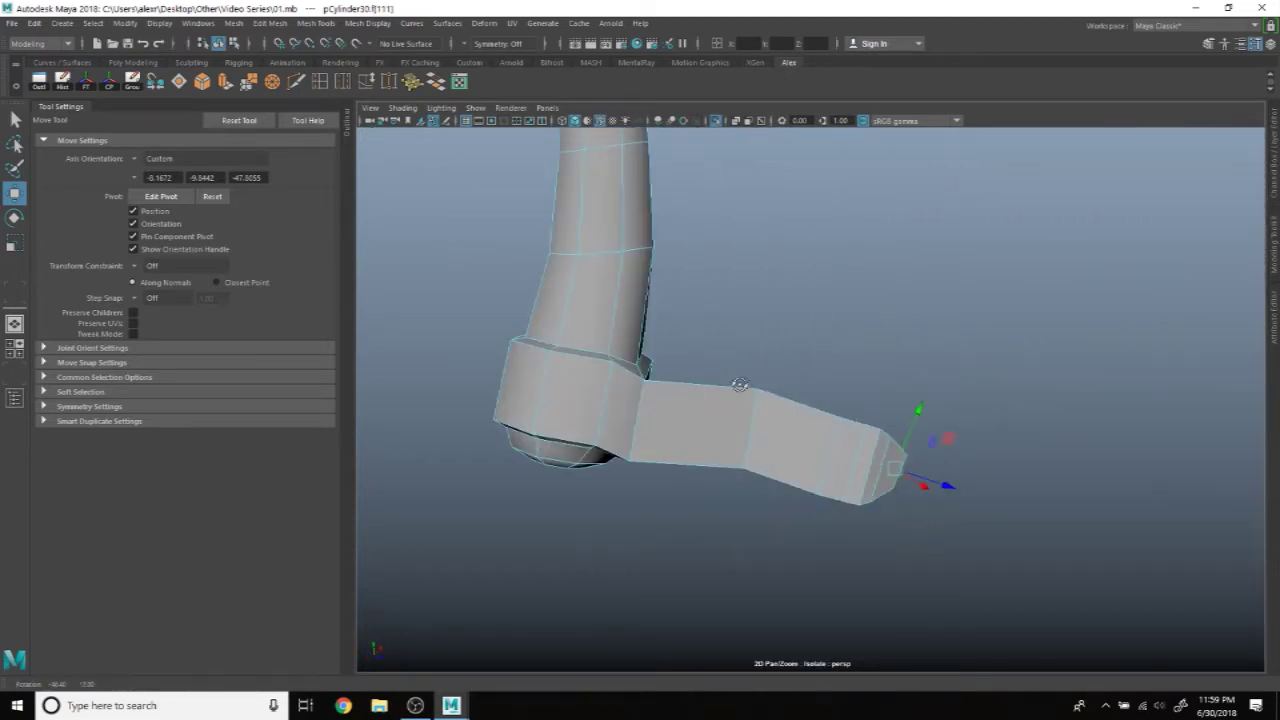
{"action": "left_click", "coordinate": [630, 418]}
{"action": "left_click", "coordinate": [705, 431]}
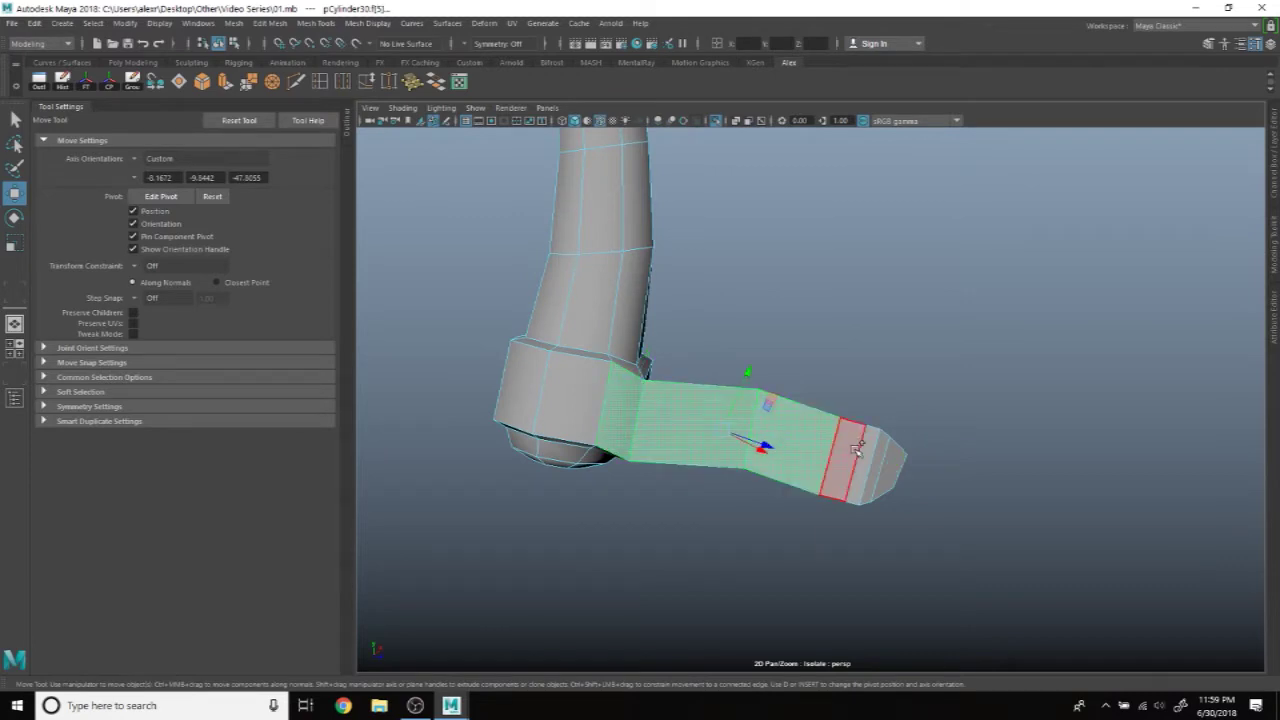
{"action": "left_click_drag", "start_coordinate": [897, 457], "coordinate": [934, 383], "text": "alt"}
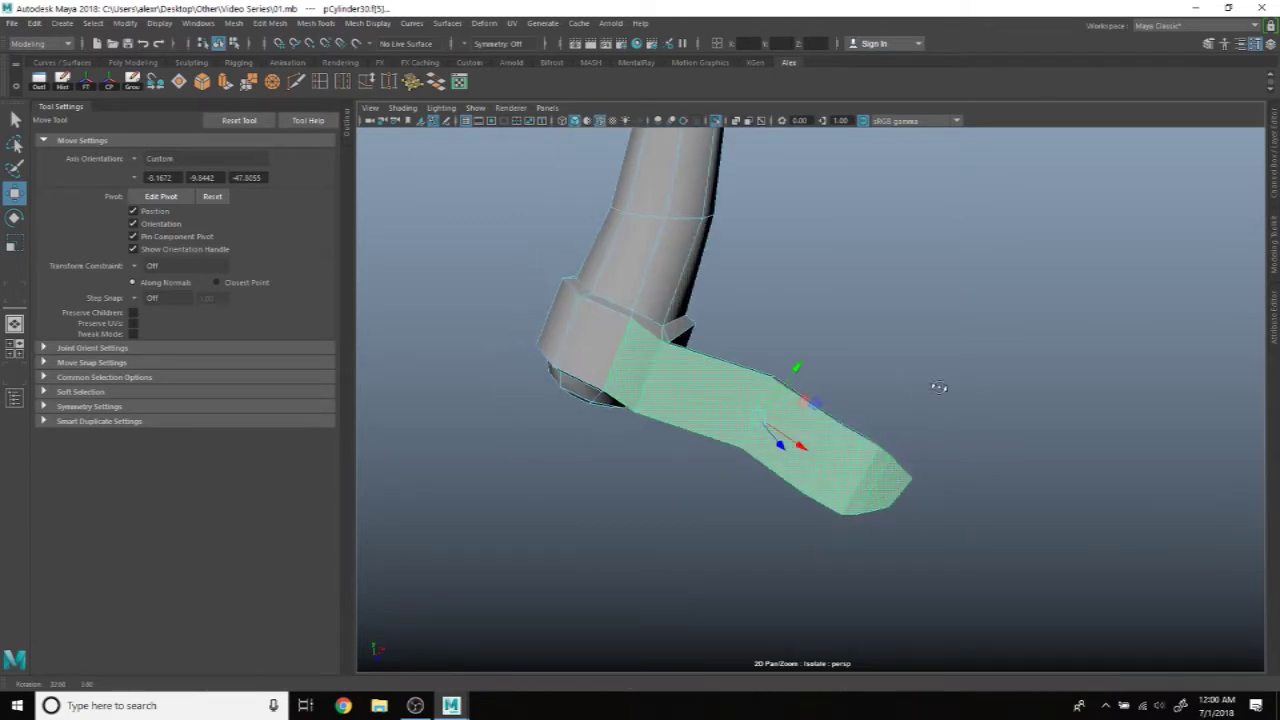
{"action": "key", "text": "Delete"}
Step: Return to Object Mode, hide Tool Settings and turn off Isolate Select to show the whole gondola
{"action": "mouse_move", "coordinate": [1033, 397]}
{"action": "left_mouse_down", "text": "alt"}
{"action": "mouse_move", "coordinate": [806, 337]}
{"action": "mouse_move", "coordinate": [731, 332]}
{"action": "left_mouse_up", "text": "alt"}
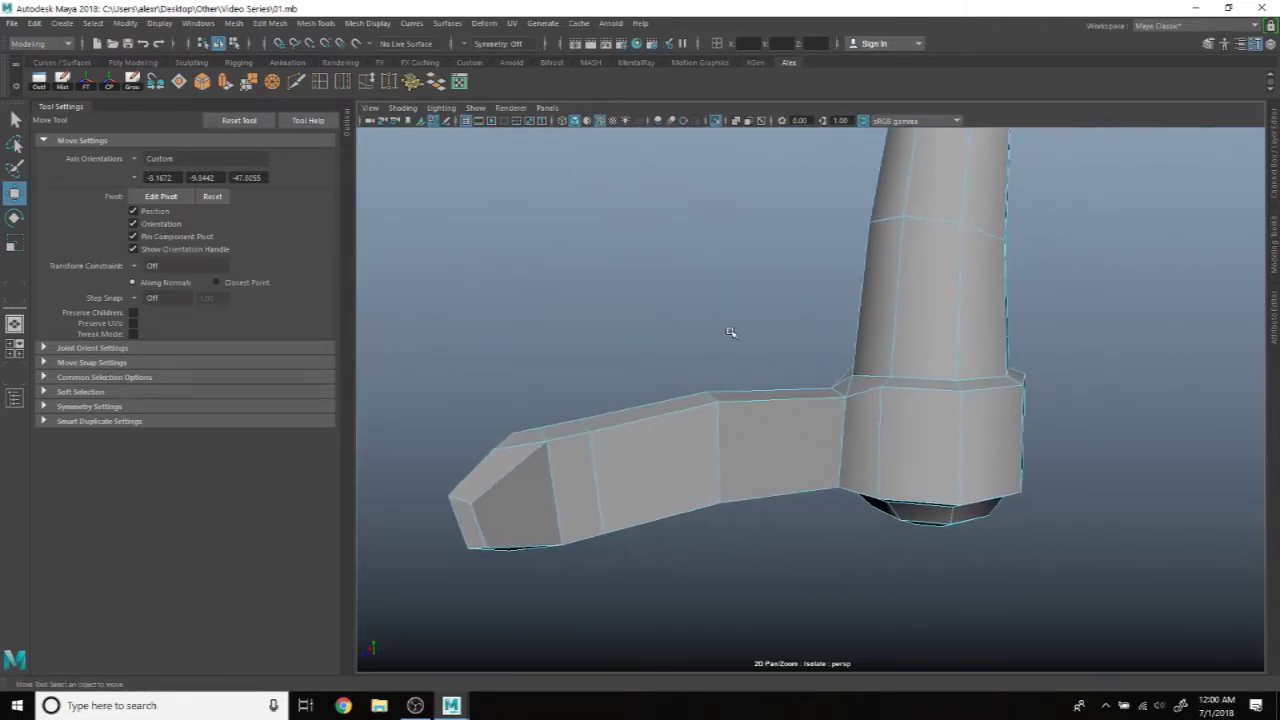
{"action": "right_click_drag", "start_coordinate": [666, 291], "coordinate": [685, 285]}
{"action": "left_click_drag", "start_coordinate": [674, 294], "coordinate": [654, 305], "text": "alt"}
{"action": "left_click", "coordinate": [654, 305]}
{"action": "key", "text": "ctrl+shift+t"}
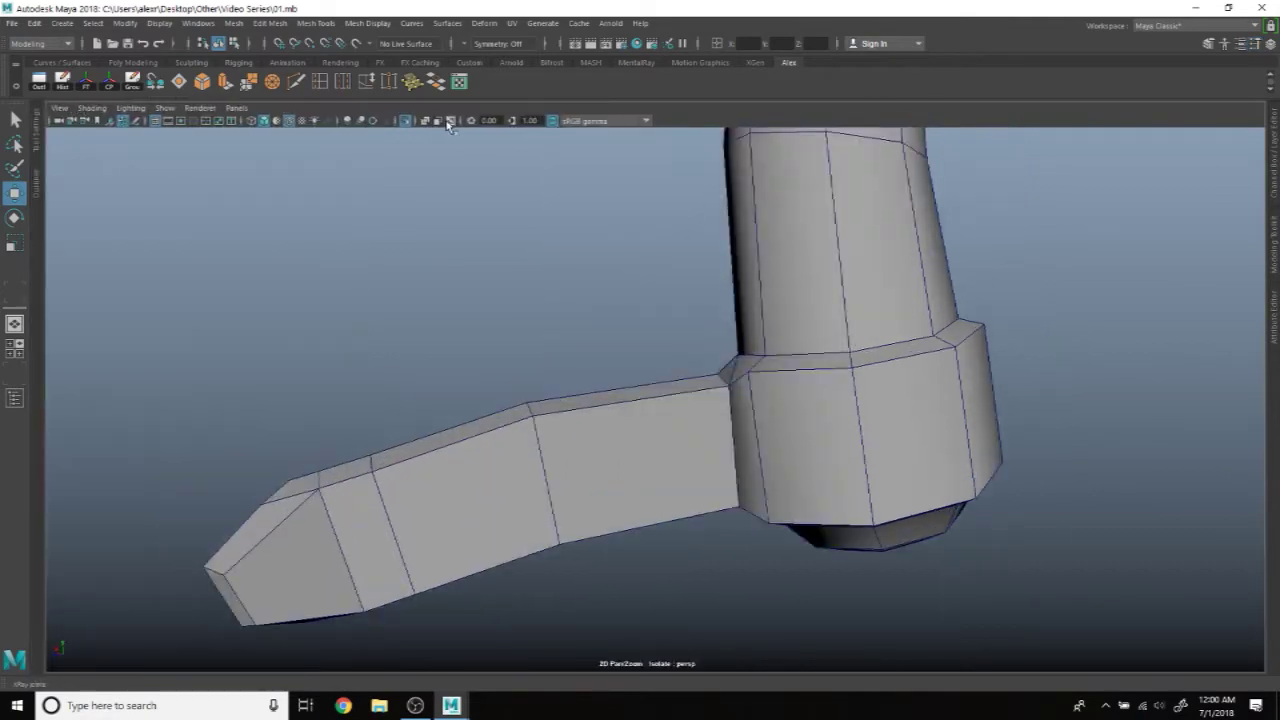
{"action": "left_click", "coordinate": [407, 120]}
{"action": "mouse_move", "coordinate": [401, 503]}
{"action": "left_mouse_down", "text": "alt"}
{"action": "mouse_move", "coordinate": [625, 437]}
{"action": "mouse_move", "coordinate": [600, 443]}
{"action": "mouse_move", "coordinate": [845, 415]}
{"action": "left_mouse_up", "text": "alt"}
{"action": "left_click", "coordinate": [720, 455]}
Step: Select the four vertices at the arm's end and nudge them along one axis
{"action": "scroll", "coordinate": [623, 443], "scroll_direction": "down", "scroll_amount": 5}
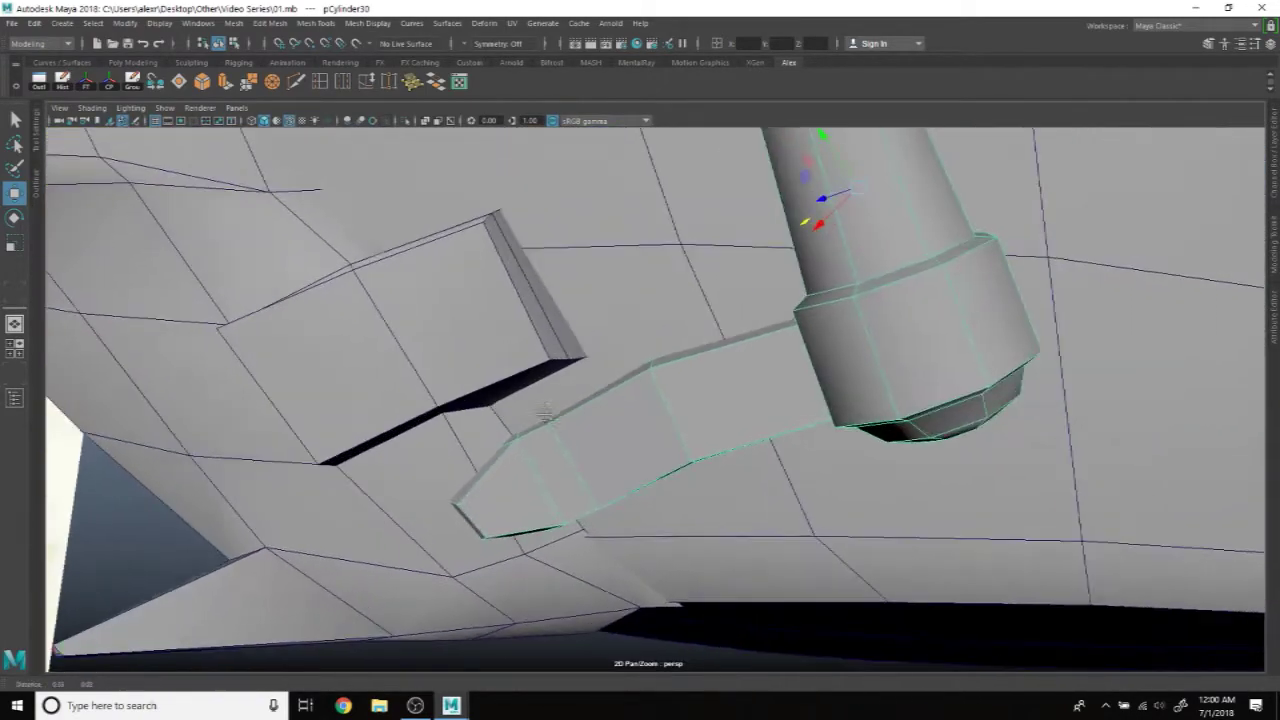
{"action": "mouse_move", "coordinate": [845, 415]}
{"action": "left_mouse_down", "text": "alt"}
{"action": "mouse_move", "coordinate": [600, 400]}
{"action": "mouse_move", "coordinate": [674, 365]}
{"action": "left_mouse_up", "text": "alt"}
{"action": "scroll", "coordinate": [617, 400], "scroll_direction": "up", "scroll_amount": 3}
{"action": "right_click_drag", "start_coordinate": [674, 309], "coordinate": [608, 306]}
{"action": "left_click_drag", "start_coordinate": [586, 280], "coordinate": [657, 490]}
{"action": "mouse_move", "coordinate": [686, 434]}
{"action": "left_mouse_down", "text": "alt"}
{"action": "mouse_move", "coordinate": [683, 403]}
{"action": "mouse_move", "coordinate": [640, 400]}
{"action": "mouse_move", "coordinate": [815, 368]}
{"action": "mouse_move", "coordinate": [817, 325]}
{"action": "left_mouse_up", "text": "alt"}
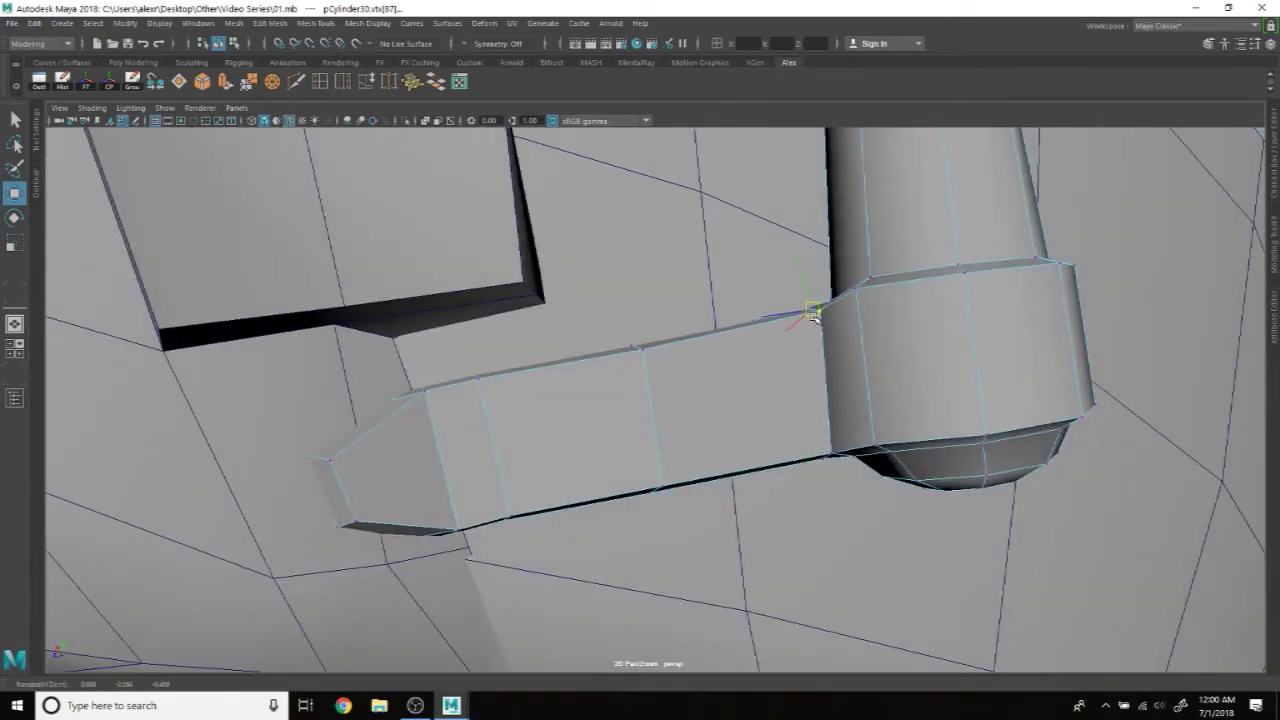
{"action": "mouse_move", "coordinate": [837, 384]}
{"action": "left_mouse_down", "text": "alt"}
{"action": "mouse_move", "coordinate": [830, 455]}
{"action": "mouse_move", "coordinate": [856, 436]}
{"action": "mouse_move", "coordinate": [686, 366]}
{"action": "left_mouse_up", "text": "alt"}
{"action": "mouse_move", "coordinate": [594, 343]}
{"action": "left_mouse_down", "text": "alt"}
{"action": "mouse_move", "coordinate": [703, 363]}
{"action": "mouse_move", "coordinate": [525, 406]}
{"action": "left_mouse_up", "text": "alt"}
{"action": "left_click_drag", "start_coordinate": [430, 432], "coordinate": [463, 436]}
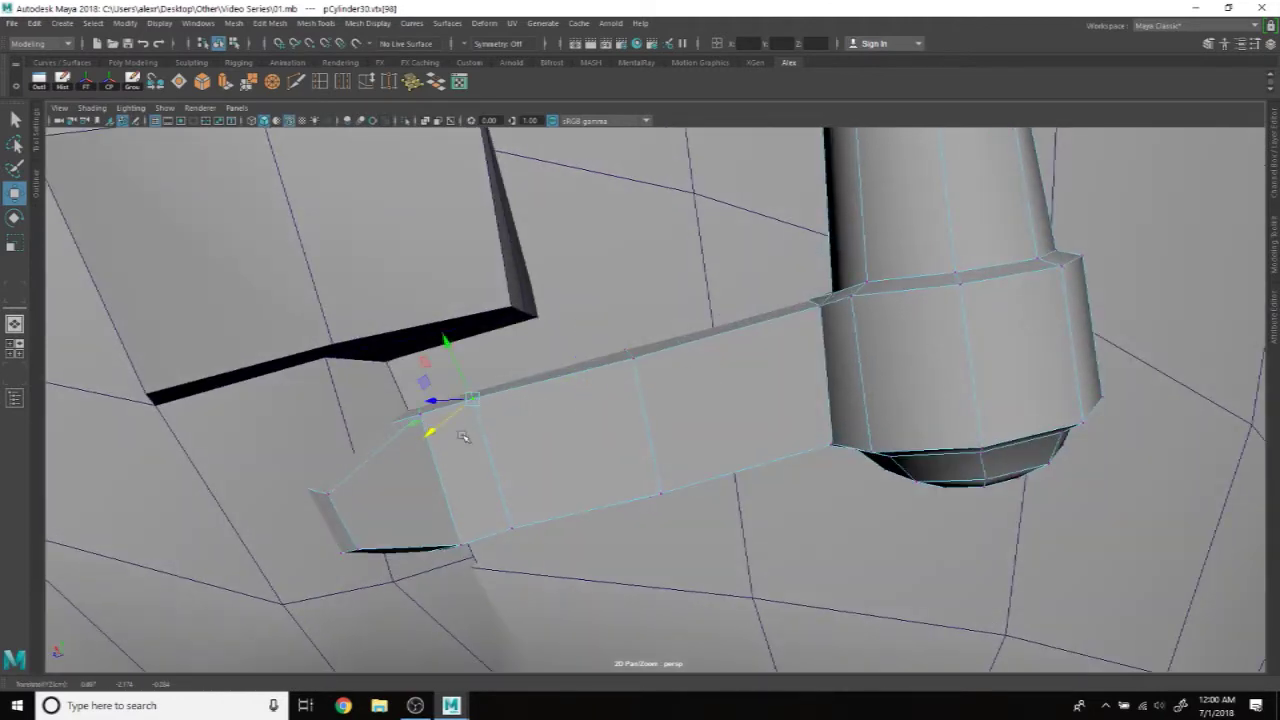
Step: Shift a single arm-end vertex slightly toward the hull, then return to Object Mode
{"action": "left_click", "coordinate": [461, 418]}
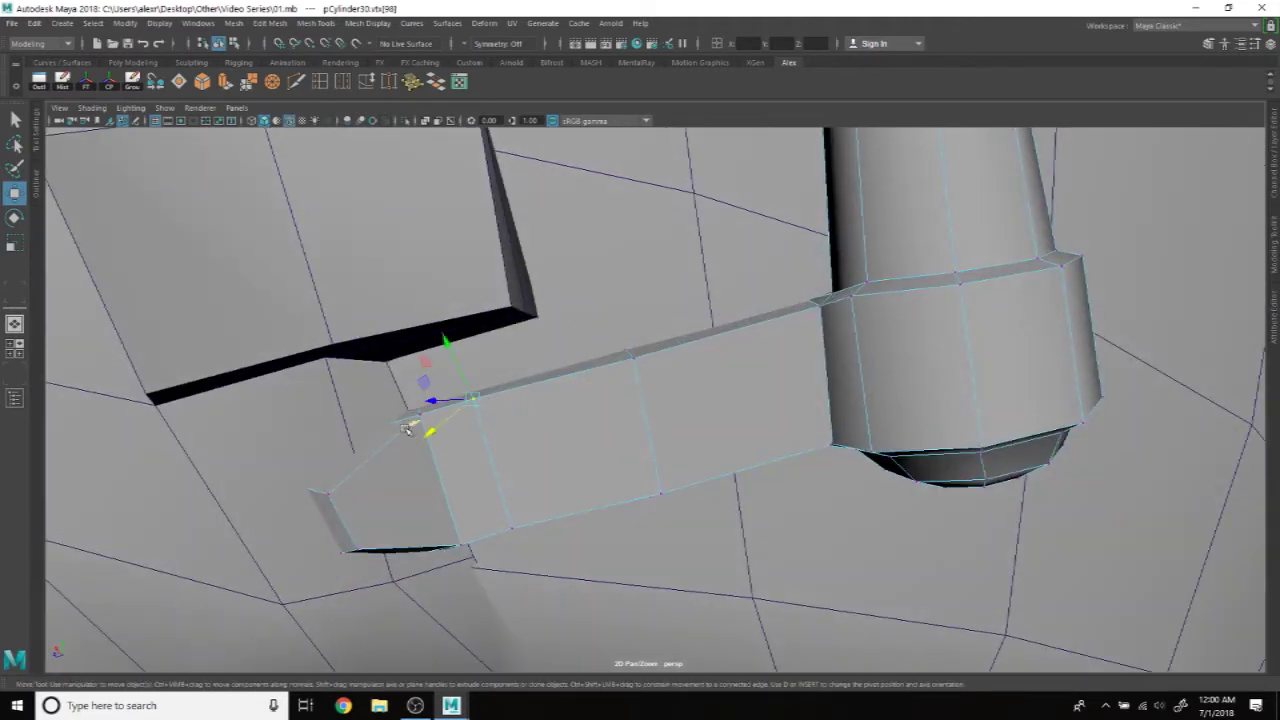
{"action": "key", "text": "q"}
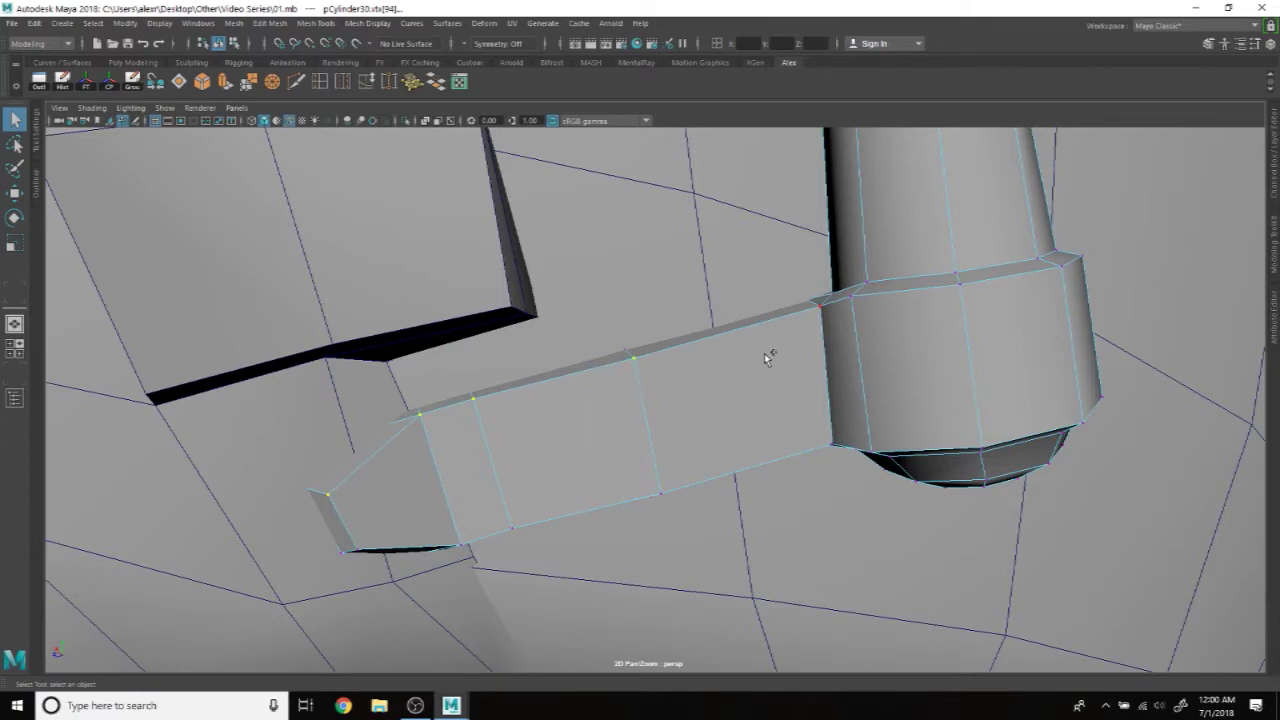
{"action": "mouse_move", "coordinate": [793, 341]}
{"action": "left_mouse_down", "text": "alt"}
{"action": "mouse_move", "coordinate": [700, 423]}
{"action": "mouse_move", "coordinate": [388, 471]}
{"action": "left_mouse_up", "text": "alt"}
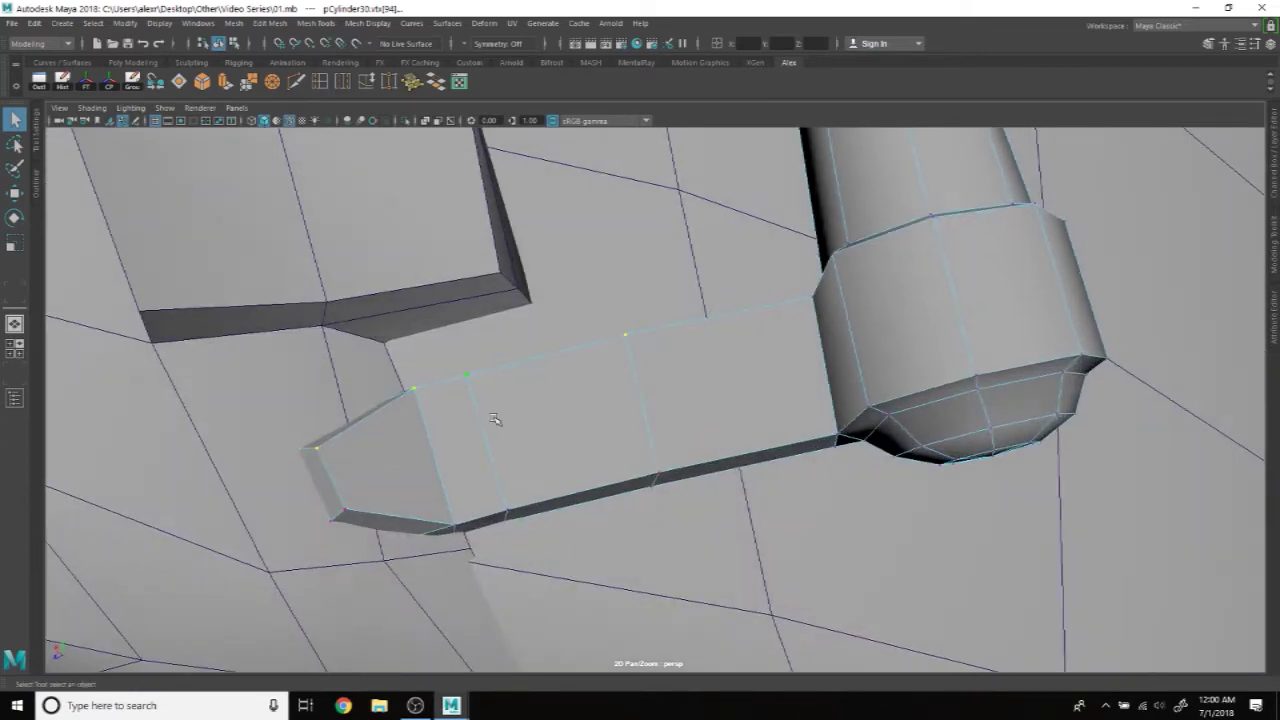
{"action": "key", "text": "w"}
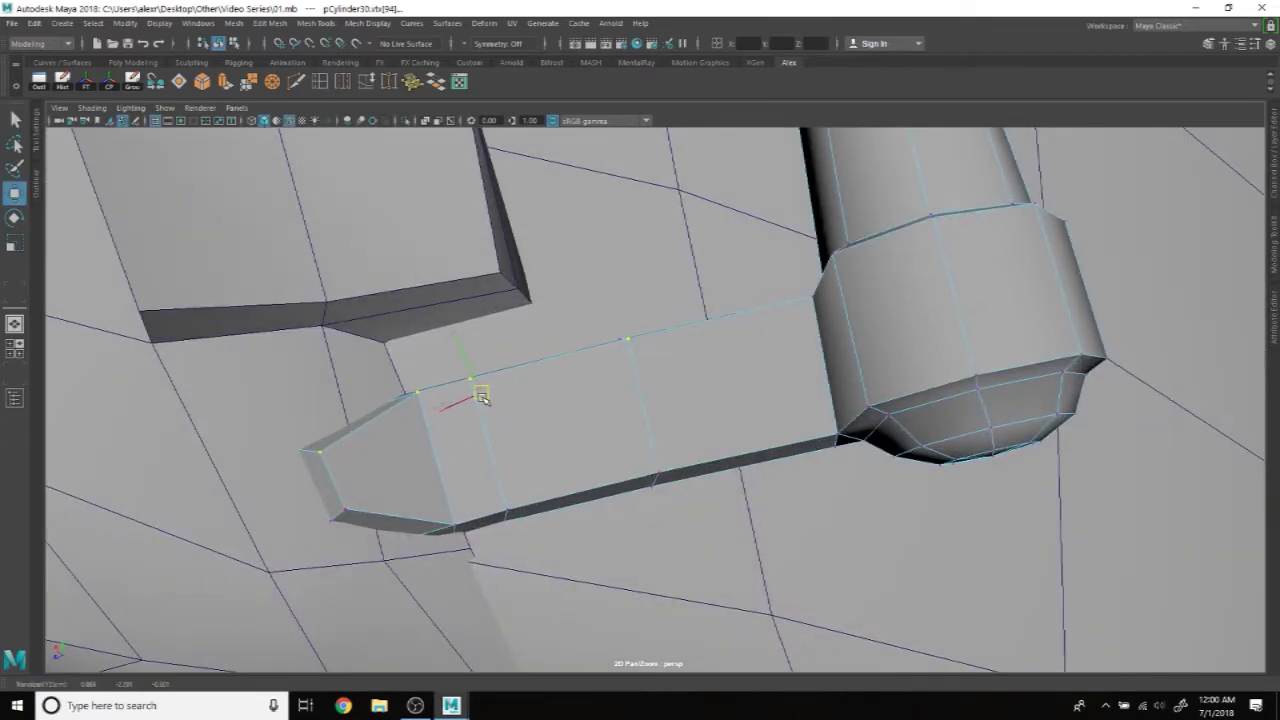
{"action": "left_click_drag", "start_coordinate": [481, 398], "coordinate": [281, 516], "text": "alt"}
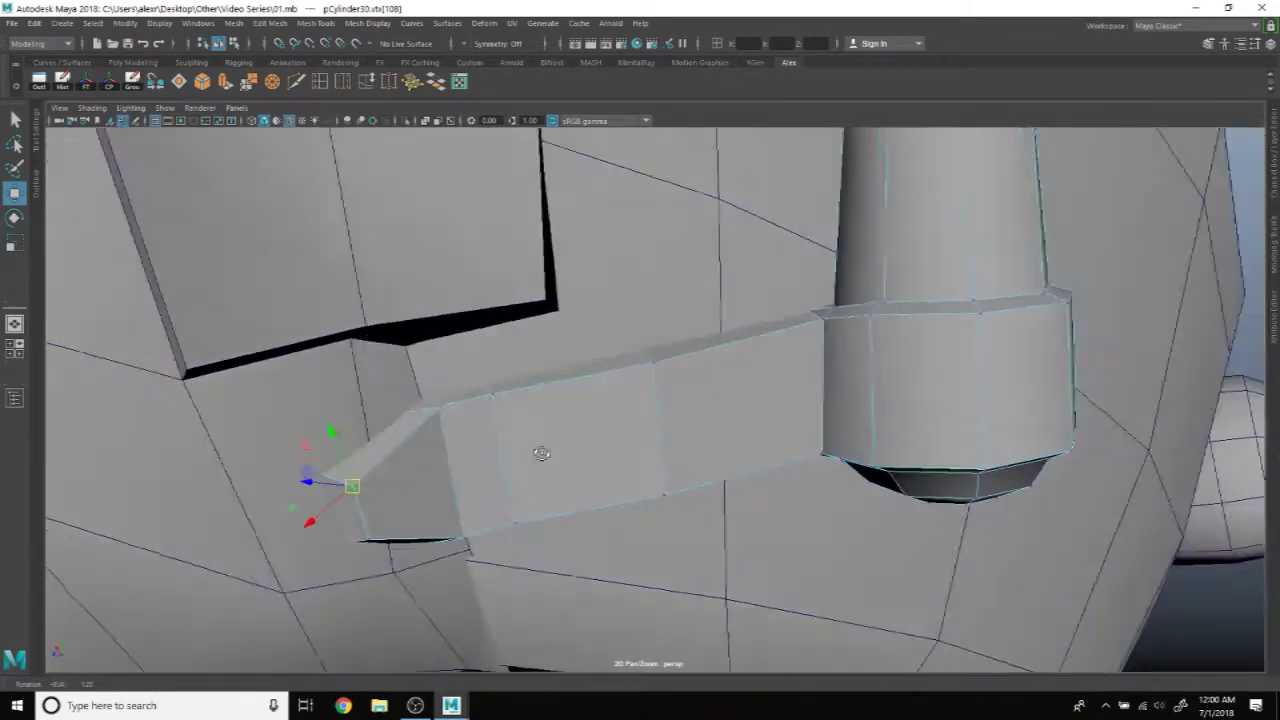
{"action": "mouse_move", "coordinate": [329, 486]}
{"action": "left_mouse_down", "text": "alt"}
{"action": "mouse_move", "coordinate": [543, 451]}
{"action": "mouse_move", "coordinate": [601, 469]}
{"action": "left_mouse_up", "text": "alt"}
{"action": "left_click_drag", "start_coordinate": [578, 543], "coordinate": [573, 543]}
{"action": "mouse_move", "coordinate": [634, 487]}
{"action": "left_mouse_down", "text": "alt"}
{"action": "mouse_move", "coordinate": [551, 463]}
{"action": "mouse_move", "coordinate": [523, 471]}
{"action": "mouse_move", "coordinate": [560, 420]}
{"action": "left_mouse_up", "text": "alt"}
{"action": "scroll", "coordinate": [542, 460], "scroll_direction": "down", "scroll_amount": 3}
{"action": "right_click_drag", "start_coordinate": [279, 309], "coordinate": [281, 420]}
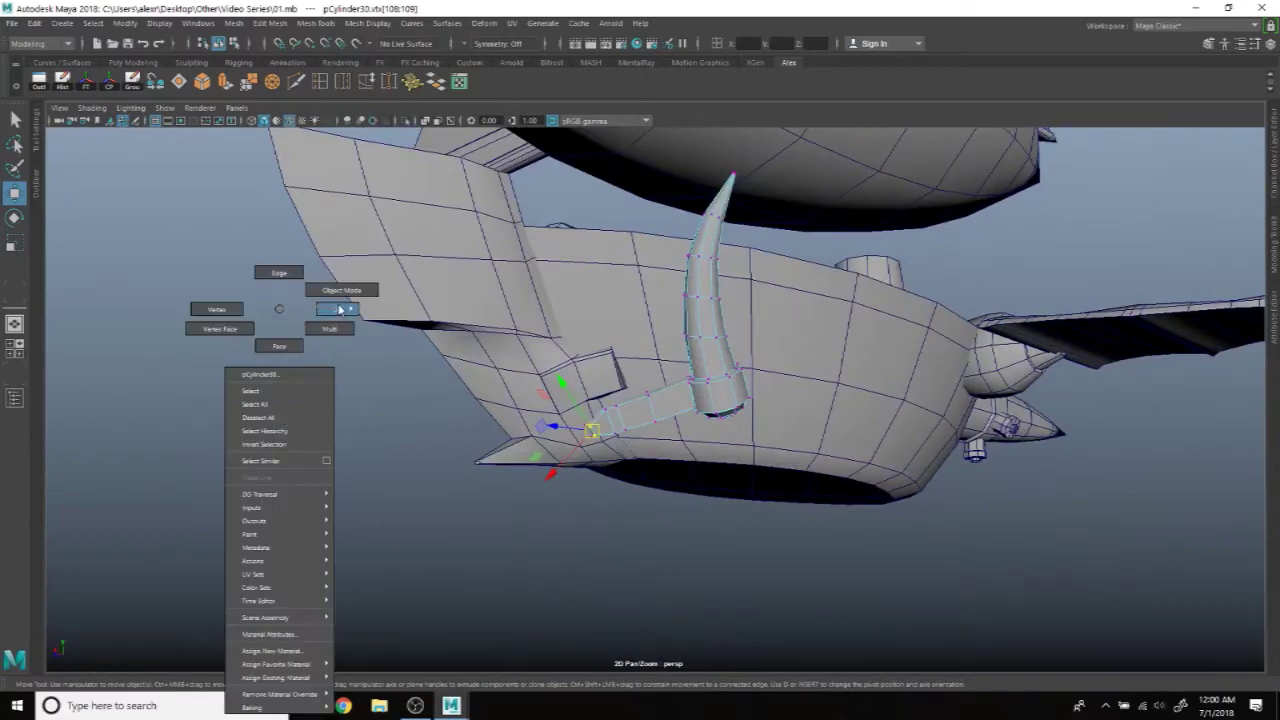
{"action": "left_click", "coordinate": [423, 437]}
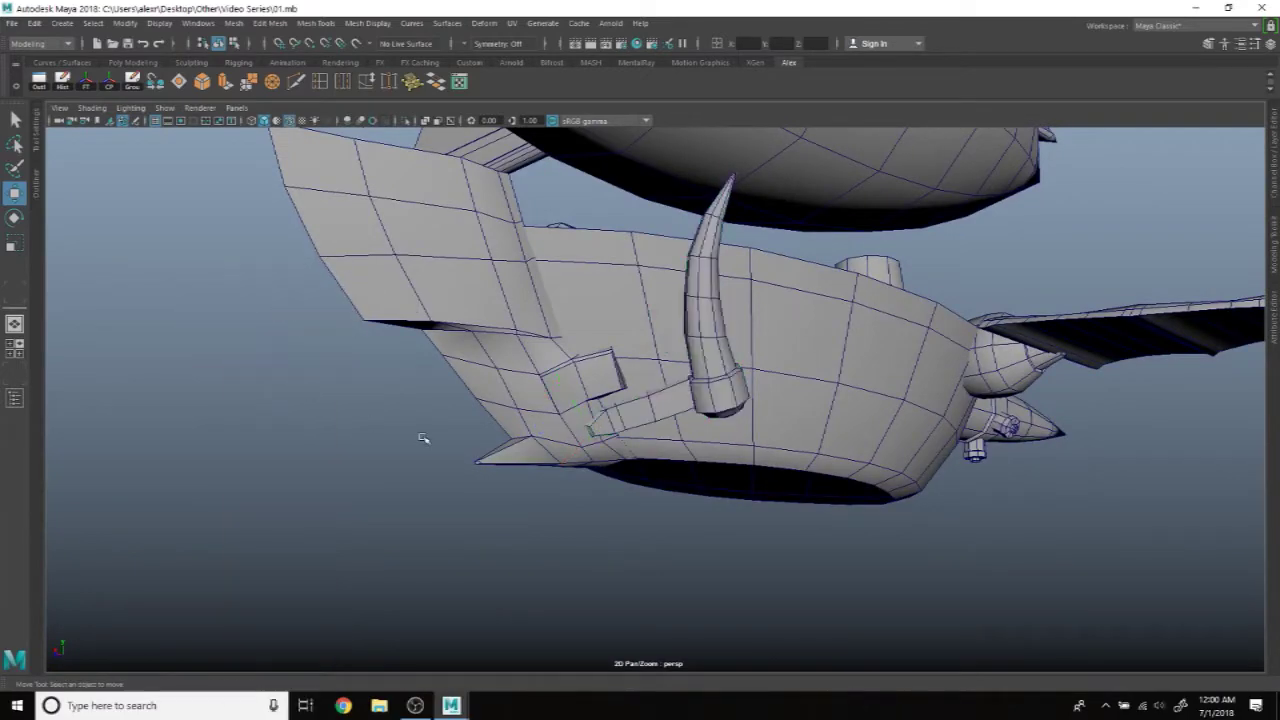
Step: Pull the hull panel's edges outward to thicken its side
{"action": "scroll", "coordinate": [423, 437], "scroll_direction": "up", "scroll_amount": 3}
{"action": "mouse_move", "coordinate": [423, 437]}
{"action": "left_mouse_down", "text": "alt"}
{"action": "mouse_move", "coordinate": [464, 456]}
{"action": "mouse_move", "coordinate": [666, 457]}
{"action": "mouse_move", "coordinate": [654, 451]}
{"action": "mouse_move", "coordinate": [686, 465]}
{"action": "mouse_move", "coordinate": [640, 471]}
{"action": "mouse_move", "coordinate": [748, 457]}
{"action": "mouse_move", "coordinate": [697, 521]}
{"action": "mouse_move", "coordinate": [643, 415]}
{"action": "left_mouse_up", "text": "alt"}
{"action": "scroll", "coordinate": [669, 484], "scroll_direction": "up", "scroll_amount": 2}
{"action": "scroll", "coordinate": [699, 475], "scroll_direction": "up", "scroll_amount": 2}
{"action": "scroll", "coordinate": [740, 457], "scroll_direction": "up", "scroll_amount": 2}
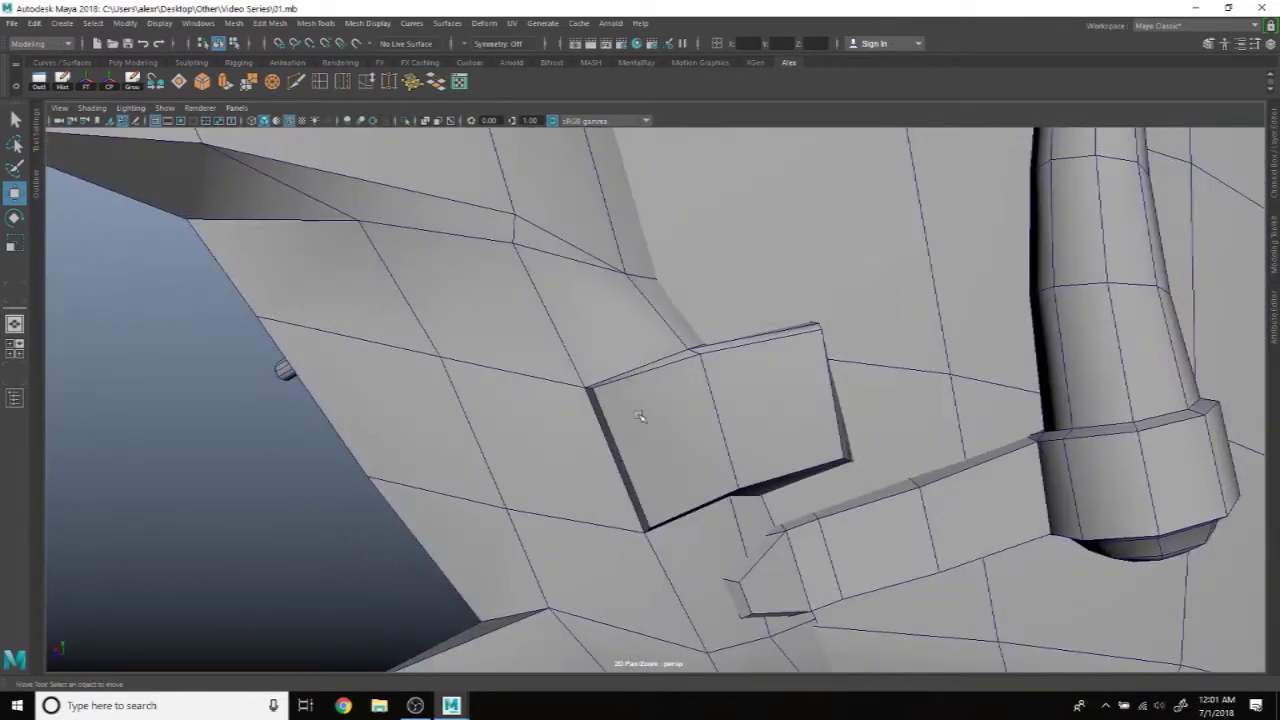
{"action": "right_click", "coordinate": [643, 415]}
{"action": "right_click_drag", "start_coordinate": [633, 291], "coordinate": [643, 272]}
{"action": "left_click", "coordinate": [604, 421]}
{"action": "scroll", "coordinate": [688, 440], "scroll_direction": "up", "scroll_amount": 2}
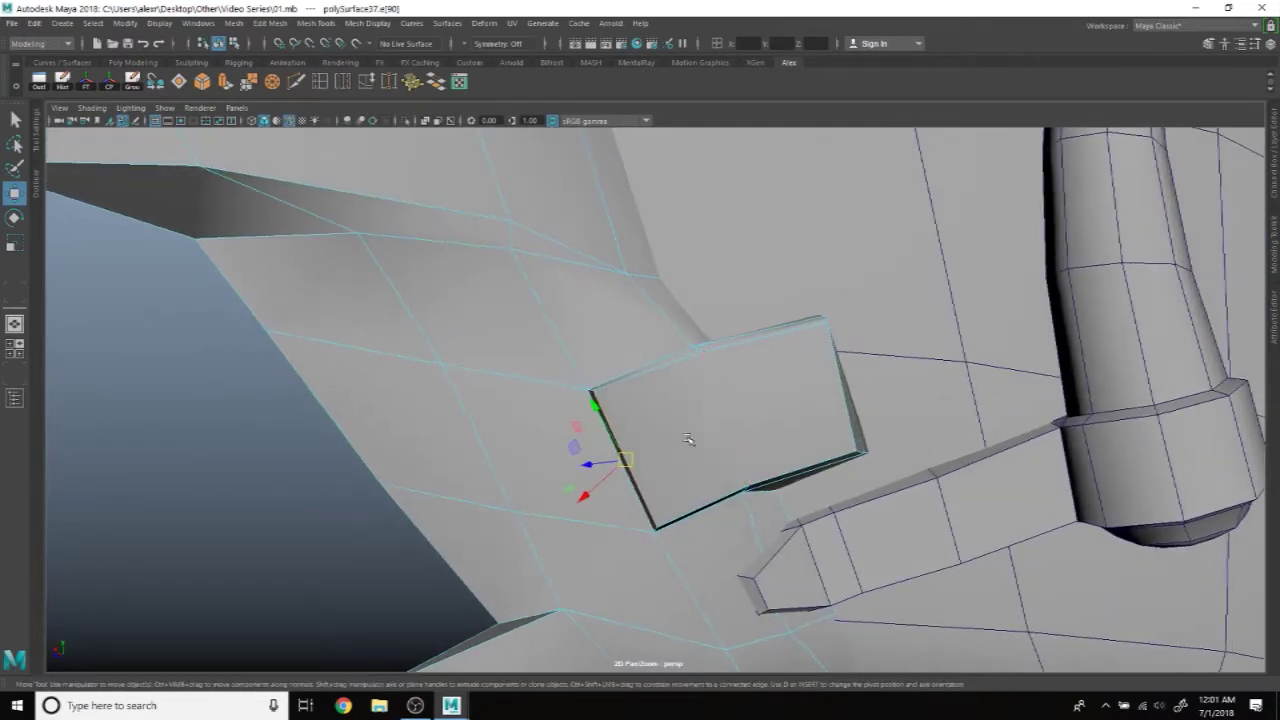
{"action": "mouse_move", "coordinate": [632, 460]}
{"action": "left_mouse_down", "text": "shift"}
{"action": "mouse_move", "coordinate": [714, 423]}
{"action": "mouse_move", "coordinate": [650, 455]}
{"action": "mouse_move", "coordinate": [714, 423]}
{"action": "mouse_move", "coordinate": [732, 449]}
{"action": "left_mouse_up", "text": "shift"}
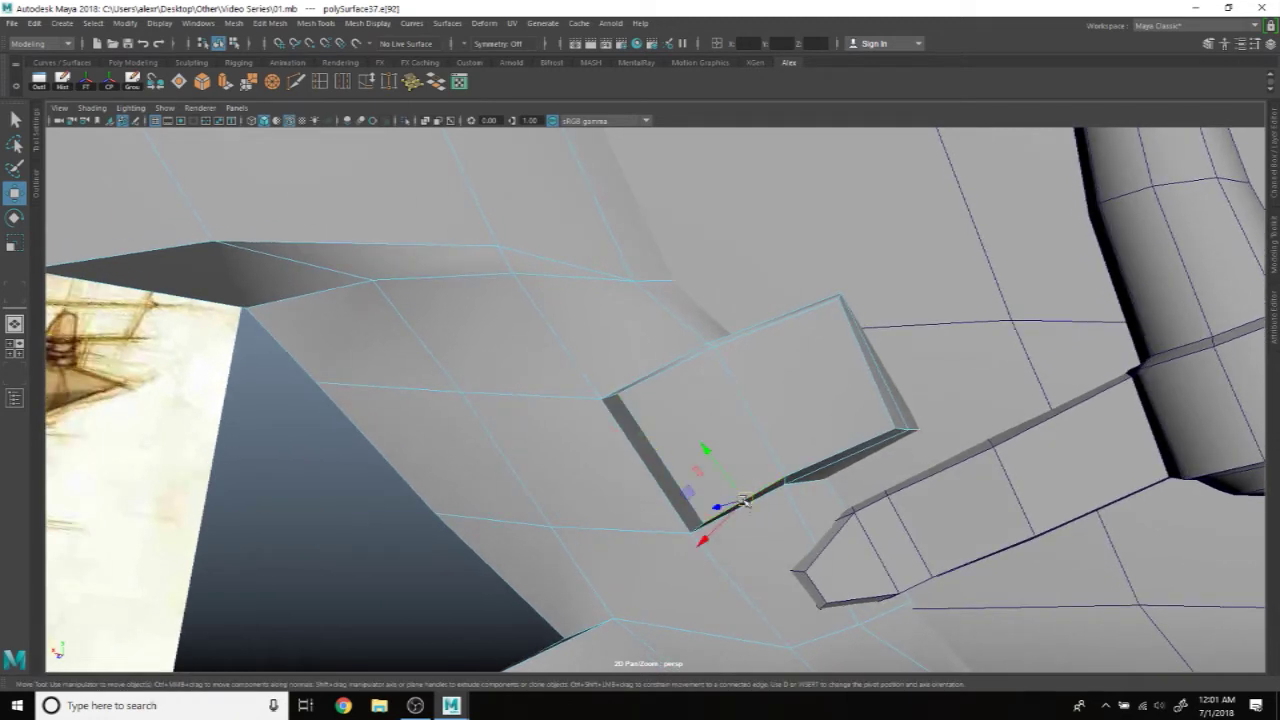
{"action": "left_click_drag", "start_coordinate": [745, 505], "coordinate": [741, 498], "text": "shift"}
{"action": "left_click", "coordinate": [665, 375]}
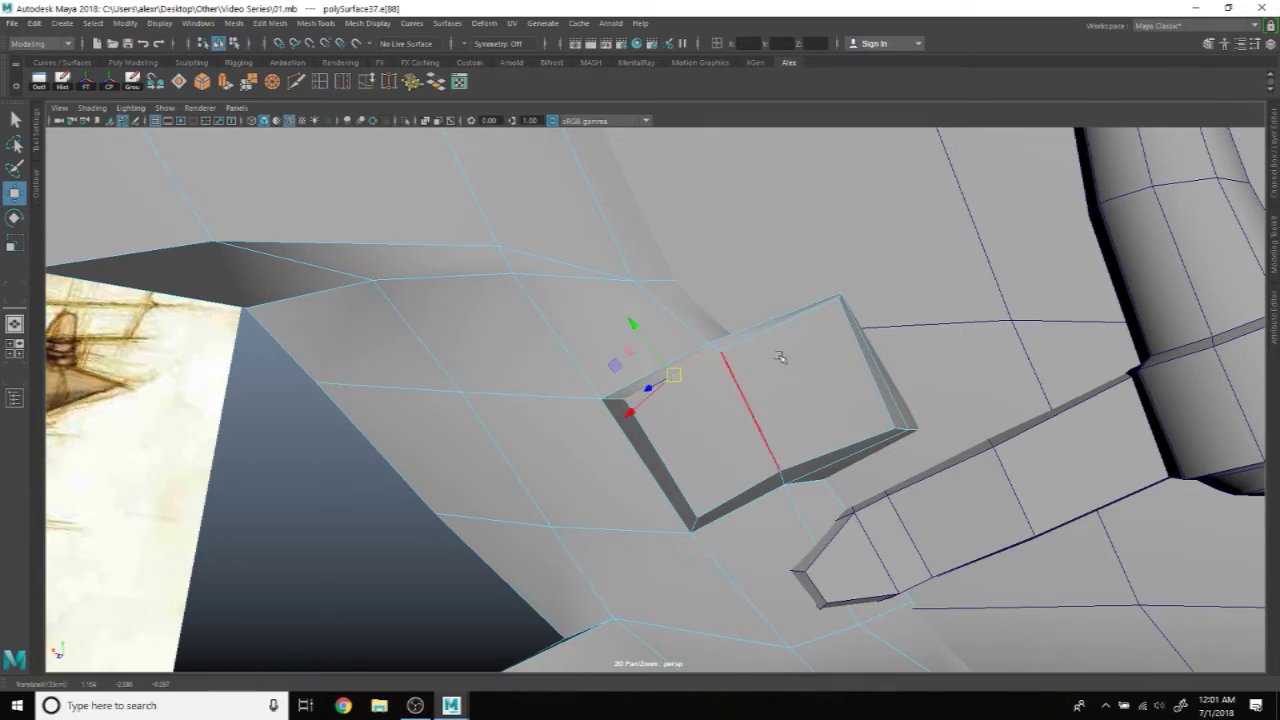
Step: Reposition the panel's corner vertices, sliding the bottom-right one along its edge, then return to Object Mode
{"action": "right_click_drag", "start_coordinate": [840, 322], "coordinate": [838, 272]}
{"action": "left_click_drag", "start_coordinate": [838, 302], "coordinate": [835, 312]}
{"action": "left_click", "coordinate": [893, 427]}
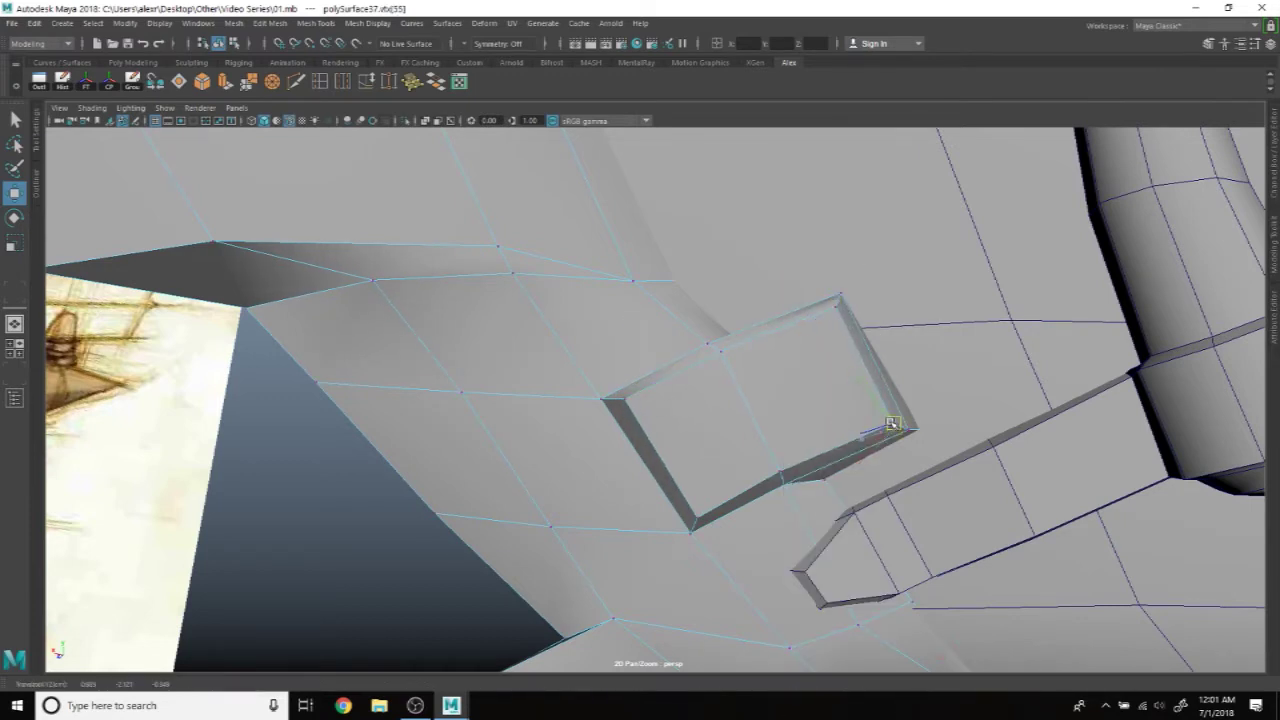
{"action": "left_click_drag", "start_coordinate": [905, 430], "coordinate": [818, 298], "text": "alt"}
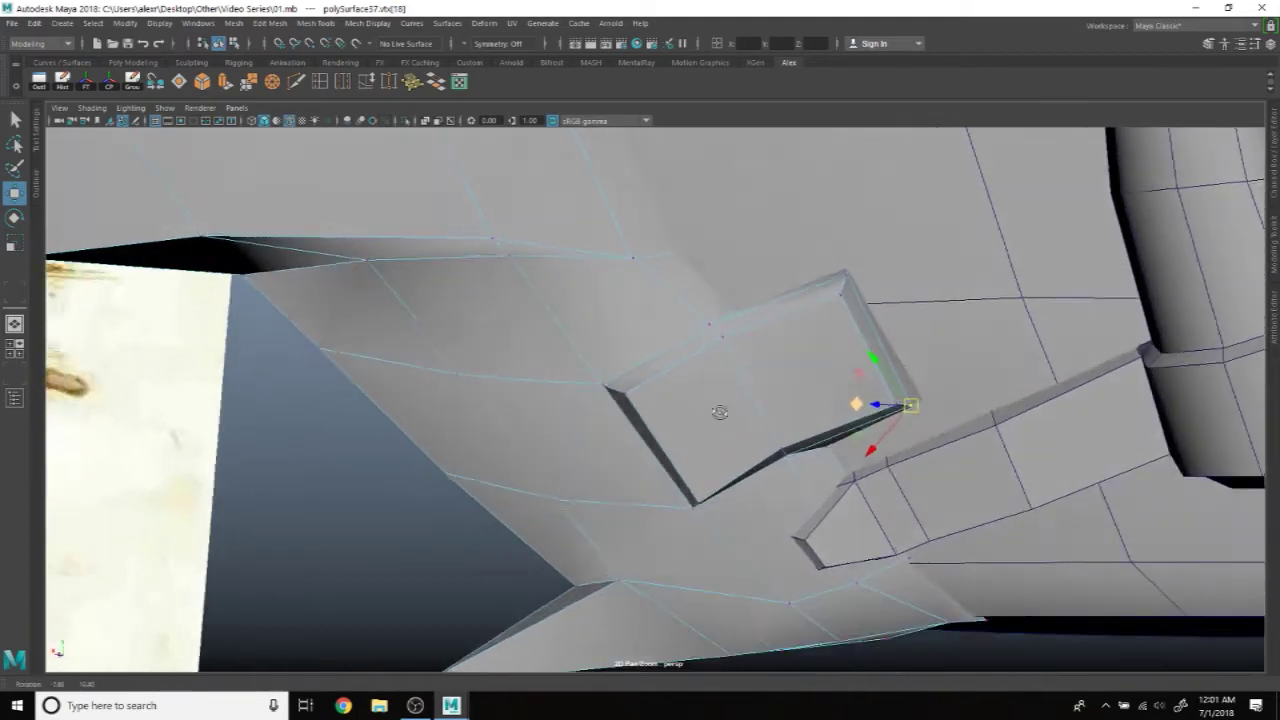
{"action": "left_click_drag", "start_coordinate": [847, 396], "coordinate": [752, 410], "text": "alt"}
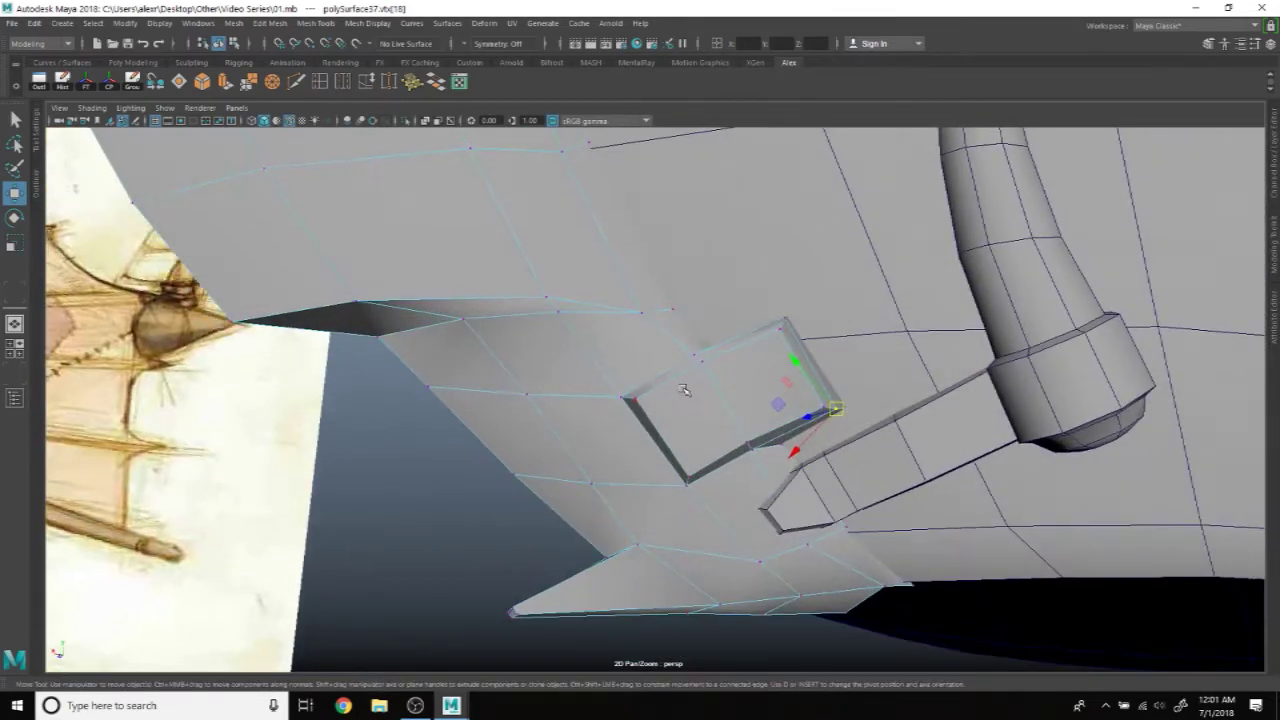
{"action": "scroll", "coordinate": [703, 470], "scroll_direction": "up", "scroll_amount": 2}
{"action": "left_click_drag", "start_coordinate": [706, 494], "coordinate": [698, 496], "text": "ctrl+shift"}
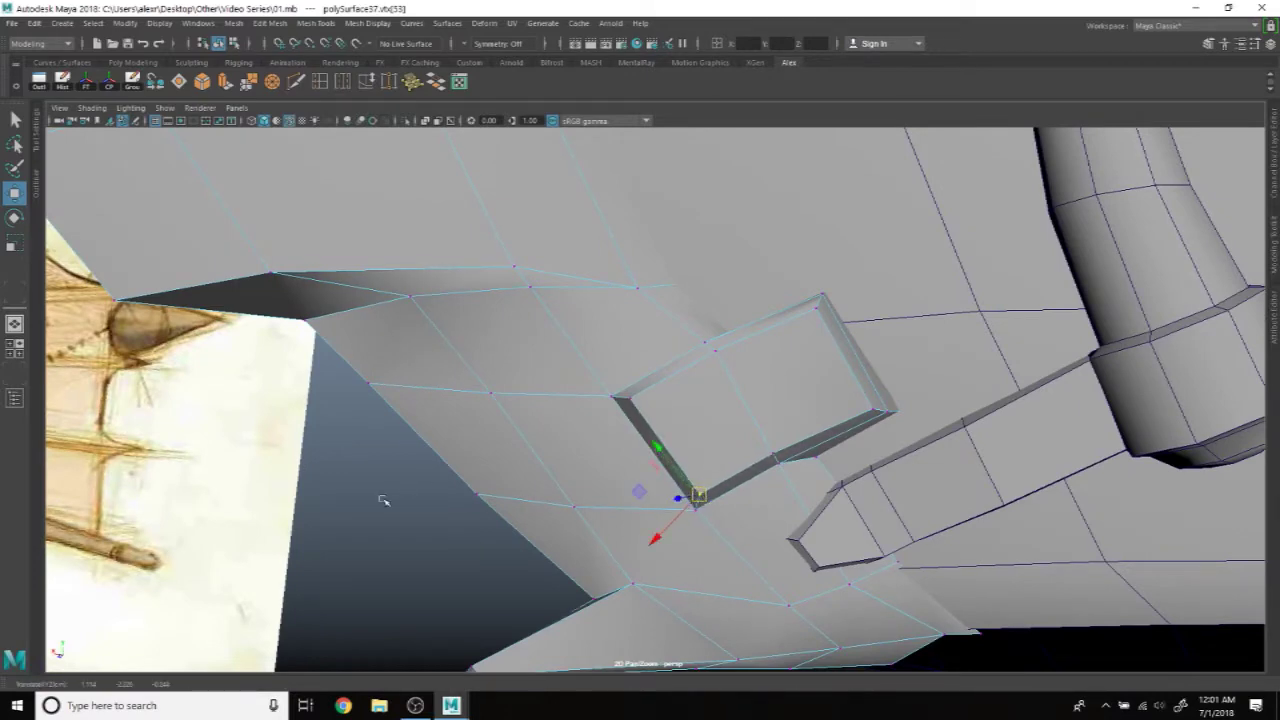
{"action": "right_click", "coordinate": [337, 528]}
{"action": "left_click", "coordinate": [367, 292]}
{"action": "mouse_move", "coordinate": [367, 292]}
{"action": "left_mouse_down", "text": "alt"}
{"action": "mouse_move", "coordinate": [677, 445]}
{"action": "mouse_move", "coordinate": [773, 463]}
{"action": "mouse_move", "coordinate": [707, 430]}
{"action": "left_mouse_up", "text": "alt"}
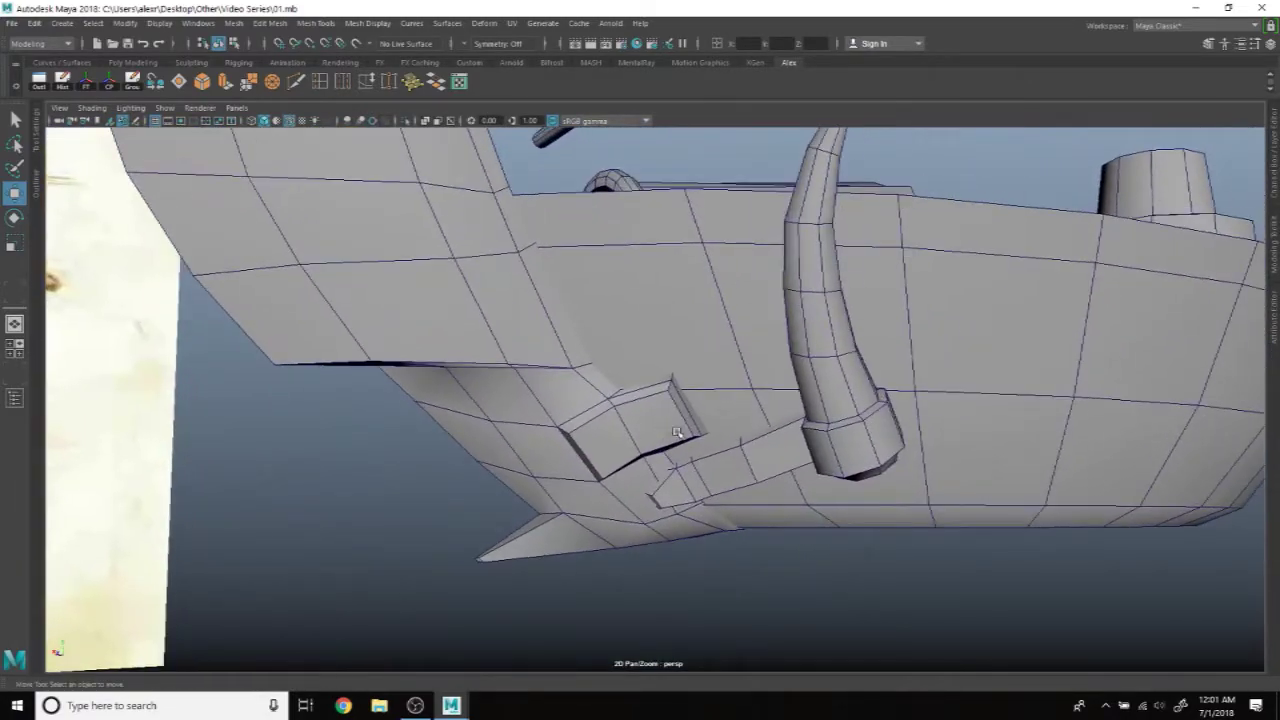
Step: Select the new sphere, set move axes back to Object, and drag it down onto the lower hull
{"action": "scroll", "coordinate": [707, 430], "scroll_direction": "up", "scroll_amount": 3}
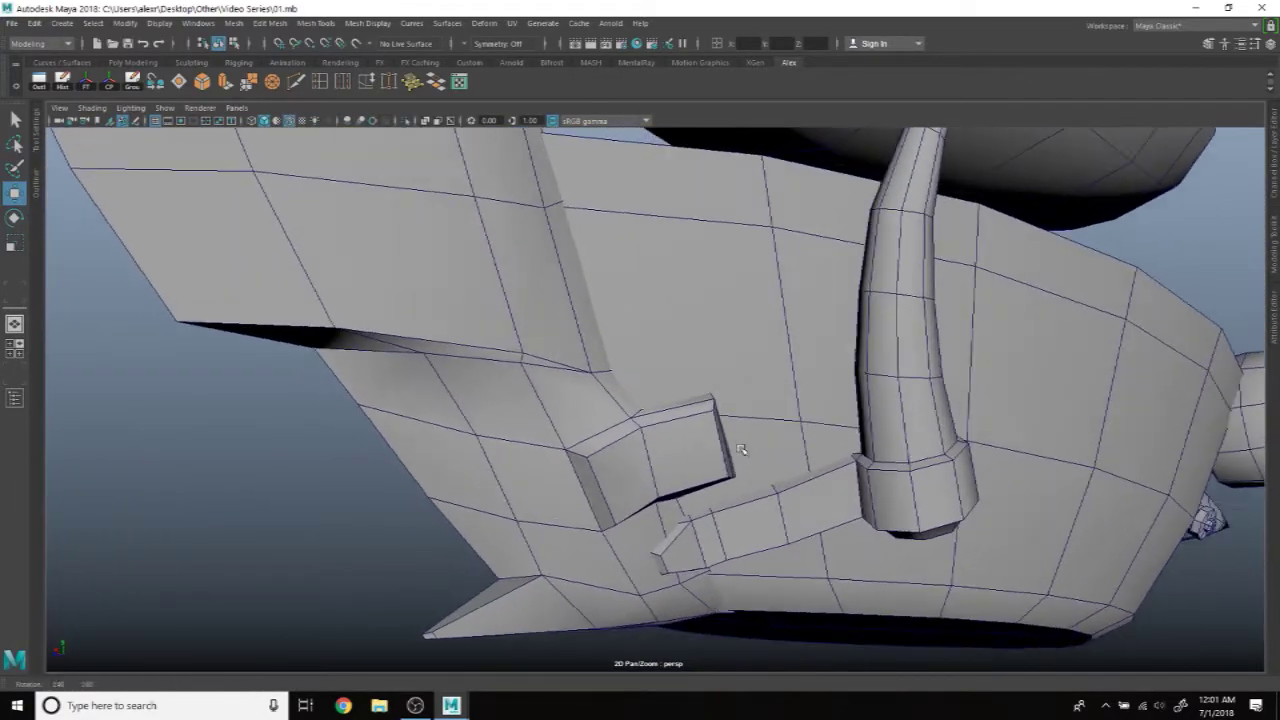
{"action": "left_click", "coordinate": [129, 62]}
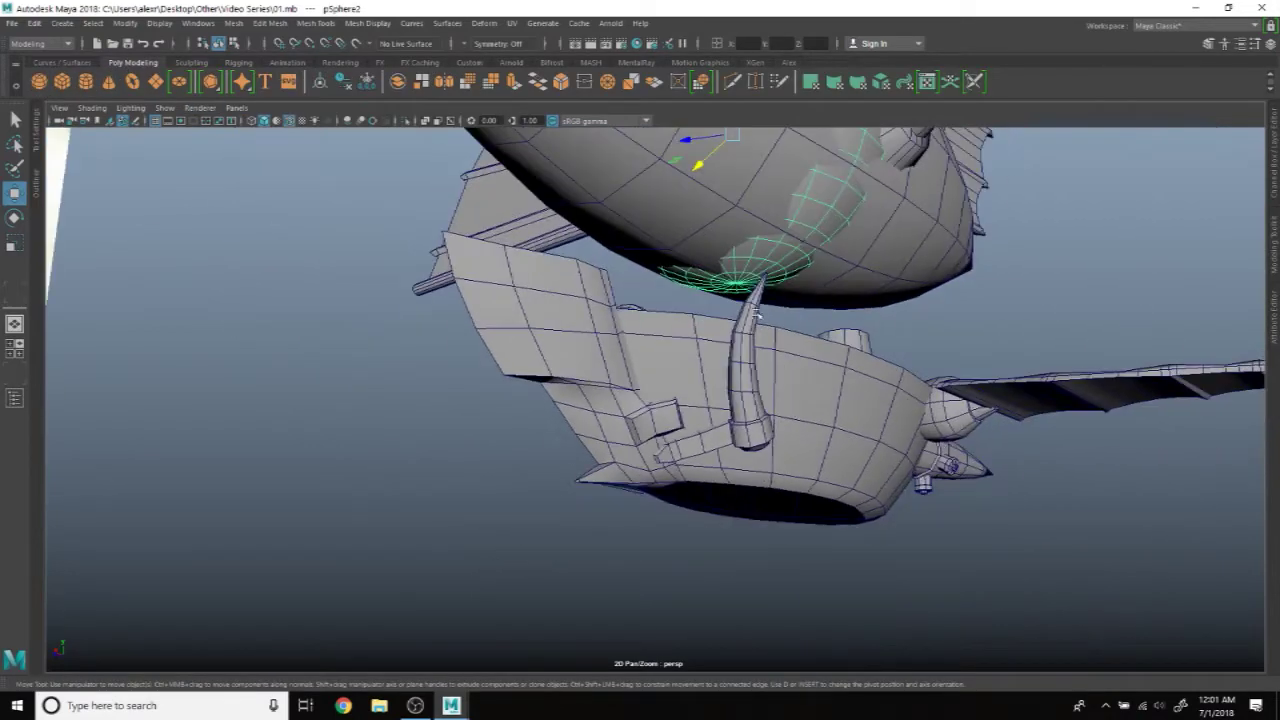
{"action": "left_click_drag", "start_coordinate": [640, 400], "coordinate": [733, 428], "text": "alt"}
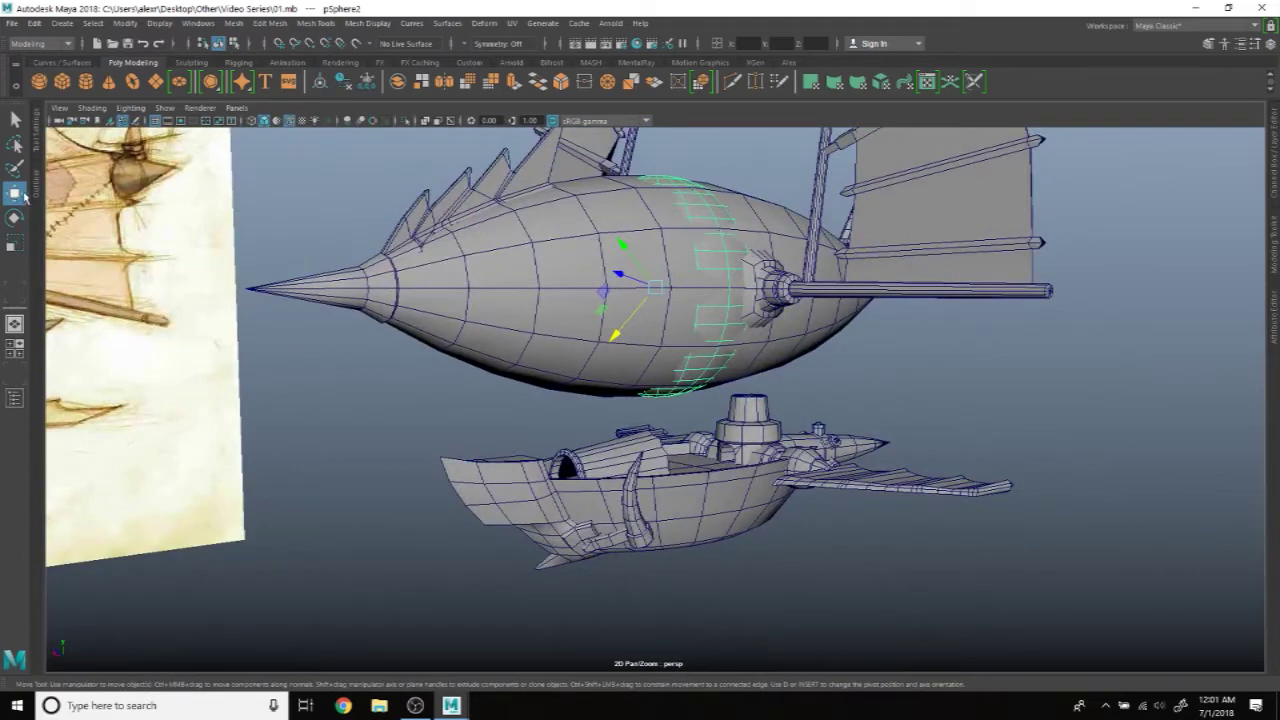
{"action": "double_click", "coordinate": [15, 193]}
{"action": "left_click", "coordinate": [163, 160]}
{"action": "left_click", "coordinate": [159, 177]}
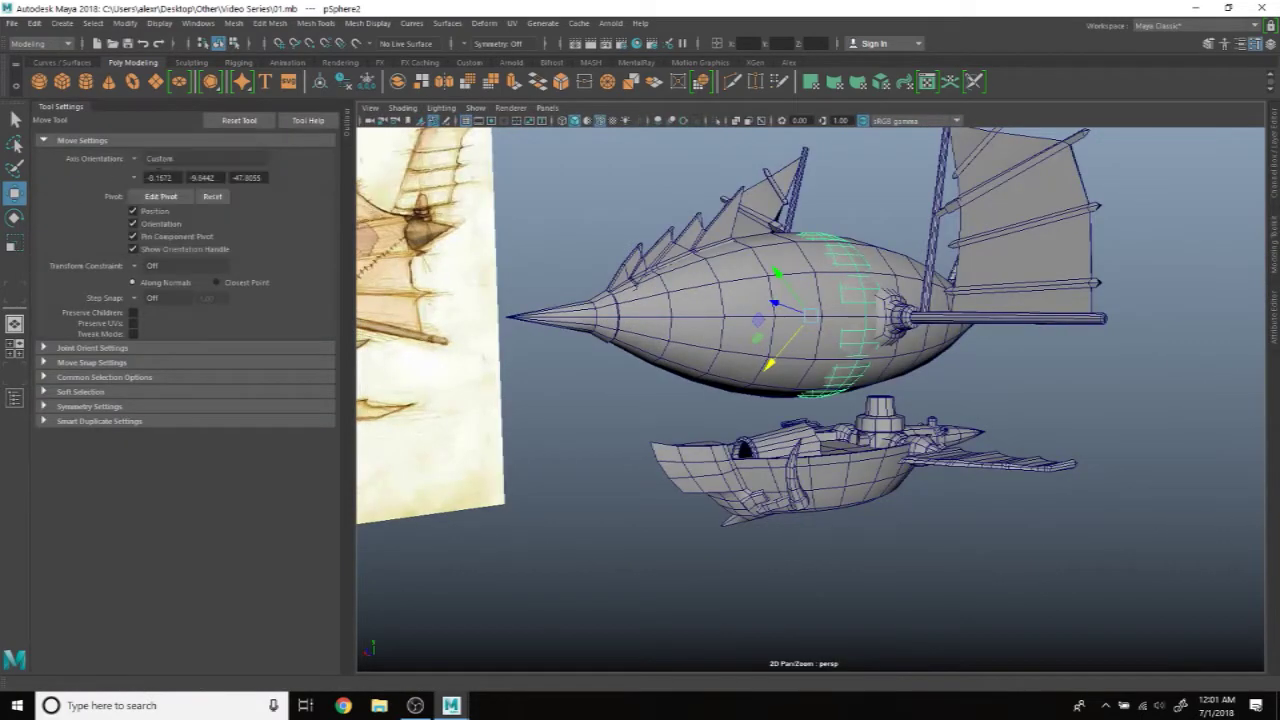
{"action": "left_click", "coordinate": [132, 160]}
{"action": "left_click", "coordinate": [150, 167]}
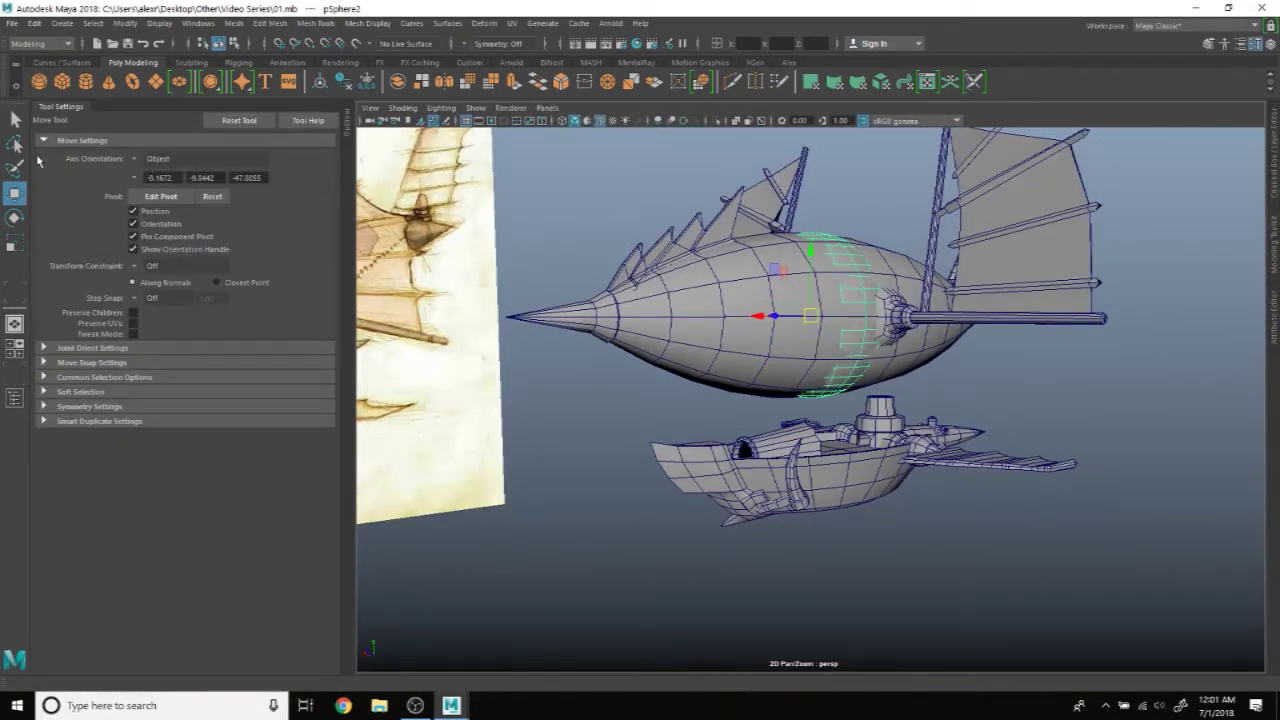
{"action": "left_click", "coordinate": [50, 110]}
{"action": "left_click_drag", "start_coordinate": [658, 221], "coordinate": [658, 446]}
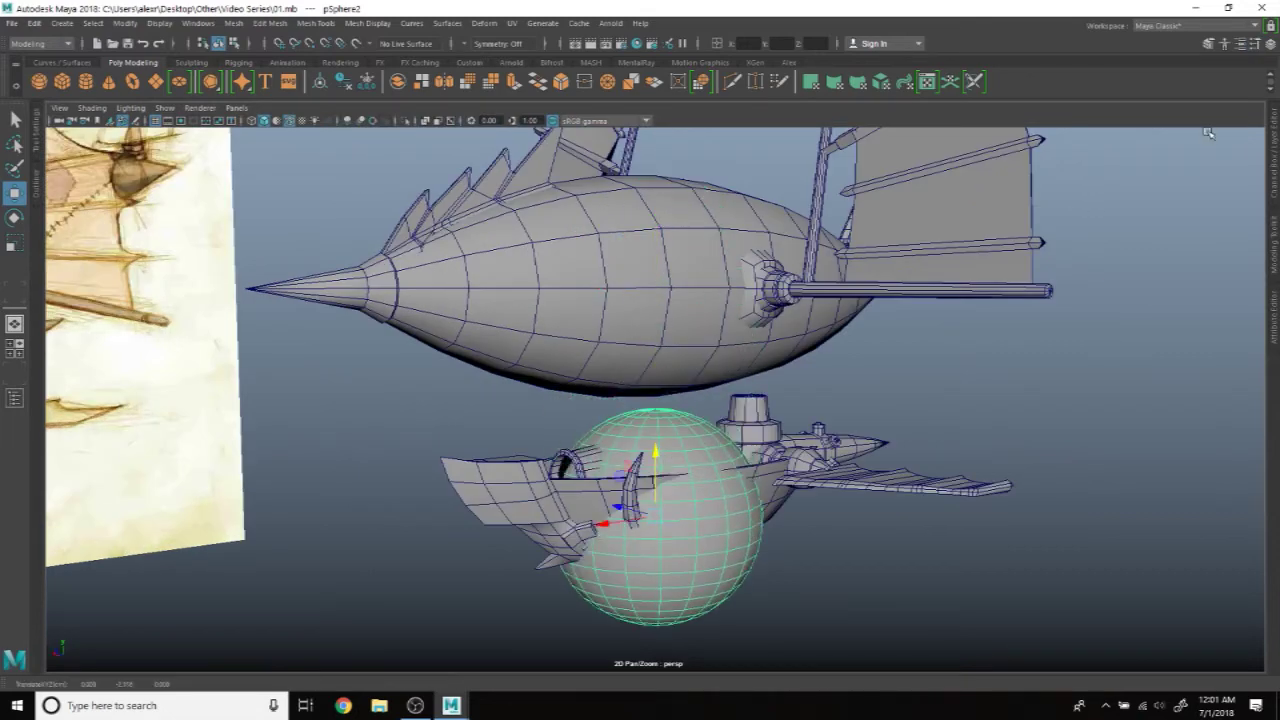
Step: Drag down polySphere2's Subdivisions Axis and Height in the Channel Box, then deselect
{"action": "left_click", "coordinate": [1275, 234]}
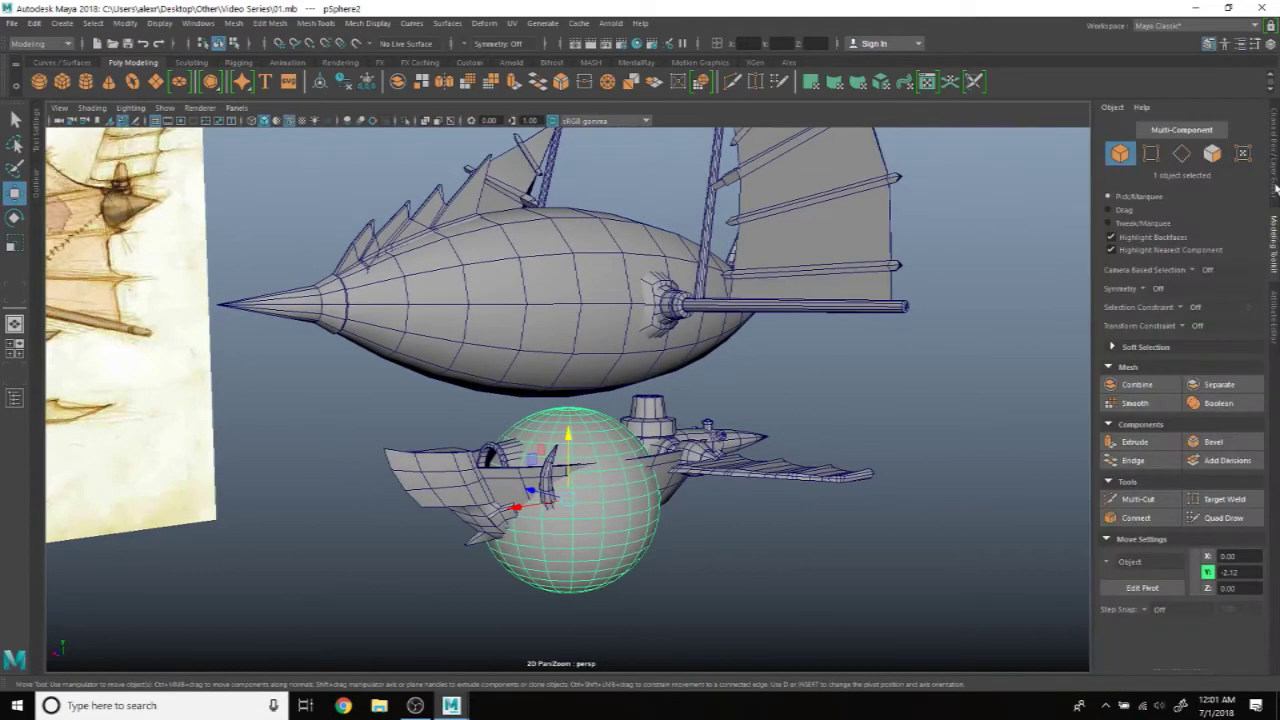
{"action": "left_click", "coordinate": [1275, 190]}
{"action": "scroll", "coordinate": [777, 424], "scroll_direction": "up", "scroll_amount": 3}
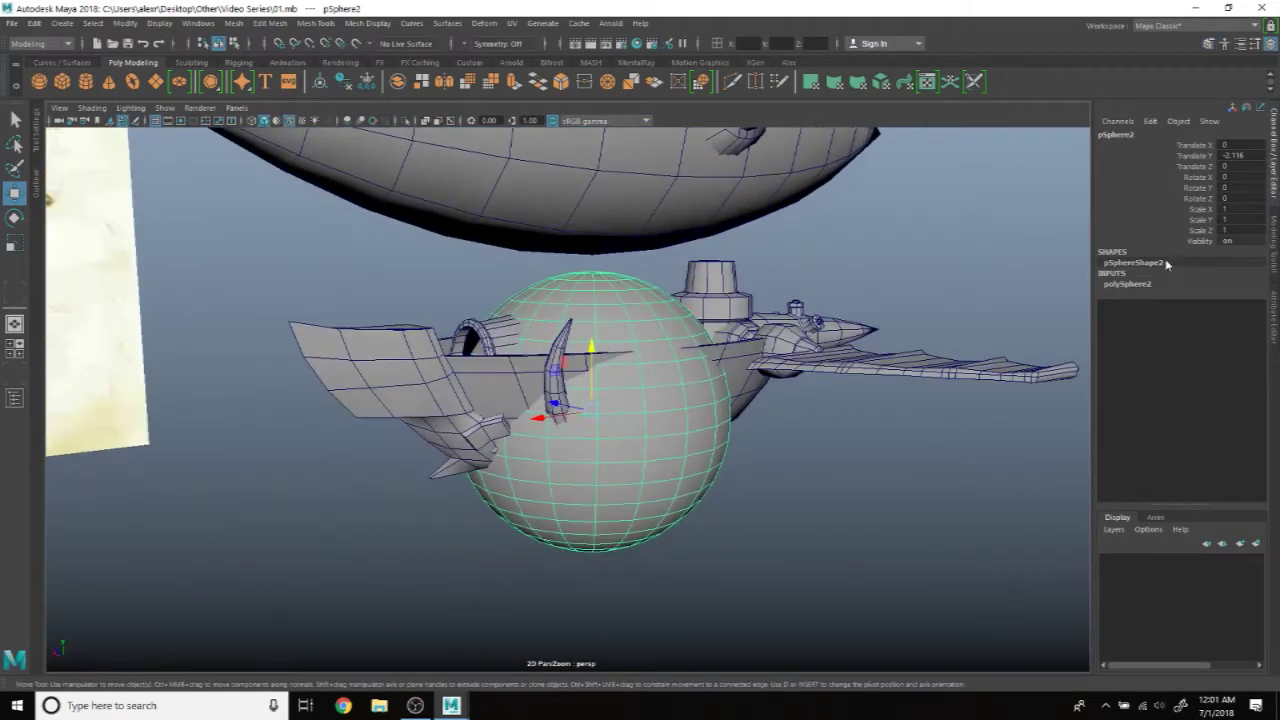
{"action": "left_click", "coordinate": [1152, 285]}
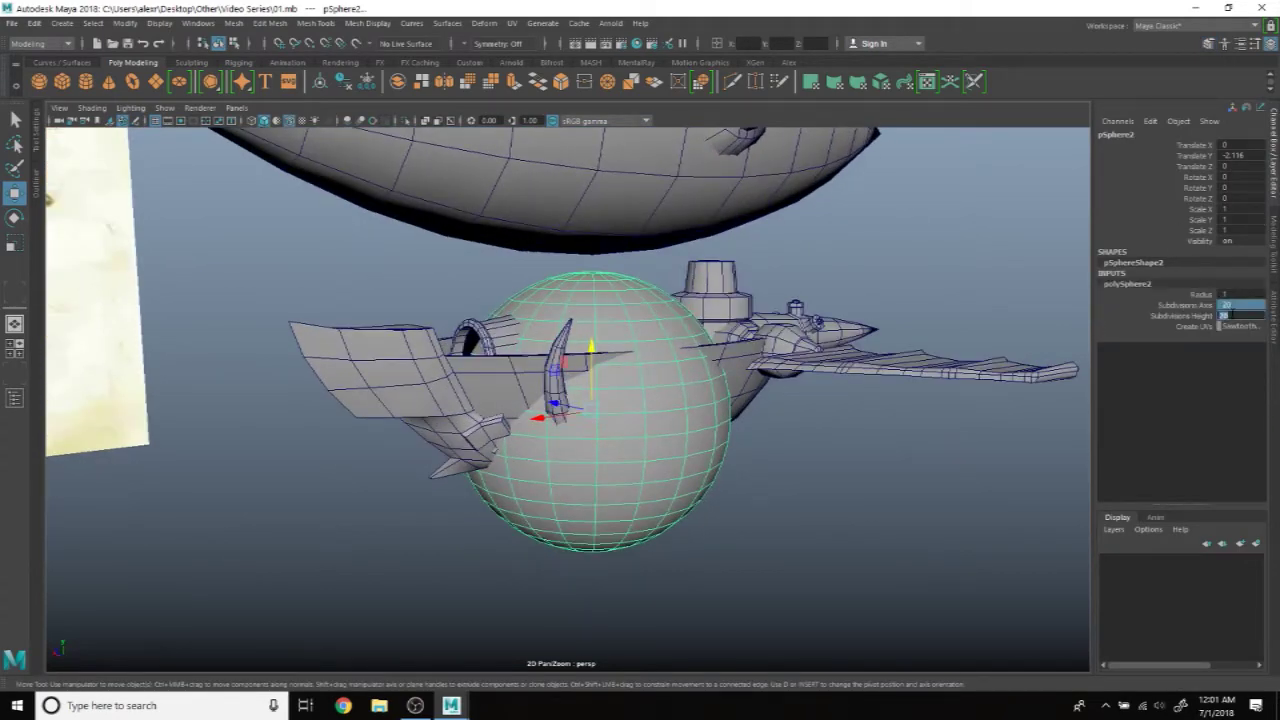
{"action": "middle_click_drag", "start_coordinate": [1229, 316], "coordinate": [1232, 314]}
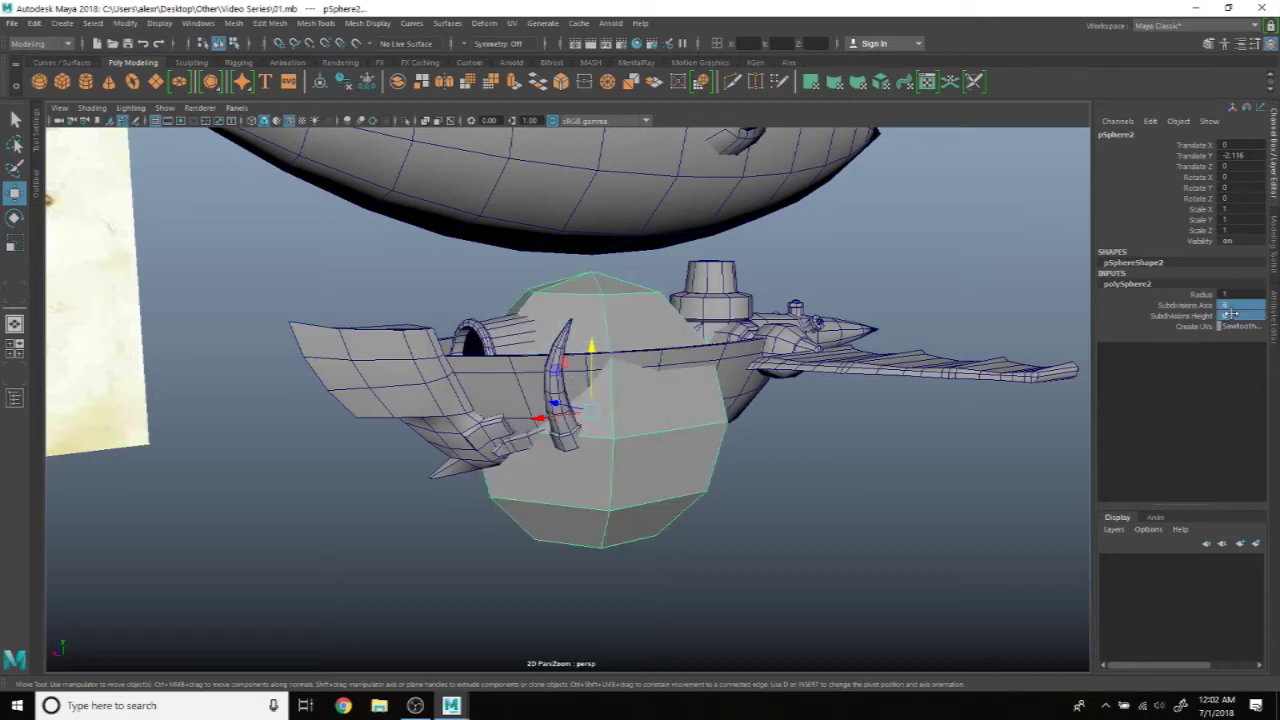
{"action": "left_click", "coordinate": [1007, 543]}
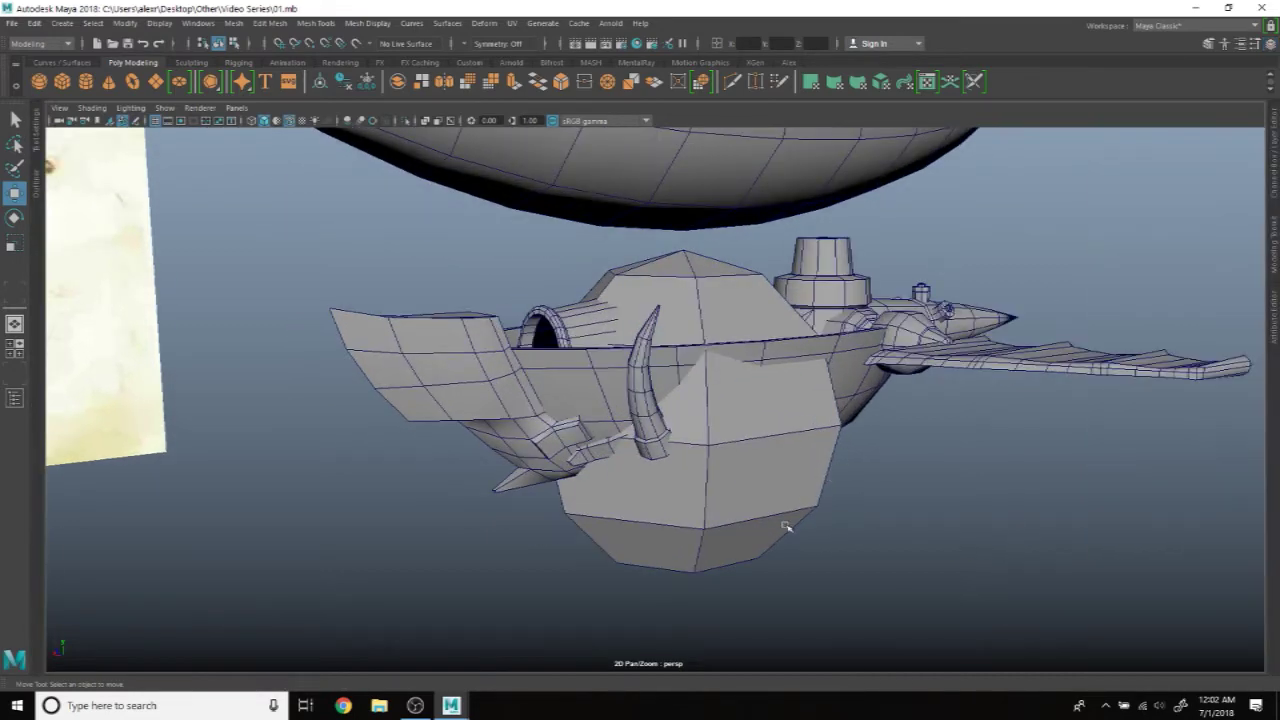
Step: Delete the lower half of the low-poly sphere's faces, leaving a half-sphere
{"action": "left_click", "coordinate": [740, 430]}
{"action": "mouse_move", "coordinate": [740, 430]}
{"action": "left_mouse_down", "text": "alt"}
{"action": "mouse_move", "coordinate": [768, 424]}
{"action": "mouse_move", "coordinate": [740, 420]}
{"action": "left_mouse_up", "text": "alt"}
{"action": "right_click_drag", "start_coordinate": [725, 345], "coordinate": [725, 395]}
{"action": "left_click_drag", "start_coordinate": [906, 602], "coordinate": [494, 421]}
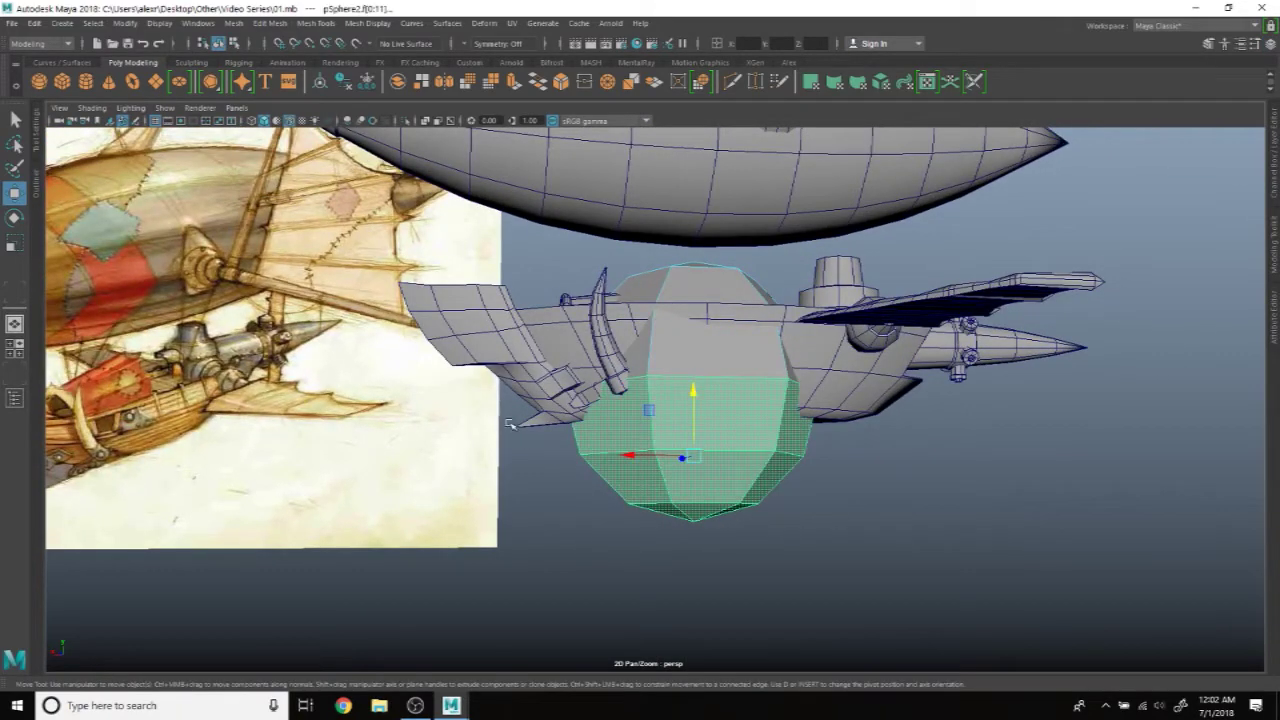
{"action": "key", "text": "Delete"}
{"action": "right_click_drag", "start_coordinate": [714, 283], "coordinate": [720, 277]}
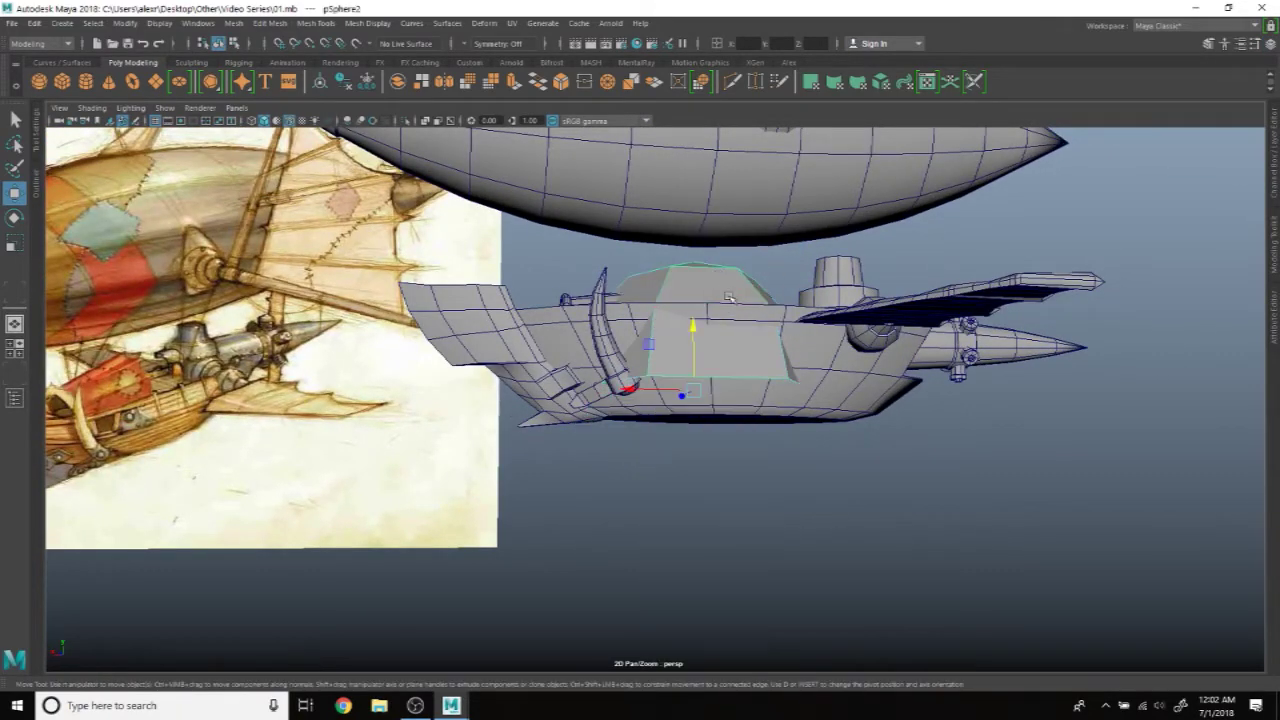
{"action": "left_click_drag", "start_coordinate": [729, 297], "coordinate": [732, 313], "text": "alt"}
Step: Move the half-sphere below the ship and scale it down into a small hexagonal cap
{"action": "key", "text": "r"}
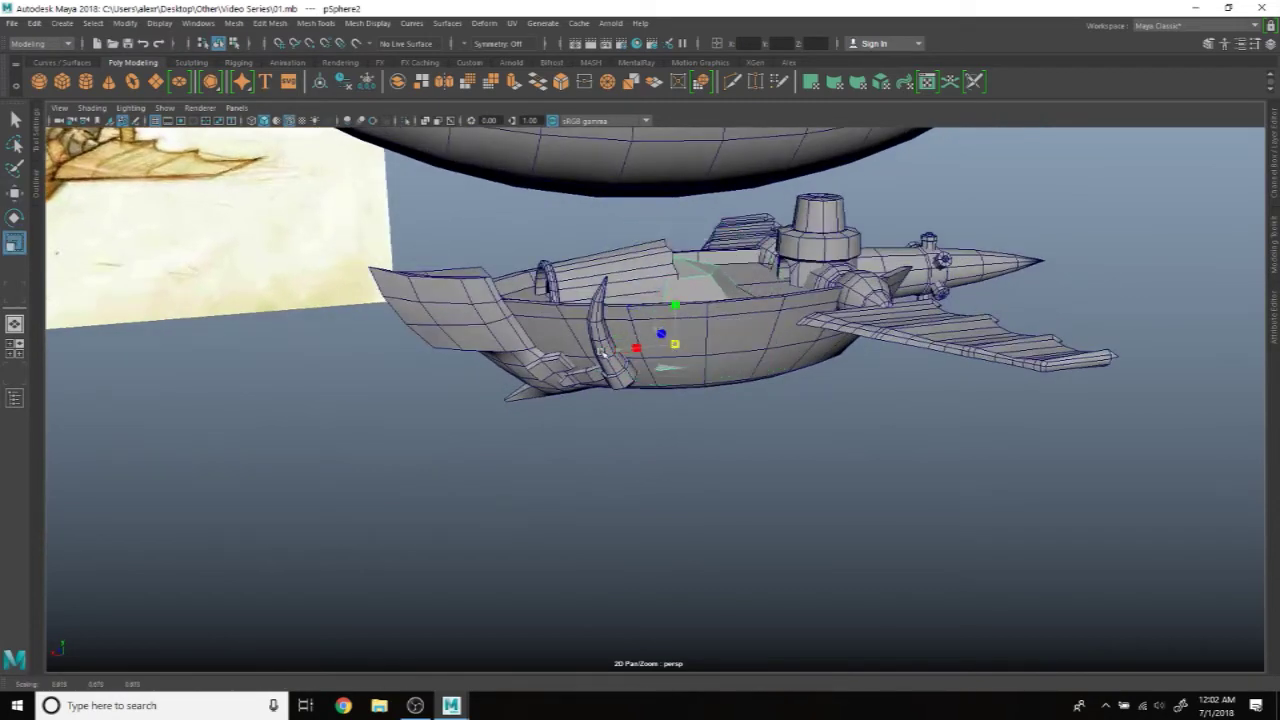
{"action": "key", "text": "w"}
{"action": "left_click_drag", "start_coordinate": [675, 315], "coordinate": [675, 410]}
{"action": "key", "text": "r"}
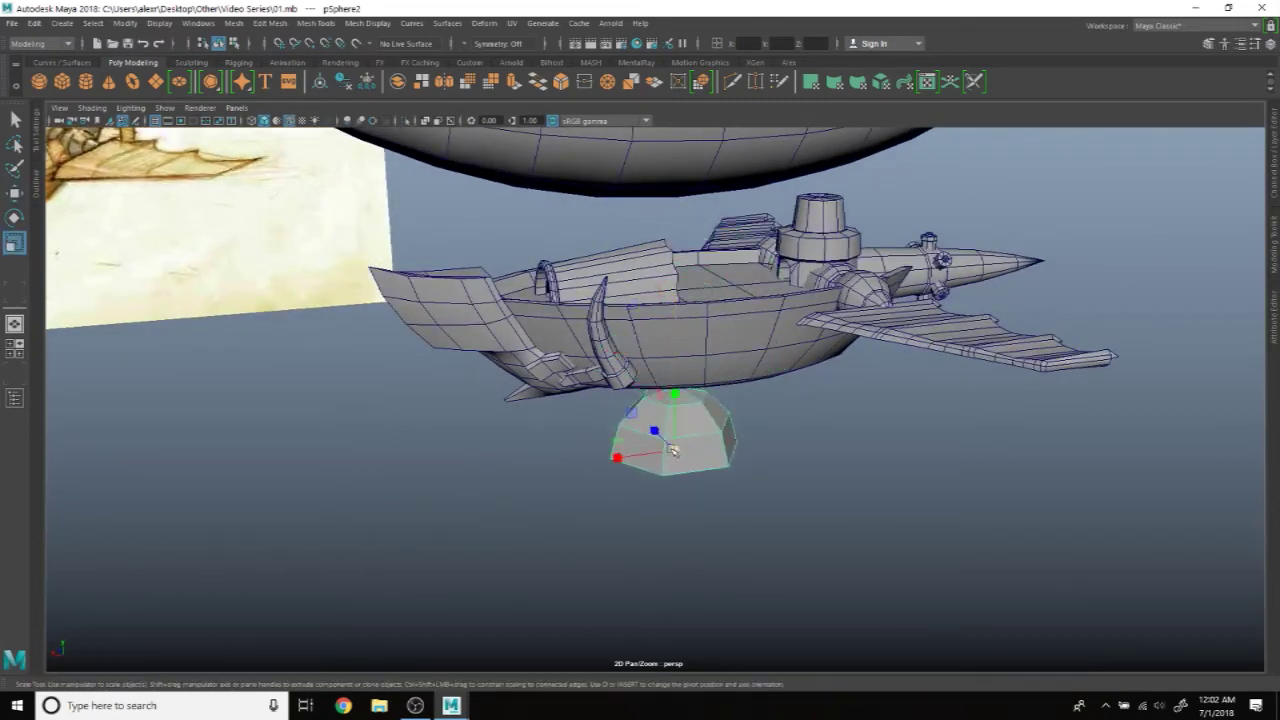
{"action": "middle_click_drag", "start_coordinate": [646, 455], "coordinate": [606, 457]}
{"action": "scroll", "coordinate": [599, 463], "scroll_direction": "up", "scroll_amount": 5}
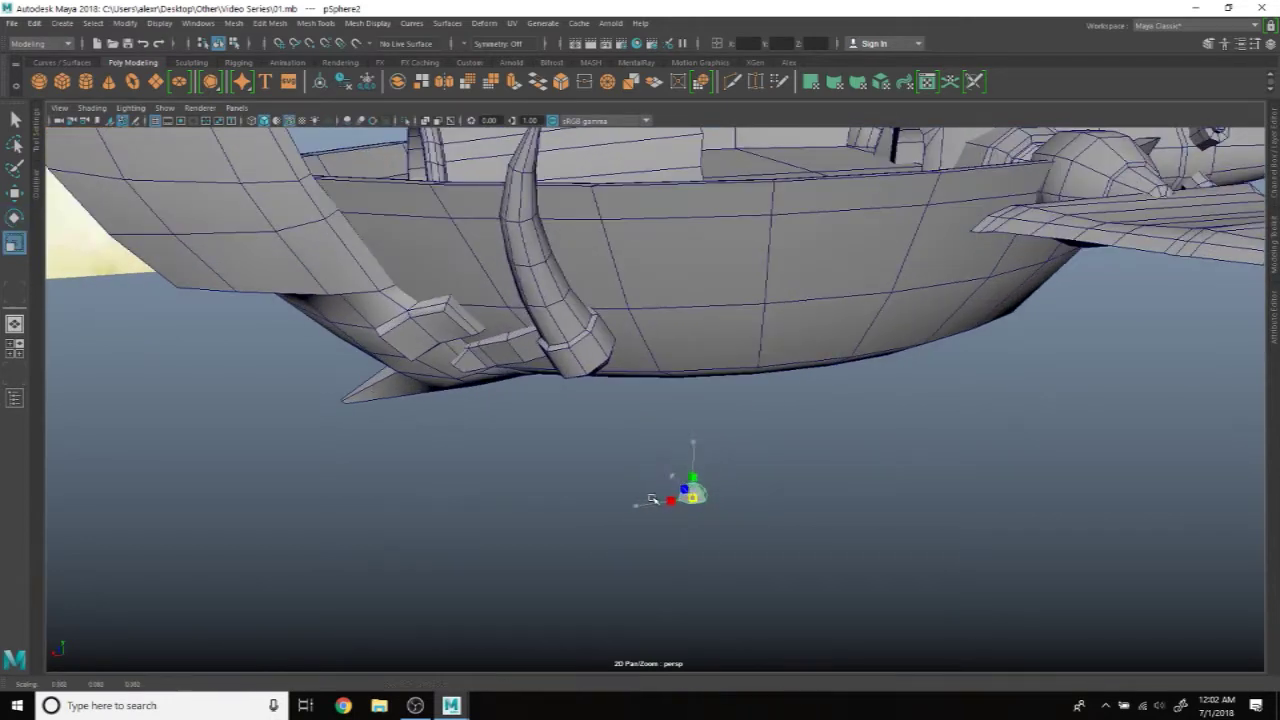
{"action": "key", "text": "w"}
{"action": "scroll", "coordinate": [697, 479], "scroll_direction": "up", "scroll_amount": 1}
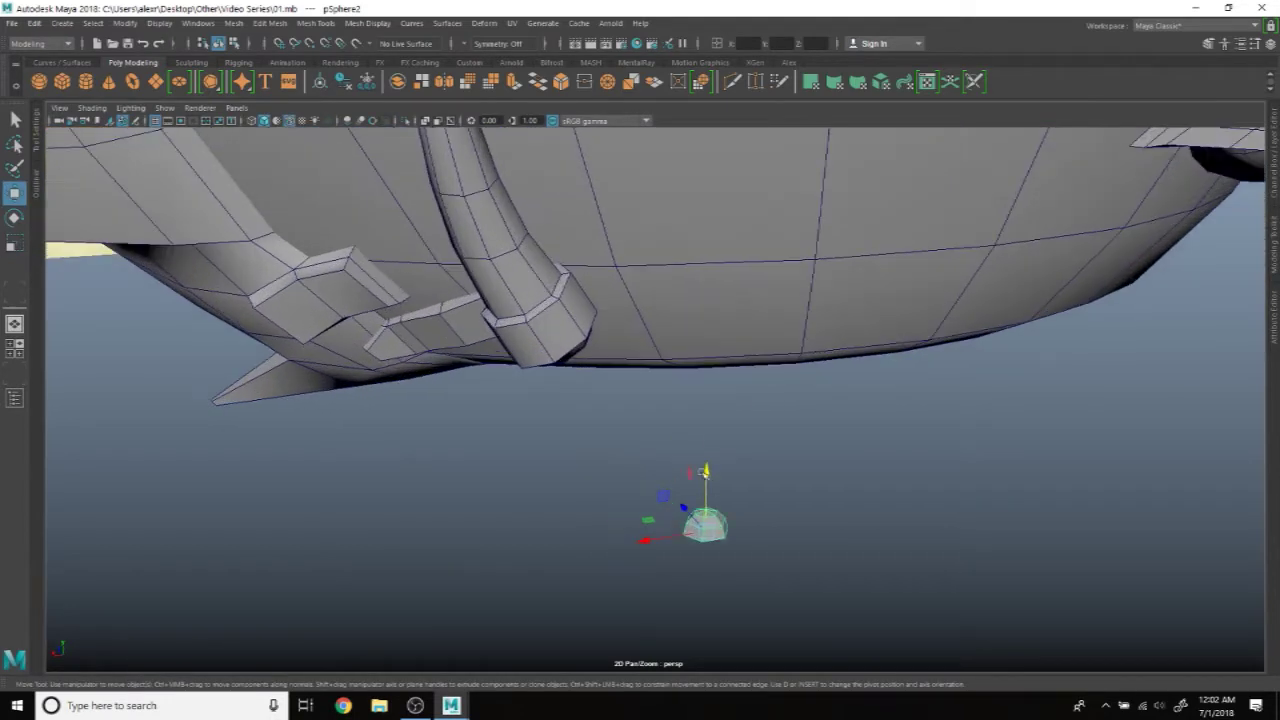
{"action": "mouse_move", "coordinate": [697, 479]}
{"action": "left_mouse_down", "text": "alt"}
{"action": "mouse_move", "coordinate": [777, 471]}
{"action": "mouse_move", "coordinate": [806, 596]}
{"action": "left_mouse_up", "text": "alt"}
{"action": "key", "text": "f"}
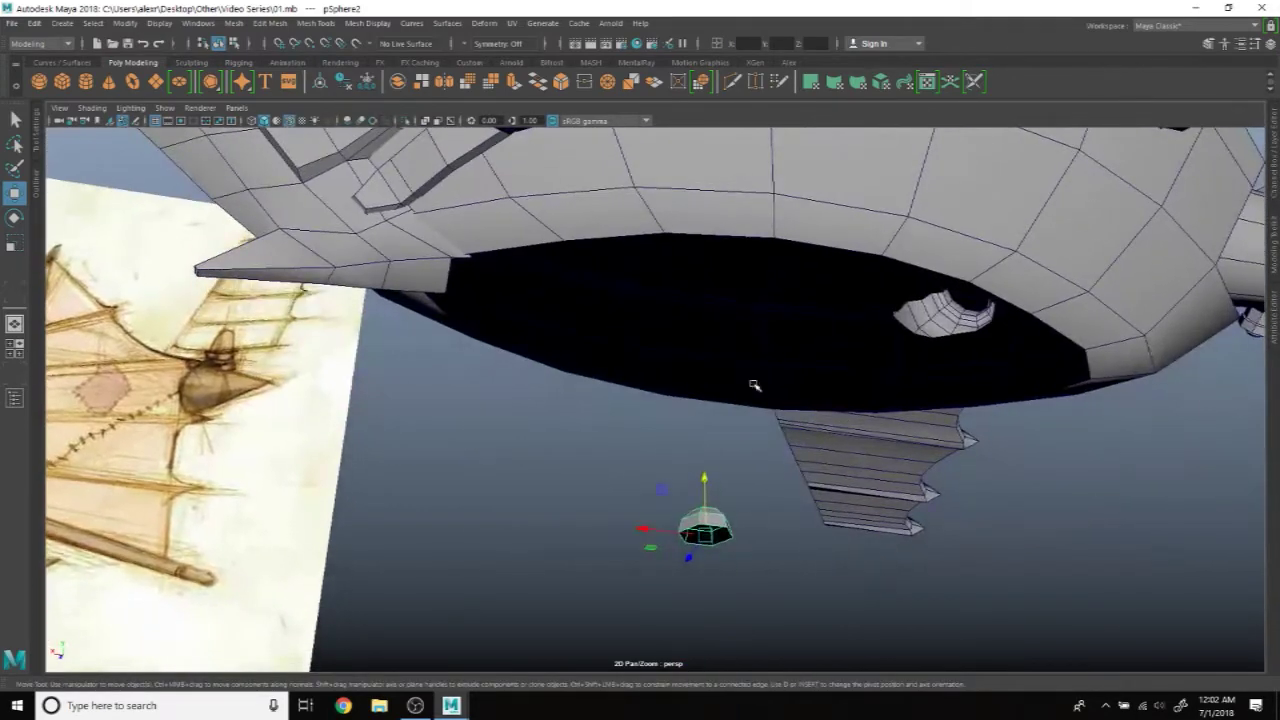
{"action": "left_click_drag", "start_coordinate": [737, 328], "coordinate": [688, 368], "text": "alt"}
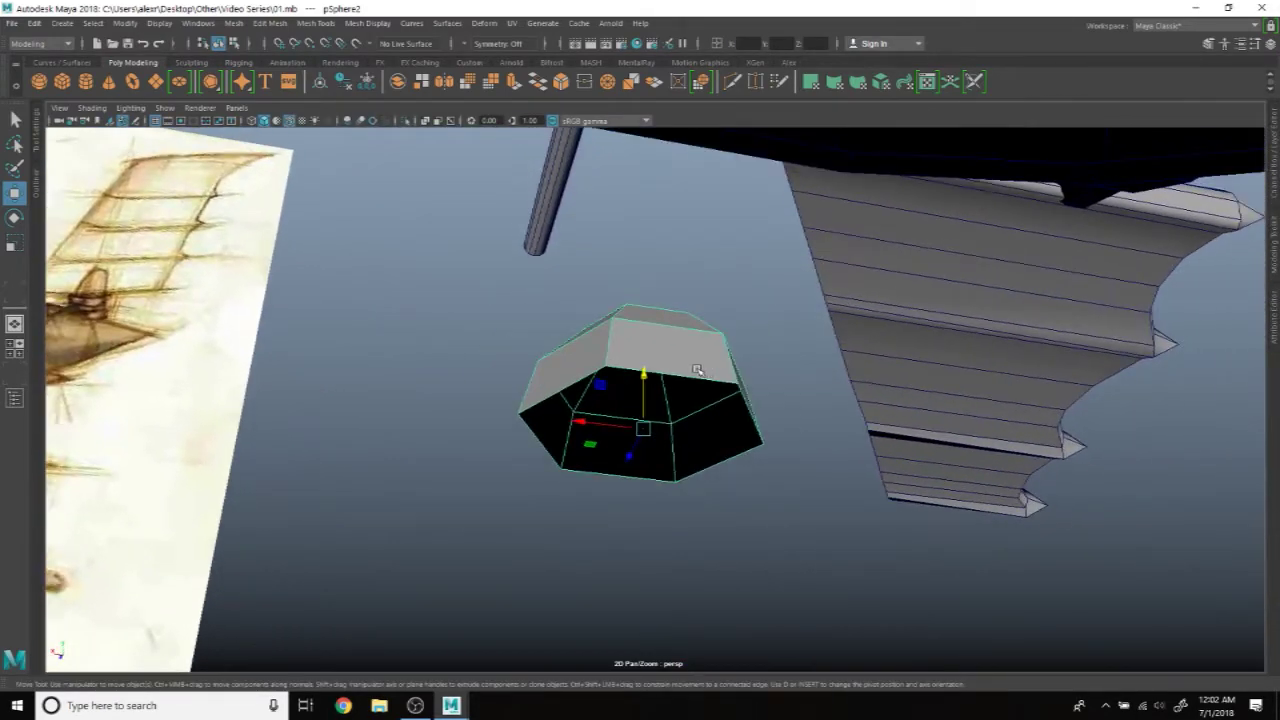
Step: Fill the cap's open border edge loop with Mesh > Fill Hole and return to Object Mode
{"action": "right_click", "coordinate": [688, 368]}
{"action": "left_click", "coordinate": [686, 274]}
{"action": "double_click", "coordinate": [648, 358]}
{"action": "mouse_move", "coordinate": [648, 358]}
{"action": "left_mouse_down", "text": "alt"}
{"action": "mouse_move", "coordinate": [584, 471]}
{"action": "mouse_move", "coordinate": [597, 343]}
{"action": "mouse_move", "coordinate": [586, 443]}
{"action": "mouse_move", "coordinate": [563, 437]}
{"action": "mouse_move", "coordinate": [480, 278]}
{"action": "mouse_move", "coordinate": [474, 295]}
{"action": "left_mouse_up", "text": "alt"}
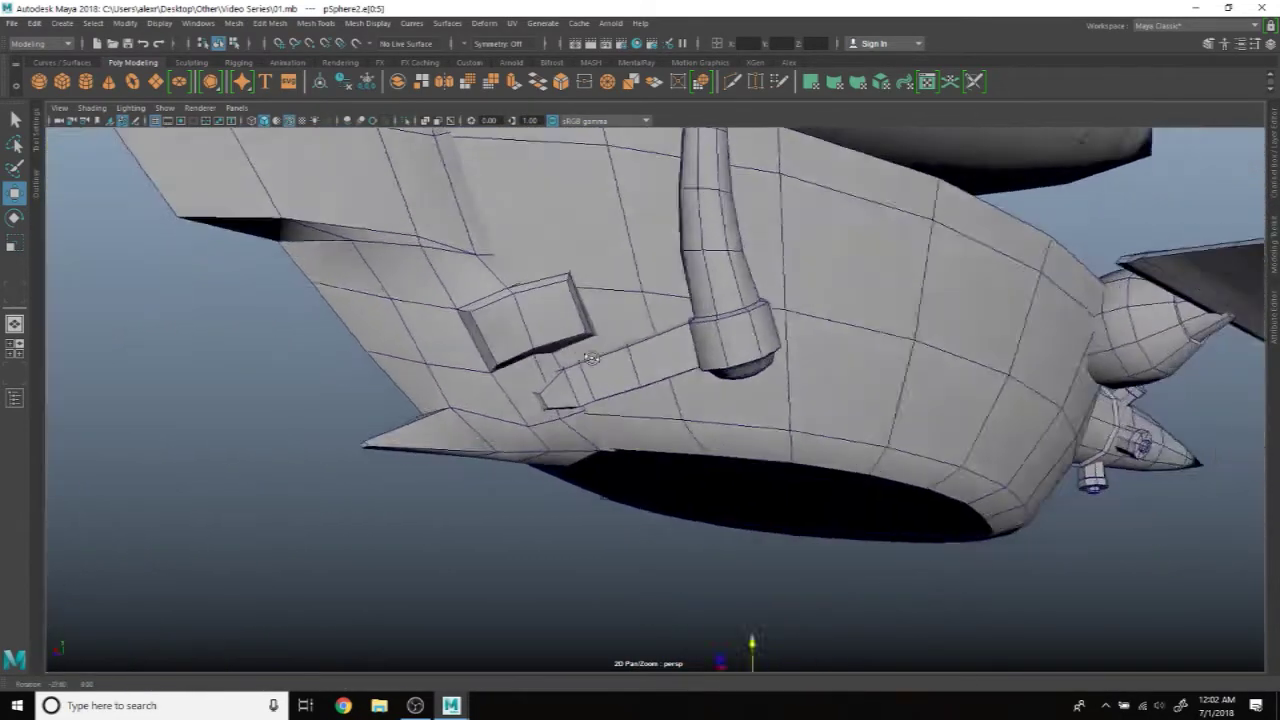
{"action": "mouse_move", "coordinate": [527, 330]}
{"action": "left_mouse_down", "text": "alt"}
{"action": "mouse_move", "coordinate": [649, 403]}
{"action": "mouse_move", "coordinate": [543, 371]}
{"action": "mouse_move", "coordinate": [483, 374]}
{"action": "mouse_move", "coordinate": [560, 372]}
{"action": "mouse_move", "coordinate": [718, 424]}
{"action": "mouse_move", "coordinate": [663, 249]}
{"action": "mouse_move", "coordinate": [849, 563]}
{"action": "mouse_move", "coordinate": [748, 456]}
{"action": "left_mouse_up", "text": "alt"}
{"action": "left_click", "coordinate": [235, 23]}
{"action": "mouse_move", "coordinate": [270, 23]}
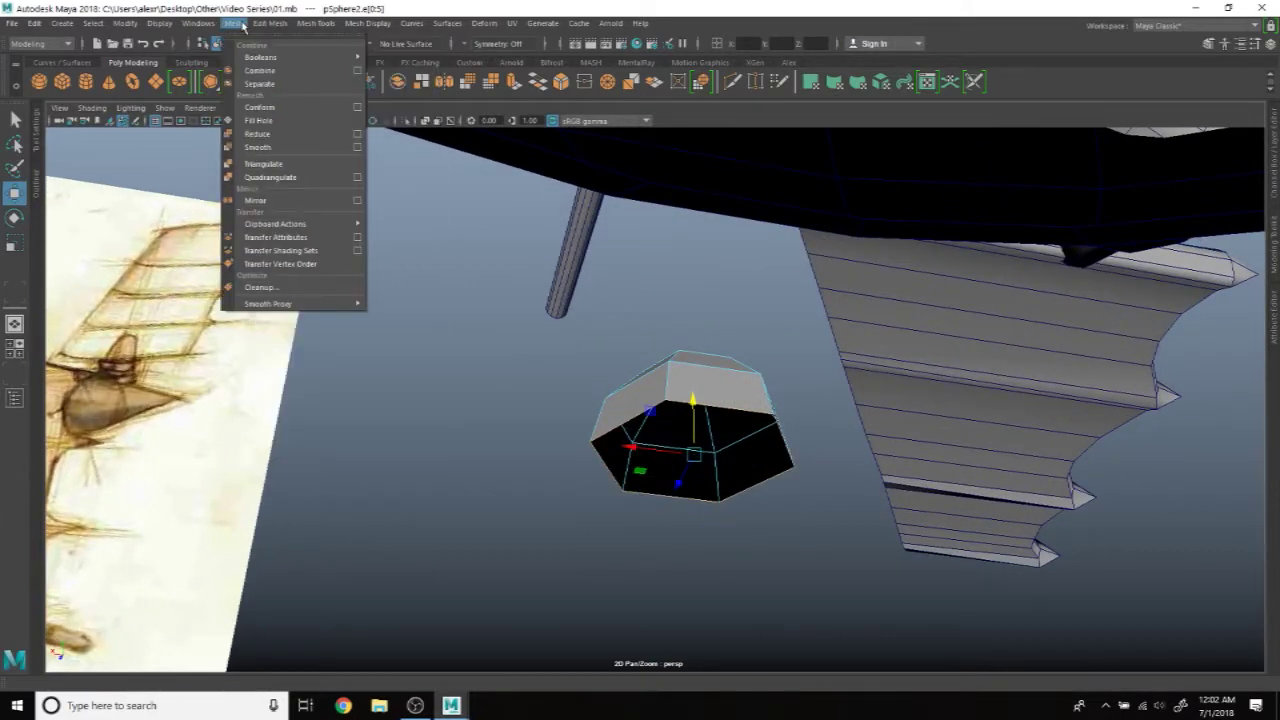
{"action": "right_click", "coordinate": [721, 399]}
{"action": "right_click_drag", "start_coordinate": [721, 399], "coordinate": [755, 308]}
{"action": "scroll", "coordinate": [706, 364], "scroll_direction": "down", "scroll_amount": 3}
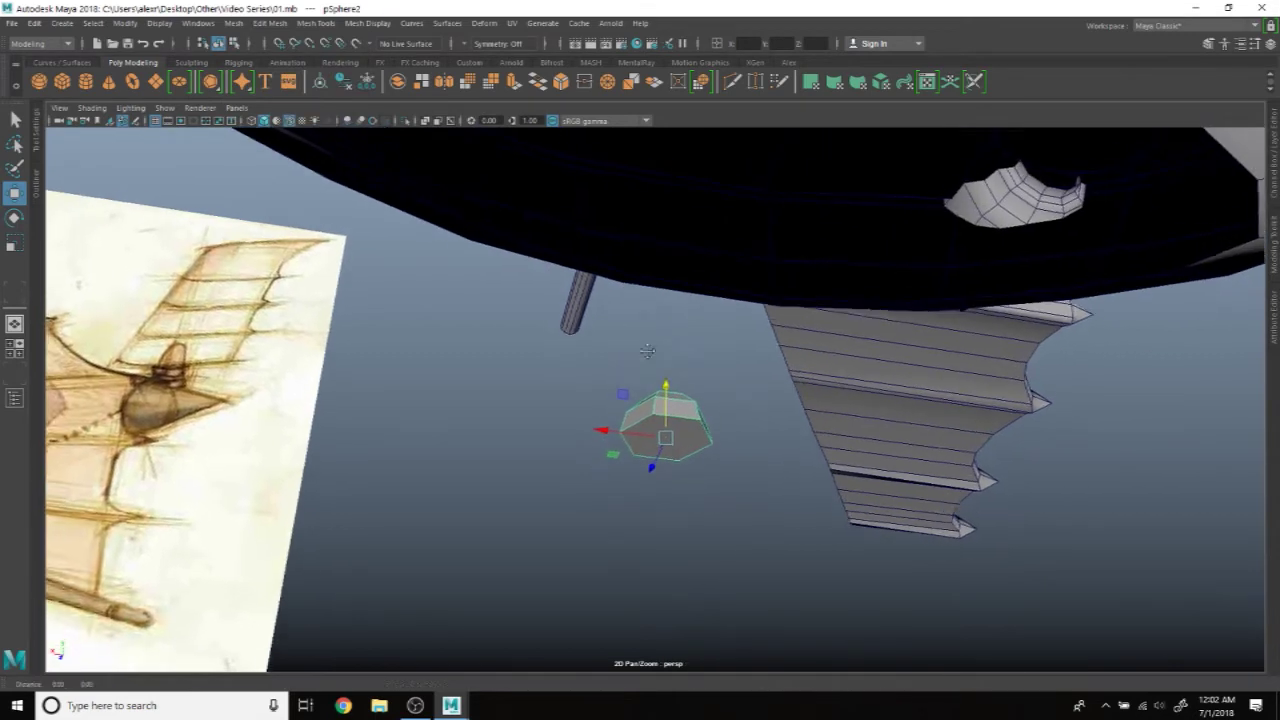
{"action": "scroll", "coordinate": [706, 364], "scroll_direction": "down", "scroll_amount": 2}
{"action": "left_click", "coordinate": [790, 62]}
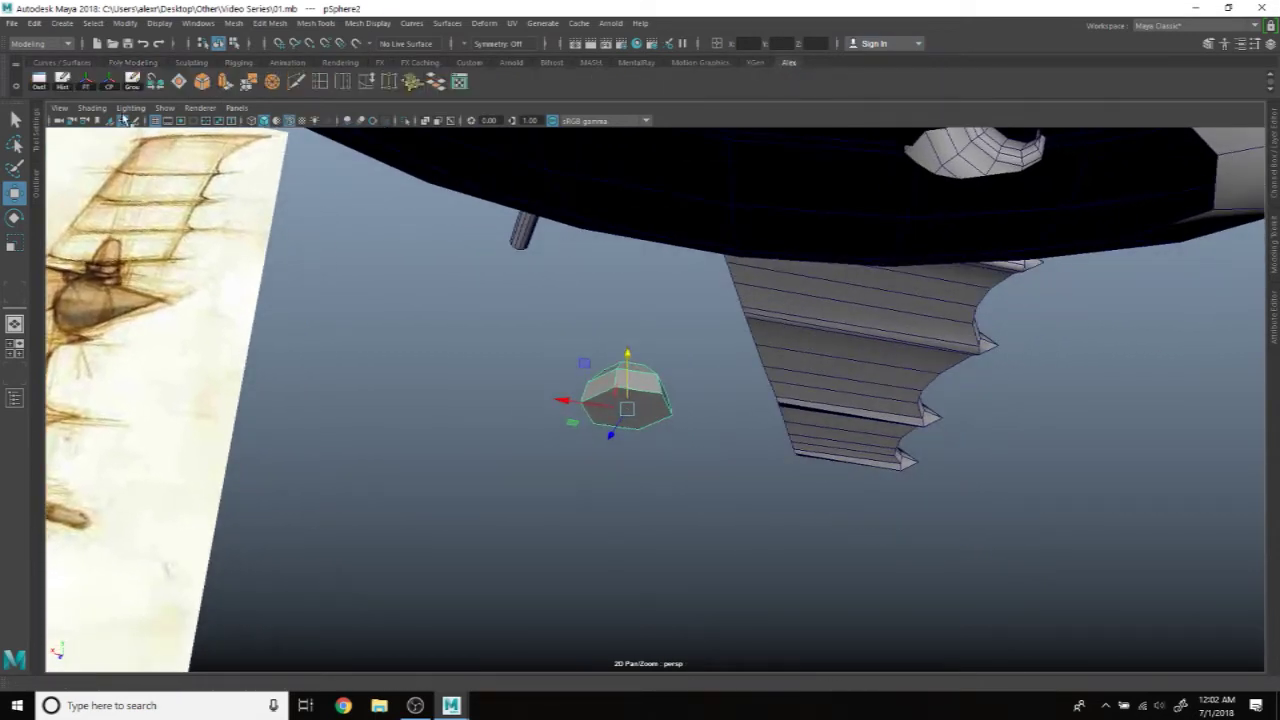
Step: Snap the hexagonal bolt head flush onto the bracket plate face with Snap Together Tool
{"action": "left_click", "coordinate": [92, 23]}
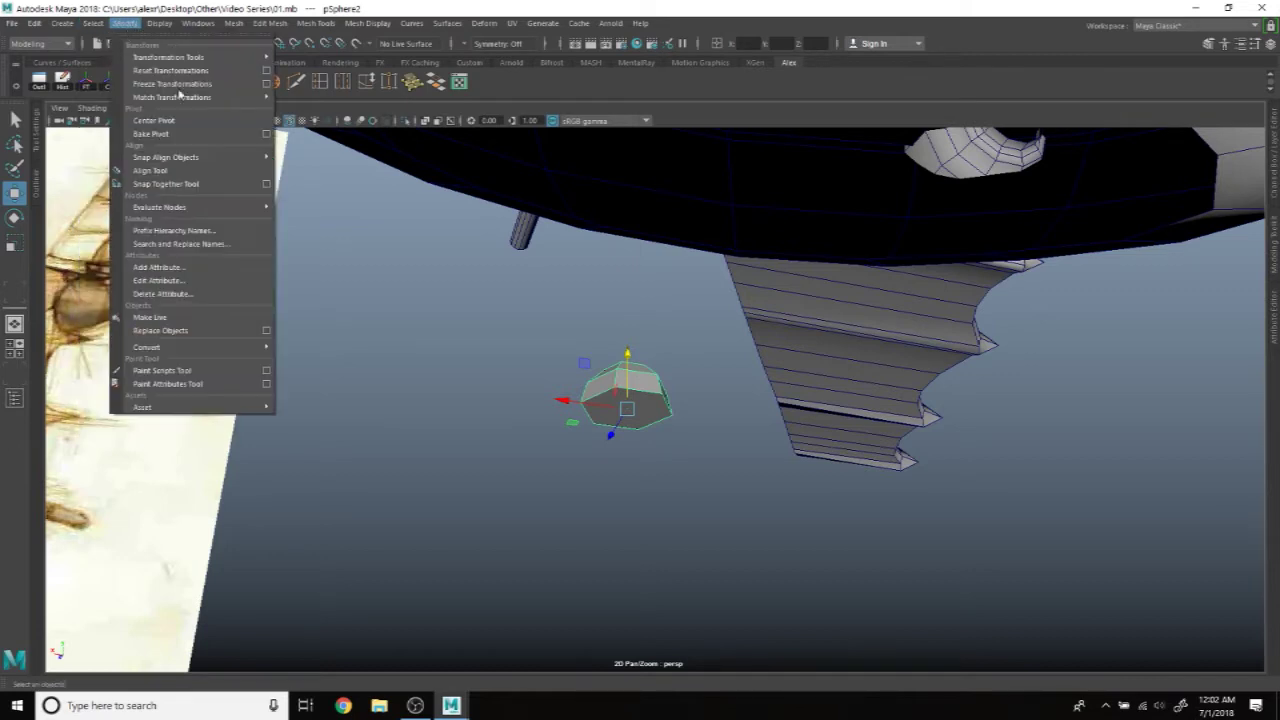
{"action": "mouse_move", "coordinate": [166, 157]}
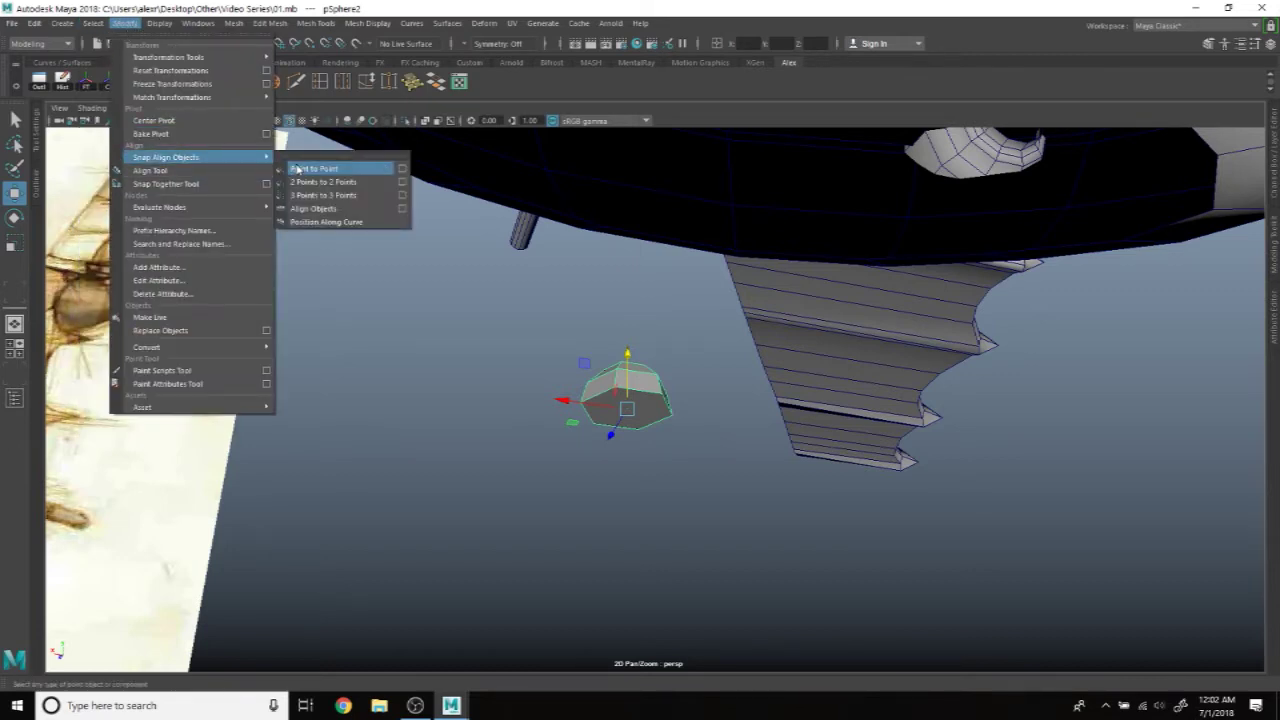
{"action": "left_click", "coordinate": [195, 187]}
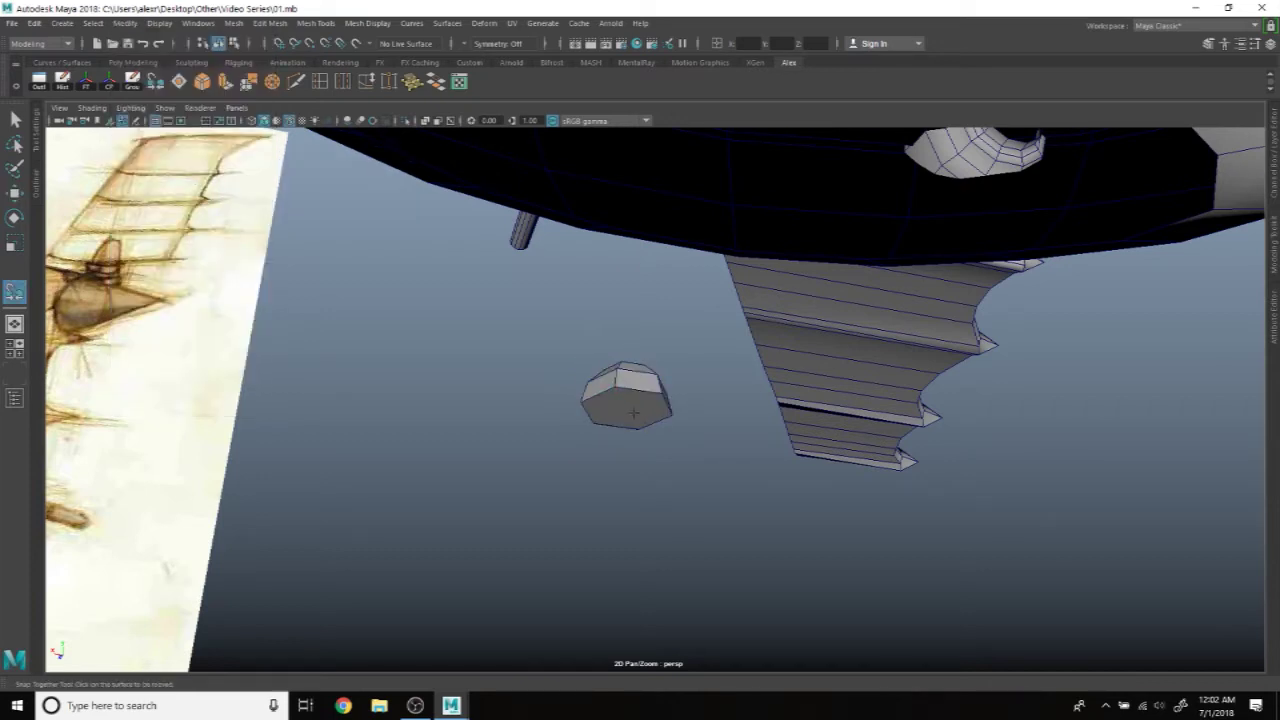
{"action": "left_click_drag", "start_coordinate": [562, 374], "coordinate": [660, 422], "text": "alt"}
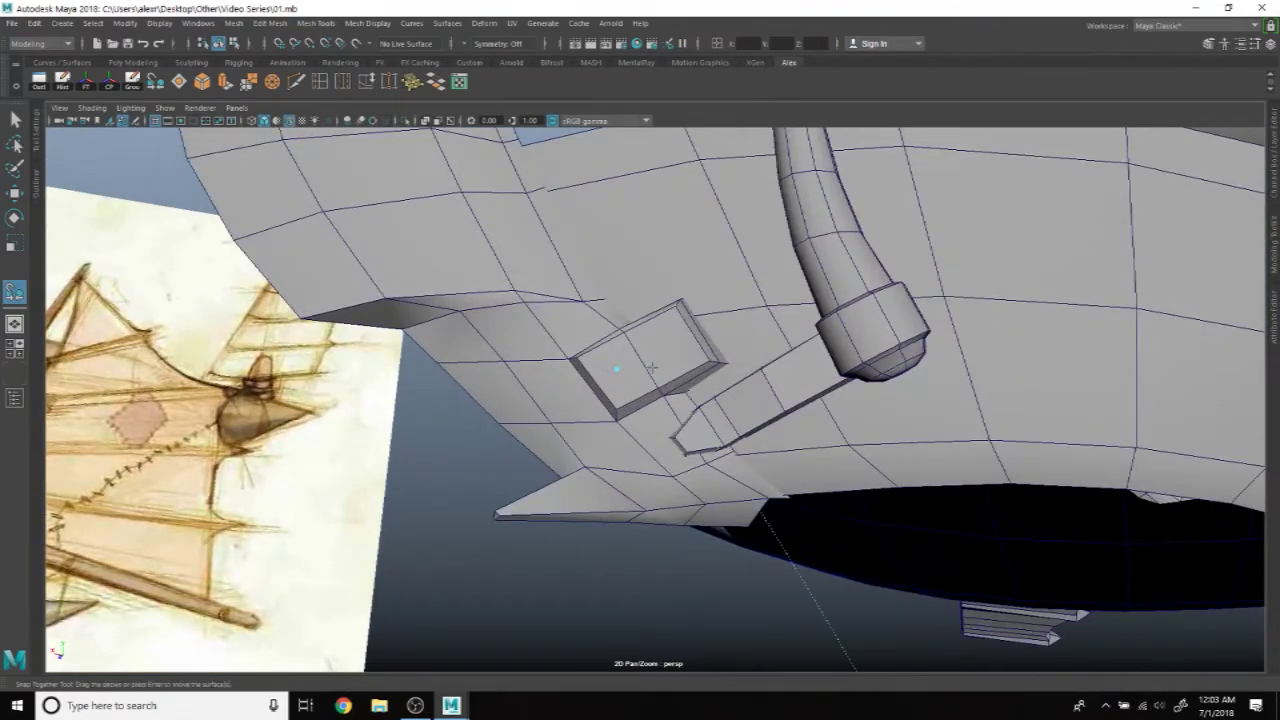
{"action": "left_click_drag", "start_coordinate": [627, 369], "coordinate": [560, 300], "text": "alt"}
{"action": "key", "text": "Return"}
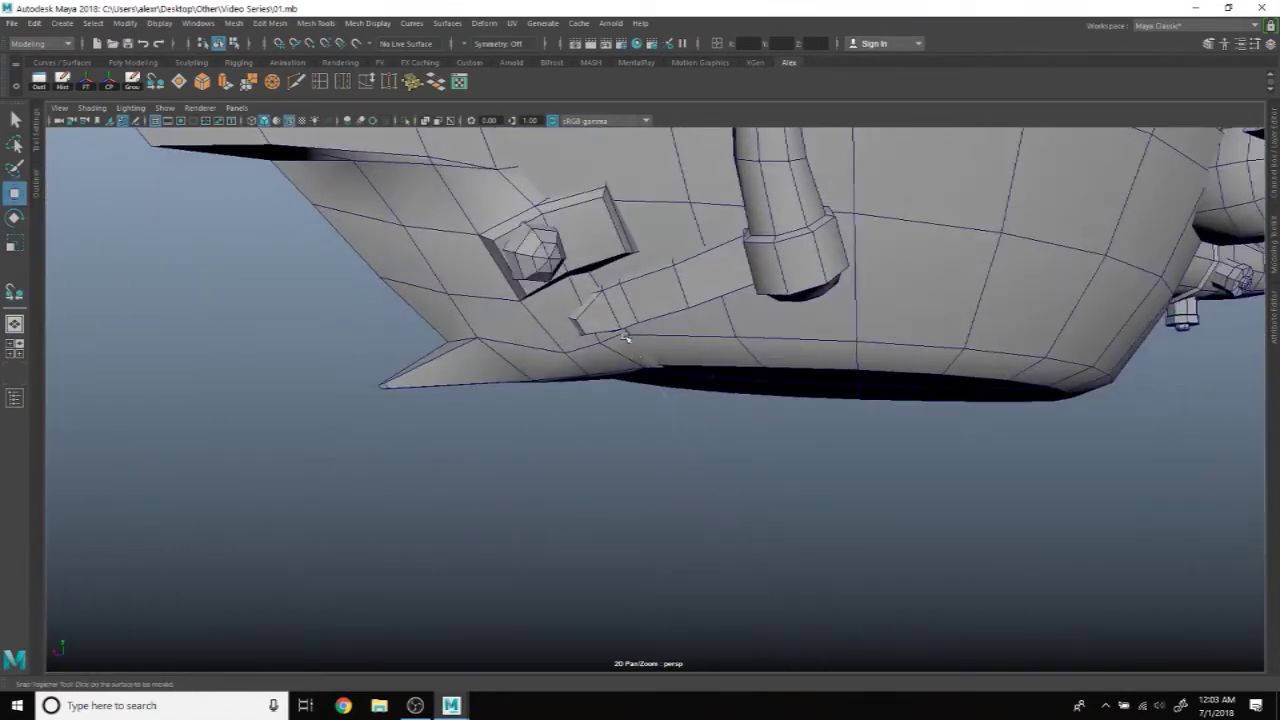
{"action": "key", "text": "w"}
{"action": "mouse_move", "coordinate": [713, 381]}
{"action": "left_mouse_down", "text": "alt"}
{"action": "mouse_move", "coordinate": [723, 418]}
{"action": "mouse_move", "coordinate": [697, 388]}
{"action": "left_mouse_up", "text": "alt"}
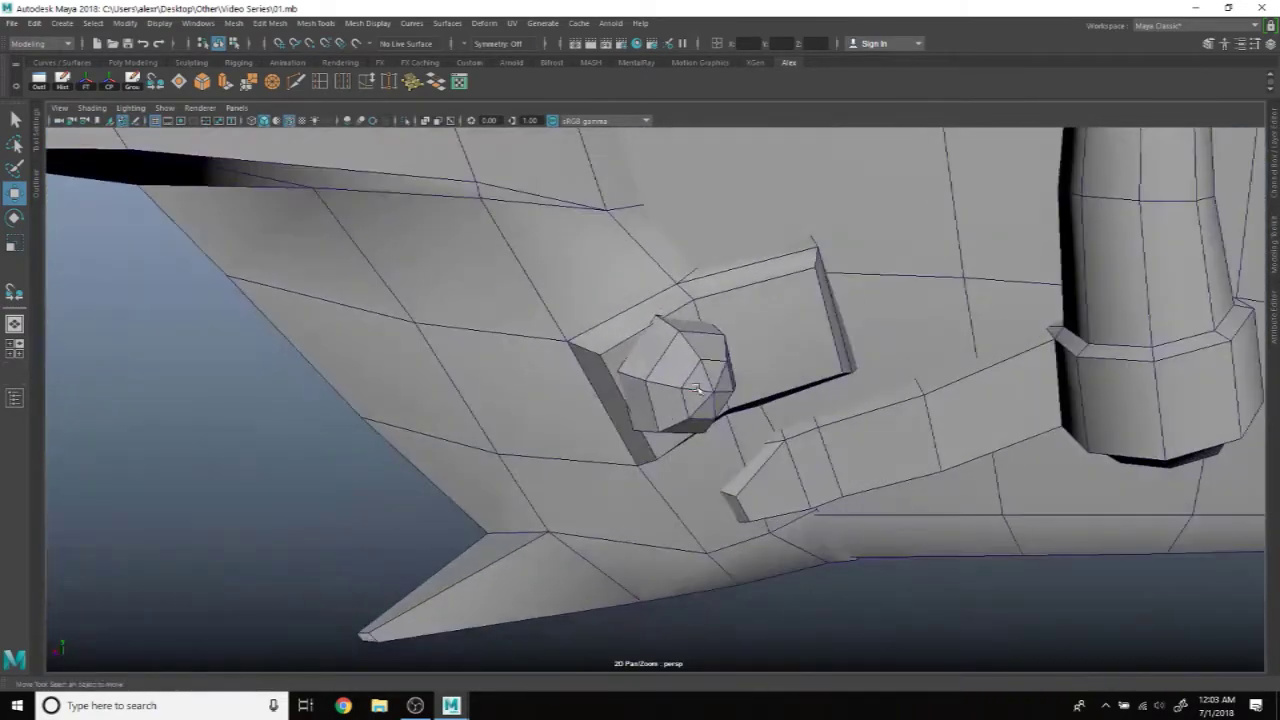
{"action": "left_click", "coordinate": [697, 388]}
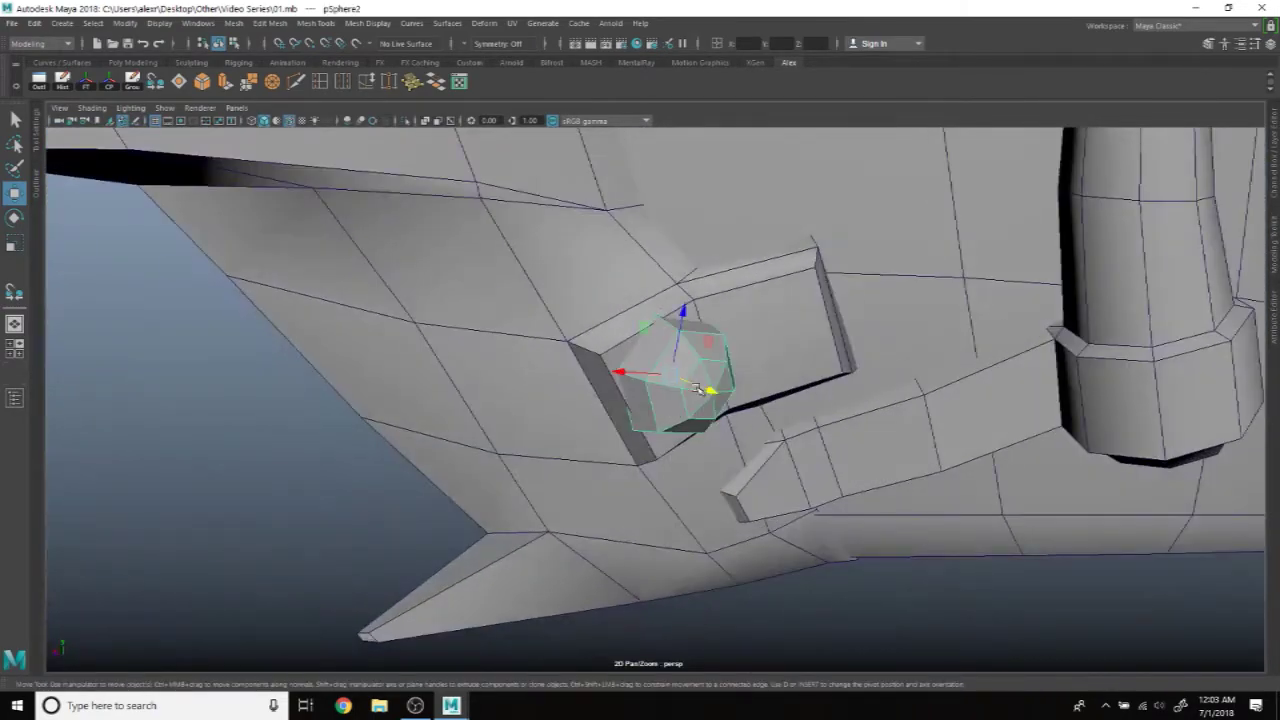
Step: Rotate the bolt head so it sits neatly on the bracket
{"action": "key", "text": "r"}
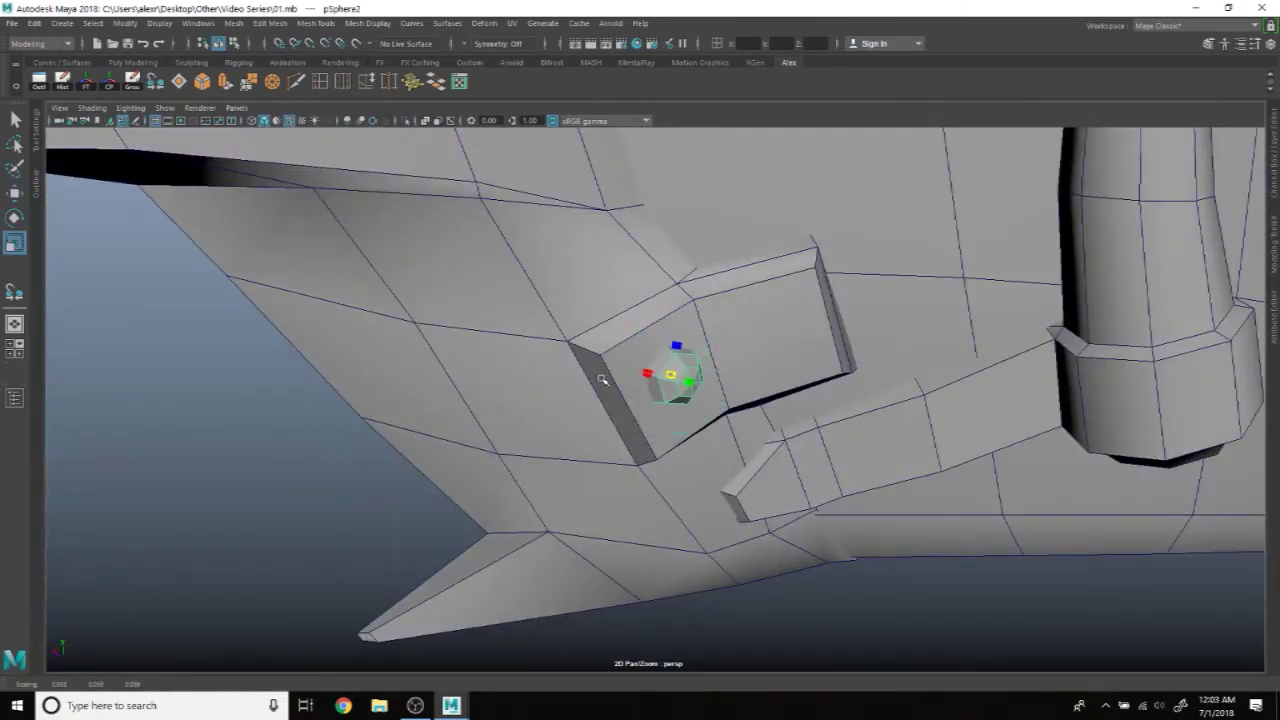
{"action": "key", "text": "e"}
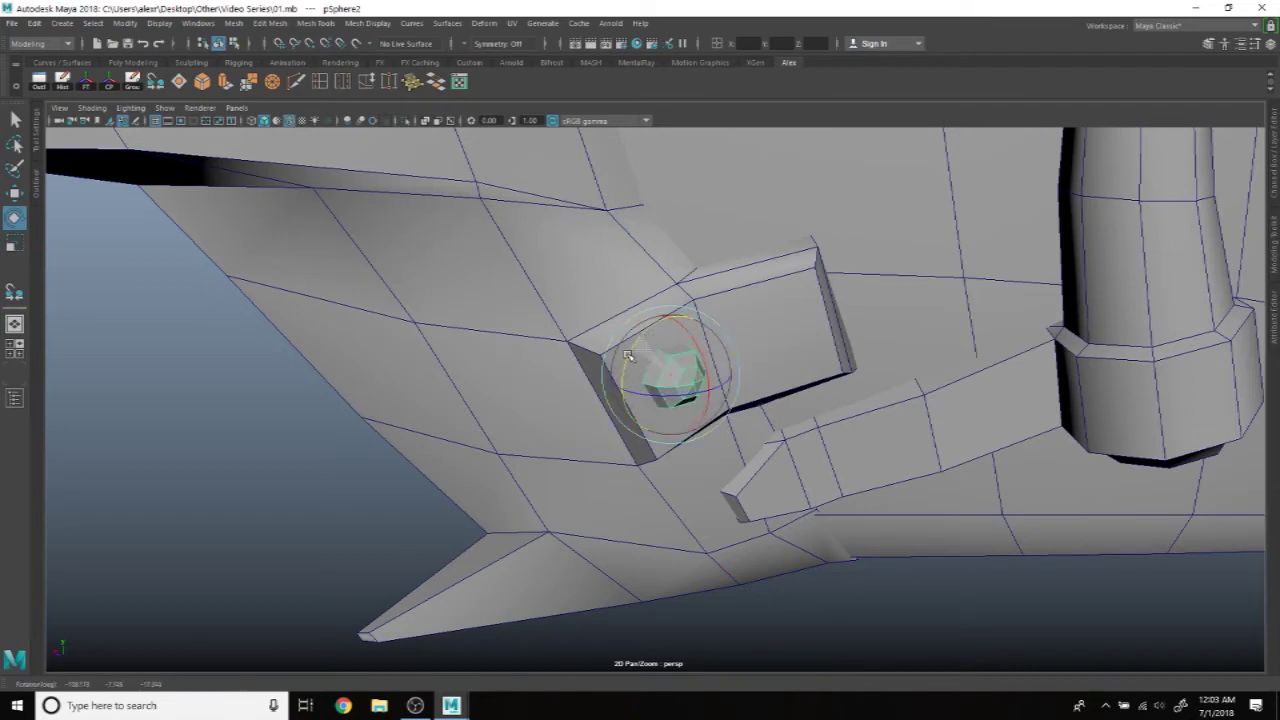
{"action": "mouse_move", "coordinate": [620, 372]}
{"action": "left_mouse_down", "text": "alt"}
{"action": "mouse_move", "coordinate": [921, 570]}
{"action": "mouse_move", "coordinate": [732, 466]}
{"action": "left_mouse_up", "text": "alt"}
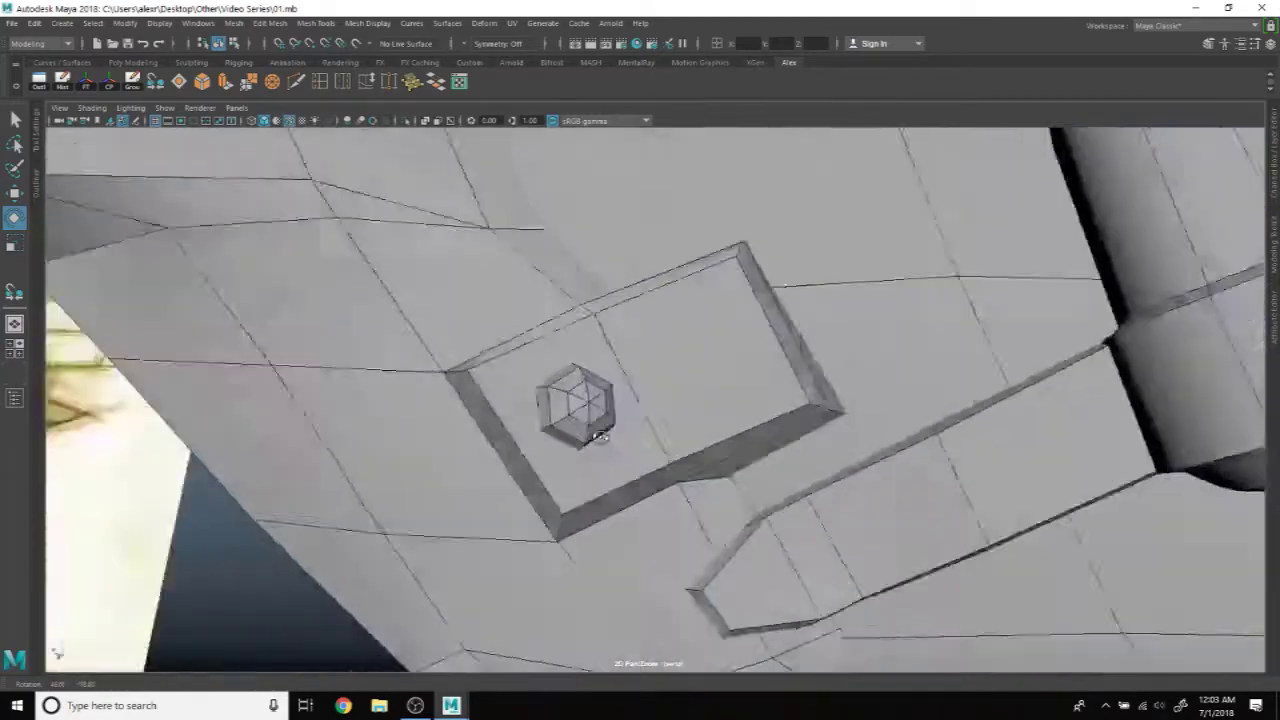
{"action": "mouse_move", "coordinate": [732, 466]}
{"action": "left_mouse_down", "text": "alt"}
{"action": "mouse_move", "coordinate": [606, 391]}
{"action": "mouse_move", "coordinate": [636, 420]}
{"action": "left_mouse_up", "text": "alt"}
{"action": "scroll", "coordinate": [628, 376], "scroll_direction": "up", "scroll_amount": 2}
Step: Duplicate the bolt and move the copy down-right along the bracket
{"action": "key", "text": "w"}
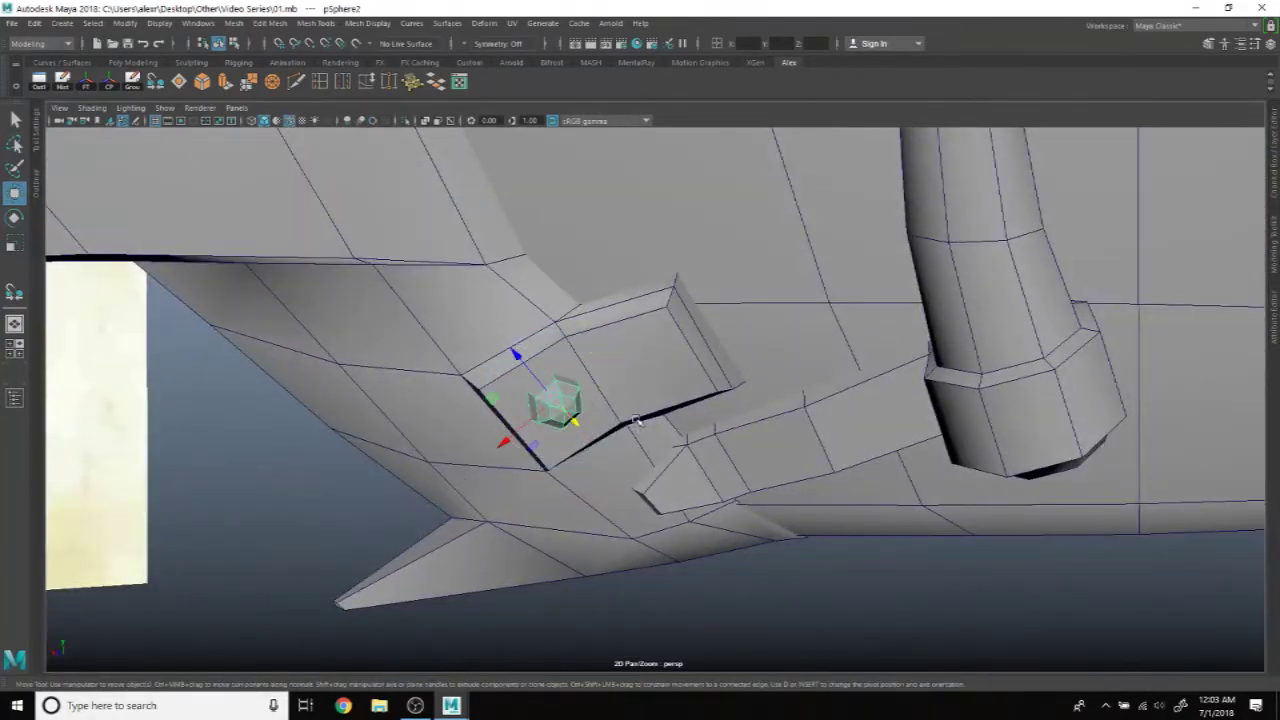
{"action": "scroll", "coordinate": [596, 383], "scroll_direction": "down", "scroll_amount": 10}
{"action": "mouse_move", "coordinate": [700, 580]}
{"action": "left_mouse_down", "text": "alt"}
{"action": "mouse_move", "coordinate": [600, 523]}
{"action": "mouse_move", "coordinate": [676, 524]}
{"action": "left_mouse_up", "text": "alt"}
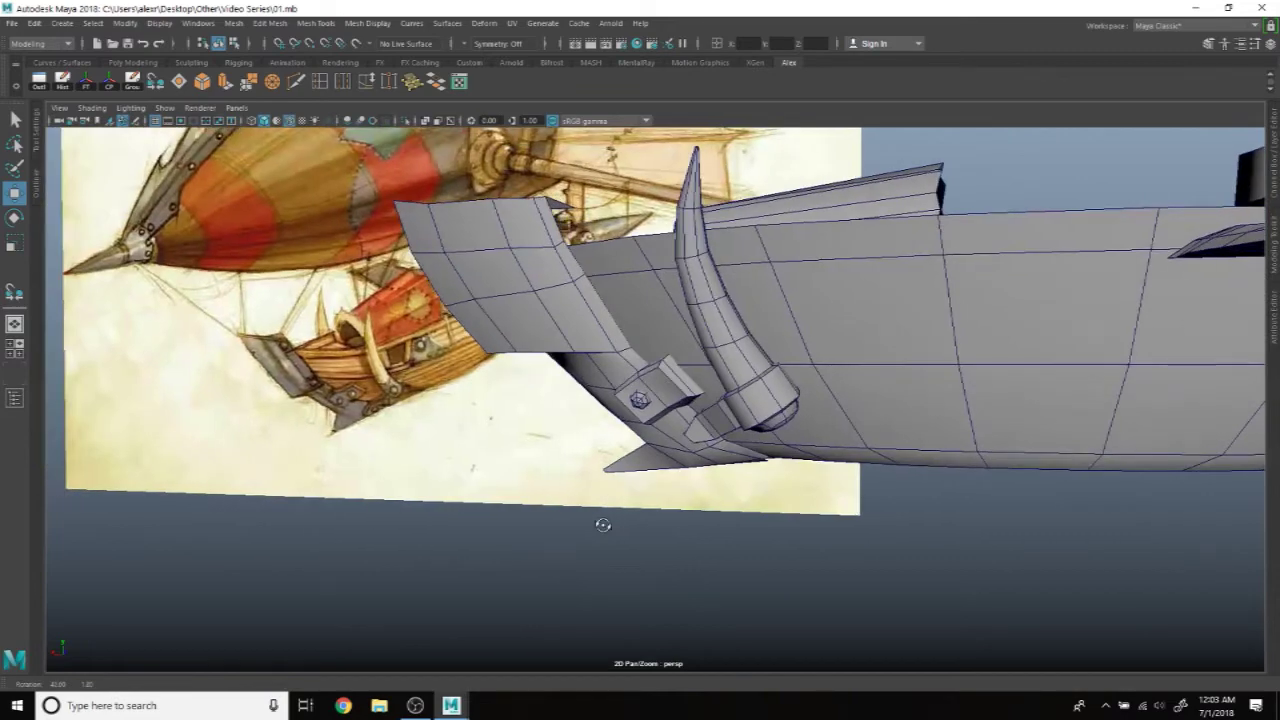
{"action": "scroll", "coordinate": [629, 477], "scroll_direction": "up", "scroll_amount": 5}
{"action": "left_click", "coordinate": [572, 404]}
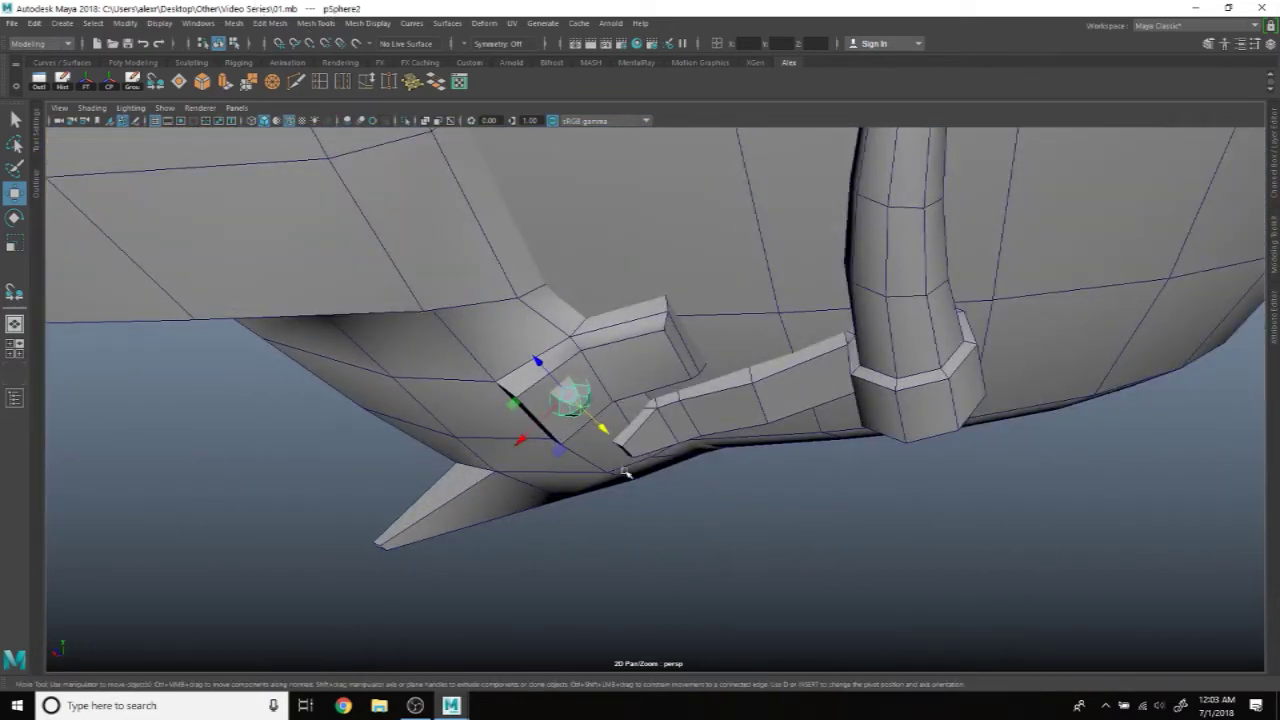
{"action": "mouse_move", "coordinate": [604, 432]}
{"action": "left_mouse_down", "text": "shift"}
{"action": "mouse_move", "coordinate": [645, 472]}
{"action": "mouse_move", "coordinate": [837, 517]}
{"action": "left_mouse_up", "text": "shift"}
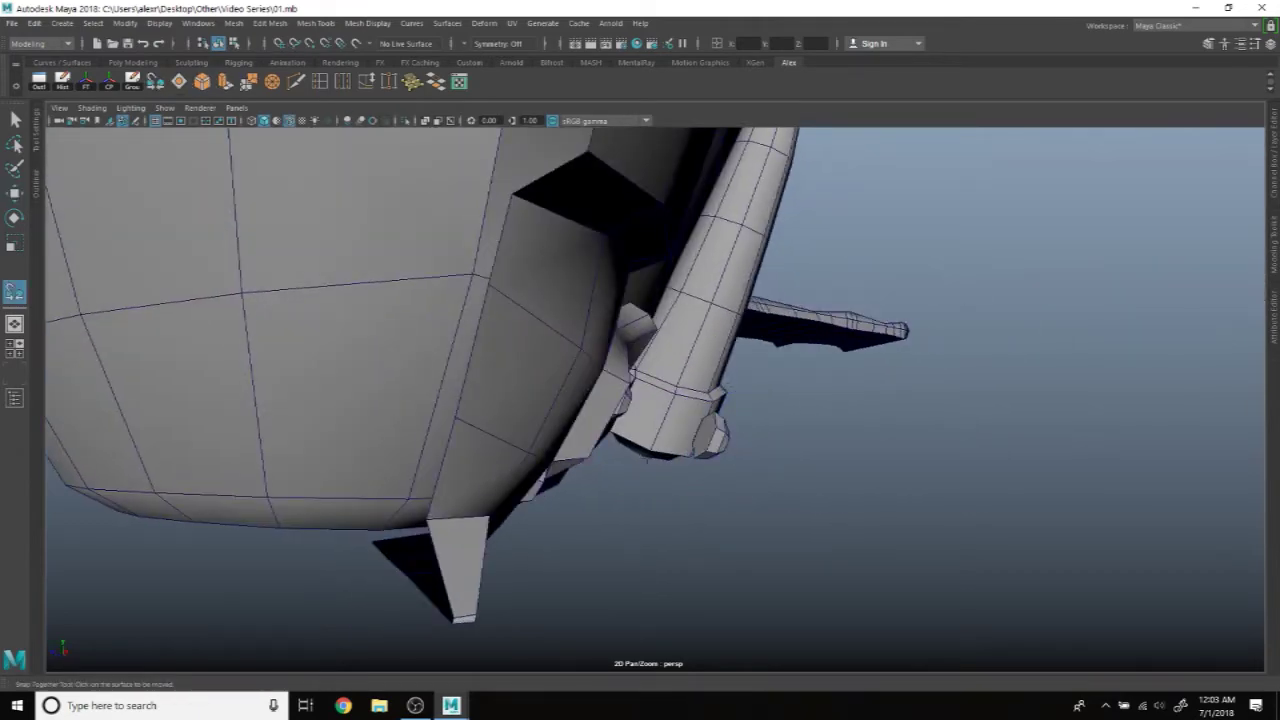
Step: Snap the copied bolt onto the plate below the existing pair and select it
{"action": "left_click_drag", "start_coordinate": [780, 400], "coordinate": [655, 398], "text": "alt"}
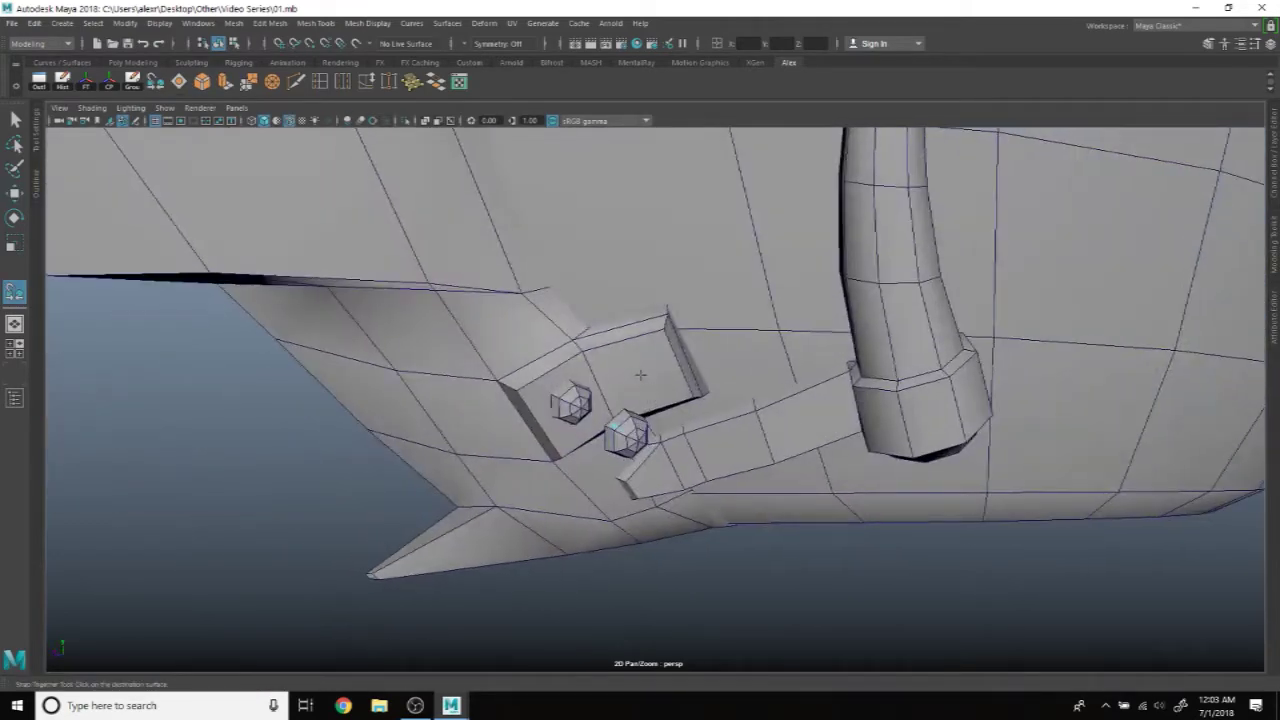
{"action": "key", "text": "Return"}
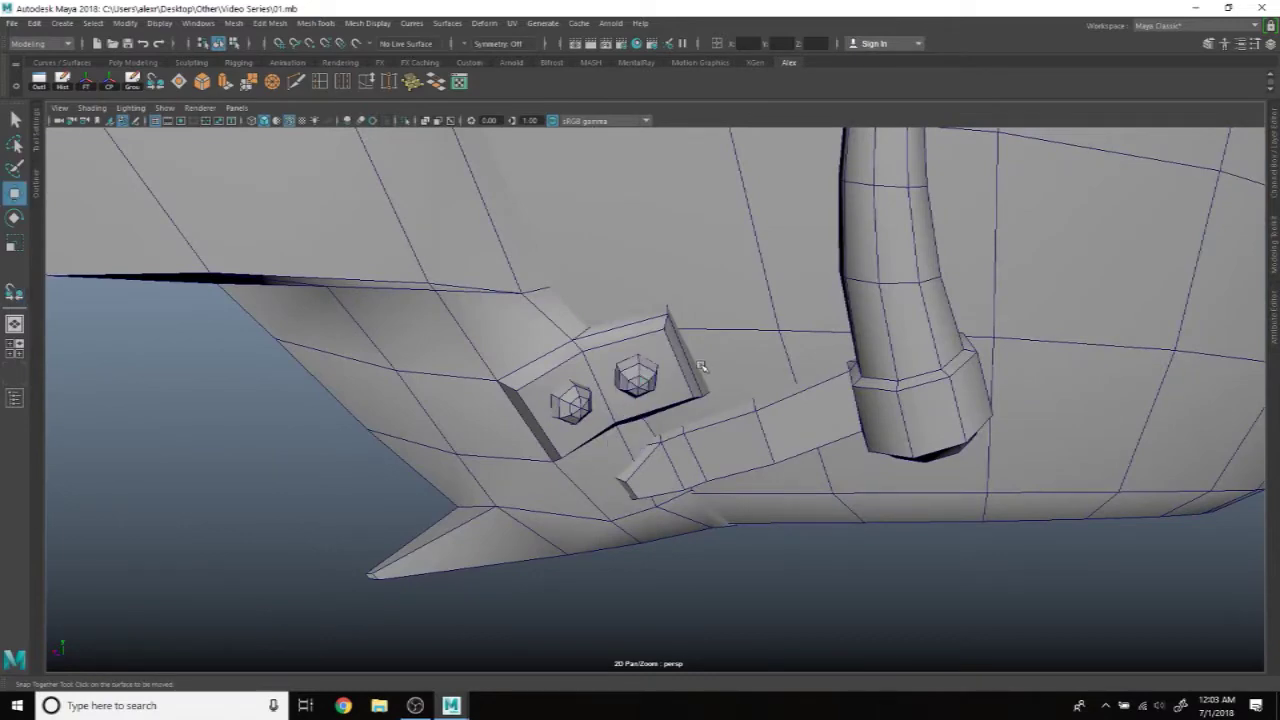
{"action": "left_click_drag", "start_coordinate": [675, 370], "coordinate": [601, 375], "text": "alt"}
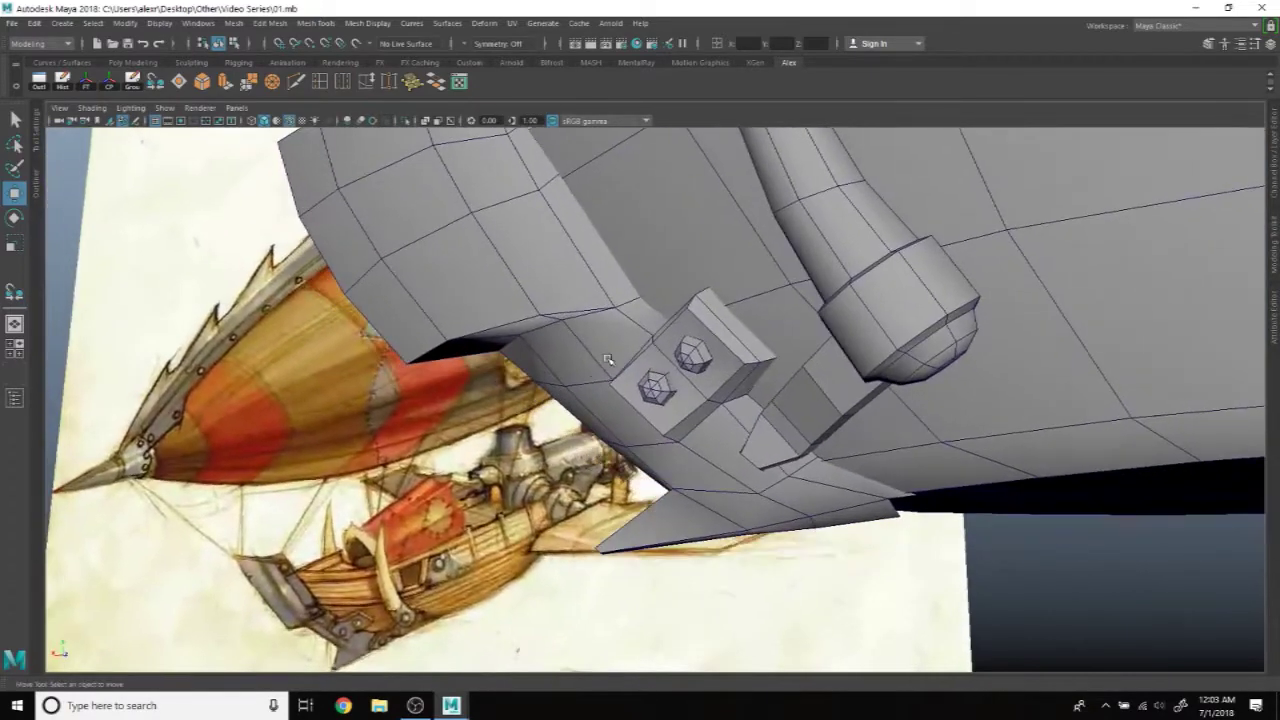
{"action": "mouse_move", "coordinate": [601, 375]}
{"action": "left_mouse_down", "text": "alt"}
{"action": "mouse_move", "coordinate": [658, 408]}
{"action": "mouse_move", "coordinate": [836, 420]}
{"action": "left_mouse_up", "text": "alt"}
{"action": "left_click", "coordinate": [630, 381]}
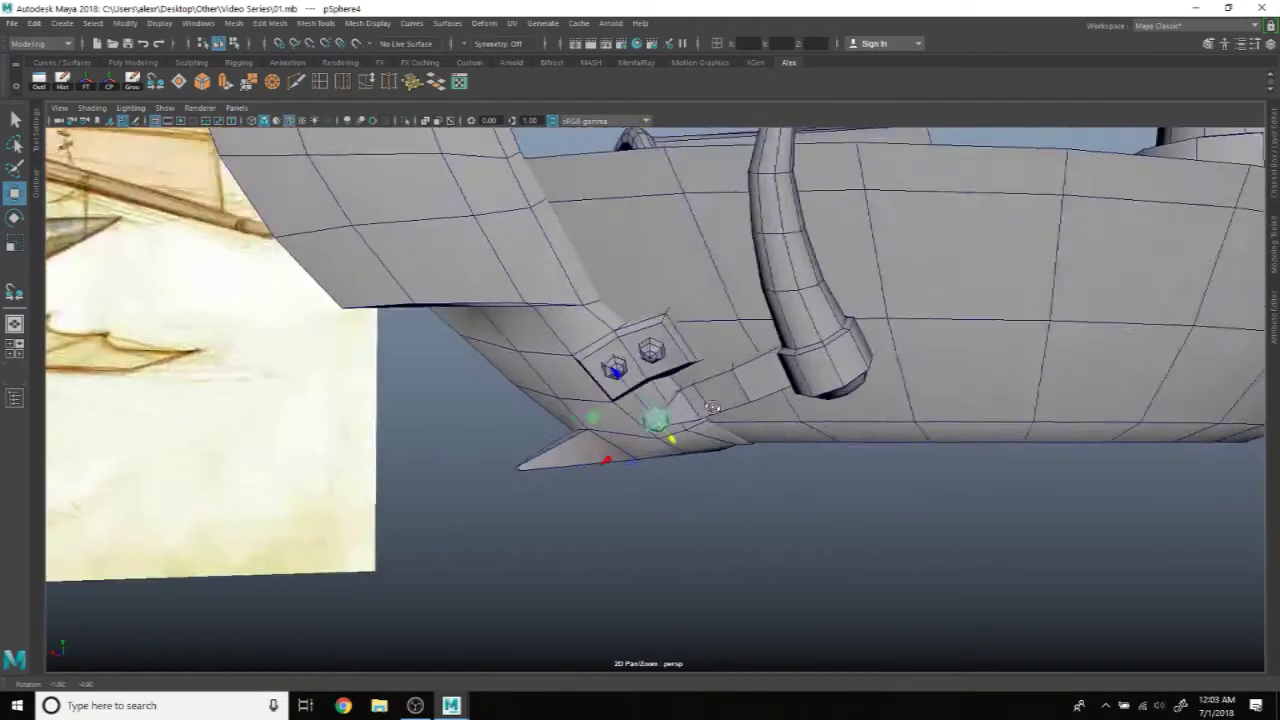
{"action": "scroll", "coordinate": [836, 420], "scroll_direction": "up", "scroll_amount": 3}
{"action": "key", "text": "y"}
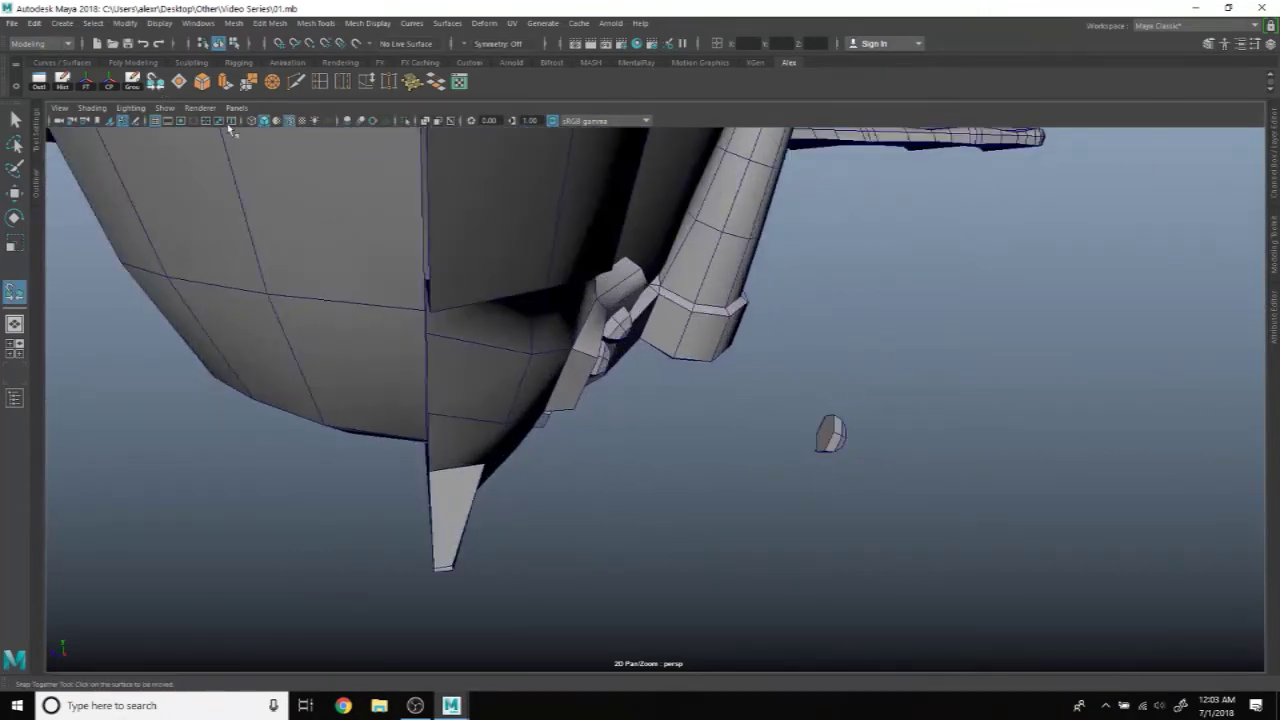
{"action": "left_click_drag", "start_coordinate": [875, 454], "coordinate": [700, 465], "text": "alt"}
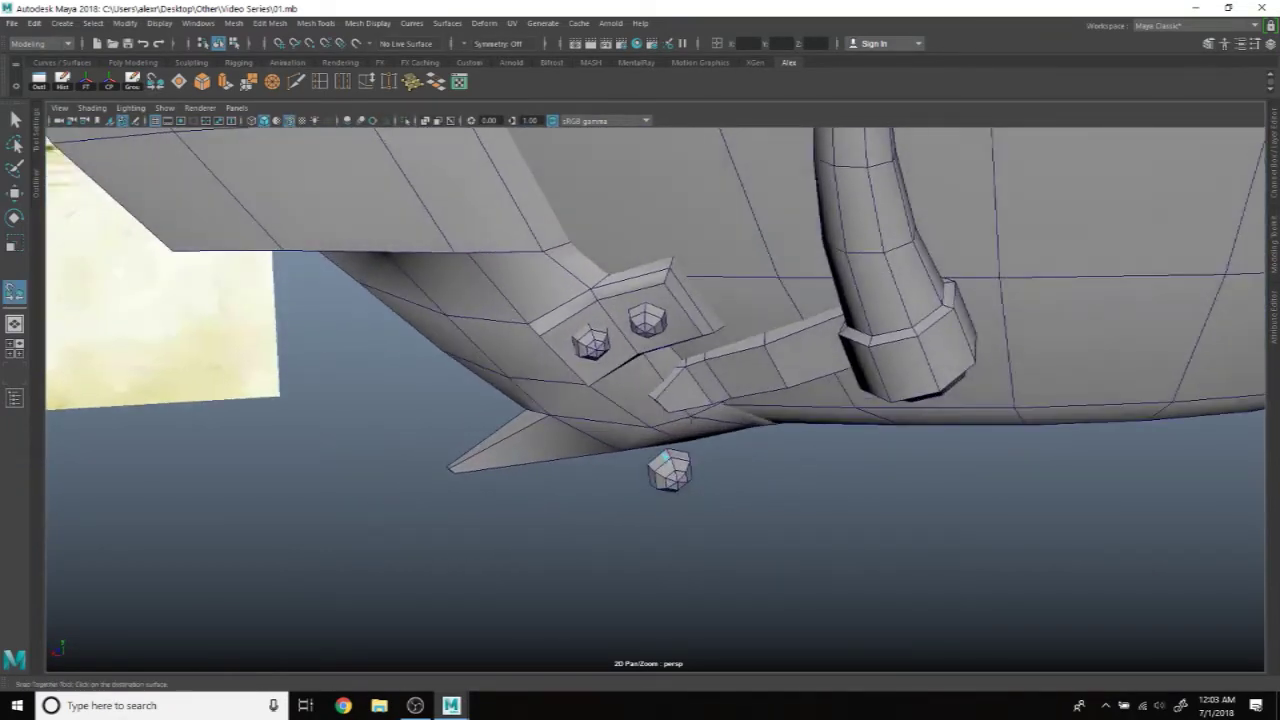
{"action": "left_click", "coordinate": [676, 397]}
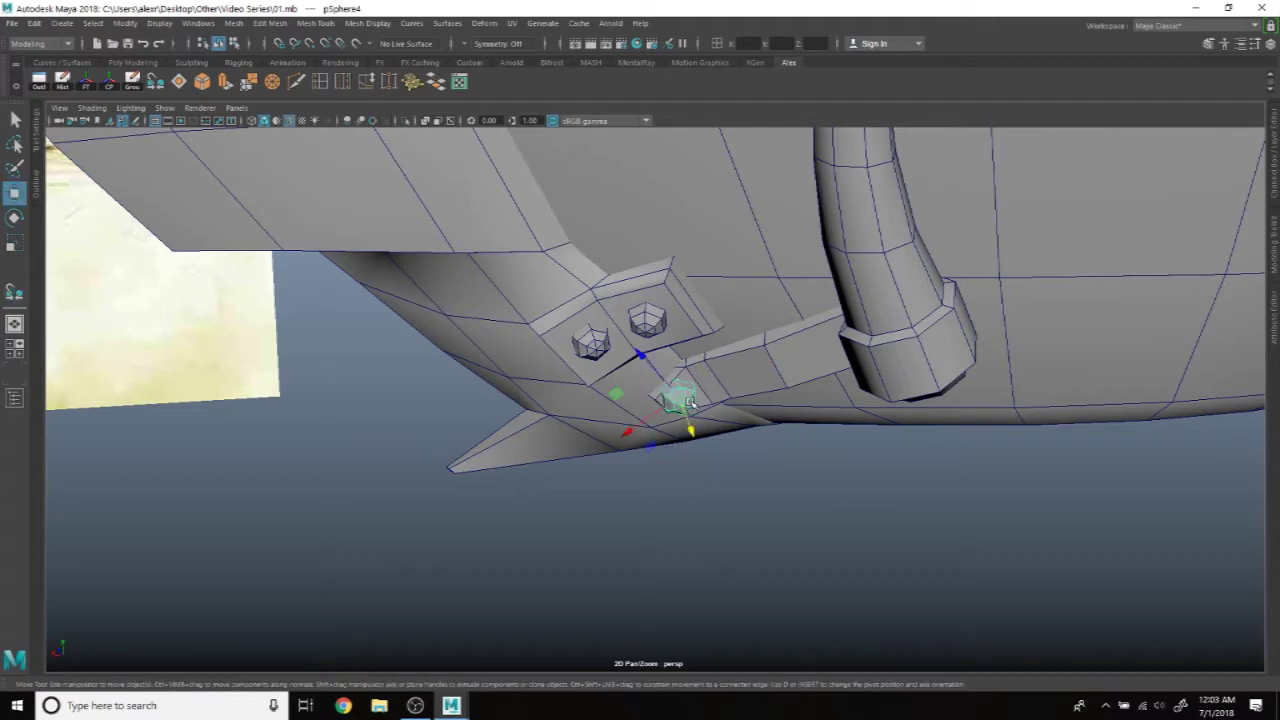
Step: Scale the newly snapped bracket bolt down to a smaller size
{"action": "key", "text": "r"}
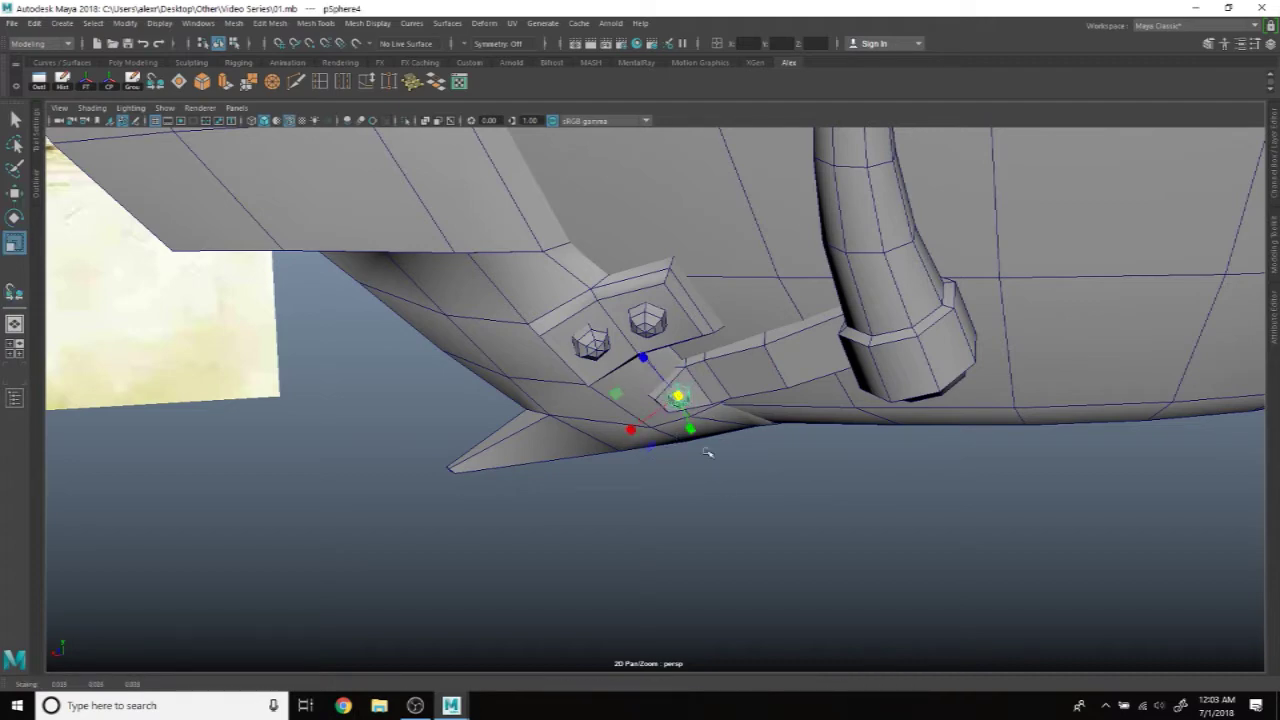
{"action": "scroll", "coordinate": [707, 452], "scroll_direction": "down", "scroll_amount": 5}
{"action": "mouse_move", "coordinate": [723, 491]}
{"action": "left_mouse_down", "text": "alt"}
{"action": "mouse_move", "coordinate": [726, 438]}
{"action": "mouse_move", "coordinate": [656, 451]}
{"action": "left_mouse_up", "text": "alt"}
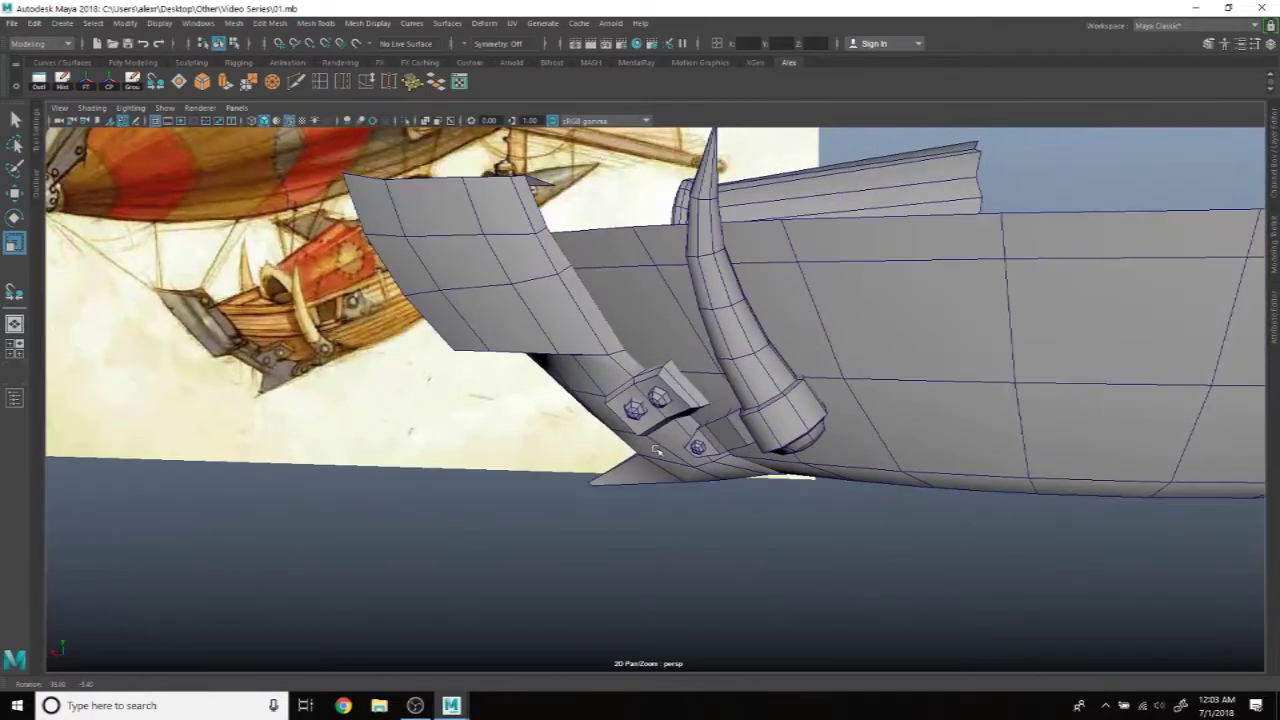
{"action": "scroll", "coordinate": [657, 451], "scroll_direction": "up", "scroll_amount": 2}
{"action": "scroll", "coordinate": [660, 440], "scroll_direction": "down", "scroll_amount": 3}
{"action": "mouse_move", "coordinate": [660, 440]}
{"action": "left_mouse_down", "text": "alt"}
{"action": "mouse_move", "coordinate": [722, 458]}
{"action": "mouse_move", "coordinate": [697, 495]}
{"action": "mouse_move", "coordinate": [762, 526]}
{"action": "left_mouse_up", "text": "alt"}
{"action": "scroll", "coordinate": [722, 458], "scroll_direction": "up", "scroll_amount": 3}
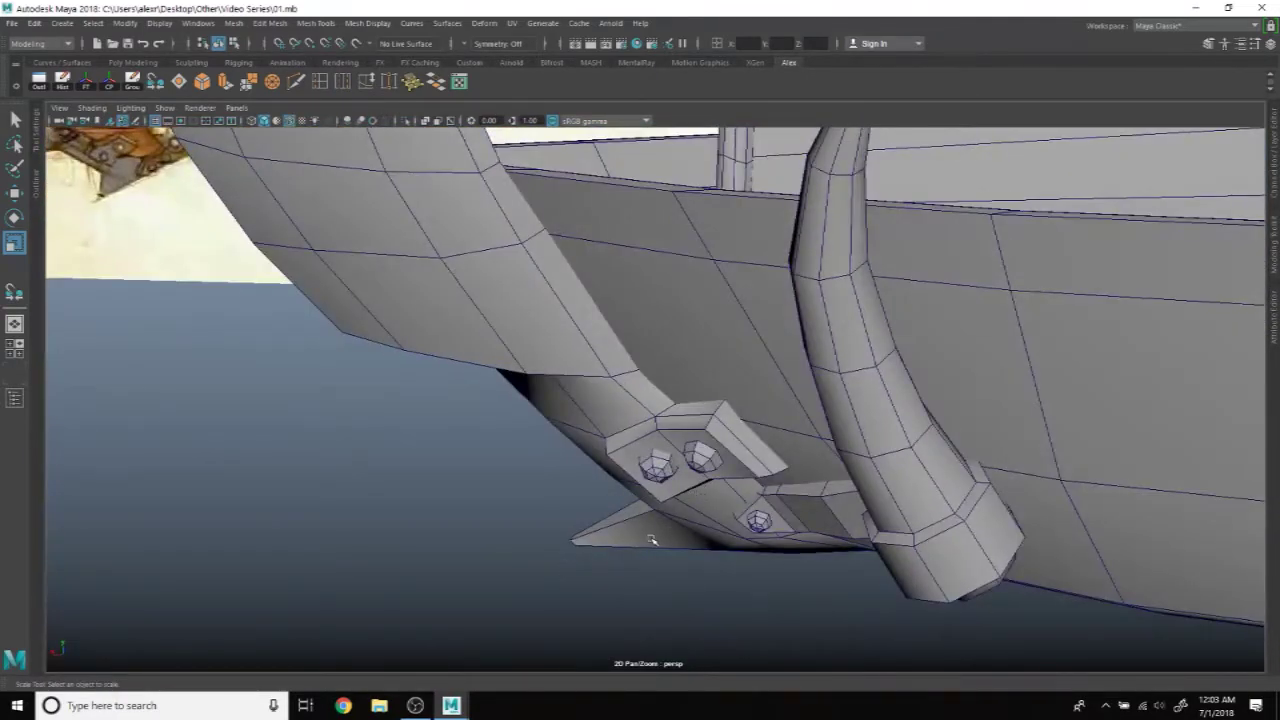
{"action": "scroll", "coordinate": [651, 540], "scroll_direction": "down", "scroll_amount": 3}
{"action": "scroll", "coordinate": [762, 526], "scroll_direction": "up", "scroll_amount": 3}
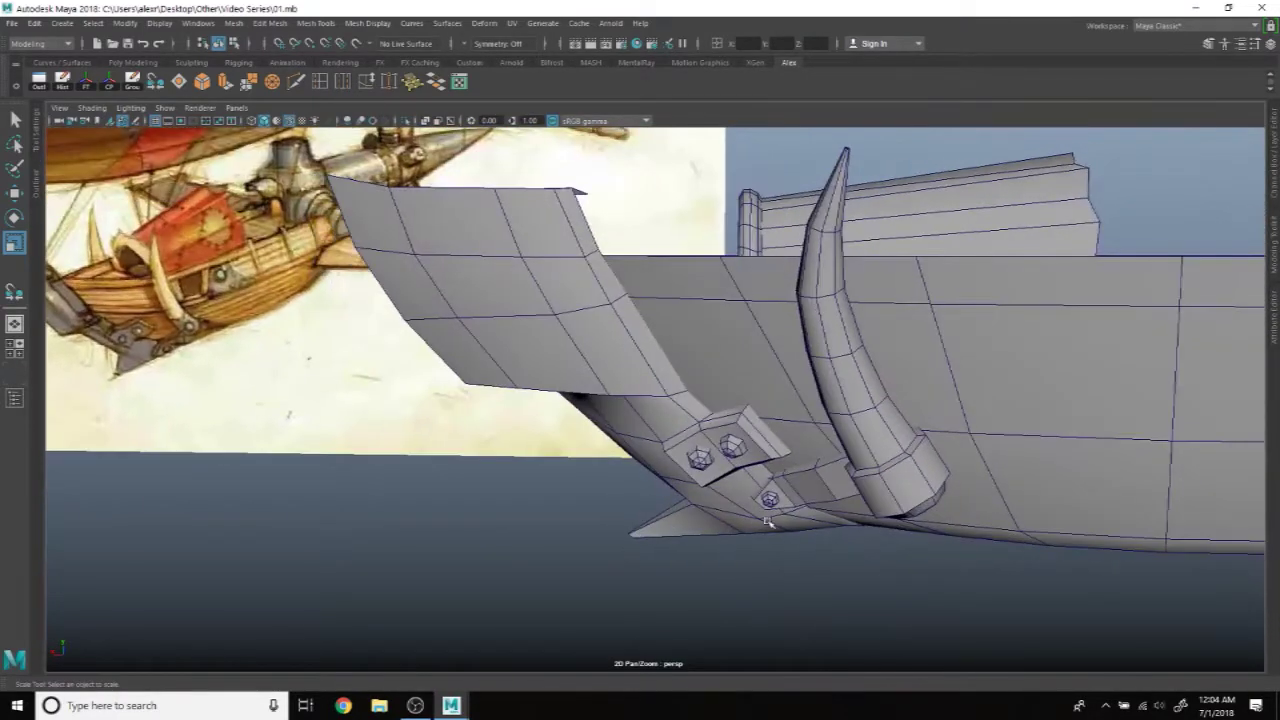
Step: Duplicate the bolt on top of the side panel and move the copy aside
{"action": "left_click", "coordinate": [704, 460]}
{"action": "mouse_move", "coordinate": [704, 460]}
{"action": "left_mouse_down", "text": "alt"}
{"action": "mouse_move", "coordinate": [712, 560]}
{"action": "mouse_move", "coordinate": [920, 524]}
{"action": "mouse_move", "coordinate": [803, 437]}
{"action": "left_mouse_up", "text": "alt"}
{"action": "key", "text": "w"}
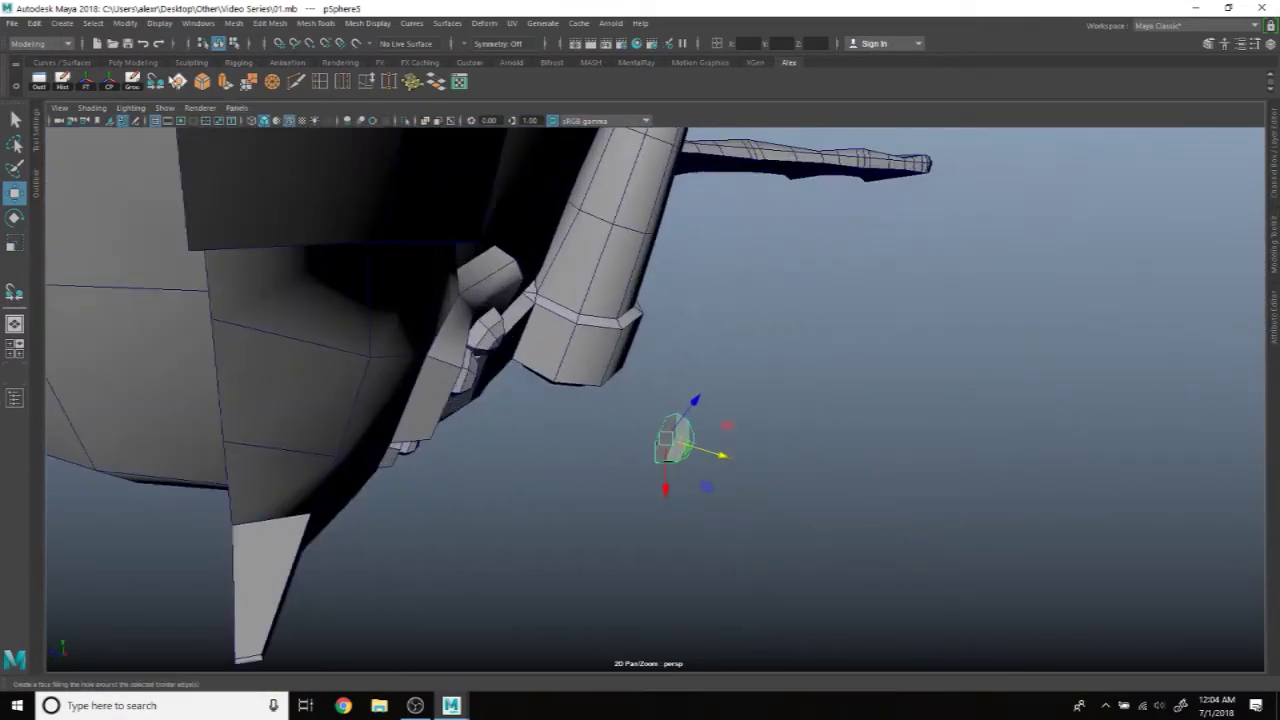
{"action": "mouse_move", "coordinate": [665, 435]}
{"action": "left_mouse_down", "text": "alt"}
{"action": "mouse_move", "coordinate": [789, 434]}
{"action": "mouse_move", "coordinate": [578, 448]}
{"action": "mouse_move", "coordinate": [580, 370]}
{"action": "left_mouse_up", "text": "alt"}
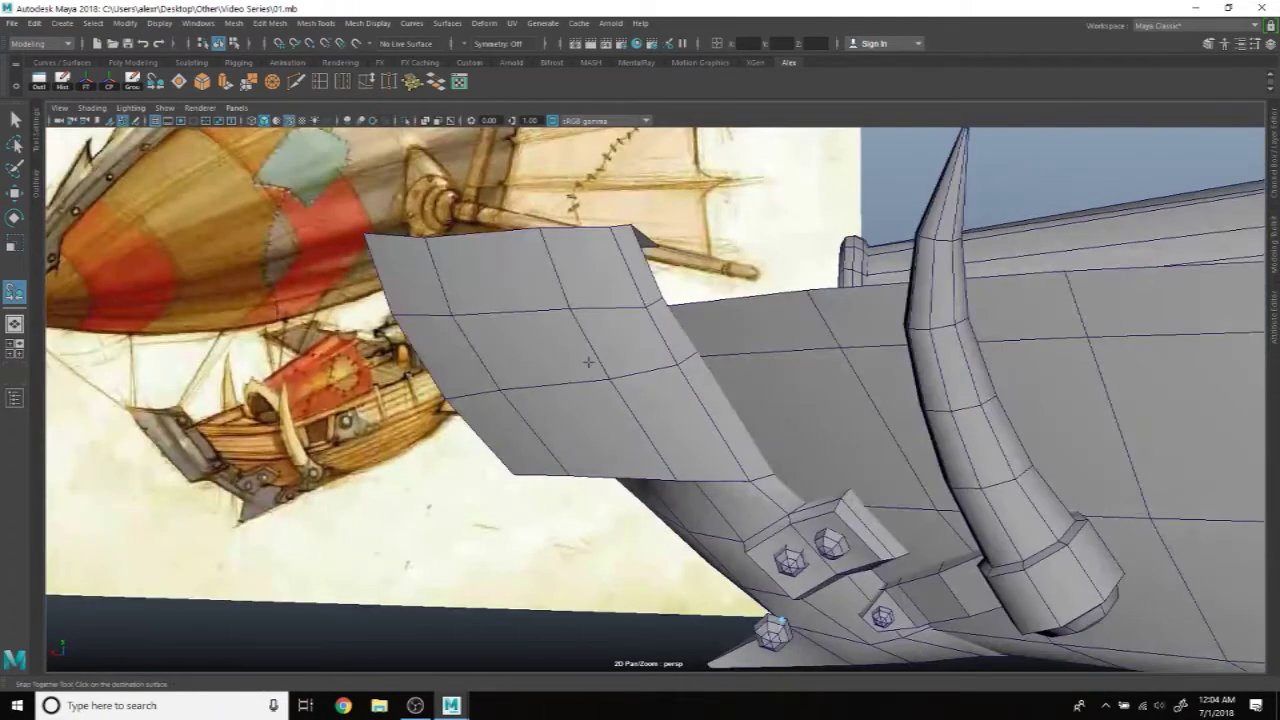
{"action": "mouse_move", "coordinate": [603, 286]}
{"action": "left_mouse_down", "text": "alt"}
{"action": "mouse_move", "coordinate": [651, 314]}
{"action": "mouse_move", "coordinate": [623, 337]}
{"action": "mouse_move", "coordinate": [640, 320]}
{"action": "mouse_move", "coordinate": [737, 463]}
{"action": "mouse_move", "coordinate": [618, 331]}
{"action": "left_mouse_up", "text": "alt"}
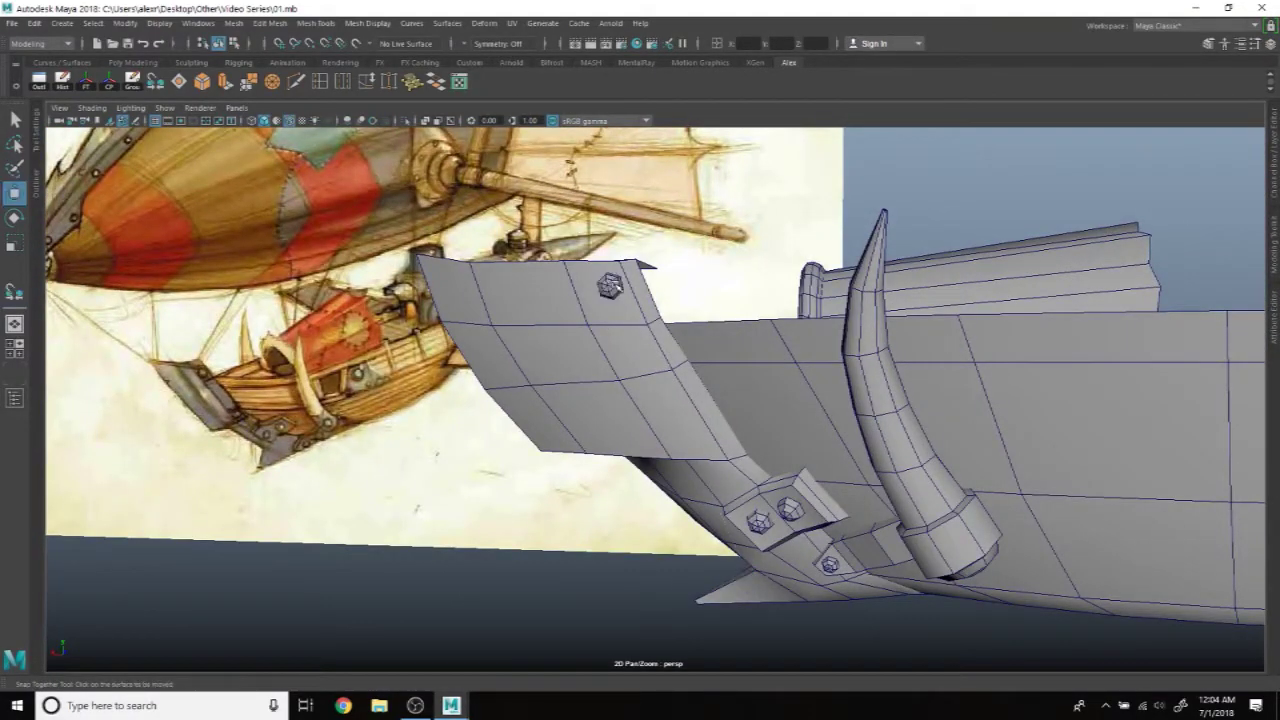
{"action": "left_click", "coordinate": [612, 288]}
{"action": "left_click_drag", "start_coordinate": [638, 330], "coordinate": [621, 300], "text": "alt"}
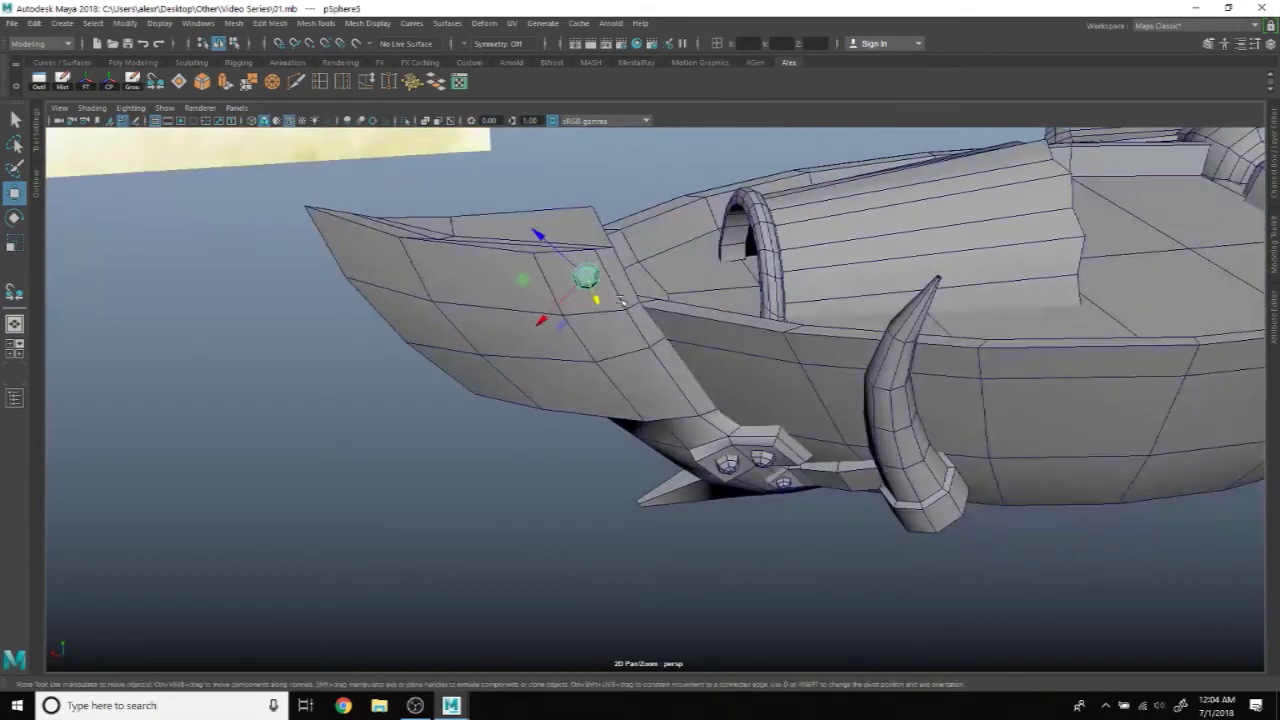
{"action": "key", "text": "ctrl+d"}
{"action": "left_click_drag", "start_coordinate": [535, 290], "coordinate": [530, 320]}
{"action": "mouse_move", "coordinate": [630, 488]}
{"action": "left_mouse_down", "text": "alt"}
{"action": "mouse_move", "coordinate": [620, 470]}
{"action": "mouse_move", "coordinate": [800, 463]}
{"action": "mouse_move", "coordinate": [898, 424]}
{"action": "left_mouse_up", "text": "alt"}
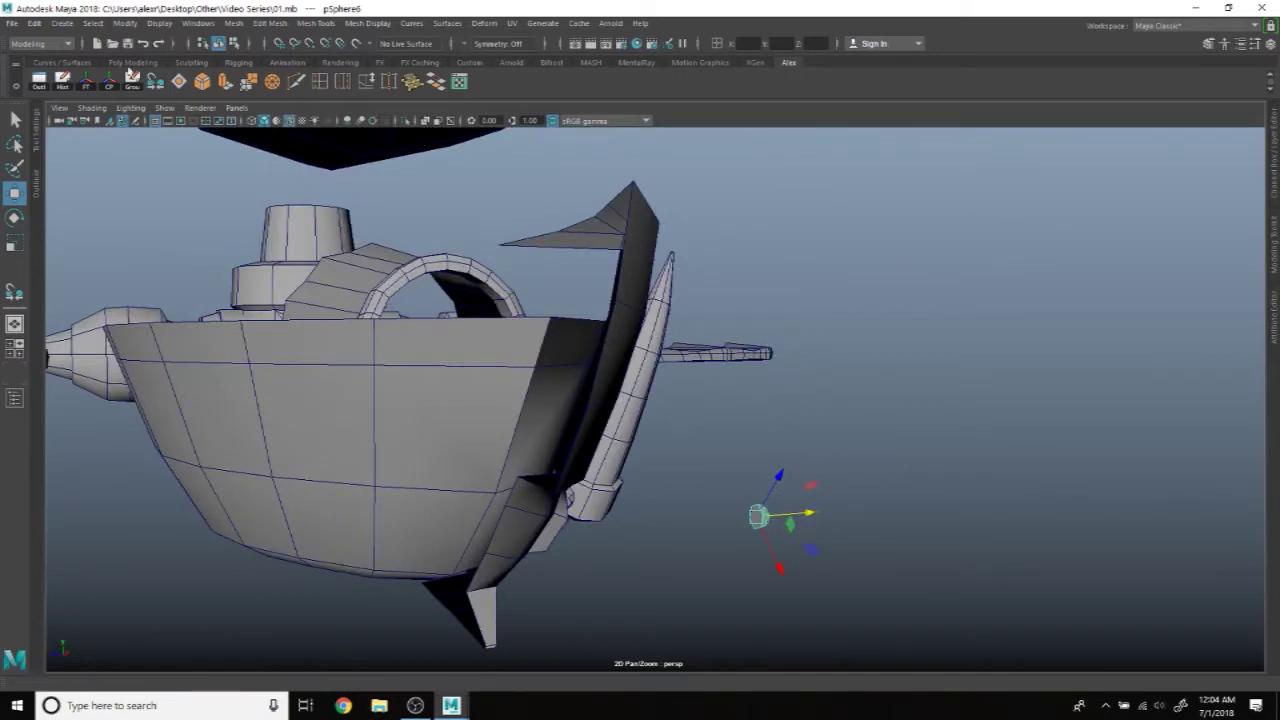
Step: Snap a bolt onto the pipe end with the Snap Together Tool
{"action": "left_click", "coordinate": [156, 81]}
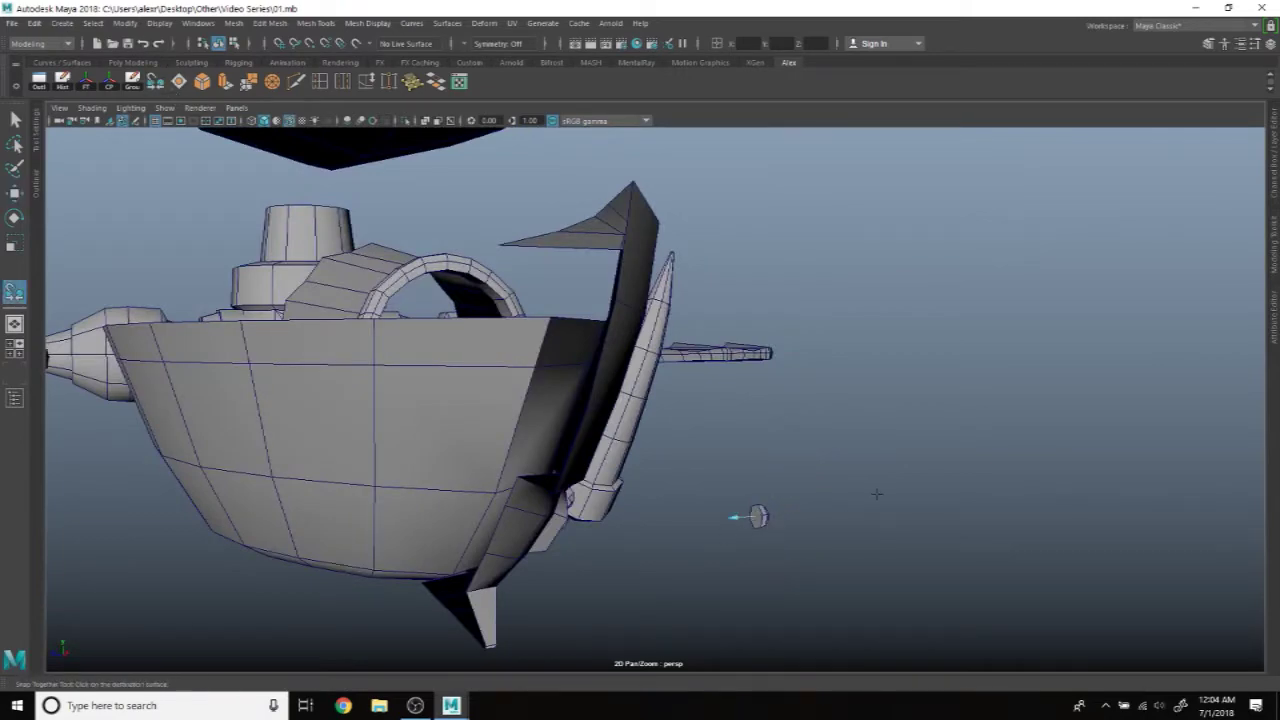
{"action": "left_click_drag", "start_coordinate": [877, 493], "coordinate": [668, 494], "text": "alt"}
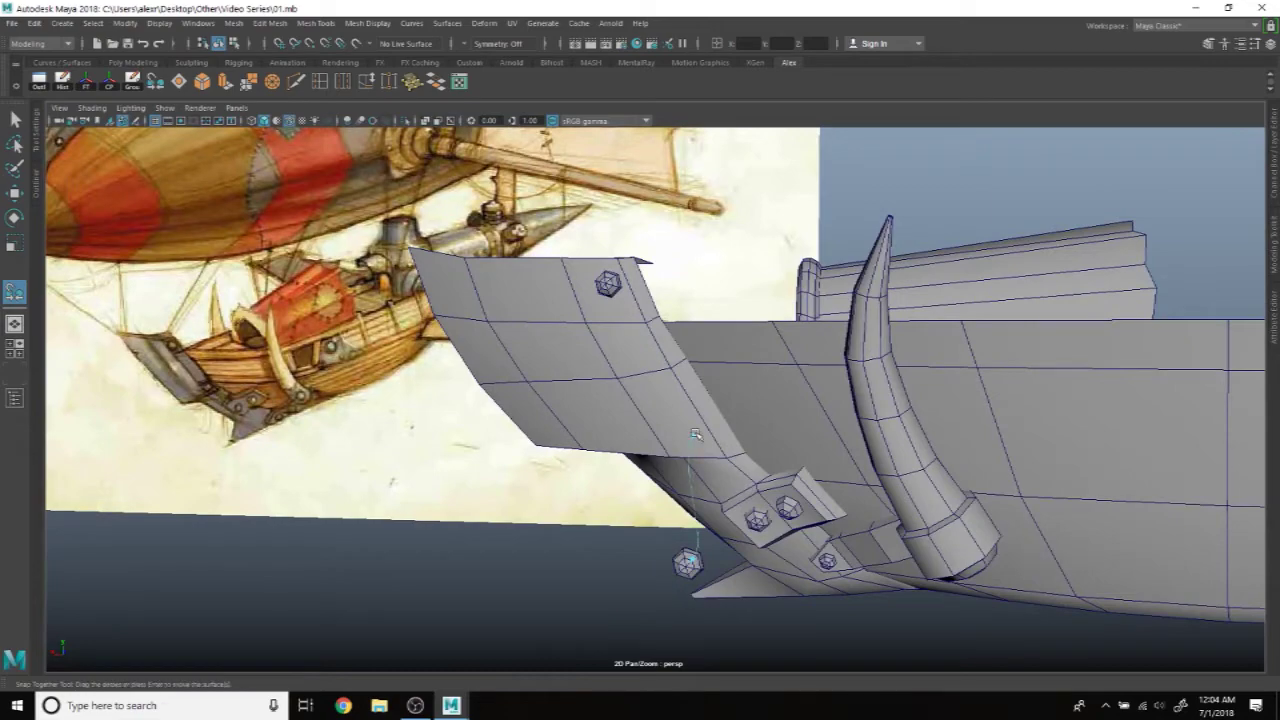
{"action": "scroll", "coordinate": [671, 537], "scroll_direction": "down", "scroll_amount": 4}
{"action": "scroll", "coordinate": [677, 543], "scroll_direction": "down", "scroll_amount": 3}
{"action": "mouse_move", "coordinate": [677, 543]}
{"action": "left_mouse_down", "text": "alt"}
{"action": "mouse_move", "coordinate": [771, 537]}
{"action": "mouse_move", "coordinate": [732, 524]}
{"action": "mouse_move", "coordinate": [754, 534]}
{"action": "left_mouse_up", "text": "alt"}
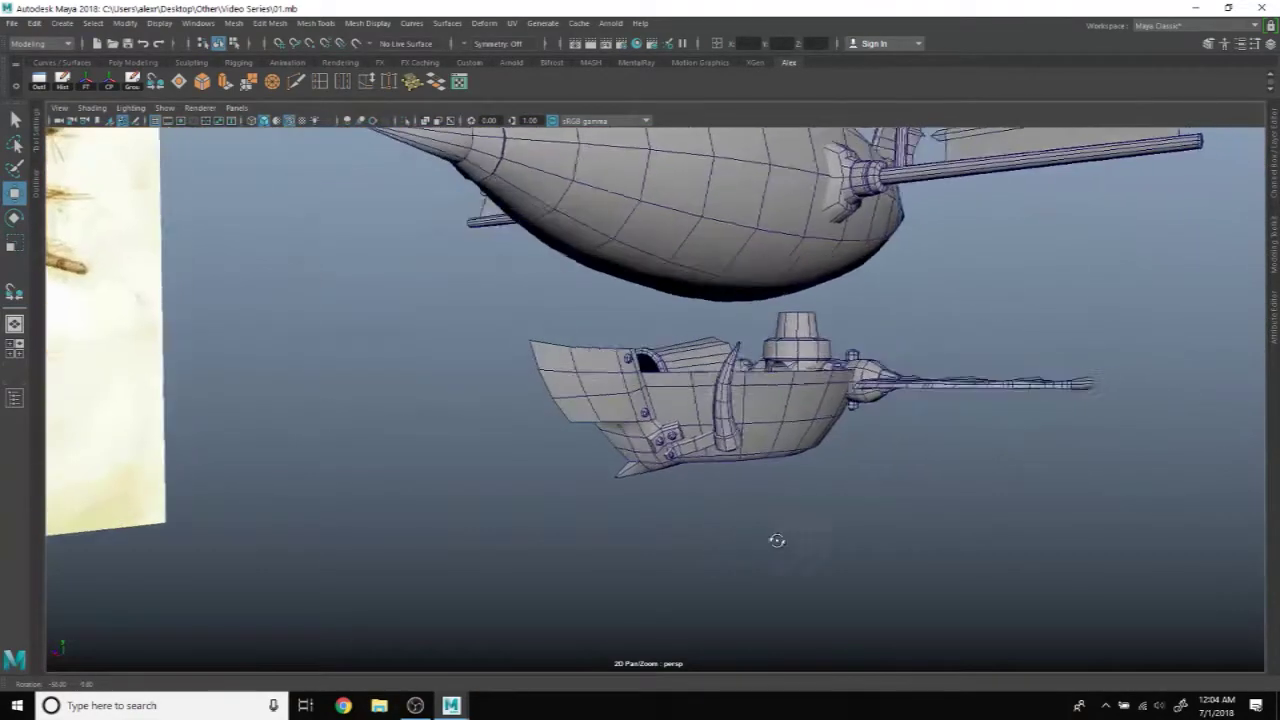
{"action": "scroll", "coordinate": [754, 534], "scroll_direction": "up", "scroll_amount": 3}
{"action": "scroll", "coordinate": [680, 505], "scroll_direction": "up", "scroll_amount": 3}
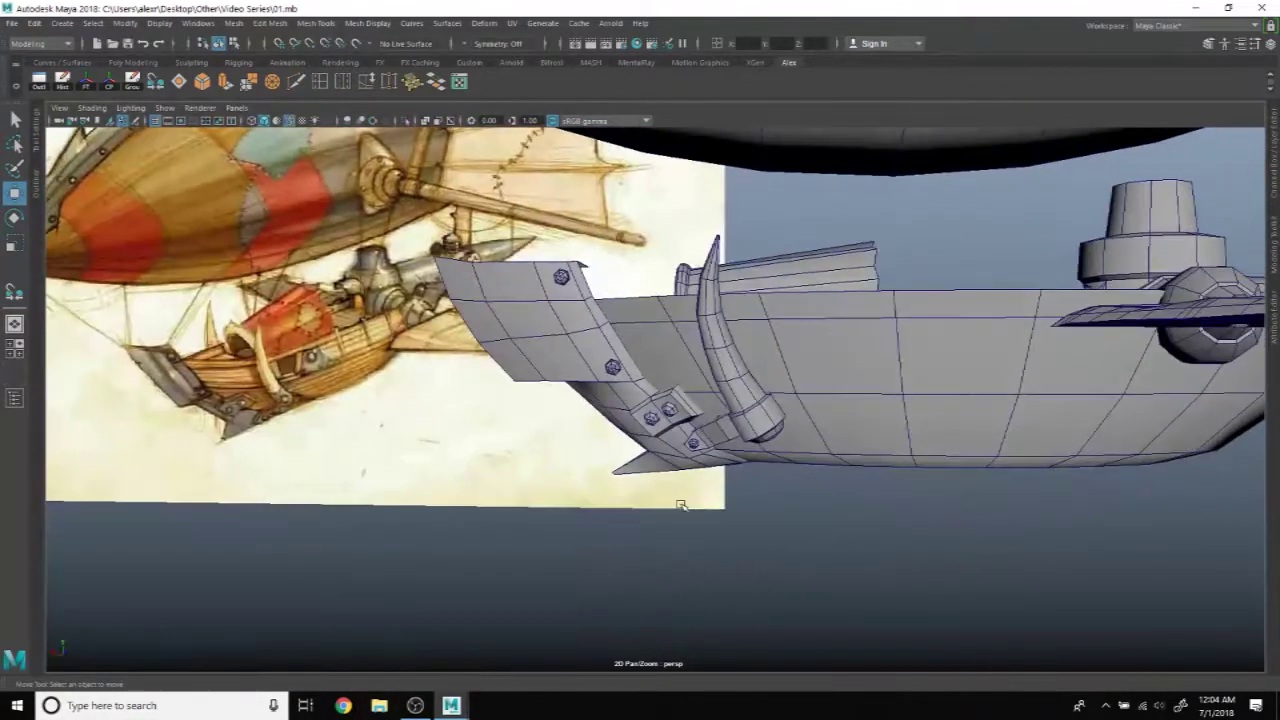
{"action": "scroll", "coordinate": [640, 465], "scroll_direction": "up", "scroll_amount": 2}
{"action": "scroll", "coordinate": [691, 458], "scroll_direction": "up", "scroll_amount": 3}
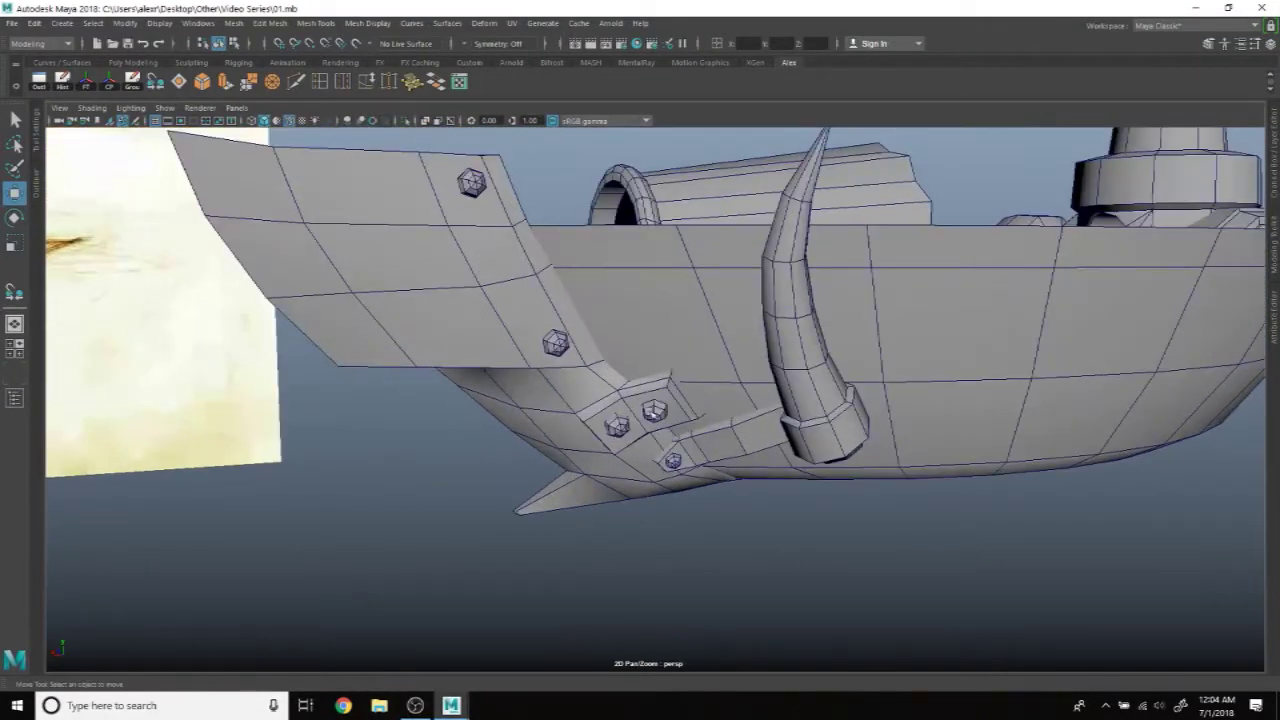
{"action": "left_click", "coordinate": [654, 410]}
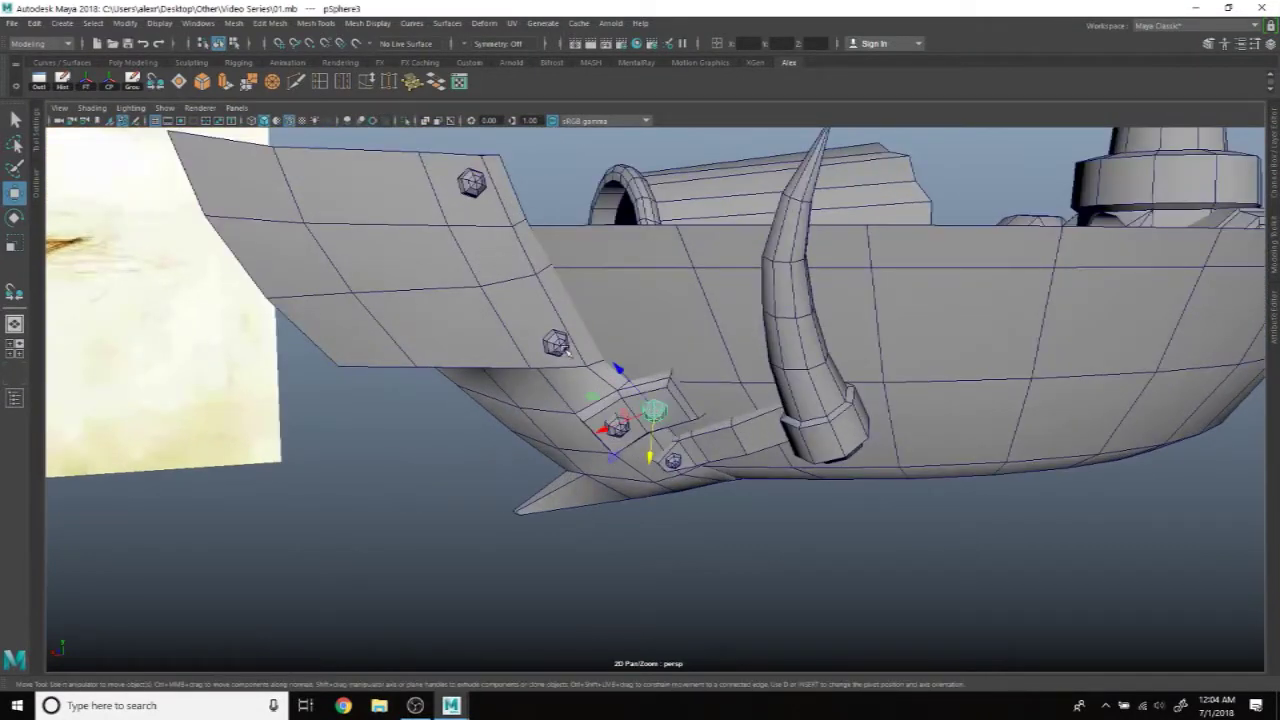
{"action": "mouse_move", "coordinate": [557, 337]}
{"action": "left_mouse_down", "text": "alt"}
{"action": "mouse_move", "coordinate": [820, 510]}
{"action": "mouse_move", "coordinate": [900, 508]}
{"action": "mouse_move", "coordinate": [1000, 480]}
{"action": "mouse_move", "coordinate": [188, 117]}
{"action": "left_mouse_up", "text": "alt"}
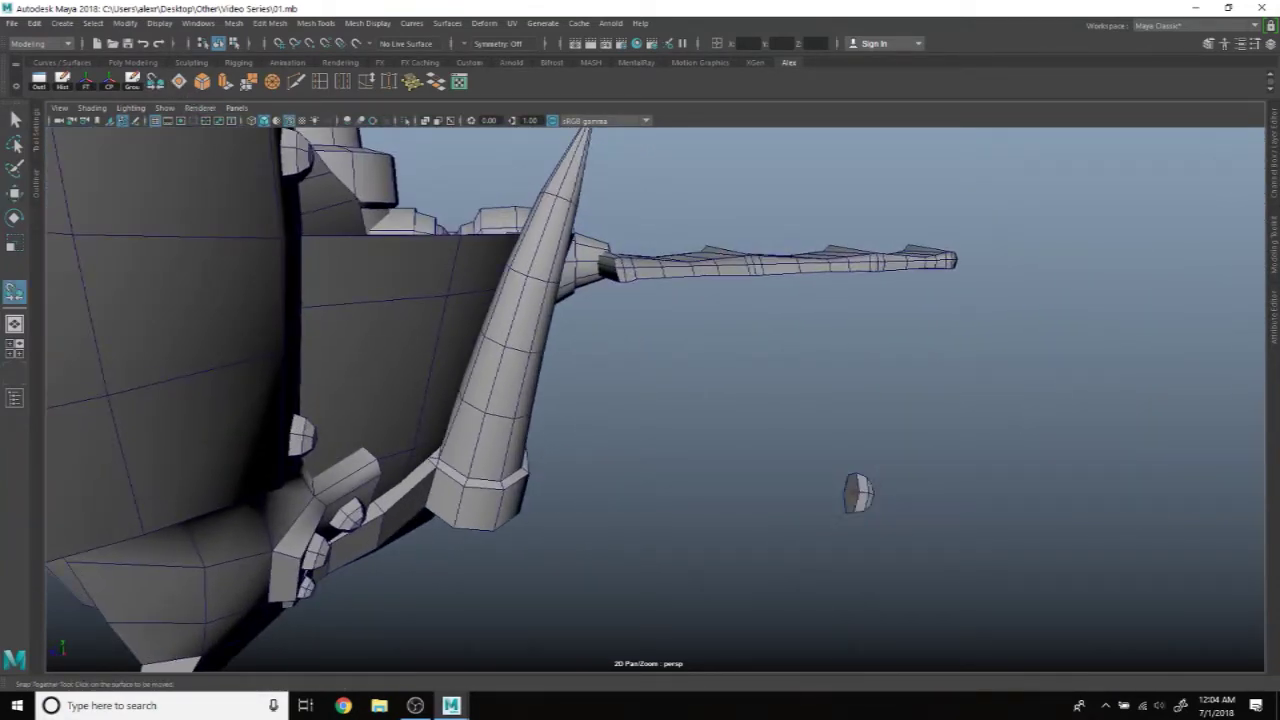
{"action": "mouse_move", "coordinate": [973, 467]}
{"action": "left_mouse_down", "text": "alt"}
{"action": "mouse_move", "coordinate": [900, 440]}
{"action": "mouse_move", "coordinate": [800, 430]}
{"action": "left_mouse_up", "text": "alt"}
{"action": "right_click_drag", "start_coordinate": [800, 430], "coordinate": [775, 428], "text": "alt"}
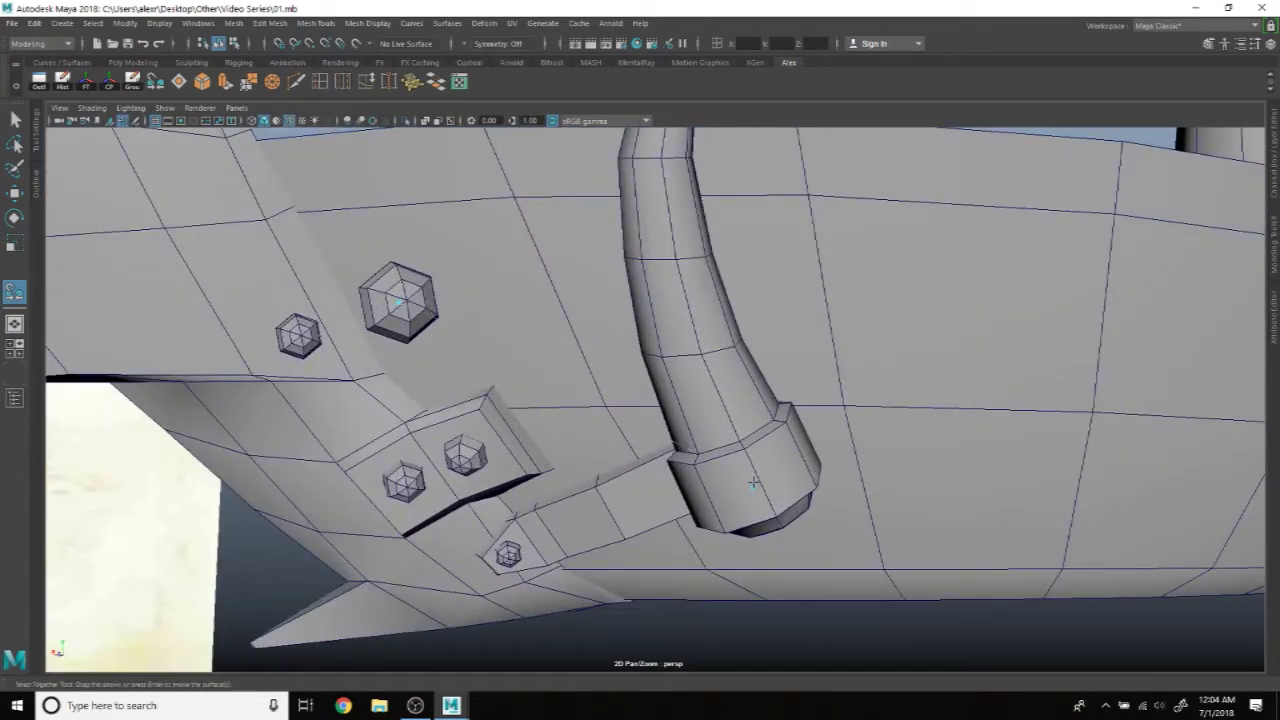
{"action": "key", "text": "Return"}
Step: Inspect the bolt on the pipe end up close from below and select it
{"action": "mouse_move", "coordinate": [755, 408]}
{"action": "left_mouse_down", "text": "alt"}
{"action": "mouse_move", "coordinate": [749, 451]}
{"action": "mouse_move", "coordinate": [714, 414]}
{"action": "left_mouse_up", "text": "alt"}
{"action": "mouse_move", "coordinate": [714, 414]}
{"action": "right_mouse_down", "text": "alt"}
{"action": "mouse_move", "coordinate": [869, 423]}
{"action": "mouse_move", "coordinate": [818, 475]}
{"action": "mouse_move", "coordinate": [886, 337]}
{"action": "right_mouse_up", "text": "alt"}
{"action": "mouse_move", "coordinate": [886, 337]}
{"action": "left_mouse_down", "text": "alt"}
{"action": "mouse_move", "coordinate": [880, 354]}
{"action": "mouse_move", "coordinate": [929, 357]}
{"action": "left_mouse_up", "text": "alt"}
{"action": "right_click_drag", "start_coordinate": [929, 357], "coordinate": [705, 395], "text": "alt"}
{"action": "mouse_move", "coordinate": [705, 395]}
{"action": "left_mouse_down", "text": "alt"}
{"action": "mouse_move", "coordinate": [833, 408]}
{"action": "mouse_move", "coordinate": [723, 400]}
{"action": "mouse_move", "coordinate": [760, 435]}
{"action": "mouse_move", "coordinate": [777, 414]}
{"action": "mouse_move", "coordinate": [755, 453]}
{"action": "left_mouse_up", "text": "alt"}
{"action": "left_click", "coordinate": [760, 428]}
Step: Rotate and slide the pipe-end bolt so it sits flush on the pipe end
{"action": "key", "text": "e"}
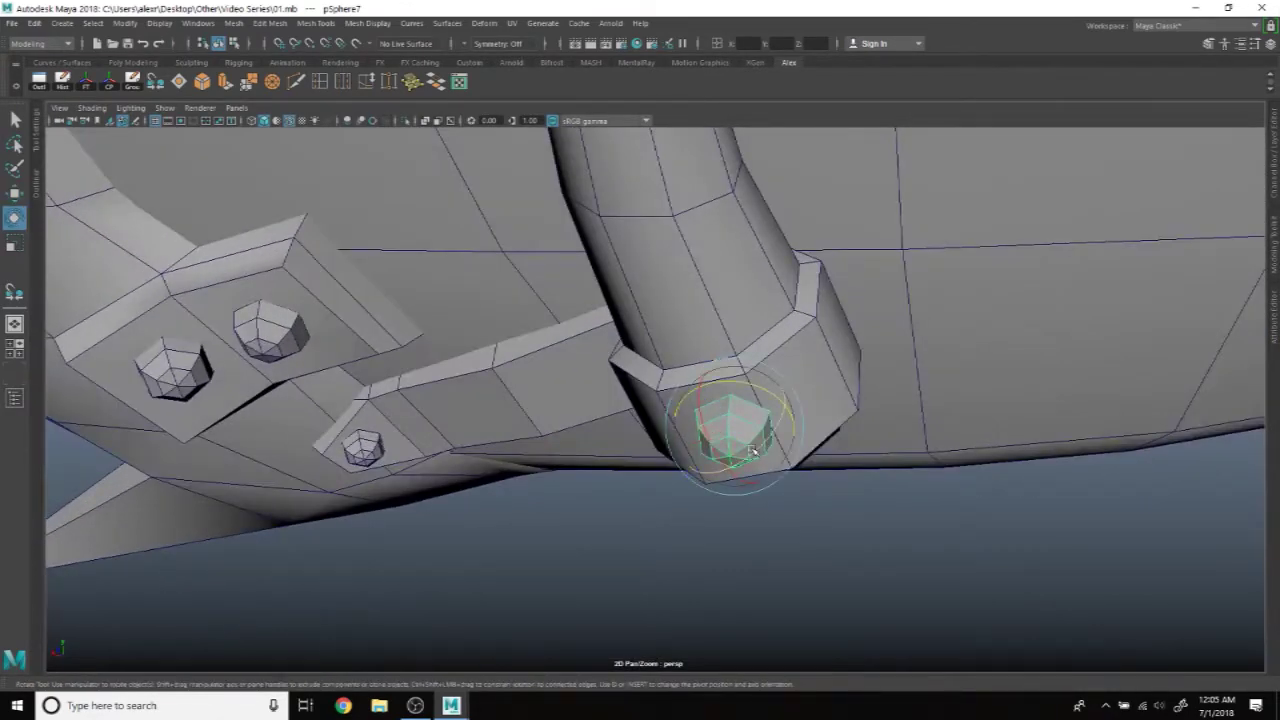
{"action": "key", "text": "w"}
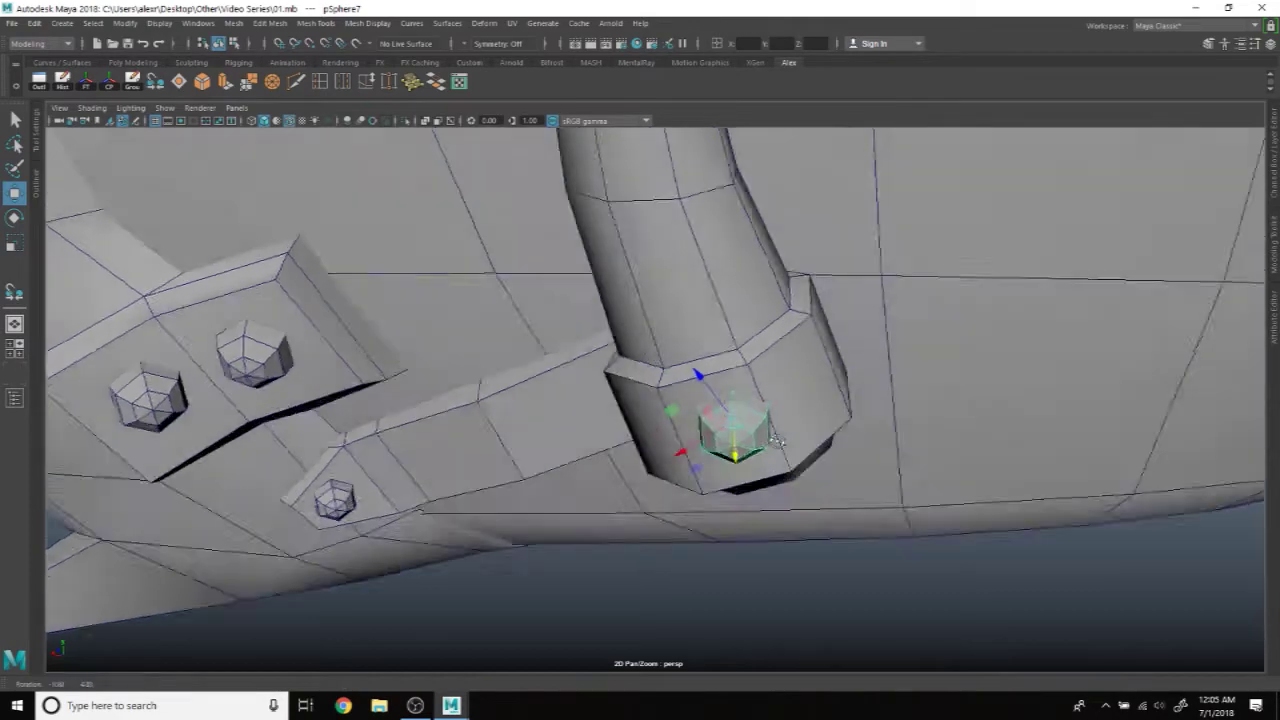
{"action": "scroll", "coordinate": [740, 470], "scroll_direction": "down", "scroll_amount": 4}
{"action": "scroll", "coordinate": [750, 500], "scroll_direction": "down", "scroll_amount": 3}
{"action": "scroll", "coordinate": [765, 540], "scroll_direction": "down", "scroll_amount": 3}
{"action": "mouse_move", "coordinate": [778, 577]}
{"action": "left_mouse_down", "text": "alt"}
{"action": "mouse_move", "coordinate": [730, 573]}
{"action": "mouse_move", "coordinate": [786, 594]}
{"action": "mouse_move", "coordinate": [771, 583]}
{"action": "left_mouse_up", "text": "alt"}
{"action": "scroll", "coordinate": [769, 563], "scroll_direction": "up", "scroll_amount": 3}
{"action": "scroll", "coordinate": [752, 567], "scroll_direction": "up", "scroll_amount": 3}
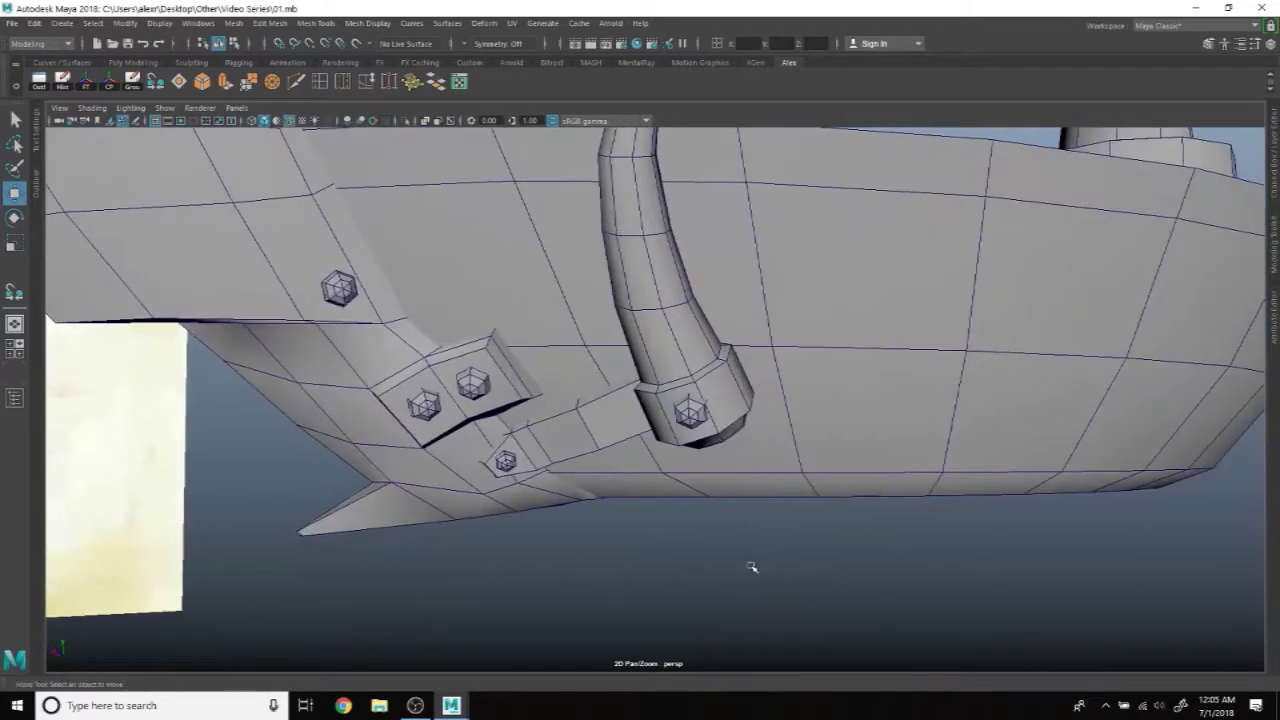
{"action": "scroll", "coordinate": [752, 567], "scroll_direction": "up", "scroll_amount": 3}
{"action": "left_click", "coordinate": [712, 424]}
{"action": "key", "text": "e"}
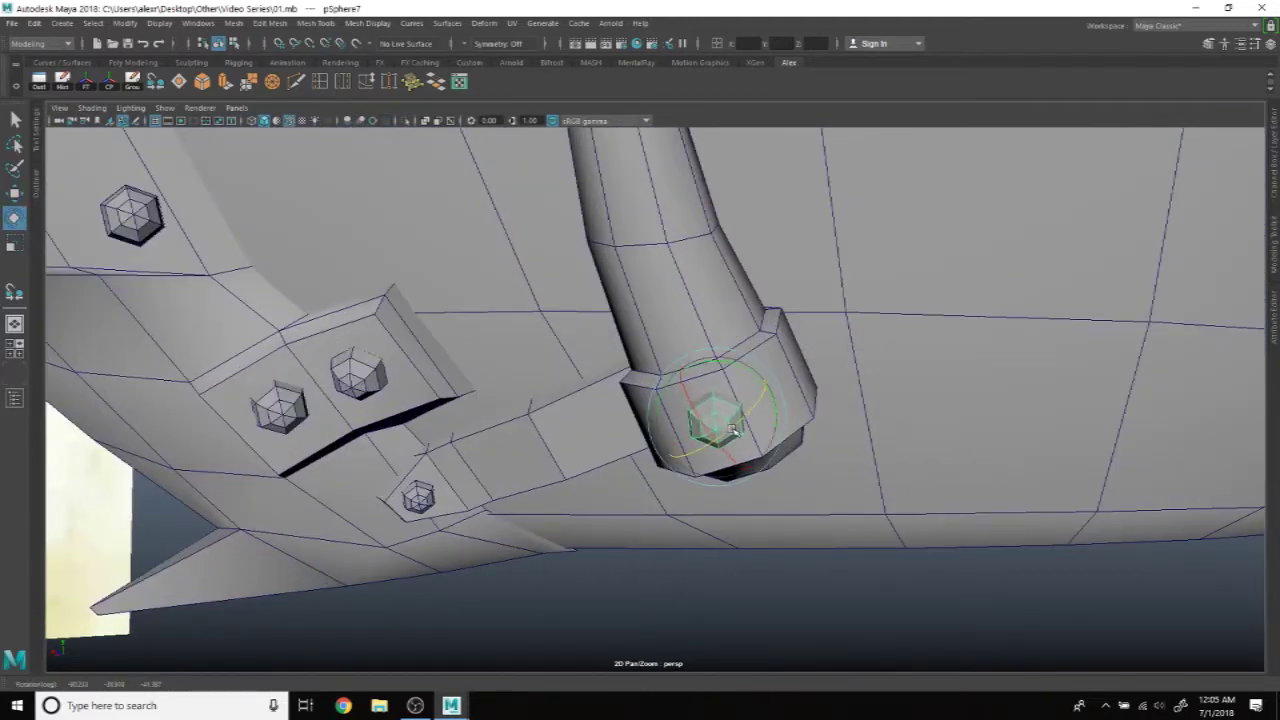
{"action": "key", "text": "w"}
{"action": "left_click_drag", "start_coordinate": [676, 419], "coordinate": [660, 407]}
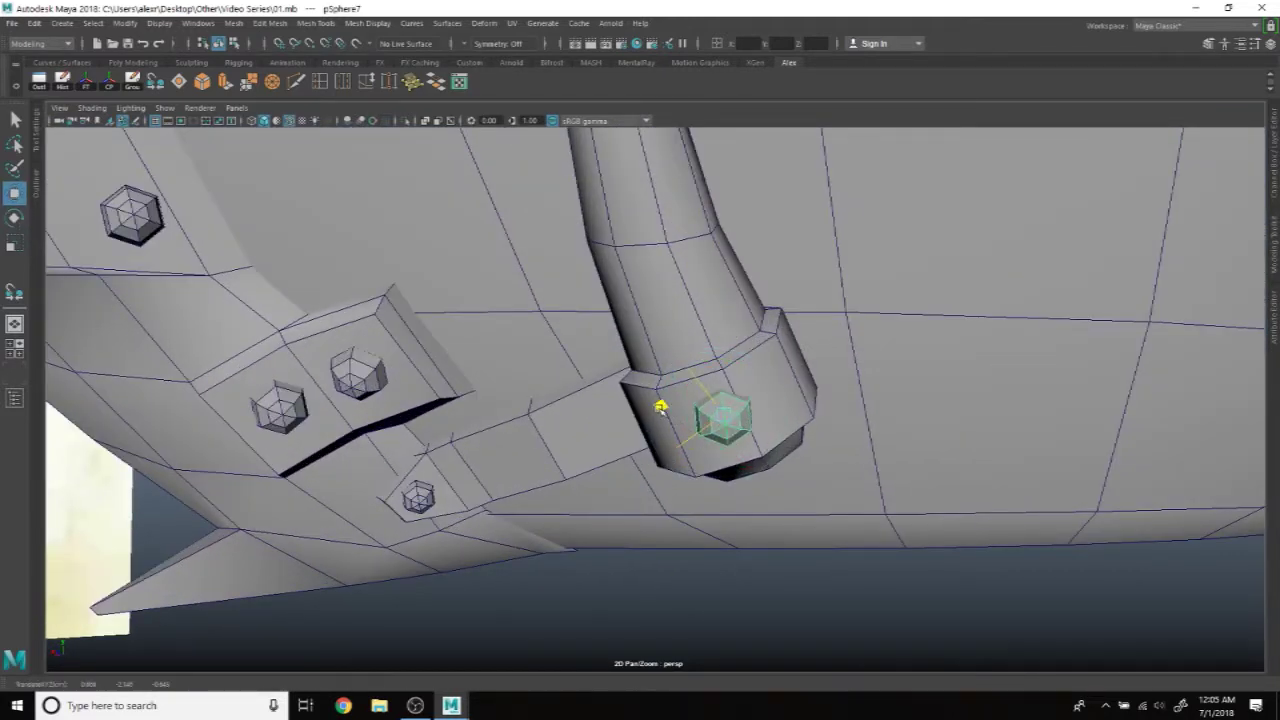
Step: Check and re-adjust the pipe-end bolt from under the horn, then view the hull from above
{"action": "mouse_move", "coordinate": [783, 374]}
{"action": "left_mouse_down", "text": "alt"}
{"action": "mouse_move", "coordinate": [877, 394]}
{"action": "mouse_move", "coordinate": [914, 366]}
{"action": "mouse_move", "coordinate": [713, 459]}
{"action": "mouse_move", "coordinate": [721, 409]}
{"action": "left_mouse_up", "text": "alt"}
{"action": "key", "text": "e"}
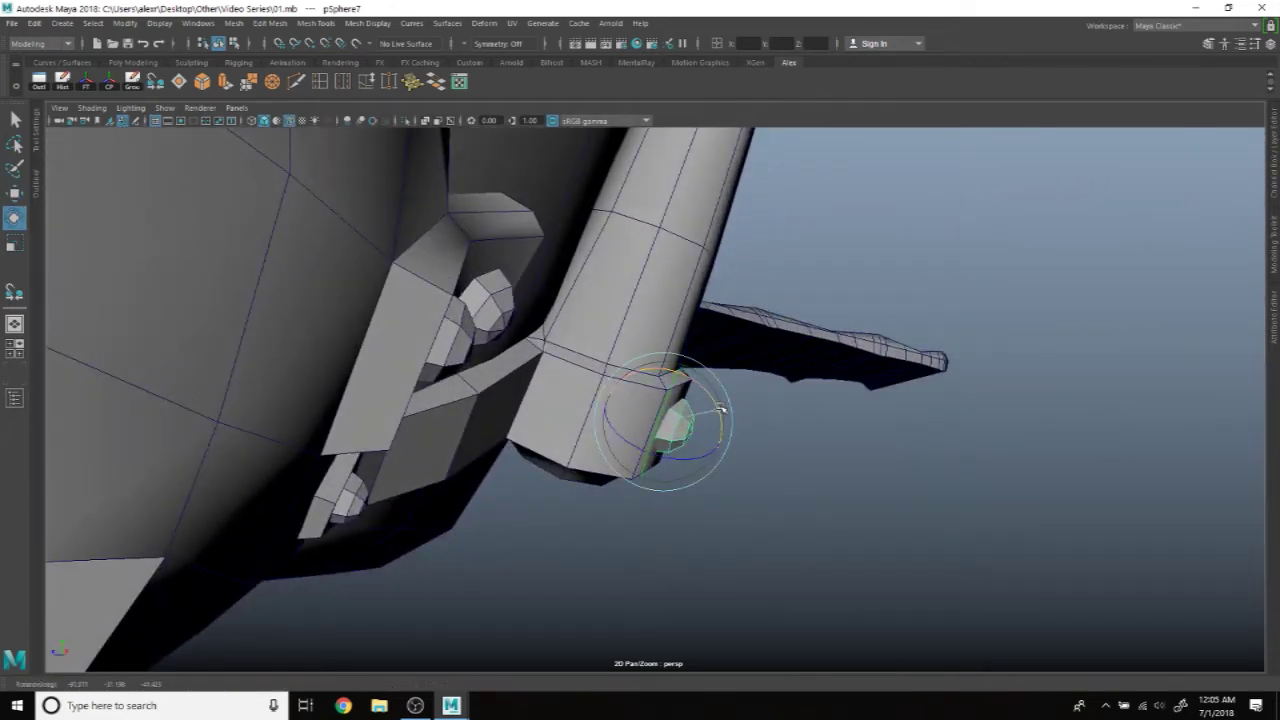
{"action": "key", "text": "w"}
{"action": "mouse_move", "coordinate": [857, 500]}
{"action": "left_mouse_down", "text": "alt"}
{"action": "mouse_move", "coordinate": [837, 534]}
{"action": "mouse_move", "coordinate": [780, 529]}
{"action": "mouse_move", "coordinate": [790, 537]}
{"action": "left_mouse_up", "text": "alt"}
{"action": "mouse_move", "coordinate": [790, 537]}
{"action": "right_mouse_down", "text": "alt"}
{"action": "mouse_move", "coordinate": [803, 563]}
{"action": "mouse_move", "coordinate": [794, 600]}
{"action": "mouse_move", "coordinate": [757, 586]}
{"action": "mouse_move", "coordinate": [732, 595]}
{"action": "right_mouse_up", "text": "alt"}
{"action": "mouse_move", "coordinate": [732, 595]}
{"action": "left_mouse_down", "text": "alt"}
{"action": "mouse_move", "coordinate": [715, 565]}
{"action": "mouse_move", "coordinate": [737, 586]}
{"action": "mouse_move", "coordinate": [697, 623]}
{"action": "mouse_move", "coordinate": [909, 591]}
{"action": "mouse_move", "coordinate": [903, 615]}
{"action": "mouse_move", "coordinate": [811, 597]}
{"action": "mouse_move", "coordinate": [633, 427]}
{"action": "left_mouse_up", "text": "alt"}
{"action": "scroll", "coordinate": [789, 574], "scroll_direction": "up", "scroll_amount": 5}
Step: Nudge the bracket-plate bolts and the pipe-end bolt into place
{"action": "left_click", "coordinate": [630, 422]}
{"action": "left_click_drag", "start_coordinate": [641, 474], "coordinate": [626, 466]}
{"action": "left_click", "coordinate": [590, 448]}
{"action": "scroll", "coordinate": [659, 508], "scroll_direction": "up", "scroll_amount": 3}
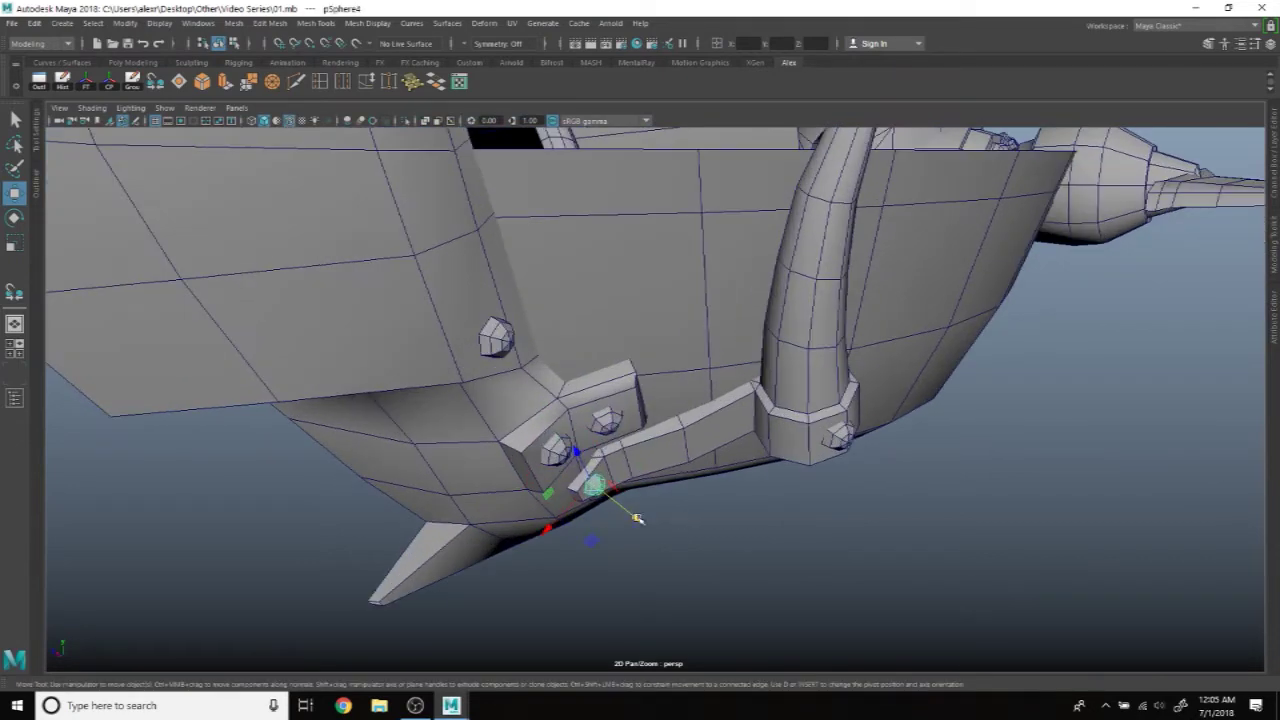
{"action": "left_click", "coordinate": [844, 435]}
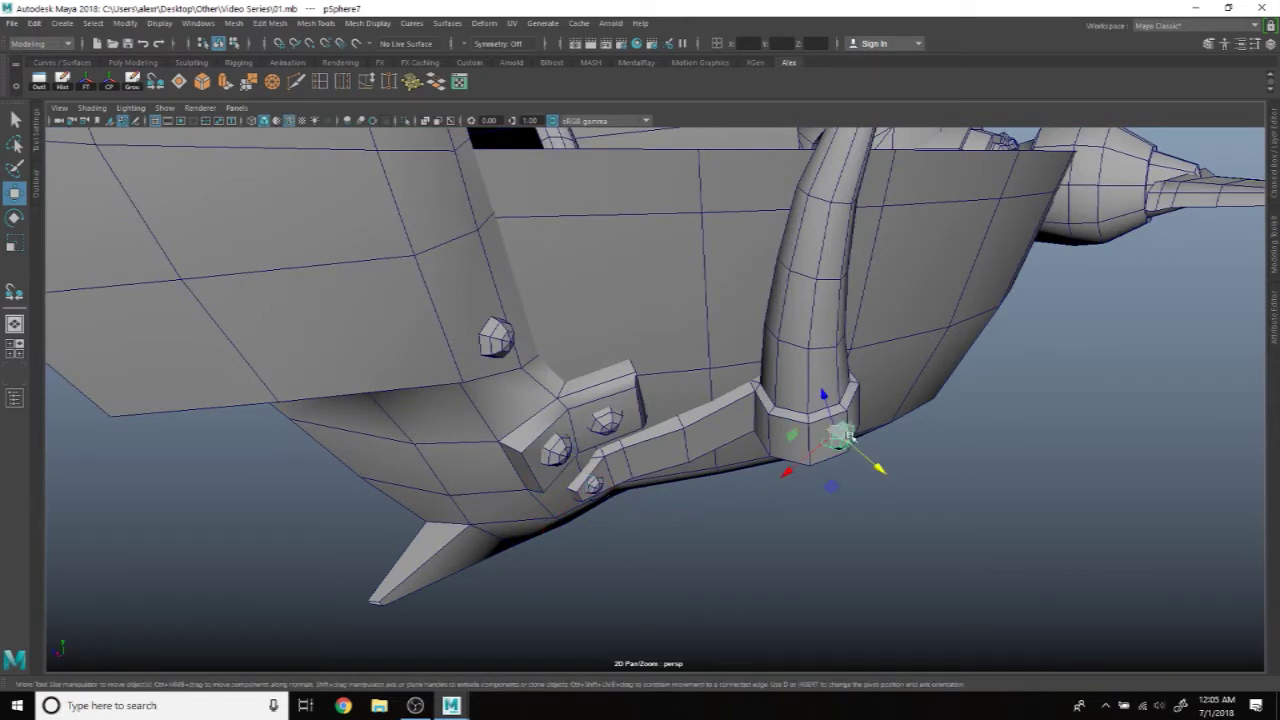
{"action": "left_click_drag", "start_coordinate": [879, 469], "coordinate": [879, 469]}
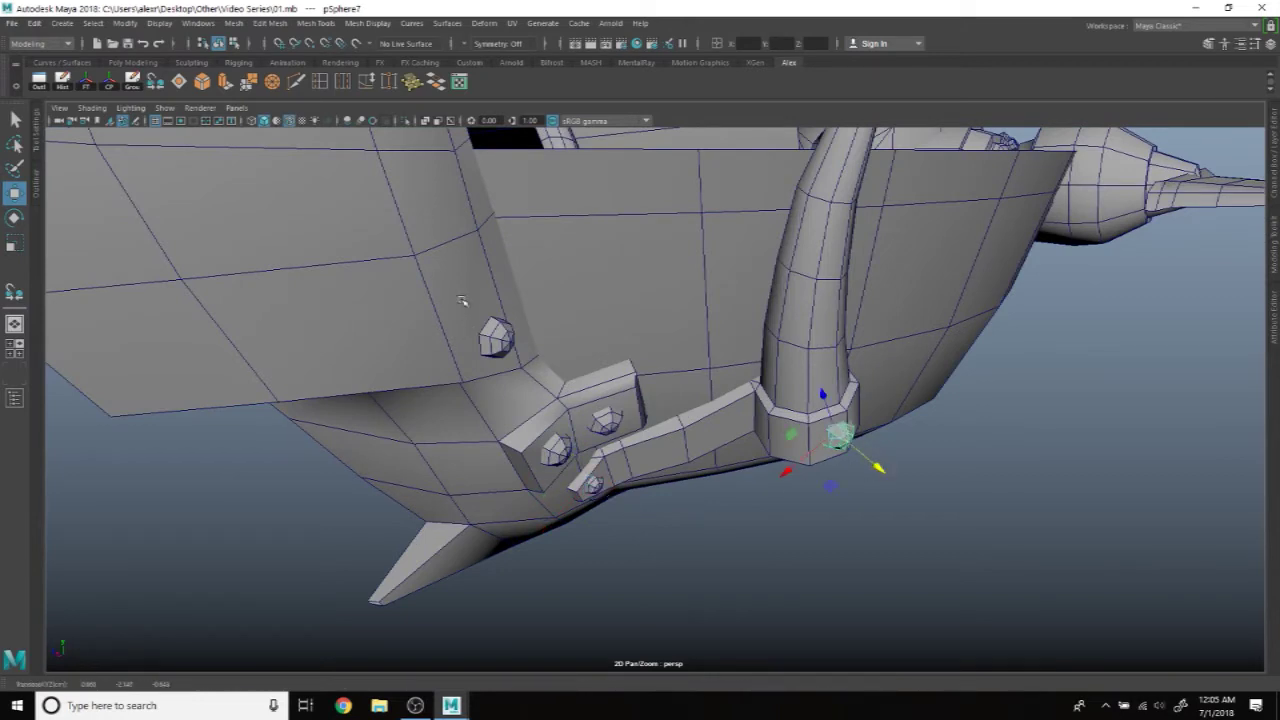
Step: Nudge the lower and upper side-panel bolts into position
{"action": "left_click", "coordinate": [494, 337]}
{"action": "left_click_drag", "start_coordinate": [538, 352], "coordinate": [535, 350]}
{"action": "mouse_move", "coordinate": [477, 248]}
{"action": "left_mouse_down", "text": "alt"}
{"action": "mouse_move", "coordinate": [590, 358]}
{"action": "mouse_move", "coordinate": [616, 336]}
{"action": "mouse_move", "coordinate": [514, 250]}
{"action": "left_mouse_up", "text": "alt"}
{"action": "left_click", "coordinate": [576, 330]}
{"action": "left_click", "coordinate": [577, 485]}
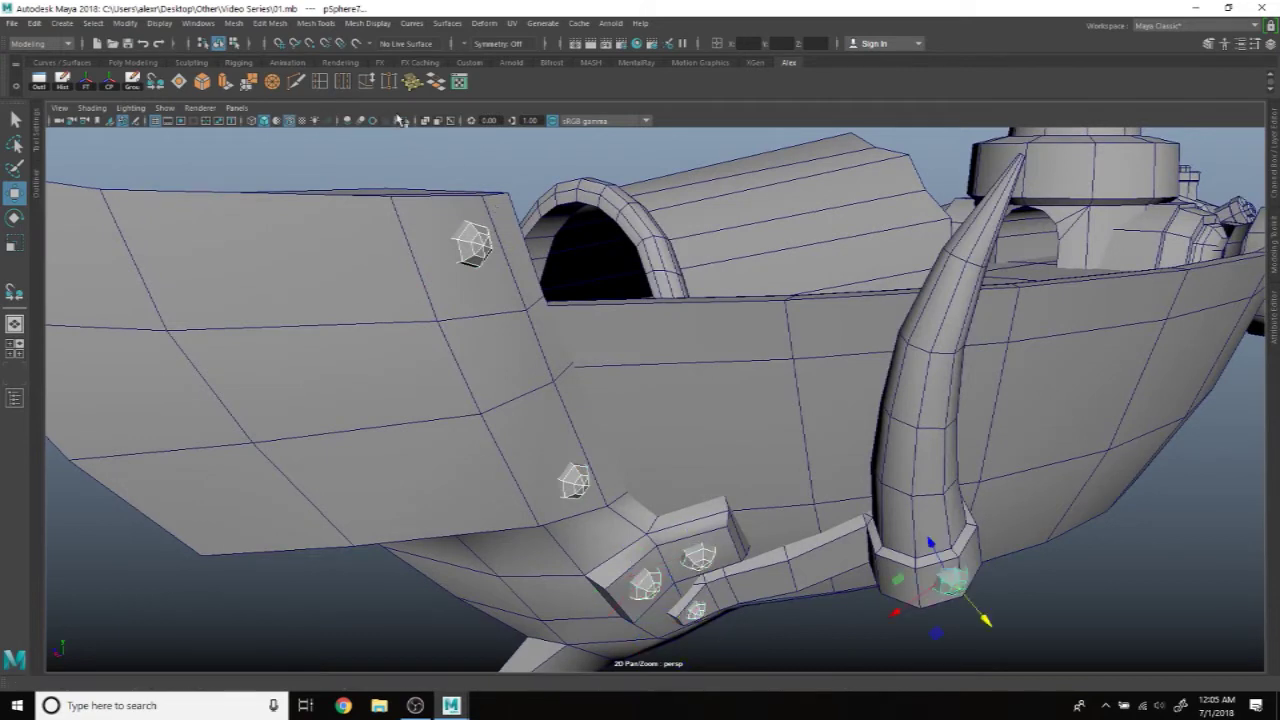
Step: Isolate the selected bolts and switch the top-right and next bolt to face selection
{"action": "left_click", "coordinate": [405, 120]}
{"action": "mouse_move", "coordinate": [532, 237]}
{"action": "left_mouse_down", "text": "alt"}
{"action": "mouse_move", "coordinate": [697, 331]}
{"action": "mouse_move", "coordinate": [785, 312]}
{"action": "left_mouse_up", "text": "alt"}
{"action": "left_click", "coordinate": [985, 230]}
{"action": "right_click_drag", "start_coordinate": [985, 232], "coordinate": [985, 264]}
{"action": "left_click", "coordinate": [985, 235]}
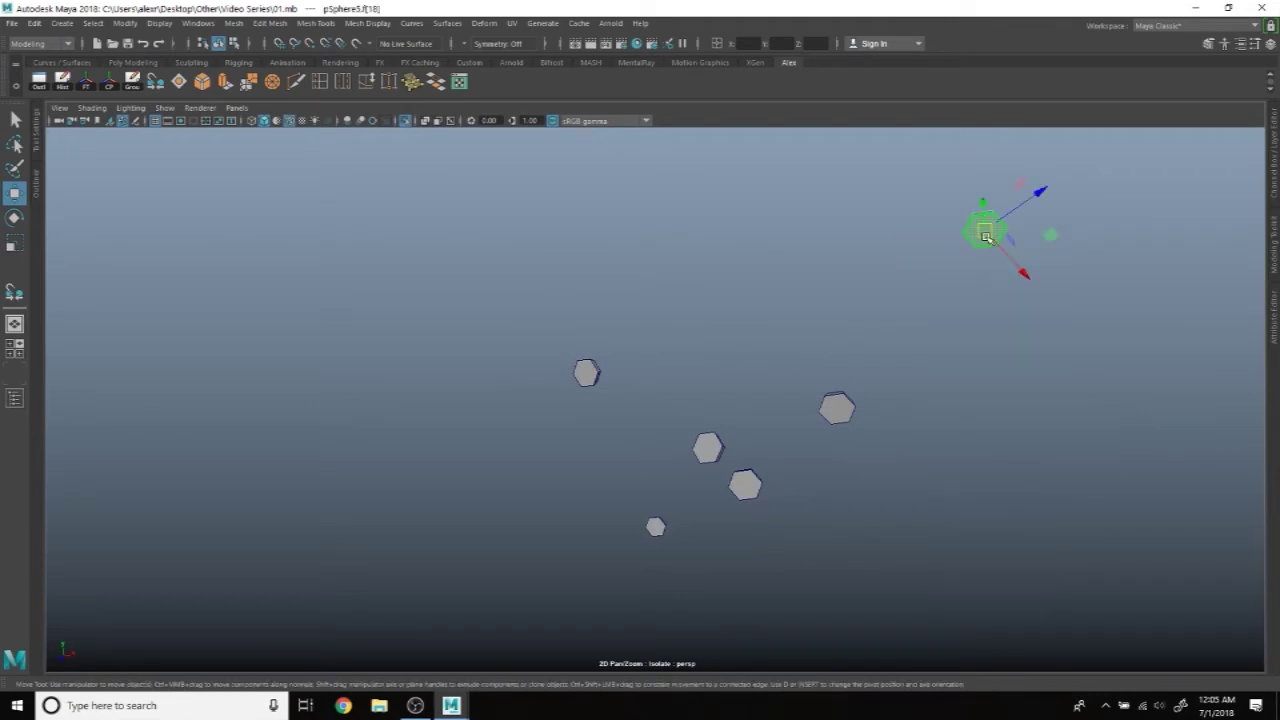
{"action": "left_click", "coordinate": [837, 407]}
{"action": "right_click_drag", "start_coordinate": [846, 308], "coordinate": [848, 348]}
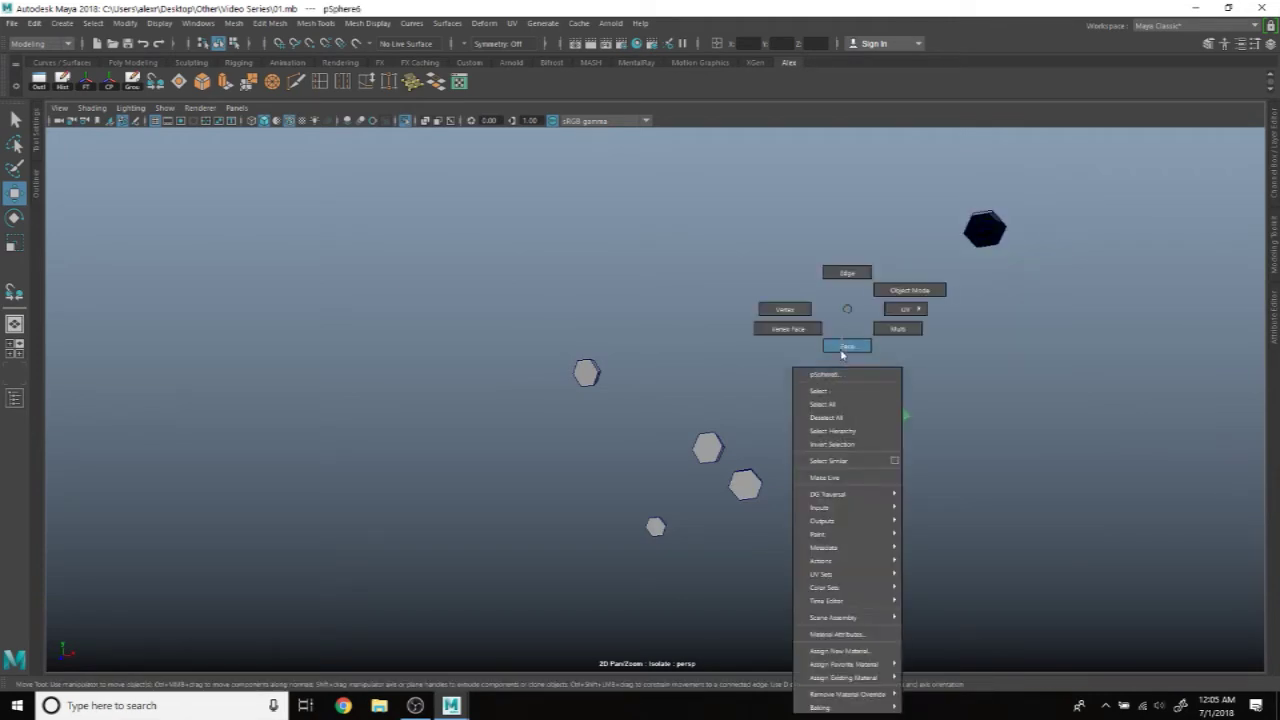
Step: Switch the remaining isolated bolts to face selection
{"action": "left_click", "coordinate": [744, 486]}
{"action": "mouse_move", "coordinate": [743, 312]}
{"action": "right_mouse_down"}
{"action": "mouse_move", "coordinate": [743, 345]}
{"action": "mouse_move", "coordinate": [697, 346]}
{"action": "right_mouse_up"}
{"action": "left_click", "coordinate": [737, 470]}
{"action": "left_click", "coordinate": [737, 470]}
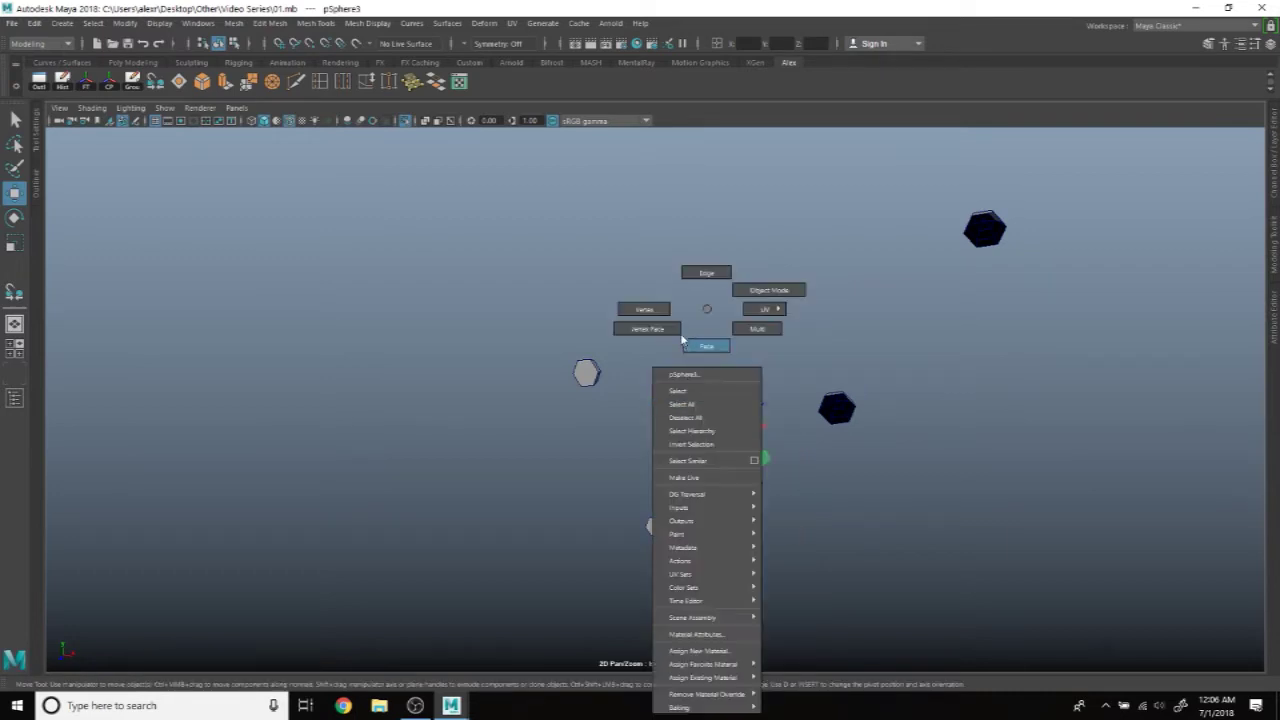
{"action": "left_click", "coordinate": [588, 373]}
{"action": "right_click_drag", "start_coordinate": [592, 320], "coordinate": [593, 350]}
{"action": "left_click", "coordinate": [588, 375]}
Step: Return the small bolt to object mode, turn Isolate Select off, and select the small sphere bolt
{"action": "left_click", "coordinate": [655, 526]}
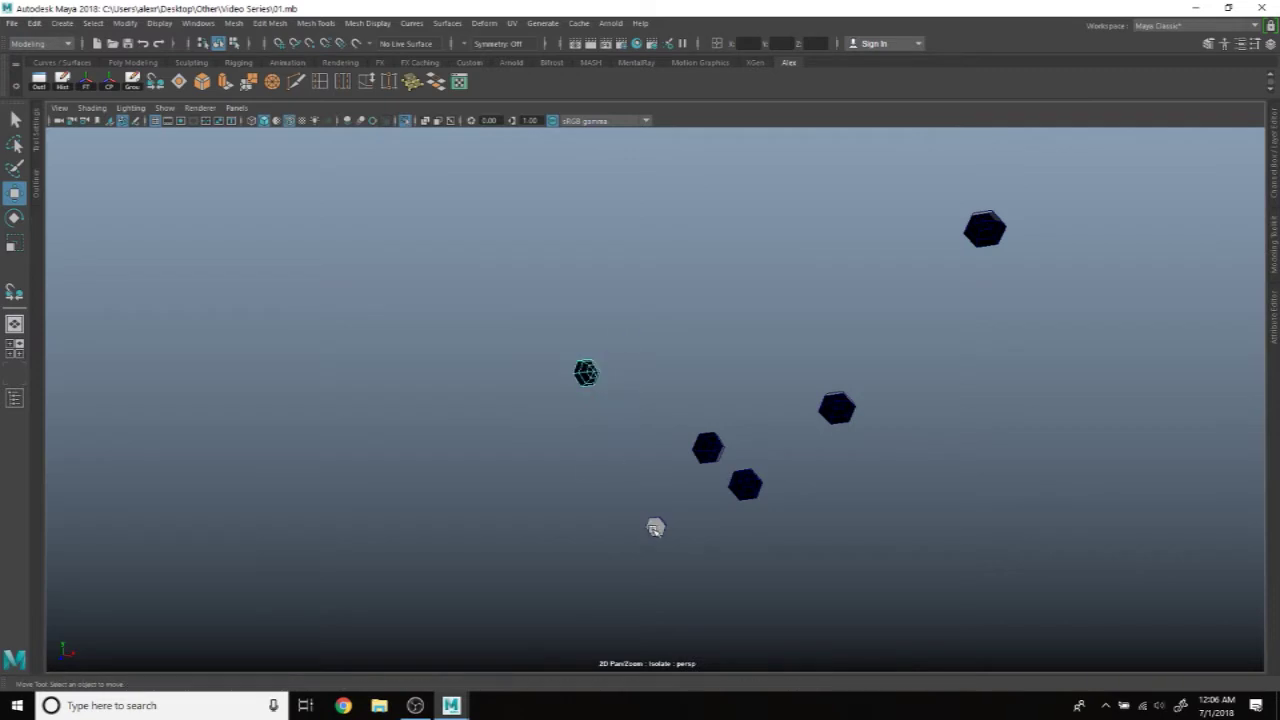
{"action": "right_click", "coordinate": [655, 530]}
{"action": "left_click", "coordinate": [636, 362]}
{"action": "right_click_drag", "start_coordinate": [683, 370], "coordinate": [743, 290]}
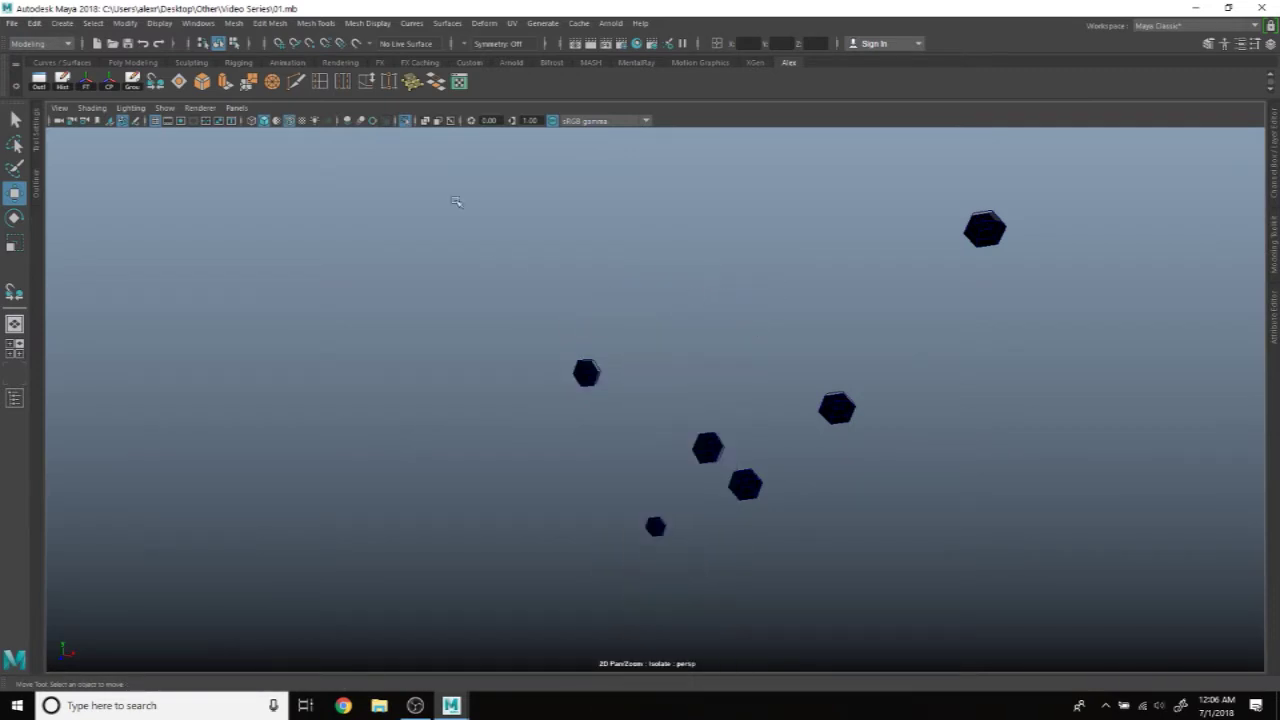
{"action": "left_click", "coordinate": [405, 121]}
{"action": "mouse_move", "coordinate": [600, 300]}
{"action": "left_mouse_down", "text": "alt"}
{"action": "mouse_move", "coordinate": [704, 338]}
{"action": "mouse_move", "coordinate": [660, 320]}
{"action": "left_mouse_up", "text": "alt"}
{"action": "left_click", "coordinate": [457, 171]}
{"action": "key", "text": "w"}
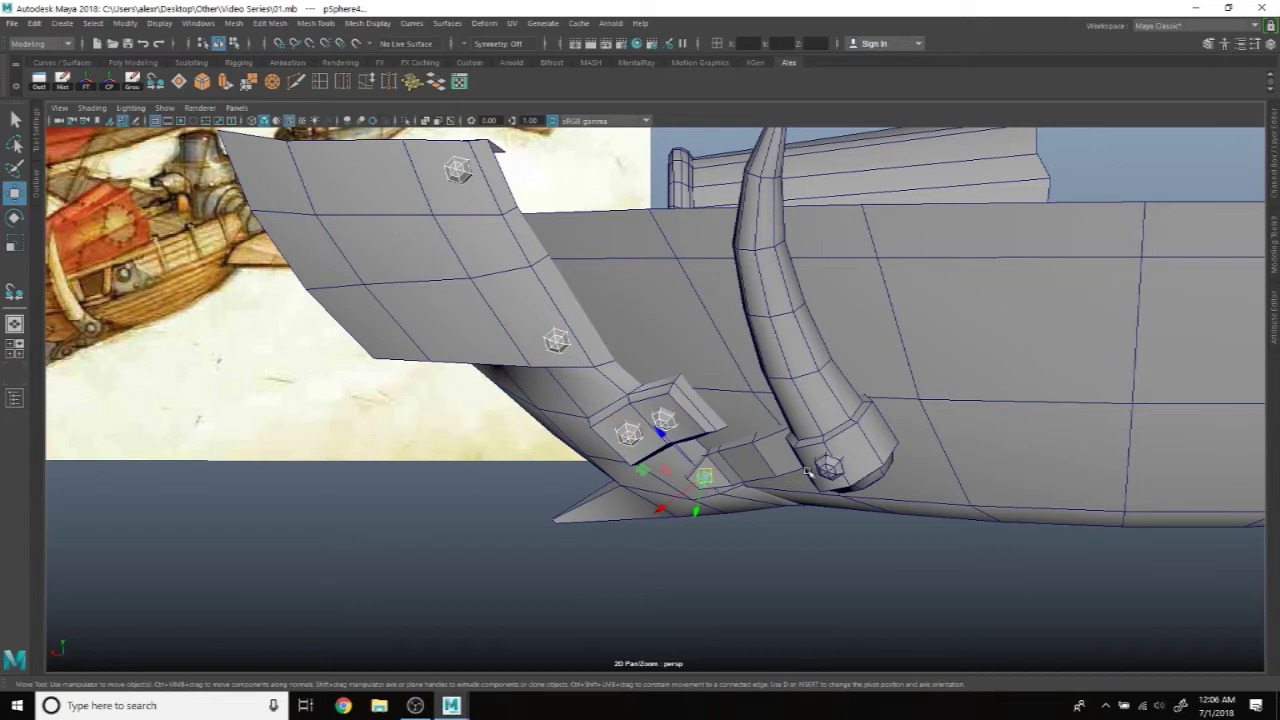
Step: Soften the selected bolt's edges with Mesh Display > Soften Edge
{"action": "left_click", "coordinate": [368, 23]}
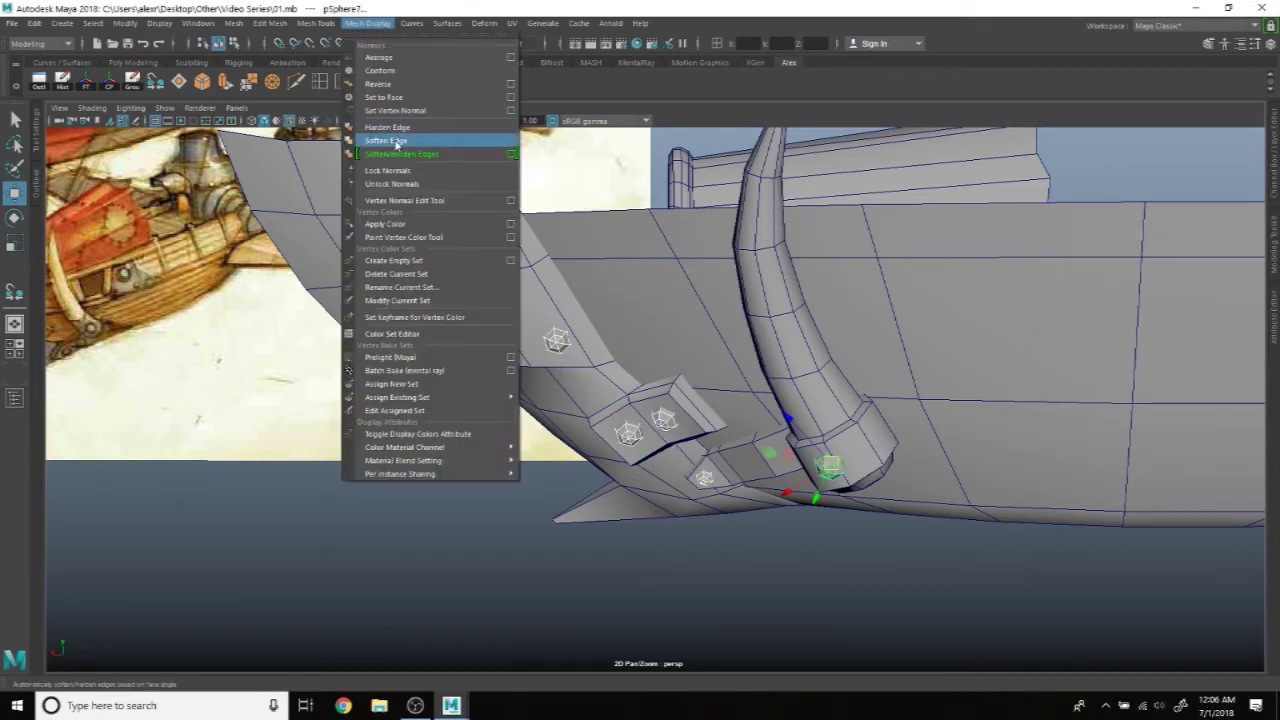
{"action": "left_click", "coordinate": [395, 140]}
{"action": "left_click", "coordinate": [593, 565]}
{"action": "right_click_drag", "start_coordinate": [476, 544], "coordinate": [524, 291]}
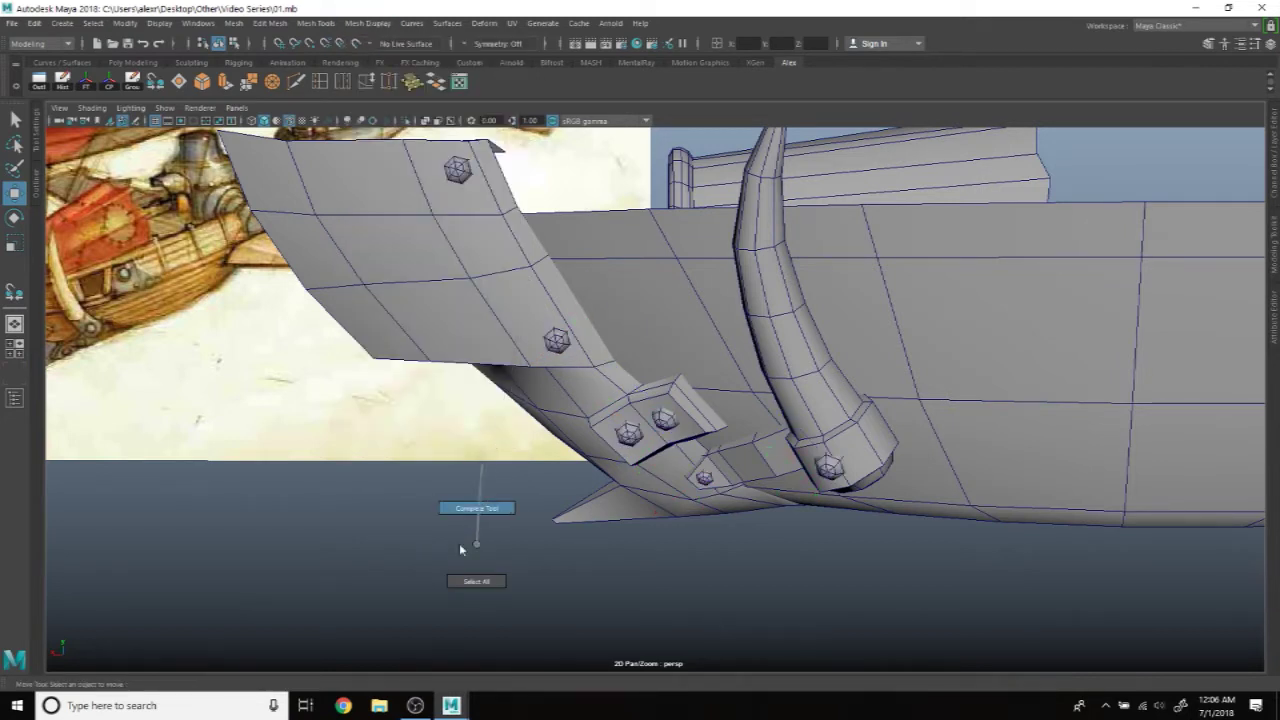
{"action": "mouse_move", "coordinate": [413, 544]}
{"action": "left_mouse_down", "text": "alt"}
{"action": "mouse_move", "coordinate": [534, 557]}
{"action": "mouse_move", "coordinate": [853, 392]}
{"action": "mouse_move", "coordinate": [780, 400]}
{"action": "left_mouse_up", "text": "alt"}
Step: Apply Soften/Harden Edges to the horn-shaped bracket
{"action": "left_click", "coordinate": [853, 392]}
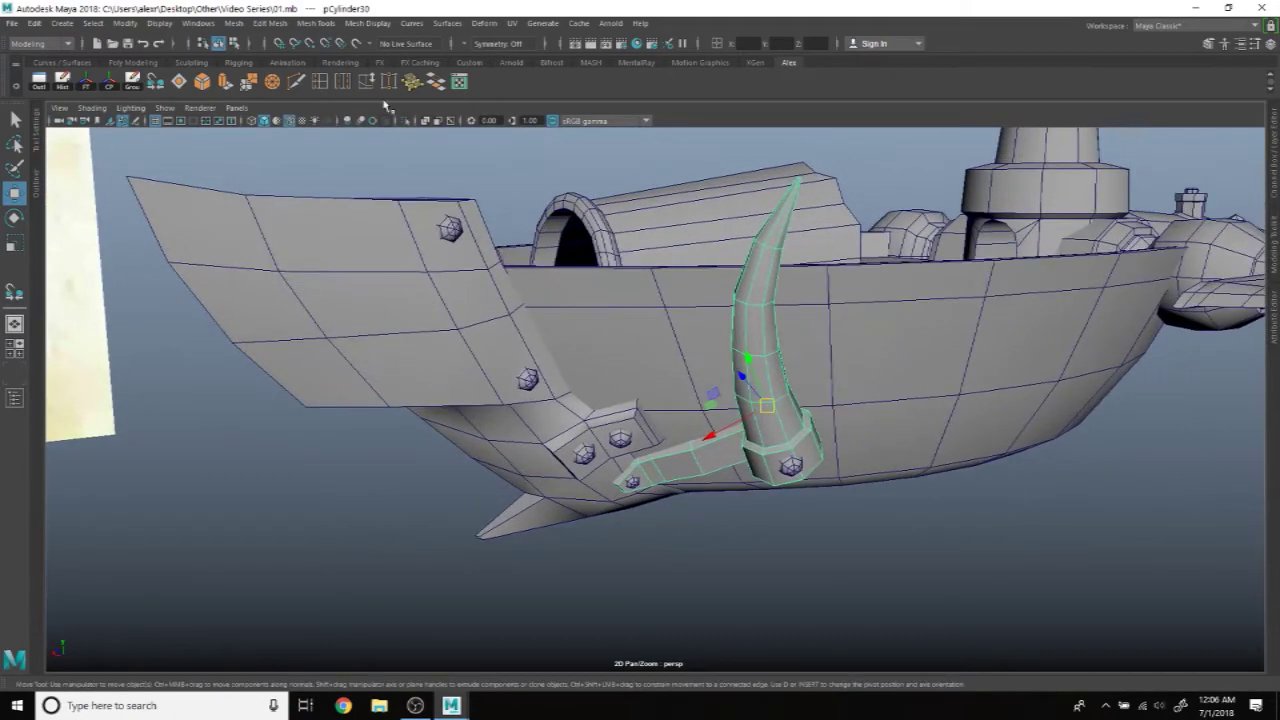
{"action": "left_click", "coordinate": [368, 23]}
{"action": "left_click", "coordinate": [511, 154]}
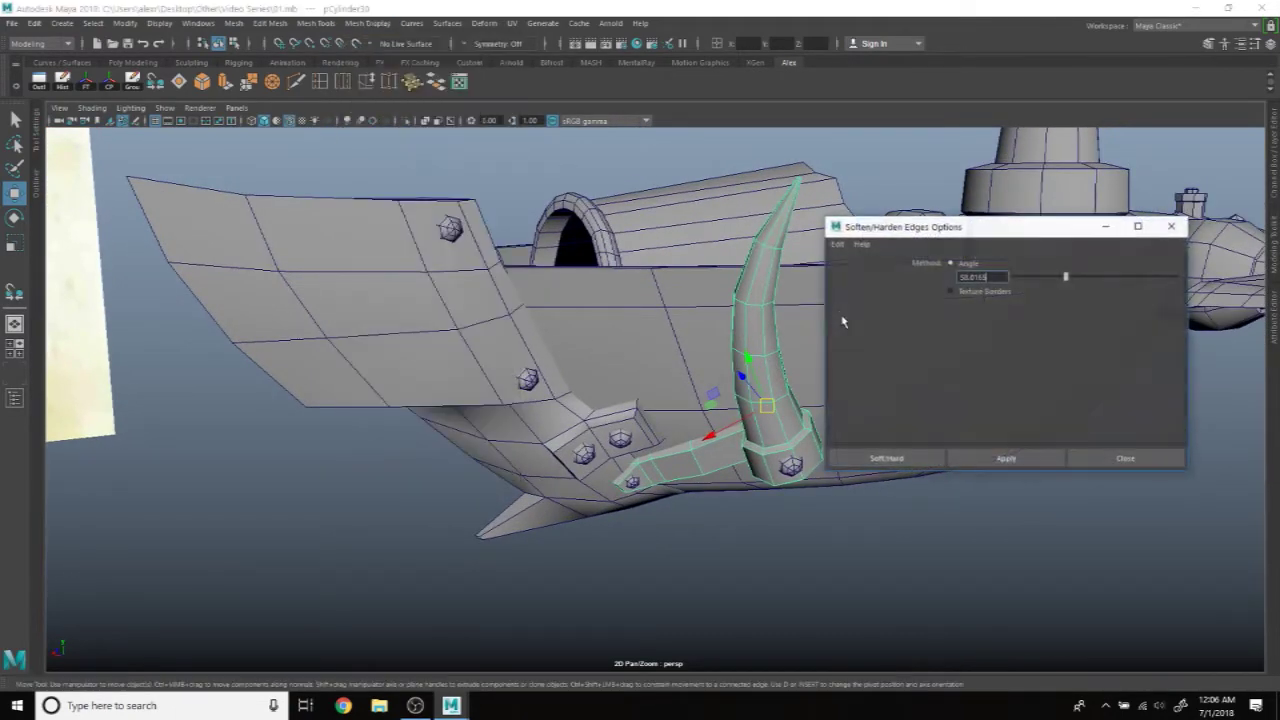
{"action": "left_click", "coordinate": [1098, 460]}
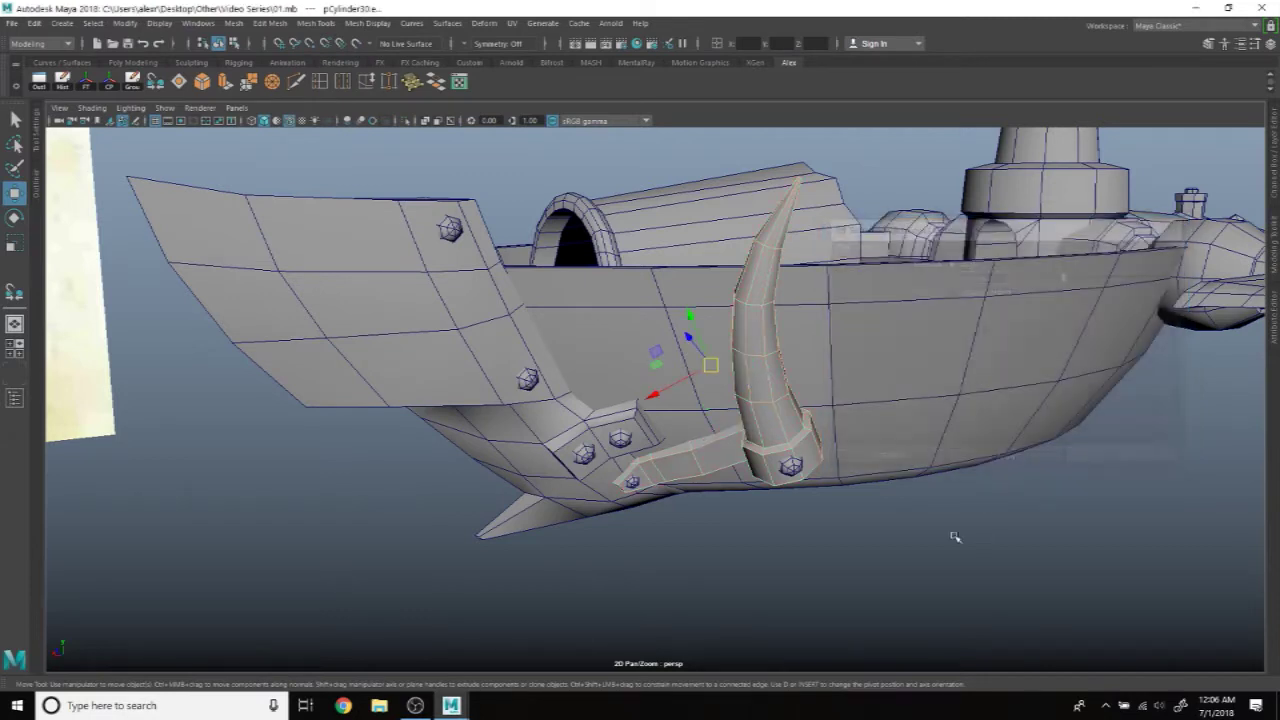
{"action": "left_click", "coordinate": [459, 387]}
{"action": "left_click", "coordinate": [395, 535]}
{"action": "left_click_drag", "start_coordinate": [395, 535], "coordinate": [424, 414], "text": "alt"}
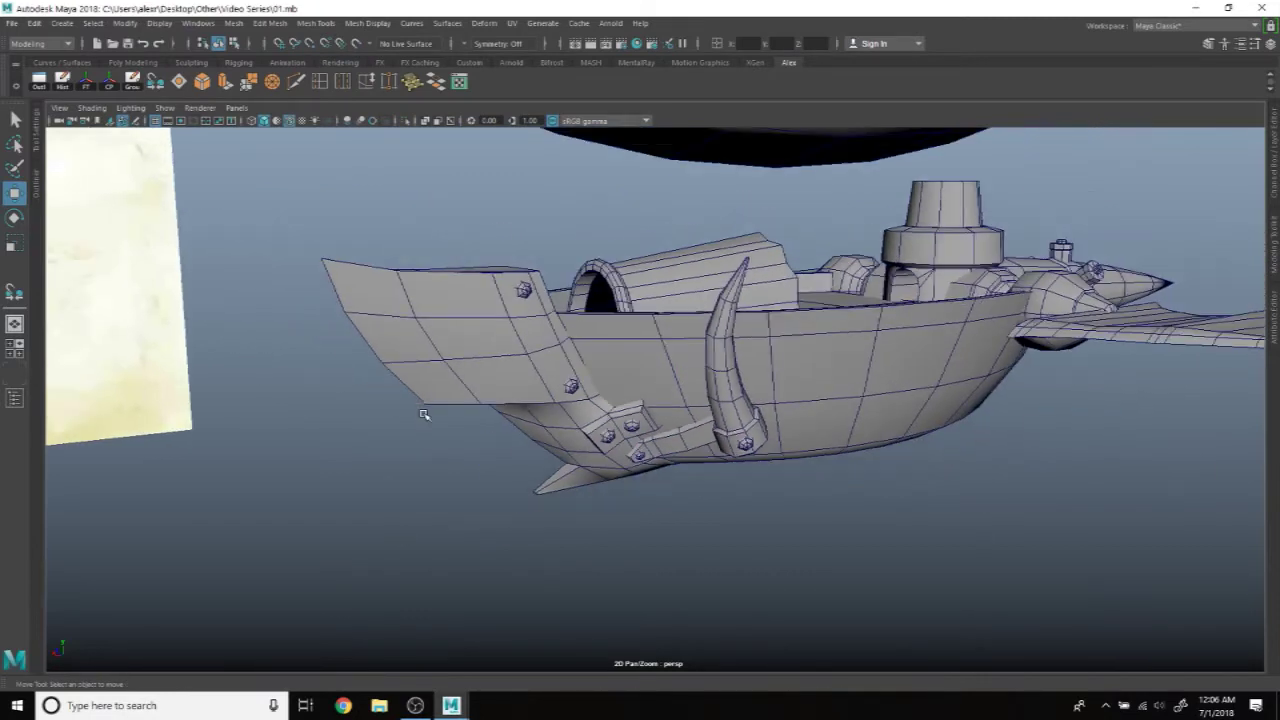
Step: Turn wireframe on shaded off to inspect the smoothing, then restore it and select the side panel
{"action": "left_click", "coordinate": [291, 121]}
{"action": "mouse_move", "coordinate": [604, 315]}
{"action": "left_mouse_down", "text": "alt"}
{"action": "mouse_move", "coordinate": [761, 400]}
{"action": "mouse_move", "coordinate": [592, 290]}
{"action": "mouse_move", "coordinate": [775, 438]}
{"action": "mouse_move", "coordinate": [637, 398]}
{"action": "mouse_move", "coordinate": [735, 405]}
{"action": "left_mouse_up", "text": "alt"}
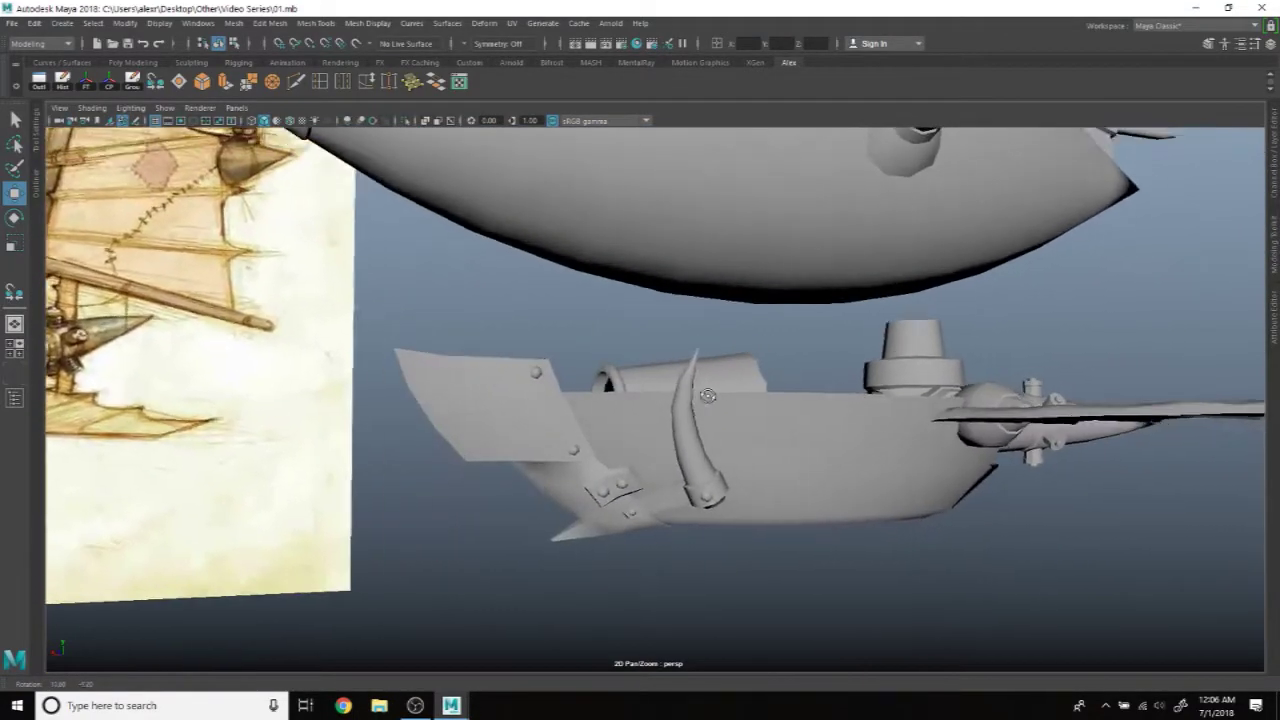
{"action": "scroll", "coordinate": [735, 405], "scroll_direction": "up", "scroll_amount": 2}
{"action": "scroll", "coordinate": [700, 397], "scroll_direction": "up", "scroll_amount": 2}
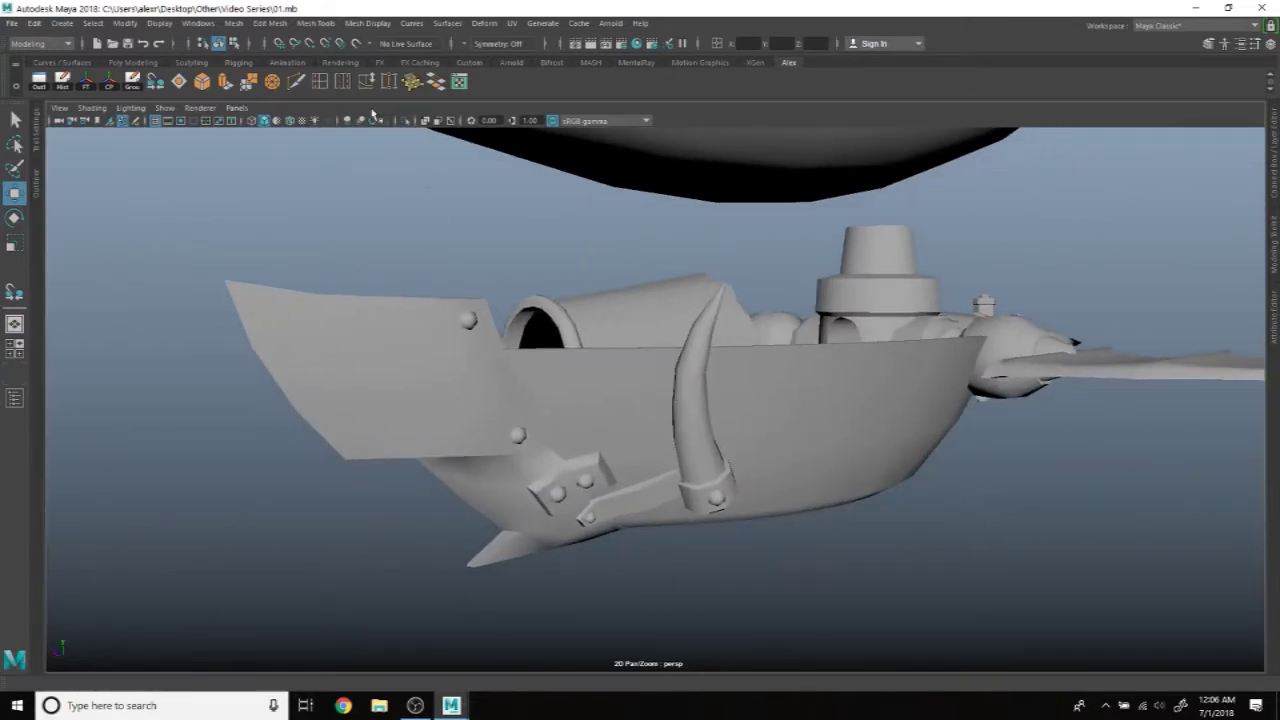
{"action": "left_click", "coordinate": [290, 121]}
{"action": "left_click", "coordinate": [368, 306]}
Step: Combine the side panel, lower fin, horn bracket and base bolt into one mesh
{"action": "left_click", "coordinate": [470, 318]}
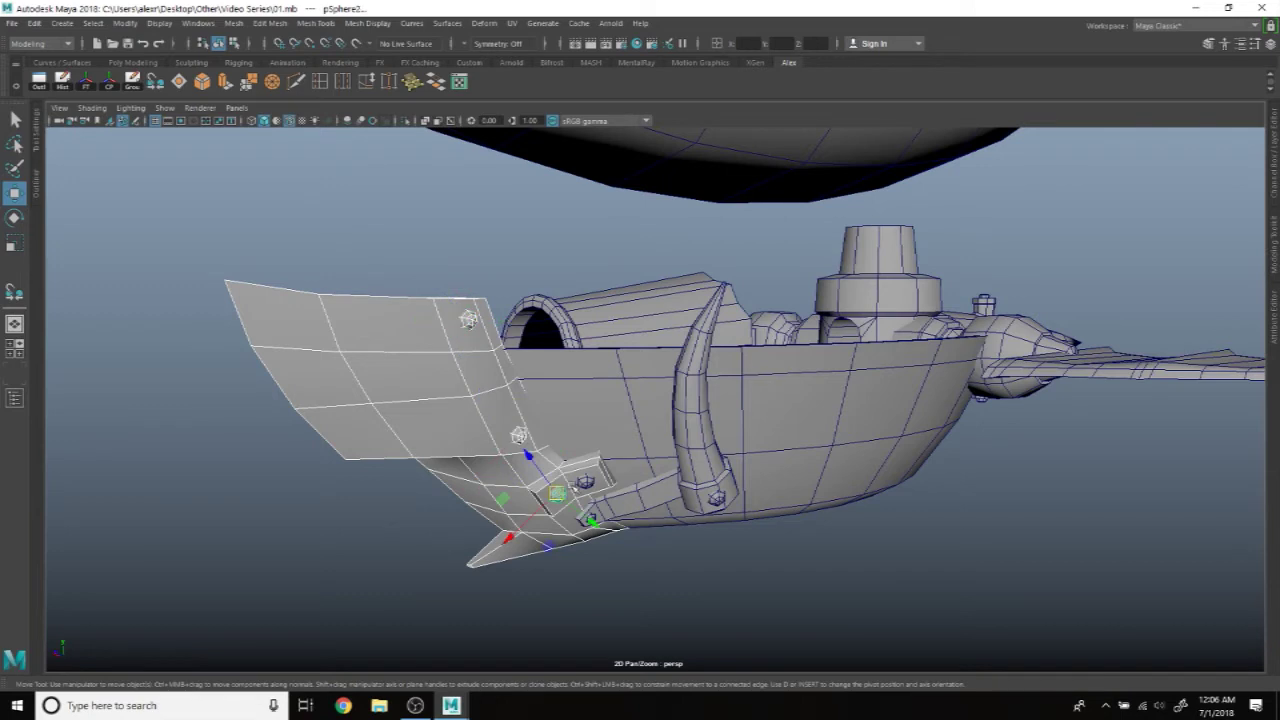
{"action": "key", "text": "q"}
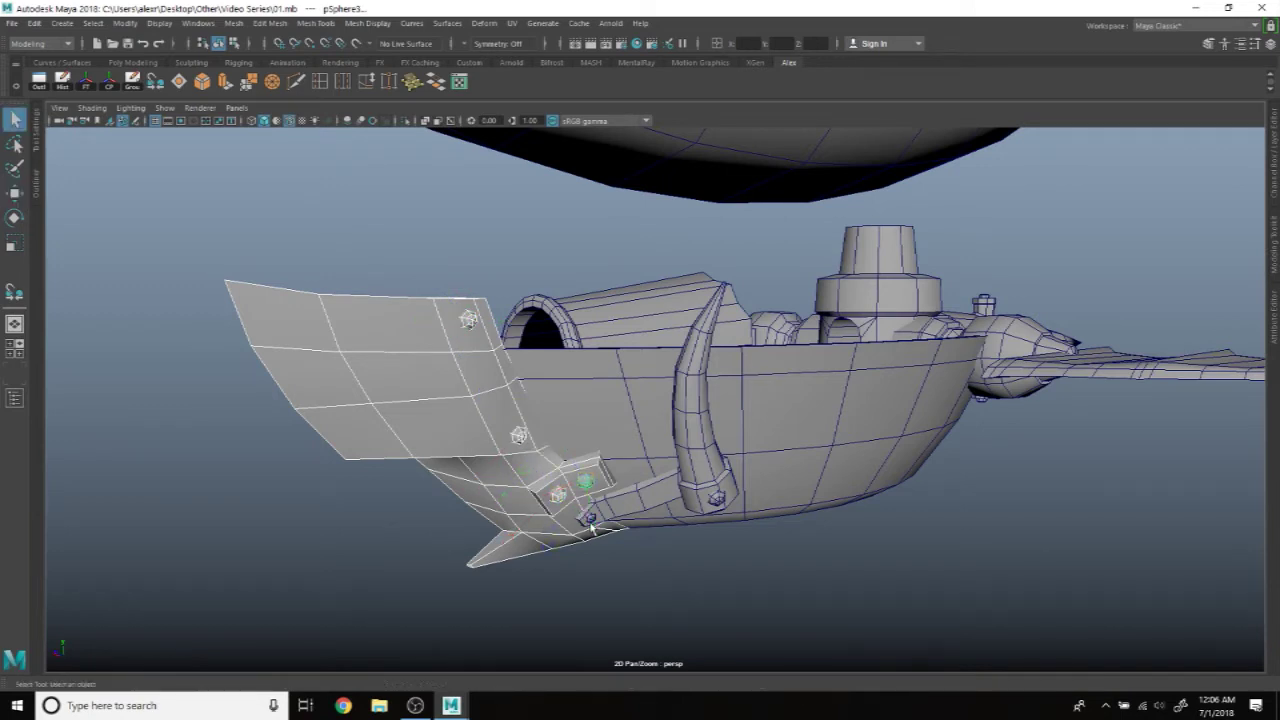
{"action": "left_click", "coordinate": [682, 510]}
{"action": "left_click", "coordinate": [718, 500]}
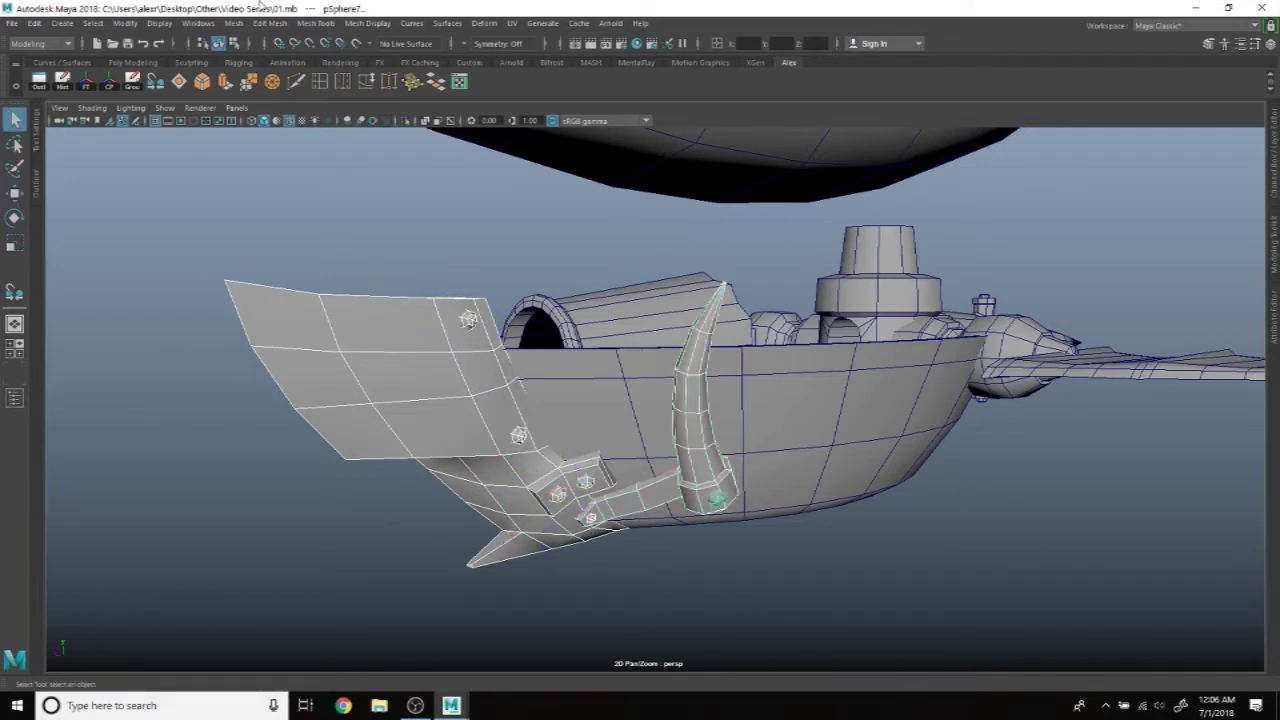
{"action": "left_click", "coordinate": [235, 23]}
{"action": "left_click", "coordinate": [290, 71]}
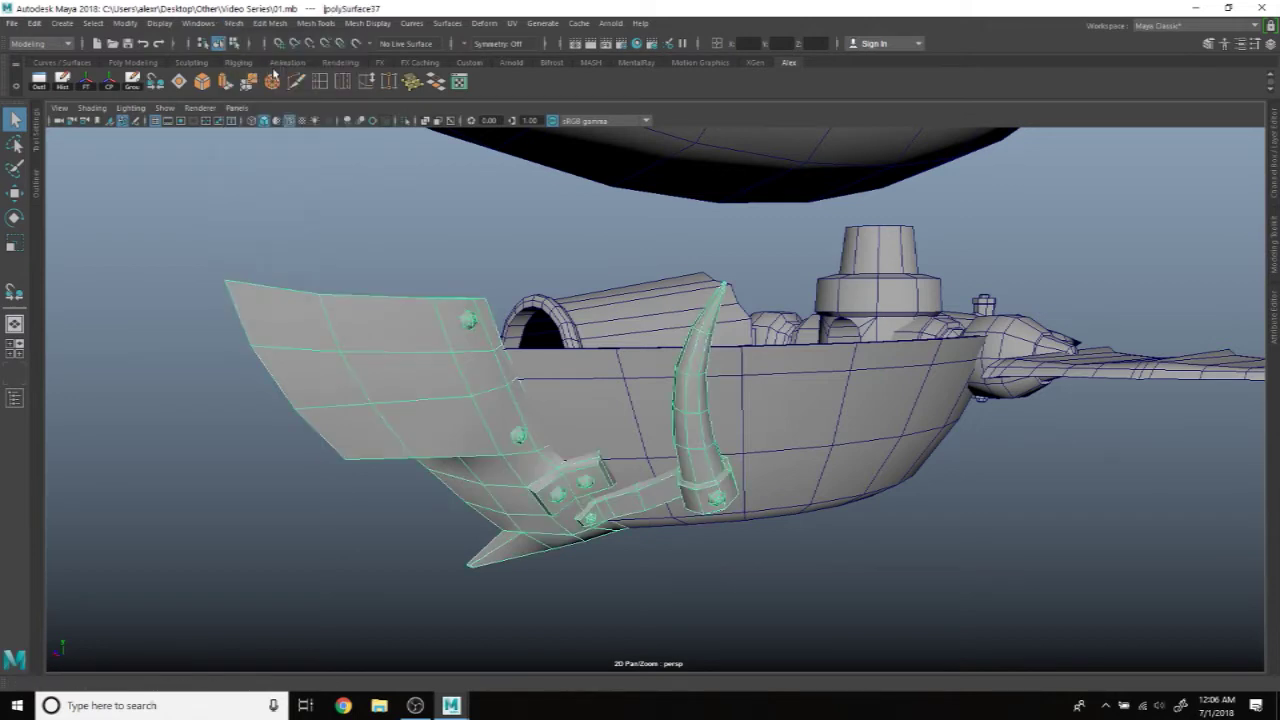
Step: Move the combined mesh's pivot onto the hull's centre line
{"action": "key", "text": "w"}
{"action": "left_click_drag", "start_coordinate": [364, 303], "coordinate": [596, 370], "text": "alt"}
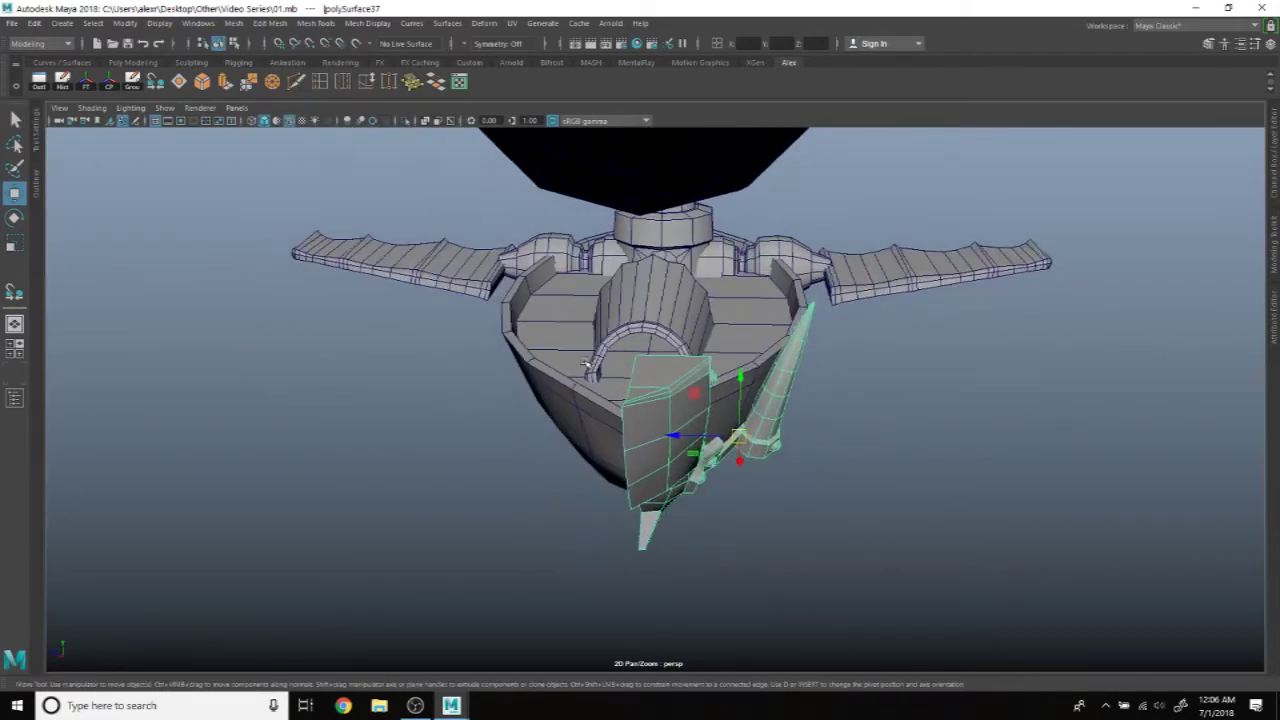
{"action": "key", "text": "d"}
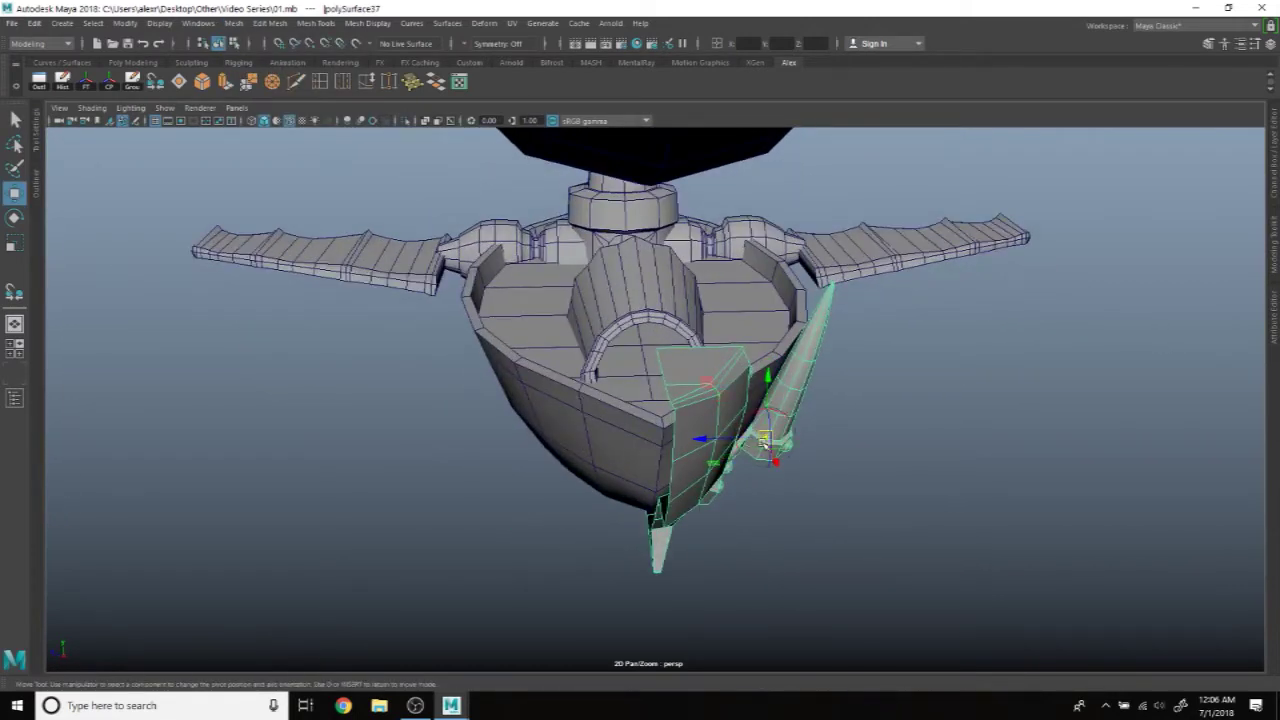
{"action": "left_click_drag", "start_coordinate": [763, 438], "coordinate": [687, 413]}
{"action": "left_click_drag", "start_coordinate": [745, 375], "coordinate": [67, 18], "text": "alt"}
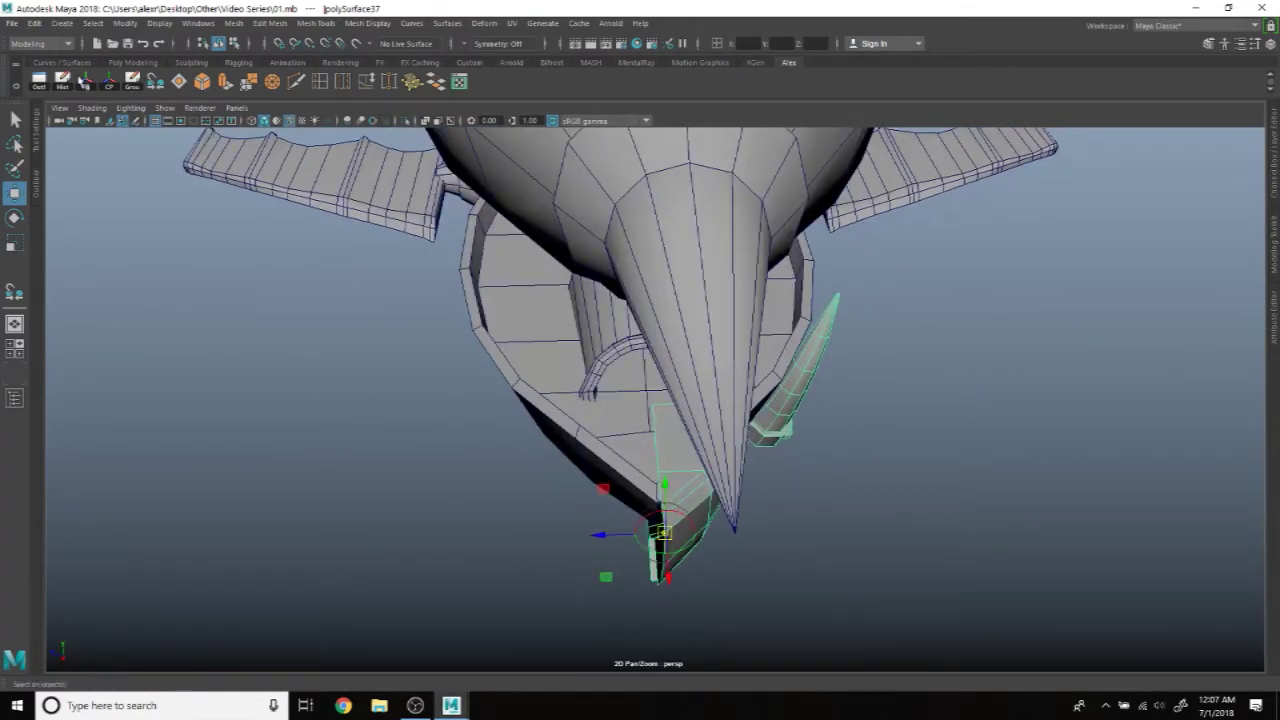
Step: Create a mirrored copy with Duplicate Special at -1 Z scale
{"action": "left_click", "coordinate": [35, 22]}
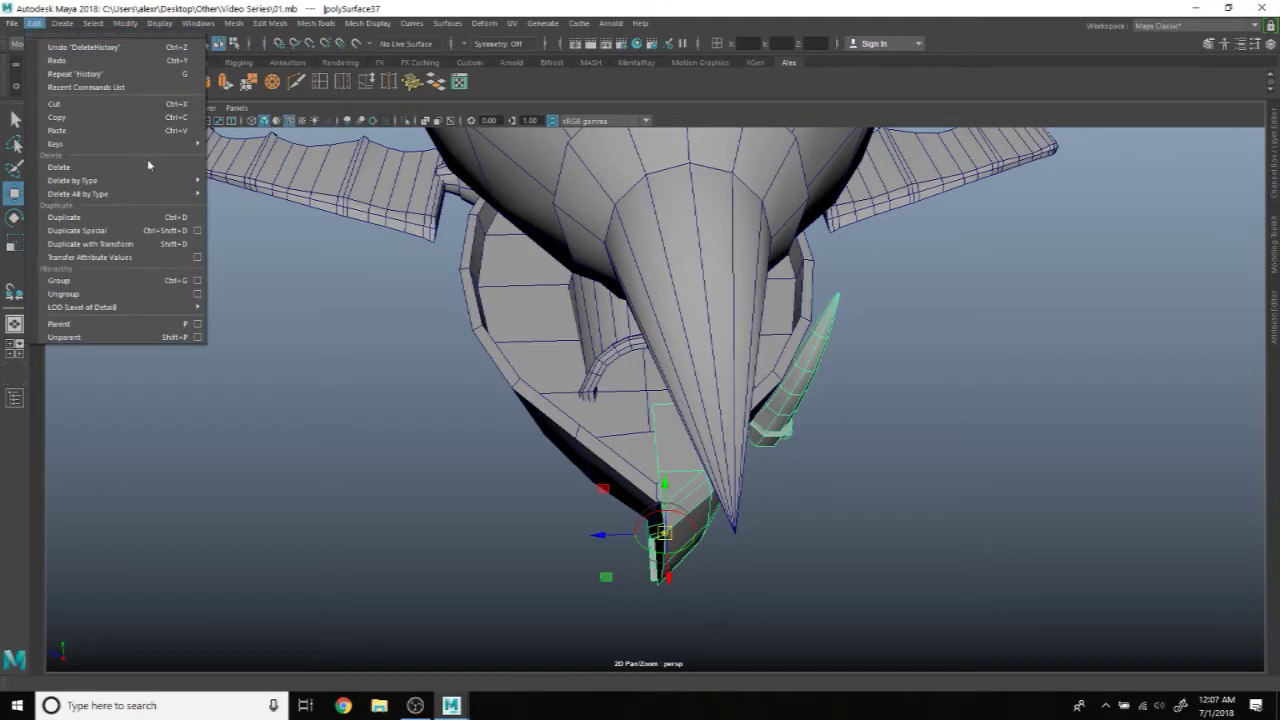
{"action": "left_click", "coordinate": [198, 240]}
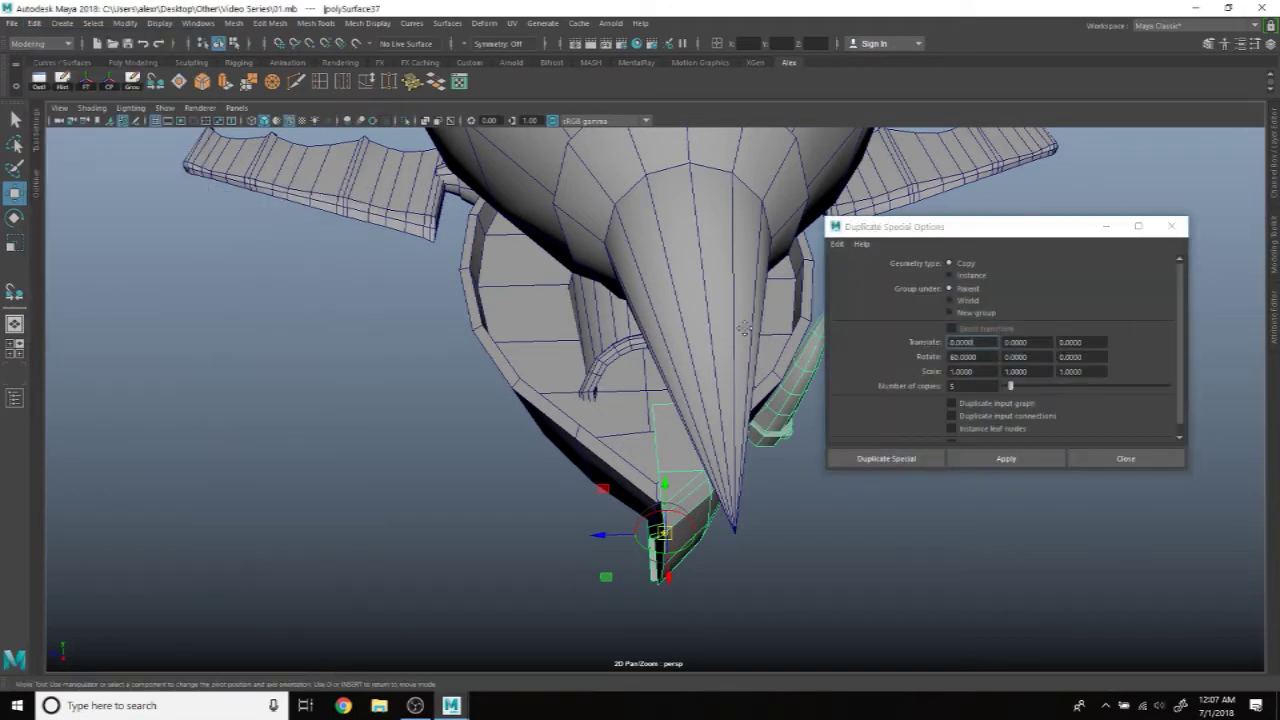
{"action": "left_click_drag", "start_coordinate": [198, 240], "coordinate": [654, 306], "text": "alt"}
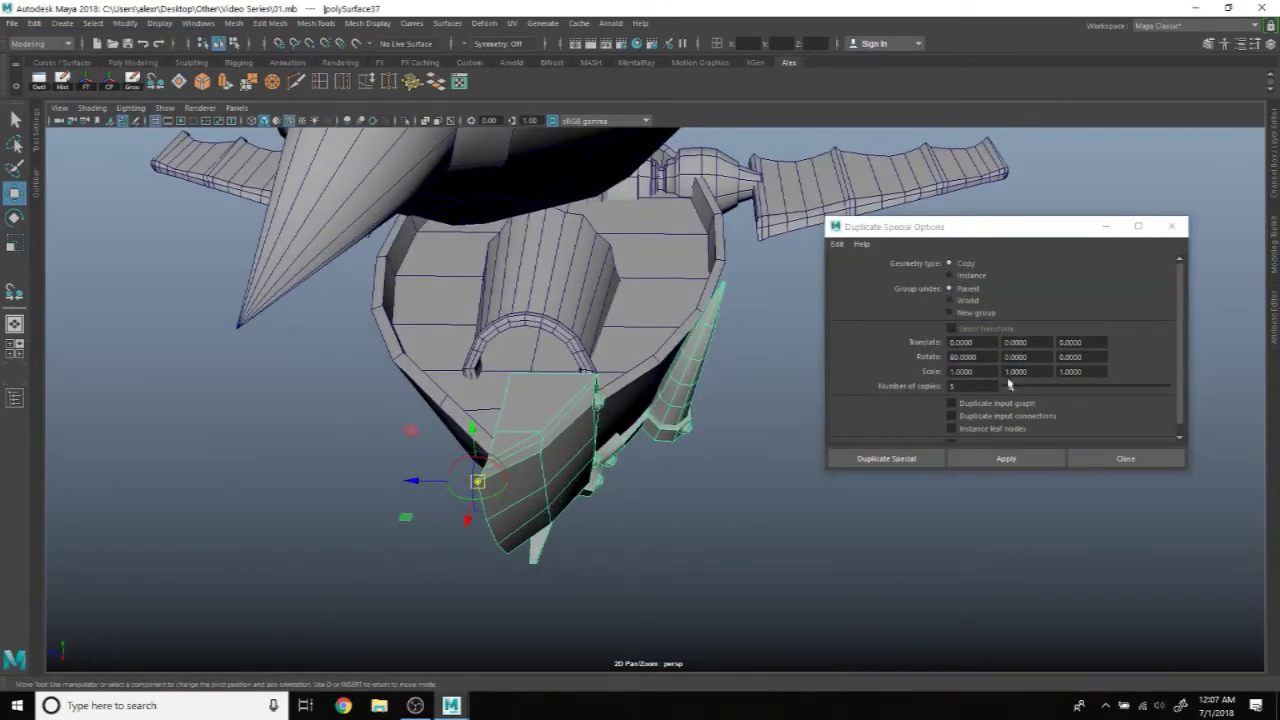
{"action": "left_click_drag", "start_coordinate": [769, 381], "coordinate": [1066, 403], "text": "alt"}
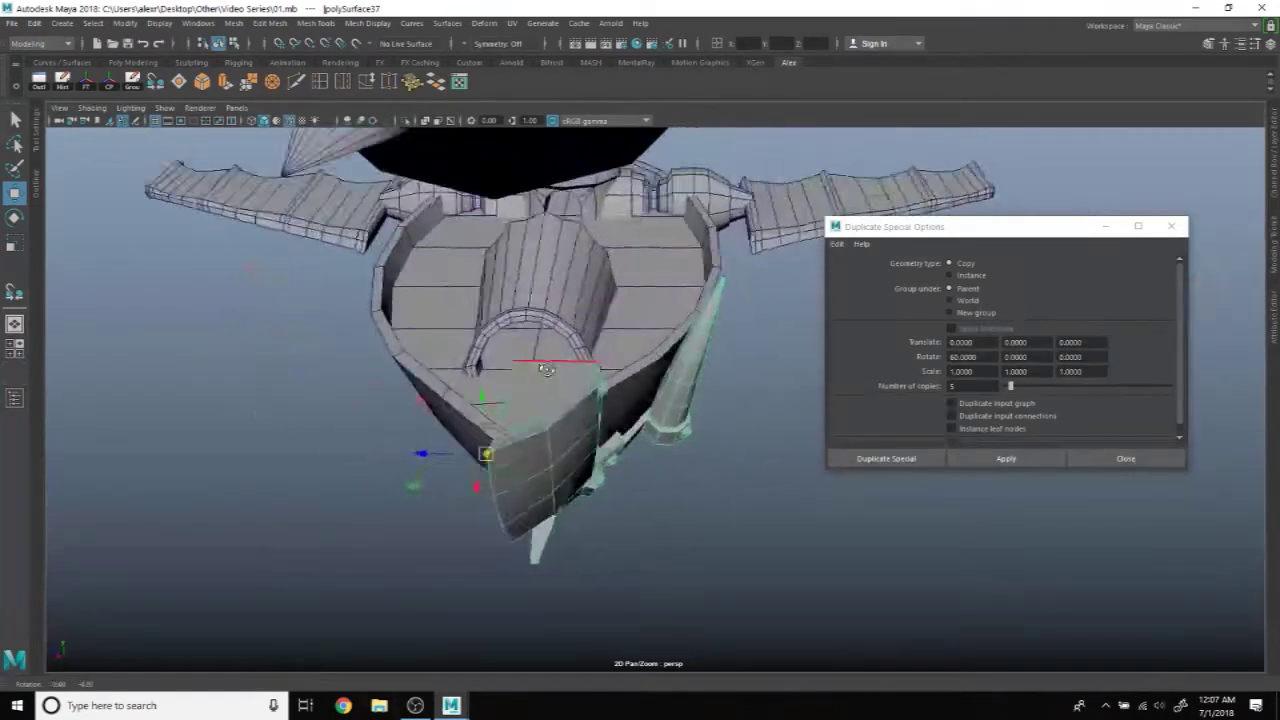
{"action": "left_click", "coordinate": [1066, 403]}
{"action": "type", "text": "-1"}
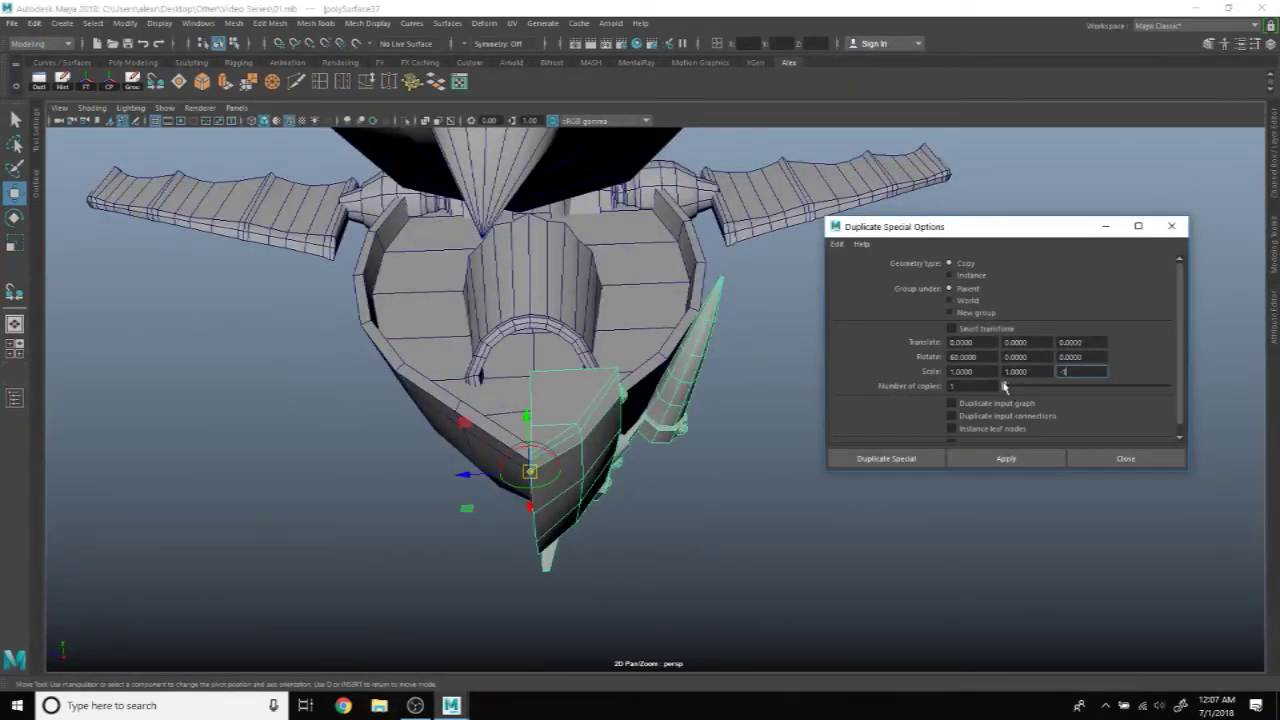
{"action": "left_click", "coordinate": [970, 460]}
{"action": "left_click", "coordinate": [1076, 462]}
{"action": "left_click_drag", "start_coordinate": [963, 491], "coordinate": [932, 480], "text": "alt"}
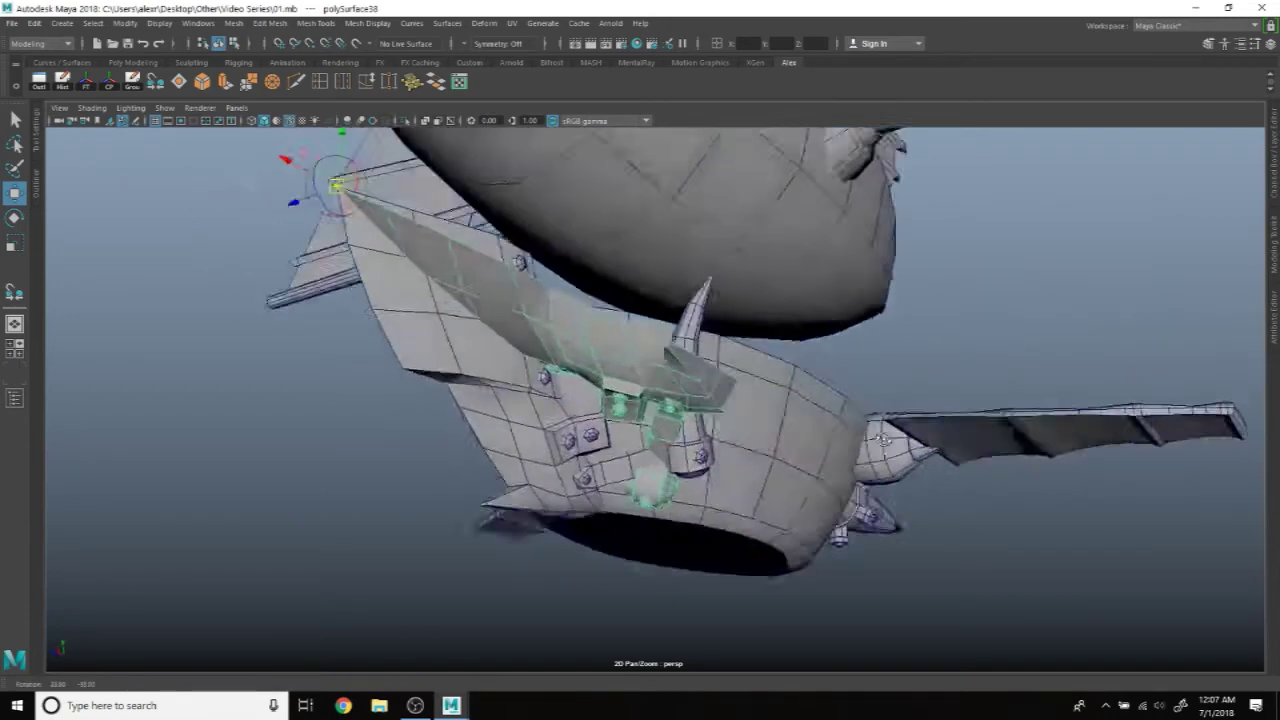
Step: Undo the mirrored duplicate, open the Outliner, and select group1 through polySurface37
{"action": "key", "text": "ctrl+z"}
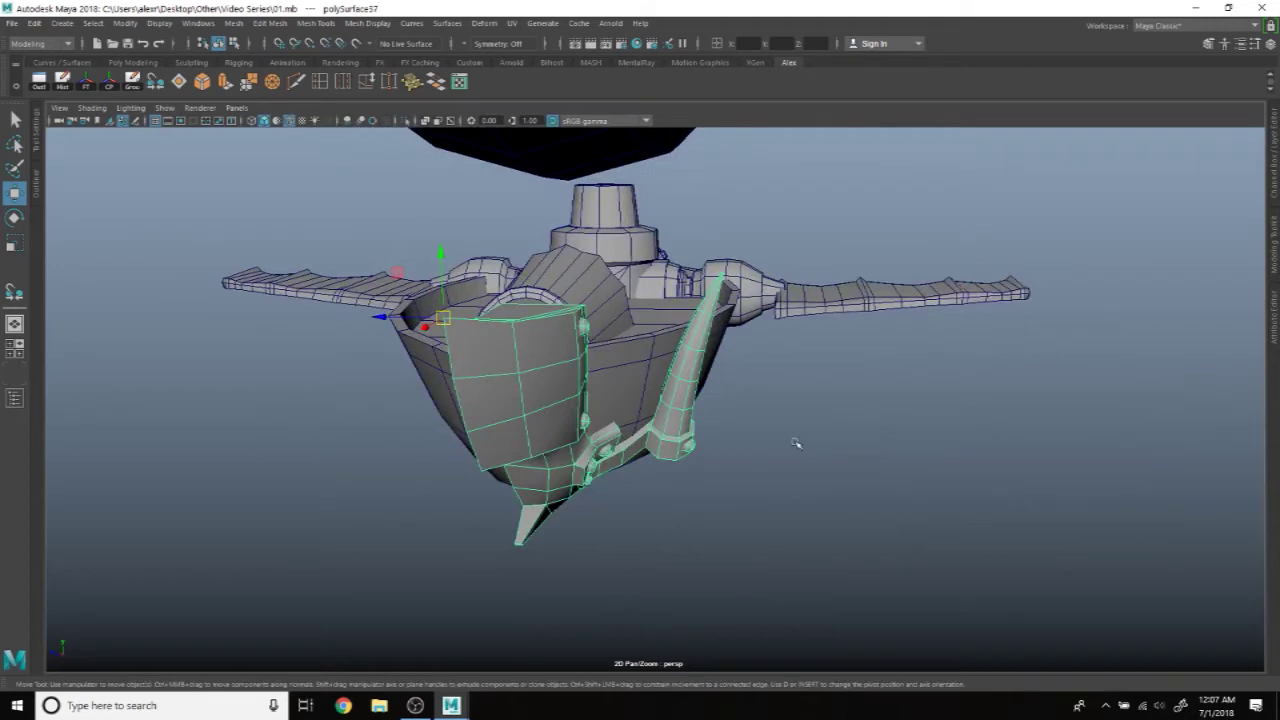
{"action": "key", "text": "ctrl+z"}
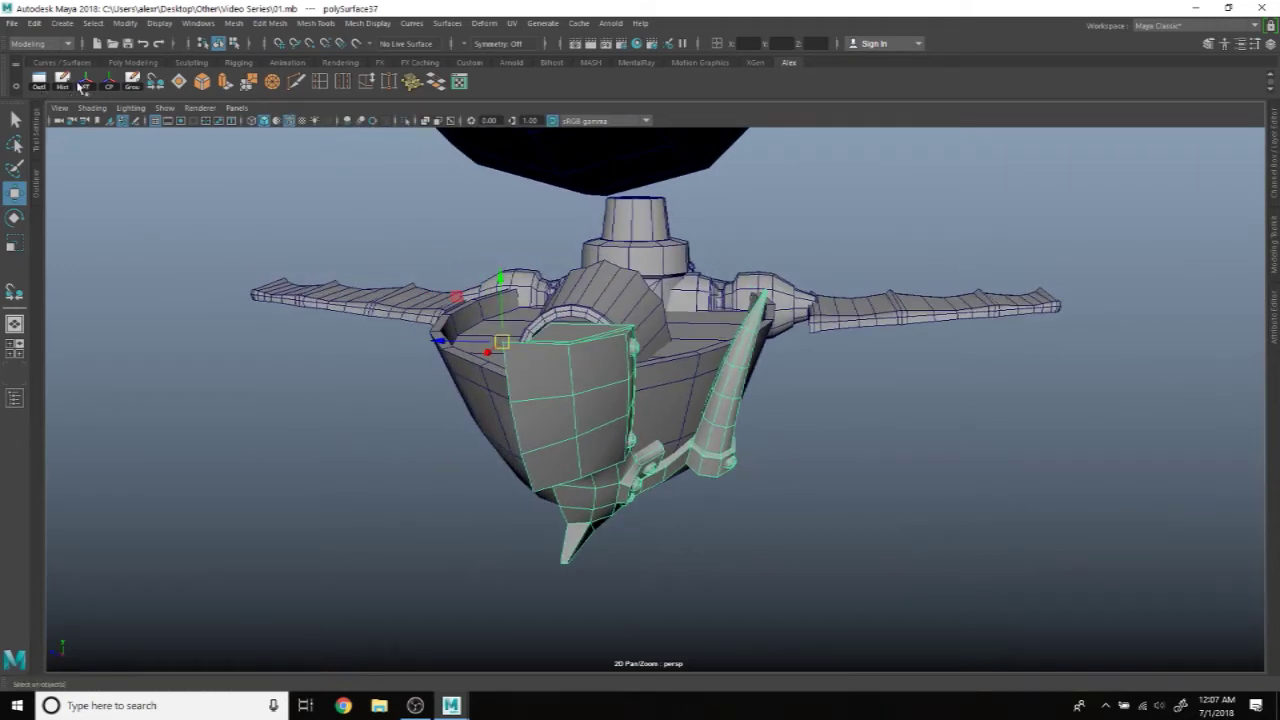
{"action": "left_click", "coordinate": [198, 24]}
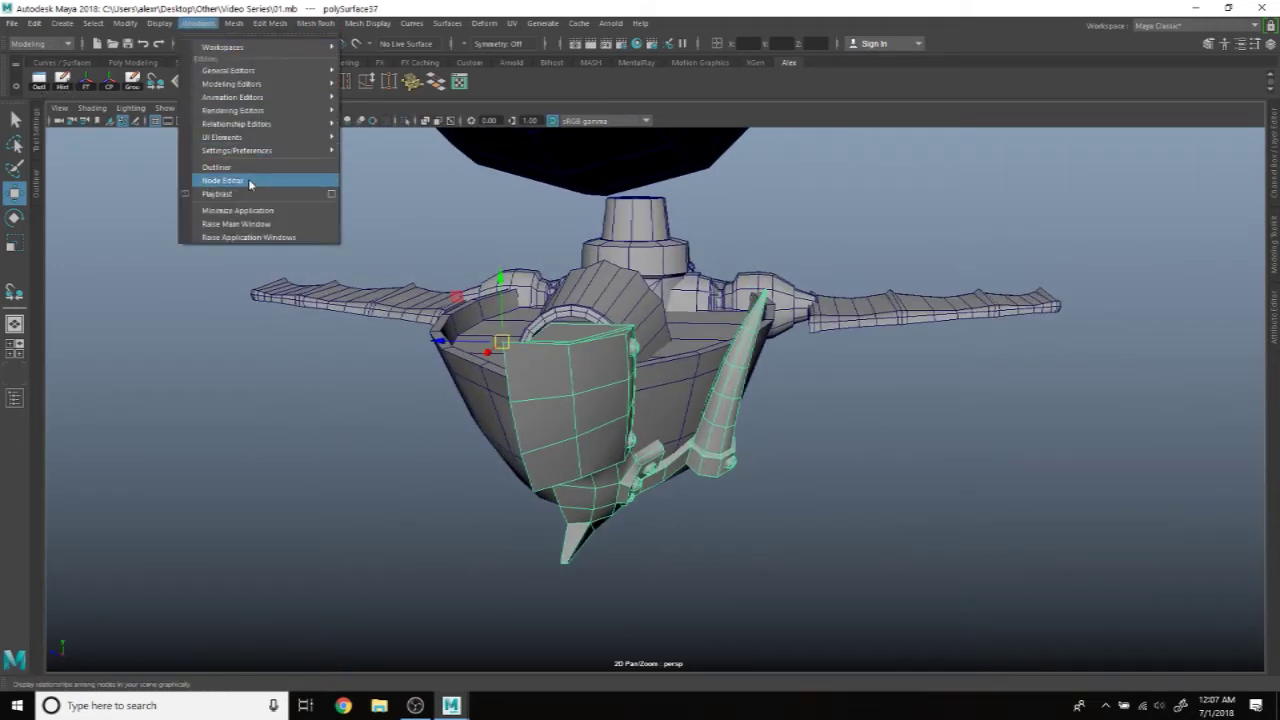
{"action": "left_click", "coordinate": [248, 177]}
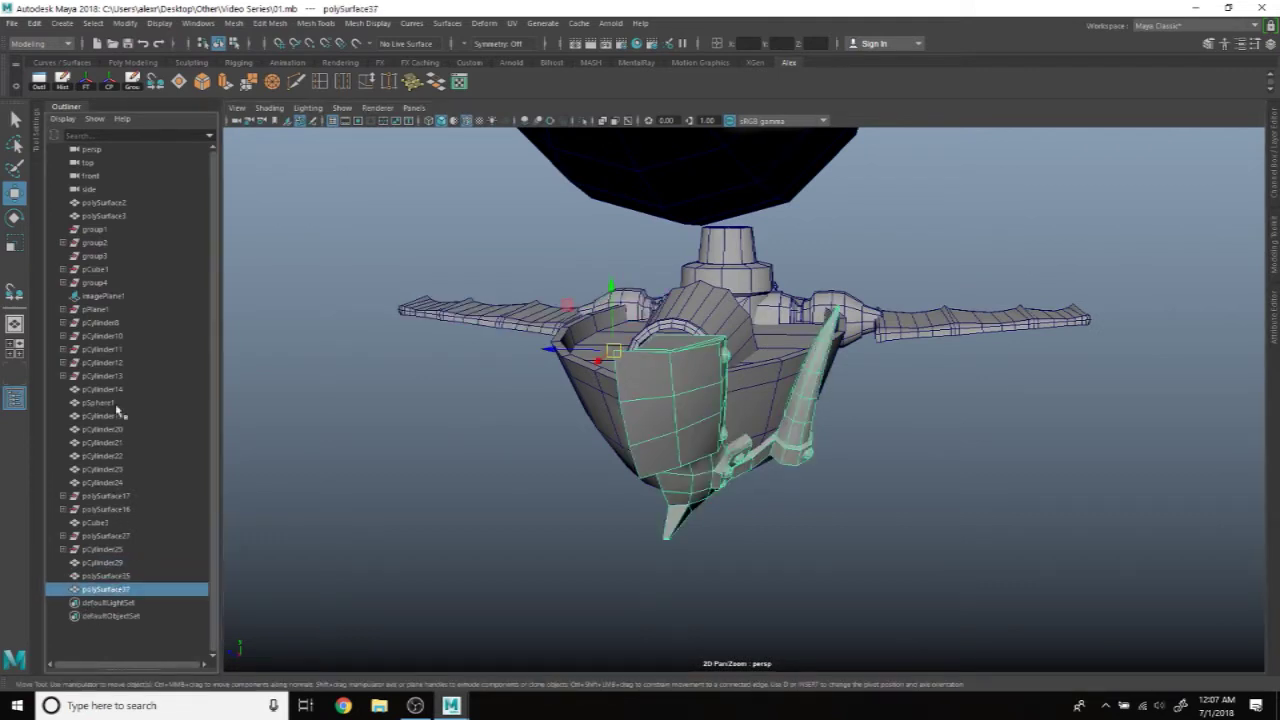
{"action": "left_click", "coordinate": [95, 229]}
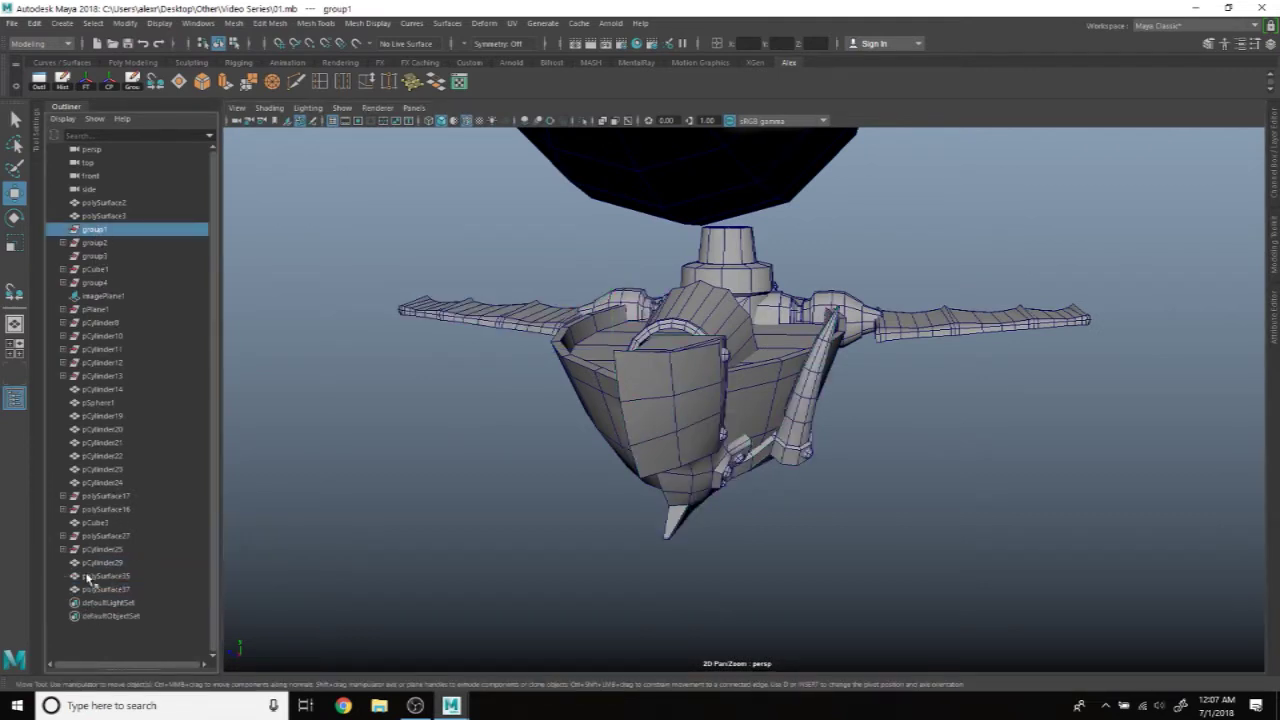
{"action": "left_click", "coordinate": [92, 590], "text": "shift"}
Step: Select pPlane1 and ungroup it from the Edit menu
{"action": "left_click", "coordinate": [35, 23]}
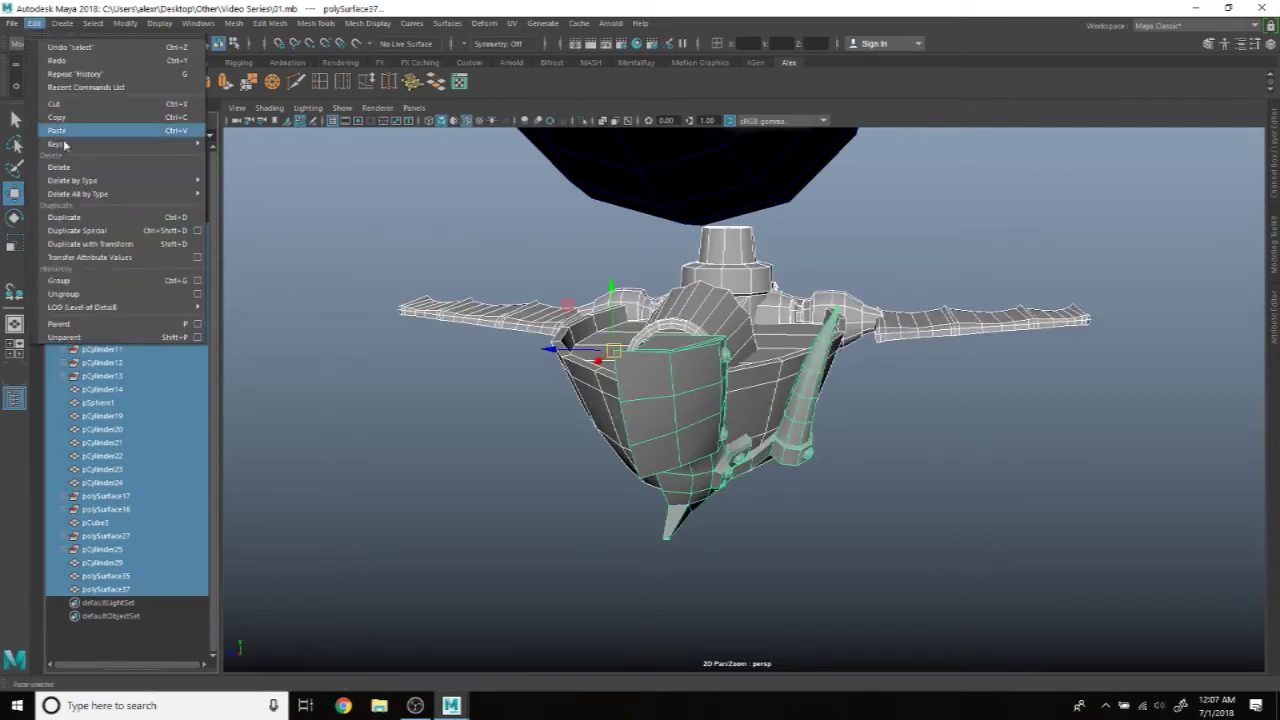
{"action": "left_click", "coordinate": [77, 293]}
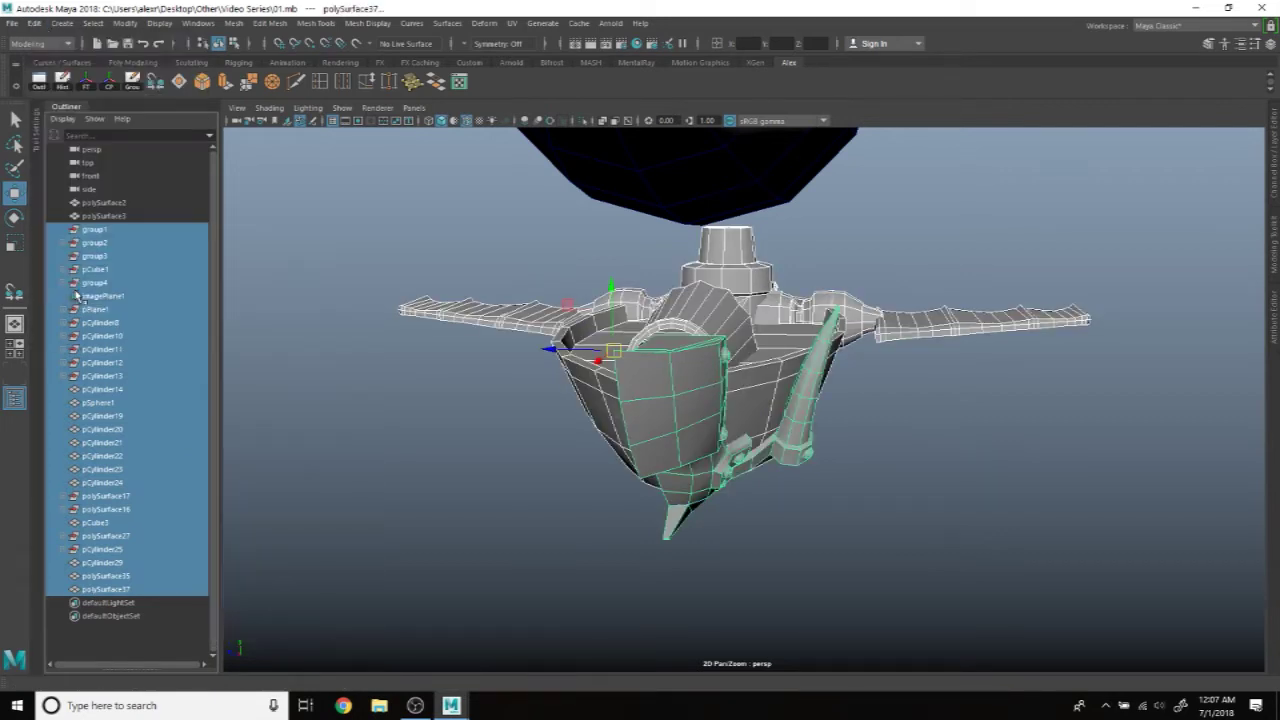
{"action": "left_click", "coordinate": [108, 310]}
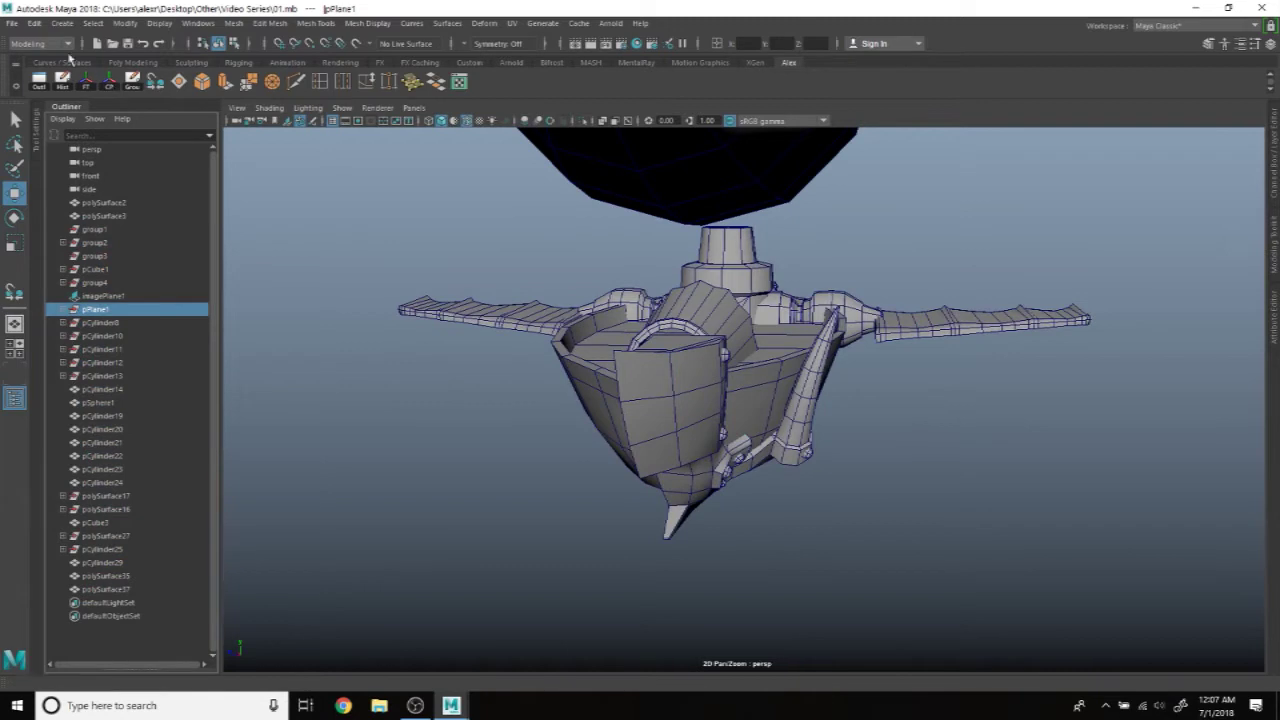
{"action": "left_click", "coordinate": [35, 23]}
{"action": "left_click", "coordinate": [75, 295]}
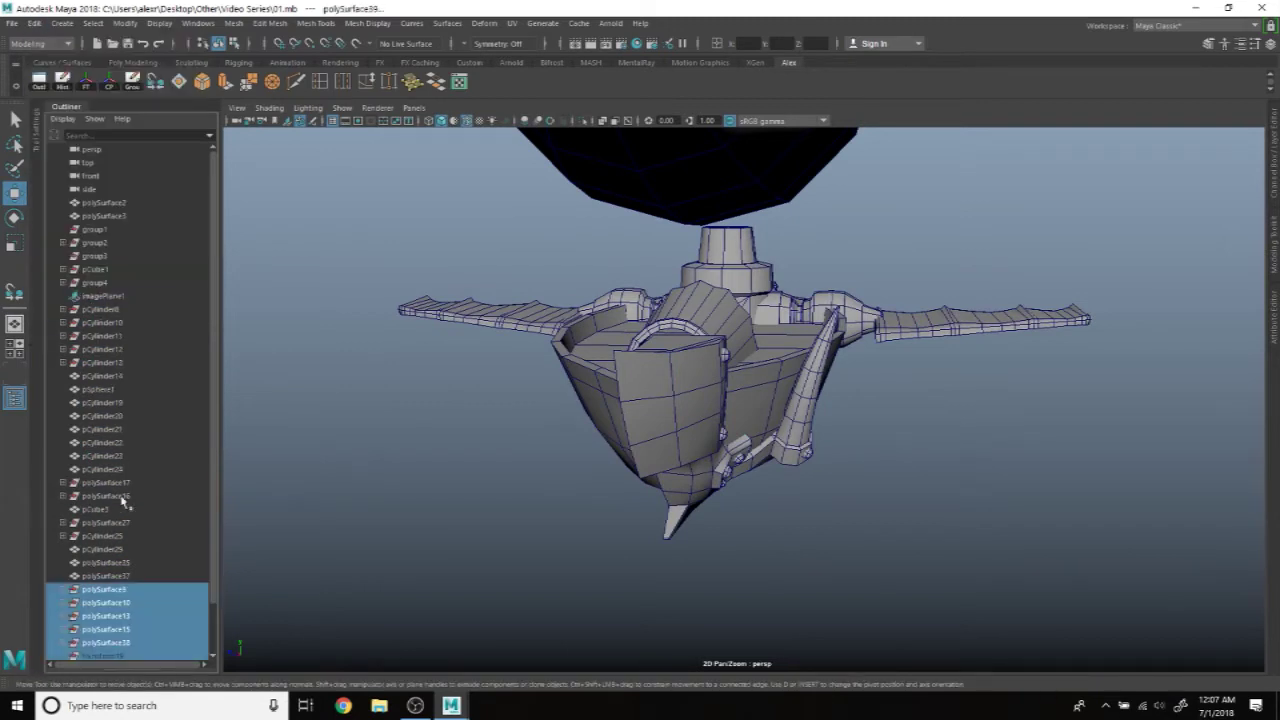
Step: Delete construction history on the marquee-selected upper airship parts
{"action": "scroll", "coordinate": [100, 565], "scroll_direction": "down", "scroll_amount": 2}
{"action": "scroll", "coordinate": [335, 475], "scroll_direction": "down", "scroll_amount": 5}
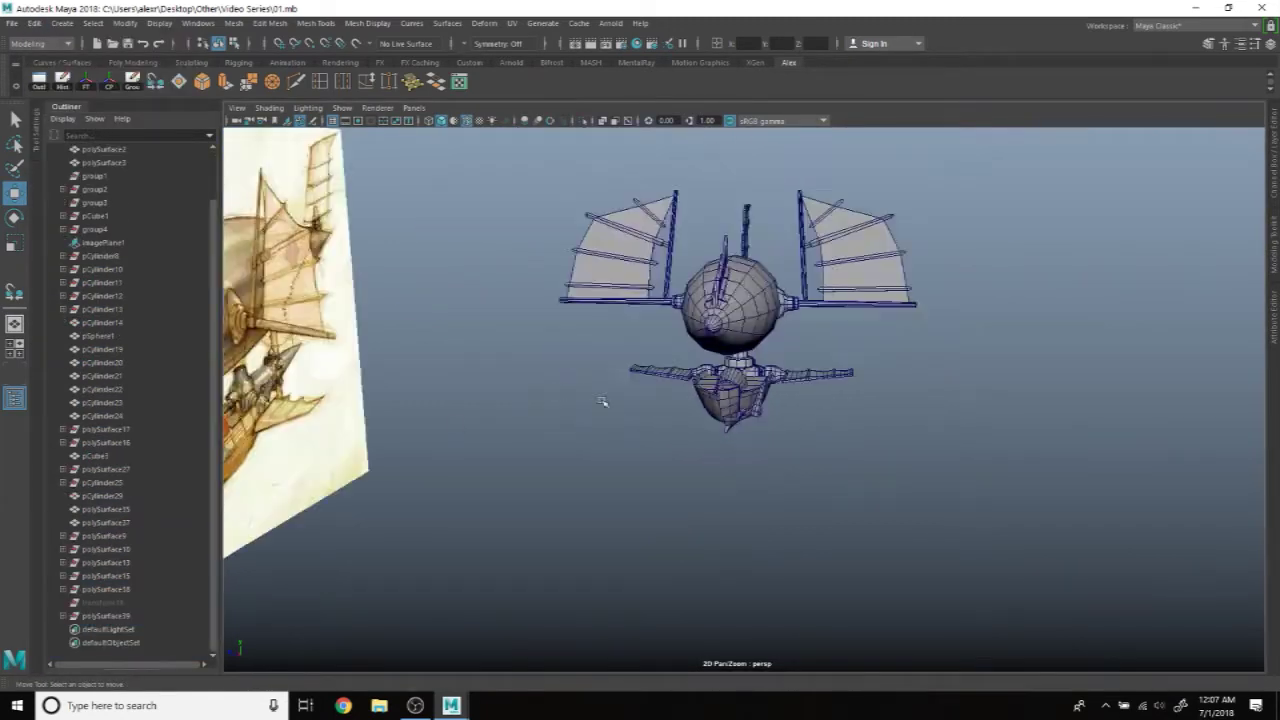
{"action": "left_click_drag", "start_coordinate": [1000, 557], "coordinate": [563, 191]}
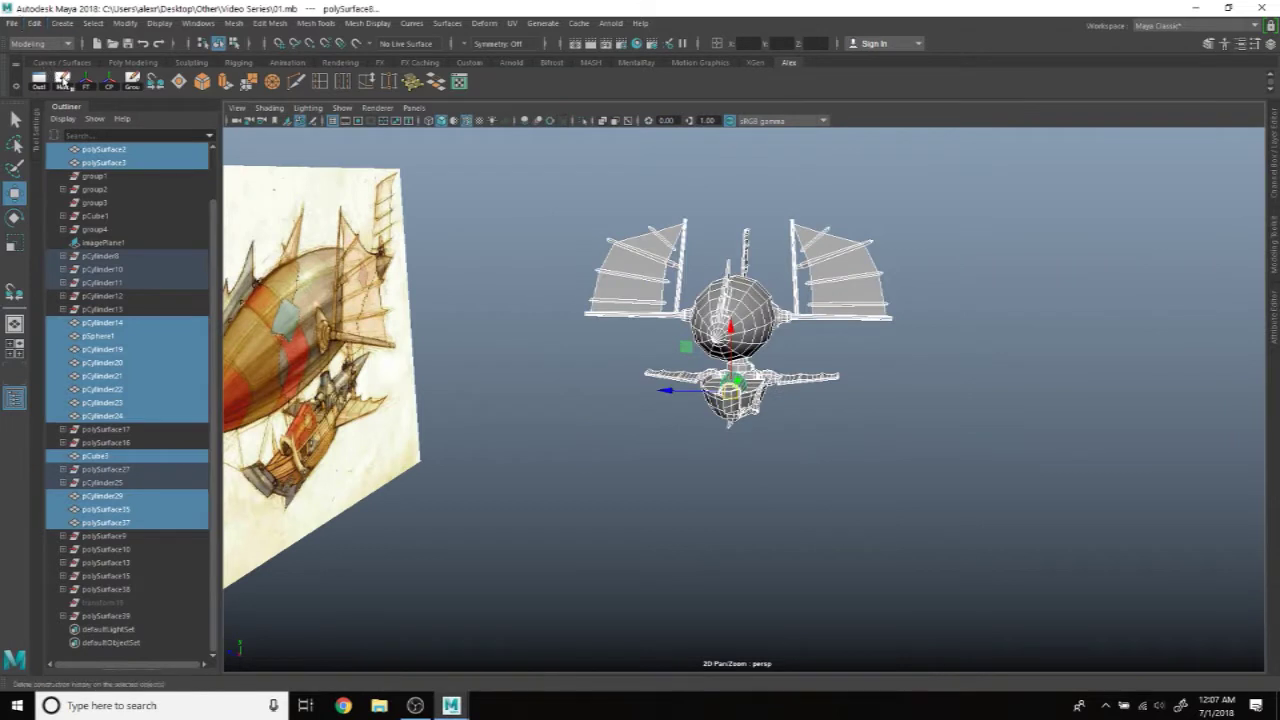
{"action": "left_click", "coordinate": [62, 80]}
{"action": "left_click", "coordinate": [595, 506]}
Step: Convert pCylinder8, pCylinder25 and three other parts into clean standalone surfaces
{"action": "left_click", "coordinate": [100, 269]}
{"action": "left_click", "coordinate": [33, 26]}
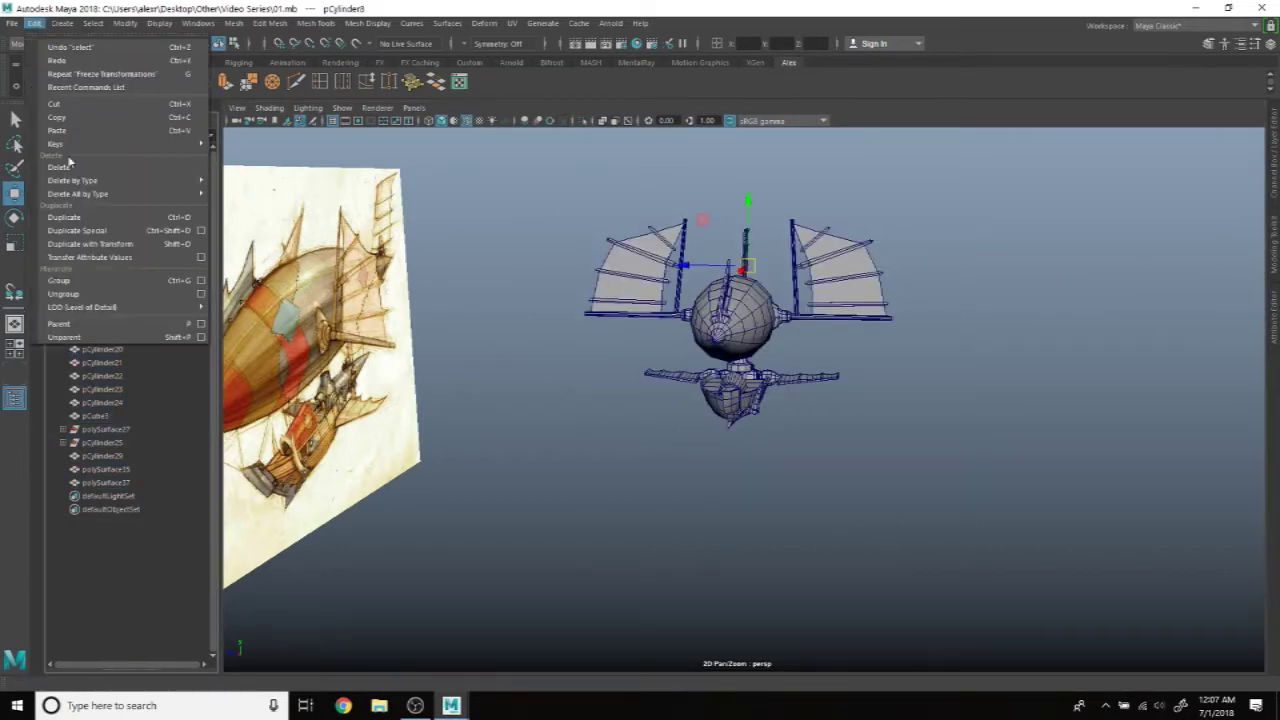
{"action": "left_click", "coordinate": [87, 282]}
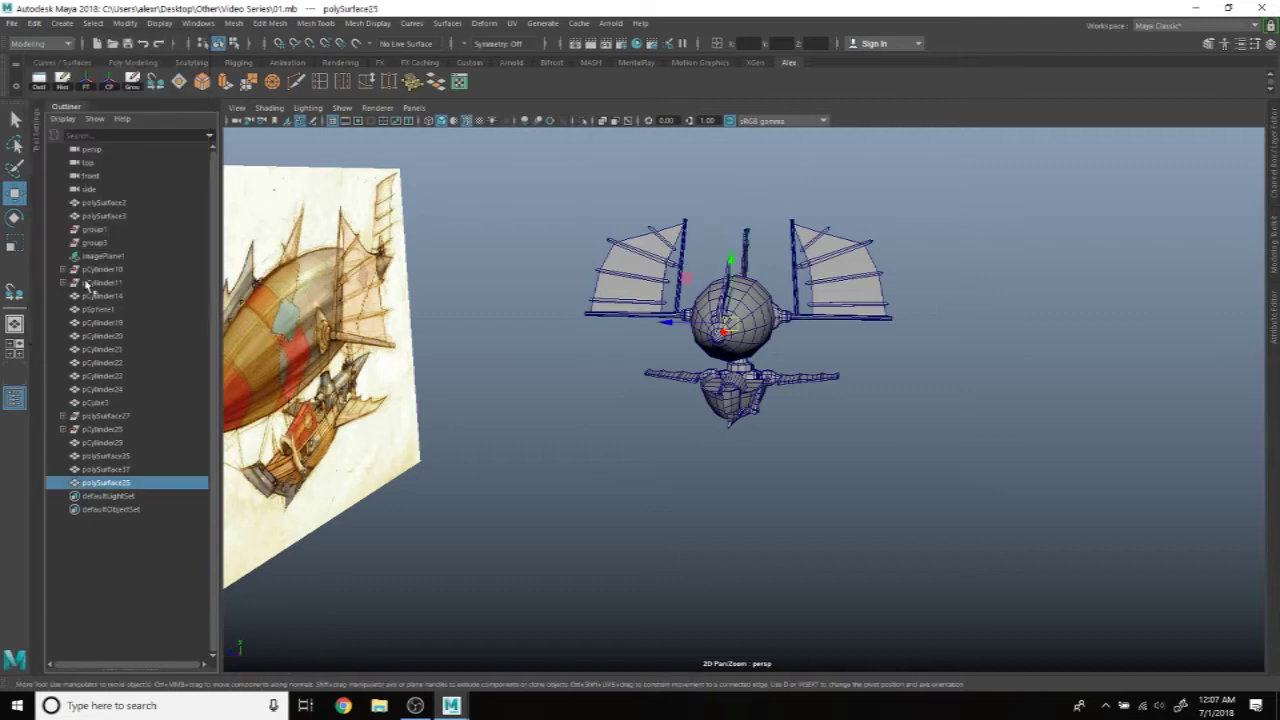
{"action": "left_click", "coordinate": [104, 430]}
{"action": "key", "text": "g"}
{"action": "left_click", "coordinate": [113, 418]}
{"action": "key", "text": "g"}
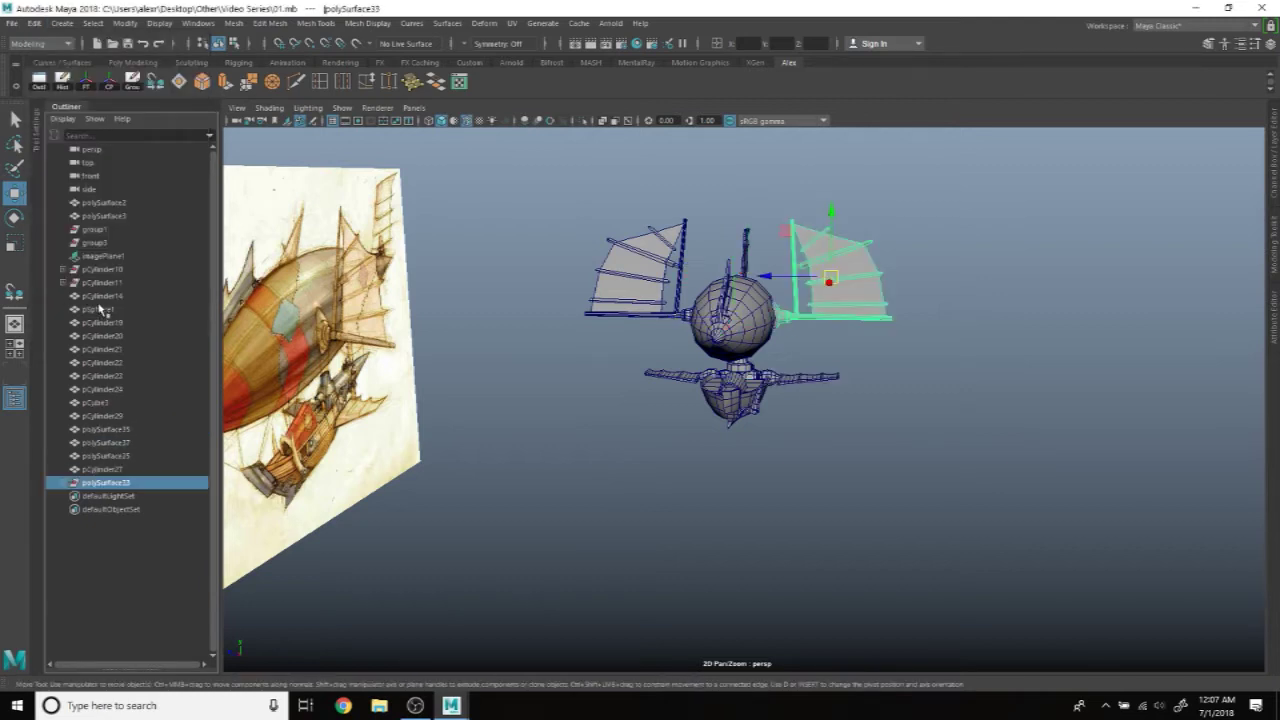
{"action": "left_click", "coordinate": [100, 284]}
{"action": "key", "text": "g"}
{"action": "left_click", "coordinate": [100, 270]}
{"action": "key", "text": "g"}
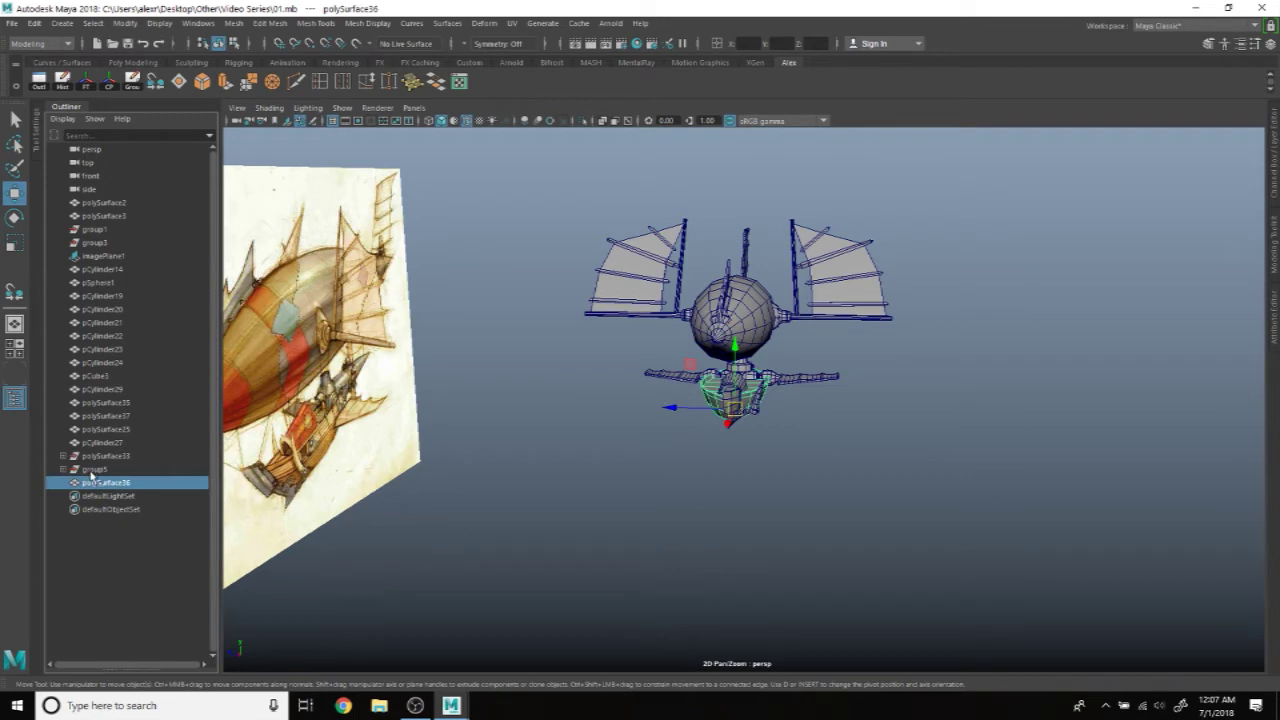
Step: Consolidate group5 into one surface, delete group1 and group3, then select polySurface37
{"action": "left_click", "coordinate": [92, 470]}
{"action": "left_click", "coordinate": [104, 457]}
{"action": "key", "text": "g"}
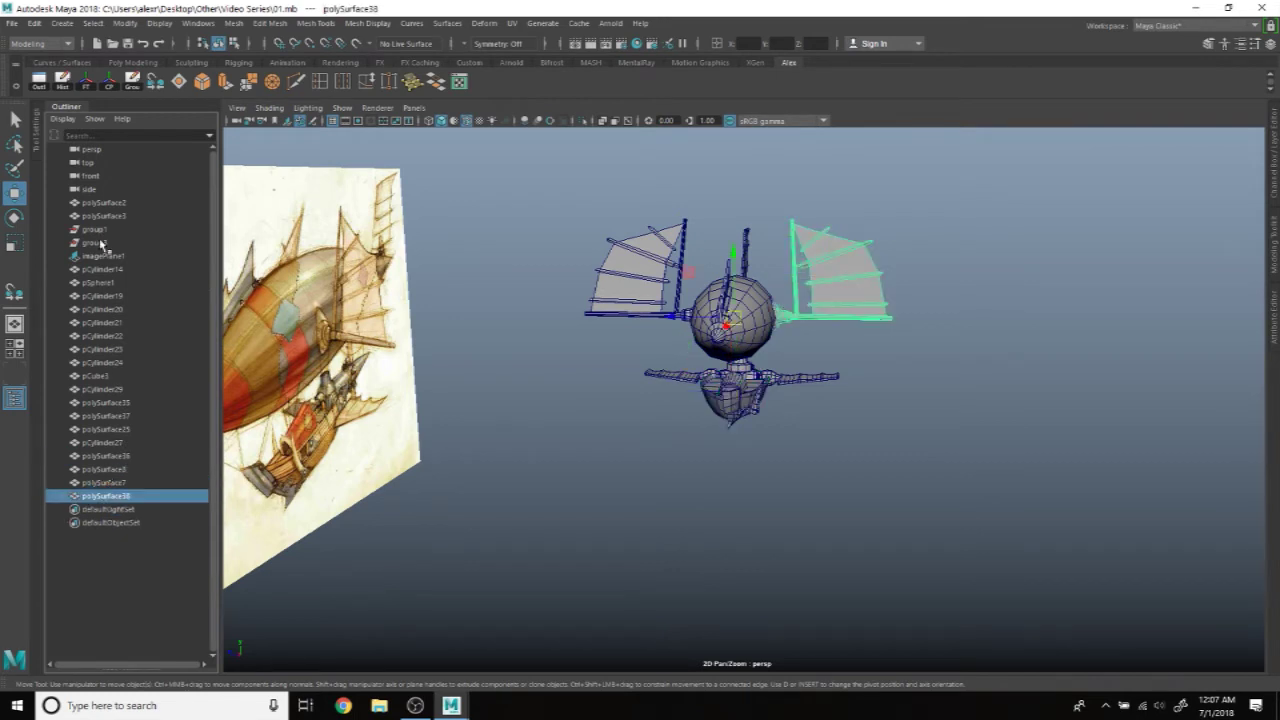
{"action": "left_click", "coordinate": [95, 230]}
{"action": "left_click", "coordinate": [94, 243]}
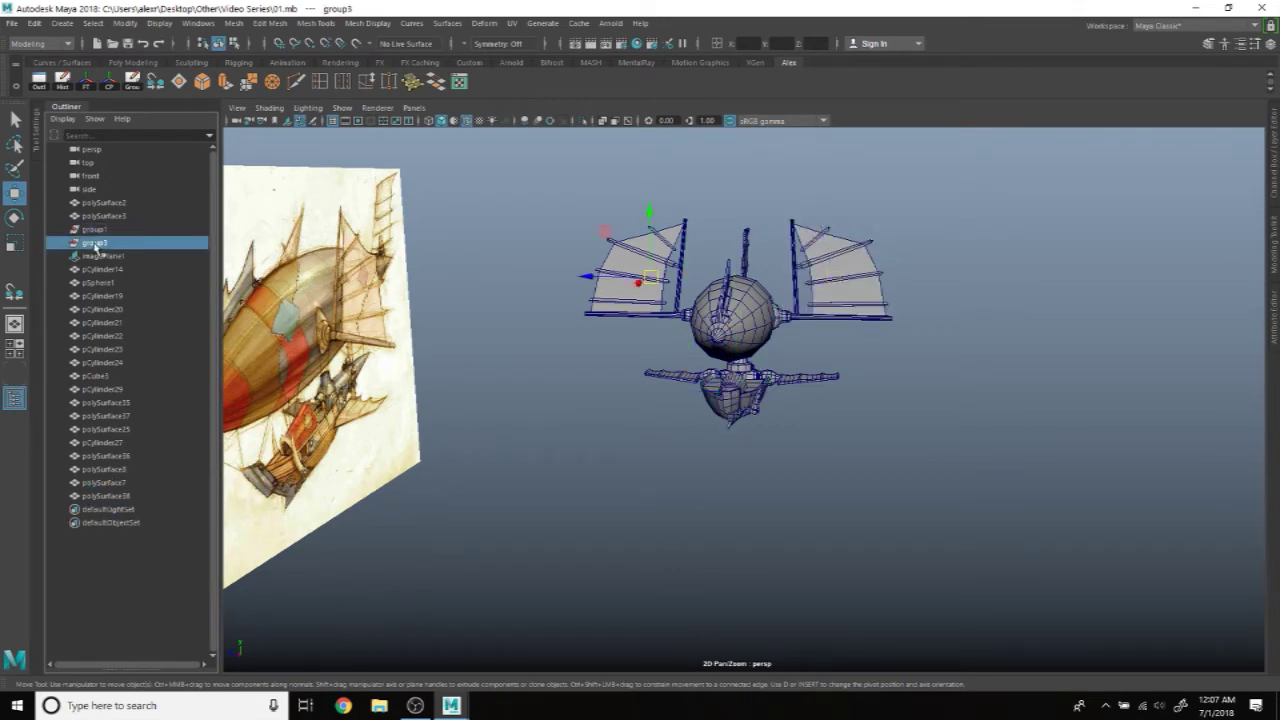
{"action": "key", "text": "Delete"}
{"action": "scroll", "coordinate": [446, 293], "scroll_direction": "up", "scroll_amount": 5}
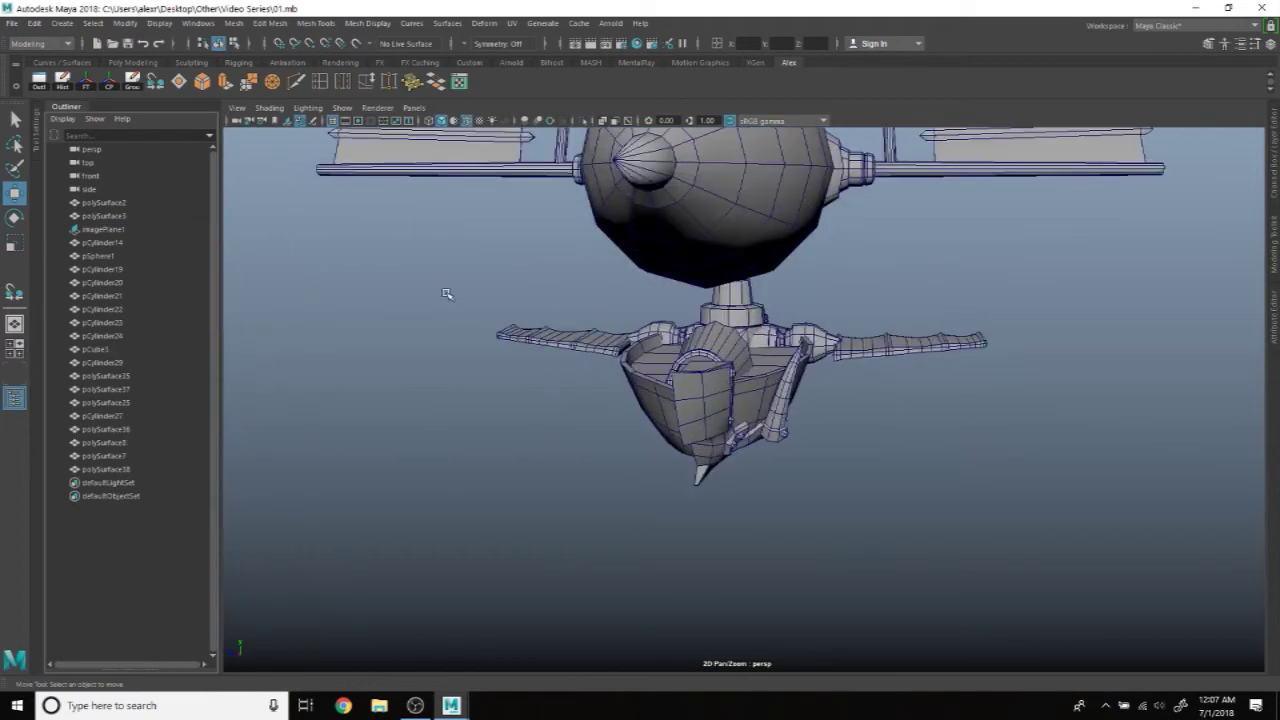
{"action": "left_click", "coordinate": [64, 108]}
{"action": "left_click", "coordinate": [612, 405]}
Step: Orbit around the gondola and inspect the selected piece's transform values
{"action": "mouse_move", "coordinate": [612, 405]}
{"action": "left_mouse_down", "text": "alt"}
{"action": "mouse_move", "coordinate": [607, 430]}
{"action": "mouse_move", "coordinate": [229, 86]}
{"action": "left_mouse_up", "text": "alt"}
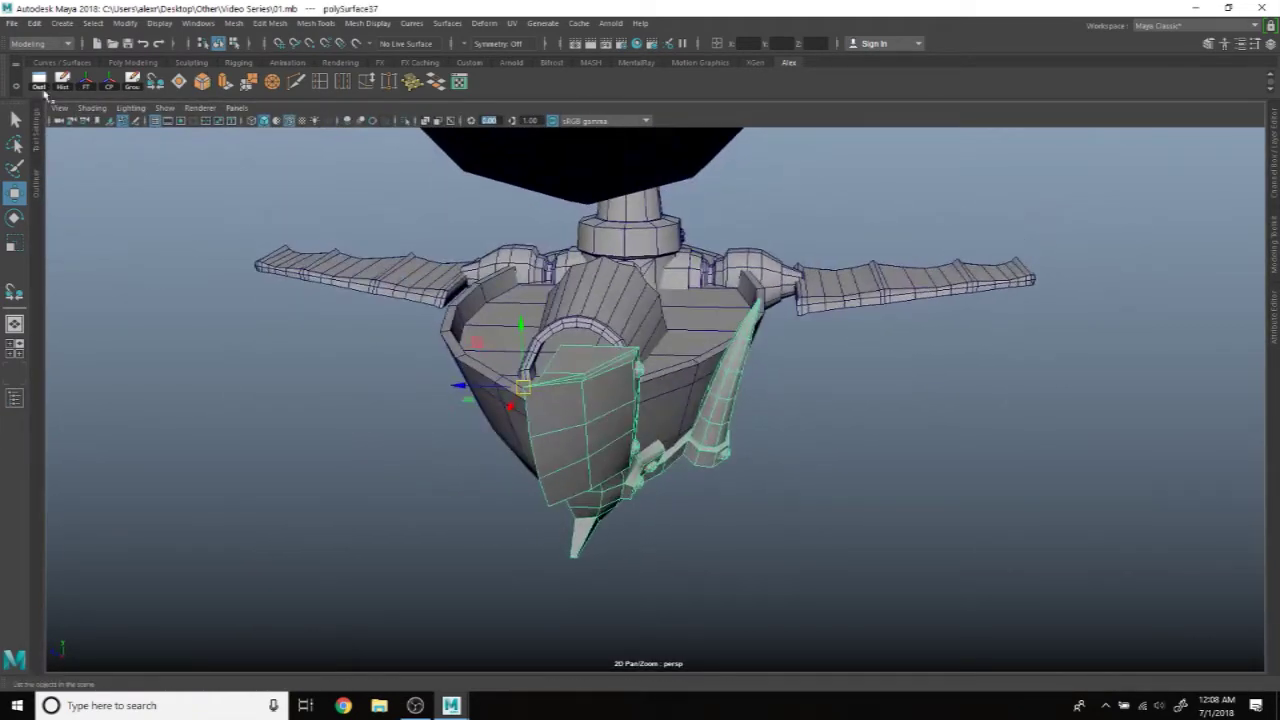
{"action": "left_click", "coordinate": [1275, 180]}
{"action": "left_click_drag", "start_coordinate": [655, 335], "coordinate": [688, 352], "text": "alt"}
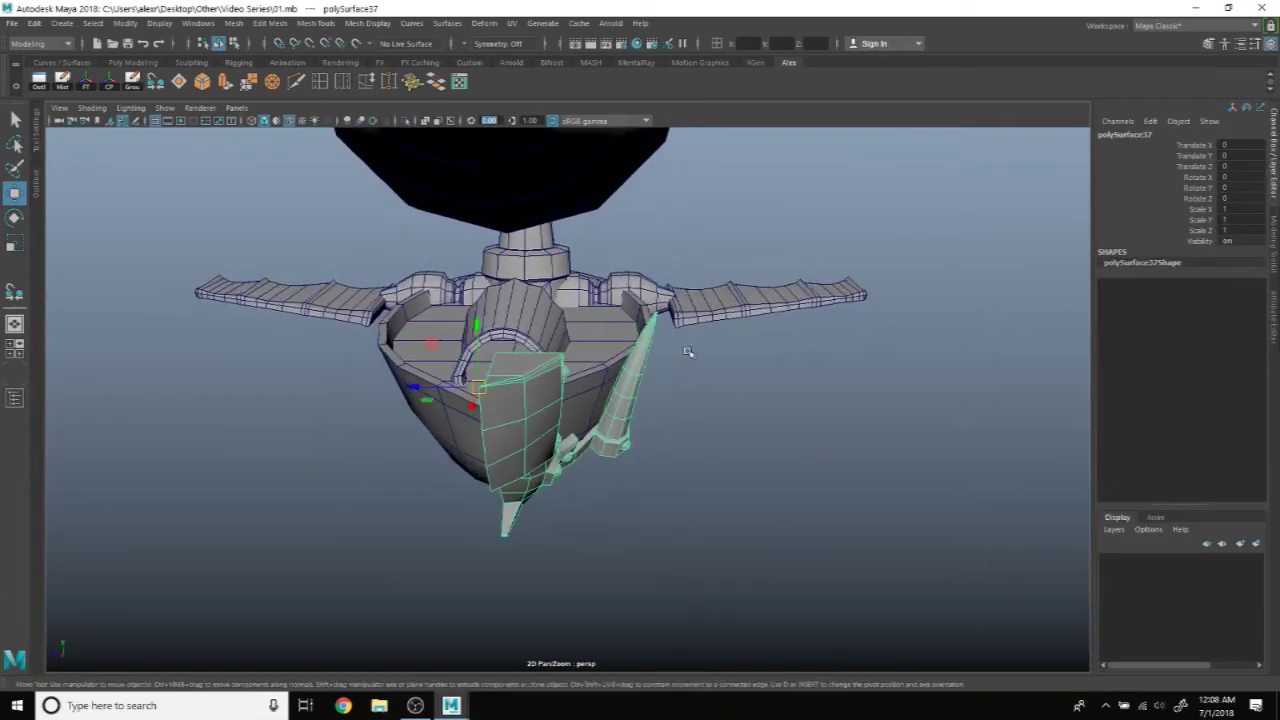
{"action": "left_click", "coordinate": [34, 22]}
{"action": "left_click", "coordinate": [140, 204]}
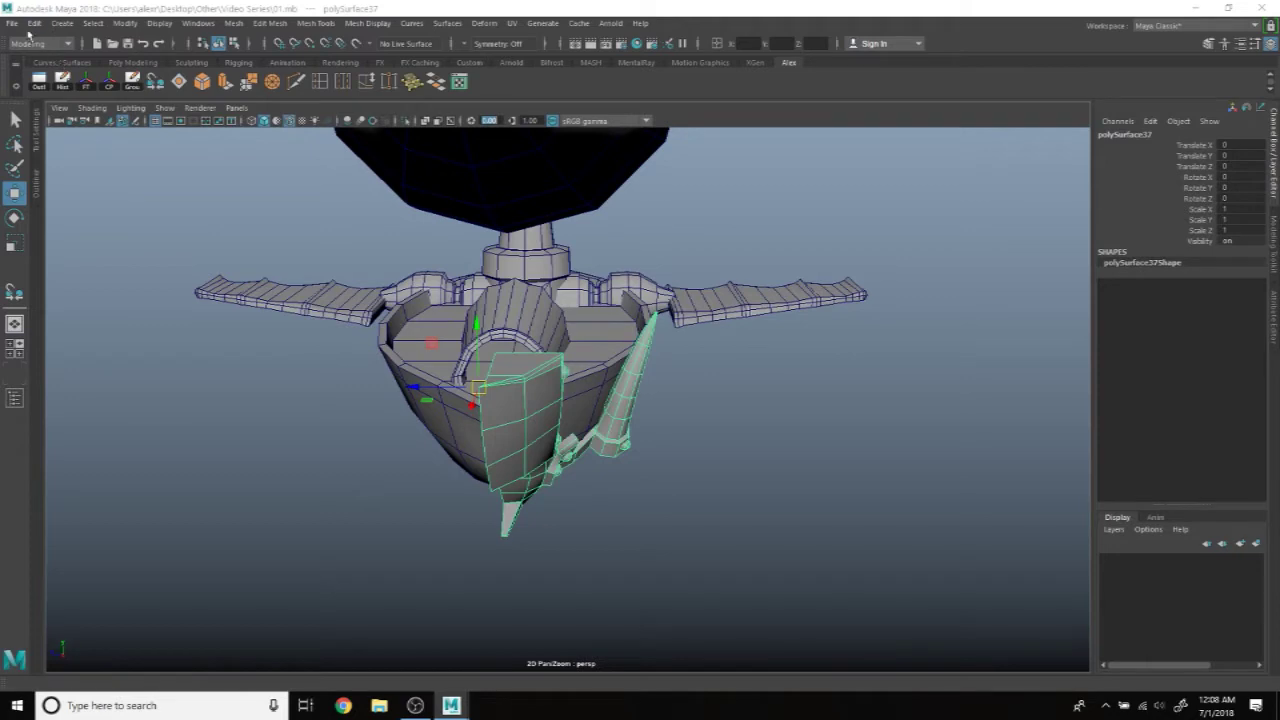
Step: Create a mirrored copy with Duplicate Special, reset to defaults with Scale Z -1
{"action": "left_click", "coordinate": [34, 22]}
{"action": "left_click", "coordinate": [210, 231]}
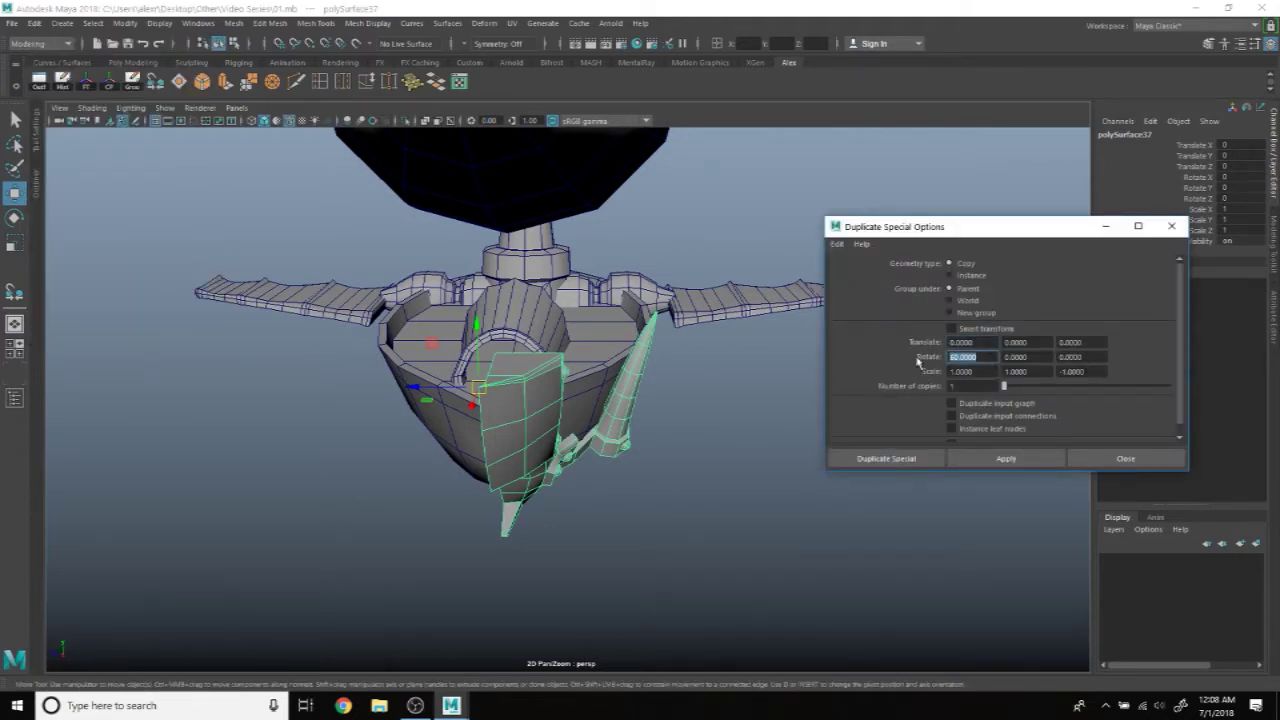
{"action": "left_click", "coordinate": [836, 248]}
{"action": "left_click", "coordinate": [860, 274]}
{"action": "key", "text": "ctrl+shift+a"}
{"action": "left_click_drag", "start_coordinate": [1053, 233], "coordinate": [1028, 220]}
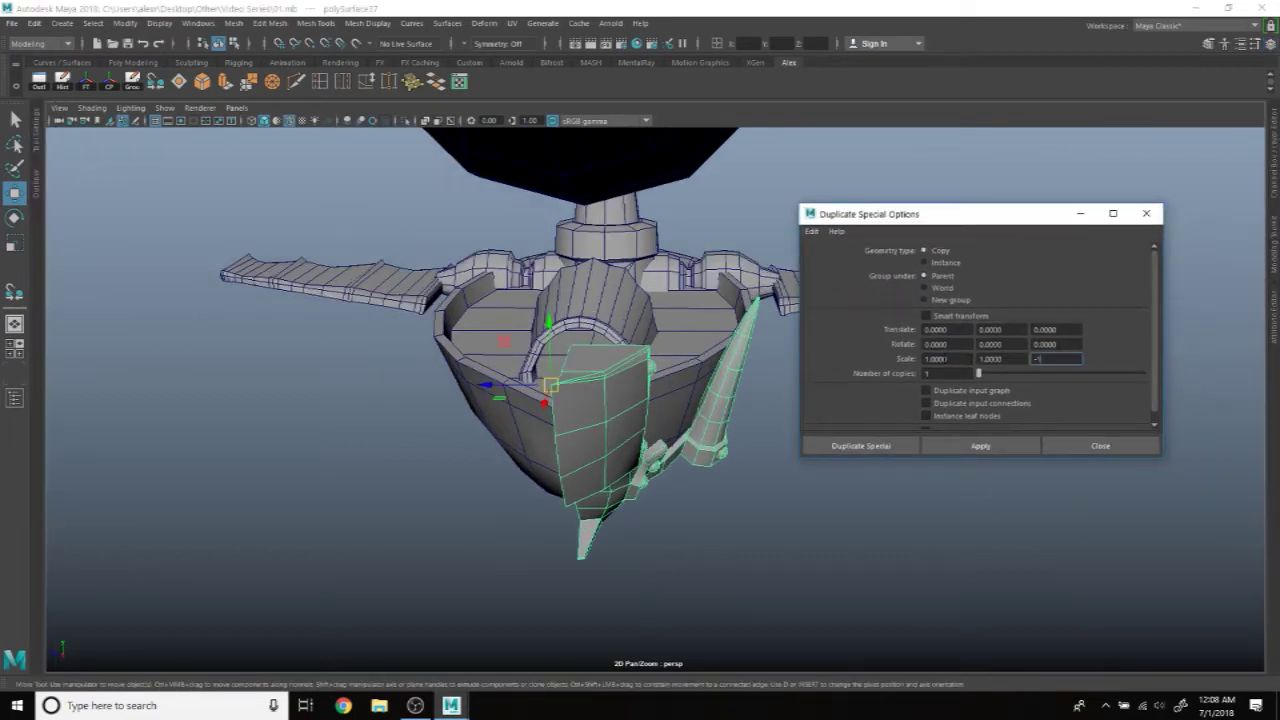
{"action": "left_click", "coordinate": [996, 455]}
{"action": "left_click", "coordinate": [1100, 445]}
Step: Inspect the mirrored copy and select the bow piece polySurface37
{"action": "mouse_move", "coordinate": [917, 471]}
{"action": "left_mouse_down", "text": "alt"}
{"action": "mouse_move", "coordinate": [1051, 449]}
{"action": "mouse_move", "coordinate": [903, 446]}
{"action": "mouse_move", "coordinate": [783, 466]}
{"action": "mouse_move", "coordinate": [1074, 451]}
{"action": "mouse_move", "coordinate": [1180, 500]}
{"action": "mouse_move", "coordinate": [1230, 470]}
{"action": "left_mouse_up", "text": "alt"}
{"action": "mouse_move", "coordinate": [619, 261]}
{"action": "left_mouse_down", "text": "alt"}
{"action": "mouse_move", "coordinate": [680, 361]}
{"action": "mouse_move", "coordinate": [854, 403]}
{"action": "mouse_move", "coordinate": [880, 391]}
{"action": "mouse_move", "coordinate": [672, 401]}
{"action": "mouse_move", "coordinate": [662, 420]}
{"action": "mouse_move", "coordinate": [971, 394]}
{"action": "mouse_move", "coordinate": [812, 370]}
{"action": "mouse_move", "coordinate": [800, 346]}
{"action": "mouse_move", "coordinate": [644, 368]}
{"action": "mouse_move", "coordinate": [680, 357]}
{"action": "mouse_move", "coordinate": [640, 366]}
{"action": "mouse_move", "coordinate": [589, 344]}
{"action": "left_mouse_up", "text": "alt"}
{"action": "left_click", "coordinate": [662, 420]}
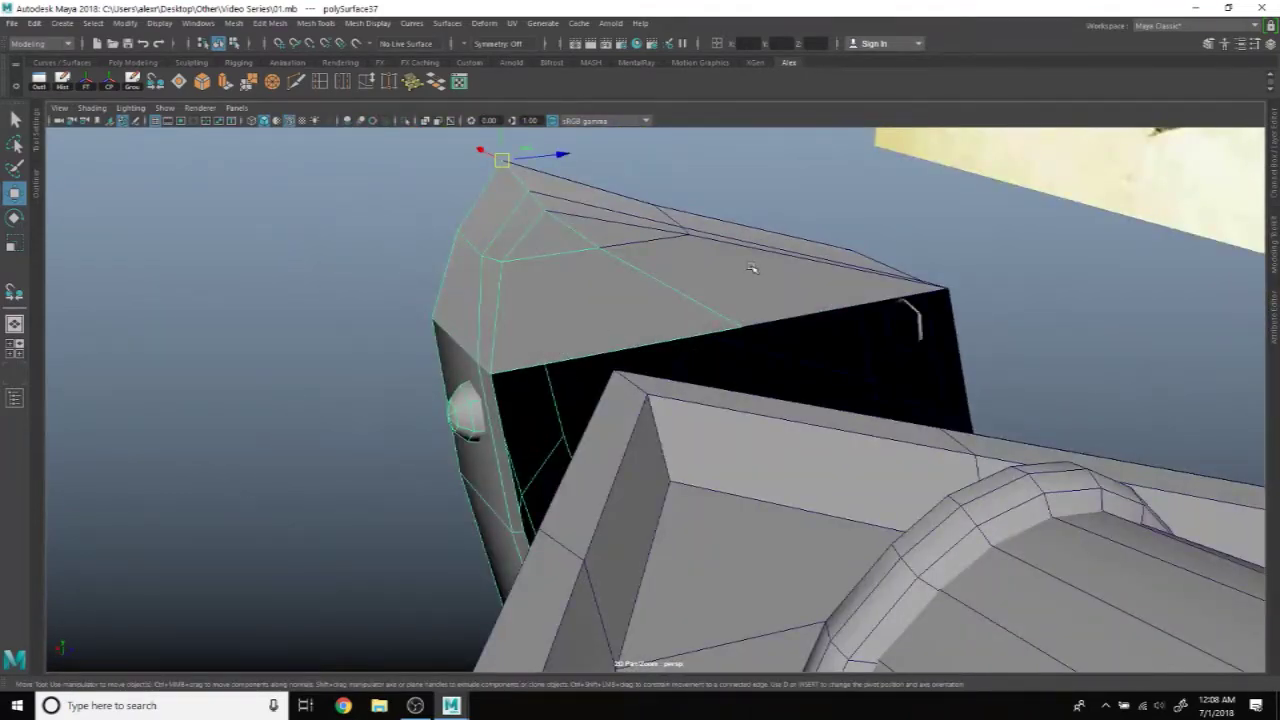
Step: Extrude the bow panel's top edge and pull it down over the hull rim
{"action": "mouse_move", "coordinate": [752, 268]}
{"action": "left_mouse_down", "text": "alt"}
{"action": "mouse_move", "coordinate": [357, 237]}
{"action": "mouse_move", "coordinate": [558, 377]}
{"action": "mouse_move", "coordinate": [722, 383]}
{"action": "mouse_move", "coordinate": [450, 420]}
{"action": "mouse_move", "coordinate": [420, 320]}
{"action": "mouse_move", "coordinate": [500, 375]}
{"action": "mouse_move", "coordinate": [689, 398]}
{"action": "mouse_move", "coordinate": [449, 403]}
{"action": "mouse_move", "coordinate": [545, 356]}
{"action": "mouse_move", "coordinate": [560, 366]}
{"action": "mouse_move", "coordinate": [560, 321]}
{"action": "mouse_move", "coordinate": [640, 300]}
{"action": "left_mouse_up", "text": "alt"}
{"action": "left_click", "coordinate": [706, 286]}
{"action": "key", "text": "ctrl+z"}
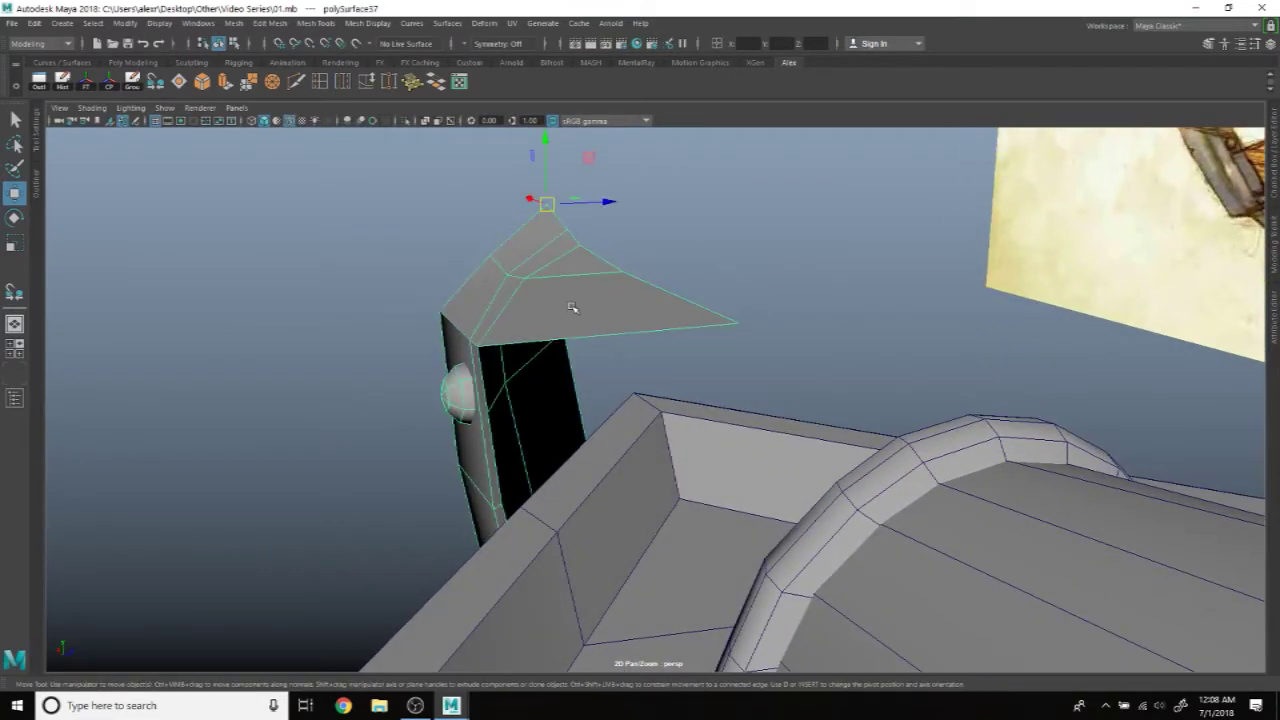
{"action": "right_click_drag", "start_coordinate": [562, 321], "coordinate": [557, 272]}
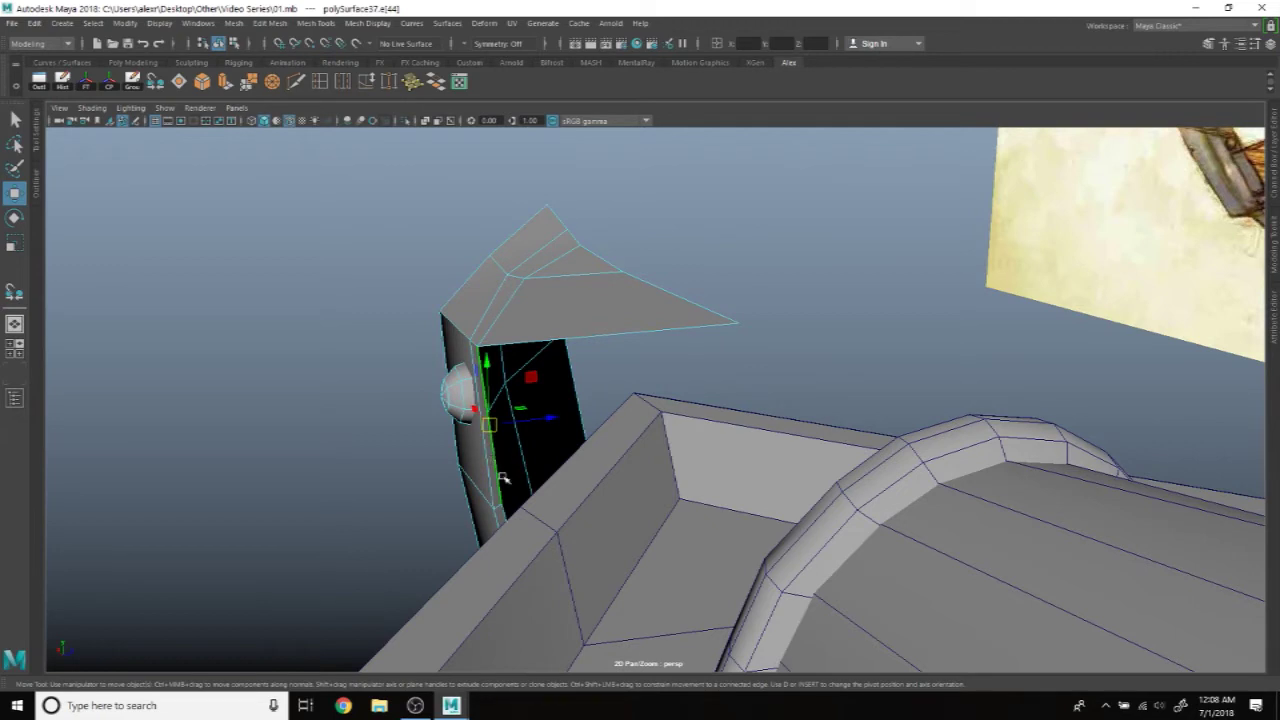
{"action": "left_click_drag", "start_coordinate": [503, 478], "coordinate": [552, 565], "text": "alt"}
{"action": "mouse_move", "coordinate": [622, 505]}
{"action": "left_mouse_down", "text": "alt"}
{"action": "mouse_move", "coordinate": [588, 509]}
{"action": "mouse_move", "coordinate": [735, 479]}
{"action": "left_mouse_up", "text": "alt"}
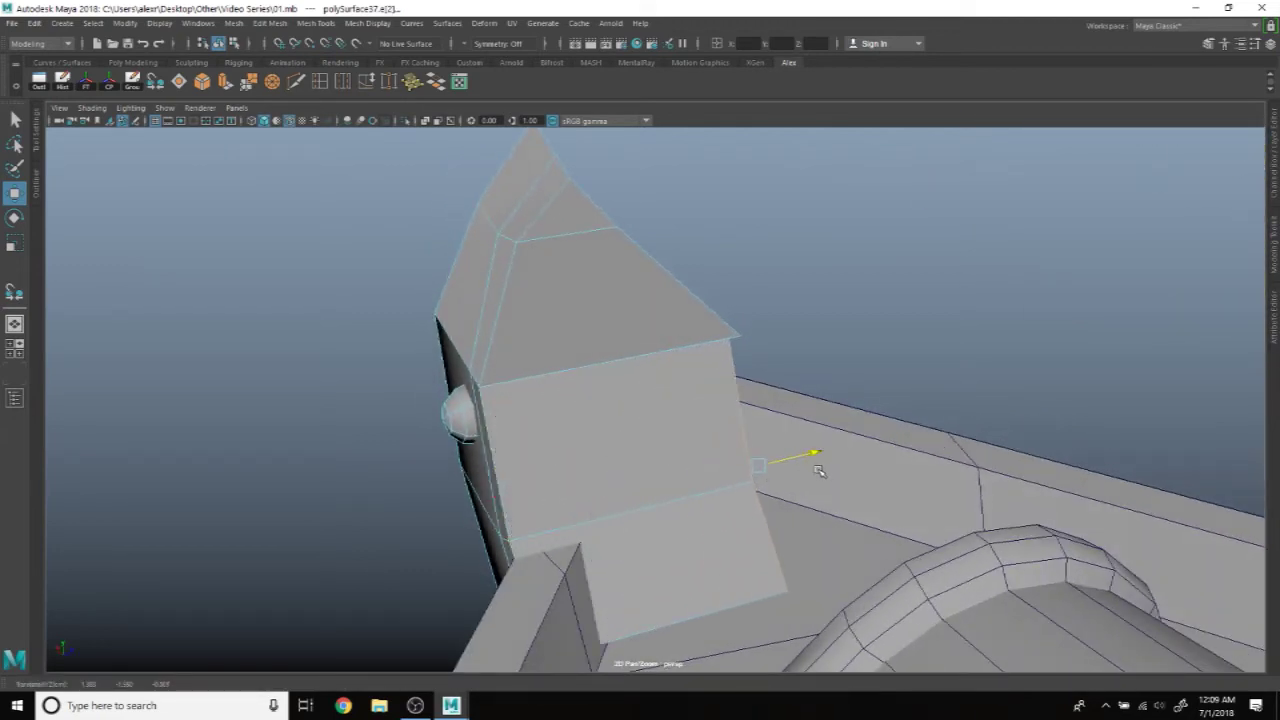
Step: Target Weld the extended corner vertex onto the panel corner
{"action": "mouse_move", "coordinate": [824, 473]}
{"action": "left_mouse_down", "text": "alt"}
{"action": "mouse_move", "coordinate": [846, 391]}
{"action": "mouse_move", "coordinate": [830, 398]}
{"action": "left_mouse_up", "text": "alt"}
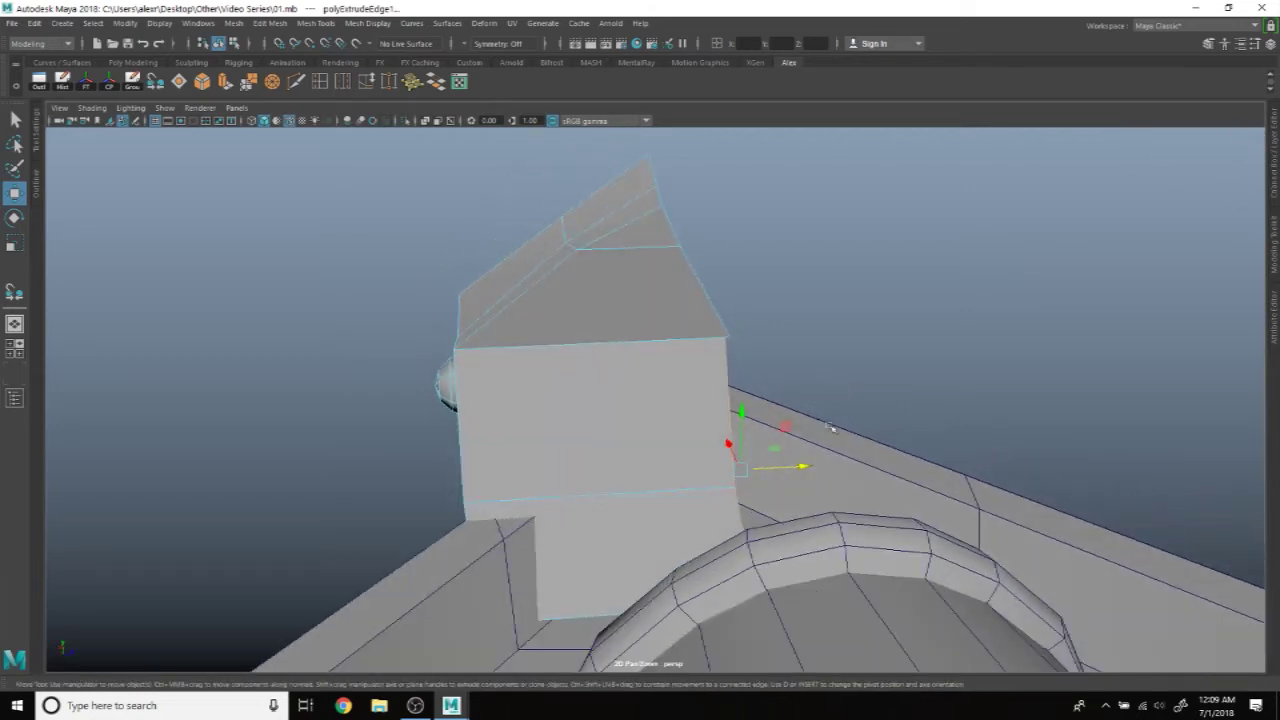
{"action": "left_click_drag", "start_coordinate": [820, 470], "coordinate": [828, 380], "text": "alt"}
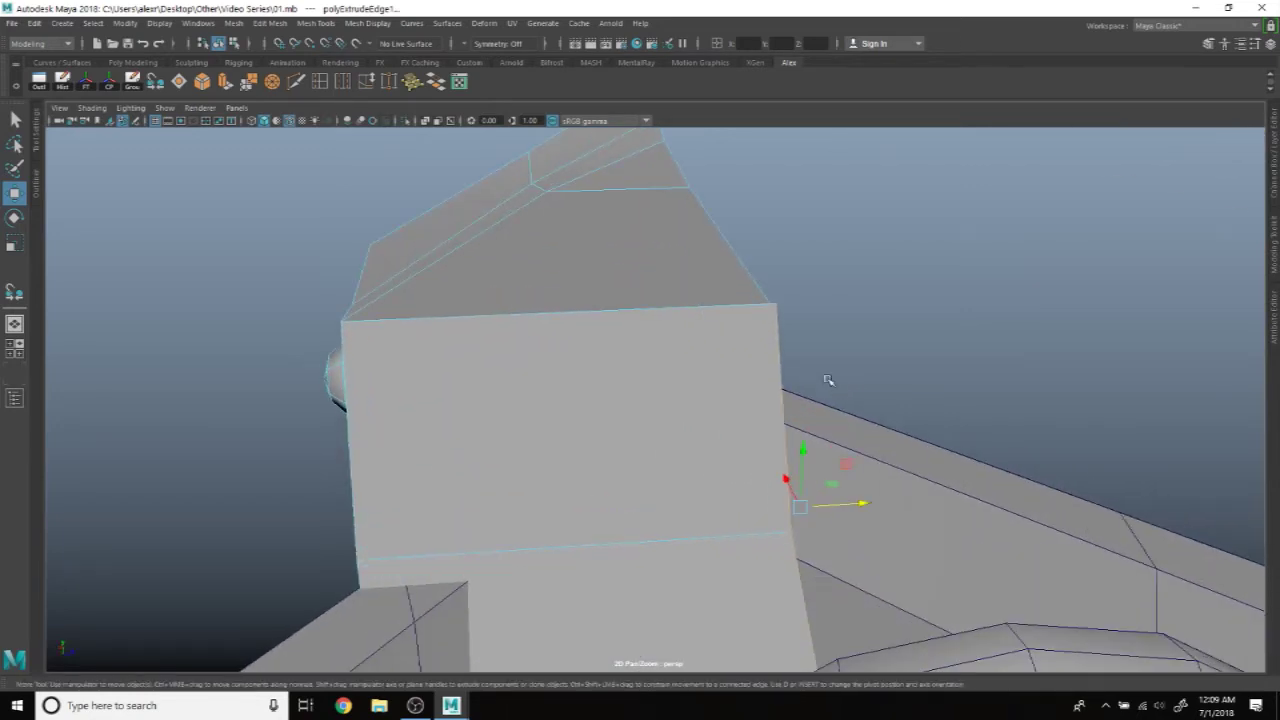
{"action": "right_click_drag", "start_coordinate": [757, 343], "coordinate": [725, 226]}
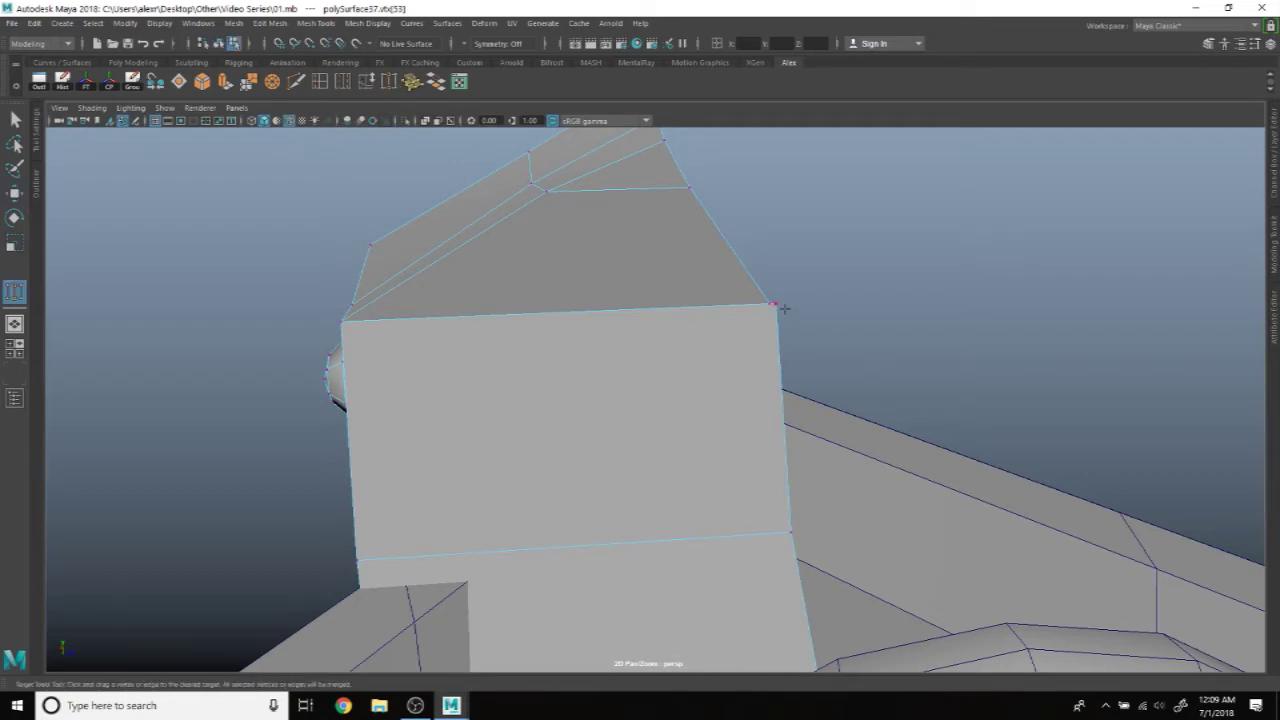
{"action": "left_click_drag", "start_coordinate": [848, 408], "coordinate": [781, 266], "text": "alt"}
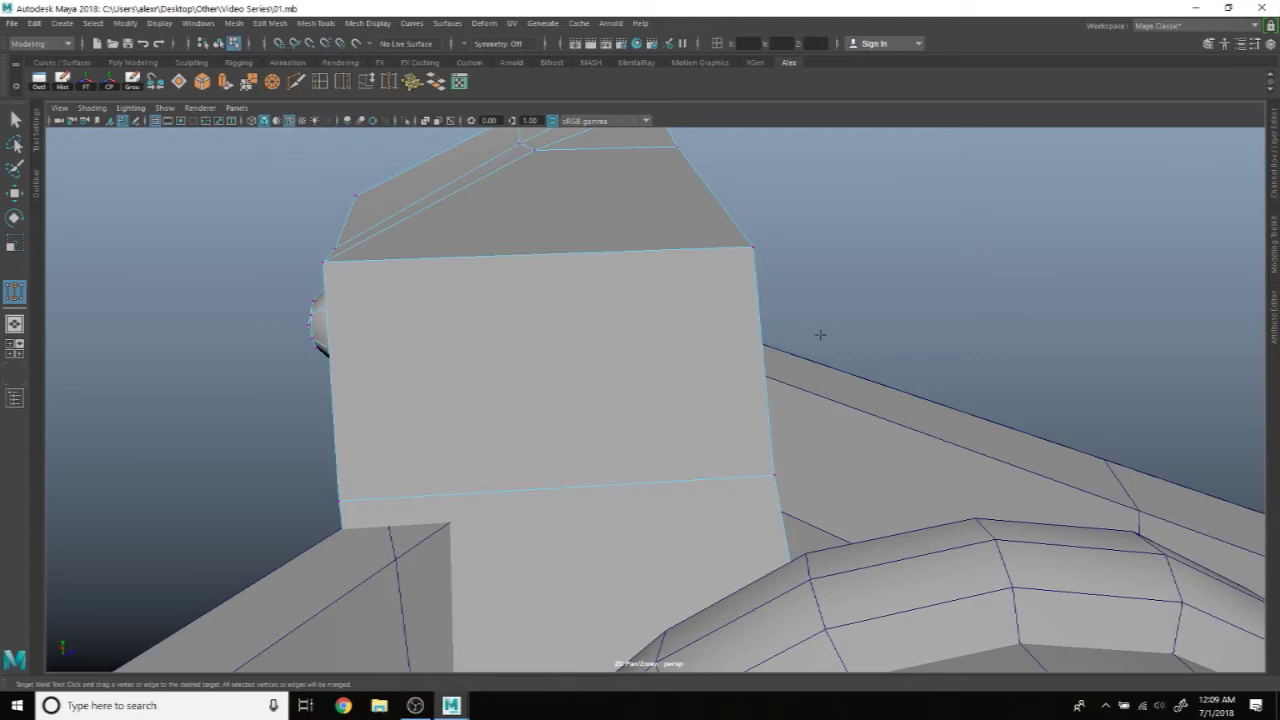
{"action": "left_click_drag", "start_coordinate": [820, 334], "coordinate": [697, 314], "text": "alt"}
Step: Check the extended panel framed in the full-size side view
{"action": "left_click_drag", "start_coordinate": [529, 283], "coordinate": [760, 310], "text": "alt"}
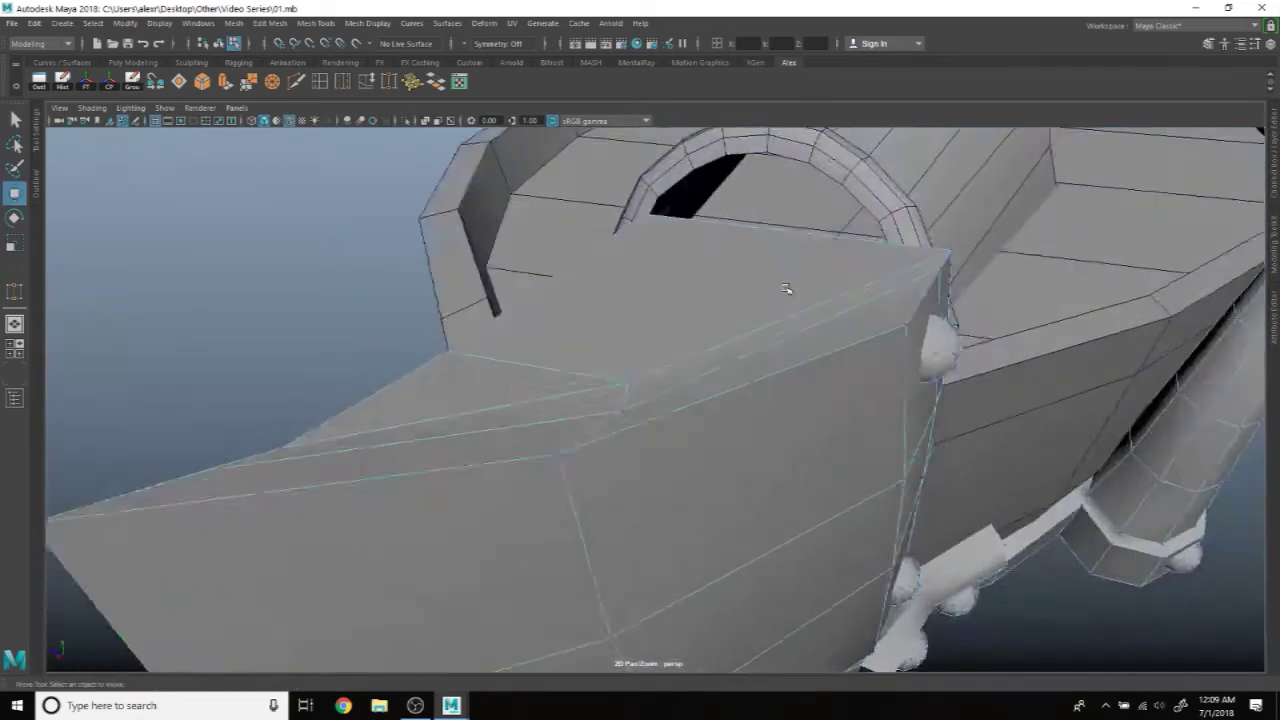
{"action": "key", "text": "space"}
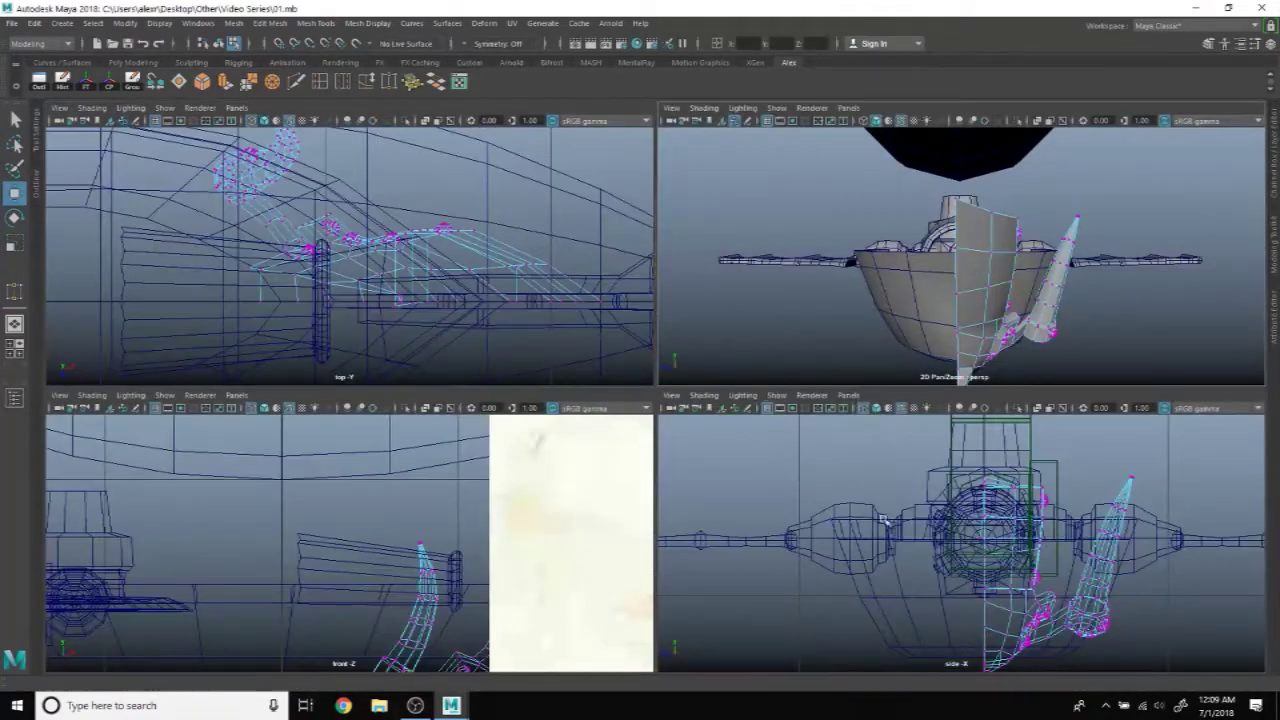
{"action": "key", "text": "space"}
{"action": "middle_click_drag", "start_coordinate": [640, 230], "coordinate": [640, 287], "text": "alt"}
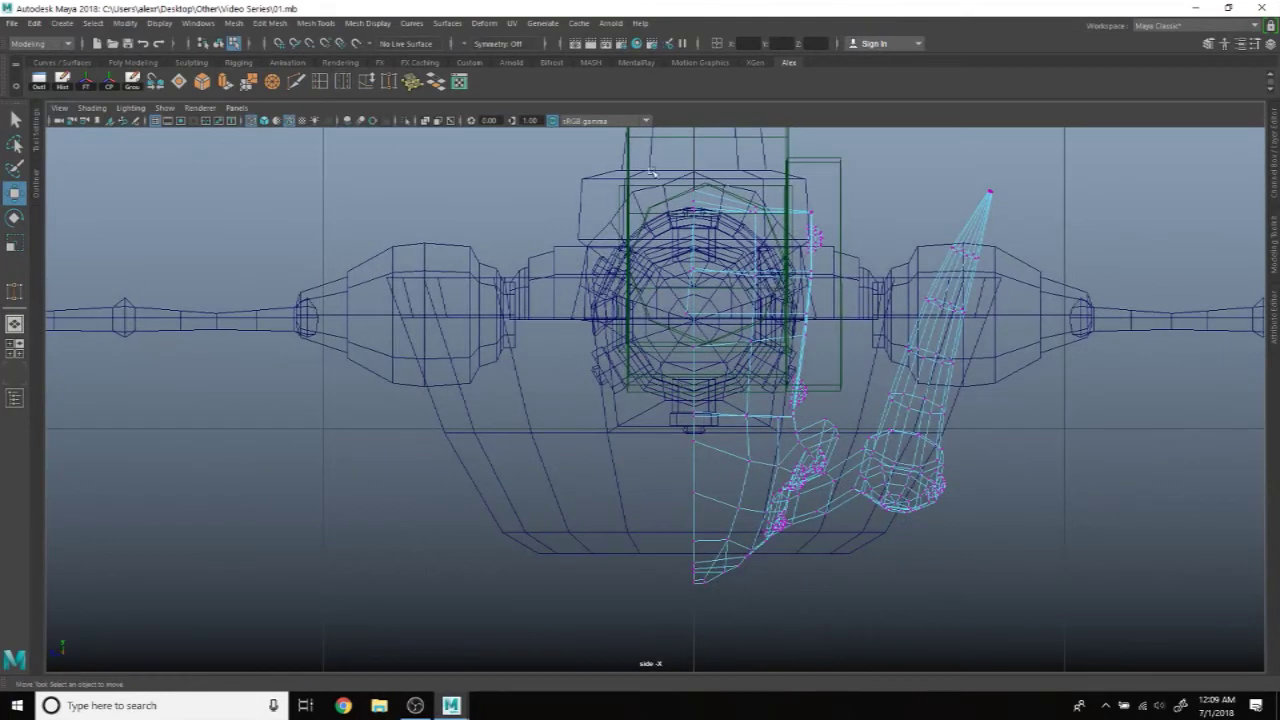
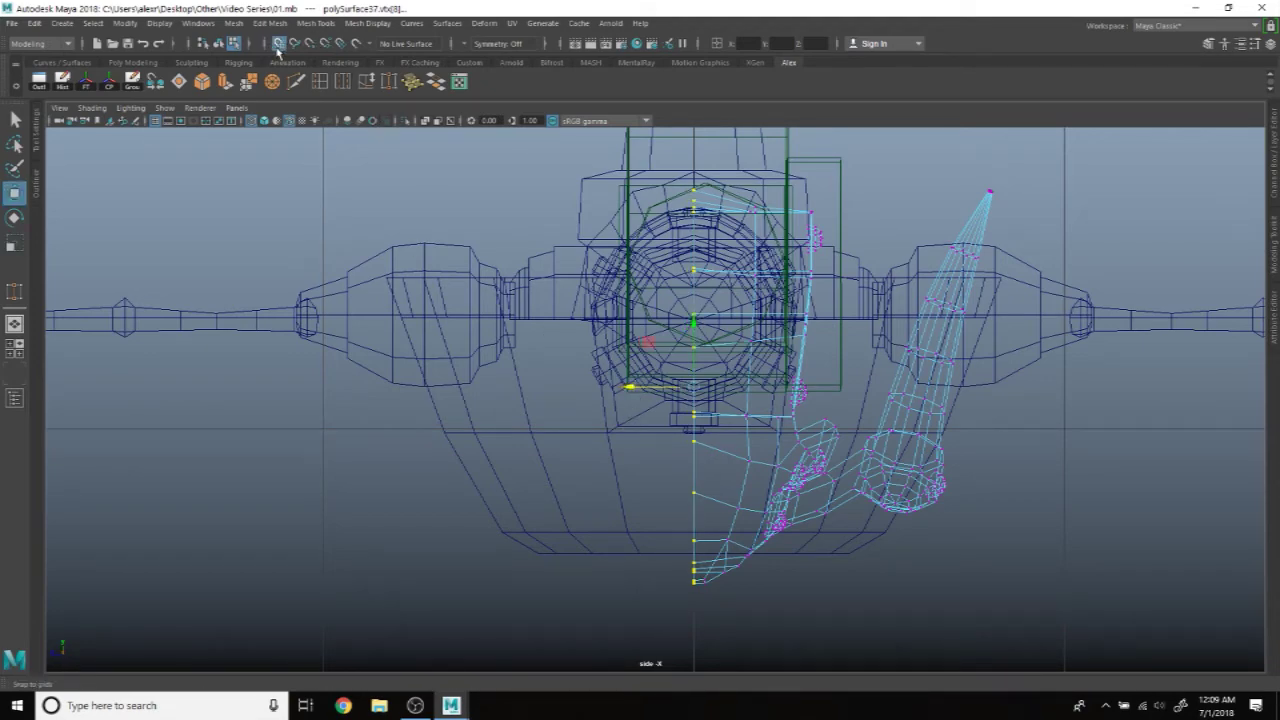
Step: In perspective view, select polySurface37 and make an Edit > Duplicate Special copy of it
{"action": "key", "text": "space"}
{"action": "key", "text": "space"}
{"action": "mouse_move", "coordinate": [653, 303]}
{"action": "left_mouse_down", "text": "alt"}
{"action": "mouse_move", "coordinate": [806, 340]}
{"action": "mouse_move", "coordinate": [600, 330]}
{"action": "left_mouse_up", "text": "alt"}
{"action": "right_click_drag", "start_coordinate": [586, 309], "coordinate": [650, 285]}
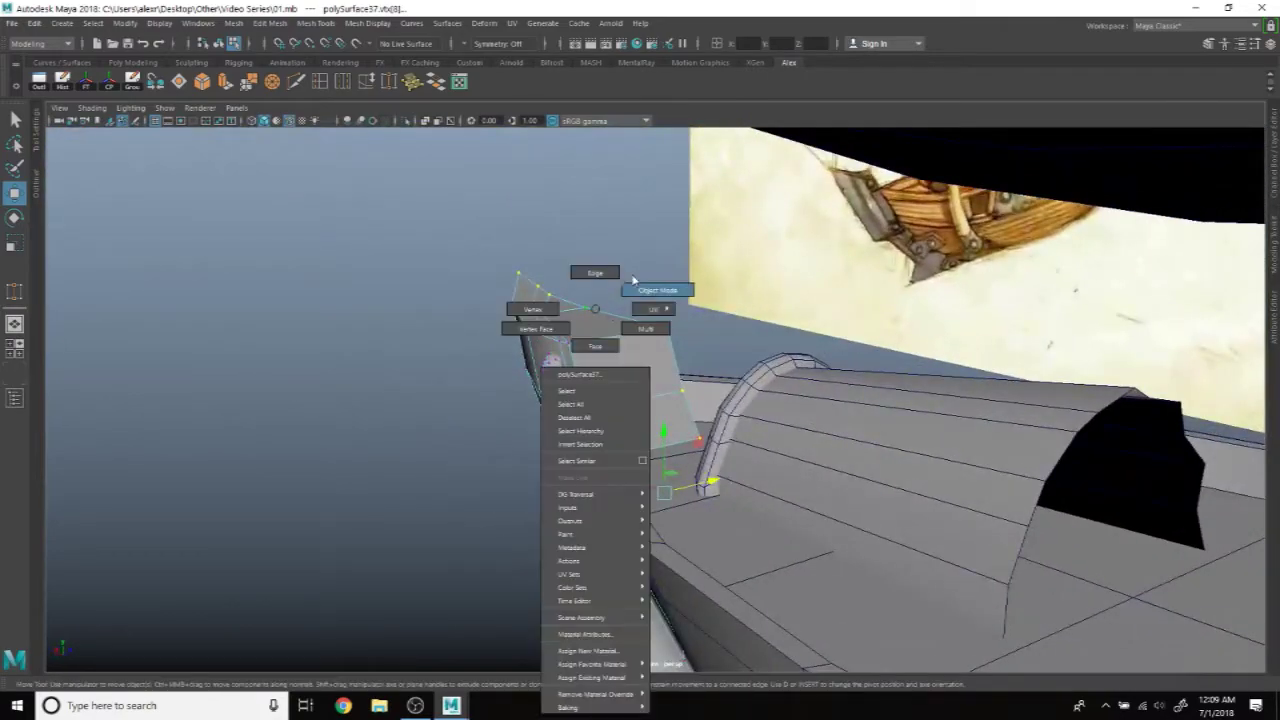
{"action": "left_click_drag", "start_coordinate": [568, 328], "coordinate": [797, 317], "text": "alt"}
{"action": "left_click", "coordinate": [35, 23]}
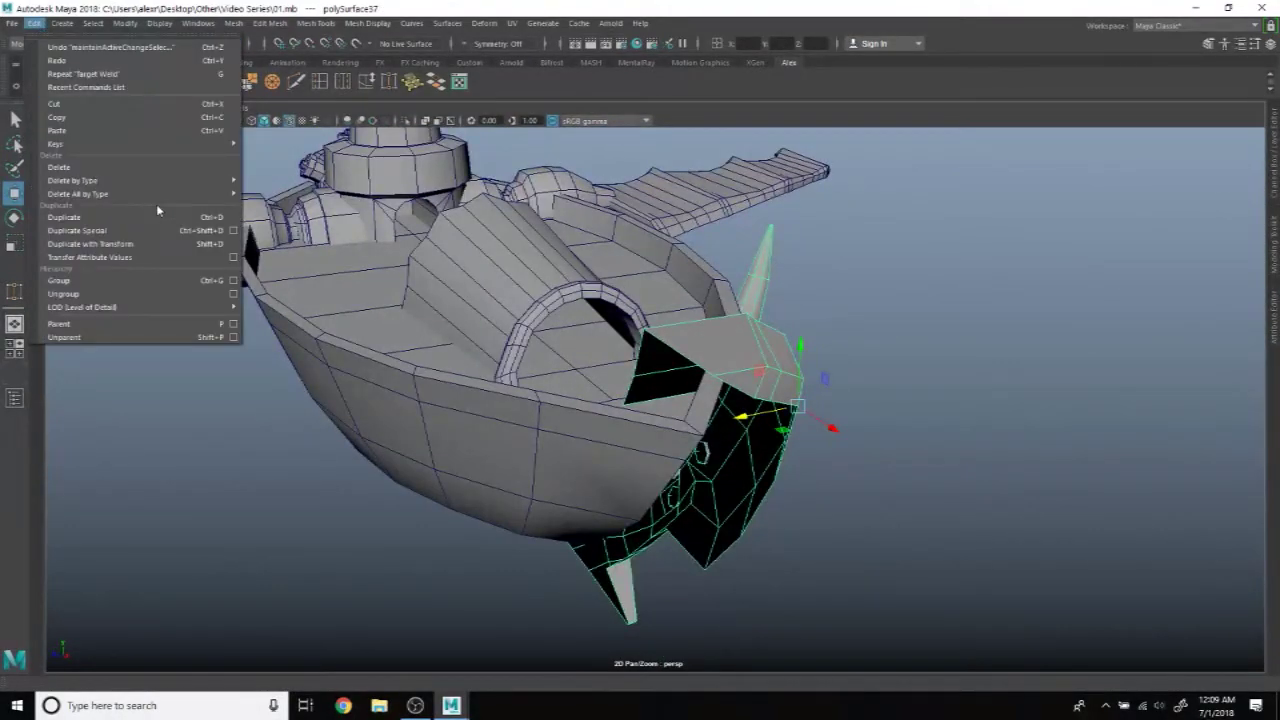
{"action": "left_click", "coordinate": [157, 231]}
{"action": "mouse_move", "coordinate": [951, 309]}
{"action": "left_mouse_down", "text": "alt"}
{"action": "mouse_move", "coordinate": [893, 341]}
{"action": "mouse_move", "coordinate": [1035, 350]}
{"action": "mouse_move", "coordinate": [781, 399]}
{"action": "mouse_move", "coordinate": [723, 357]}
{"action": "mouse_move", "coordinate": [889, 353]}
{"action": "mouse_move", "coordinate": [556, 357]}
{"action": "left_mouse_up", "text": "alt"}
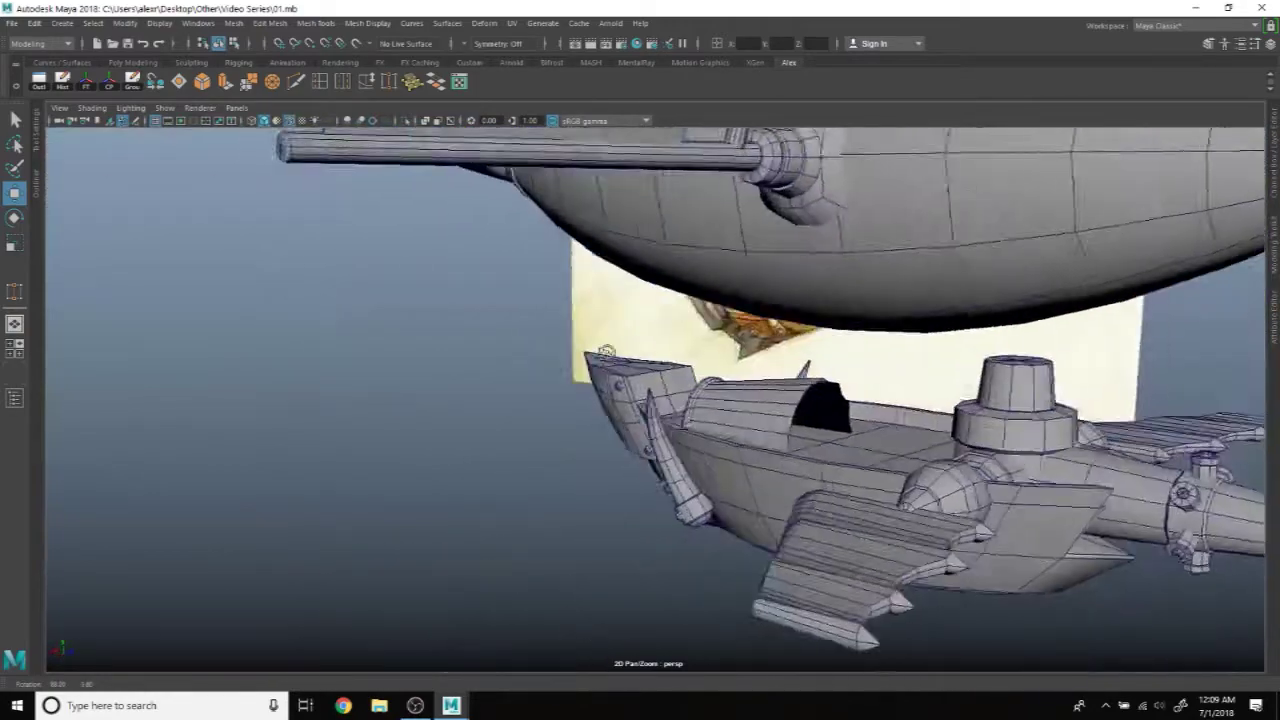
{"action": "mouse_move", "coordinate": [556, 357]}
{"action": "left_mouse_down", "text": "alt"}
{"action": "mouse_move", "coordinate": [567, 531]}
{"action": "mouse_move", "coordinate": [636, 359]}
{"action": "mouse_move", "coordinate": [606, 355]}
{"action": "left_mouse_up", "text": "alt"}
Step: Bevel the bow plate's top corner edge at fraction 0.5 and check the corner vertices
{"action": "left_click", "coordinate": [620, 357]}
{"action": "right_click_drag", "start_coordinate": [606, 355], "coordinate": [606, 278]}
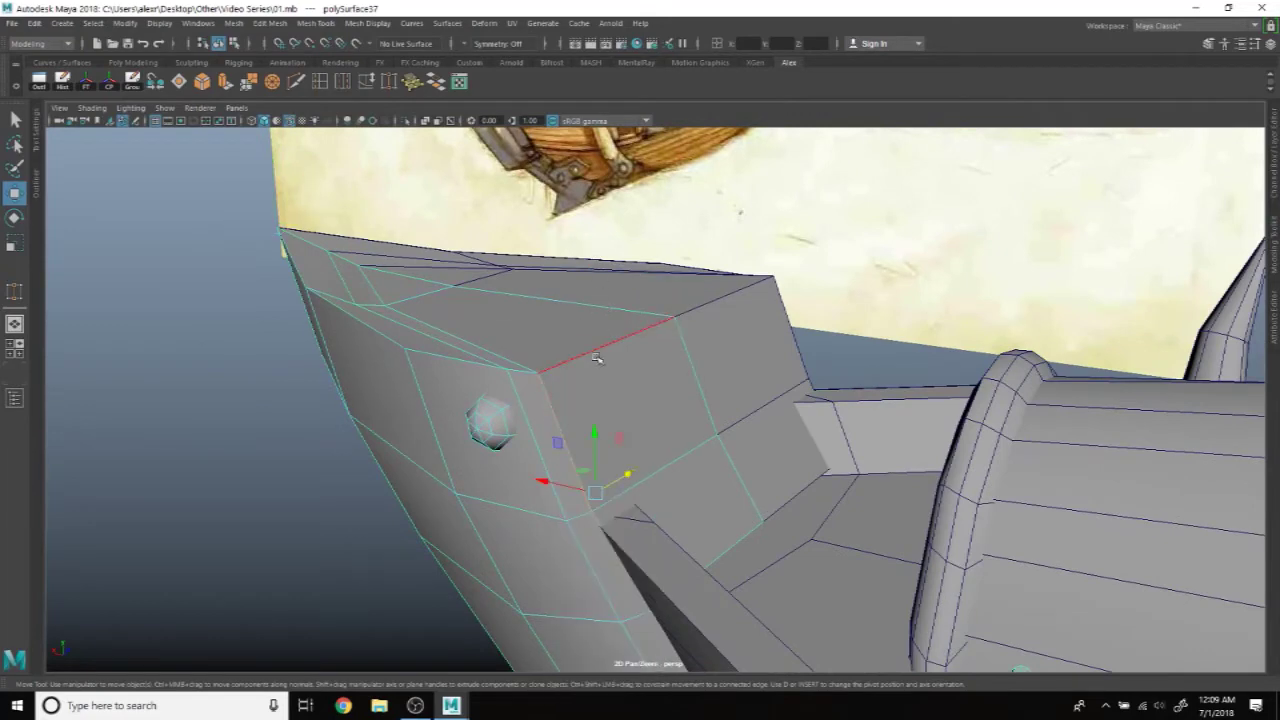
{"action": "mouse_move", "coordinate": [555, 345]}
{"action": "left_mouse_down", "text": "alt"}
{"action": "mouse_move", "coordinate": [580, 348]}
{"action": "mouse_move", "coordinate": [527, 279]}
{"action": "left_mouse_up", "text": "alt"}
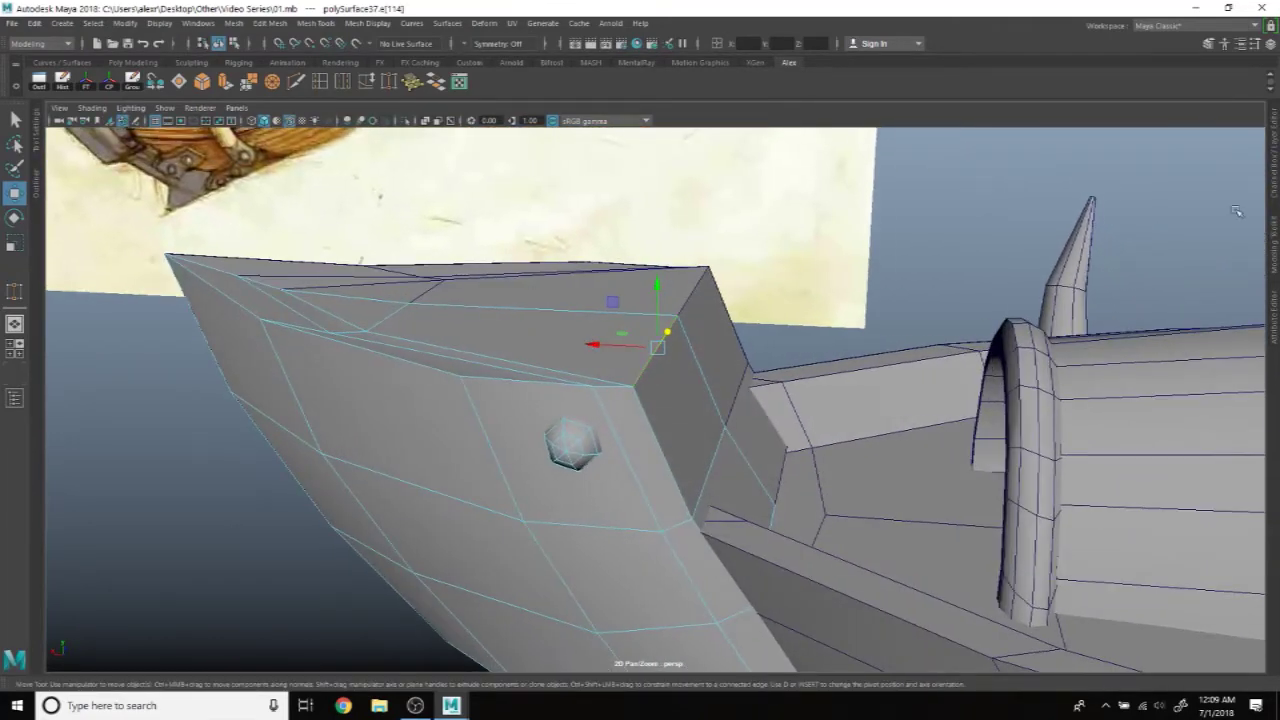
{"action": "left_click", "coordinate": [1276, 243]}
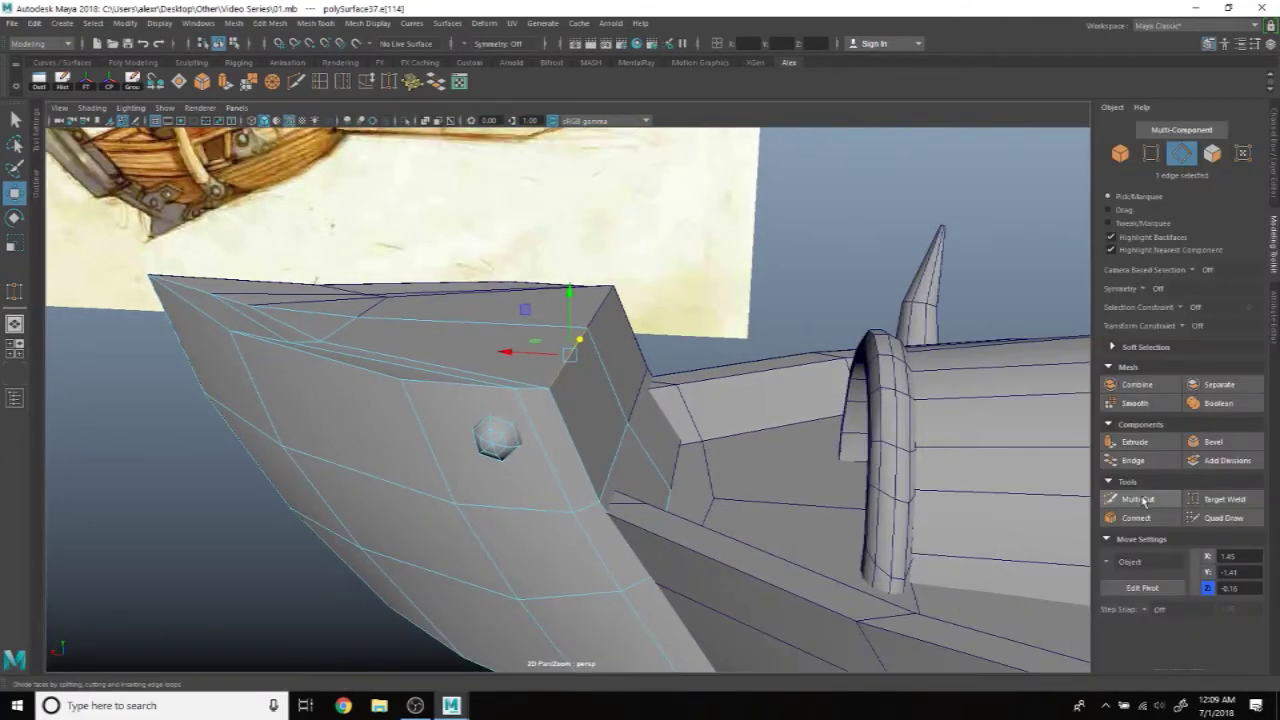
{"action": "mouse_move", "coordinate": [736, 357]}
{"action": "left_mouse_down", "text": "alt"}
{"action": "mouse_move", "coordinate": [645, 381]}
{"action": "mouse_move", "coordinate": [942, 300]}
{"action": "left_mouse_up", "text": "alt"}
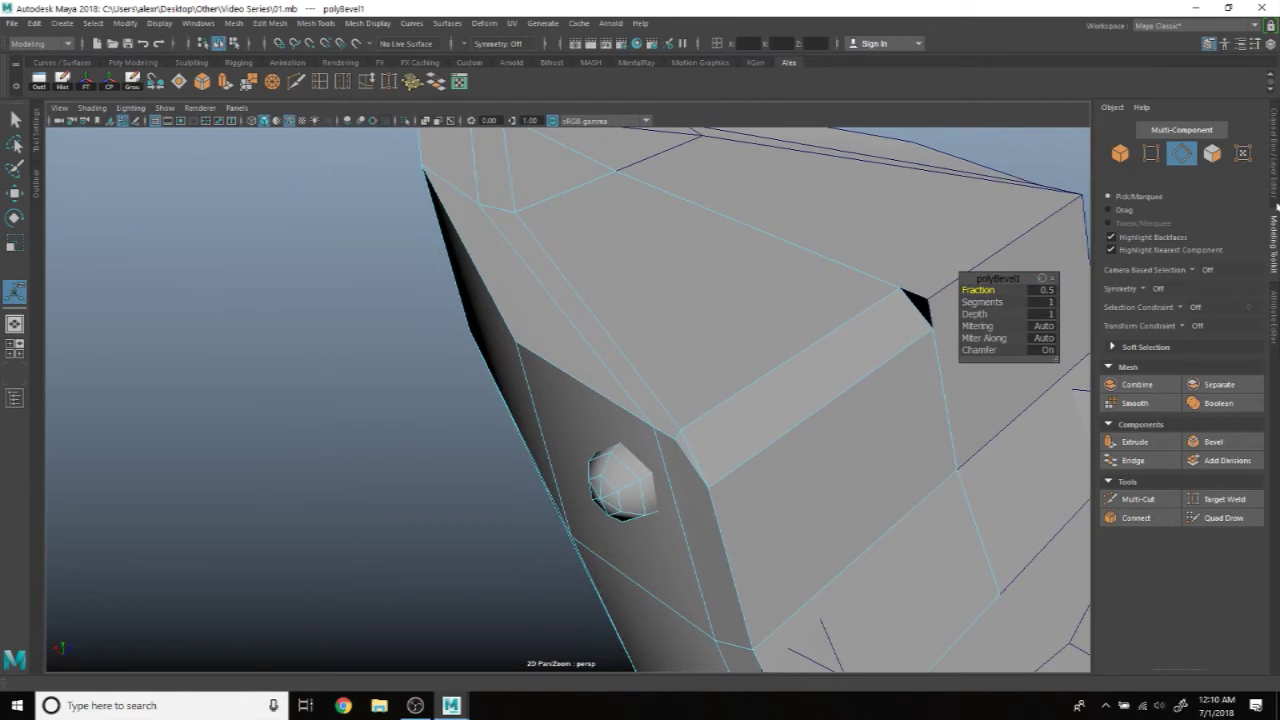
{"action": "left_click", "coordinate": [1276, 224]}
{"action": "left_click_drag", "start_coordinate": [794, 383], "coordinate": [690, 362], "text": "alt"}
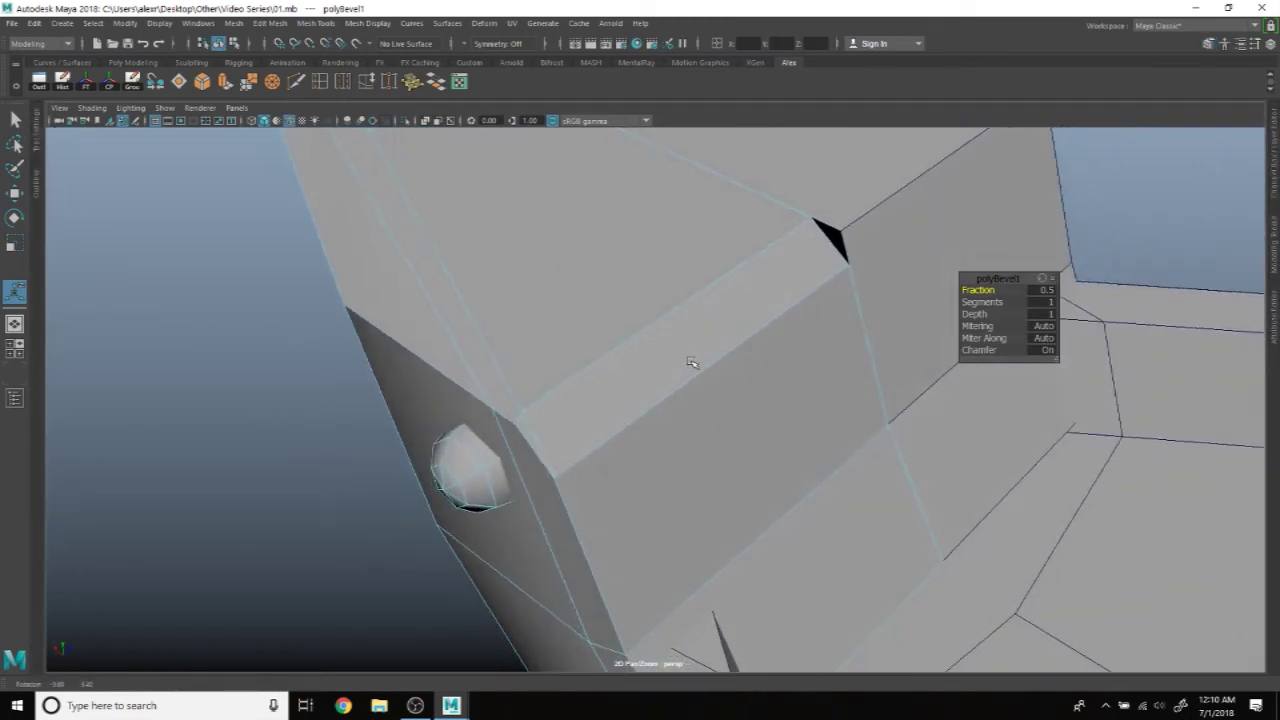
{"action": "right_click_drag", "start_coordinate": [588, 308], "coordinate": [529, 303]}
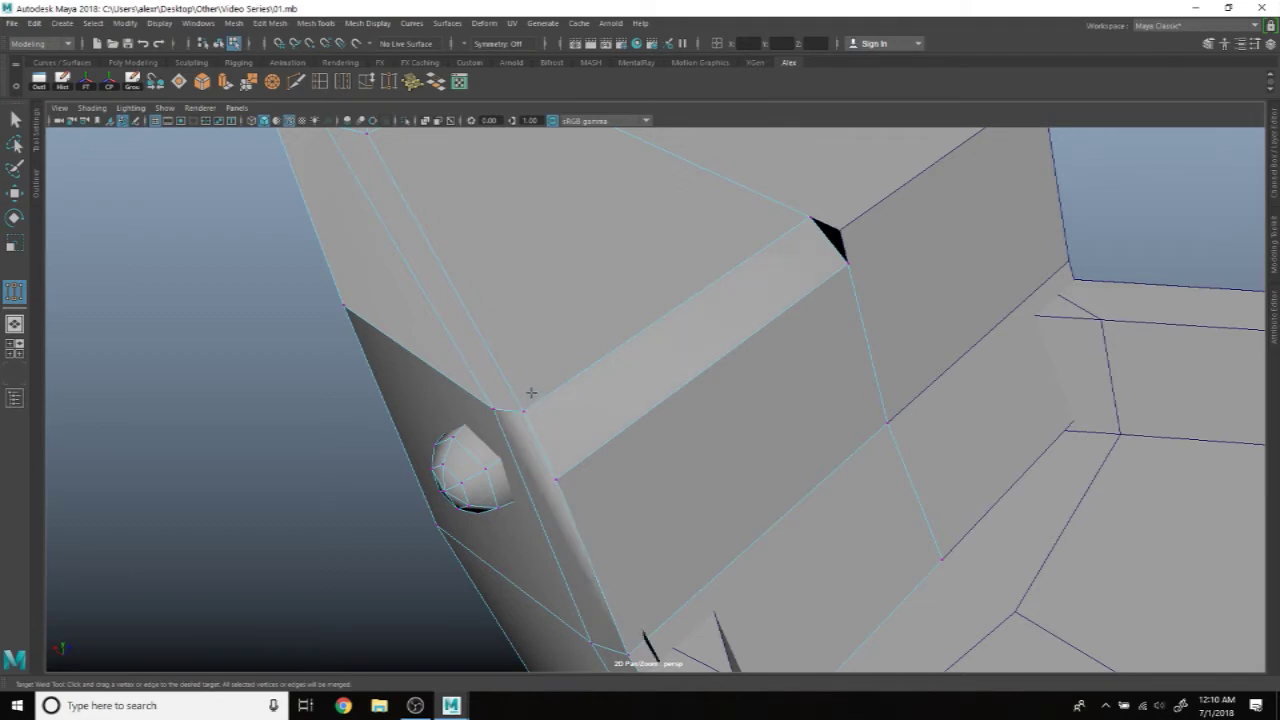
{"action": "mouse_move", "coordinate": [563, 383]}
{"action": "left_mouse_down", "text": "alt"}
{"action": "mouse_move", "coordinate": [586, 391]}
{"action": "mouse_move", "coordinate": [523, 306]}
{"action": "left_mouse_up", "text": "alt"}
Step: Isolate polySurface37 so the bow plate shows on its own
{"action": "right_click_drag", "start_coordinate": [523, 306], "coordinate": [583, 283]}
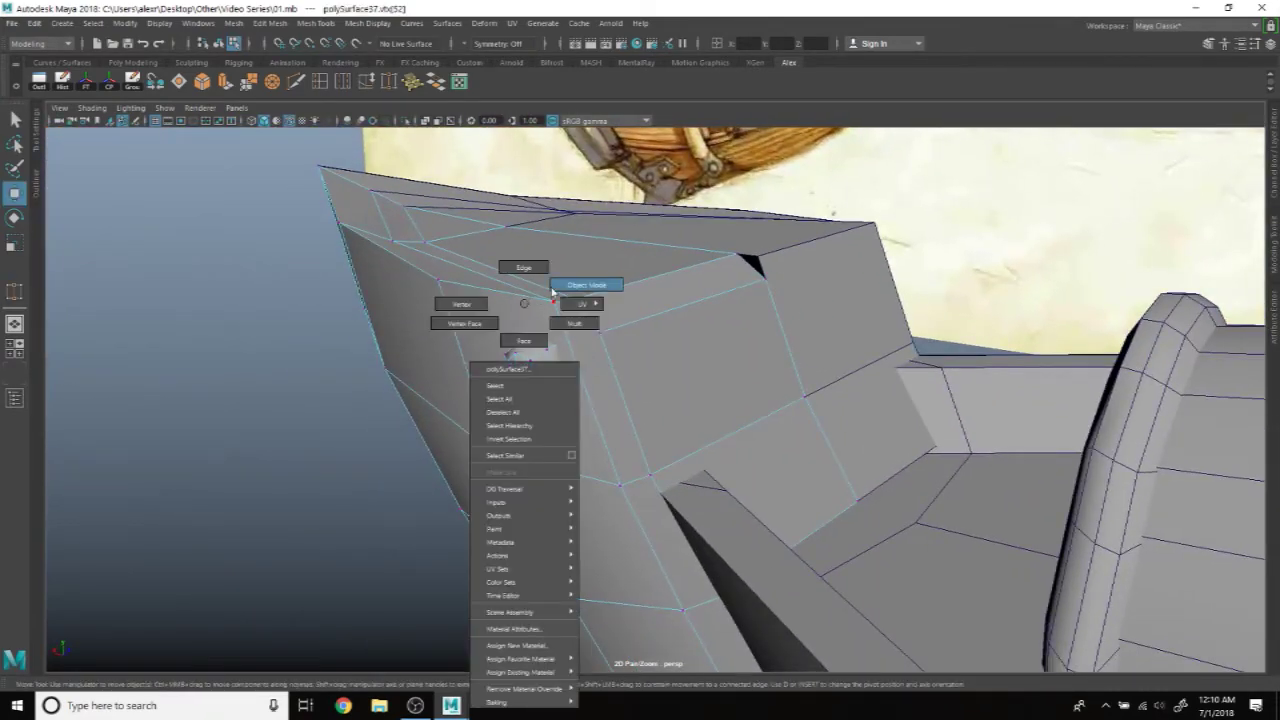
{"action": "left_click", "coordinate": [405, 120]}
{"action": "mouse_move", "coordinate": [563, 443]}
{"action": "left_mouse_down", "text": "alt"}
{"action": "mouse_move", "coordinate": [484, 384]}
{"action": "mouse_move", "coordinate": [447, 389]}
{"action": "left_mouse_up", "text": "alt"}
{"action": "left_click_drag", "start_coordinate": [526, 372], "coordinate": [631, 420], "text": "alt"}
{"action": "left_click", "coordinate": [603, 363]}
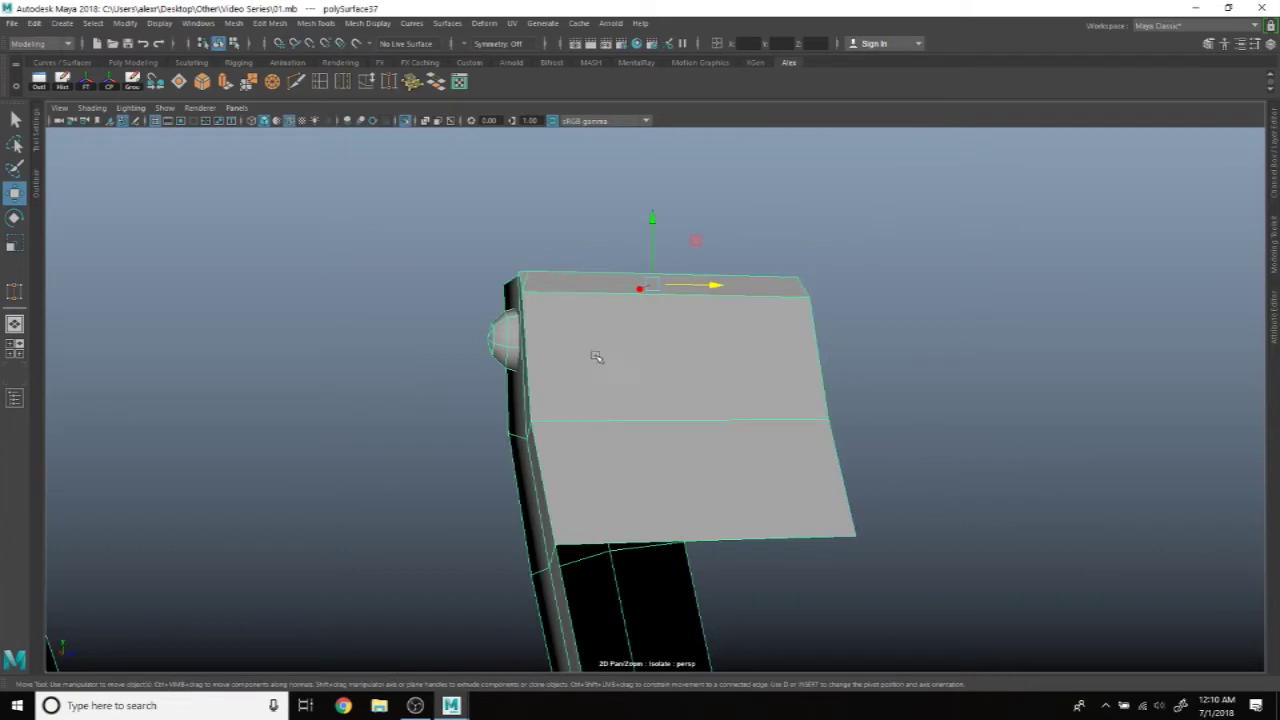
Step: Select a vertex at the bow plate's bevelled corner in vertex mode
{"action": "left_click_drag", "start_coordinate": [603, 363], "coordinate": [663, 414], "text": "alt"}
{"action": "right_click_drag", "start_coordinate": [631, 308], "coordinate": [614, 360]}
{"action": "right_click_drag", "start_coordinate": [573, 308], "coordinate": [573, 308]}
{"action": "left_click_drag", "start_coordinate": [573, 308], "coordinate": [548, 351], "text": "alt"}
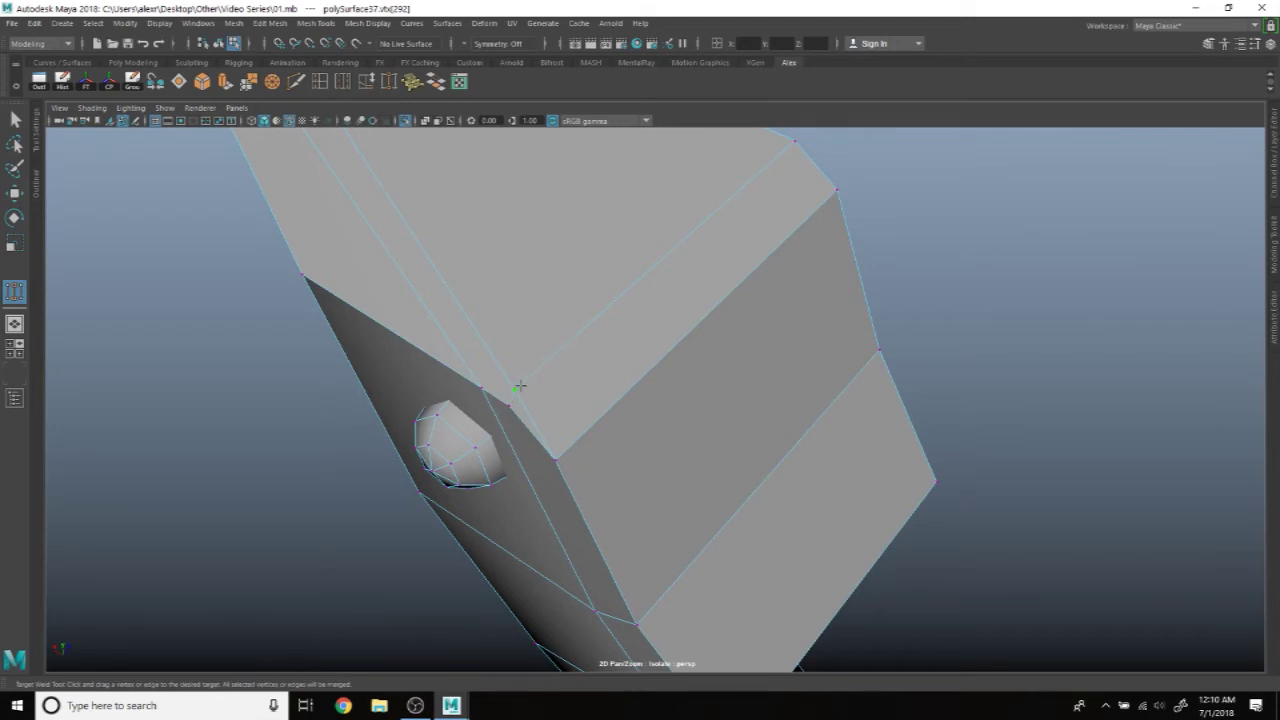
{"action": "mouse_move", "coordinate": [565, 397]}
{"action": "left_mouse_down", "text": "alt"}
{"action": "mouse_move", "coordinate": [615, 369]}
{"action": "mouse_move", "coordinate": [520, 373]}
{"action": "mouse_move", "coordinate": [560, 420]}
{"action": "left_mouse_up", "text": "alt"}
{"action": "scroll", "coordinate": [575, 453], "scroll_direction": "up", "scroll_amount": 3}
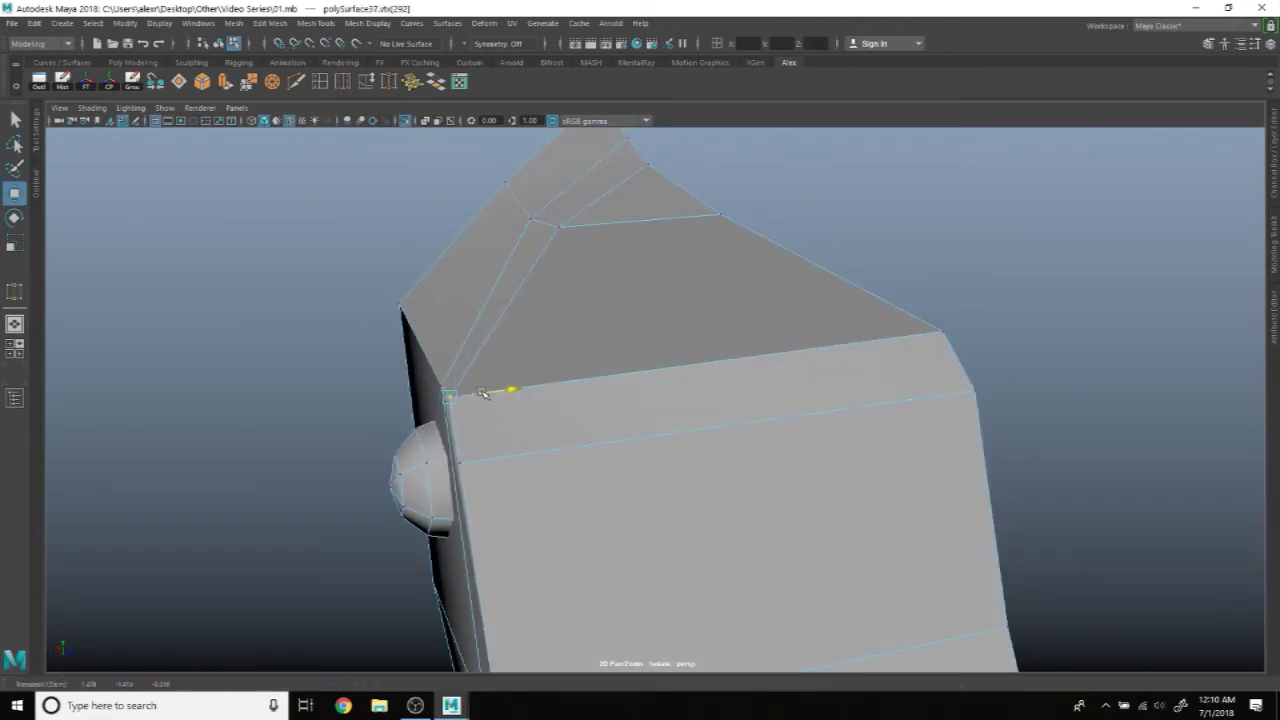
Step: Orbit around the bow plate to inspect the bolt and surrounding panels
{"action": "mouse_move", "coordinate": [963, 278]}
{"action": "left_mouse_down", "text": "alt"}
{"action": "mouse_move", "coordinate": [629, 263]}
{"action": "mouse_move", "coordinate": [594, 278]}
{"action": "left_mouse_up", "text": "alt"}
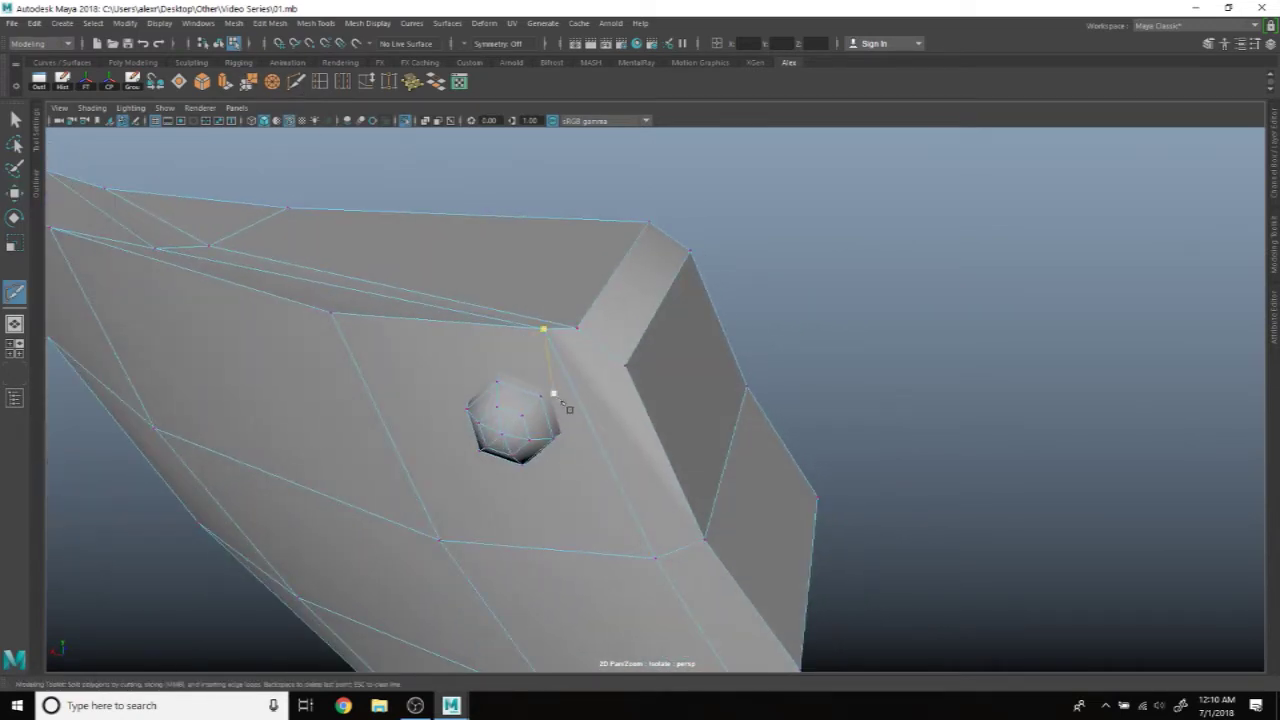
{"action": "left_click_drag", "start_coordinate": [565, 405], "coordinate": [580, 396], "text": "alt"}
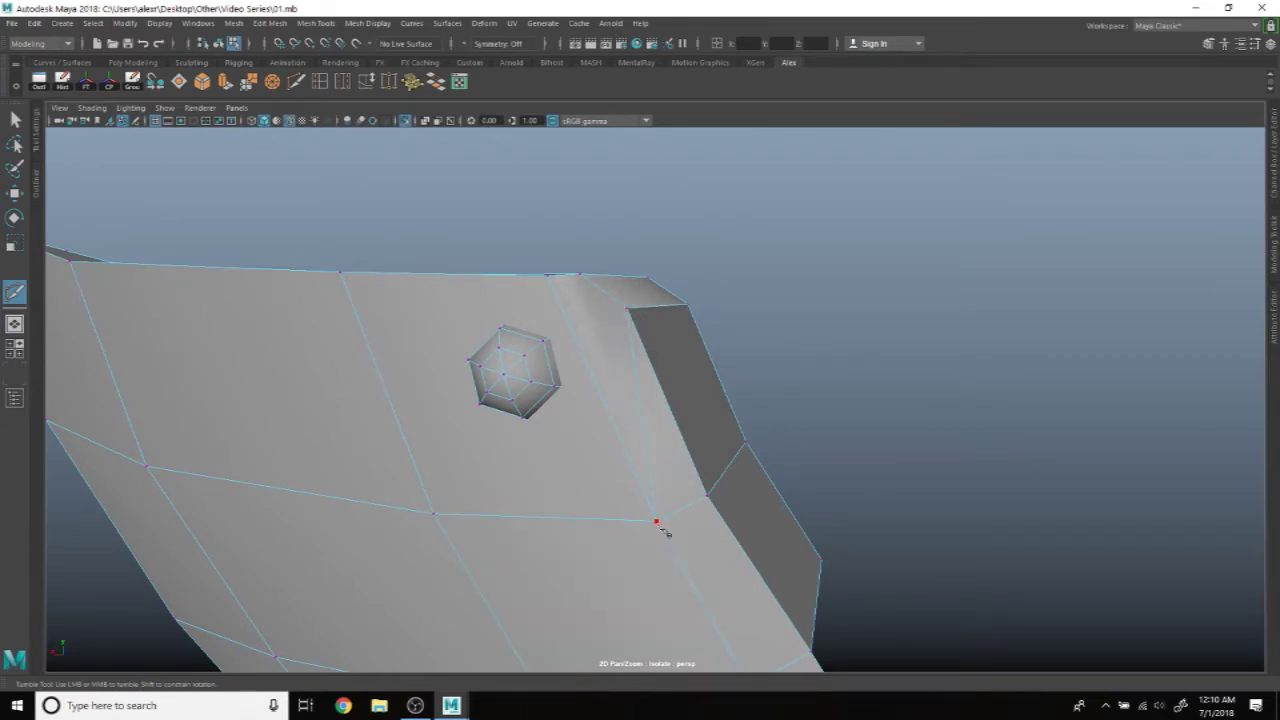
{"action": "mouse_move", "coordinate": [850, 275]}
{"action": "left_mouse_down", "text": "alt"}
{"action": "mouse_move", "coordinate": [757, 303]}
{"action": "mouse_move", "coordinate": [771, 291]}
{"action": "mouse_move", "coordinate": [567, 440]}
{"action": "left_mouse_up", "text": "alt"}
{"action": "mouse_move", "coordinate": [857, 320]}
{"action": "left_mouse_down", "text": "alt"}
{"action": "mouse_move", "coordinate": [794, 334]}
{"action": "mouse_move", "coordinate": [781, 353]}
{"action": "mouse_move", "coordinate": [790, 404]}
{"action": "mouse_move", "coordinate": [643, 357]}
{"action": "mouse_move", "coordinate": [583, 354]}
{"action": "mouse_move", "coordinate": [694, 351]}
{"action": "mouse_move", "coordinate": [685, 368]}
{"action": "left_mouse_up", "text": "alt"}
{"action": "mouse_move", "coordinate": [681, 477]}
{"action": "left_mouse_down", "text": "alt"}
{"action": "mouse_move", "coordinate": [466, 443]}
{"action": "mouse_move", "coordinate": [552, 472]}
{"action": "left_mouse_up", "text": "alt"}
{"action": "mouse_move", "coordinate": [702, 474]}
{"action": "left_mouse_down", "text": "alt"}
{"action": "mouse_move", "coordinate": [600, 451]}
{"action": "mouse_move", "coordinate": [517, 466]}
{"action": "mouse_move", "coordinate": [560, 458]}
{"action": "left_mouse_up", "text": "alt"}
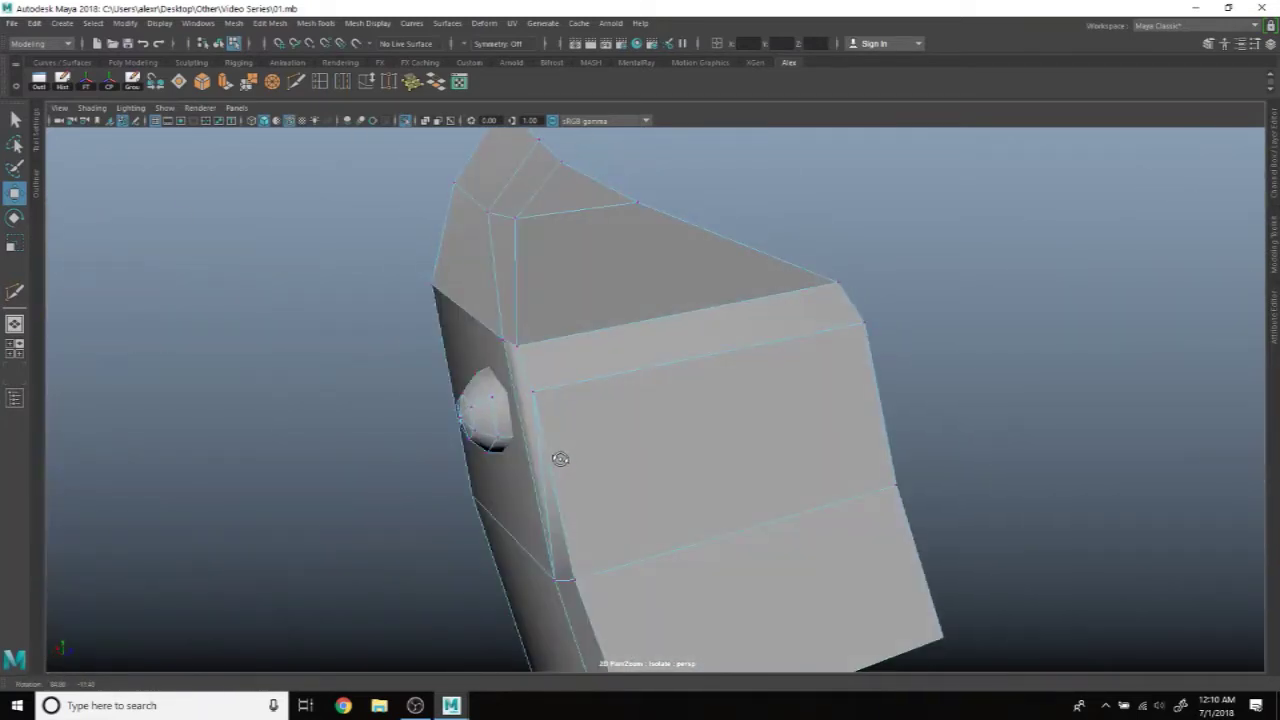
{"action": "left_click_drag", "start_coordinate": [609, 395], "coordinate": [567, 388], "text": "alt"}
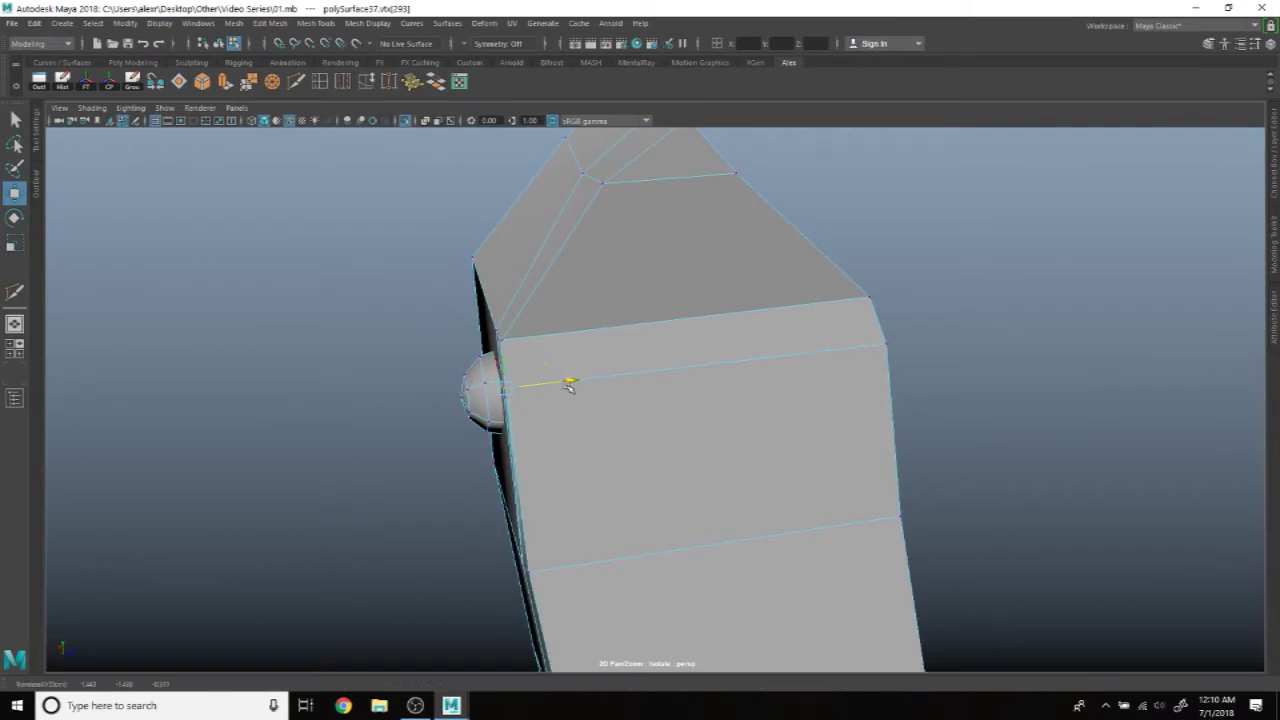
{"action": "middle_click_drag", "start_coordinate": [641, 483], "coordinate": [571, 415], "text": "alt"}
Step: Select an edge beside the bolt in edge mode
{"action": "mouse_move", "coordinate": [577, 442]}
{"action": "left_mouse_down", "text": "alt"}
{"action": "mouse_move", "coordinate": [383, 477]}
{"action": "mouse_move", "coordinate": [486, 449]}
{"action": "mouse_move", "coordinate": [561, 459]}
{"action": "left_mouse_up", "text": "alt"}
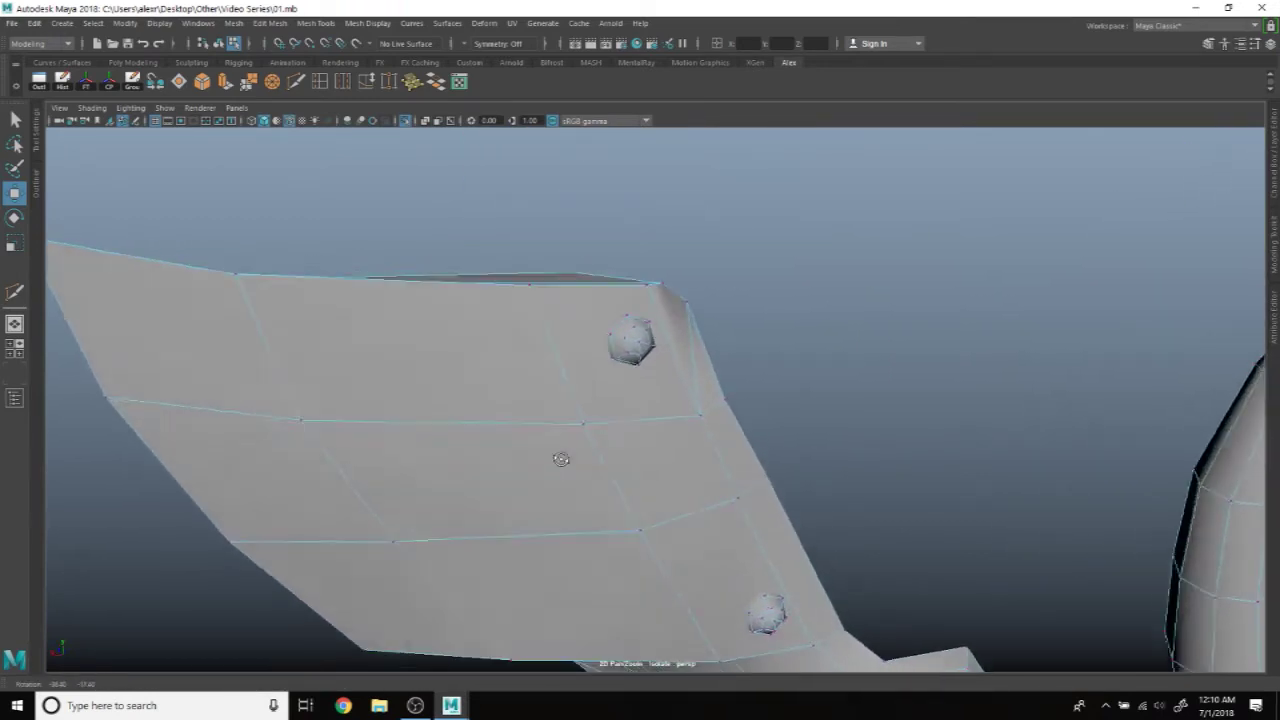
{"action": "scroll", "coordinate": [562, 458], "scroll_direction": "down", "scroll_amount": 5}
{"action": "scroll", "coordinate": [565, 440], "scroll_direction": "up", "scroll_amount": 5}
{"action": "mouse_move", "coordinate": [565, 437]}
{"action": "left_mouse_down", "text": "alt"}
{"action": "mouse_move", "coordinate": [517, 491]}
{"action": "mouse_move", "coordinate": [597, 465]}
{"action": "mouse_move", "coordinate": [586, 429]}
{"action": "mouse_move", "coordinate": [583, 480]}
{"action": "mouse_move", "coordinate": [537, 463]}
{"action": "mouse_move", "coordinate": [598, 453]}
{"action": "left_mouse_up", "text": "alt"}
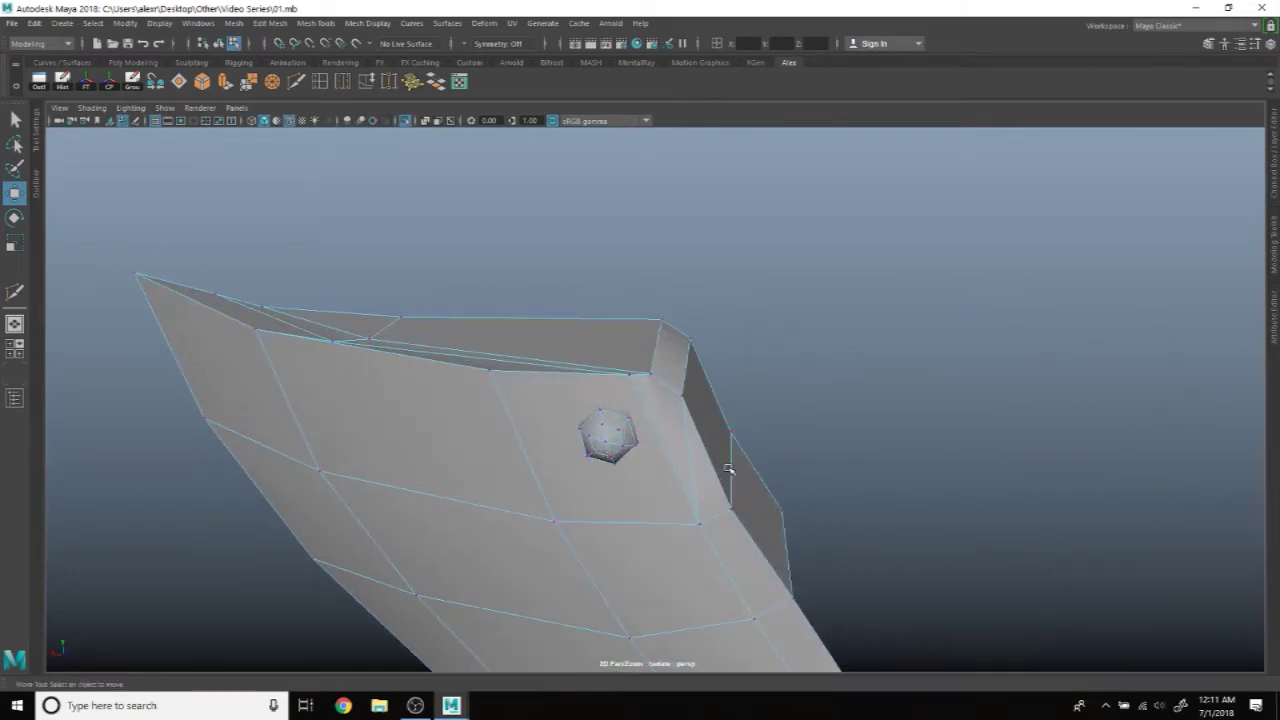
{"action": "right_click_drag", "start_coordinate": [694, 312], "coordinate": [691, 272]}
{"action": "left_click", "coordinate": [670, 430]}
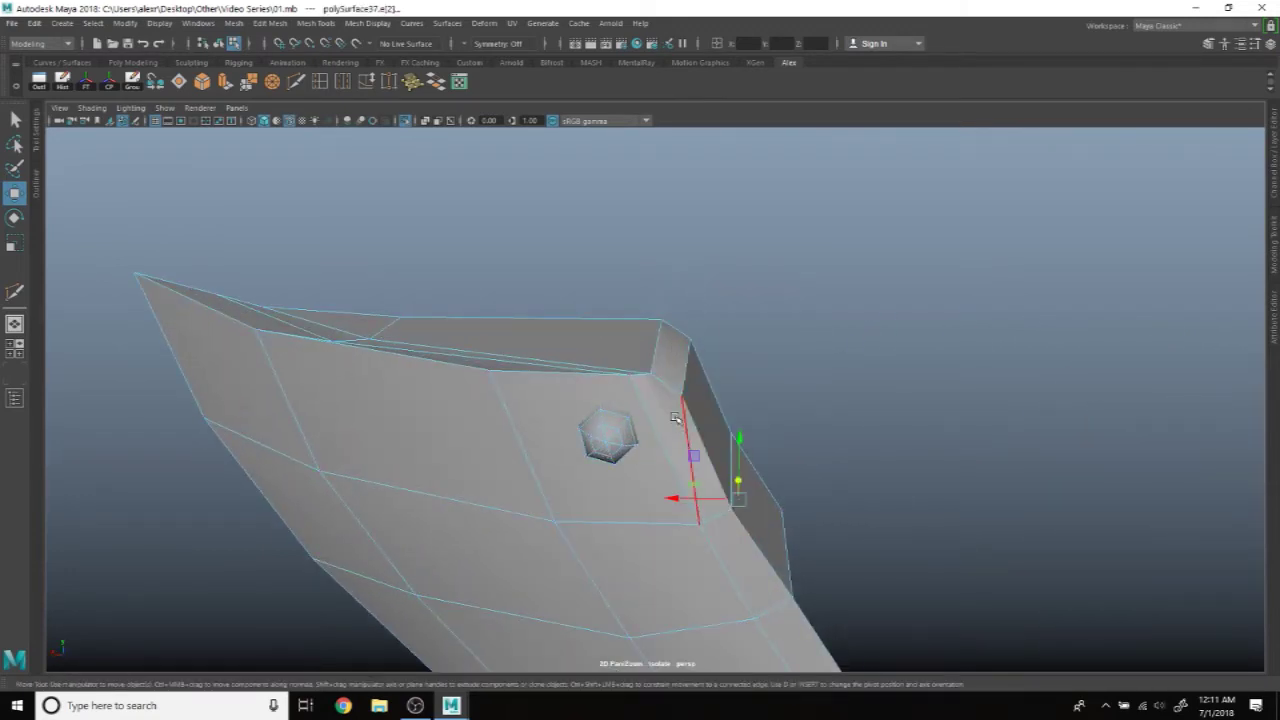
Step: Select the whole bow plate and check its outline below the bevelled corner
{"action": "mouse_move", "coordinate": [585, 420]}
{"action": "left_mouse_down", "text": "alt"}
{"action": "mouse_move", "coordinate": [630, 414]}
{"action": "mouse_move", "coordinate": [526, 417]}
{"action": "mouse_move", "coordinate": [817, 374]}
{"action": "mouse_move", "coordinate": [700, 380]}
{"action": "mouse_move", "coordinate": [723, 368]}
{"action": "mouse_move", "coordinate": [917, 374]}
{"action": "mouse_move", "coordinate": [702, 377]}
{"action": "mouse_move", "coordinate": [694, 394]}
{"action": "mouse_move", "coordinate": [839, 375]}
{"action": "mouse_move", "coordinate": [743, 374]}
{"action": "mouse_move", "coordinate": [757, 374]}
{"action": "mouse_move", "coordinate": [757, 390]}
{"action": "mouse_move", "coordinate": [695, 405]}
{"action": "left_mouse_up", "text": "alt"}
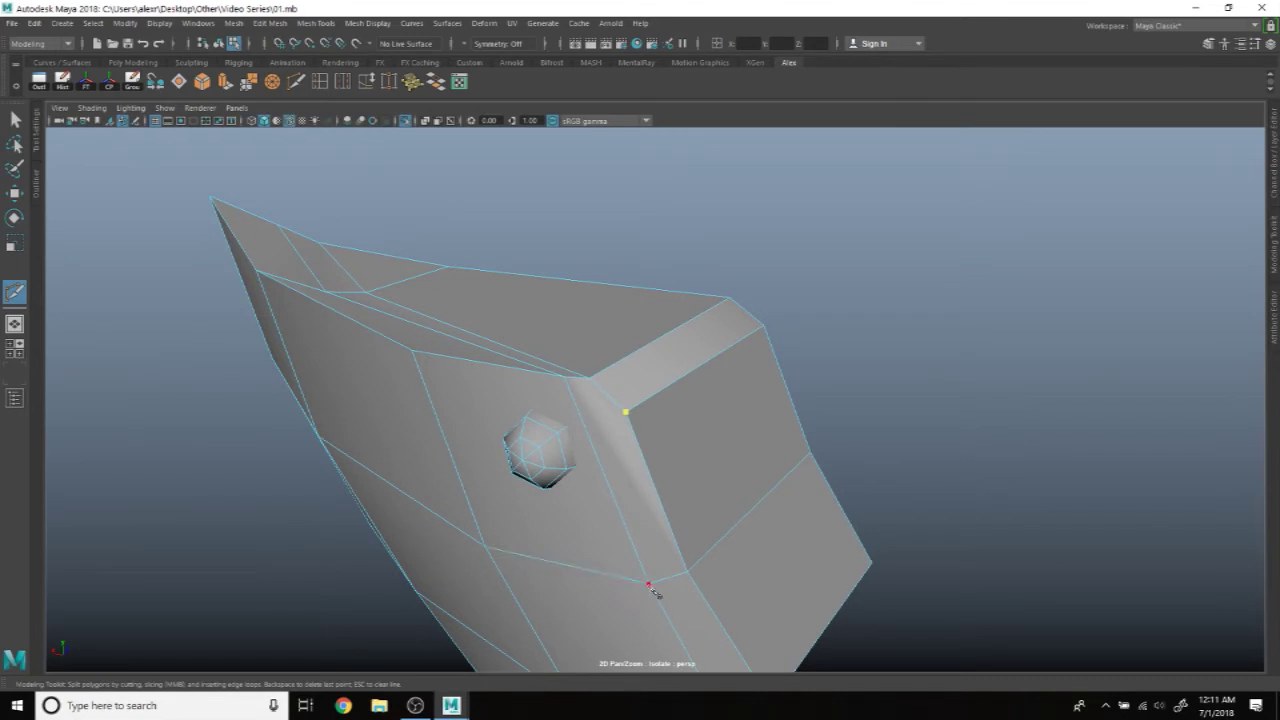
{"action": "mouse_move", "coordinate": [781, 250]}
{"action": "left_mouse_down", "text": "alt"}
{"action": "mouse_move", "coordinate": [829, 234]}
{"action": "mouse_move", "coordinate": [667, 381]}
{"action": "left_mouse_up", "text": "alt"}
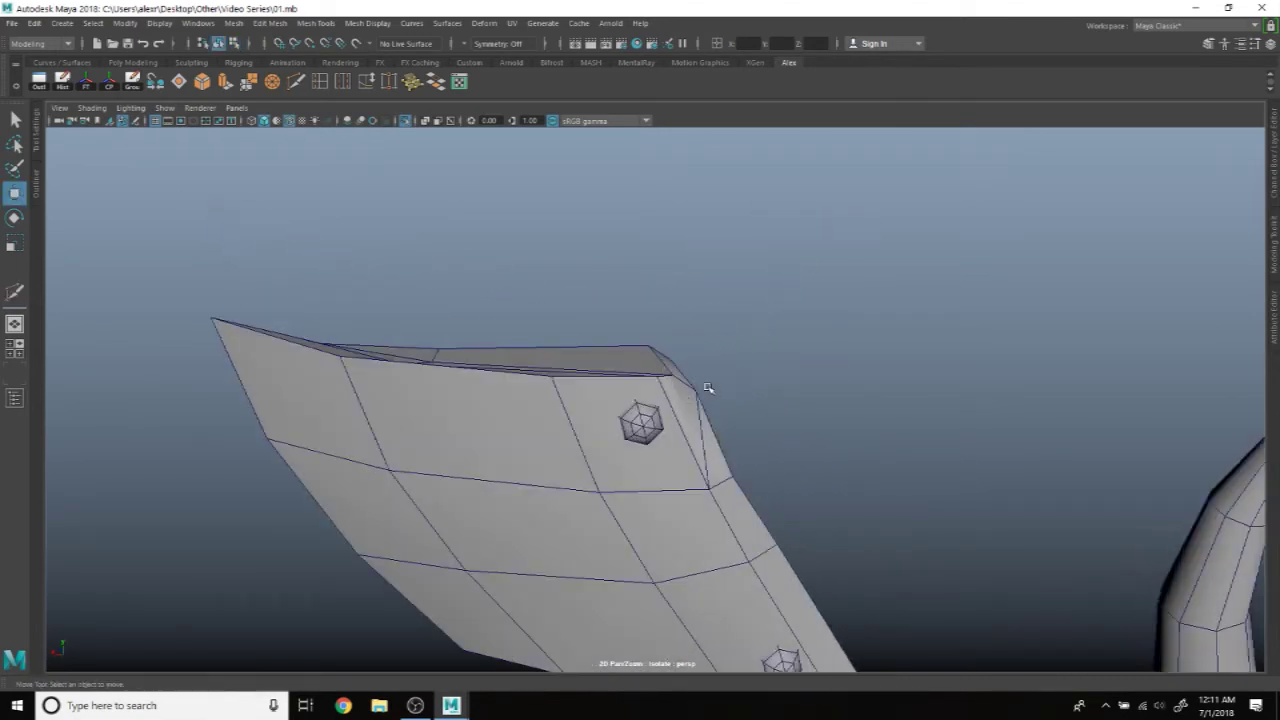
{"action": "left_click", "coordinate": [707, 388]}
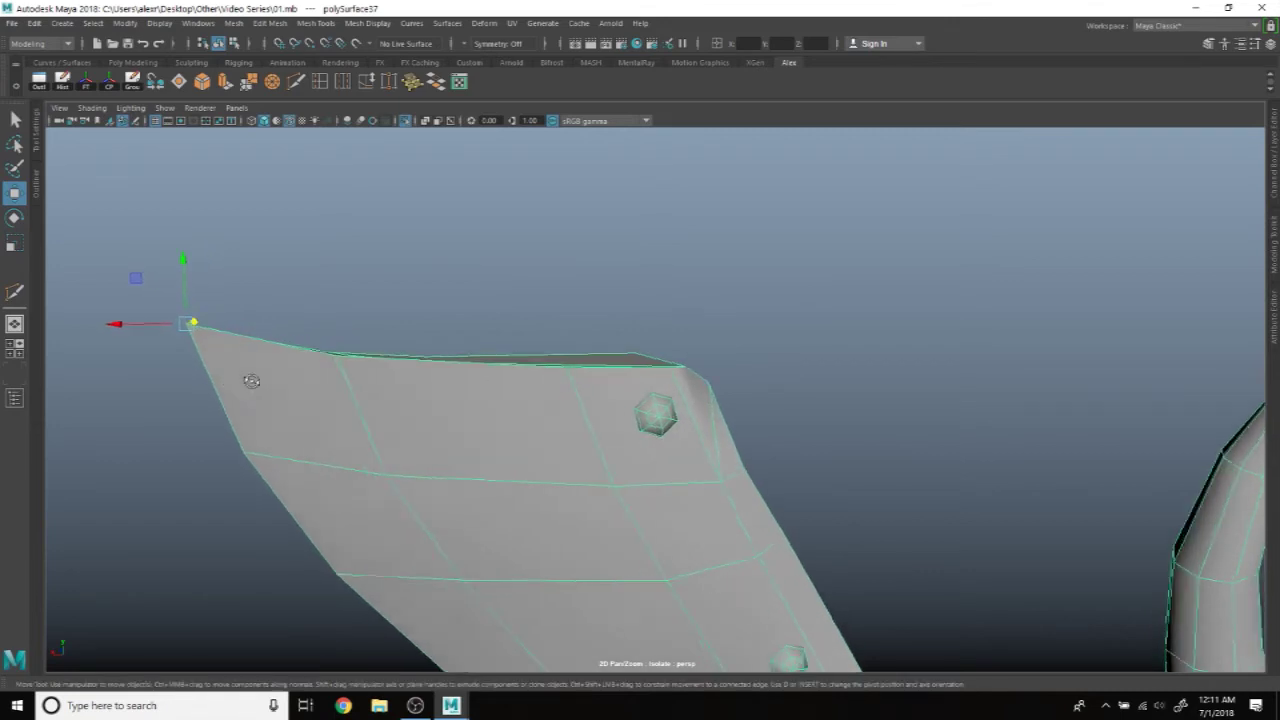
{"action": "left_click_drag", "start_coordinate": [251, 381], "coordinate": [333, 428], "text": "alt"}
{"action": "left_click_drag", "start_coordinate": [750, 413], "coordinate": [662, 415], "text": "alt"}
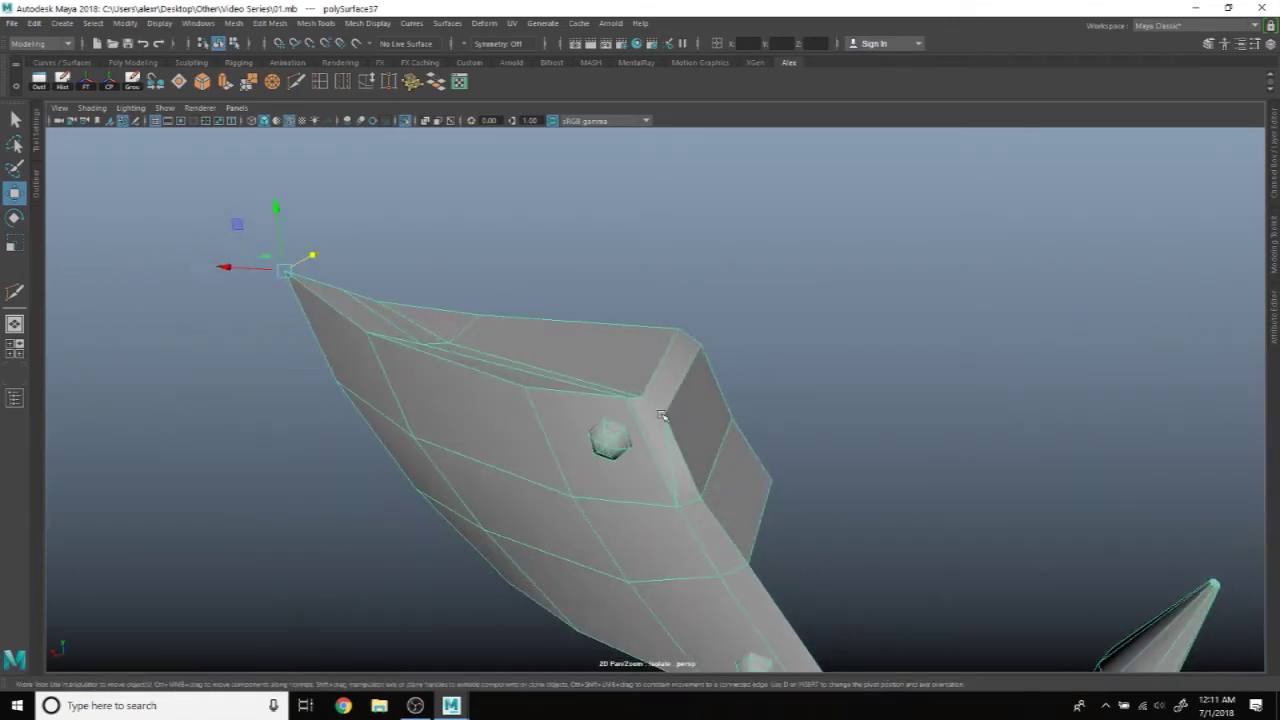
{"action": "mouse_move", "coordinate": [292, 328]}
{"action": "left_mouse_down", "text": "alt"}
{"action": "mouse_move", "coordinate": [517, 394]}
{"action": "mouse_move", "coordinate": [664, 395]}
{"action": "left_mouse_up", "text": "alt"}
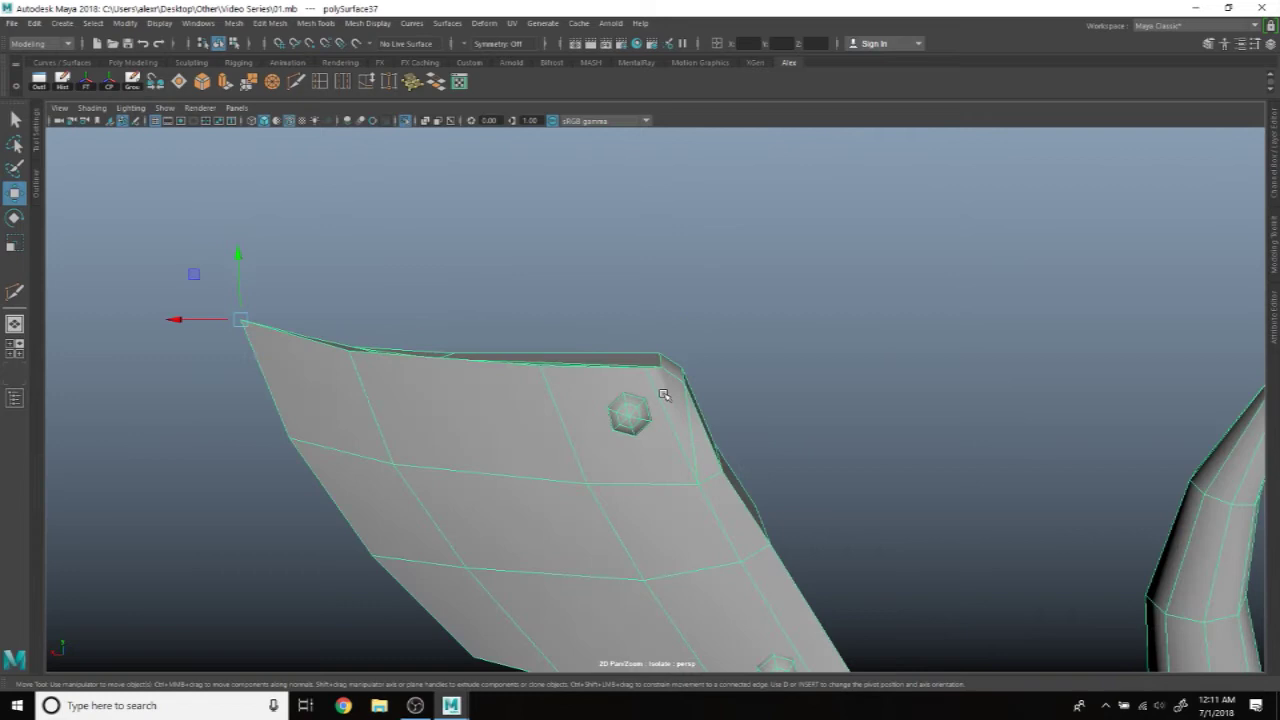
{"action": "mouse_move", "coordinate": [806, 359]}
{"action": "left_mouse_down", "text": "alt"}
{"action": "mouse_move", "coordinate": [577, 404]}
{"action": "mouse_move", "coordinate": [700, 277]}
{"action": "mouse_move", "coordinate": [694, 306]}
{"action": "mouse_move", "coordinate": [749, 334]}
{"action": "mouse_move", "coordinate": [607, 369]}
{"action": "mouse_move", "coordinate": [855, 363]}
{"action": "mouse_move", "coordinate": [749, 379]}
{"action": "mouse_move", "coordinate": [814, 357]}
{"action": "mouse_move", "coordinate": [814, 380]}
{"action": "mouse_move", "coordinate": [751, 346]}
{"action": "mouse_move", "coordinate": [723, 343]}
{"action": "mouse_move", "coordinate": [729, 366]}
{"action": "mouse_move", "coordinate": [680, 371]}
{"action": "mouse_move", "coordinate": [737, 351]}
{"action": "mouse_move", "coordinate": [737, 366]}
{"action": "mouse_move", "coordinate": [705, 372]}
{"action": "mouse_move", "coordinate": [615, 344]}
{"action": "left_mouse_up", "text": "alt"}
Step: Reselect the blade piece and inspect it beside the horn, then clear the selection
{"action": "left_click", "coordinate": [700, 277]}
{"action": "left_click", "coordinate": [814, 357]}
{"action": "left_click", "coordinate": [582, 378]}
{"action": "left_click", "coordinate": [665, 369]}
{"action": "mouse_move", "coordinate": [680, 366]}
{"action": "left_mouse_down", "text": "alt"}
{"action": "mouse_move", "coordinate": [591, 363]}
{"action": "mouse_move", "coordinate": [725, 354]}
{"action": "mouse_move", "coordinate": [743, 314]}
{"action": "mouse_move", "coordinate": [714, 357]}
{"action": "left_mouse_up", "text": "alt"}
{"action": "left_click", "coordinate": [591, 363]}
{"action": "left_click", "coordinate": [743, 314]}
{"action": "scroll", "coordinate": [743, 318], "scroll_direction": "down", "scroll_amount": 4}
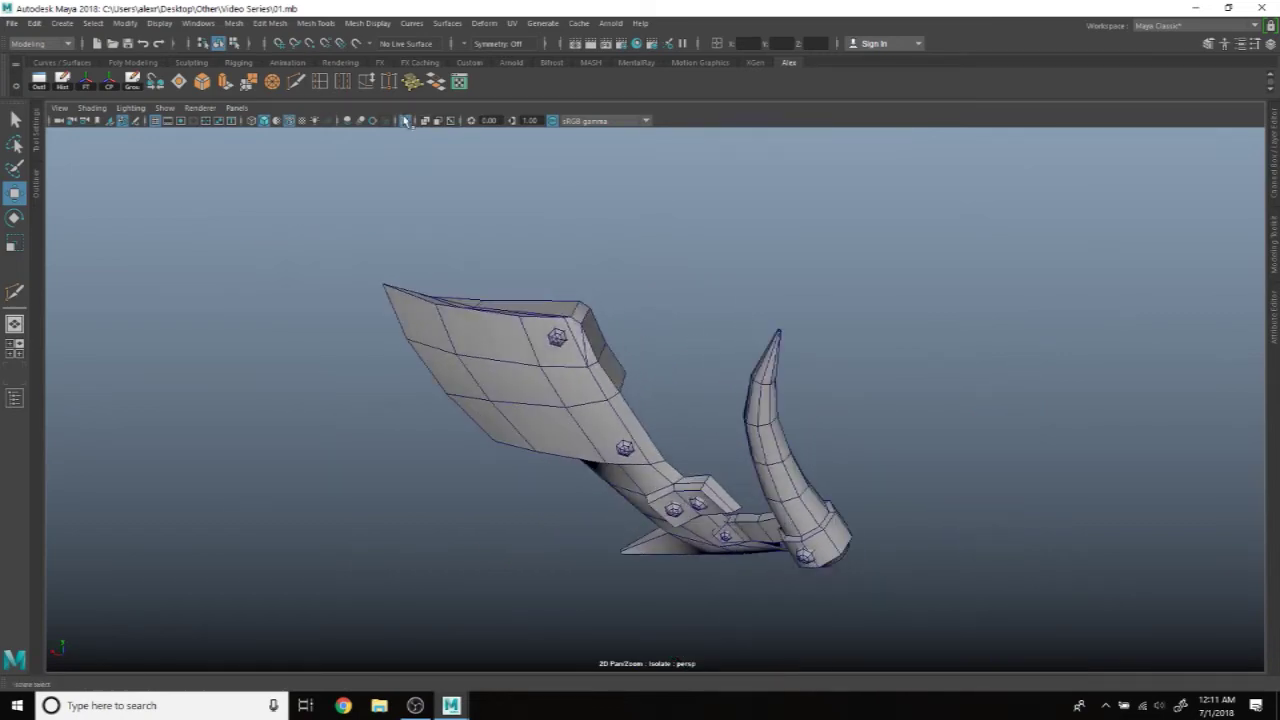
Step: Turn off isolation to show the whole airship and reference image again
{"action": "left_click", "coordinate": [406, 120]}
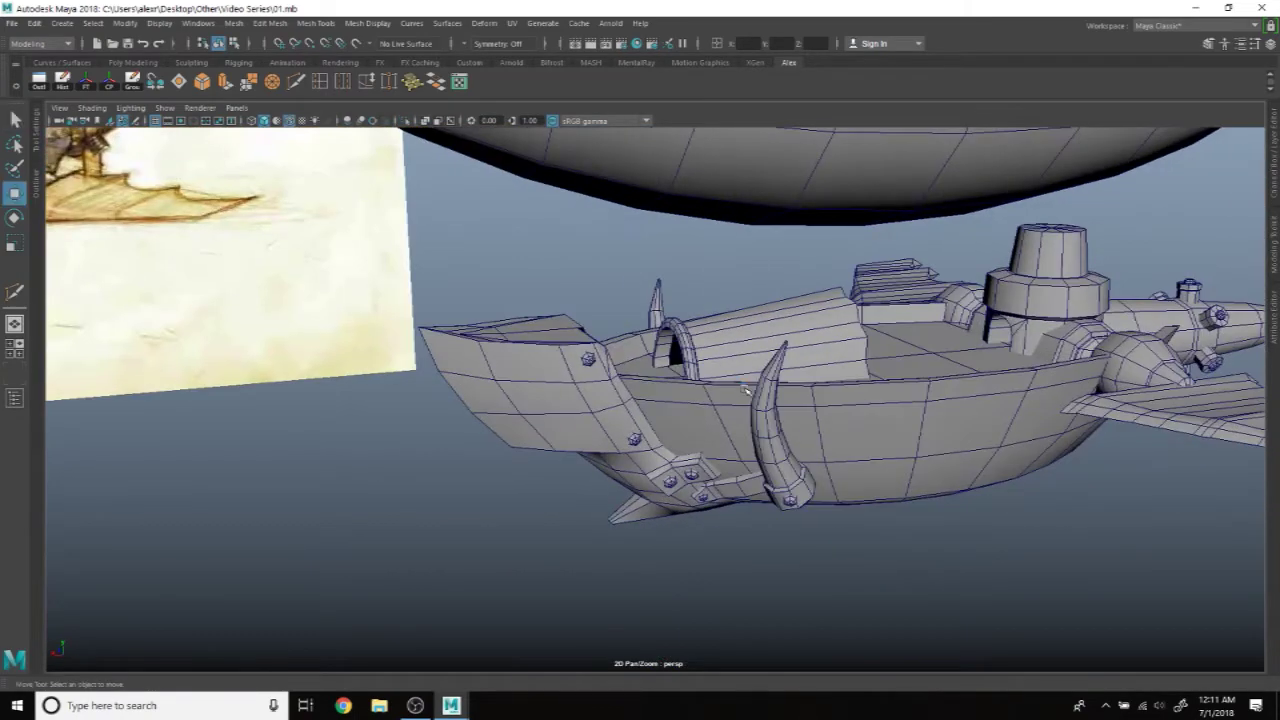
{"action": "scroll", "coordinate": [745, 390], "scroll_direction": "down", "scroll_amount": 3}
{"action": "mouse_move", "coordinate": [745, 390]}
{"action": "left_mouse_down", "text": "alt"}
{"action": "mouse_move", "coordinate": [632, 445]}
{"action": "mouse_move", "coordinate": [674, 329]}
{"action": "left_mouse_up", "text": "alt"}
{"action": "scroll", "coordinate": [632, 445], "scroll_direction": "up", "scroll_amount": 5}
{"action": "left_click", "coordinate": [672, 332]}
{"action": "left_click", "coordinate": [578, 347]}
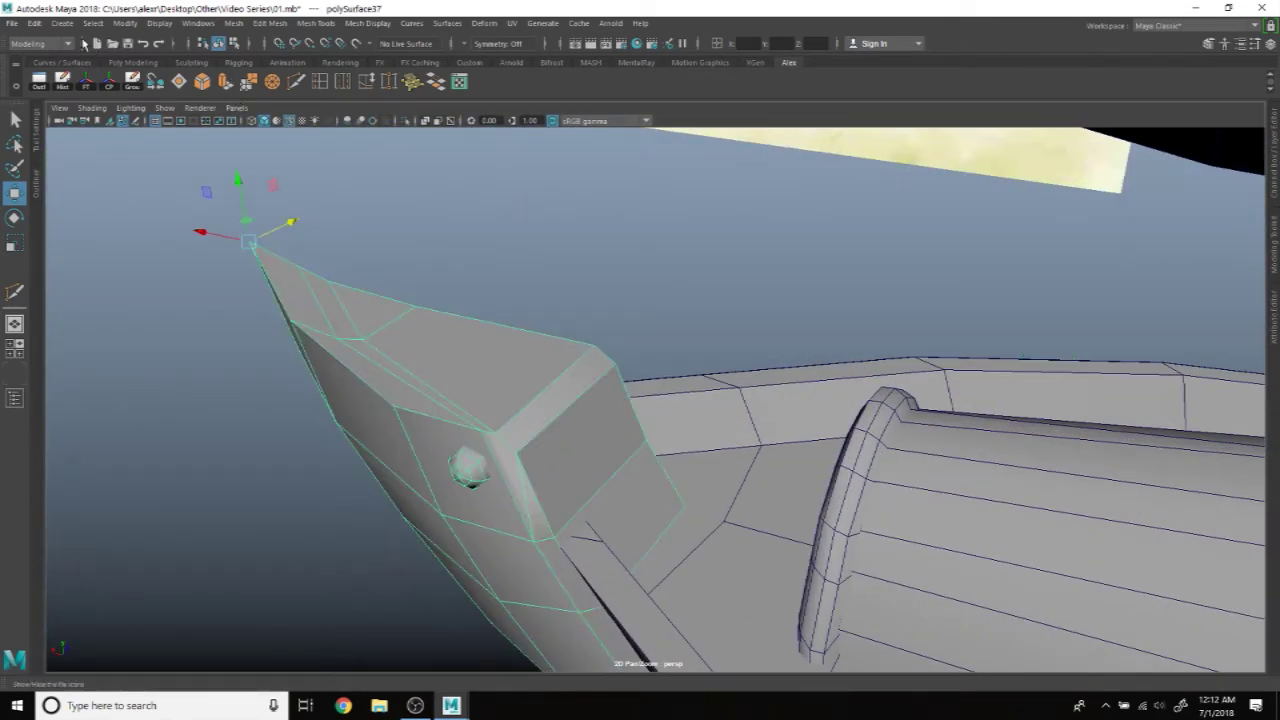
Step: Make a Duplicate Special copy of the current selection
{"action": "left_click", "coordinate": [38, 23]}
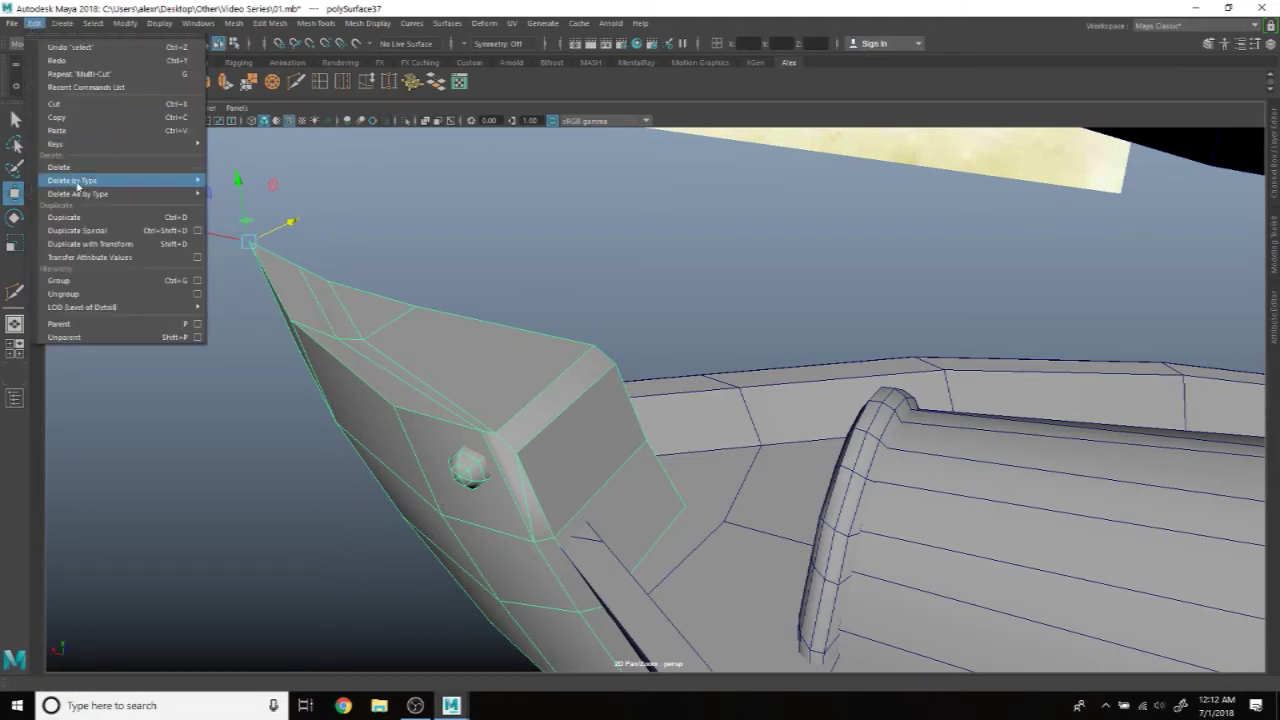
{"action": "left_click", "coordinate": [84, 231]}
{"action": "mouse_move", "coordinate": [560, 400]}
{"action": "left_mouse_down", "text": "alt"}
{"action": "mouse_move", "coordinate": [652, 422]}
{"action": "mouse_move", "coordinate": [993, 389]}
{"action": "mouse_move", "coordinate": [634, 363]}
{"action": "mouse_move", "coordinate": [786, 377]}
{"action": "mouse_move", "coordinate": [709, 366]}
{"action": "mouse_move", "coordinate": [786, 389]}
{"action": "left_mouse_up", "text": "alt"}
{"action": "scroll", "coordinate": [652, 422], "scroll_direction": "down", "scroll_amount": 5}
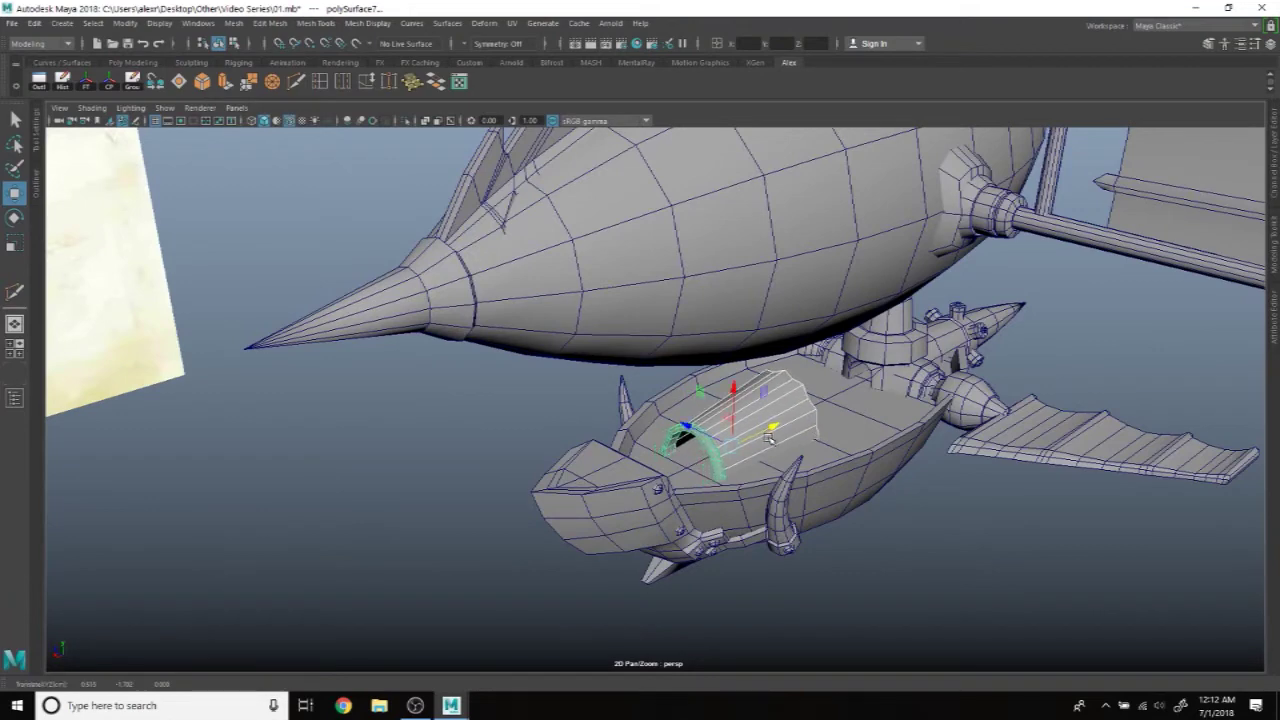
Step: Zoom toward the gondola and select the bowl-shaped boat hull (polySurface36)
{"action": "left_click_drag", "start_coordinate": [887, 549], "coordinate": [722, 497], "text": "alt"}
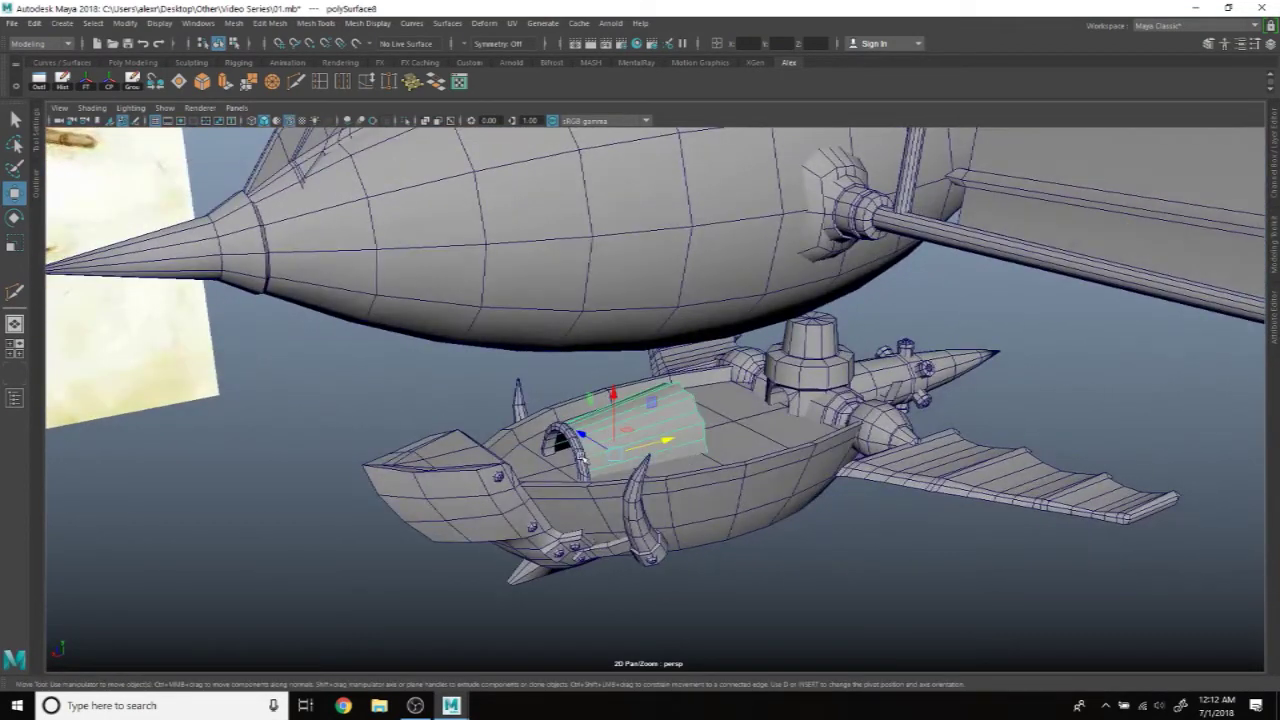
{"action": "right_click_drag", "start_coordinate": [785, 549], "coordinate": [706, 493], "text": "alt"}
{"action": "mouse_move", "coordinate": [745, 438]}
{"action": "left_mouse_down", "text": "alt"}
{"action": "mouse_move", "coordinate": [694, 411]}
{"action": "mouse_move", "coordinate": [555, 395]}
{"action": "mouse_move", "coordinate": [437, 355]}
{"action": "left_mouse_up", "text": "alt"}
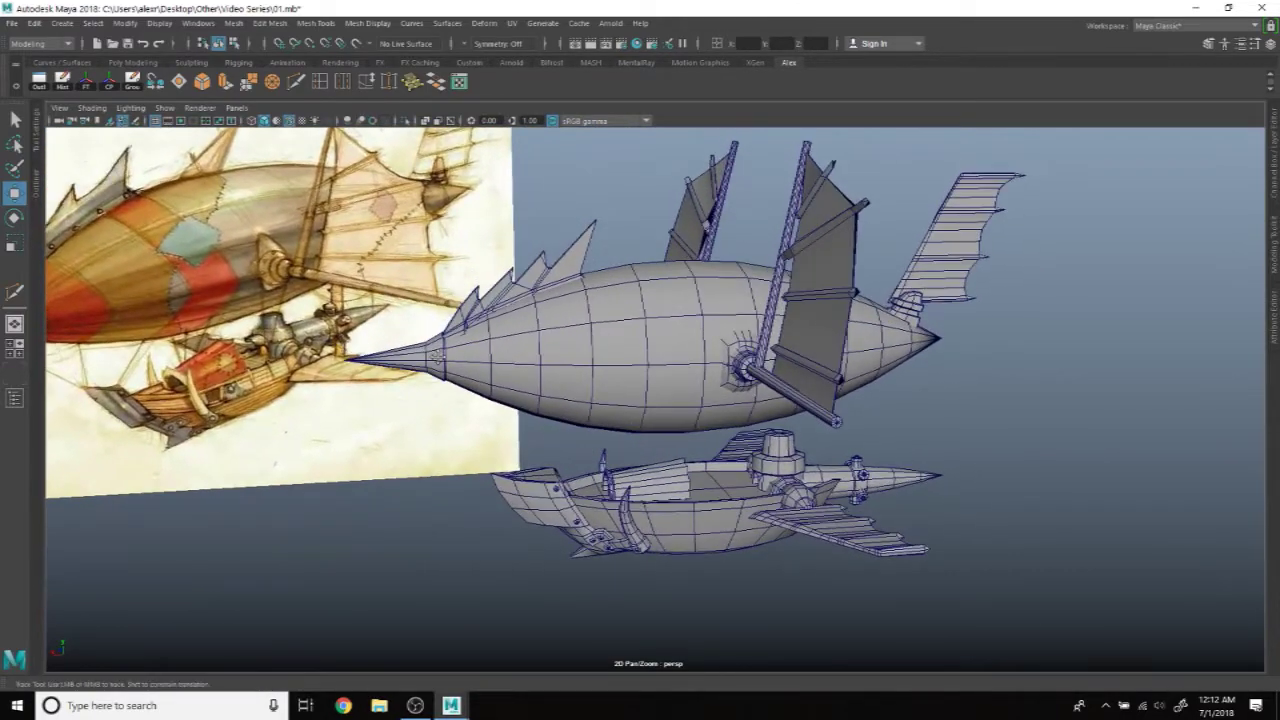
{"action": "scroll", "coordinate": [437, 355], "scroll_direction": "up", "scroll_amount": 2}
{"action": "scroll", "coordinate": [437, 355], "scroll_direction": "up", "scroll_amount": 1}
{"action": "scroll", "coordinate": [320, 290], "scroll_direction": "up", "scroll_amount": 1}
{"action": "scroll", "coordinate": [327, 281], "scroll_direction": "up", "scroll_amount": 1}
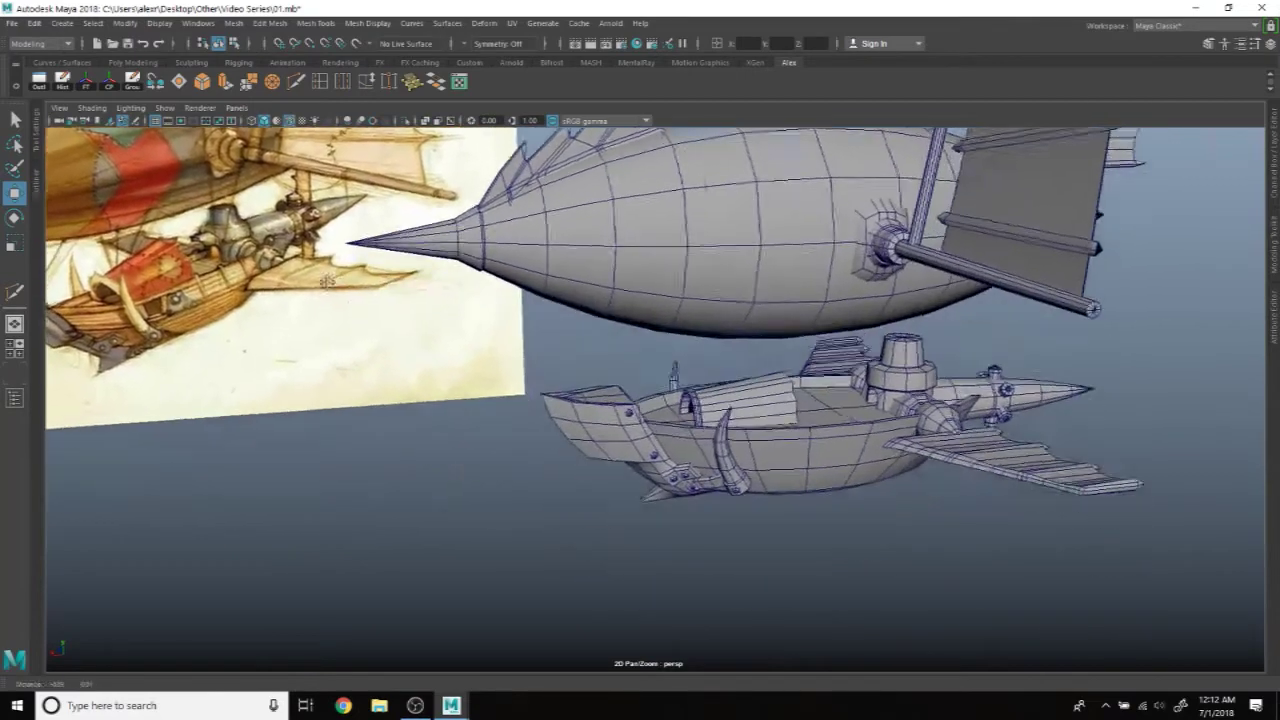
{"action": "left_click_drag", "start_coordinate": [327, 281], "coordinate": [477, 360], "text": "alt"}
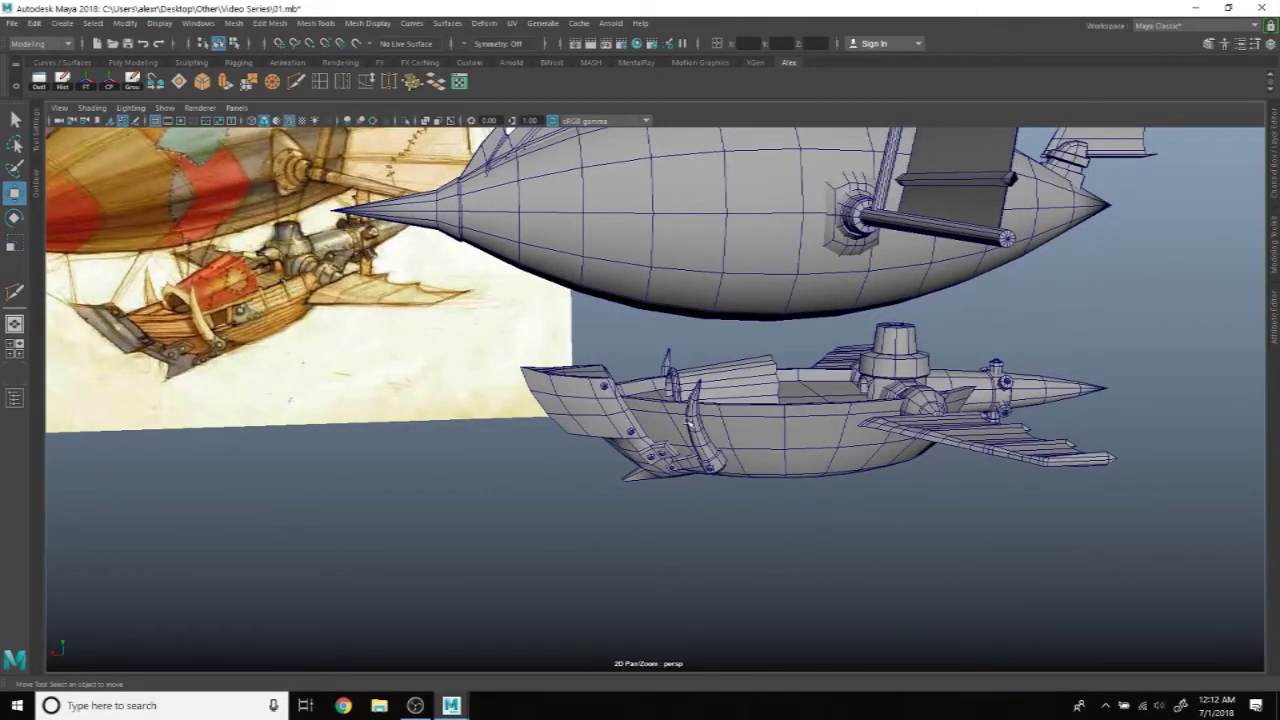
{"action": "scroll", "coordinate": [689, 423], "scroll_direction": "up", "scroll_amount": 2}
{"action": "scroll", "coordinate": [689, 423], "scroll_direction": "up", "scroll_amount": 2}
{"action": "left_click", "coordinate": [690, 470]}
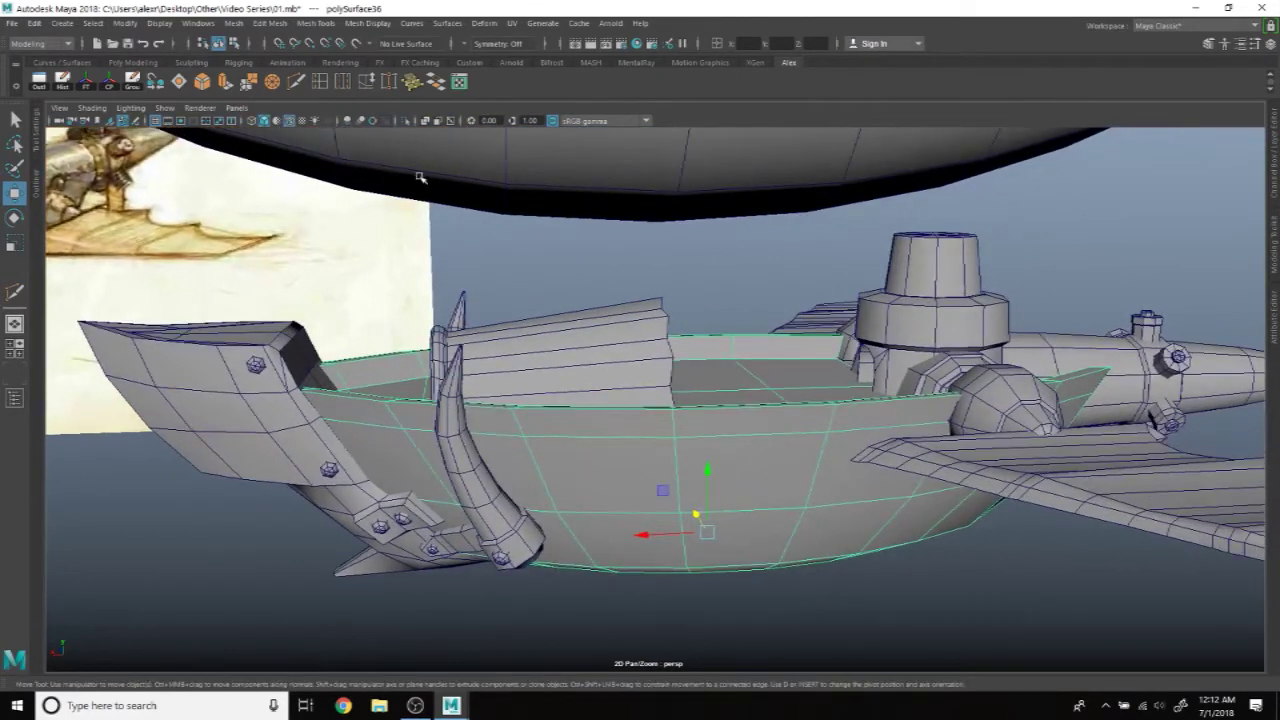
Step: Select the face loop around the boat hull's rim and grow the selection
{"action": "left_click_drag", "start_coordinate": [738, 478], "coordinate": [741, 464], "text": "alt"}
{"action": "right_click_drag", "start_coordinate": [643, 322], "coordinate": [640, 352]}
{"action": "left_click", "coordinate": [628, 405]}
{"action": "double_click", "coordinate": [545, 418], "text": "shift"}
{"action": "mouse_move", "coordinate": [545, 418]}
{"action": "left_mouse_down", "text": "alt"}
{"action": "mouse_move", "coordinate": [643, 448]}
{"action": "mouse_move", "coordinate": [669, 437]}
{"action": "left_mouse_up", "text": "alt"}
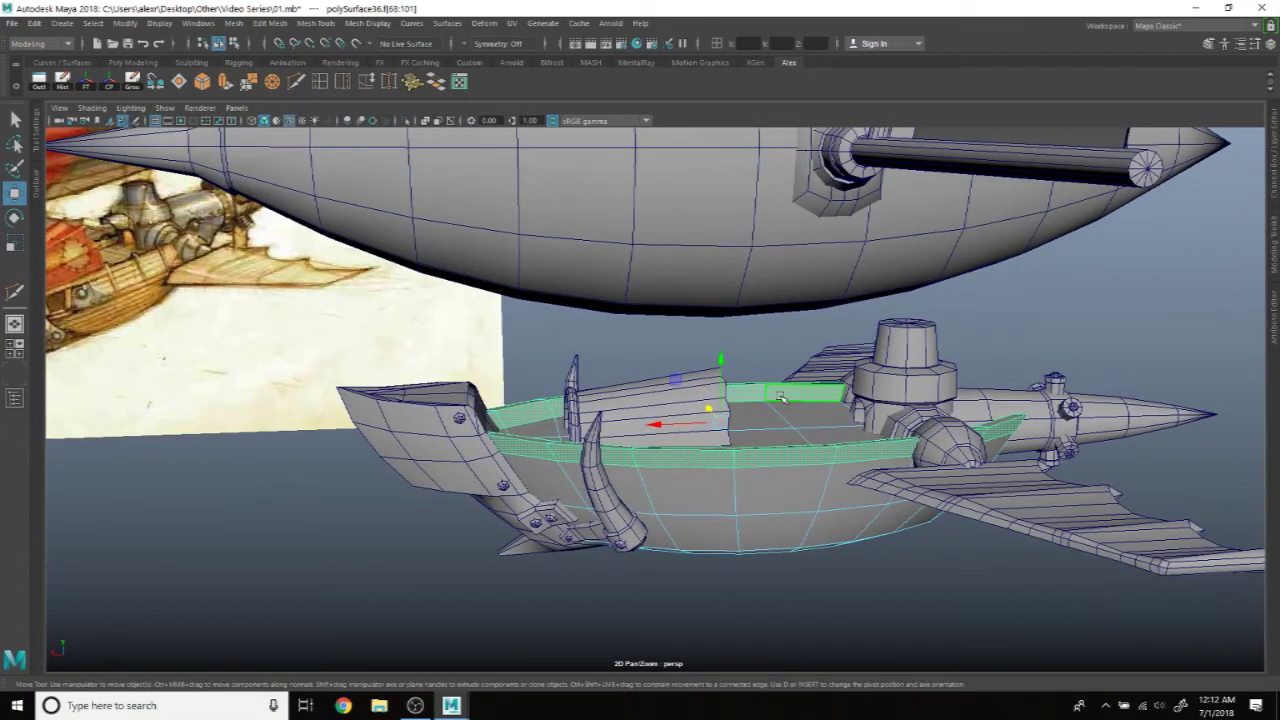
{"action": "right_click_drag", "start_coordinate": [775, 335], "coordinate": [830, 290], "text": "shift"}
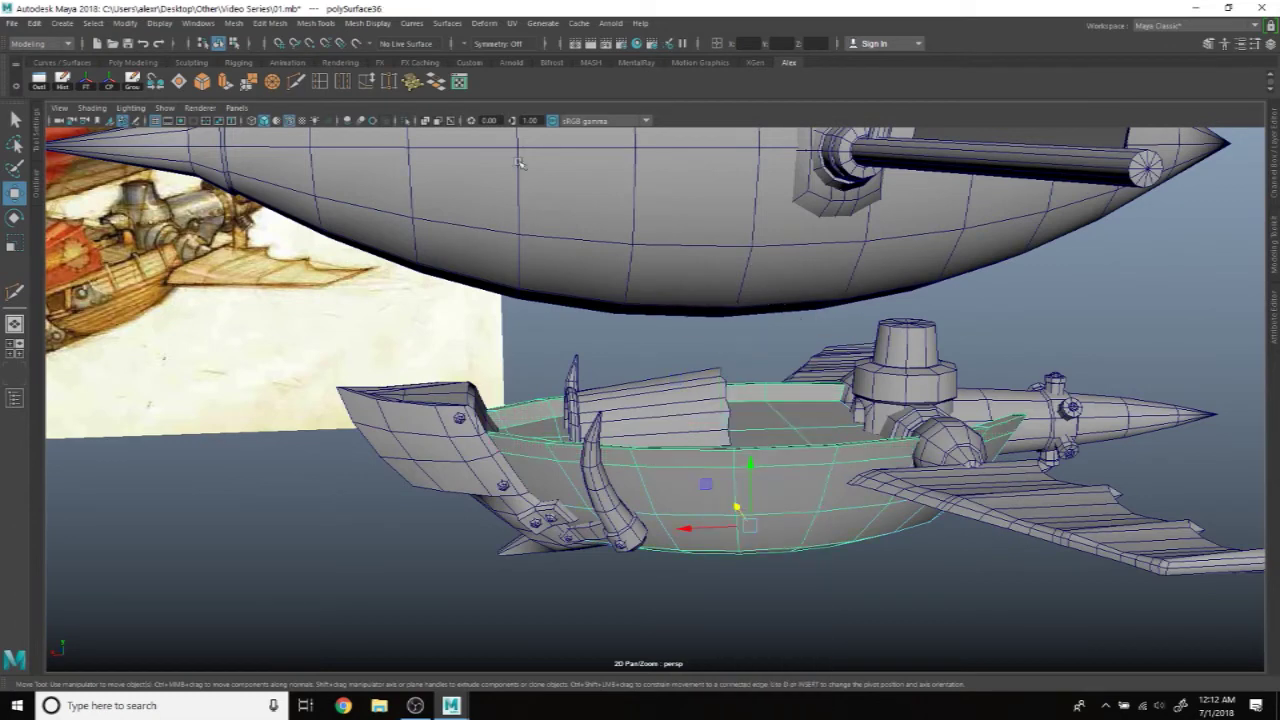
Step: Isolate the hull and select the face loop along its outer rim
{"action": "left_click", "coordinate": [406, 121]}
{"action": "left_click_drag", "start_coordinate": [640, 450], "coordinate": [680, 446], "text": "alt"}
{"action": "right_click_drag", "start_coordinate": [839, 309], "coordinate": [848, 352]}
{"action": "left_click_drag", "start_coordinate": [913, 417], "coordinate": [1120, 450], "text": "alt"}
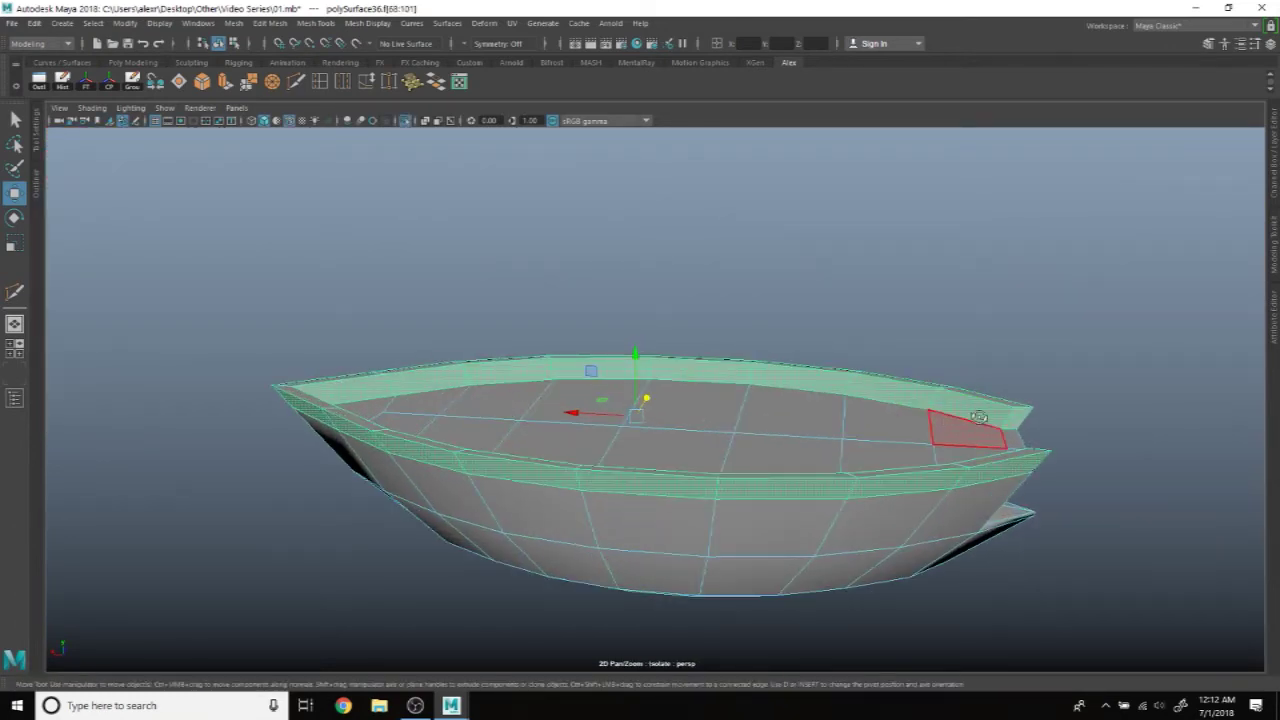
{"action": "left_click", "coordinate": [1005, 515]}
{"action": "mouse_move", "coordinate": [1159, 492]}
{"action": "left_mouse_down", "text": "alt"}
{"action": "mouse_move", "coordinate": [1149, 471]}
{"action": "mouse_move", "coordinate": [903, 443]}
{"action": "mouse_move", "coordinate": [499, 469]}
{"action": "left_mouse_up", "text": "alt"}
{"action": "double_click", "coordinate": [365, 500]}
{"action": "mouse_move", "coordinate": [400, 430]}
{"action": "left_mouse_down", "text": "alt"}
{"action": "mouse_move", "coordinate": [678, 423]}
{"action": "mouse_move", "coordinate": [416, 432]}
{"action": "left_mouse_up", "text": "alt"}
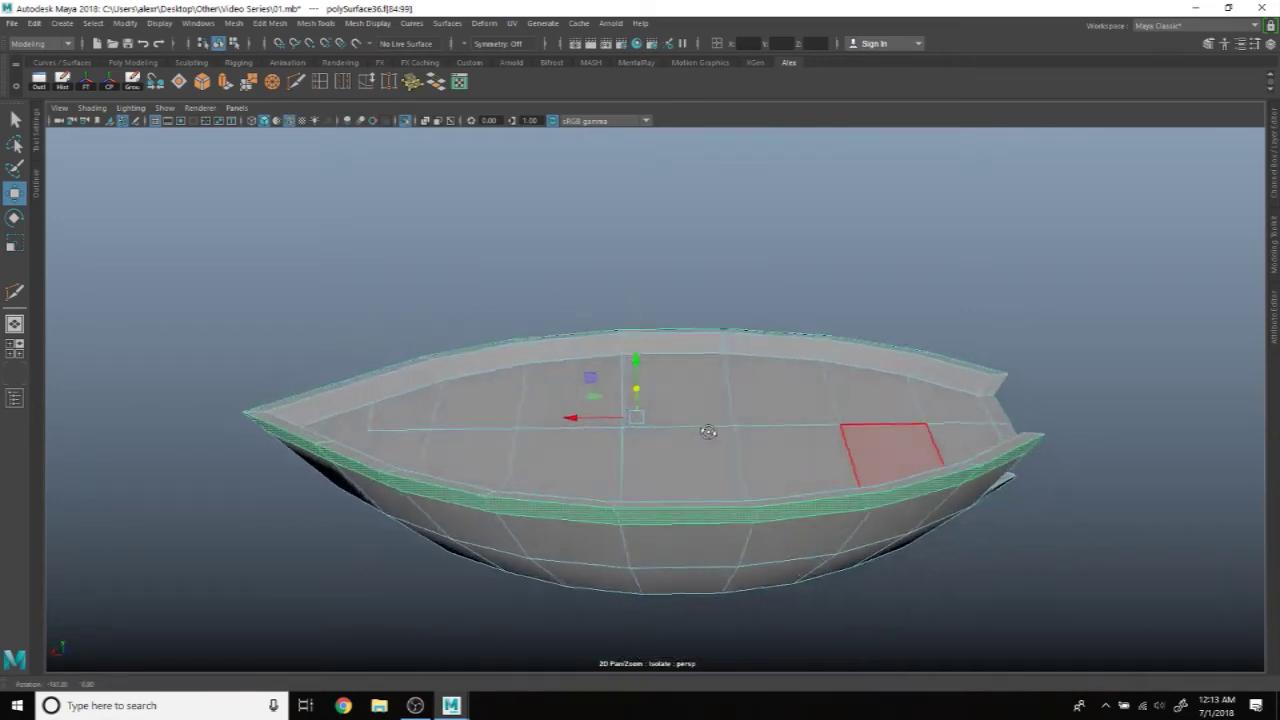
{"action": "left_click_drag", "start_coordinate": [926, 390], "coordinate": [834, 334], "text": "alt"}
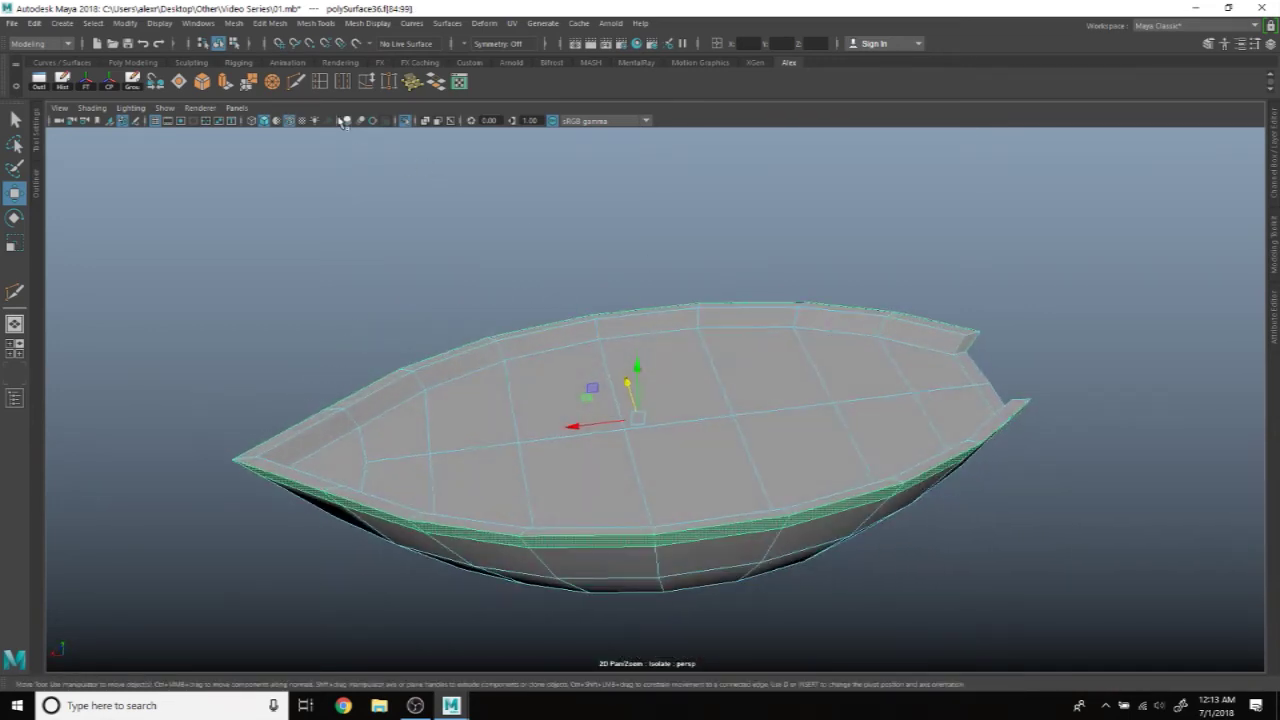
{"action": "mouse_move", "coordinate": [619, 360]}
{"action": "left_mouse_down", "text": "alt"}
{"action": "mouse_move", "coordinate": [738, 330]}
{"action": "mouse_move", "coordinate": [638, 324]}
{"action": "mouse_move", "coordinate": [840, 328]}
{"action": "left_mouse_up", "text": "alt"}
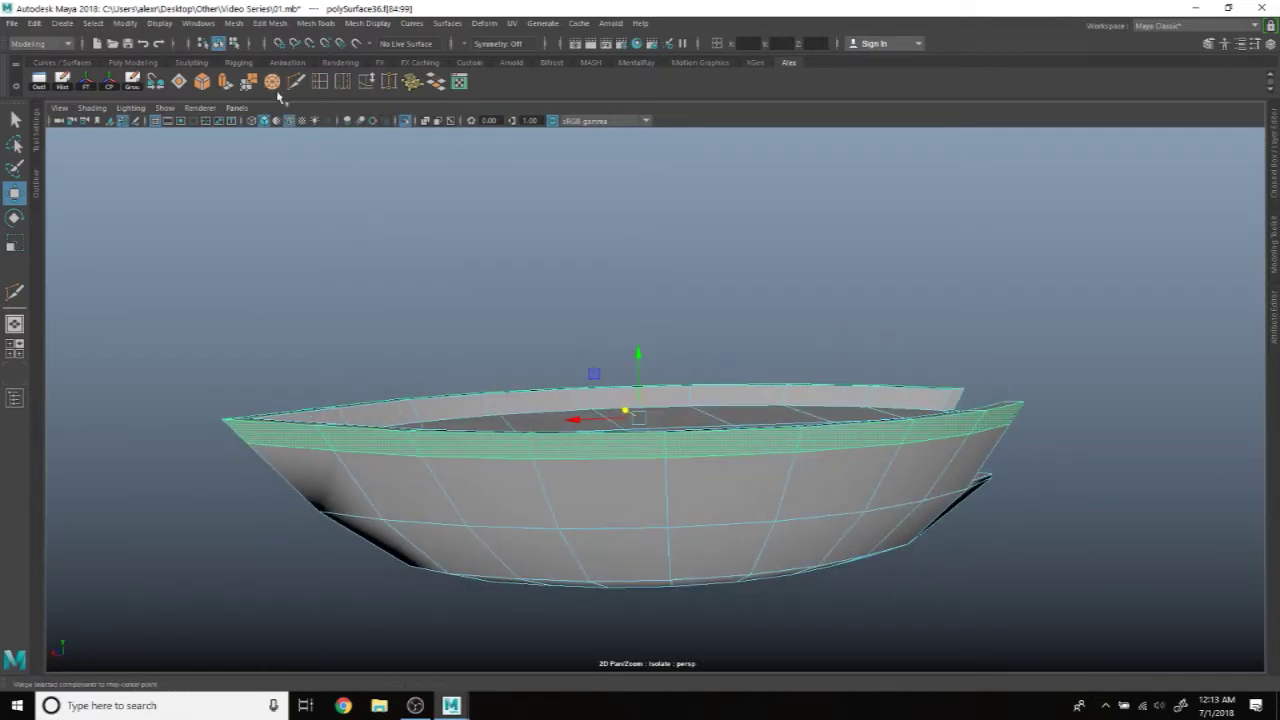
Step: Extrude the rim faces with Thickness 0.029
{"action": "key", "text": "ctrl+e"}
{"action": "left_click_drag", "start_coordinate": [717, 201], "coordinate": [796, 258], "text": "alt"}
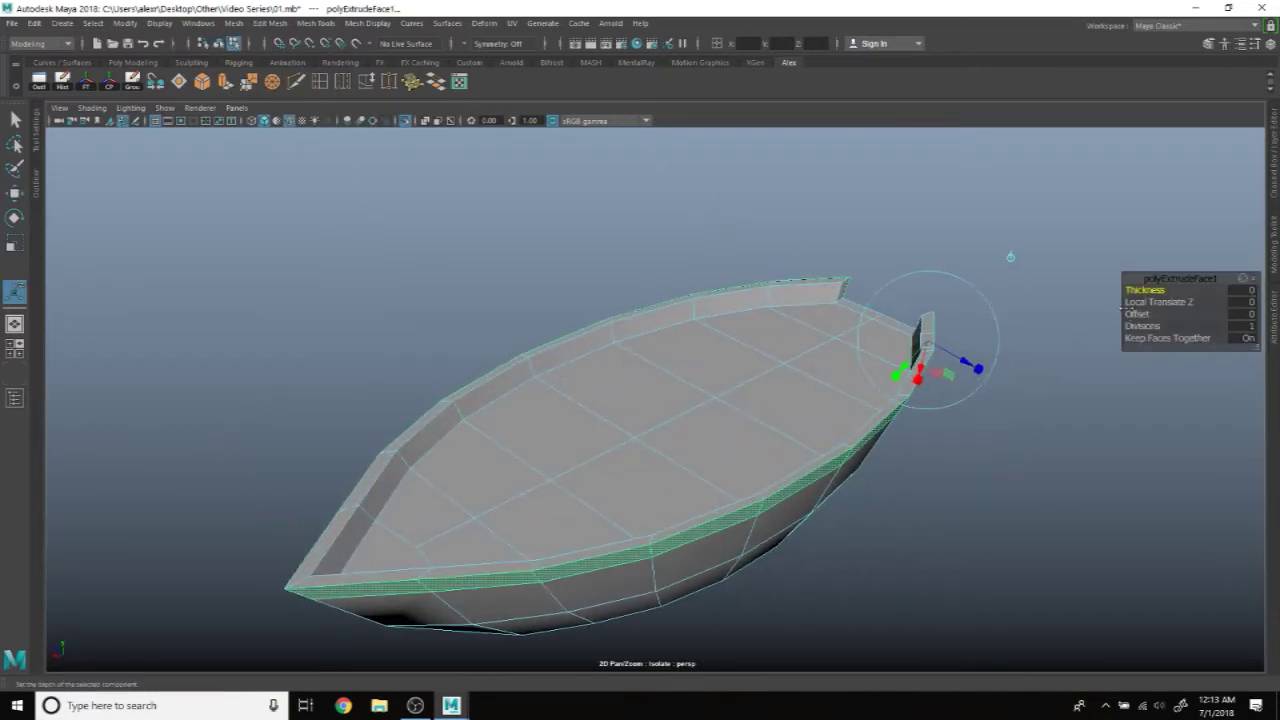
{"action": "middle_click_drag", "start_coordinate": [1010, 257], "coordinate": [1010, 257]}
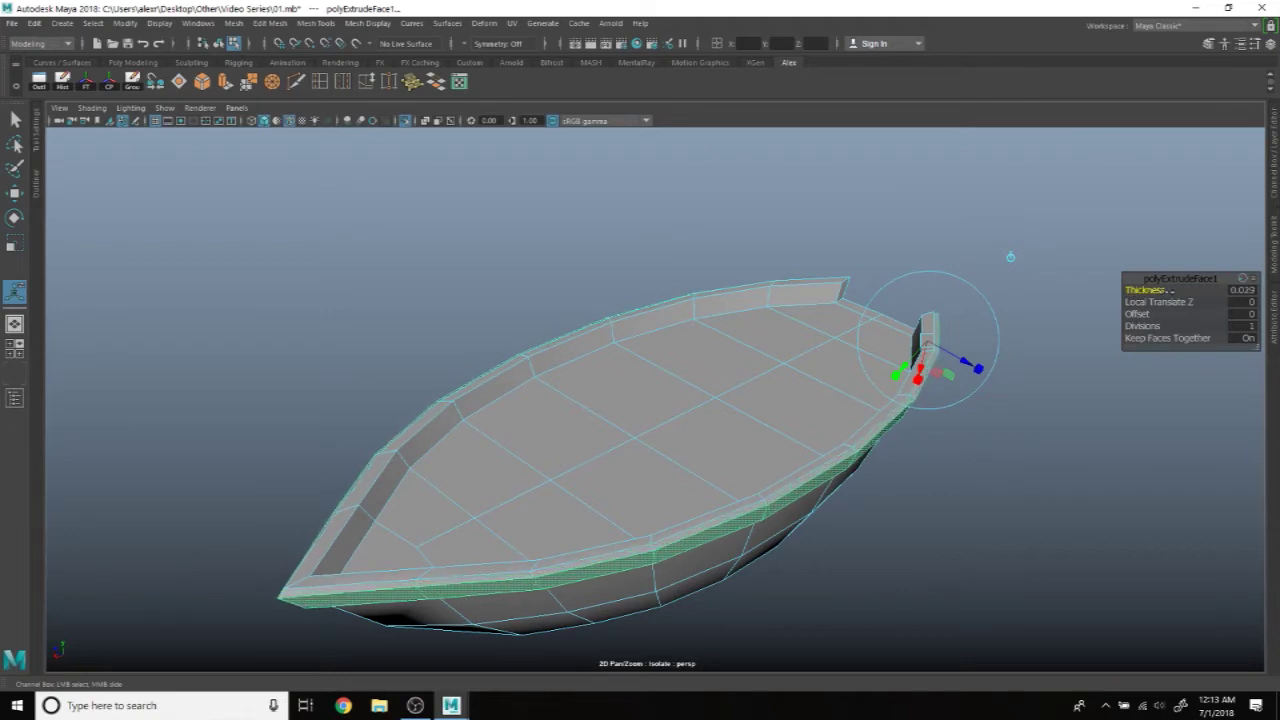
{"action": "left_click", "coordinate": [1051, 532]}
{"action": "mouse_move", "coordinate": [1034, 489]}
{"action": "left_mouse_down", "text": "alt"}
{"action": "mouse_move", "coordinate": [1000, 480]}
{"action": "mouse_move", "coordinate": [951, 434]}
{"action": "mouse_move", "coordinate": [886, 432]}
{"action": "mouse_move", "coordinate": [1010, 425]}
{"action": "left_mouse_up", "text": "alt"}
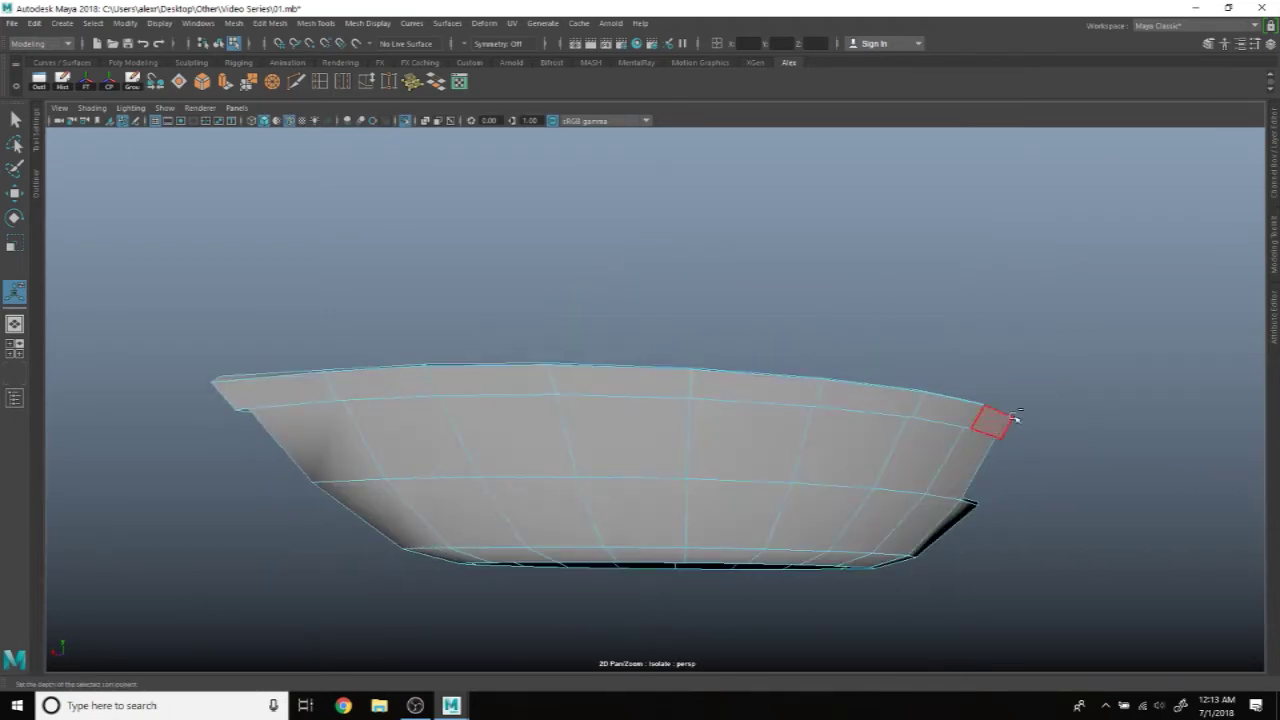
Step: Reselect the extruded rim faces and move them up slightly
{"action": "key", "text": "ctrl+z"}
{"action": "left_click_drag", "start_coordinate": [985, 315], "coordinate": [985, 330], "text": "alt"}
{"action": "key", "text": "w"}
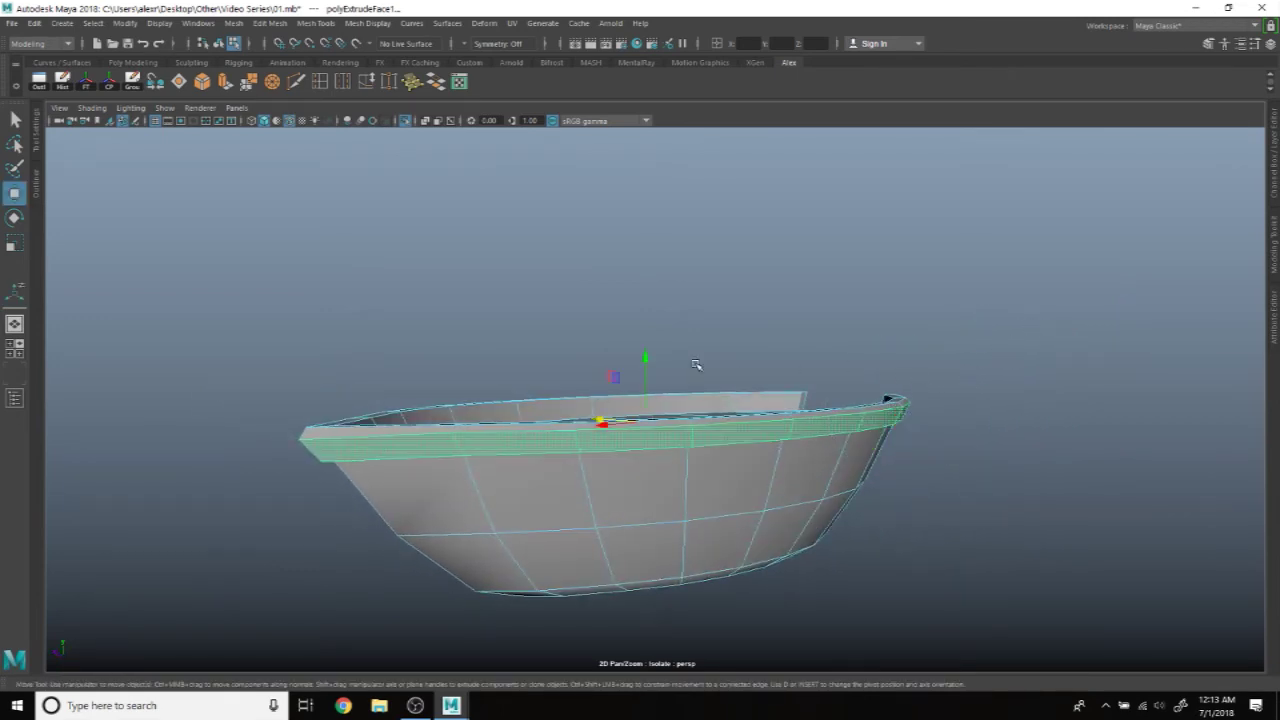
{"action": "left_click_drag", "start_coordinate": [648, 359], "coordinate": [648, 358]}
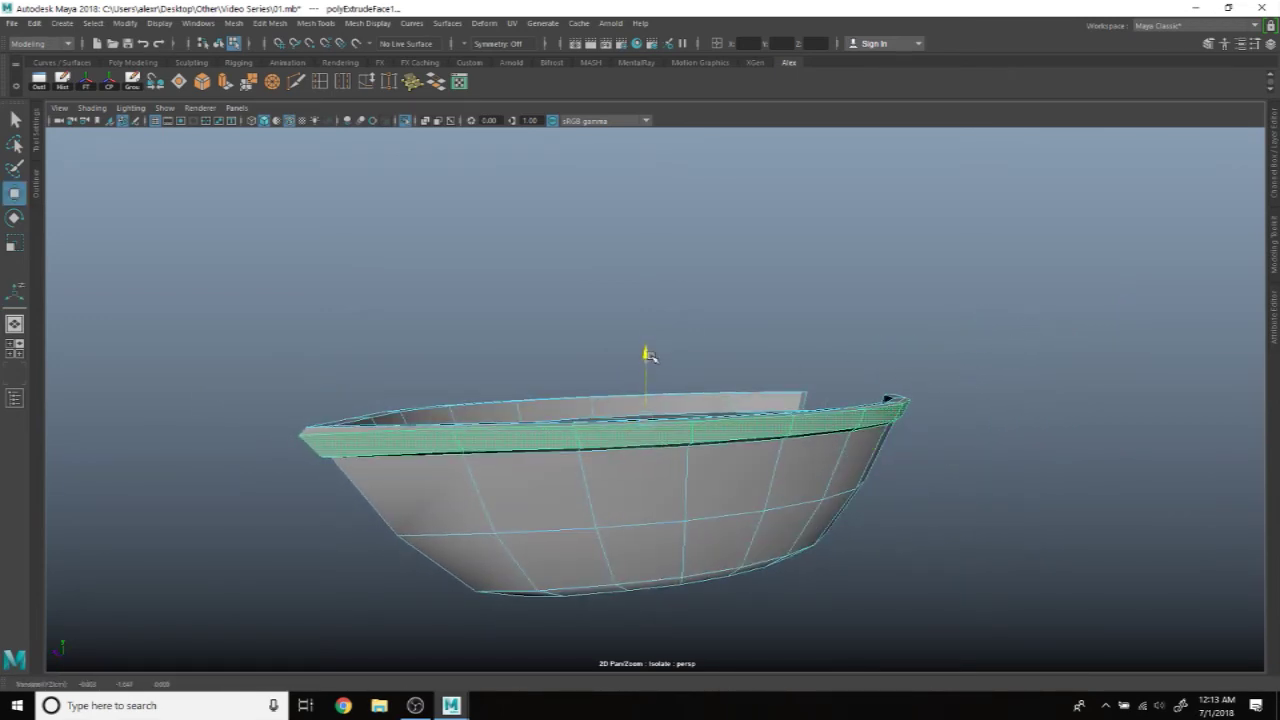
{"action": "left_click", "coordinate": [645, 316]}
Step: Turn off isolation to show the whole airship again, viewed side-on
{"action": "scroll", "coordinate": [606, 337], "scroll_direction": "up", "scroll_amount": 3}
{"action": "middle_click_drag", "start_coordinate": [606, 337], "coordinate": [886, 320], "text": "alt"}
{"action": "scroll", "coordinate": [823, 314], "scroll_direction": "up", "scroll_amount": 3}
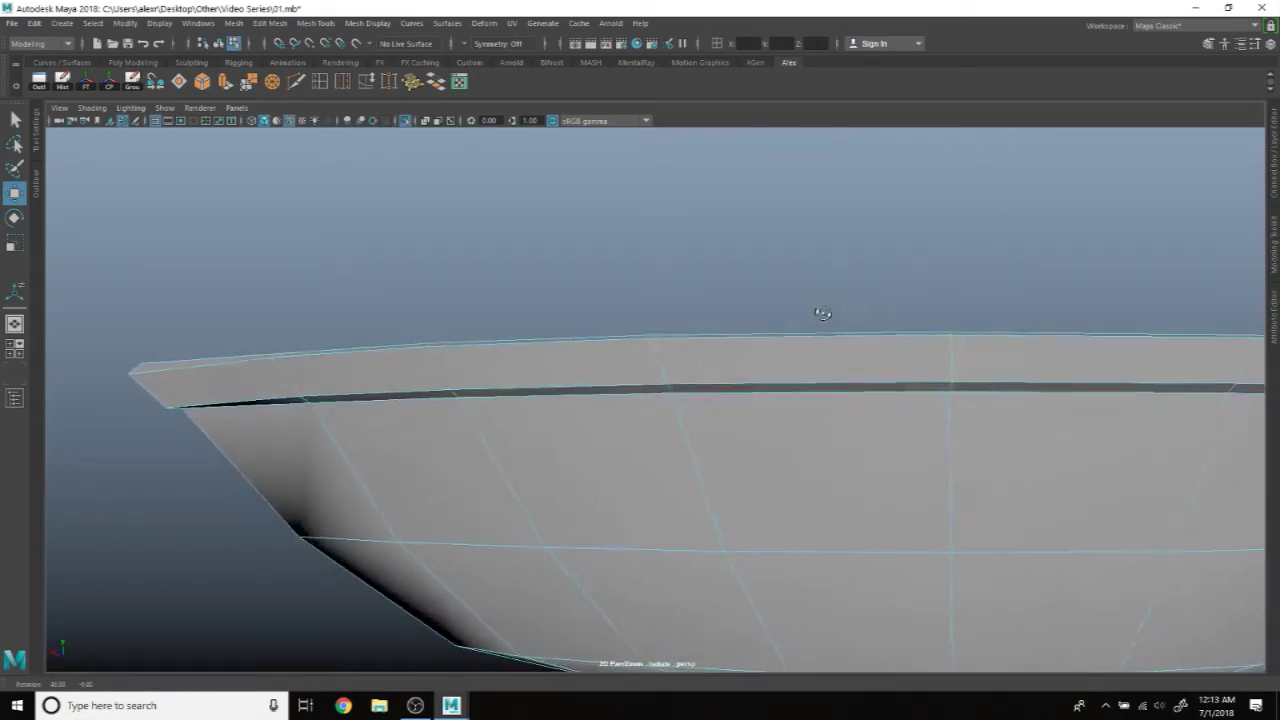
{"action": "left_click", "coordinate": [407, 120]}
{"action": "mouse_move", "coordinate": [600, 340]}
{"action": "left_mouse_down", "text": "alt"}
{"action": "mouse_move", "coordinate": [643, 343]}
{"action": "mouse_move", "coordinate": [608, 347]}
{"action": "mouse_move", "coordinate": [608, 317]}
{"action": "mouse_move", "coordinate": [586, 337]}
{"action": "mouse_move", "coordinate": [869, 360]}
{"action": "mouse_move", "coordinate": [540, 343]}
{"action": "left_mouse_up", "text": "alt"}
{"action": "scroll", "coordinate": [540, 343], "scroll_direction": "up", "scroll_amount": 2}
{"action": "right_click_drag", "start_coordinate": [540, 343], "coordinate": [575, 342]}
{"action": "scroll", "coordinate": [575, 342], "scroll_direction": "down", "scroll_amount": 2}
{"action": "mouse_move", "coordinate": [575, 342]}
{"action": "left_mouse_down", "text": "alt"}
{"action": "mouse_move", "coordinate": [546, 357]}
{"action": "mouse_move", "coordinate": [586, 351]}
{"action": "mouse_move", "coordinate": [556, 355]}
{"action": "left_mouse_up", "text": "alt"}
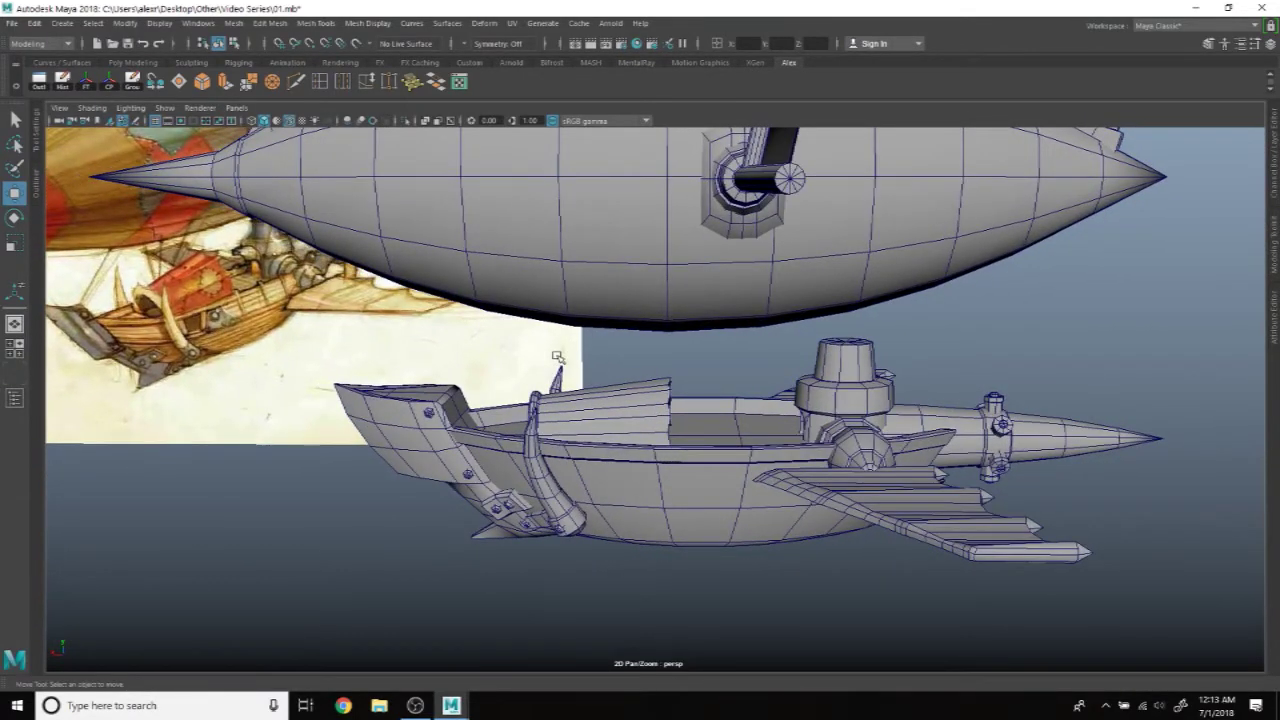
Step: Select the curved side panel on the deck and inspect it up close
{"action": "left_click_drag", "start_coordinate": [574, 414], "coordinate": [576, 445], "text": "alt"}
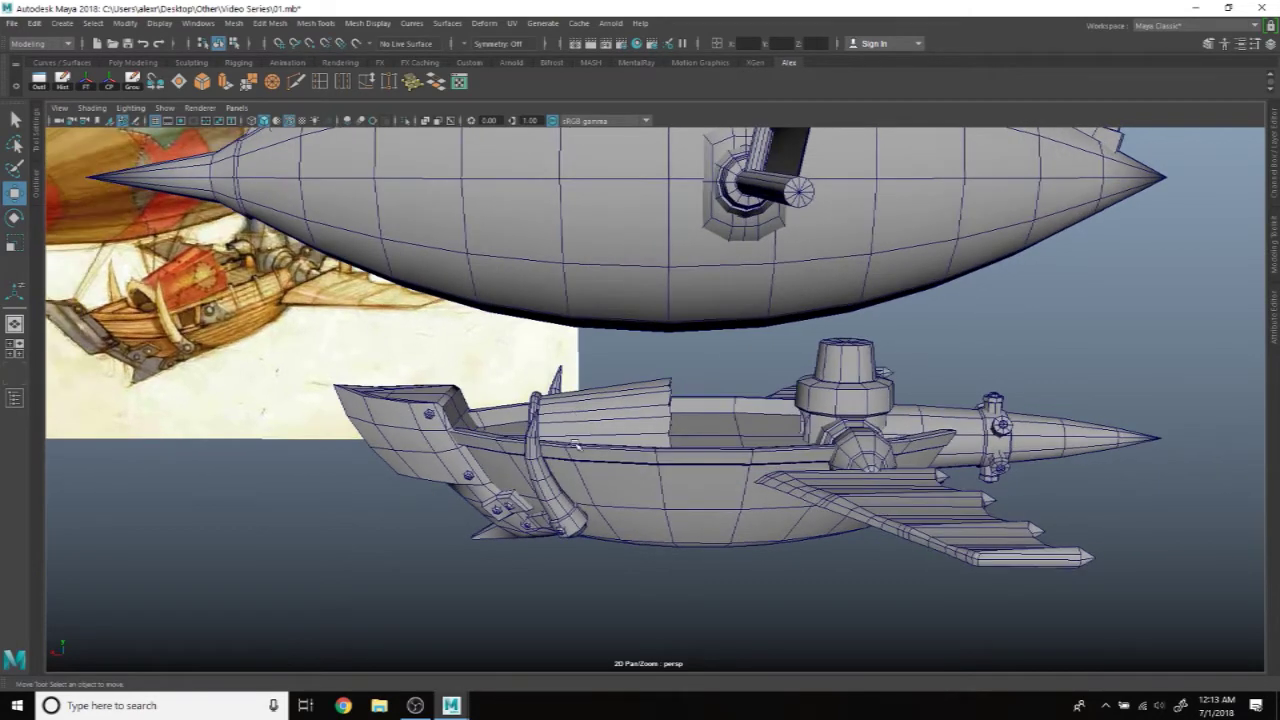
{"action": "scroll", "coordinate": [589, 464], "scroll_direction": "up", "scroll_amount": 3}
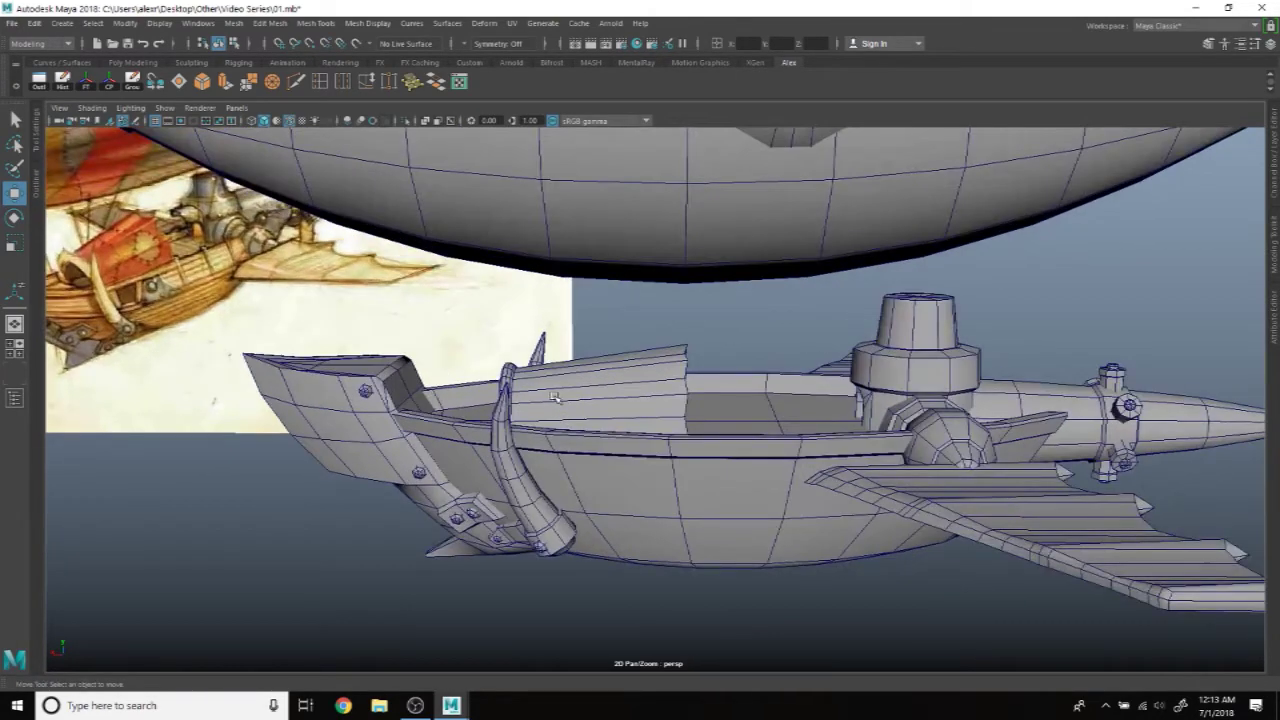
{"action": "scroll", "coordinate": [666, 409], "scroll_direction": "up", "scroll_amount": 3}
{"action": "scroll", "coordinate": [669, 409], "scroll_direction": "up", "scroll_amount": 2}
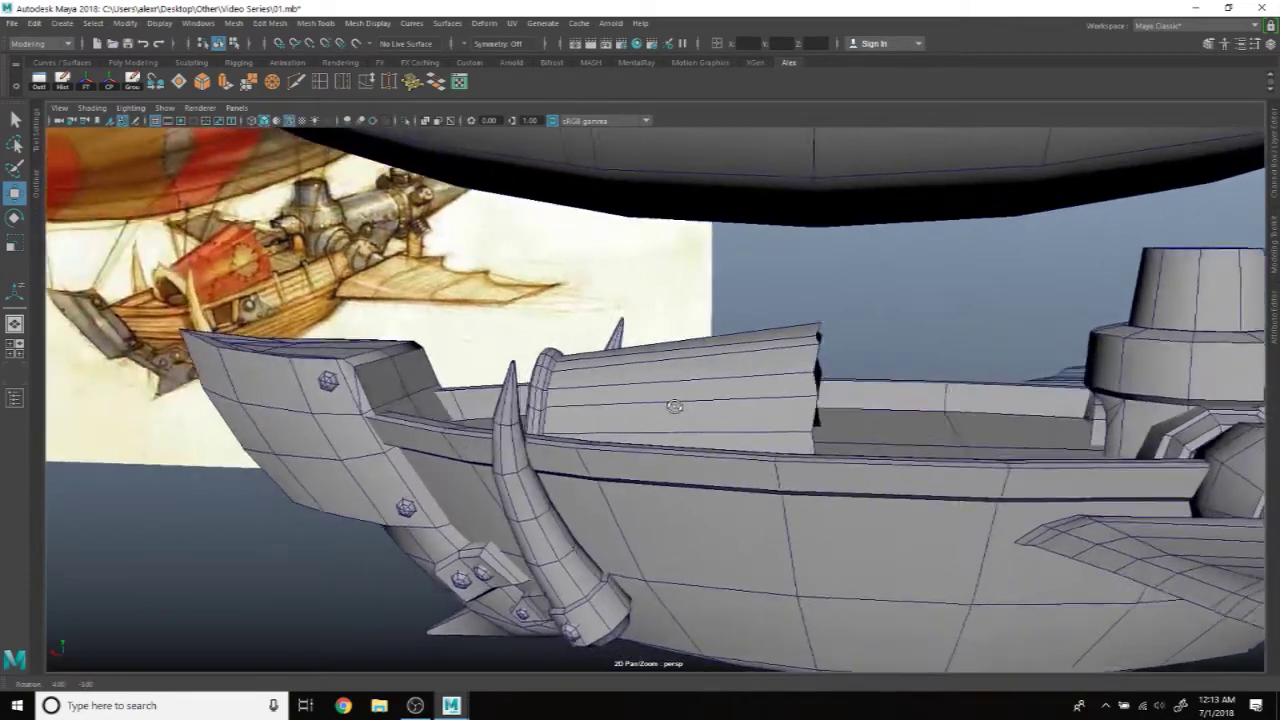
{"action": "left_click_drag", "start_coordinate": [669, 409], "coordinate": [674, 406], "text": "alt"}
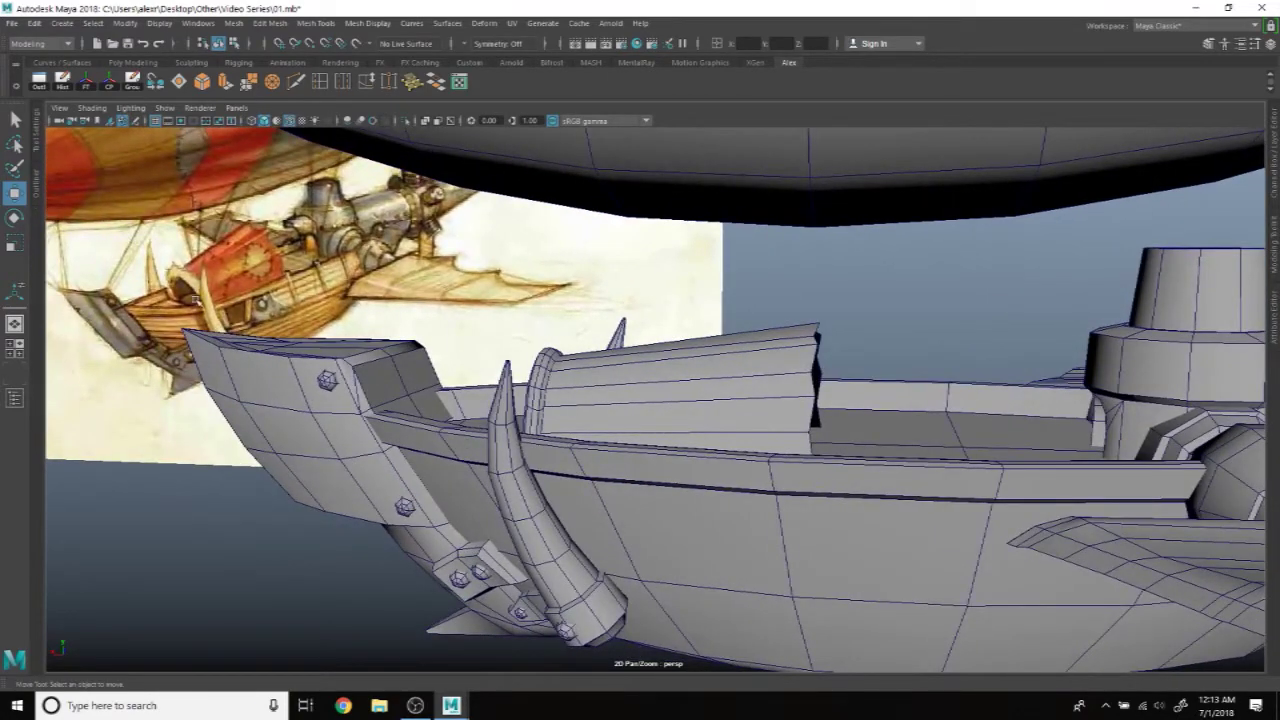
{"action": "left_click", "coordinate": [750, 409]}
{"action": "left_click_drag", "start_coordinate": [750, 409], "coordinate": [792, 452], "text": "alt"}
Step: Select the whole boat hull and inspect it from below and the side
{"action": "mouse_move", "coordinate": [620, 311]}
{"action": "left_mouse_down", "text": "alt"}
{"action": "mouse_move", "coordinate": [479, 255]}
{"action": "mouse_move", "coordinate": [380, 258]}
{"action": "left_mouse_up", "text": "alt"}
{"action": "left_click_drag", "start_coordinate": [302, 274], "coordinate": [287, 250], "text": "alt"}
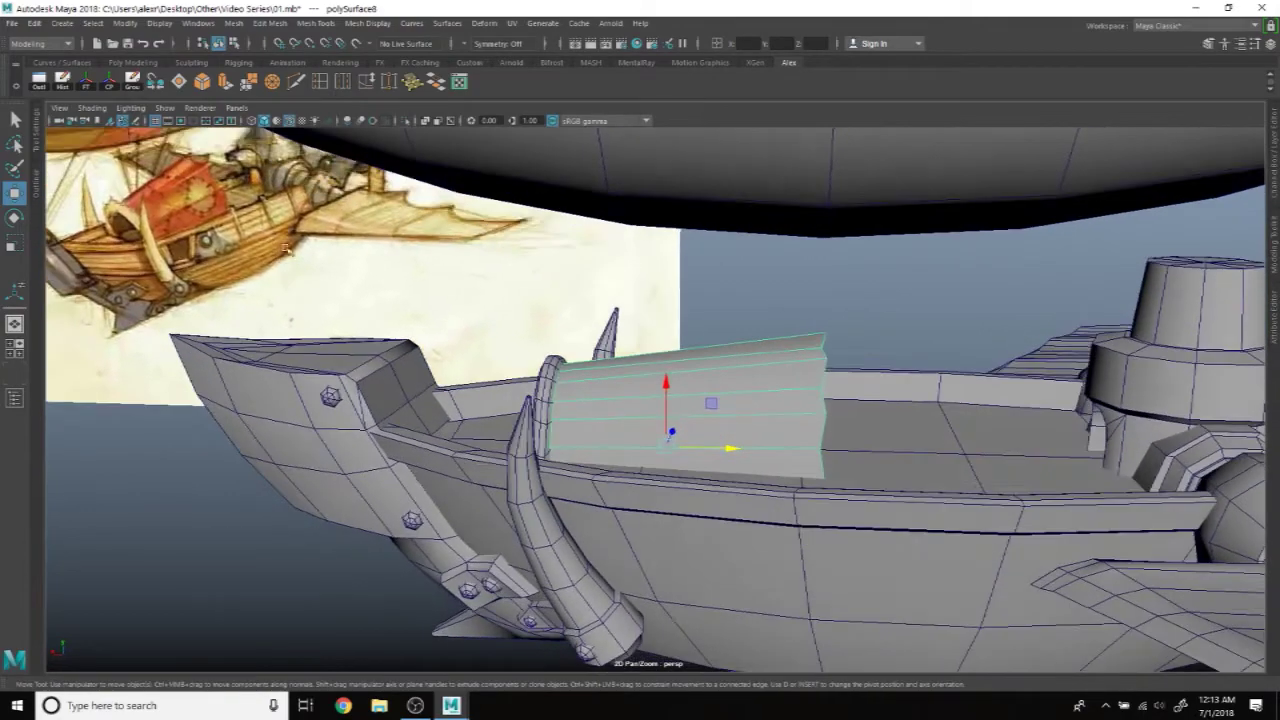
{"action": "scroll", "coordinate": [287, 246], "scroll_direction": "down", "scroll_amount": 2}
{"action": "mouse_move", "coordinate": [614, 357]}
{"action": "left_mouse_down", "text": "alt"}
{"action": "mouse_move", "coordinate": [762, 416]}
{"action": "mouse_move", "coordinate": [610, 428]}
{"action": "left_mouse_up", "text": "alt"}
{"action": "left_click", "coordinate": [760, 415]}
{"action": "mouse_move", "coordinate": [756, 397]}
{"action": "left_mouse_down", "text": "alt"}
{"action": "mouse_move", "coordinate": [749, 377]}
{"action": "mouse_move", "coordinate": [651, 366]}
{"action": "mouse_move", "coordinate": [690, 350]}
{"action": "mouse_move", "coordinate": [720, 343]}
{"action": "mouse_move", "coordinate": [618, 430]}
{"action": "mouse_move", "coordinate": [747, 395]}
{"action": "left_mouse_up", "text": "alt"}
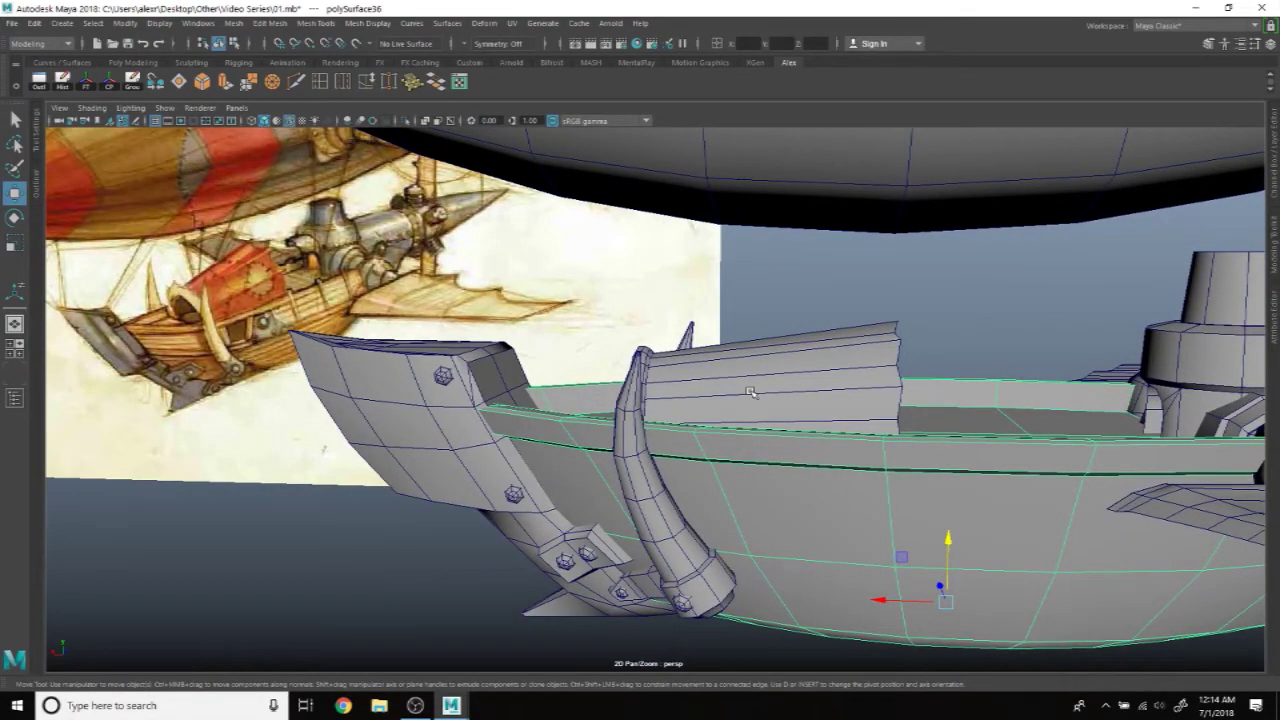
{"action": "mouse_move", "coordinate": [741, 380]}
{"action": "left_mouse_down", "text": "alt"}
{"action": "mouse_move", "coordinate": [705, 354]}
{"action": "mouse_move", "coordinate": [790, 337]}
{"action": "left_mouse_up", "text": "alt"}
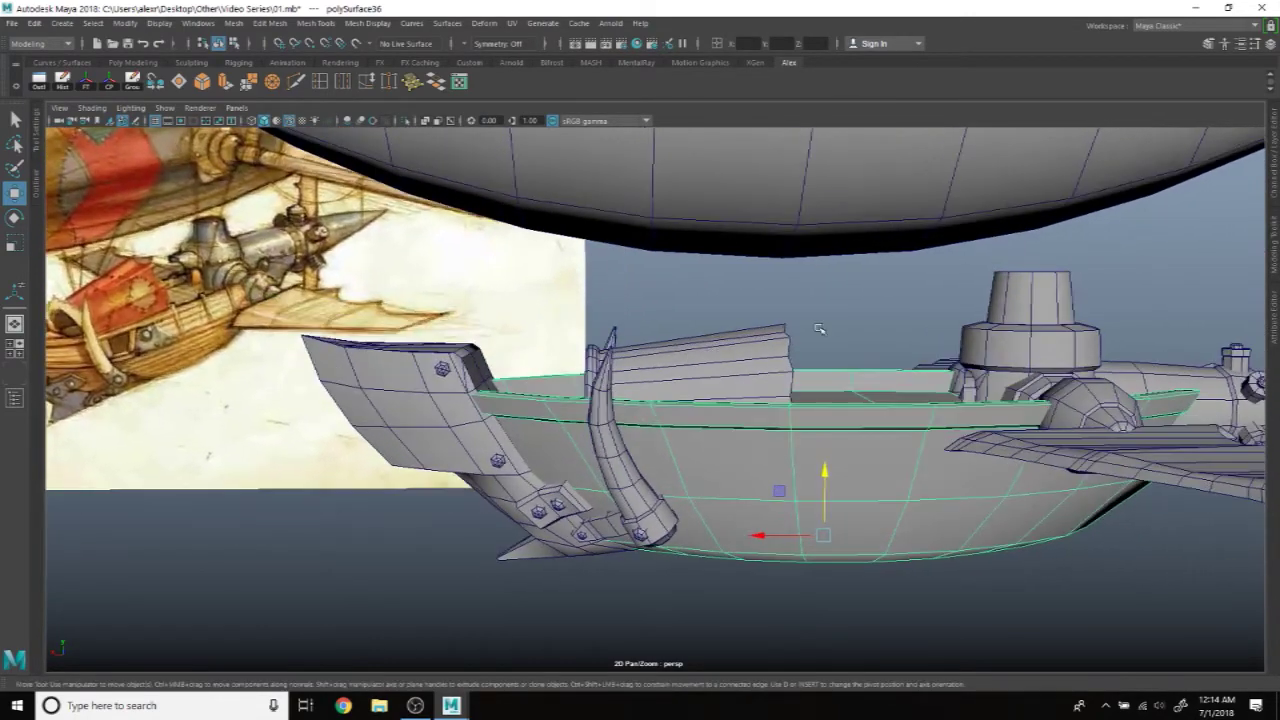
{"action": "left_click", "coordinate": [839, 318]}
Step: Reselect the hull (polySurface36) and activate the Insert Edge Loop tool
{"action": "scroll", "coordinate": [788, 357], "scroll_direction": "up", "scroll_amount": 2}
{"action": "left_click_drag", "start_coordinate": [569, 366], "coordinate": [258, 333], "text": "alt"}
{"action": "mouse_move", "coordinate": [872, 392]}
{"action": "left_mouse_down", "text": "alt"}
{"action": "mouse_move", "coordinate": [565, 401]}
{"action": "mouse_move", "coordinate": [342, 153]}
{"action": "left_mouse_up", "text": "alt"}
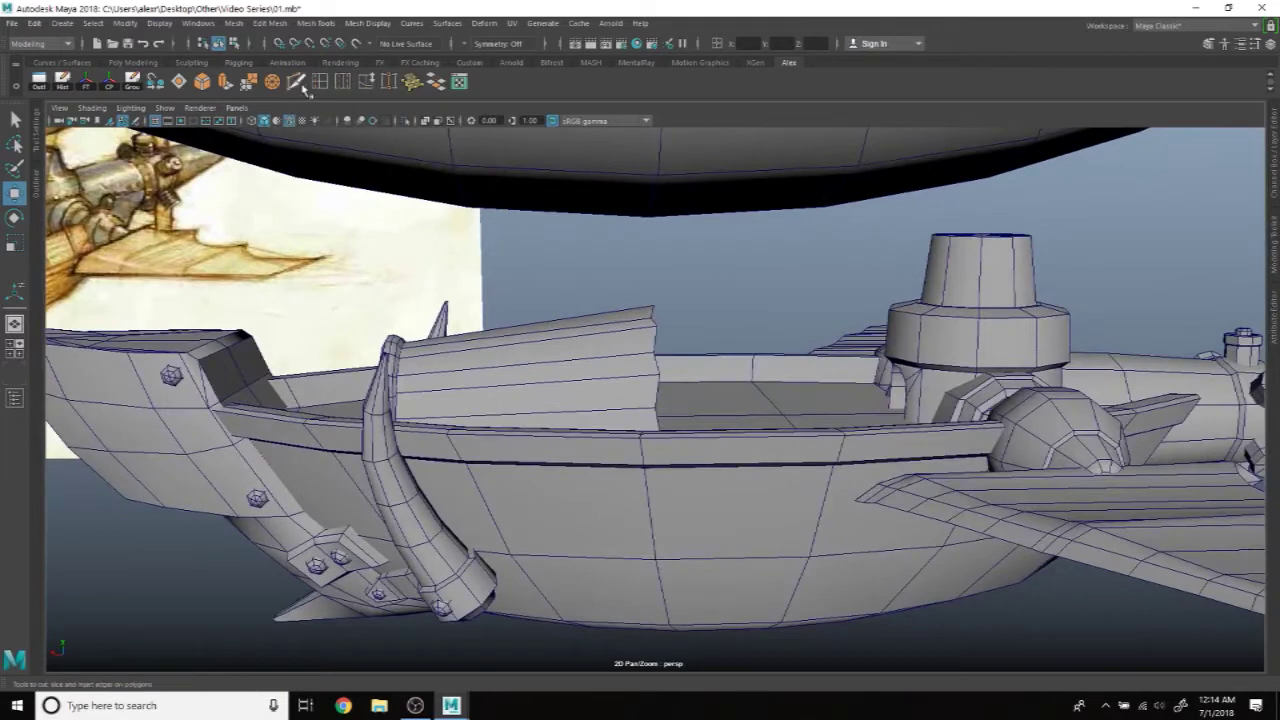
{"action": "scroll", "coordinate": [643, 309], "scroll_direction": "down", "scroll_amount": 3}
{"action": "scroll", "coordinate": [638, 326], "scroll_direction": "up", "scroll_amount": 2}
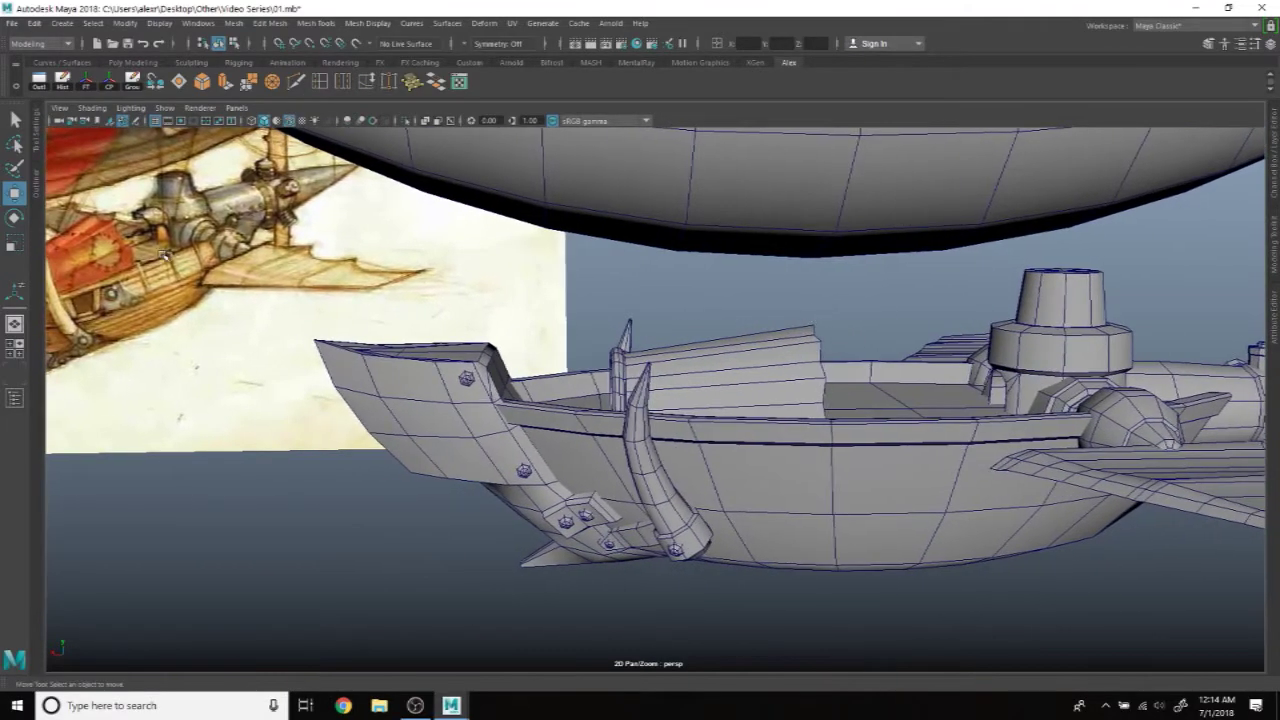
{"action": "left_click_drag", "start_coordinate": [702, 280], "coordinate": [617, 286], "text": "alt"}
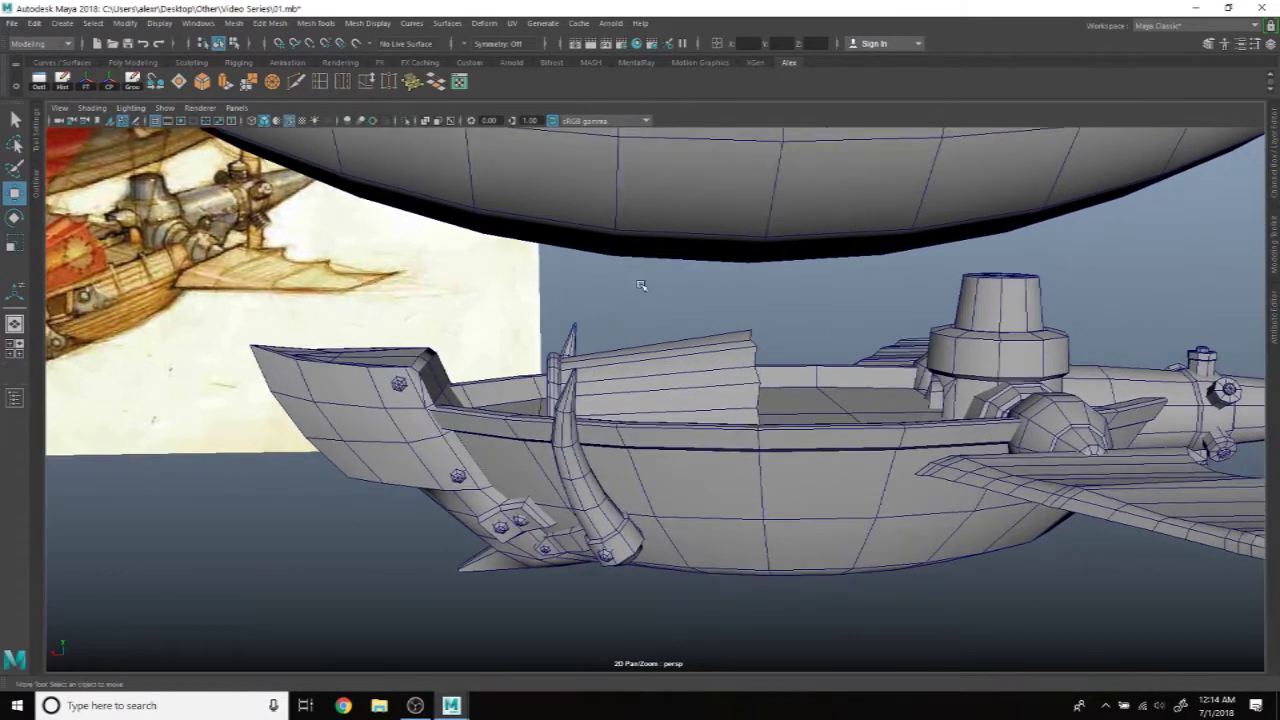
{"action": "left_click", "coordinate": [644, 439]}
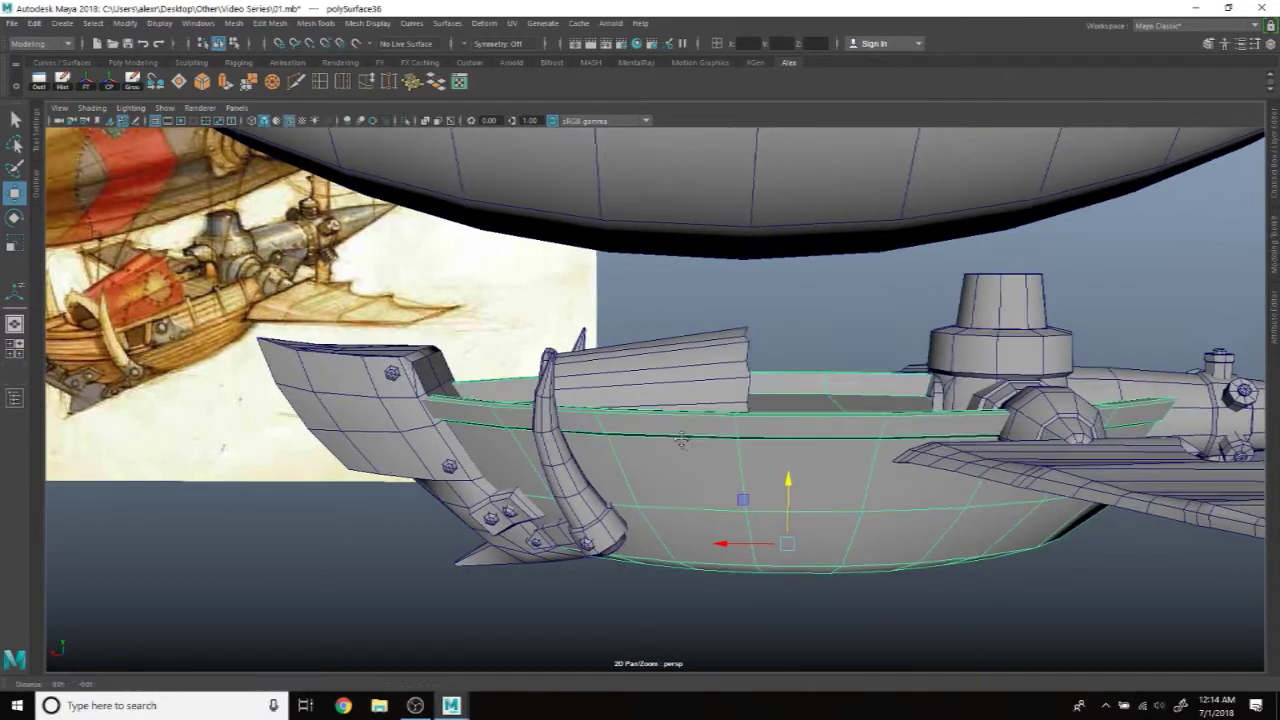
{"action": "left_click_drag", "start_coordinate": [715, 481], "coordinate": [690, 460], "text": "alt"}
{"action": "left_click", "coordinate": [322, 84]}
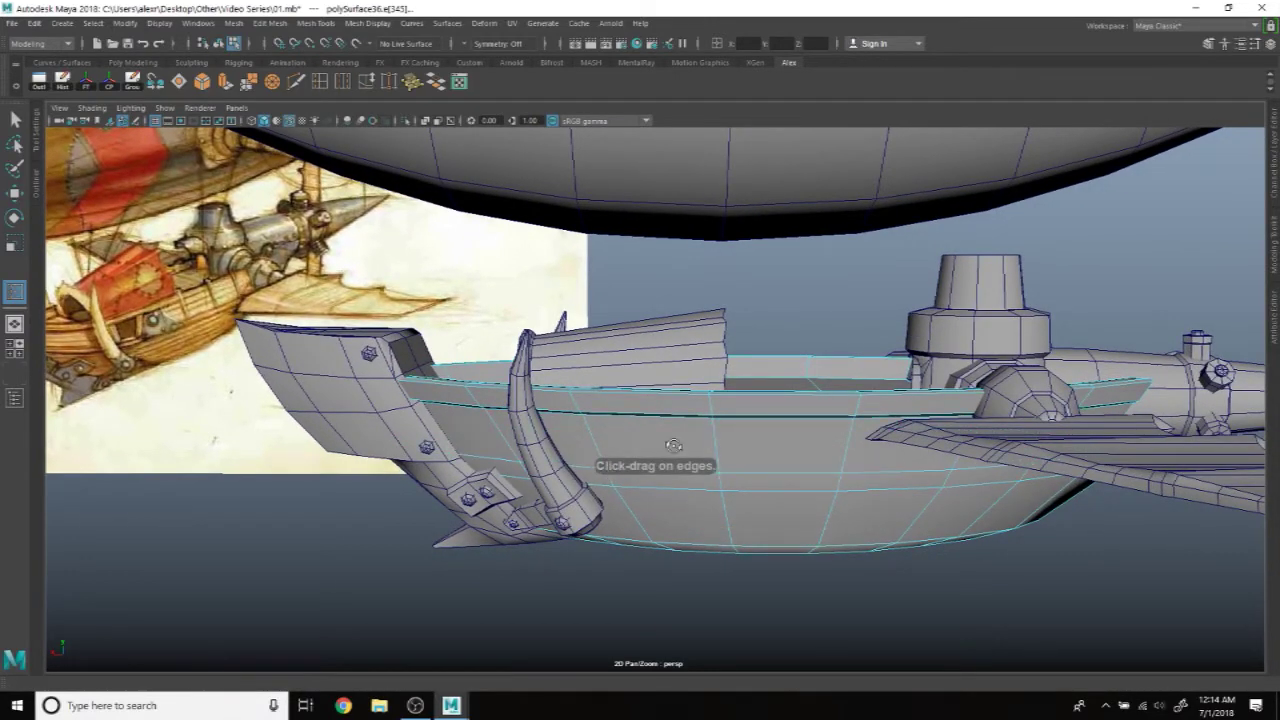
Step: Switch the hull to face selection and marquee-select the narrow band of faces around its middle
{"action": "left_click_drag", "start_coordinate": [673, 445], "coordinate": [639, 435], "text": "alt"}
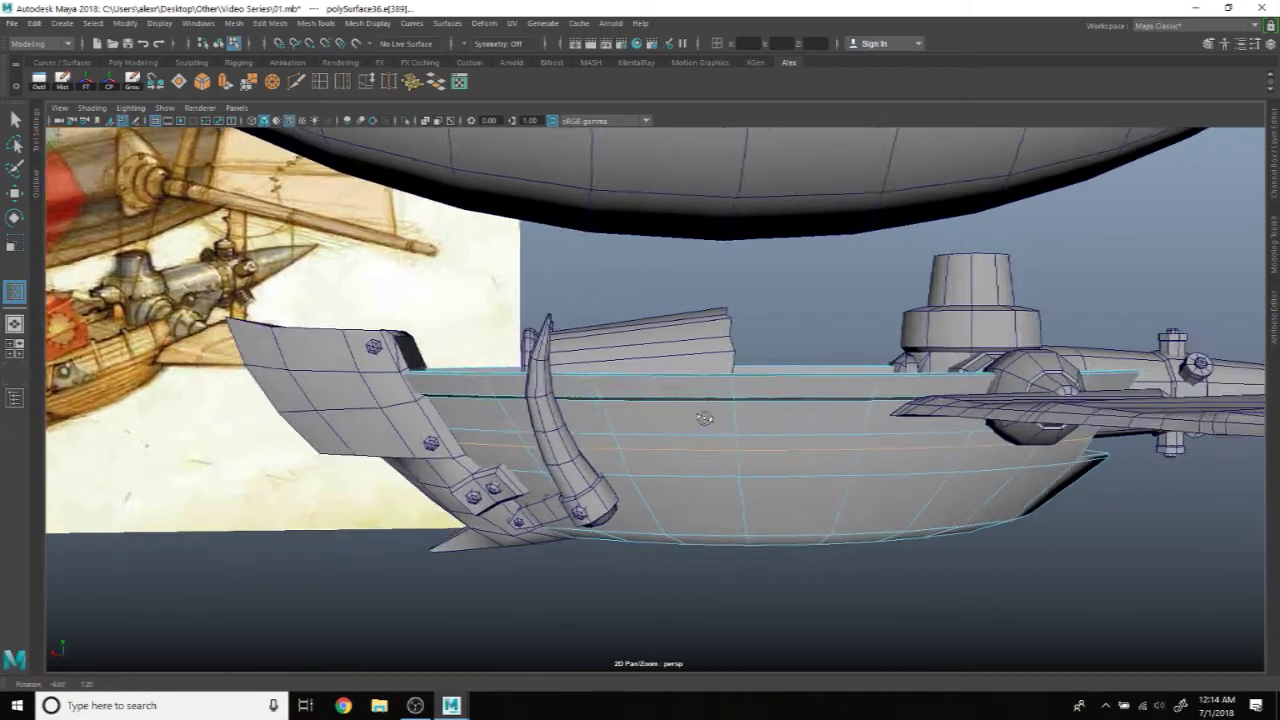
{"action": "left_click_drag", "start_coordinate": [604, 447], "coordinate": [745, 436], "text": "alt"}
{"action": "key", "text": "w"}
{"action": "mouse_move", "coordinate": [750, 308]}
{"action": "right_mouse_down"}
{"action": "mouse_move", "coordinate": [776, 357]}
{"action": "mouse_move", "coordinate": [757, 346]}
{"action": "right_mouse_up"}
{"action": "mouse_move", "coordinate": [900, 430]}
{"action": "left_mouse_down", "text": "alt"}
{"action": "mouse_move", "coordinate": [1024, 396]}
{"action": "mouse_move", "coordinate": [887, 395]}
{"action": "mouse_move", "coordinate": [731, 470]}
{"action": "left_mouse_up", "text": "alt"}
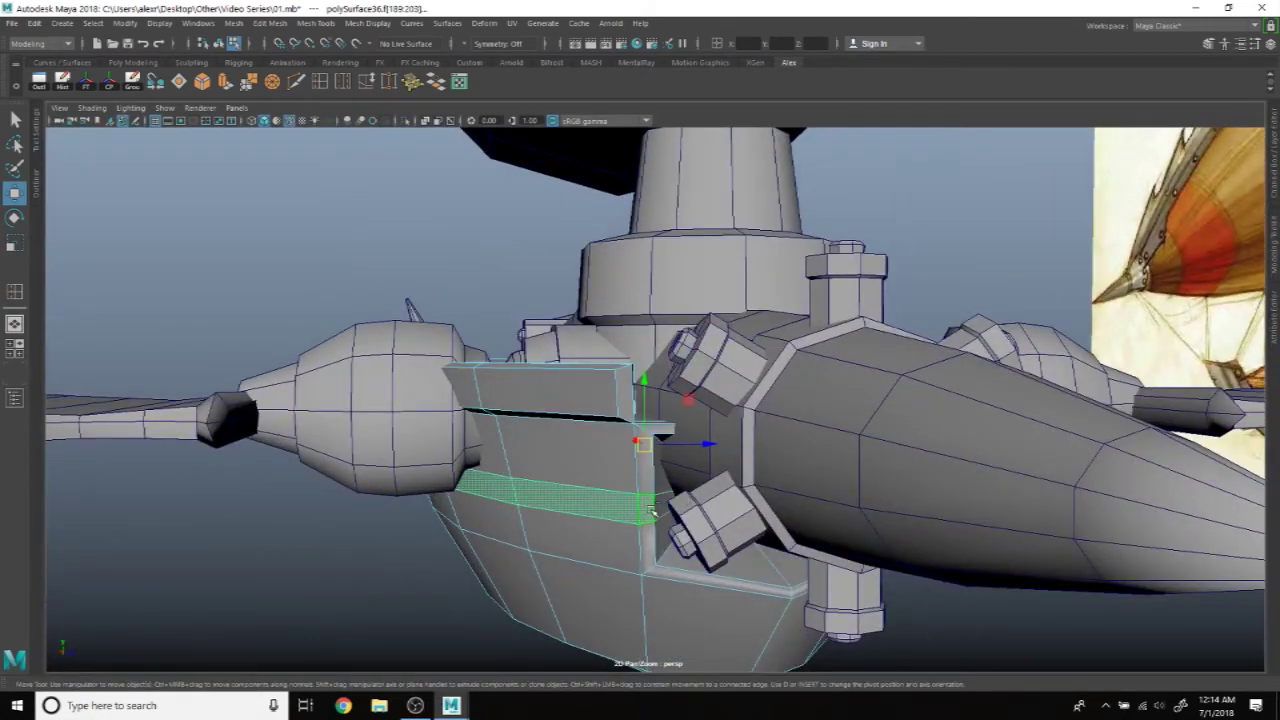
Step: Check the selected face band in wireframe from several angles, then return to smooth shading
{"action": "left_click_drag", "start_coordinate": [651, 511], "coordinate": [727, 450], "text": "alt"}
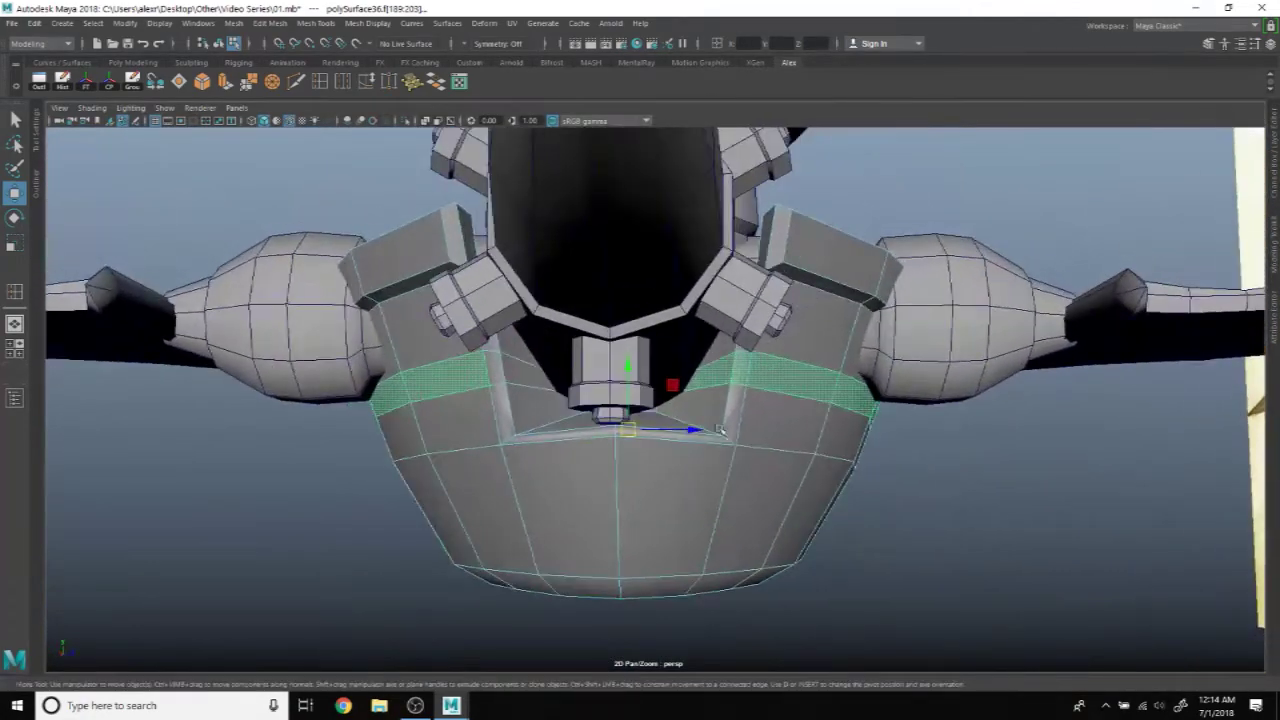
{"action": "left_click", "coordinate": [258, 121]}
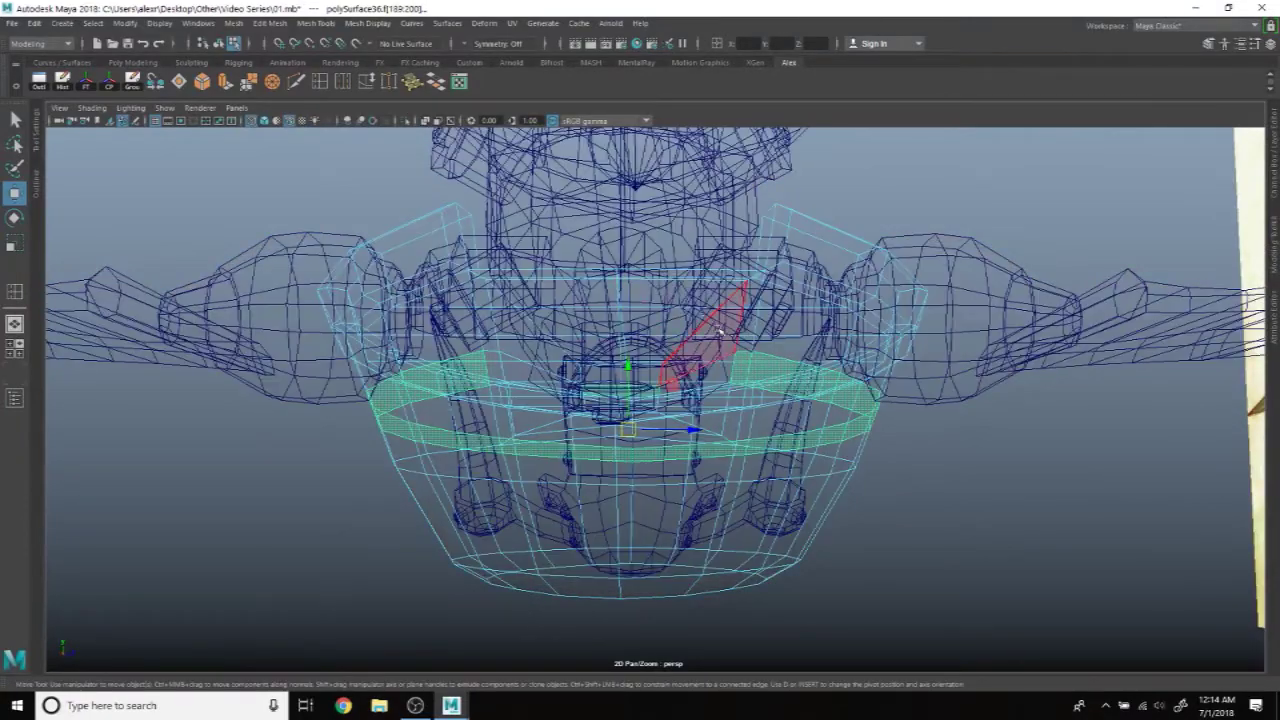
{"action": "left_click_drag", "start_coordinate": [600, 450], "coordinate": [652, 528], "text": "alt"}
{"action": "left_click_drag", "start_coordinate": [764, 484], "coordinate": [700, 533], "text": "alt"}
{"action": "left_click_drag", "start_coordinate": [558, 466], "coordinate": [380, 474], "text": "alt"}
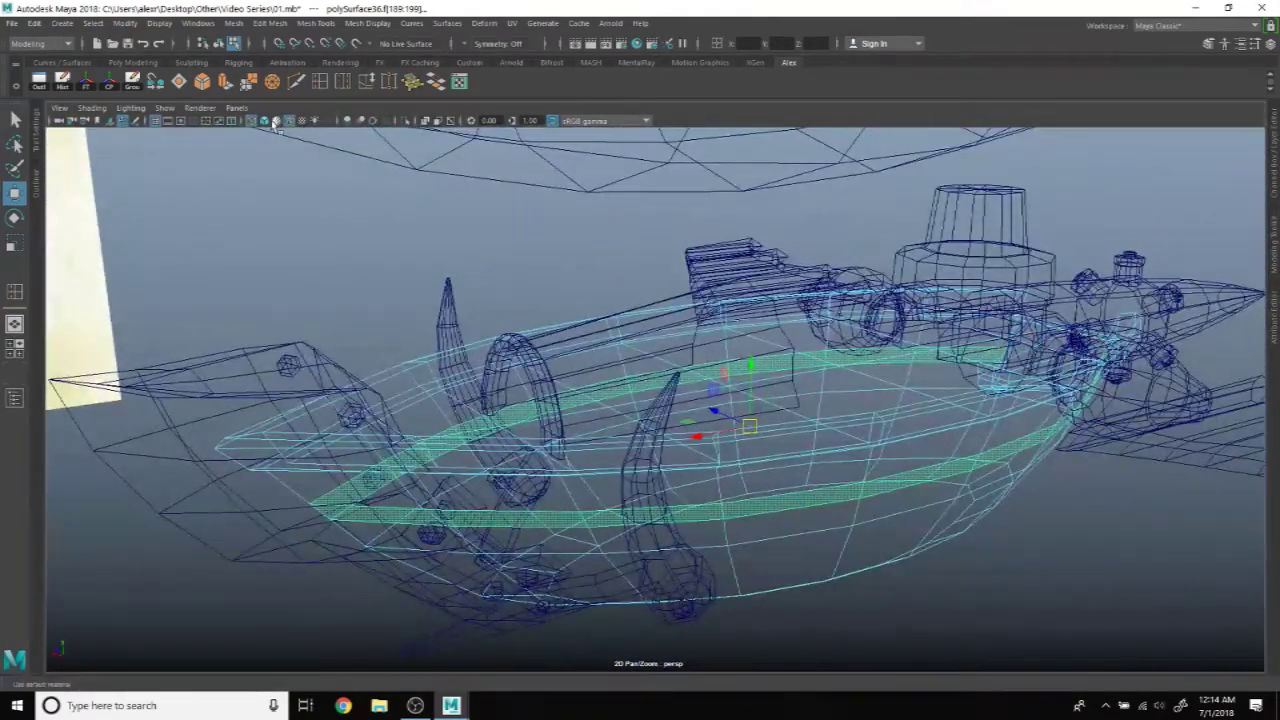
{"action": "left_click", "coordinate": [276, 121]}
{"action": "mouse_move", "coordinate": [660, 420]}
{"action": "left_mouse_down", "text": "alt"}
{"action": "mouse_move", "coordinate": [692, 343]}
{"action": "mouse_move", "coordinate": [712, 385]}
{"action": "left_mouse_up", "text": "alt"}
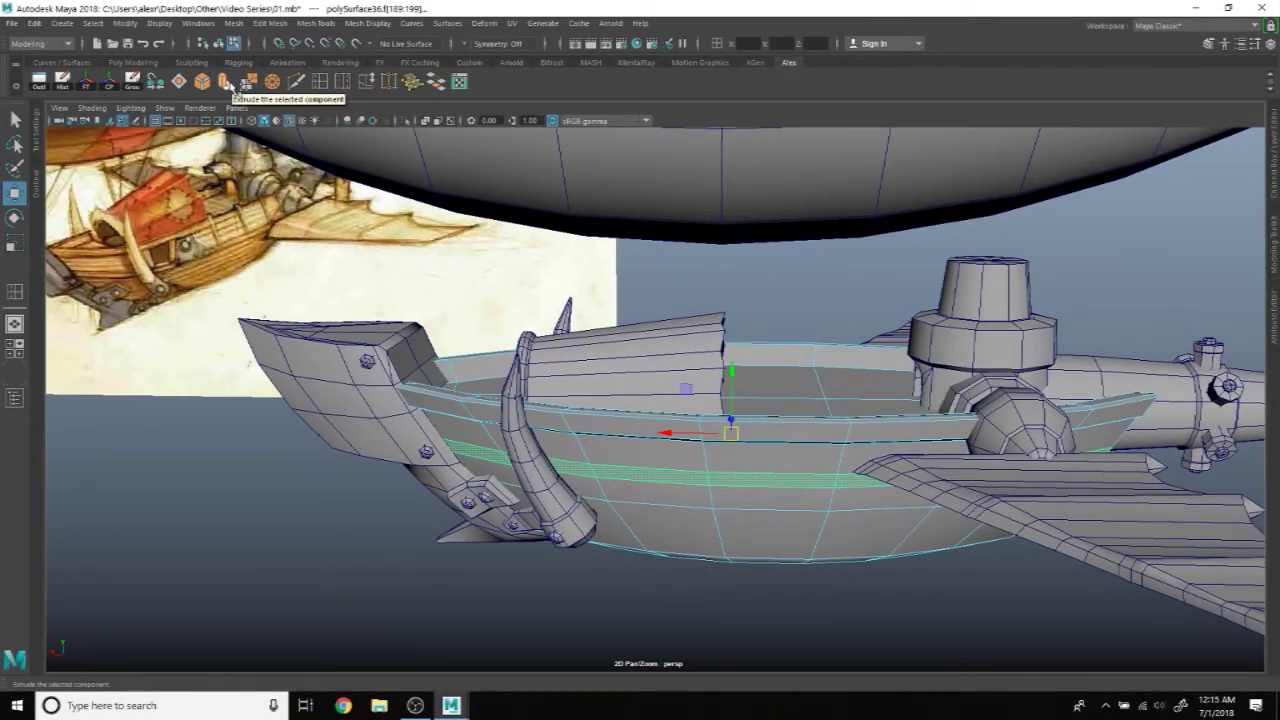
Step: Extrude the middle face band into a raised trim strip with thickness 0.018 and offset 0.003
{"action": "left_click", "coordinate": [226, 82]}
{"action": "left_click_drag", "start_coordinate": [760, 400], "coordinate": [883, 366], "text": "alt"}
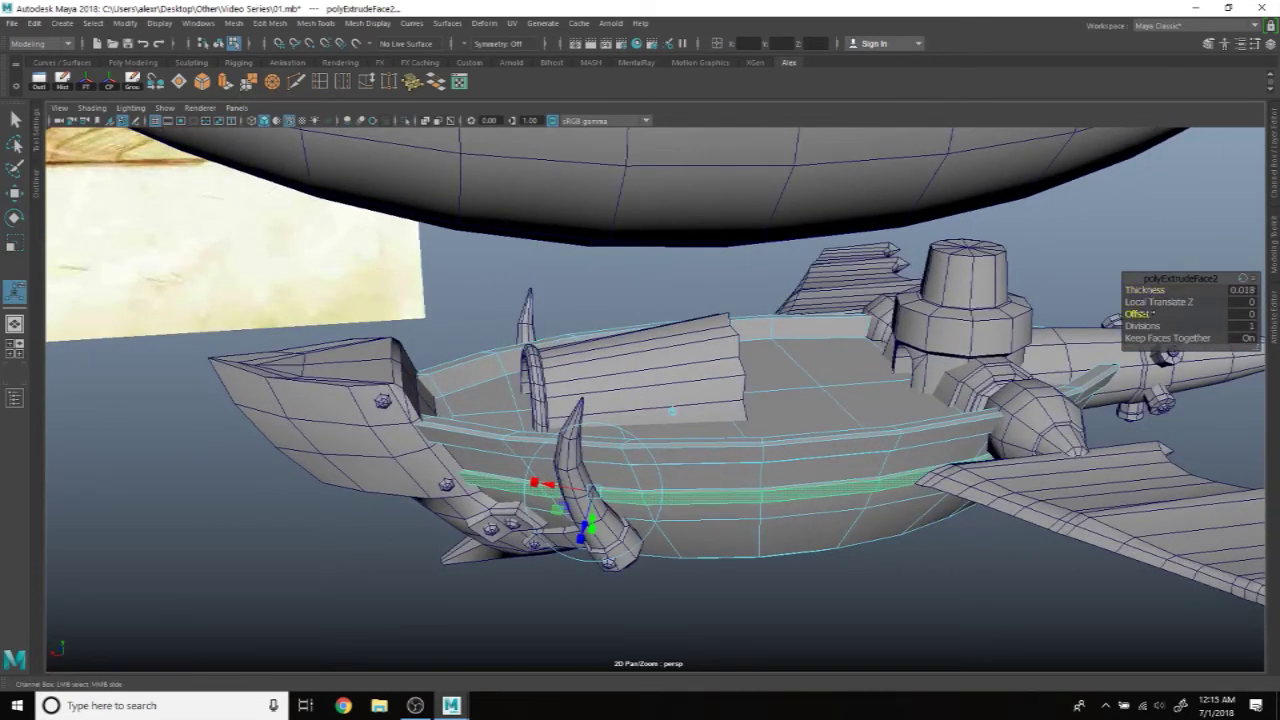
{"action": "left_click_drag", "start_coordinate": [943, 492], "coordinate": [932, 446], "text": "alt"}
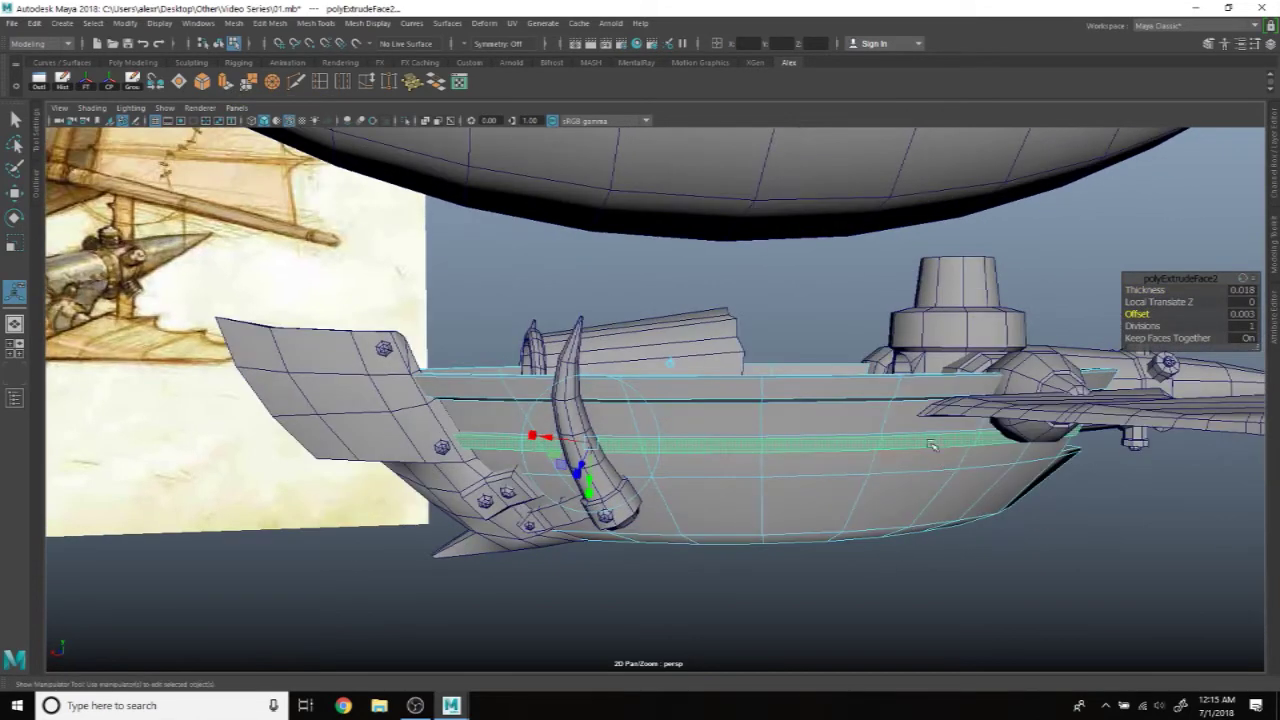
{"action": "key", "text": "q"}
{"action": "left_click", "coordinate": [800, 312]}
{"action": "mouse_move", "coordinate": [800, 312]}
{"action": "left_mouse_down", "text": "alt"}
{"action": "mouse_move", "coordinate": [846, 307]}
{"action": "mouse_move", "coordinate": [772, 301]}
{"action": "mouse_move", "coordinate": [802, 300]}
{"action": "mouse_move", "coordinate": [753, 566]}
{"action": "left_mouse_up", "text": "alt"}
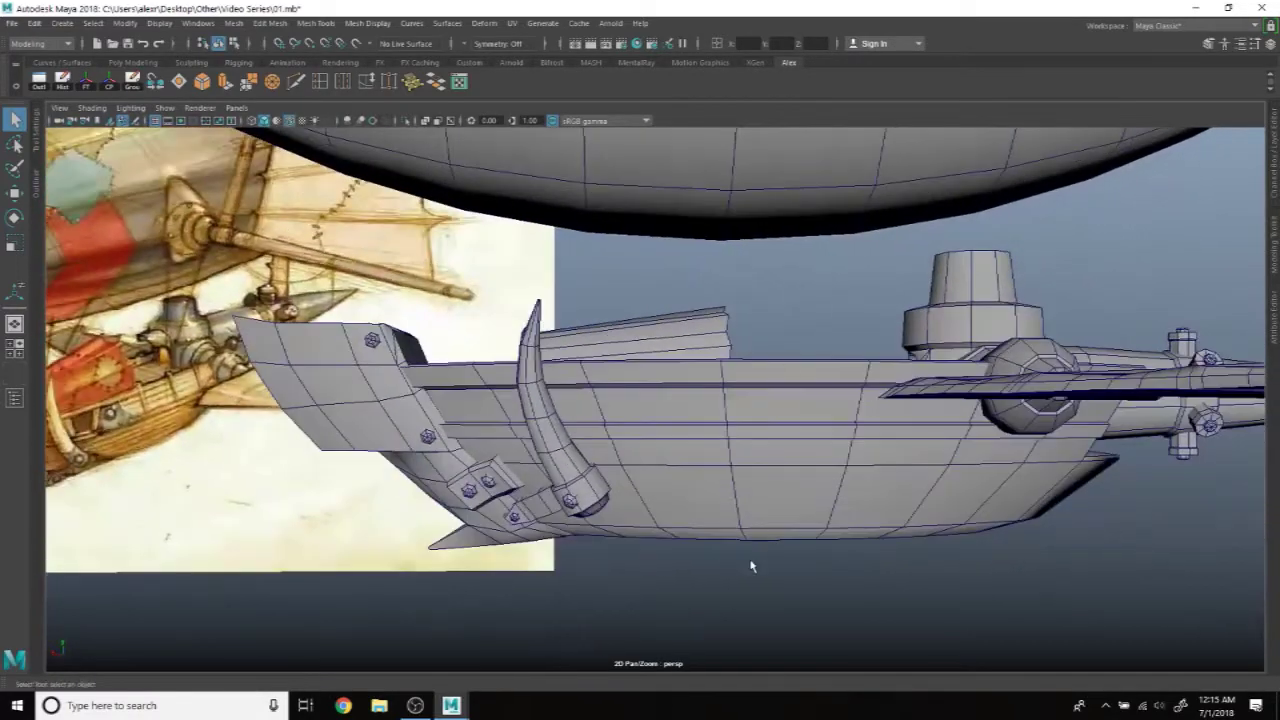
{"action": "left_click", "coordinate": [740, 423]}
{"action": "left_click_drag", "start_coordinate": [740, 423], "coordinate": [727, 427], "text": "alt"}
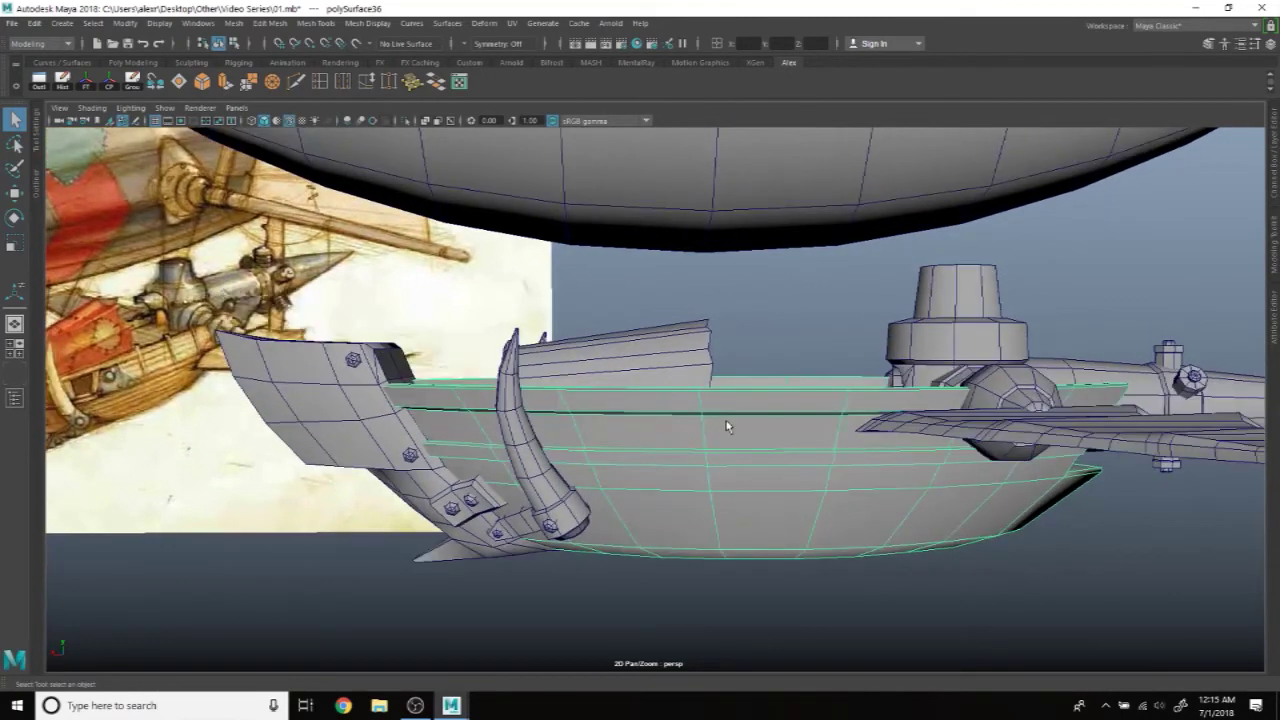
Step: In the maximized side view, marquee-select the upper hull faces, leaving out the lower band
{"action": "right_click_drag", "start_coordinate": [733, 413], "coordinate": [770, 440]}
{"action": "left_click", "coordinate": [770, 432]}
{"action": "key", "text": "space"}
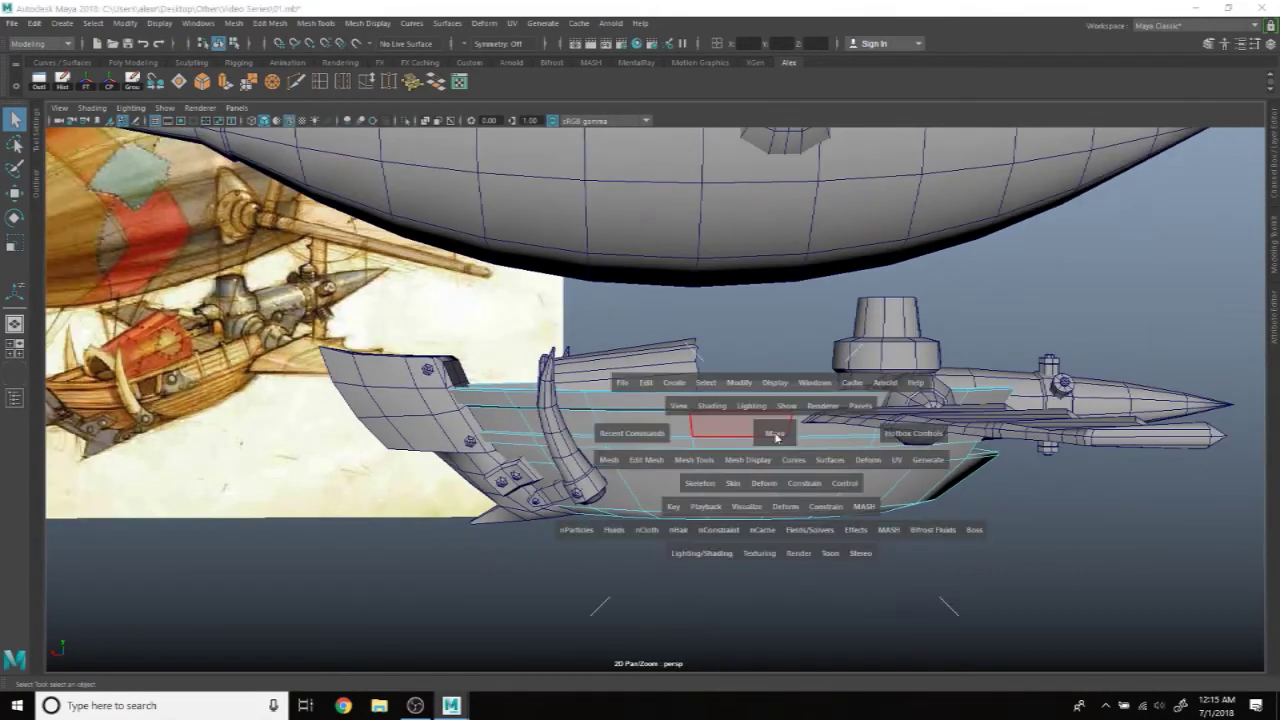
{"action": "key", "text": "space"}
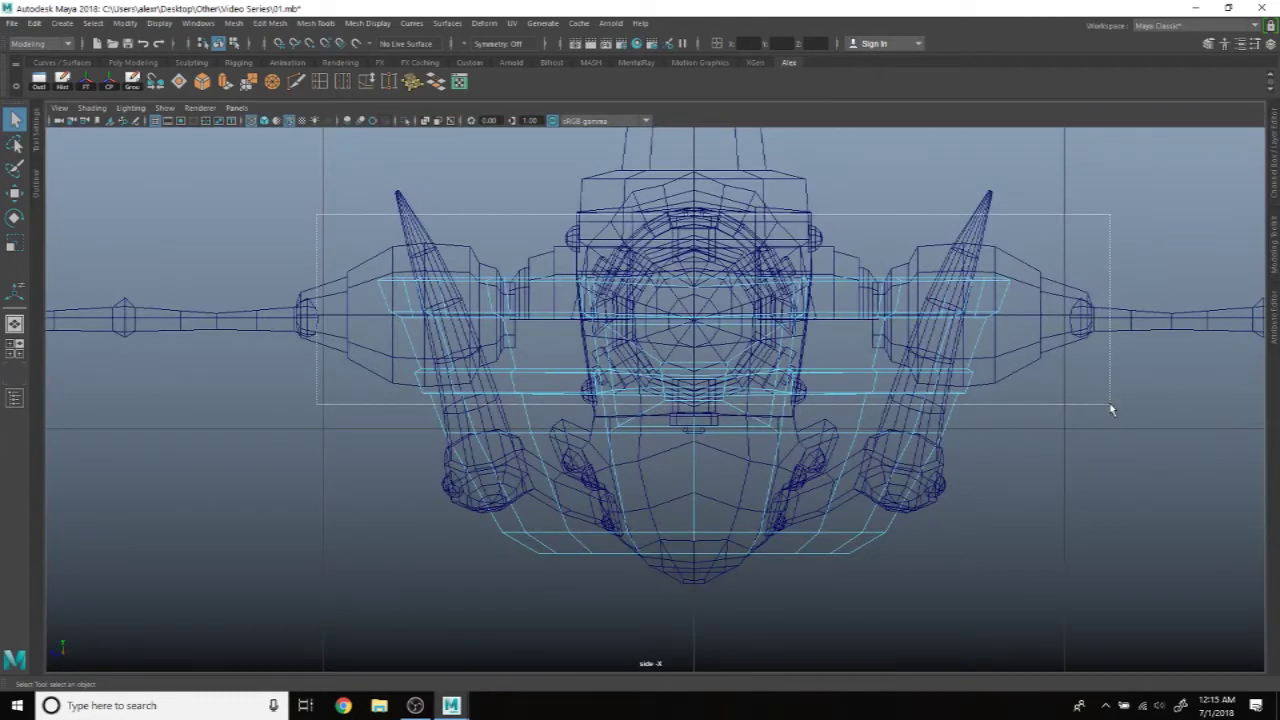
{"action": "left_click_drag", "start_coordinate": [1110, 408], "coordinate": [1110, 406]}
{"action": "left_click_drag", "start_coordinate": [350, 420], "coordinate": [340, 420], "text": "ctrl"}
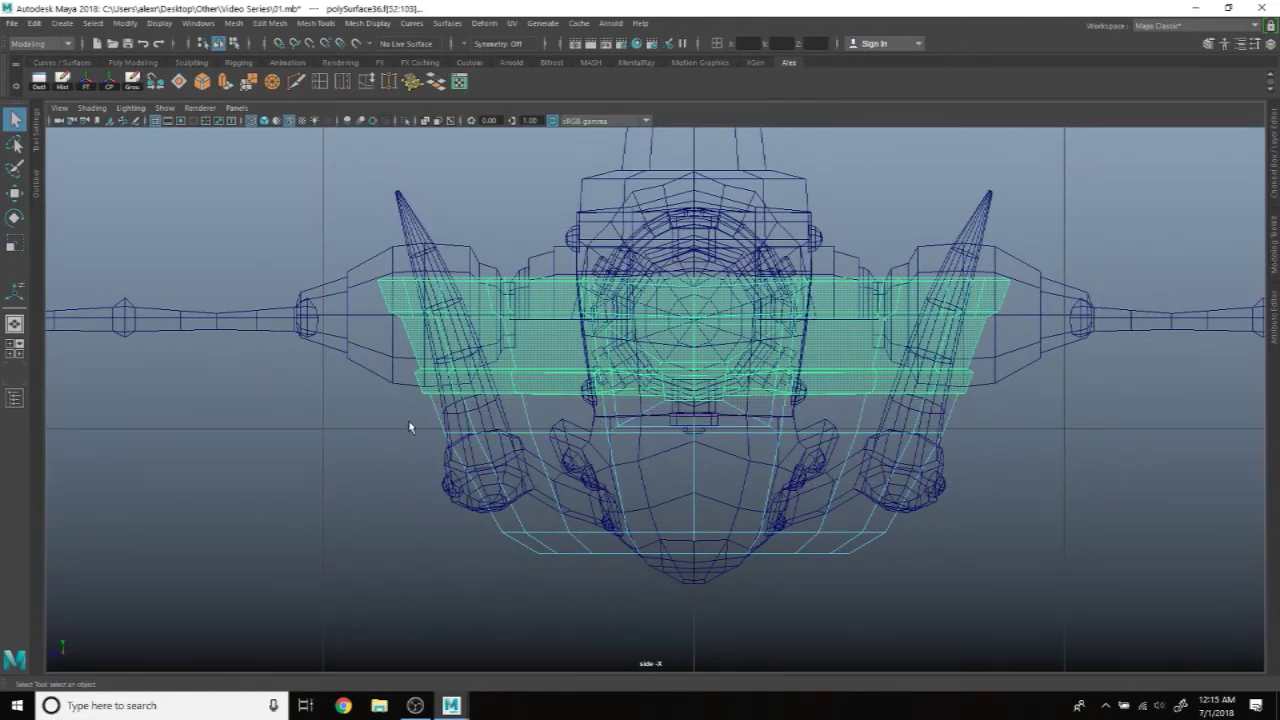
{"action": "scroll", "coordinate": [409, 427], "scroll_direction": "up", "scroll_amount": 2}
{"action": "scroll", "coordinate": [600, 449], "scroll_direction": "up", "scroll_amount": 2}
{"action": "left_click_drag", "start_coordinate": [590, 392], "coordinate": [704, 427]}
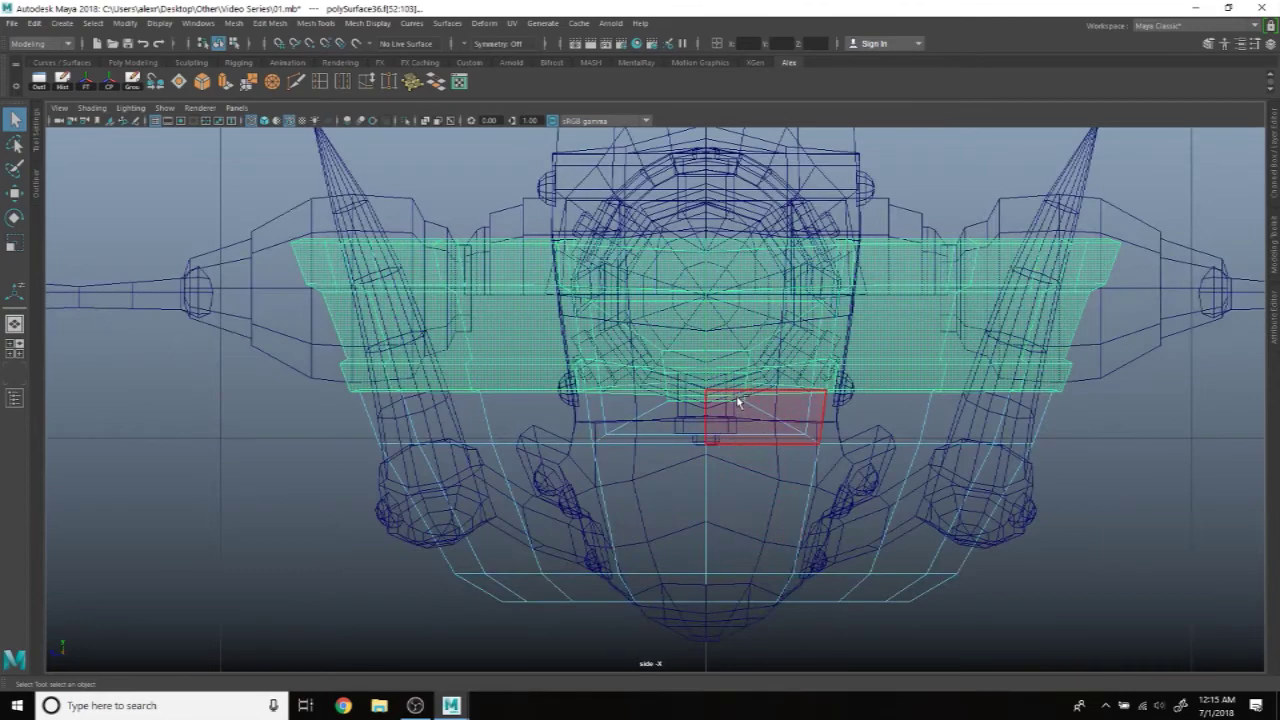
{"action": "key", "text": "space"}
{"action": "key", "text": "space"}
Step: Check the upper face selection in perspective with see-through wireframe display
{"action": "mouse_move", "coordinate": [900, 300]}
{"action": "left_mouse_down", "text": "alt"}
{"action": "mouse_move", "coordinate": [981, 295]}
{"action": "mouse_move", "coordinate": [761, 314]}
{"action": "left_mouse_up", "text": "alt"}
{"action": "scroll", "coordinate": [760, 306], "scroll_direction": "up", "scroll_amount": 2}
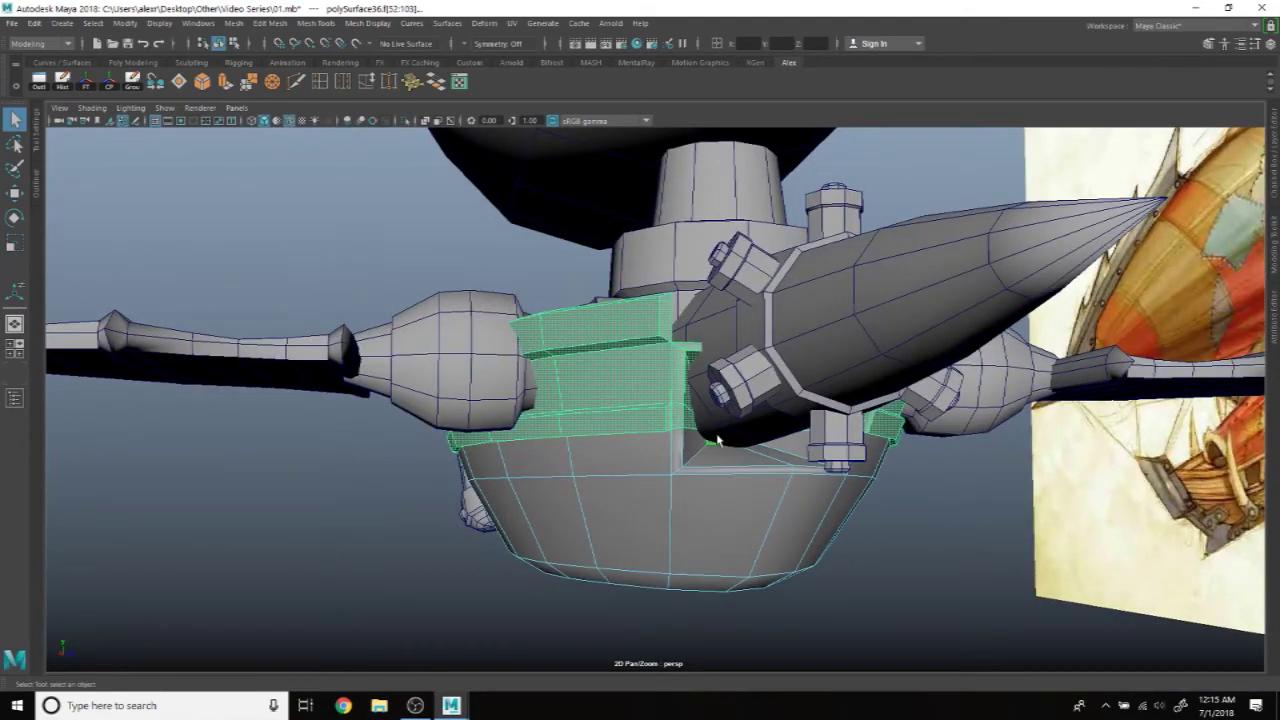
{"action": "left_click", "coordinate": [249, 120]}
{"action": "mouse_move", "coordinate": [560, 300]}
{"action": "left_mouse_down", "text": "alt"}
{"action": "mouse_move", "coordinate": [673, 254]}
{"action": "mouse_move", "coordinate": [677, 272]}
{"action": "left_mouse_up", "text": "alt"}
{"action": "scroll", "coordinate": [713, 507], "scroll_direction": "up", "scroll_amount": 3}
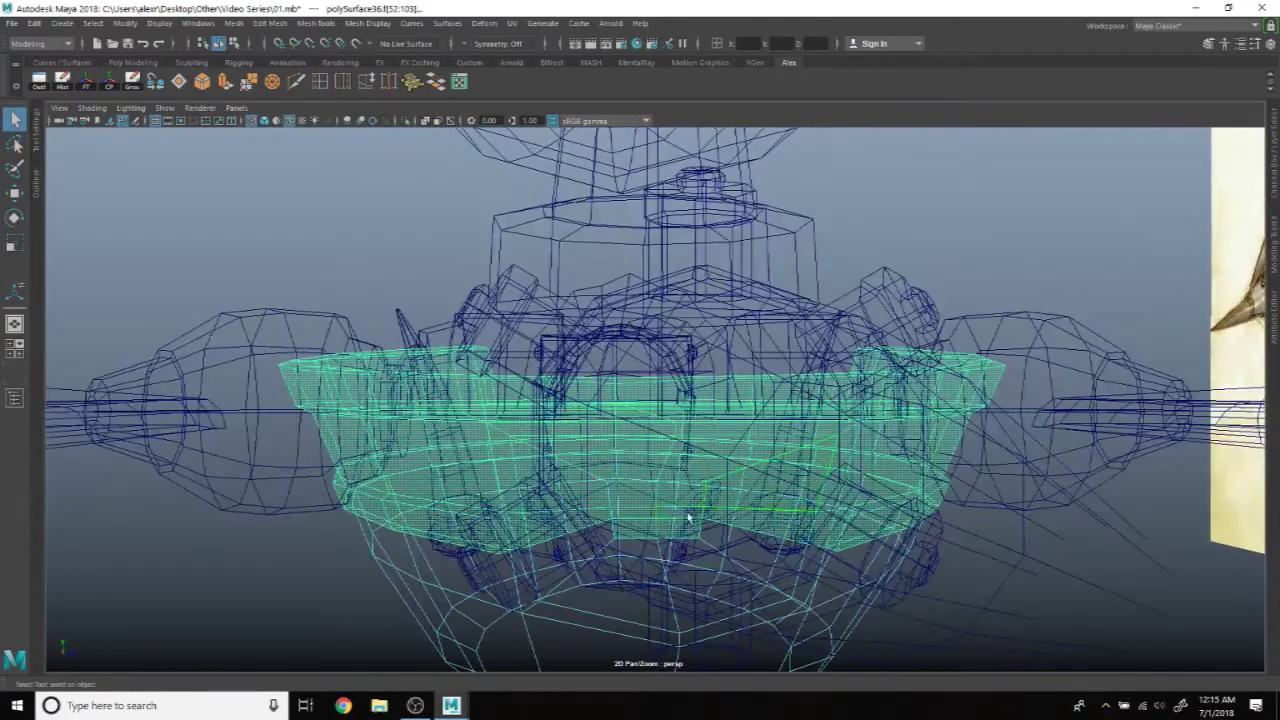
{"action": "scroll", "coordinate": [670, 538], "scroll_direction": "down", "scroll_amount": 3}
{"action": "mouse_move", "coordinate": [670, 538]}
{"action": "left_mouse_down", "text": "alt"}
{"action": "mouse_move", "coordinate": [744, 484]}
{"action": "mouse_move", "coordinate": [909, 487]}
{"action": "mouse_move", "coordinate": [284, 200]}
{"action": "left_mouse_up", "text": "alt"}
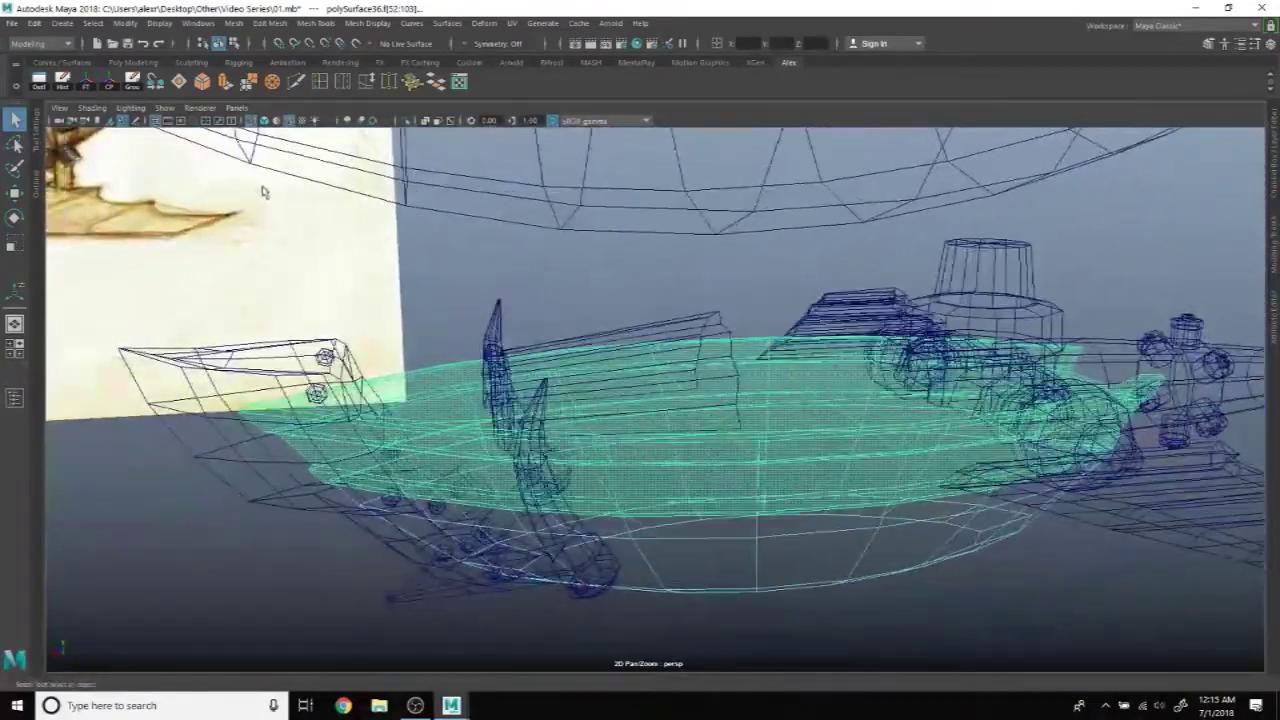
Step: Extrude the upper hull faces with thickness 0.018 into a raised top rim strip
{"action": "left_click", "coordinate": [226, 84]}
{"action": "left_click_drag", "start_coordinate": [1145, 289], "coordinate": [1175, 289]}
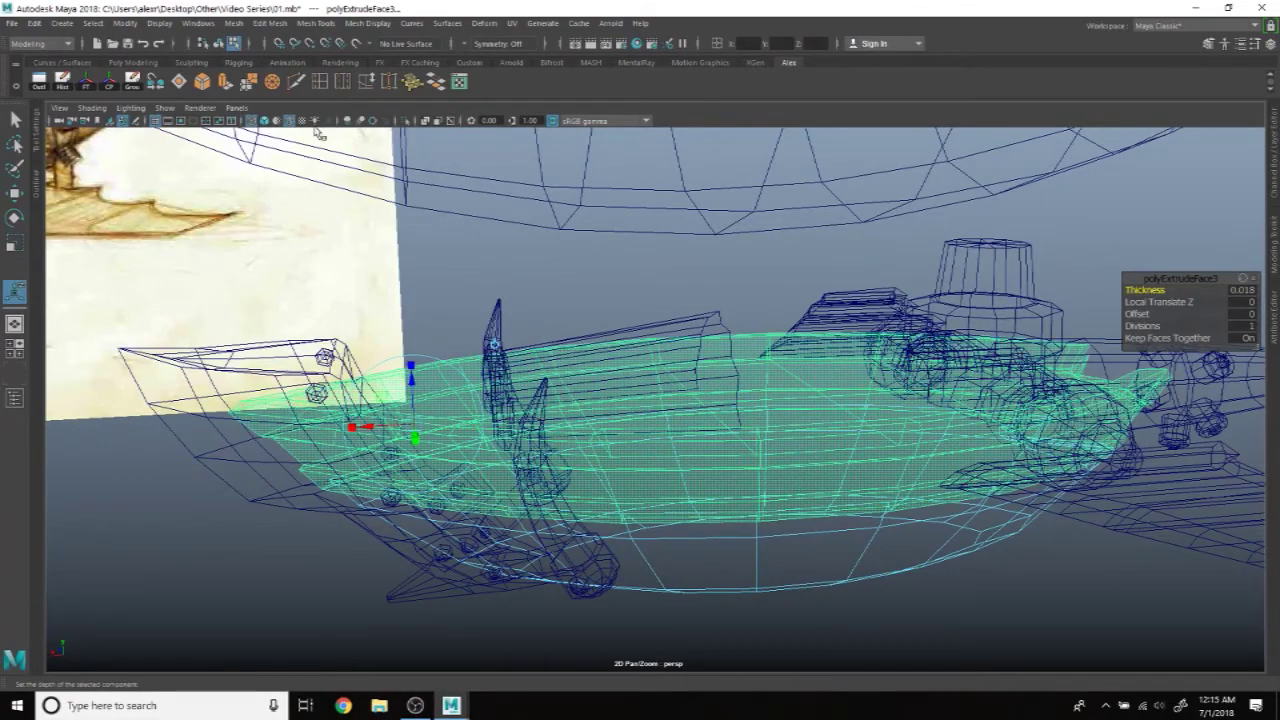
{"action": "left_click", "coordinate": [270, 122]}
{"action": "mouse_move", "coordinate": [500, 300]}
{"action": "left_mouse_down", "text": "alt"}
{"action": "mouse_move", "coordinate": [644, 265]}
{"action": "mouse_move", "coordinate": [818, 261]}
{"action": "left_mouse_up", "text": "alt"}
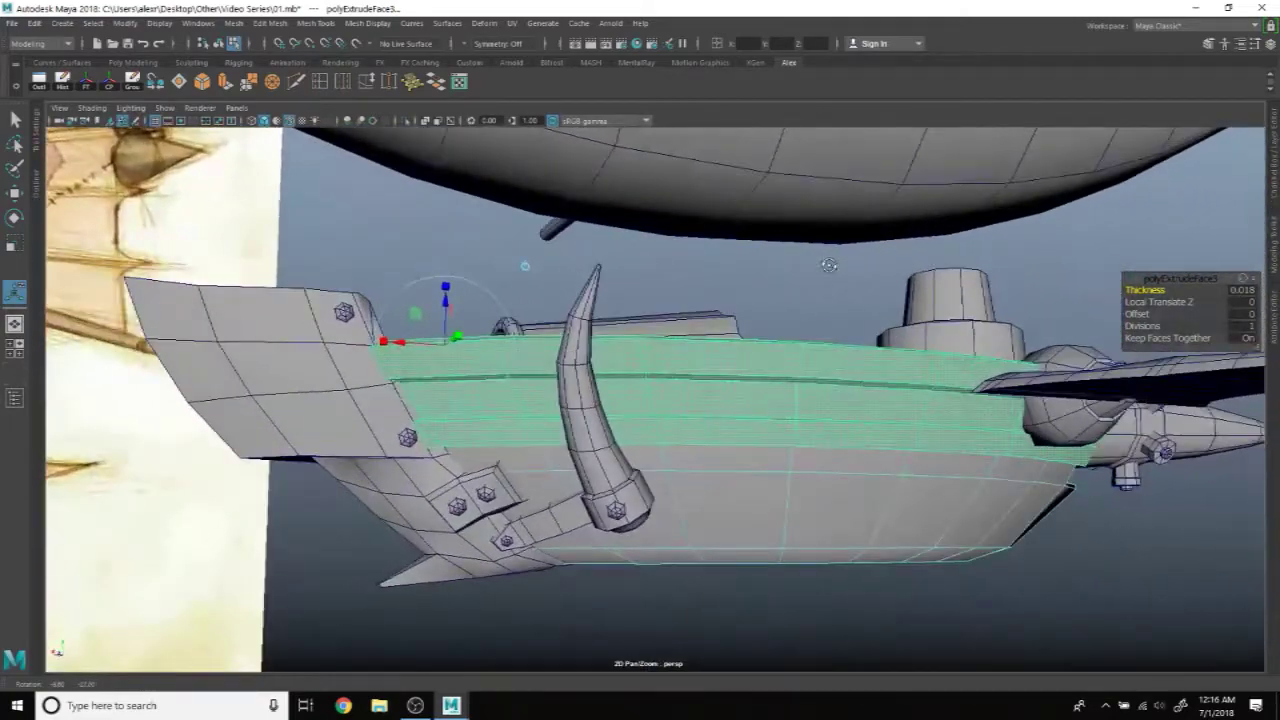
{"action": "left_click_drag", "start_coordinate": [818, 261], "coordinate": [819, 280], "text": "alt"}
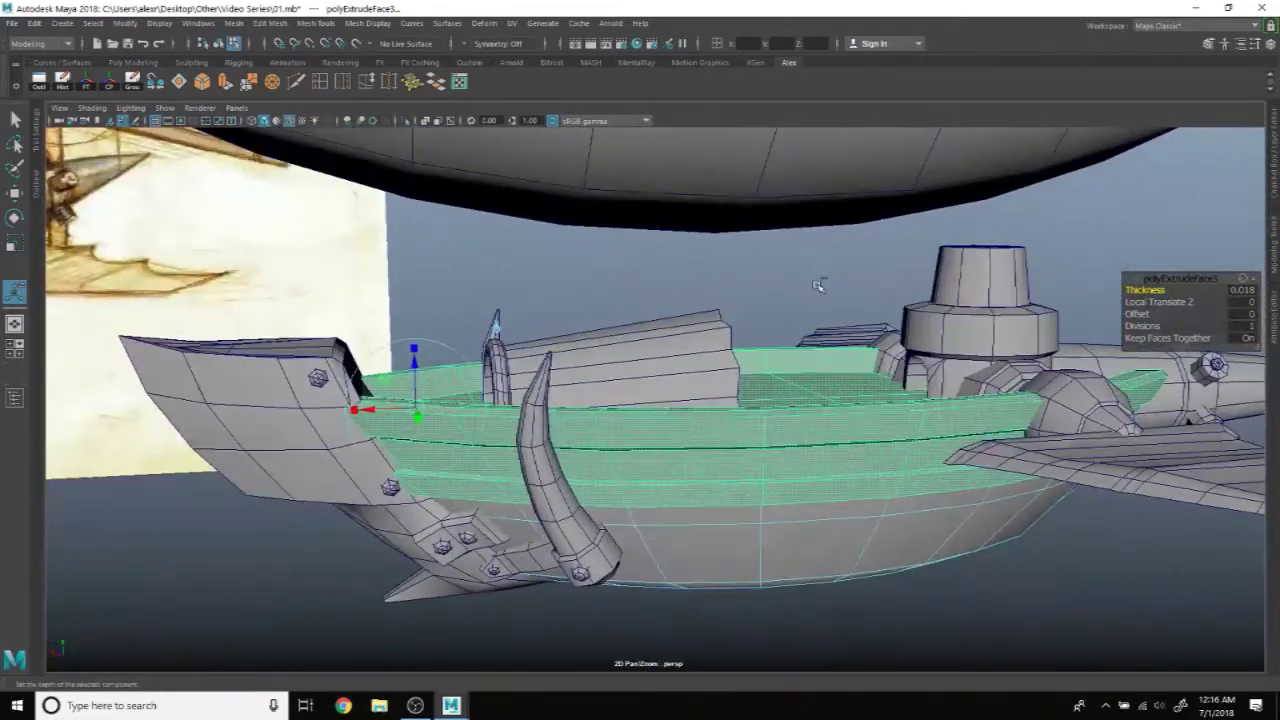
{"action": "key", "text": "q"}
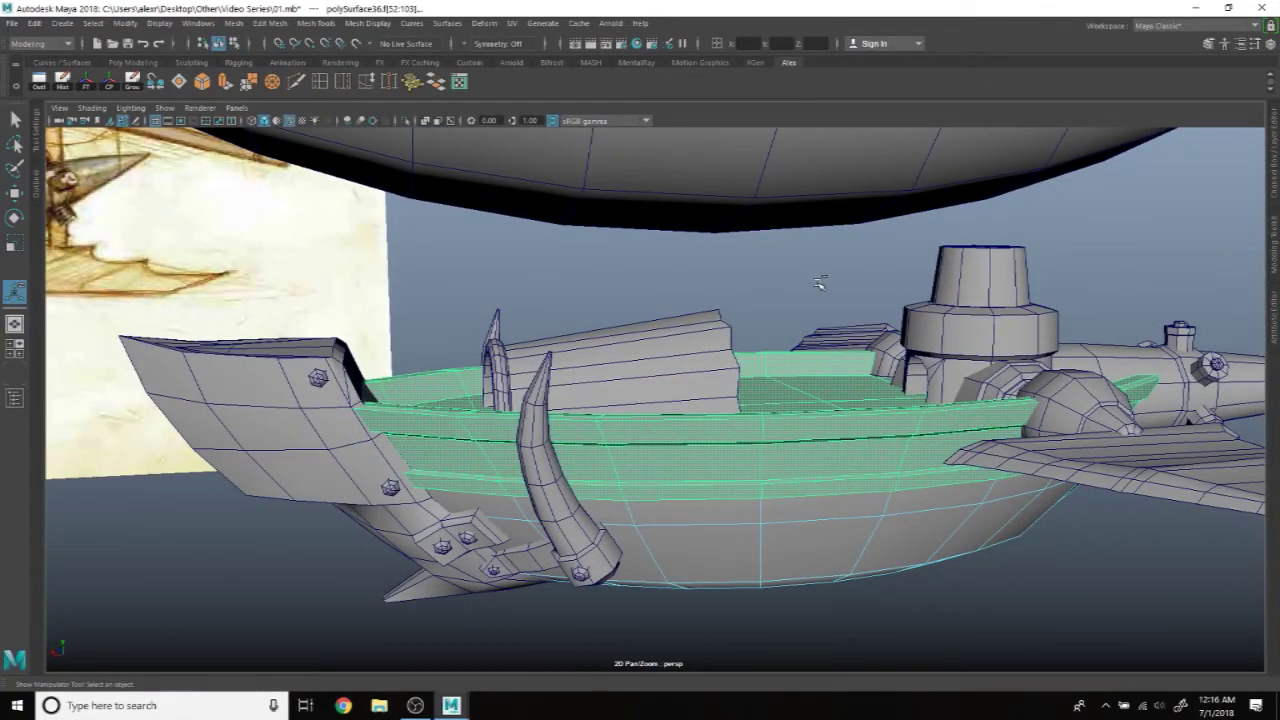
{"action": "left_click", "coordinate": [819, 284]}
{"action": "left_click_drag", "start_coordinate": [819, 284], "coordinate": [880, 290], "text": "alt"}
{"action": "key", "text": "space"}
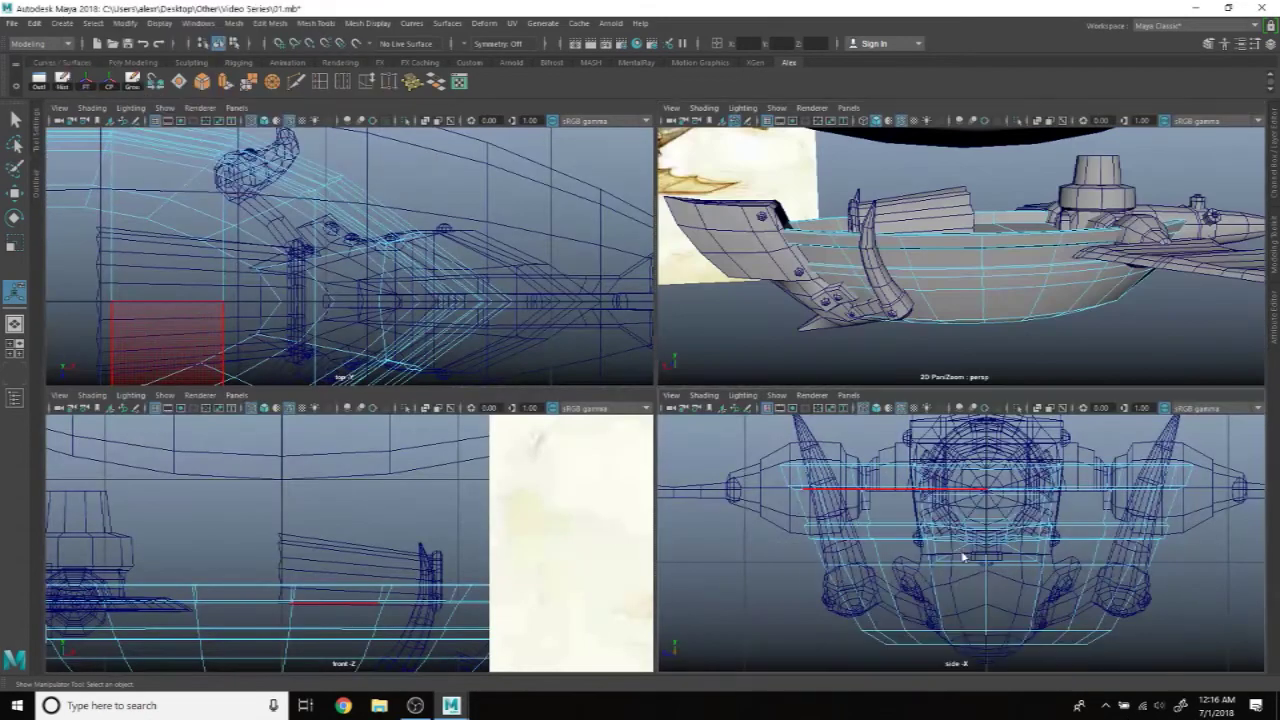
Step: In the side view, marquee-select the lower bowl faces below the trim band, adding and removing rows
{"action": "key", "text": "space"}
{"action": "scroll", "coordinate": [975, 570], "scroll_direction": "down", "scroll_amount": 3}
{"action": "scroll", "coordinate": [928, 566], "scroll_direction": "down", "scroll_amount": 2}
{"action": "scroll", "coordinate": [923, 563], "scroll_direction": "up", "scroll_amount": 6}
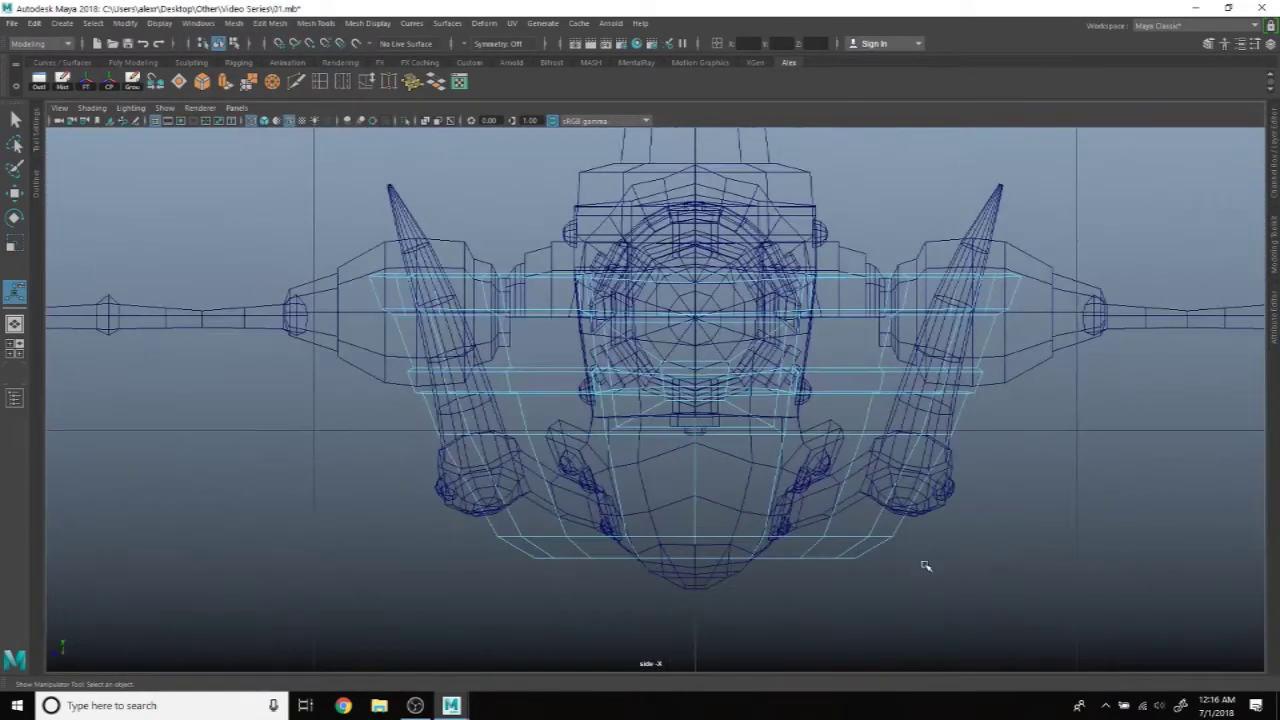
{"action": "left_click_drag", "start_coordinate": [975, 595], "coordinate": [363, 462]}
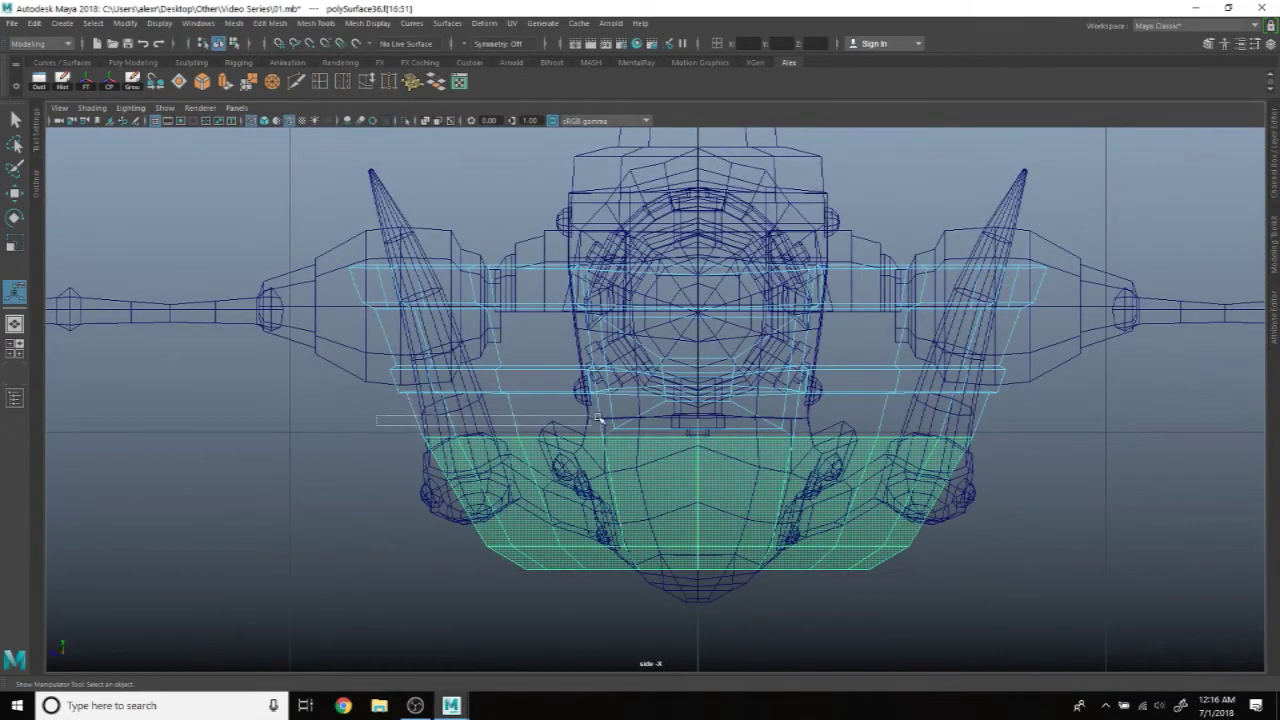
{"action": "left_click_drag", "start_coordinate": [606, 420], "coordinate": [760, 418], "text": "shift"}
{"action": "left_click_drag", "start_coordinate": [272, 400], "coordinate": [274, 400], "text": "ctrl"}
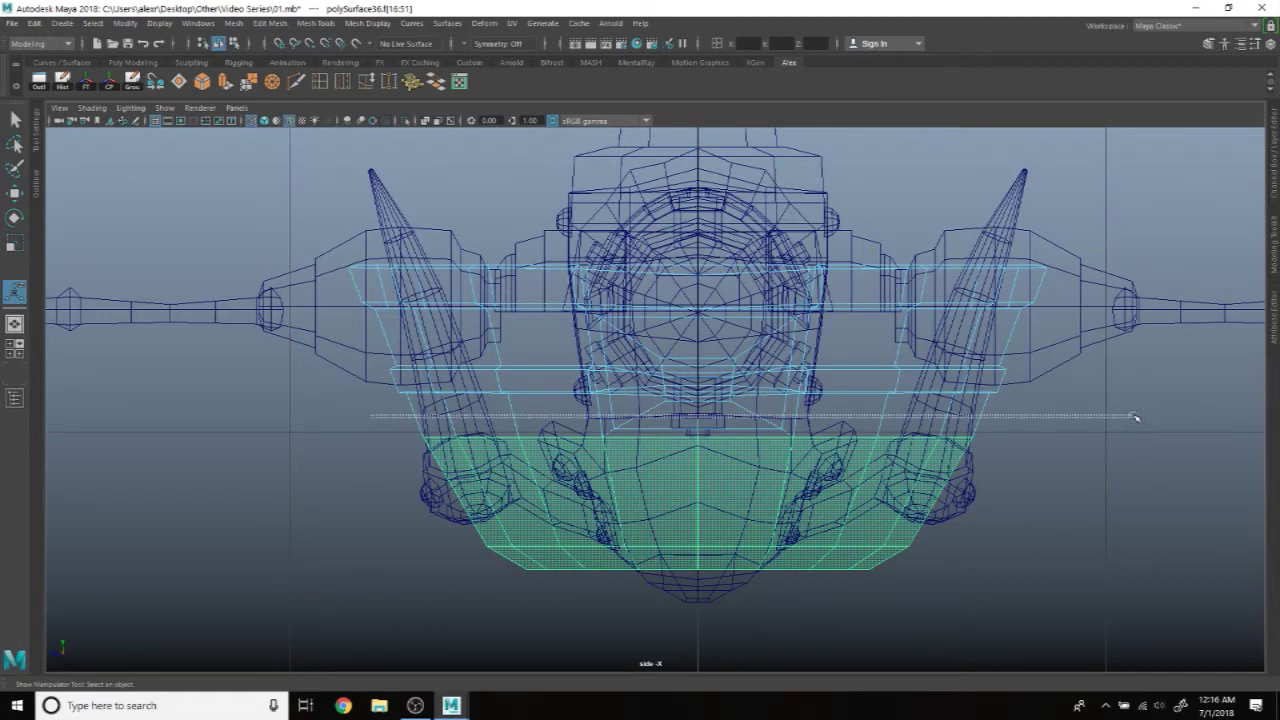
{"action": "left_click_drag", "start_coordinate": [1135, 418], "coordinate": [1119, 417], "text": "shift"}
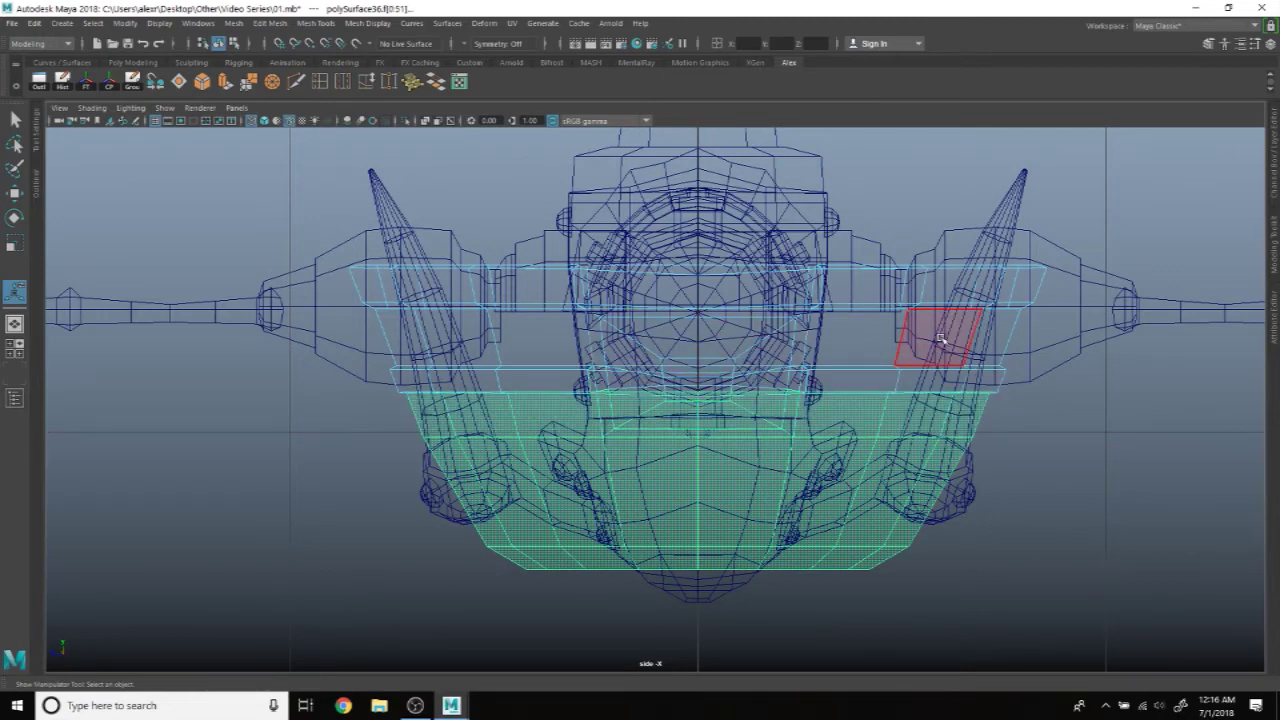
{"action": "scroll", "coordinate": [940, 340], "scroll_direction": "up", "scroll_amount": 5}
{"action": "scroll", "coordinate": [525, 345], "scroll_direction": "up", "scroll_amount": 5}
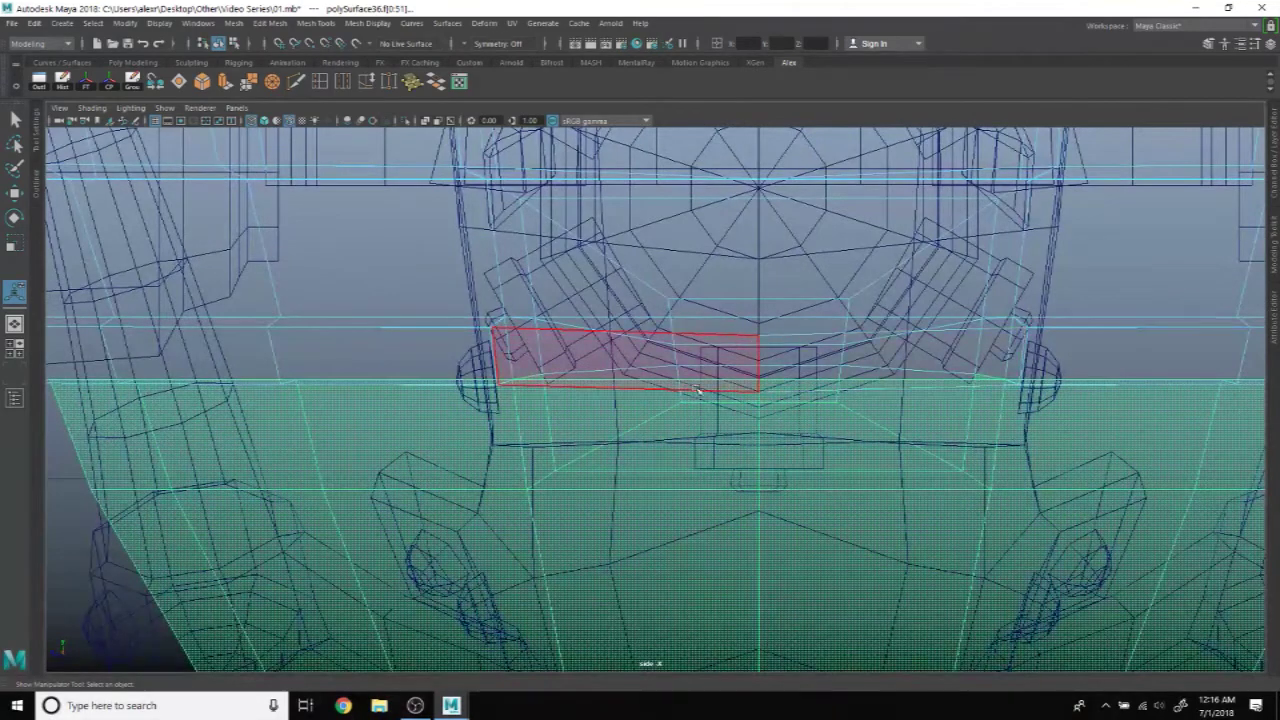
{"action": "key", "text": "a"}
{"action": "key", "text": "space"}
{"action": "key", "text": "space"}
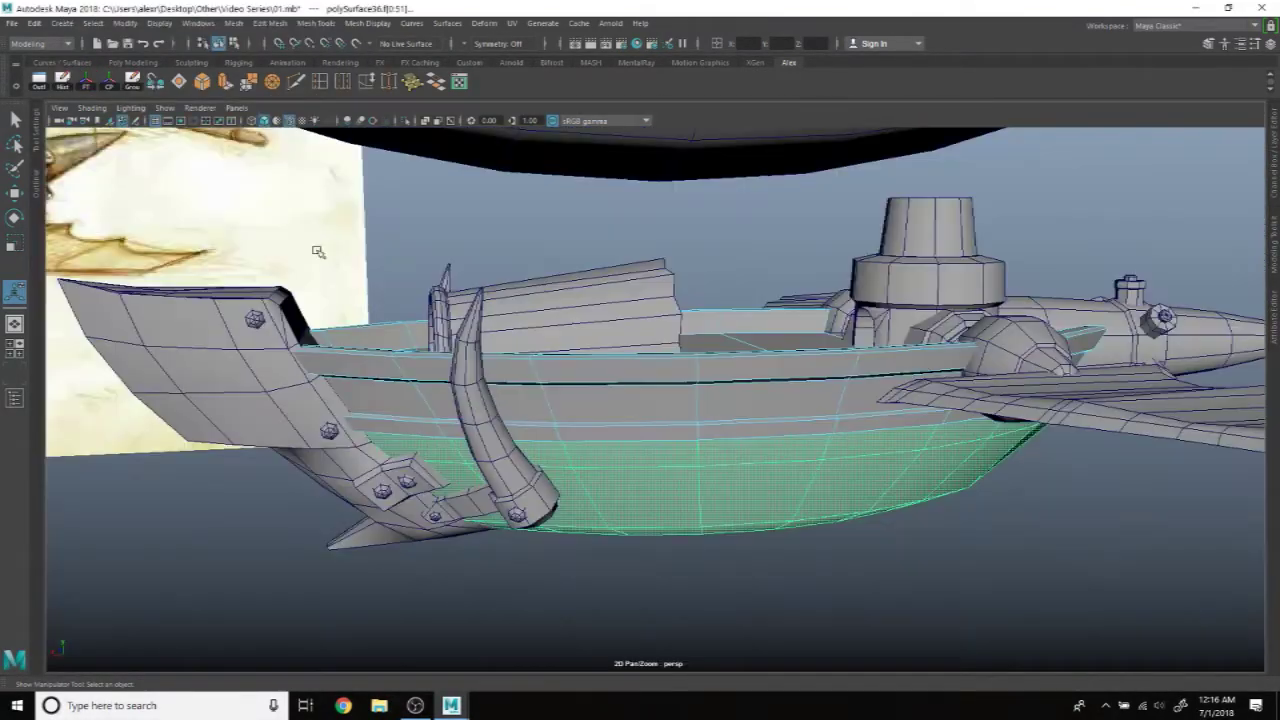
Step: Extrude the lower bowl faces and settle the thickness at 0.012 after trying -0.02 and -0.027
{"action": "left_click", "coordinate": [226, 84]}
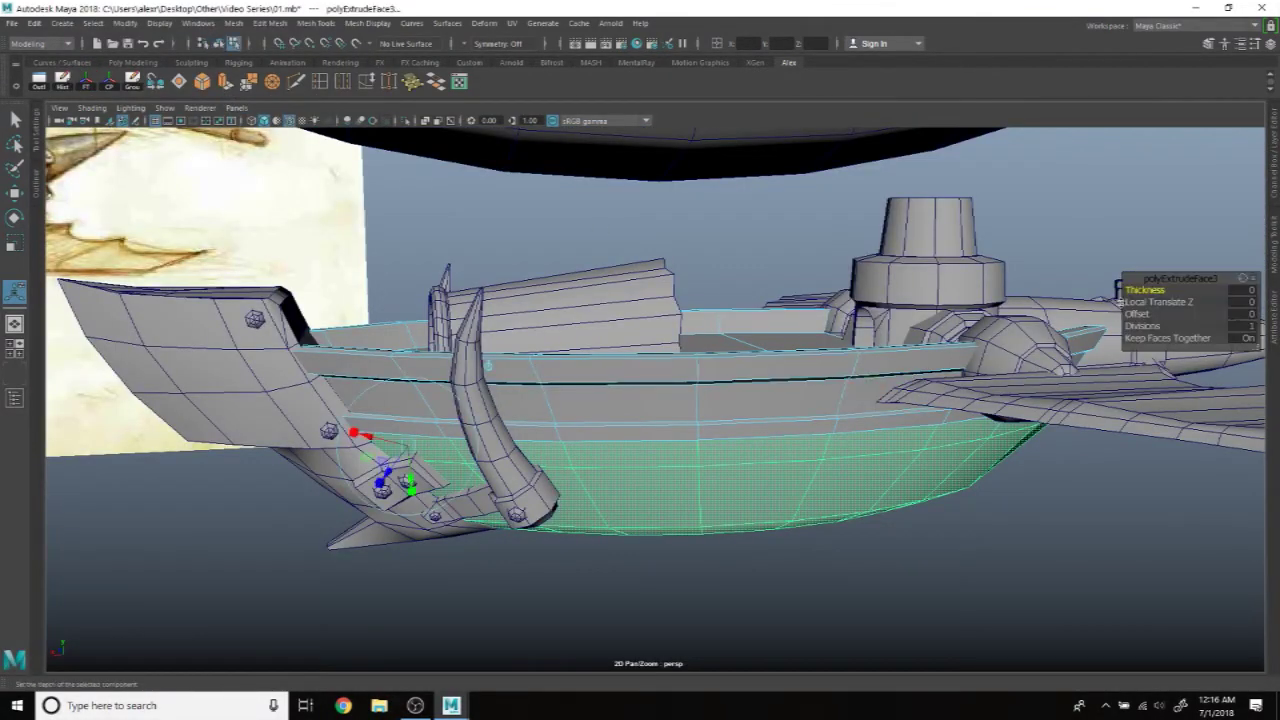
{"action": "left_click_drag", "start_coordinate": [1145, 290], "coordinate": [1130, 290]}
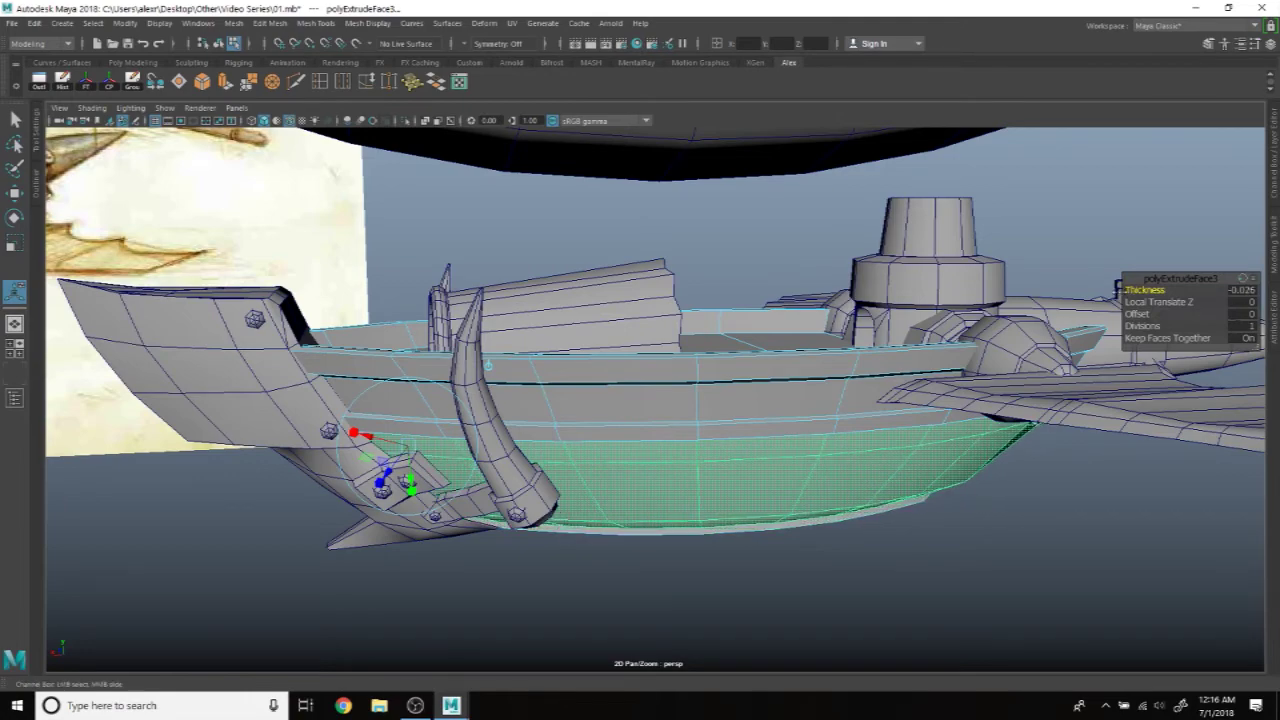
{"action": "mouse_move", "coordinate": [700, 400]}
{"action": "left_mouse_down", "text": "alt"}
{"action": "mouse_move", "coordinate": [745, 455]}
{"action": "mouse_move", "coordinate": [533, 471]}
{"action": "mouse_move", "coordinate": [680, 472]}
{"action": "left_mouse_up", "text": "alt"}
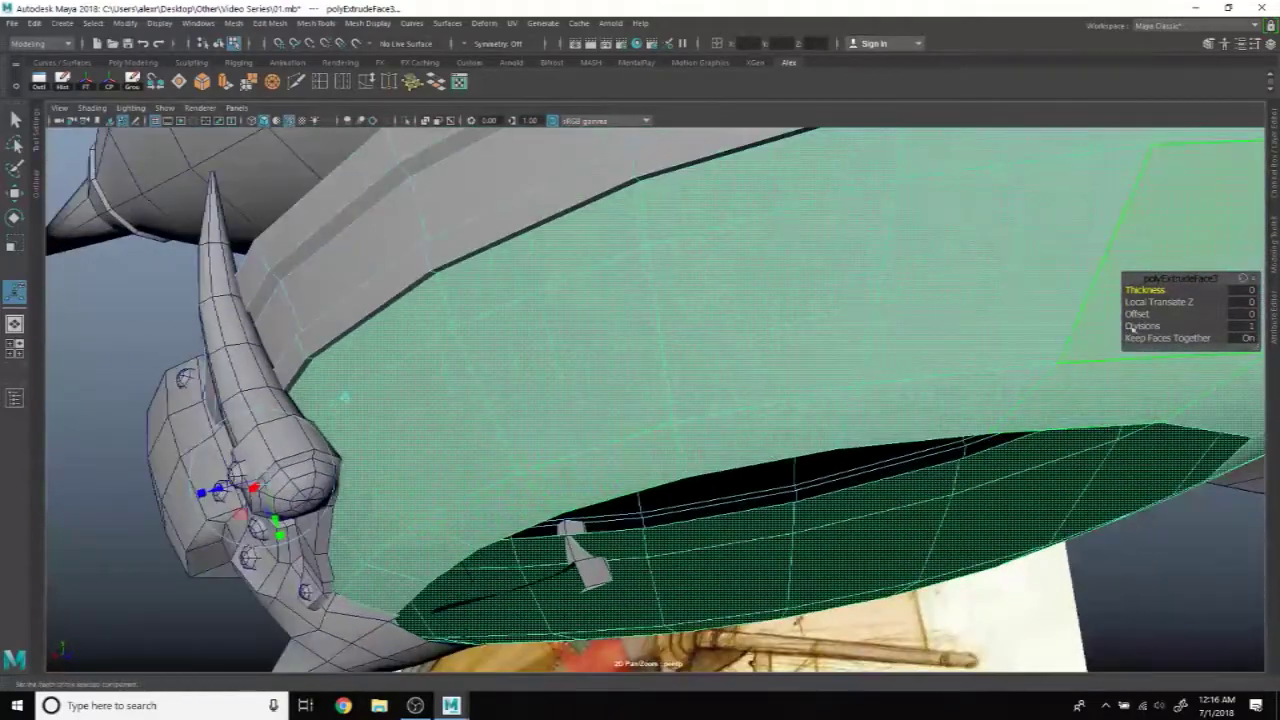
{"action": "left_click_drag", "start_coordinate": [1140, 290], "coordinate": [1117, 290]}
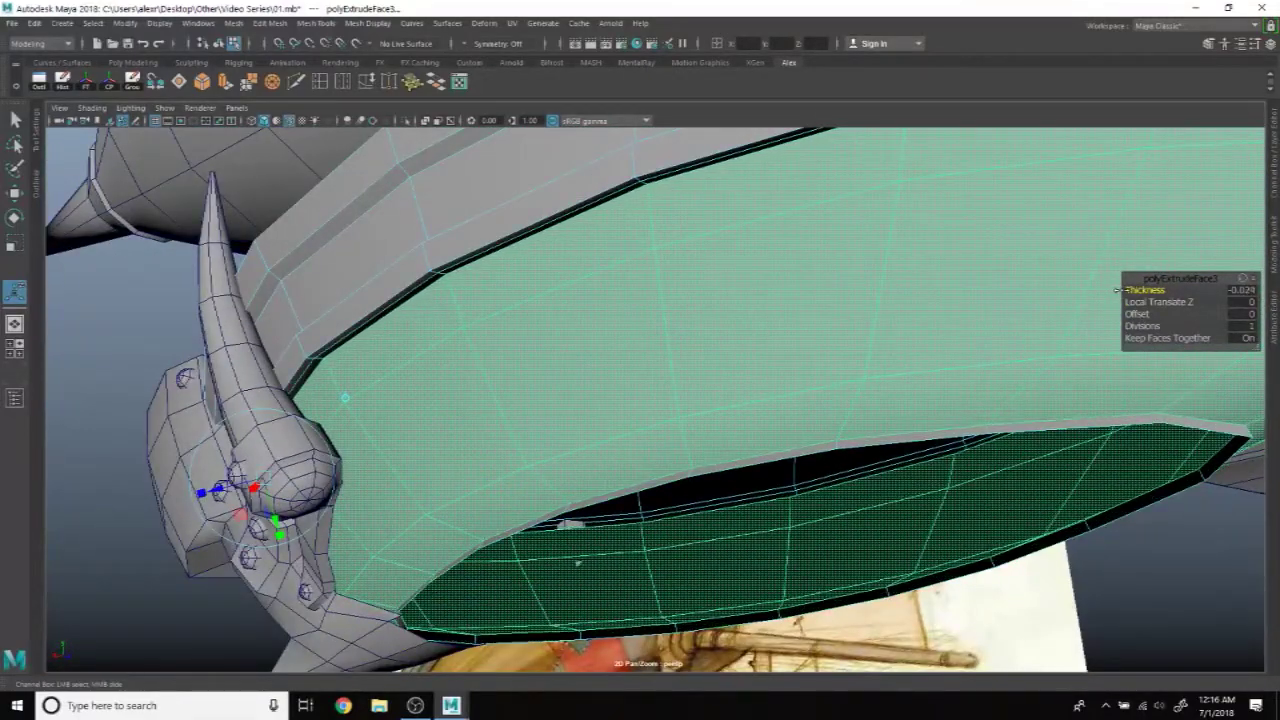
{"action": "left_click_drag", "start_coordinate": [1117, 290], "coordinate": [1160, 290]}
{"action": "mouse_move", "coordinate": [886, 314]}
{"action": "left_mouse_down", "text": "alt"}
{"action": "mouse_move", "coordinate": [810, 339]}
{"action": "mouse_move", "coordinate": [773, 373]}
{"action": "left_mouse_up", "text": "alt"}
{"action": "scroll", "coordinate": [810, 339], "scroll_direction": "down", "scroll_amount": 5}
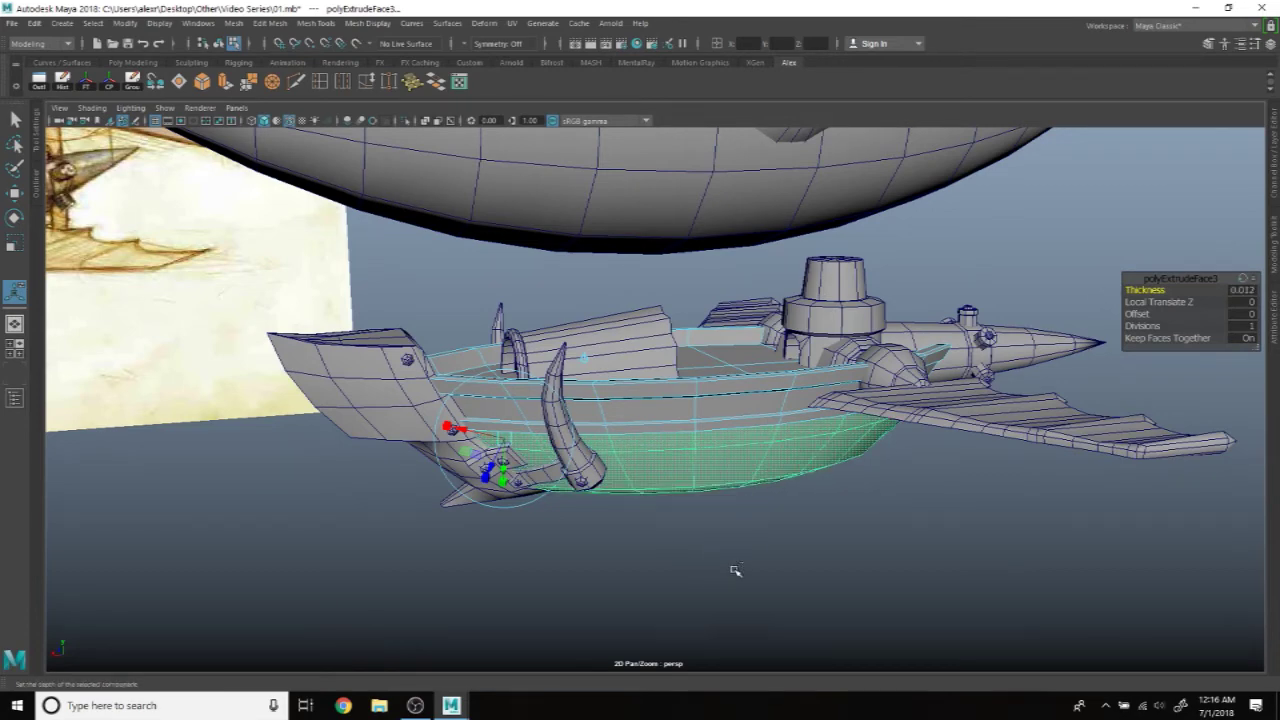
{"action": "key", "text": "t"}
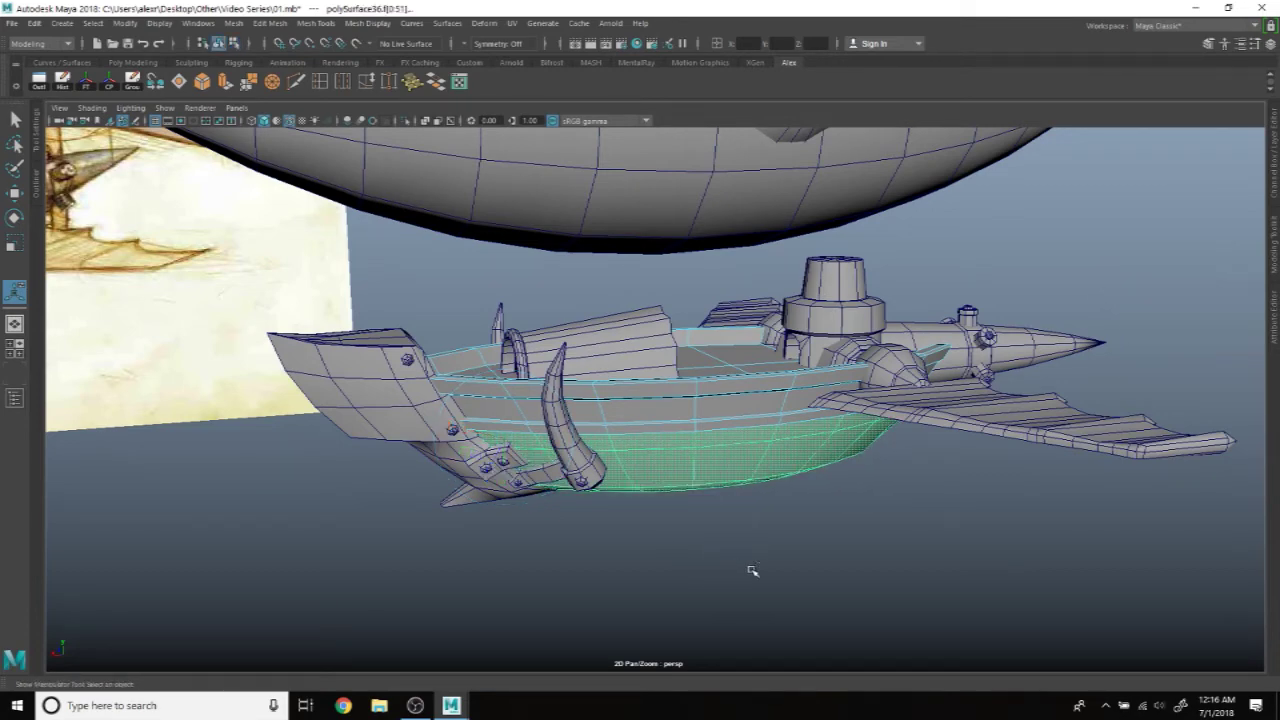
{"action": "left_click", "coordinate": [750, 571]}
Step: Look at the hull's underside and return it to whole-object selection
{"action": "mouse_move", "coordinate": [800, 531]}
{"action": "left_mouse_down", "text": "alt"}
{"action": "mouse_move", "coordinate": [731, 506]}
{"action": "mouse_move", "coordinate": [747, 483]}
{"action": "mouse_move", "coordinate": [786, 537]}
{"action": "mouse_move", "coordinate": [677, 489]}
{"action": "mouse_move", "coordinate": [800, 488]}
{"action": "mouse_move", "coordinate": [745, 500]}
{"action": "left_mouse_up", "text": "alt"}
{"action": "right_click_drag", "start_coordinate": [372, 306], "coordinate": [440, 293]}
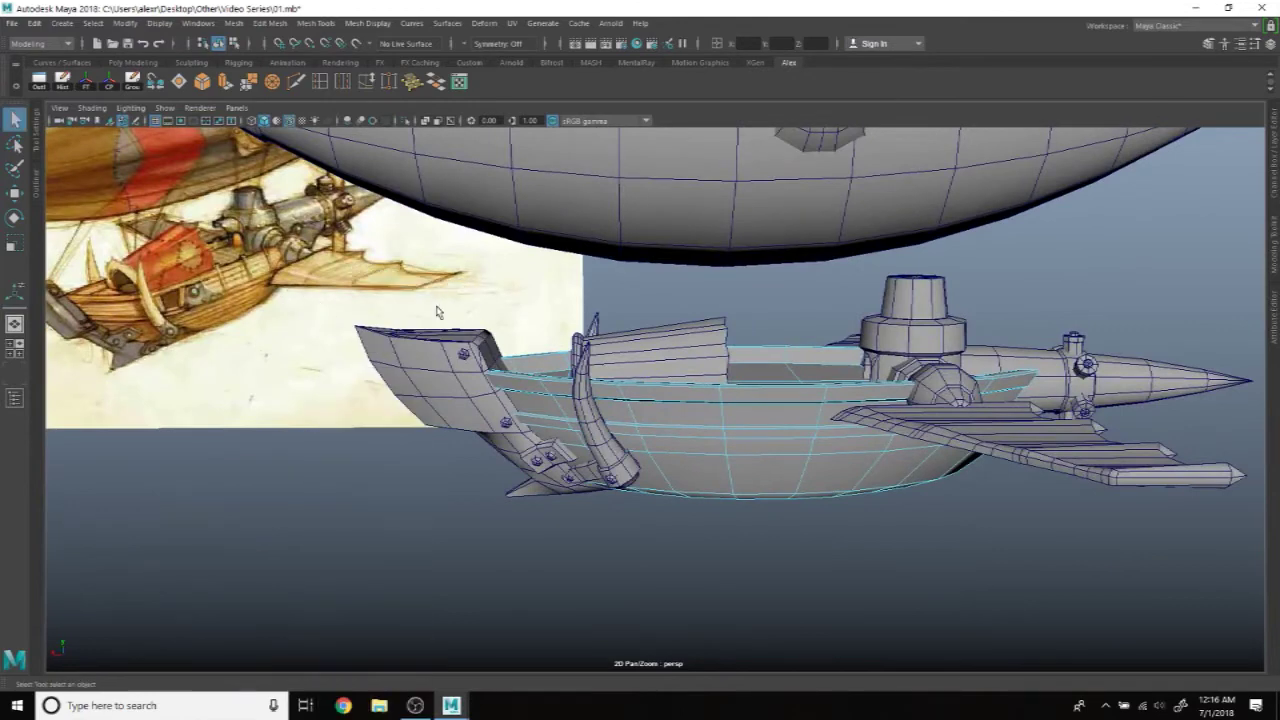
{"action": "key", "text": "q"}
{"action": "scroll", "coordinate": [757, 534], "scroll_direction": "up", "scroll_amount": 4}
{"action": "scroll", "coordinate": [717, 387], "scroll_direction": "up", "scroll_amount": 3}
Step: Select a face on the hull side and isolate the hull in the viewport
{"action": "right_click_drag", "start_coordinate": [686, 343], "coordinate": [690, 330]}
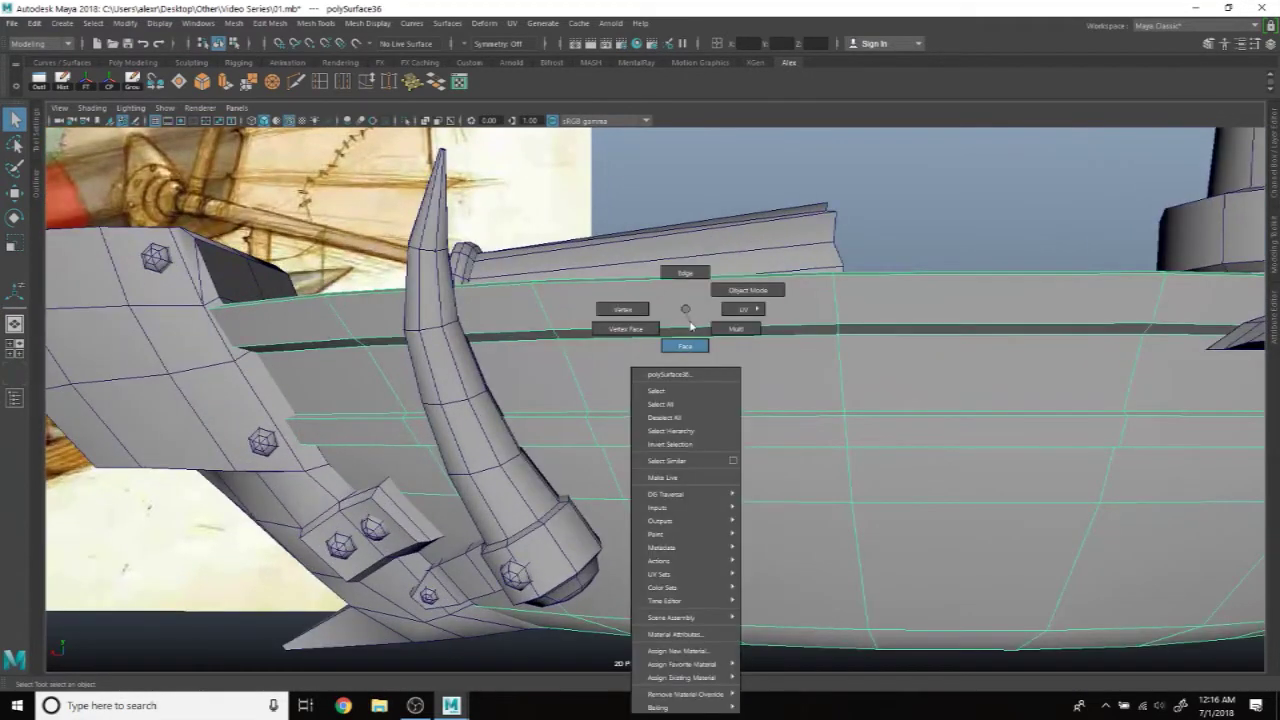
{"action": "left_click", "coordinate": [556, 347]}
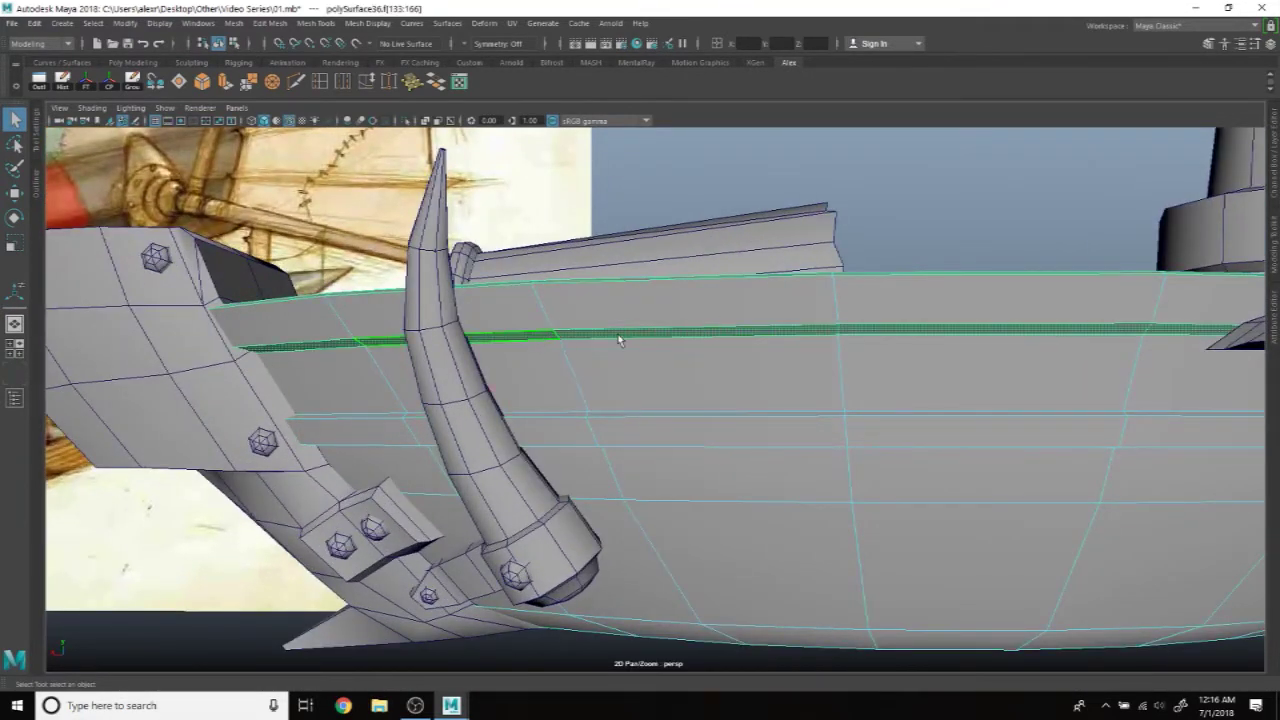
{"action": "middle_click_drag", "start_coordinate": [646, 343], "coordinate": [643, 374], "text": "alt"}
{"action": "left_click_drag", "start_coordinate": [642, 386], "coordinate": [723, 380], "text": "alt"}
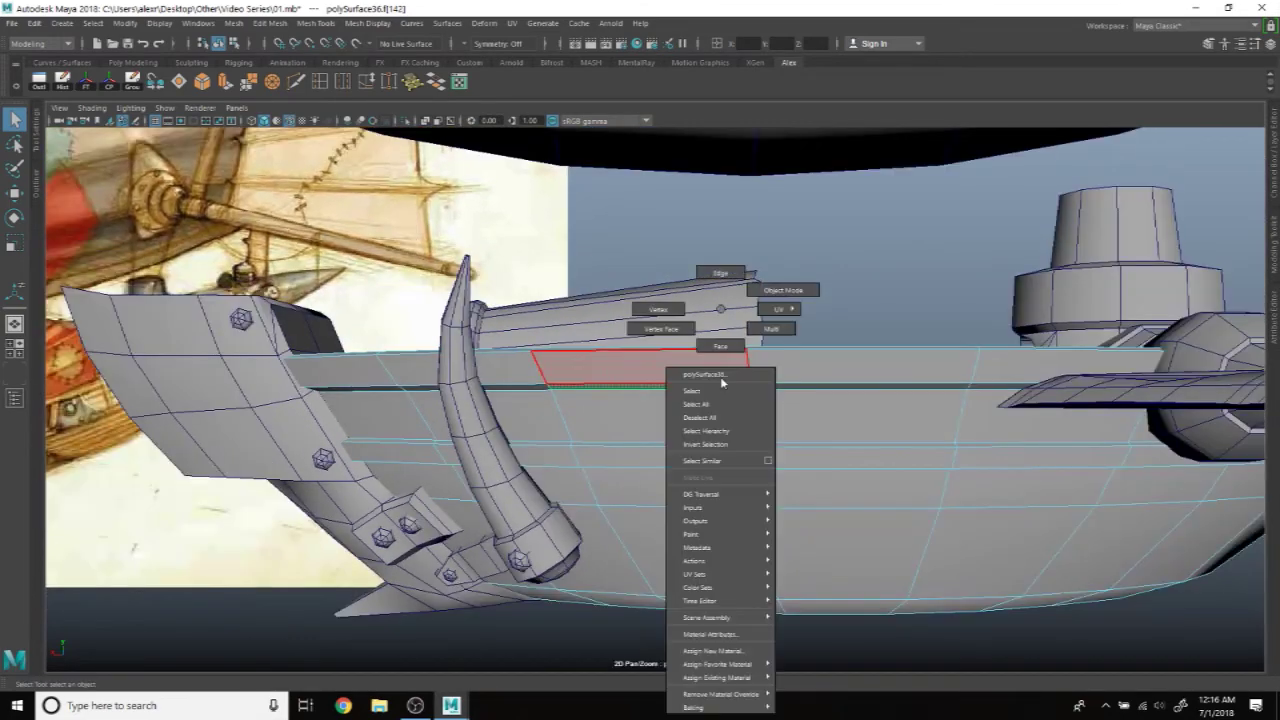
{"action": "left_click", "coordinate": [405, 120]}
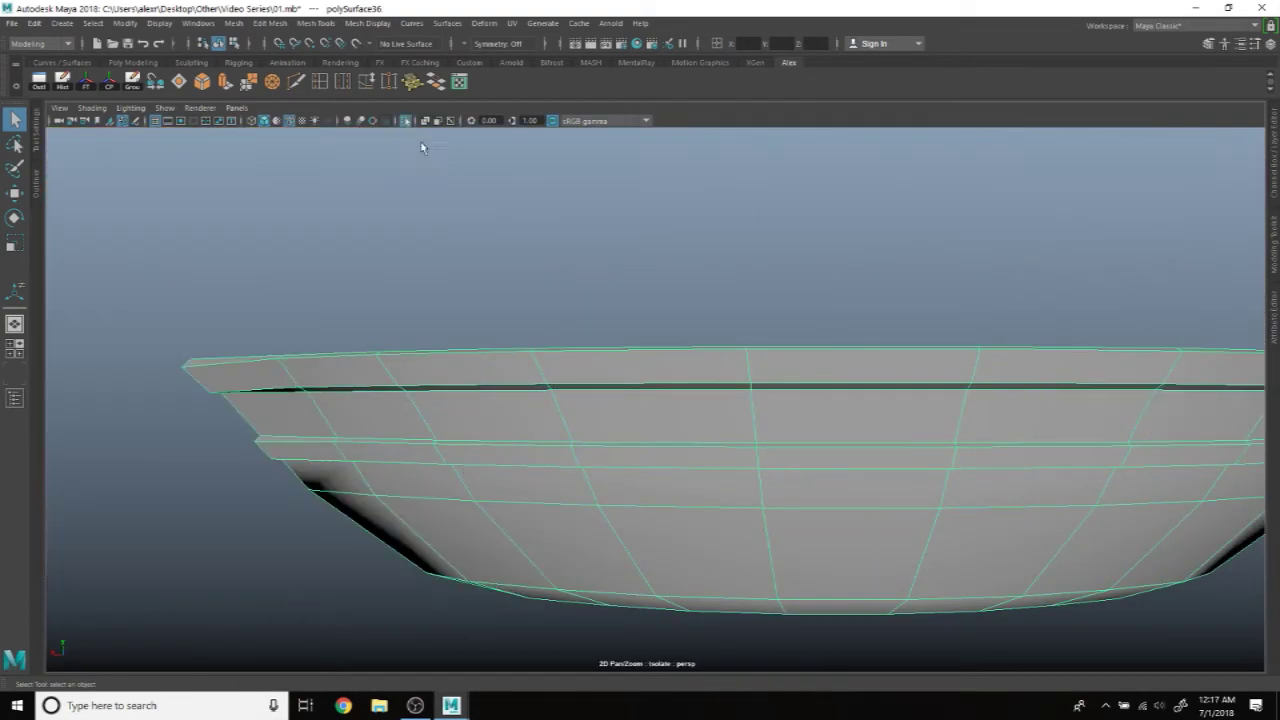
Step: Frame the isolated hull, select and inspect the rim's face loop, then clear it
{"action": "key", "text": "f"}
{"action": "left_click_drag", "start_coordinate": [894, 397], "coordinate": [629, 410], "text": "alt"}
{"action": "mouse_move", "coordinate": [629, 410]}
{"action": "right_mouse_down", "text": "alt"}
{"action": "mouse_move", "coordinate": [811, 354]}
{"action": "mouse_move", "coordinate": [818, 366]}
{"action": "right_mouse_up", "text": "alt"}
{"action": "left_click_drag", "start_coordinate": [706, 372], "coordinate": [799, 375], "text": "alt"}
{"action": "double_click", "coordinate": [623, 330]}
{"action": "mouse_move", "coordinate": [626, 351]}
{"action": "left_mouse_down", "text": "alt"}
{"action": "mouse_move", "coordinate": [746, 374]}
{"action": "mouse_move", "coordinate": [793, 470]}
{"action": "mouse_move", "coordinate": [563, 378]}
{"action": "mouse_move", "coordinate": [528, 343]}
{"action": "mouse_move", "coordinate": [625, 346]}
{"action": "mouse_move", "coordinate": [491, 320]}
{"action": "left_mouse_up", "text": "alt"}
{"action": "key", "text": "w"}
{"action": "left_click", "coordinate": [597, 261]}
{"action": "left_click_drag", "start_coordinate": [597, 261], "coordinate": [765, 251], "text": "alt"}
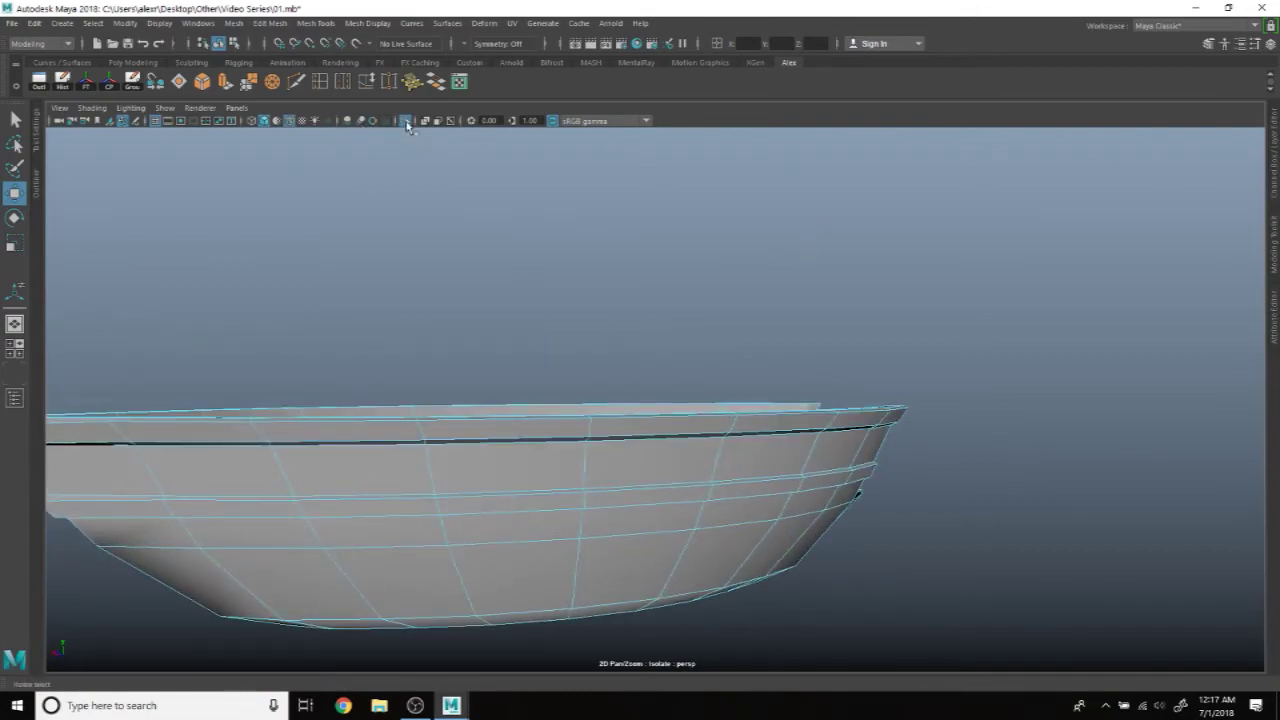
Step: Turn off Isolate Select so the full airship appears again
{"action": "left_click", "coordinate": [407, 121]}
{"action": "left_click_drag", "start_coordinate": [407, 124], "coordinate": [622, 289], "text": "alt"}
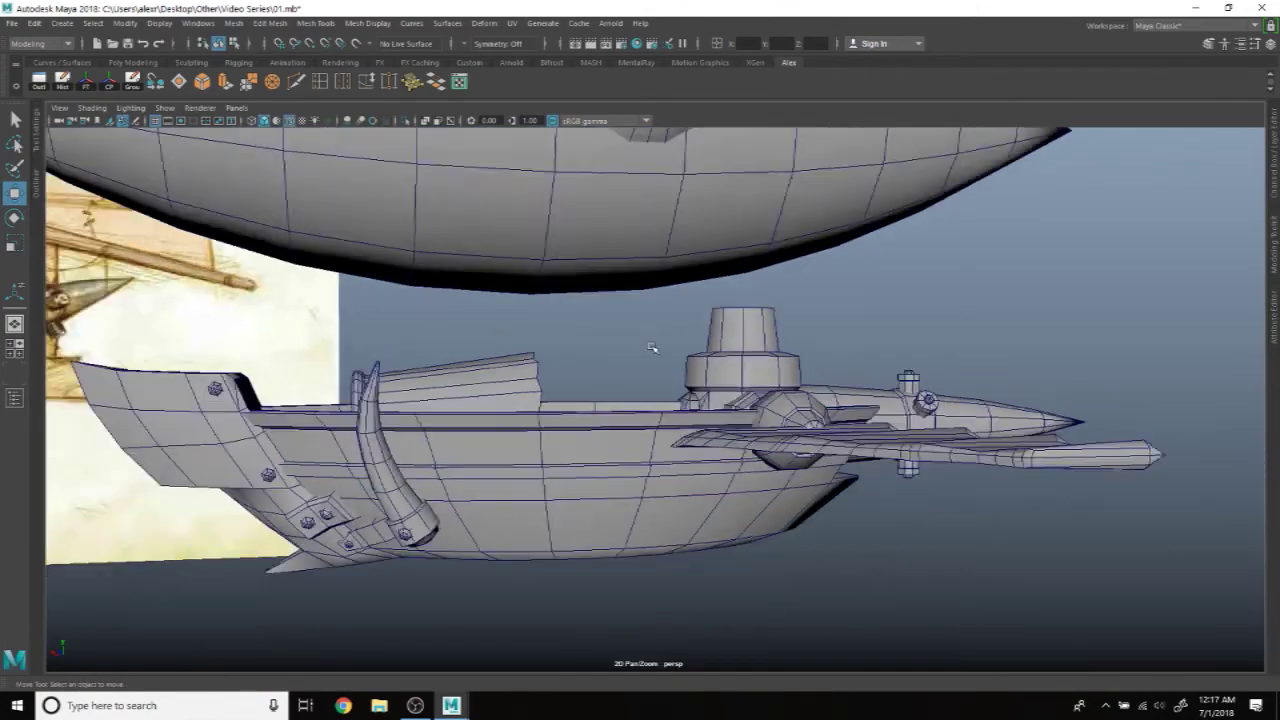
{"action": "mouse_move", "coordinate": [651, 347]}
{"action": "left_mouse_down", "text": "alt"}
{"action": "mouse_move", "coordinate": [693, 325]}
{"action": "mouse_move", "coordinate": [651, 366]}
{"action": "left_mouse_up", "text": "alt"}
{"action": "right_click_drag", "start_coordinate": [600, 449], "coordinate": [713, 453], "text": "alt"}
Step: Select the face loop circling the hull side and view it in wireframe
{"action": "left_click", "coordinate": [713, 453]}
{"action": "right_click_drag", "start_coordinate": [713, 309], "coordinate": [726, 424]}
{"action": "right_click_drag", "start_coordinate": [716, 357], "coordinate": [714, 347]}
{"action": "left_click", "coordinate": [671, 466]}
{"action": "double_click", "coordinate": [495, 474]}
{"action": "mouse_move", "coordinate": [495, 474]}
{"action": "left_mouse_down", "text": "alt"}
{"action": "mouse_move", "coordinate": [747, 464]}
{"action": "mouse_move", "coordinate": [608, 397]}
{"action": "mouse_move", "coordinate": [483, 590]}
{"action": "left_mouse_up", "text": "alt"}
{"action": "key", "text": "4"}
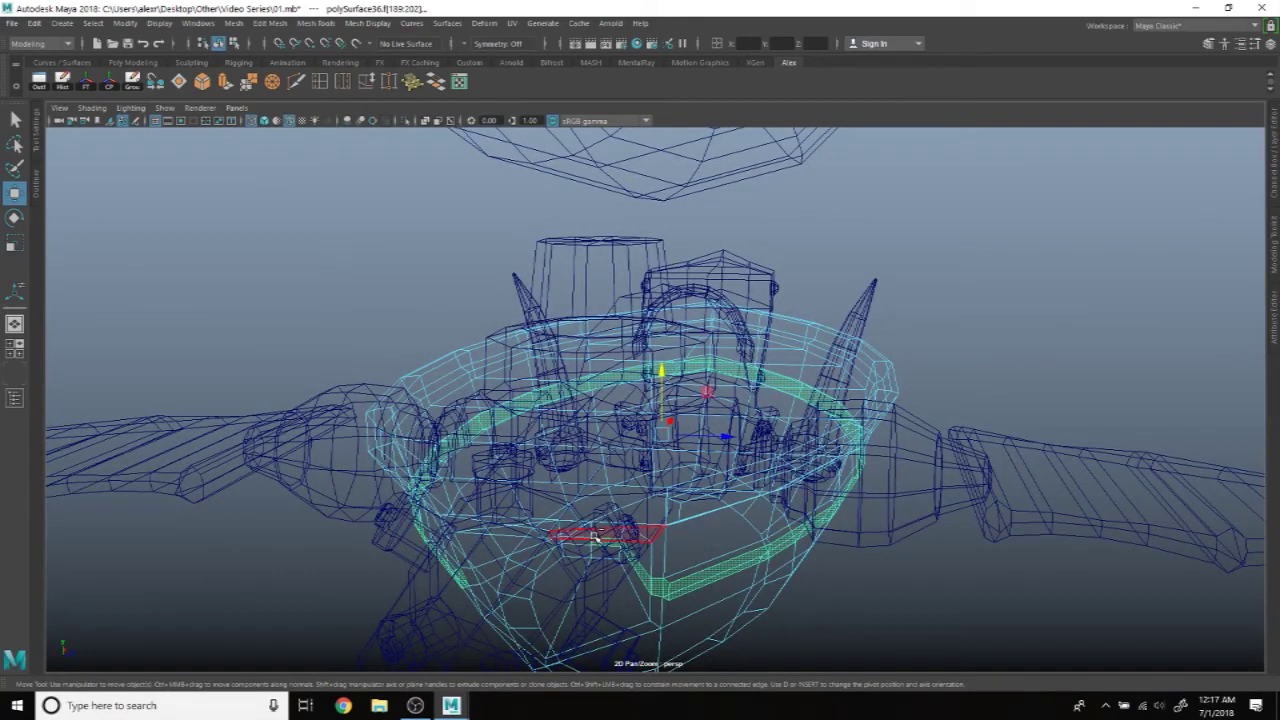
Step: Shift the hull's face loop slightly along Y with the Move tool, then return to Object Mode
{"action": "left_click_drag", "start_coordinate": [580, 596], "coordinate": [661, 587], "text": "alt"}
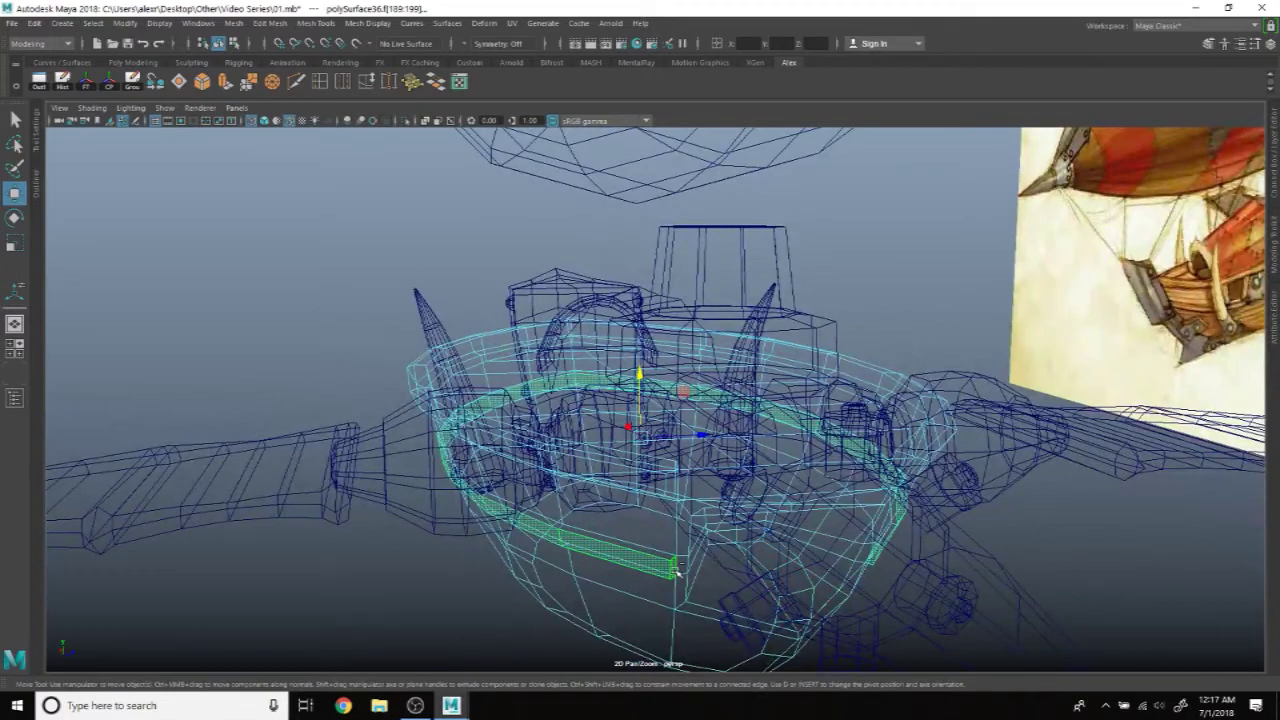
{"action": "mouse_move", "coordinate": [702, 591]}
{"action": "left_mouse_down", "text": "alt"}
{"action": "mouse_move", "coordinate": [668, 577]}
{"action": "mouse_move", "coordinate": [660, 545]}
{"action": "mouse_move", "coordinate": [393, 178]}
{"action": "mouse_move", "coordinate": [620, 382]}
{"action": "mouse_move", "coordinate": [587, 392]}
{"action": "left_mouse_up", "text": "alt"}
{"action": "key", "text": "5"}
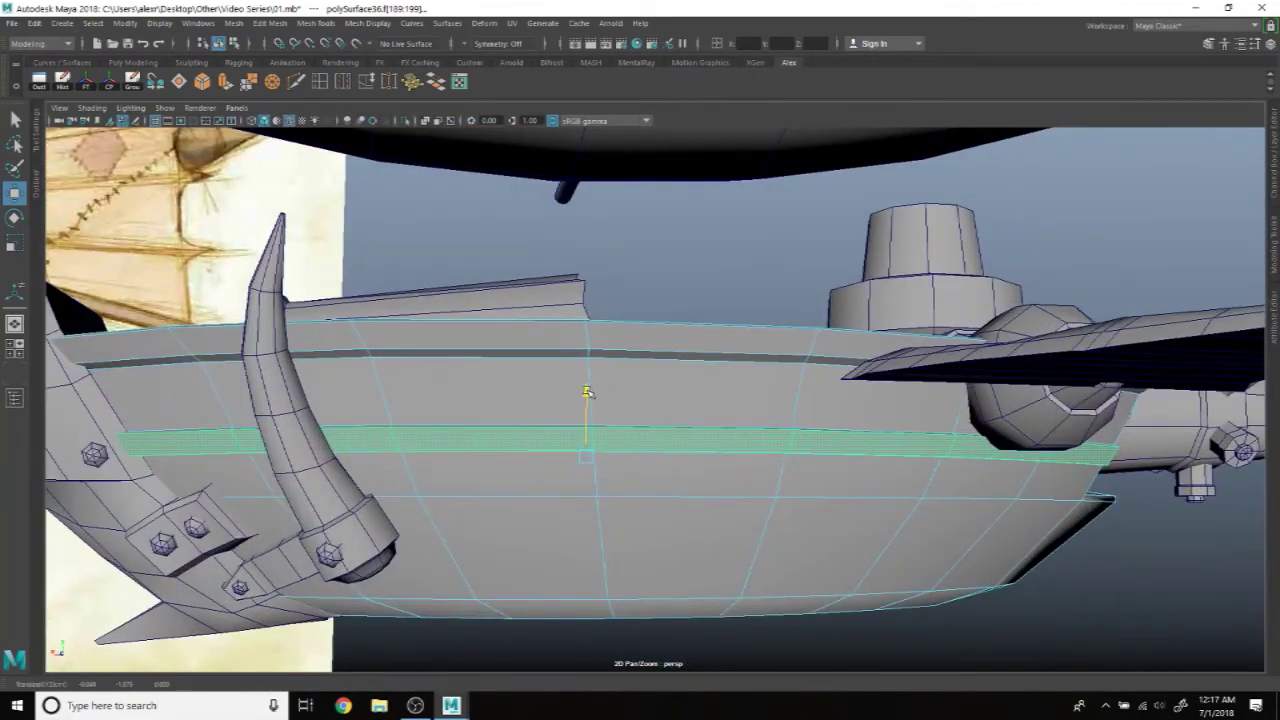
{"action": "key", "text": "r"}
{"action": "key", "text": "w"}
{"action": "left_click_drag", "start_coordinate": [588, 395], "coordinate": [588, 397]}
{"action": "right_click_drag", "start_coordinate": [654, 370], "coordinate": [740, 260]}
{"action": "mouse_move", "coordinate": [723, 270]}
{"action": "left_mouse_down", "text": "alt"}
{"action": "mouse_move", "coordinate": [706, 294]}
{"action": "mouse_move", "coordinate": [600, 300]}
{"action": "mouse_move", "coordinate": [867, 351]}
{"action": "left_mouse_up", "text": "alt"}
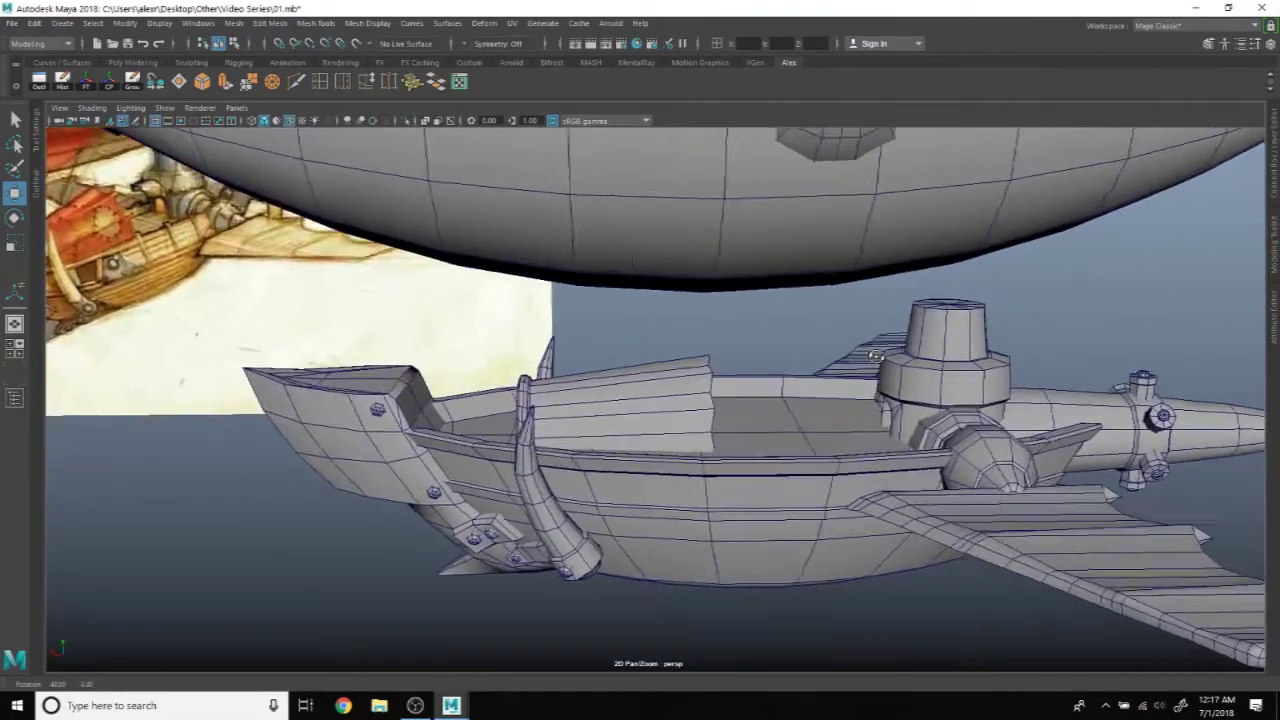
Step: Zoom in on the gondola hull and switch to the Curves/Surfaces shelf
{"action": "left_click_drag", "start_coordinate": [867, 351], "coordinate": [757, 370], "text": "alt"}
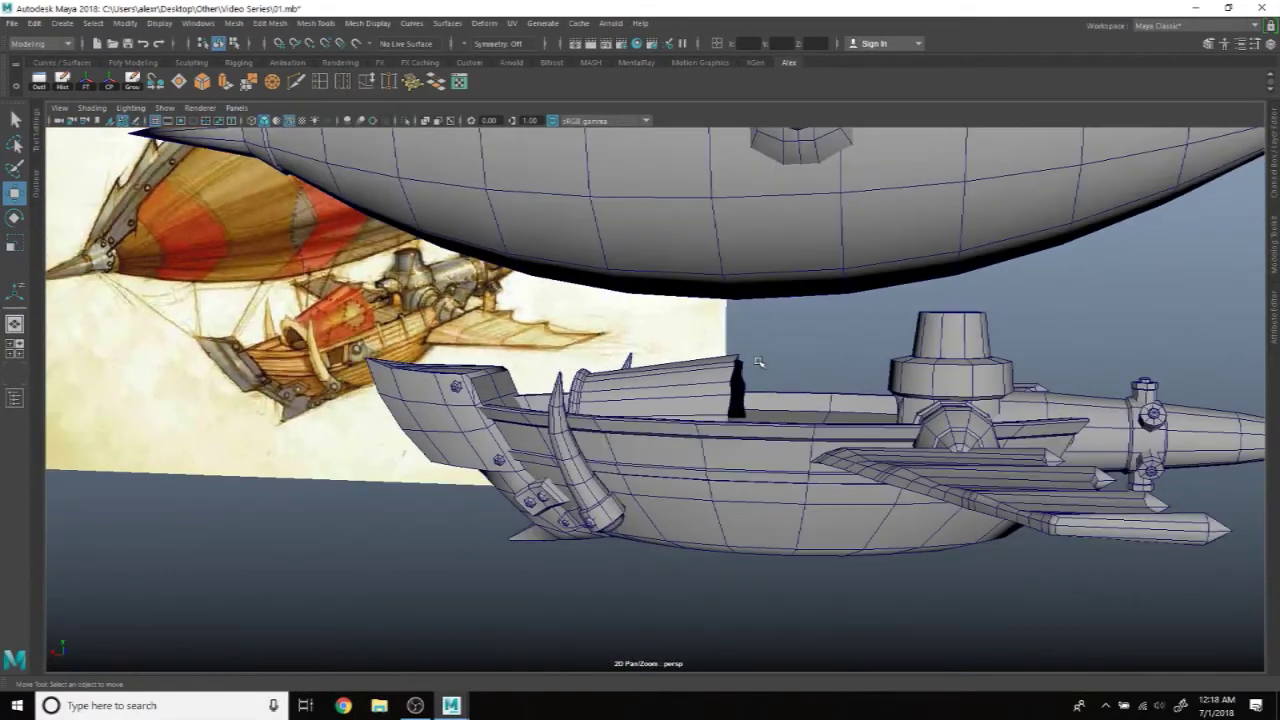
{"action": "right_click_drag", "start_coordinate": [757, 370], "coordinate": [643, 357], "text": "alt"}
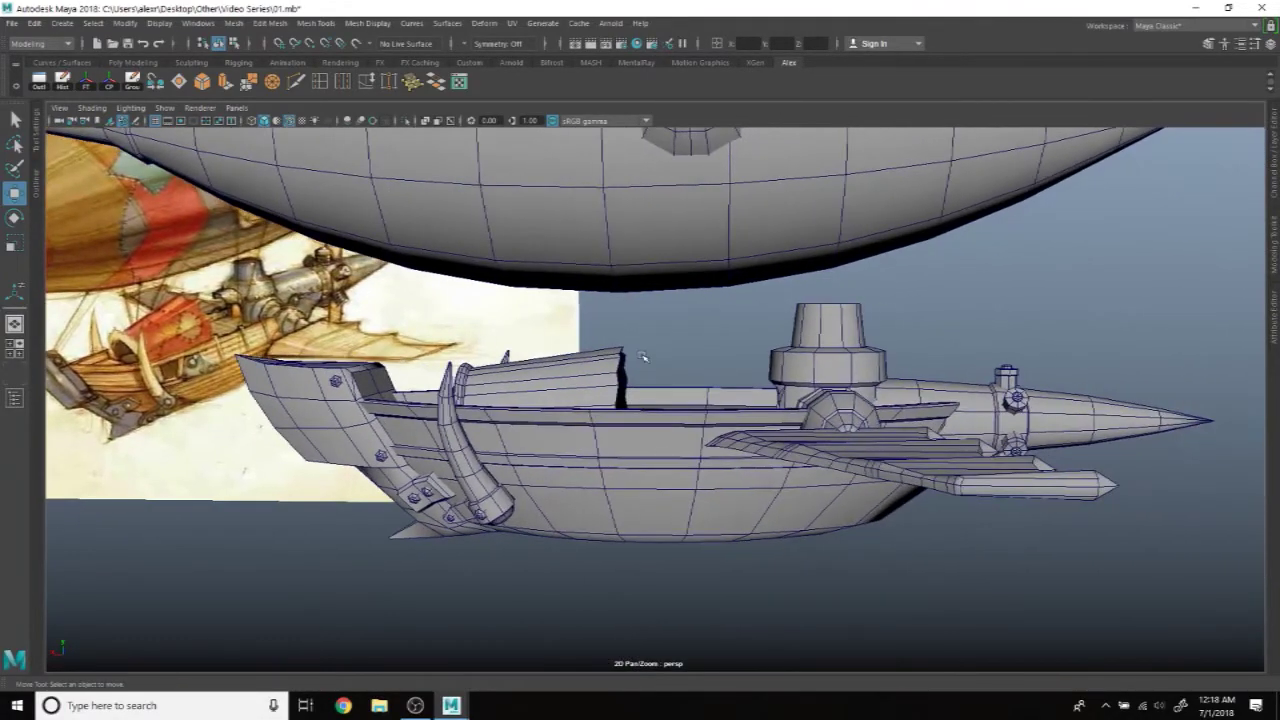
{"action": "left_click_drag", "start_coordinate": [643, 357], "coordinate": [649, 358], "text": "alt"}
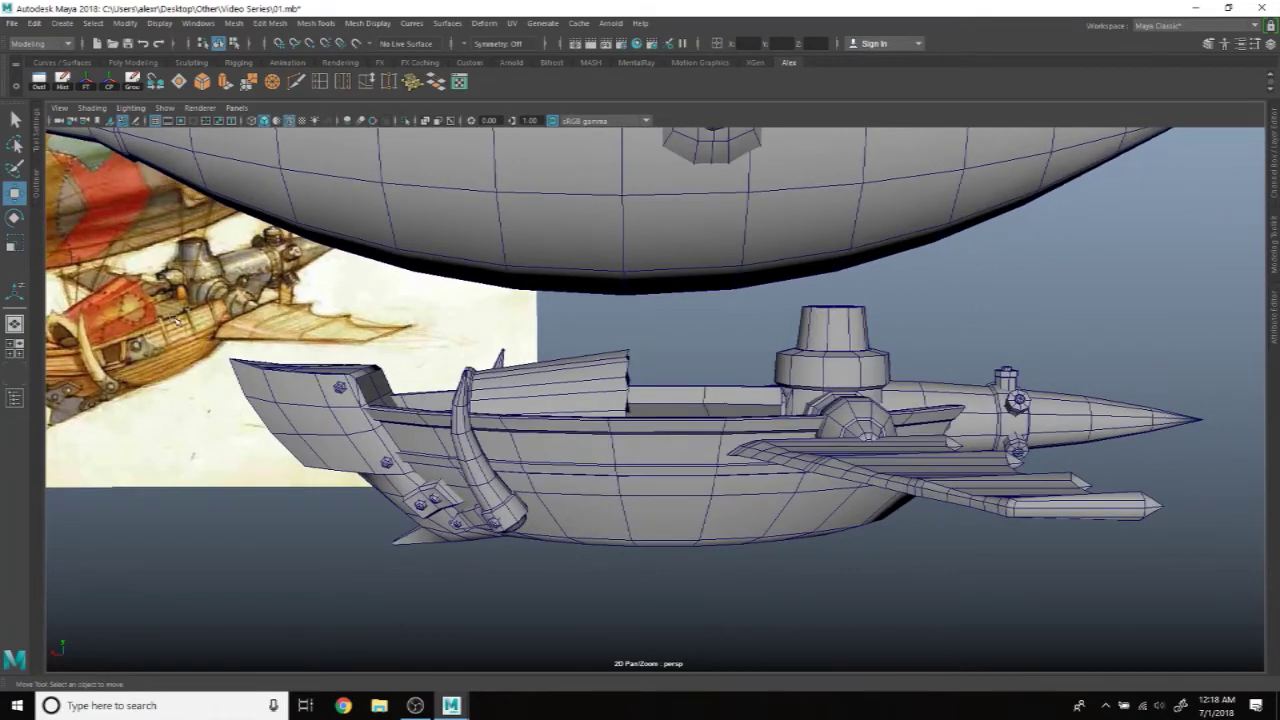
{"action": "right_click_drag", "start_coordinate": [510, 415], "coordinate": [598, 444], "text": "alt"}
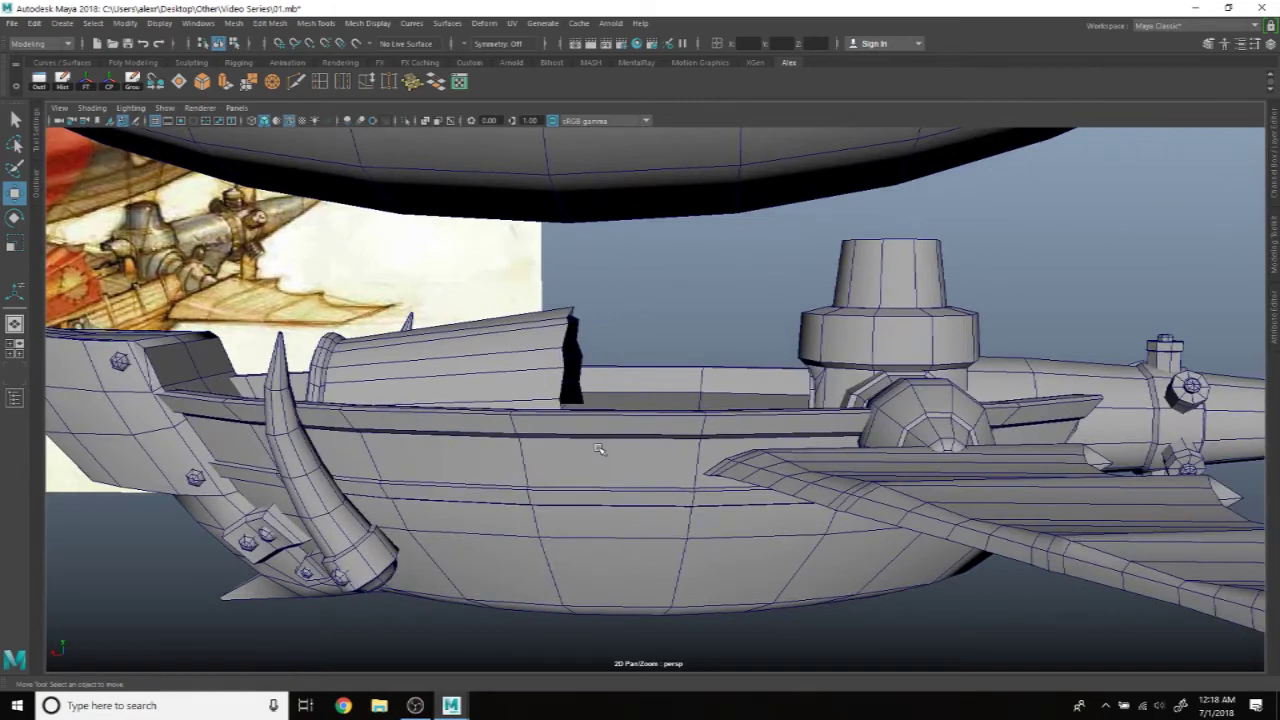
{"action": "right_click_drag", "start_coordinate": [598, 444], "coordinate": [707, 451], "text": "alt"}
{"action": "left_click", "coordinate": [64, 62]}
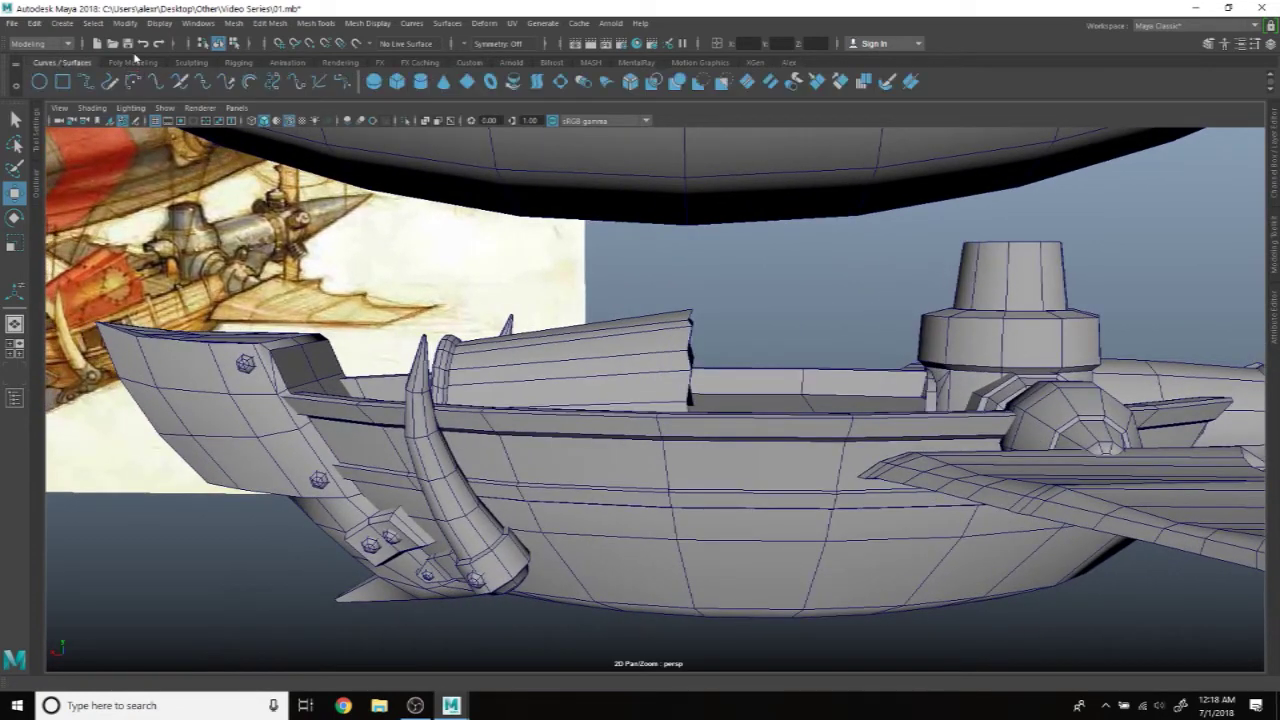
Step: Create a cube from the Poly Modeling shelf and scale it into a tall thin pillar
{"action": "left_click", "coordinate": [128, 62]}
{"action": "right_click_drag", "start_coordinate": [428, 347], "coordinate": [620, 180], "text": "alt"}
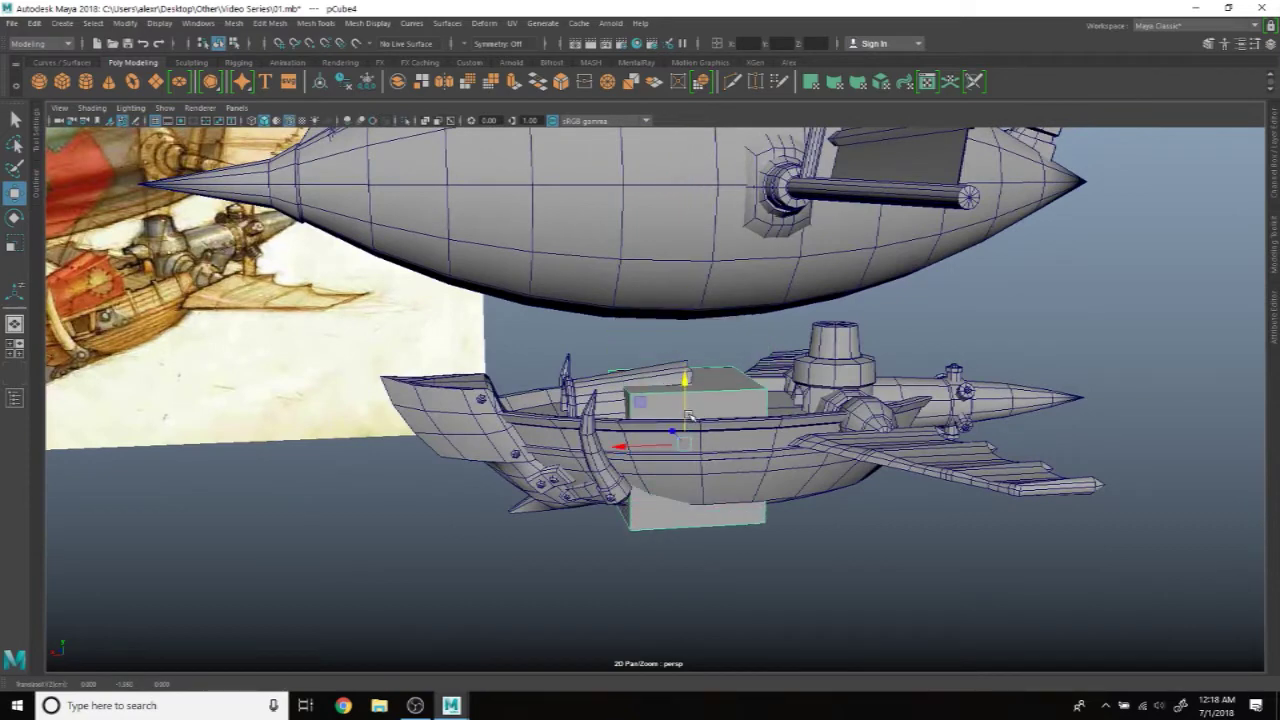
{"action": "left_click_drag", "start_coordinate": [686, 150], "coordinate": [689, 414]}
{"action": "key", "text": "r"}
{"action": "left_click_drag", "start_coordinate": [636, 446], "coordinate": [706, 458]}
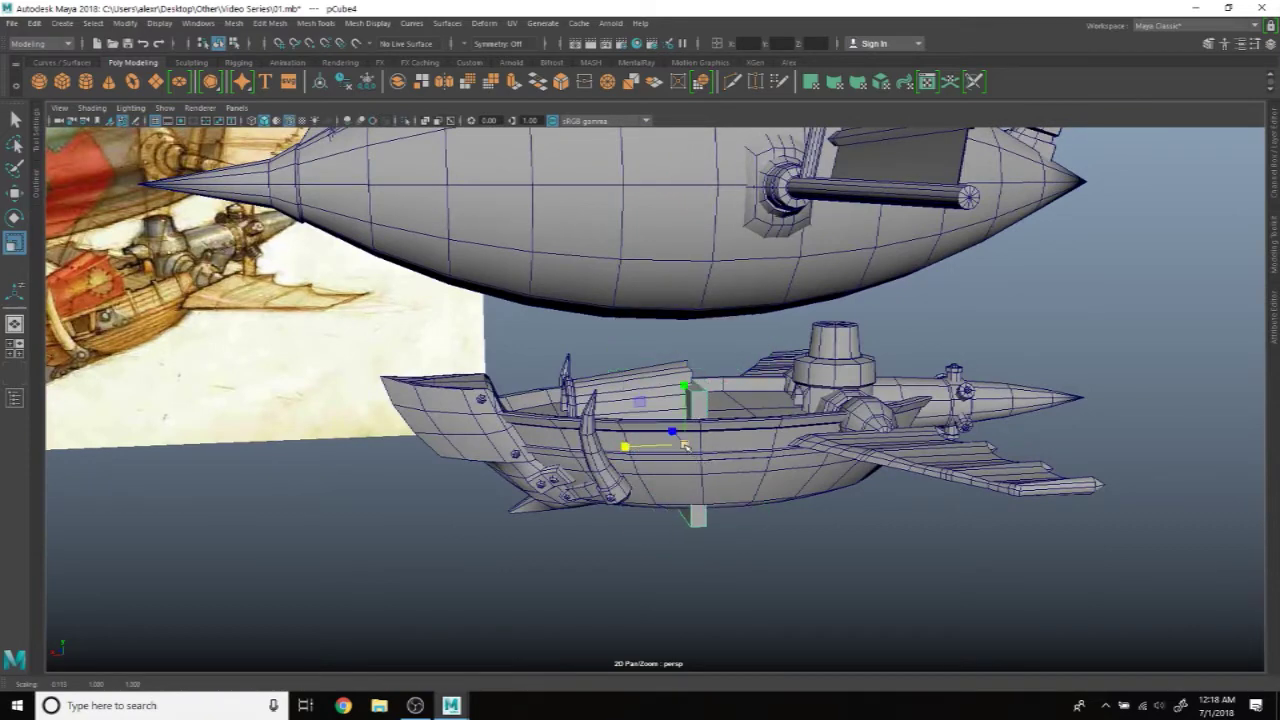
{"action": "mouse_move", "coordinate": [730, 461]}
{"action": "left_mouse_down", "text": "alt"}
{"action": "mouse_move", "coordinate": [674, 434]}
{"action": "mouse_move", "coordinate": [701, 446]}
{"action": "left_mouse_up", "text": "alt"}
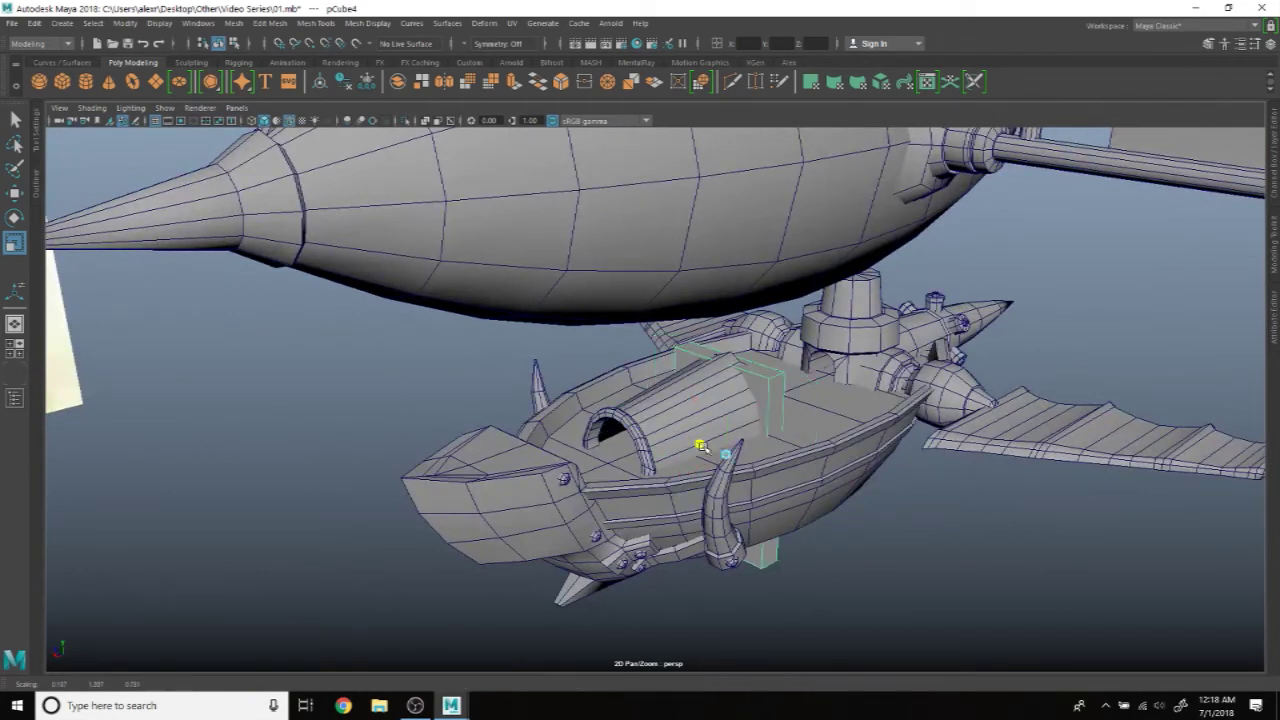
{"action": "mouse_move", "coordinate": [700, 444]}
{"action": "left_mouse_down"}
{"action": "mouse_move", "coordinate": [834, 497]}
{"action": "mouse_move", "coordinate": [765, 508]}
{"action": "left_mouse_up"}
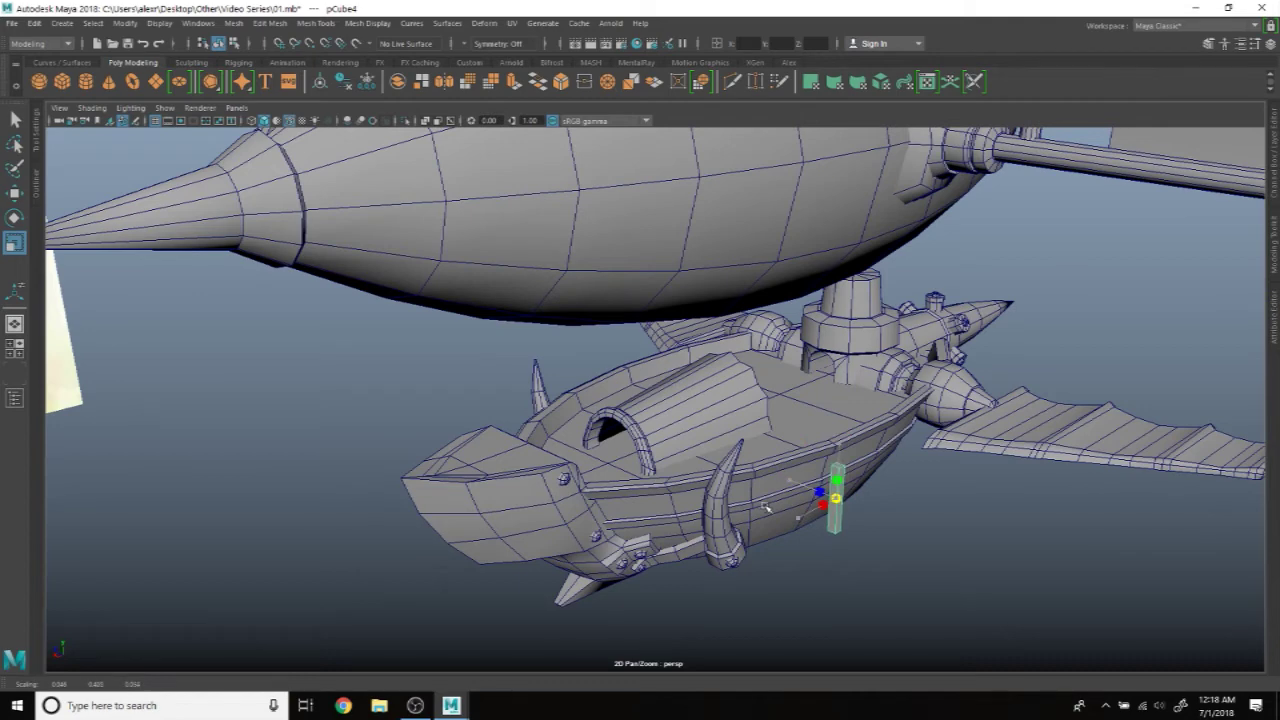
Step: Raise the pillar slightly so it sits just below the middle of the hull
{"action": "key", "text": "w"}
{"action": "key", "text": "r"}
{"action": "scroll", "coordinate": [850, 489], "scroll_direction": "up", "scroll_amount": 3}
{"action": "mouse_move", "coordinate": [850, 489]}
{"action": "left_mouse_down", "text": "alt"}
{"action": "mouse_move", "coordinate": [774, 457]}
{"action": "mouse_move", "coordinate": [700, 470]}
{"action": "left_mouse_up", "text": "alt"}
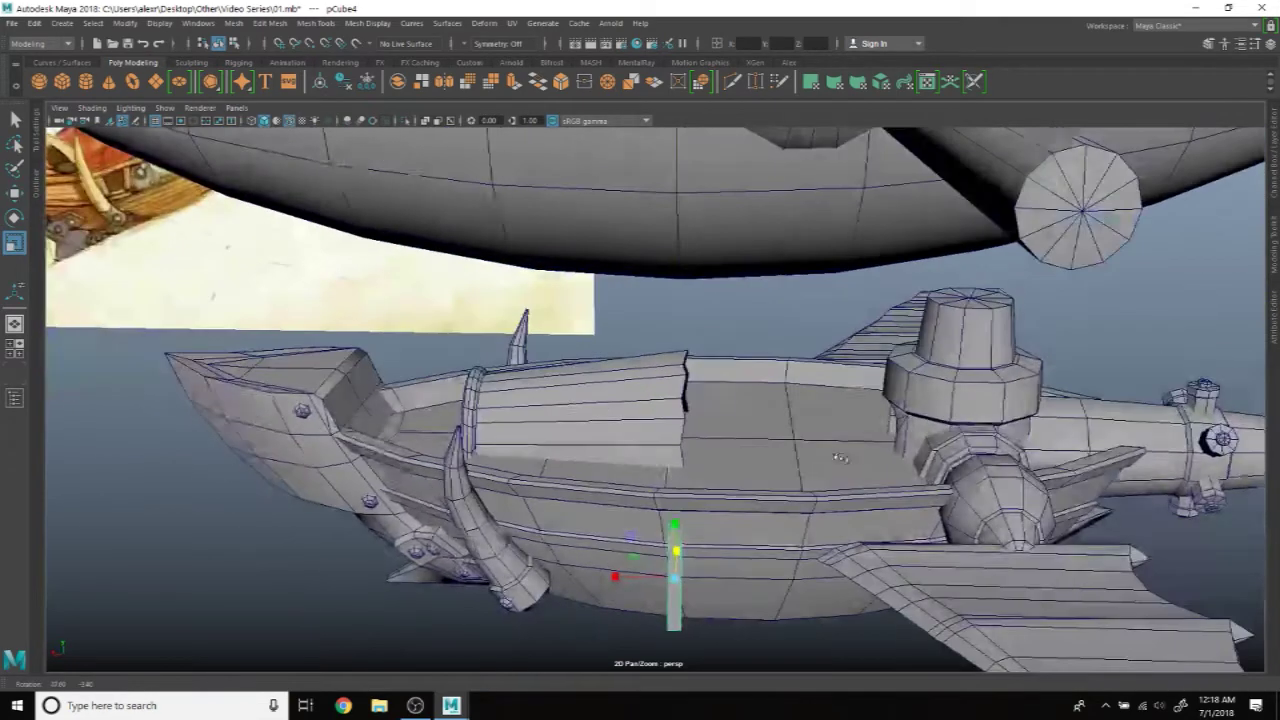
{"action": "key", "text": "e"}
{"action": "key", "text": "w"}
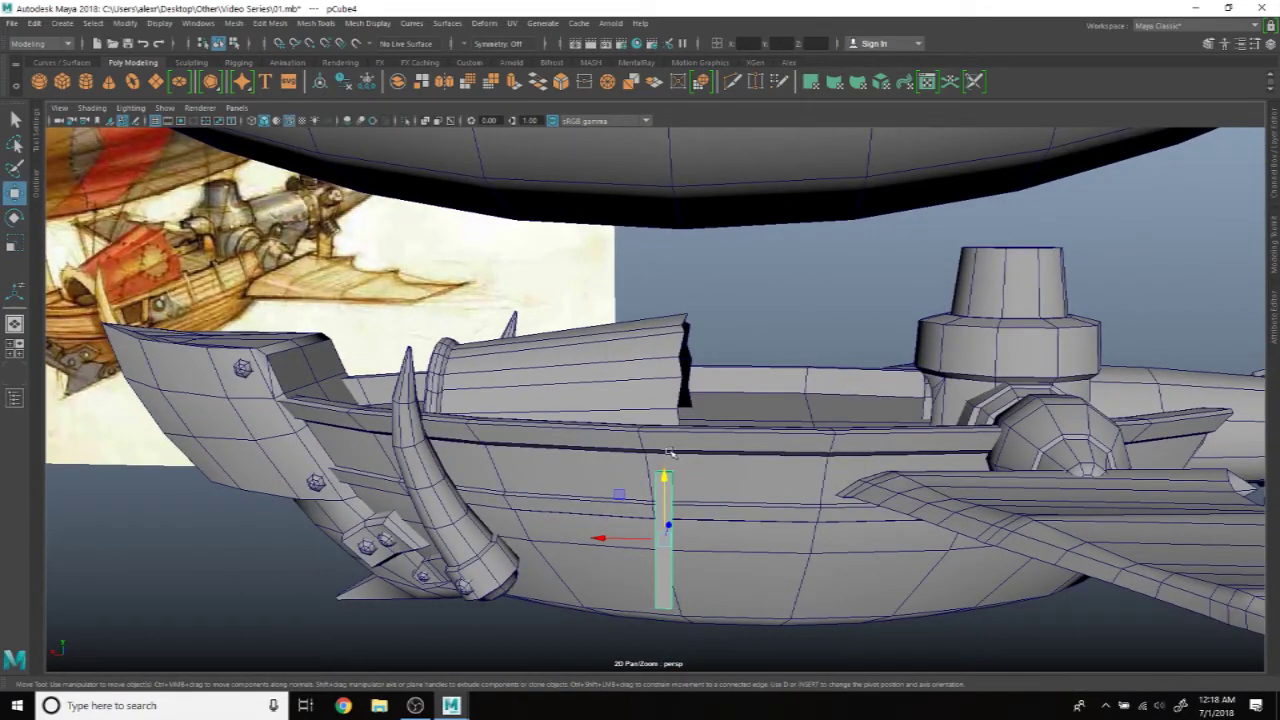
{"action": "left_click_drag", "start_coordinate": [664, 474], "coordinate": [663, 453]}
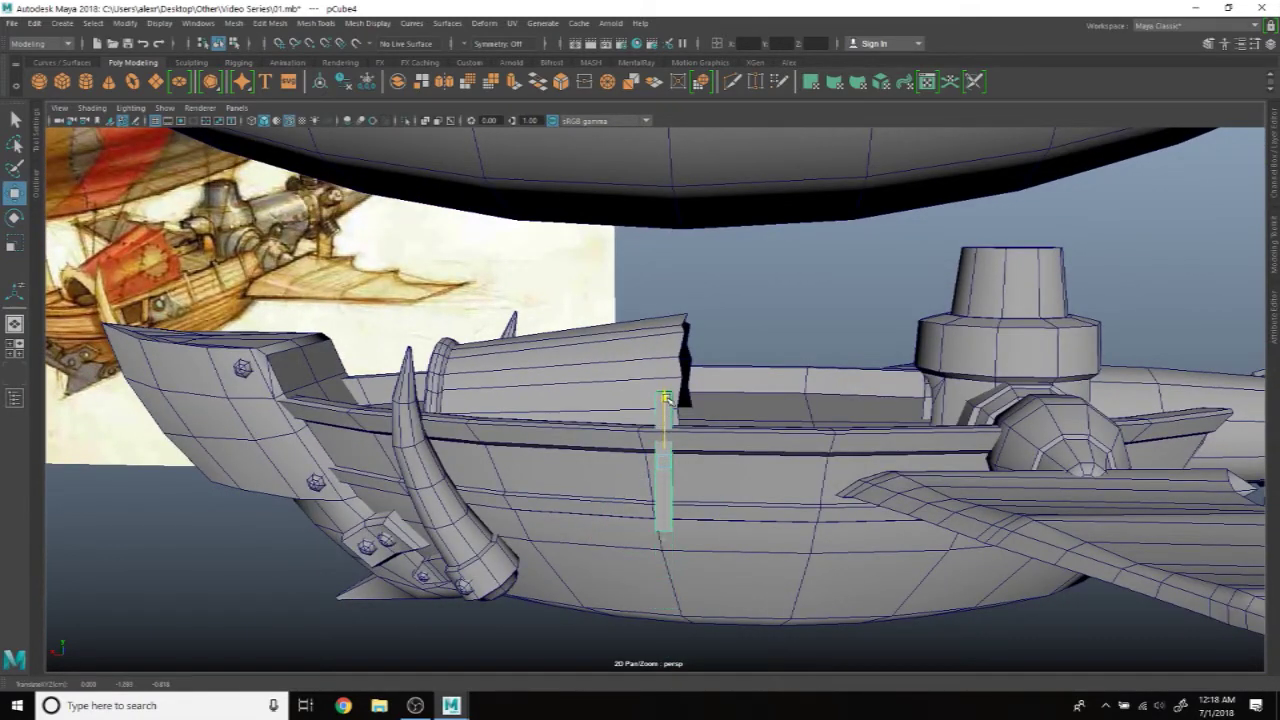
Step: Check the pillar's placement from several angles and select the hull
{"action": "left_click_drag", "start_coordinate": [673, 398], "coordinate": [769, 423], "text": "alt"}
{"action": "mouse_move", "coordinate": [787, 357]}
{"action": "left_mouse_down", "text": "alt"}
{"action": "mouse_move", "coordinate": [722, 362]}
{"action": "mouse_move", "coordinate": [733, 375]}
{"action": "left_mouse_up", "text": "alt"}
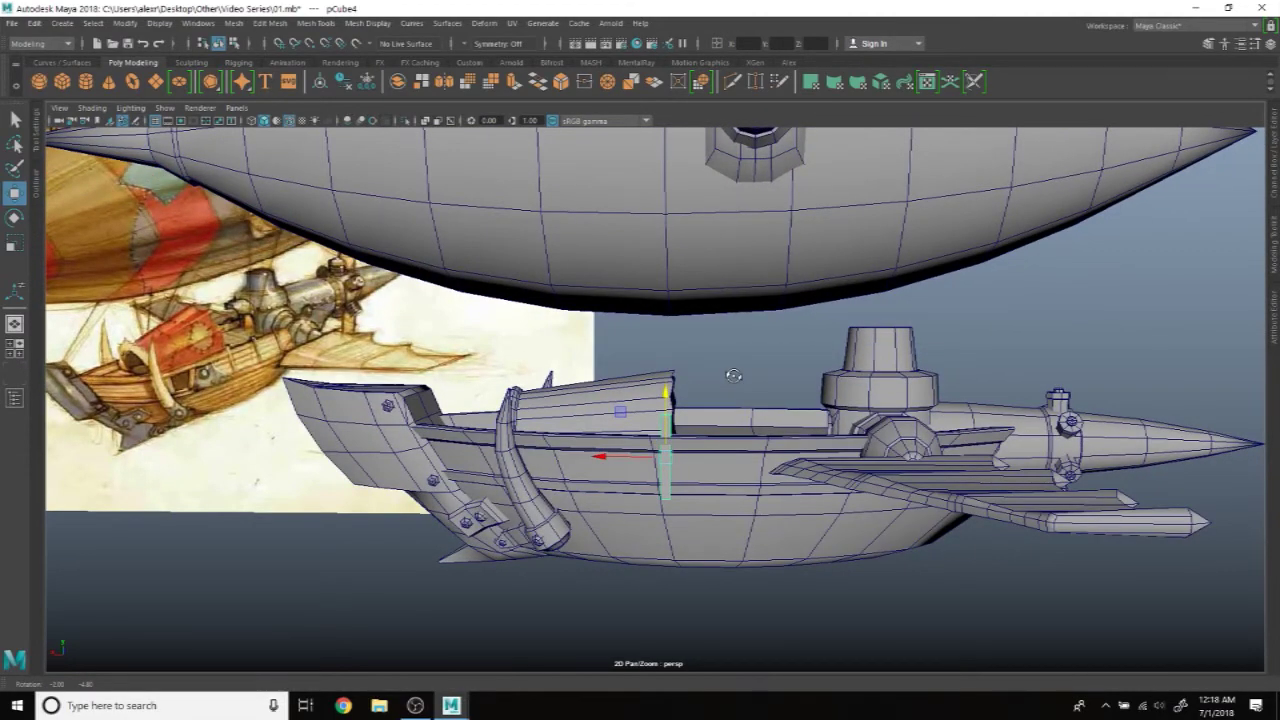
{"action": "mouse_move", "coordinate": [733, 375]}
{"action": "left_mouse_down", "text": "alt"}
{"action": "mouse_move", "coordinate": [750, 381]}
{"action": "mouse_move", "coordinate": [724, 545]}
{"action": "mouse_move", "coordinate": [694, 511]}
{"action": "left_mouse_up", "text": "alt"}
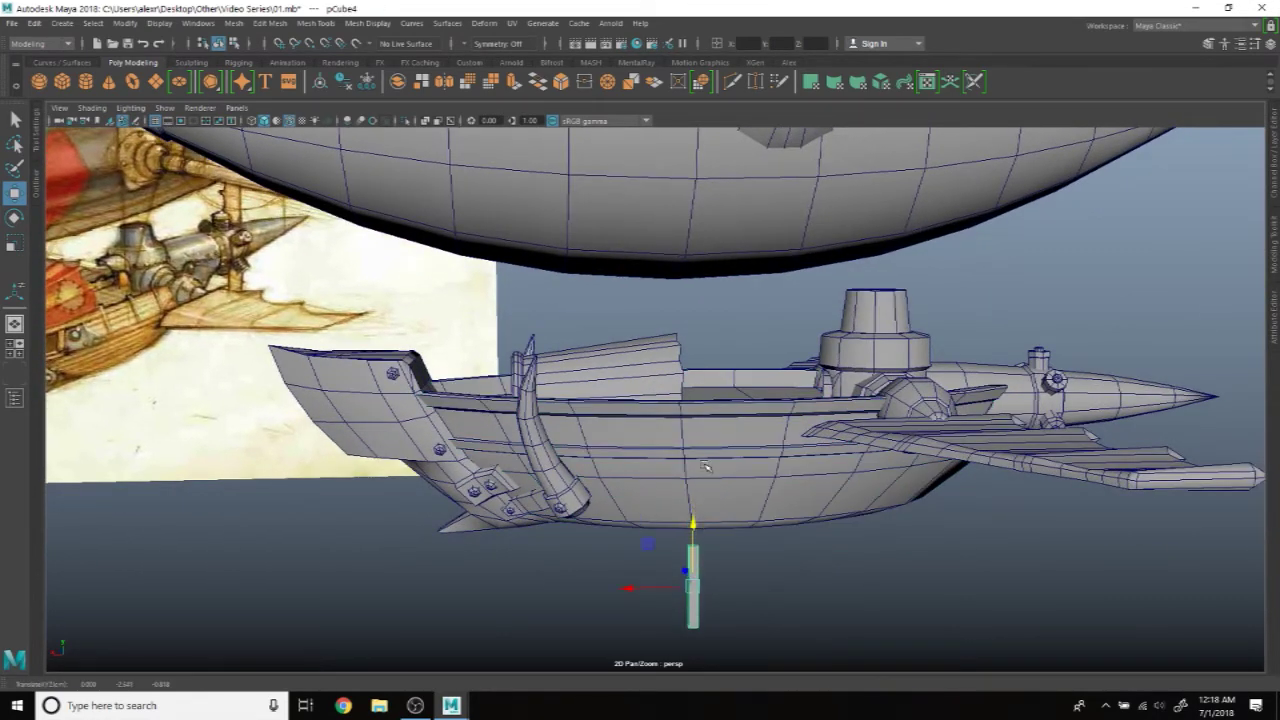
{"action": "left_click", "coordinate": [706, 467]}
{"action": "mouse_move", "coordinate": [706, 467]}
{"action": "left_mouse_down", "text": "alt"}
{"action": "mouse_move", "coordinate": [690, 455]}
{"action": "mouse_move", "coordinate": [712, 443]}
{"action": "mouse_move", "coordinate": [668, 428]}
{"action": "mouse_move", "coordinate": [688, 428]}
{"action": "left_mouse_up", "text": "alt"}
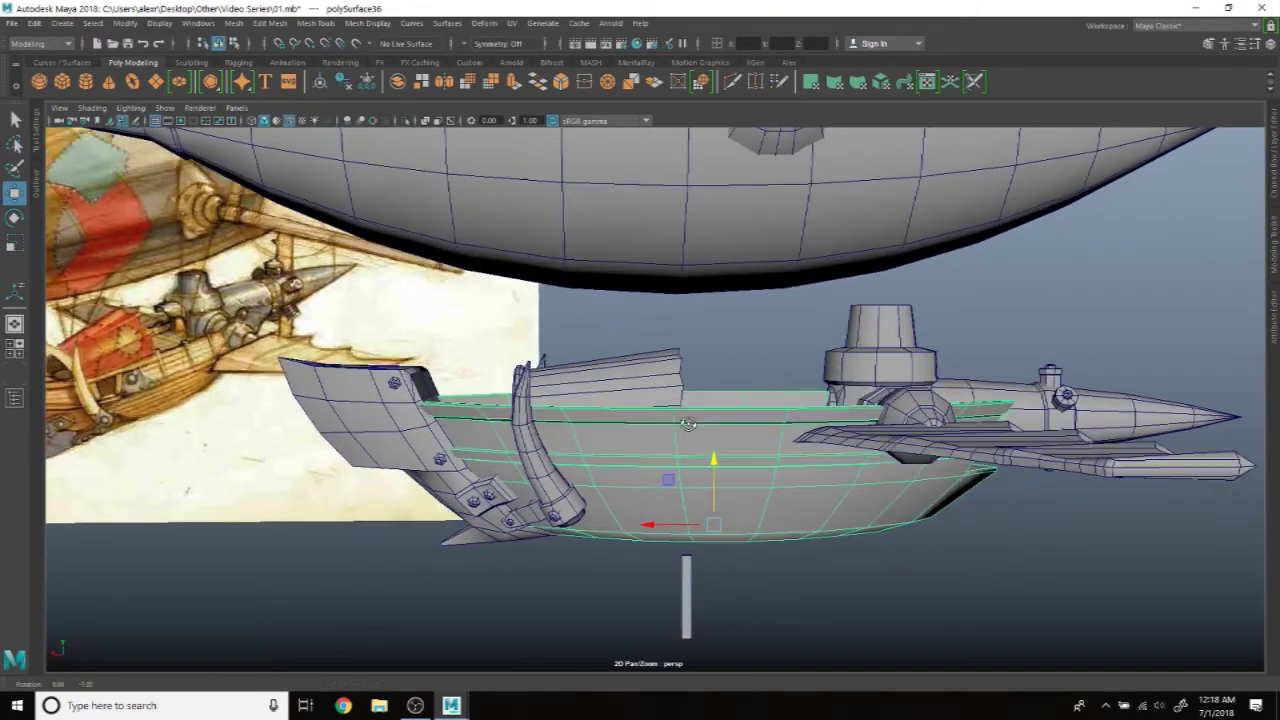
Step: Isolate the hull and pull its top-row rim vertices inward with Soft Select at a smaller falloff radius
{"action": "left_click", "coordinate": [406, 121]}
{"action": "left_click_drag", "start_coordinate": [628, 357], "coordinate": [571, 349], "text": "alt"}
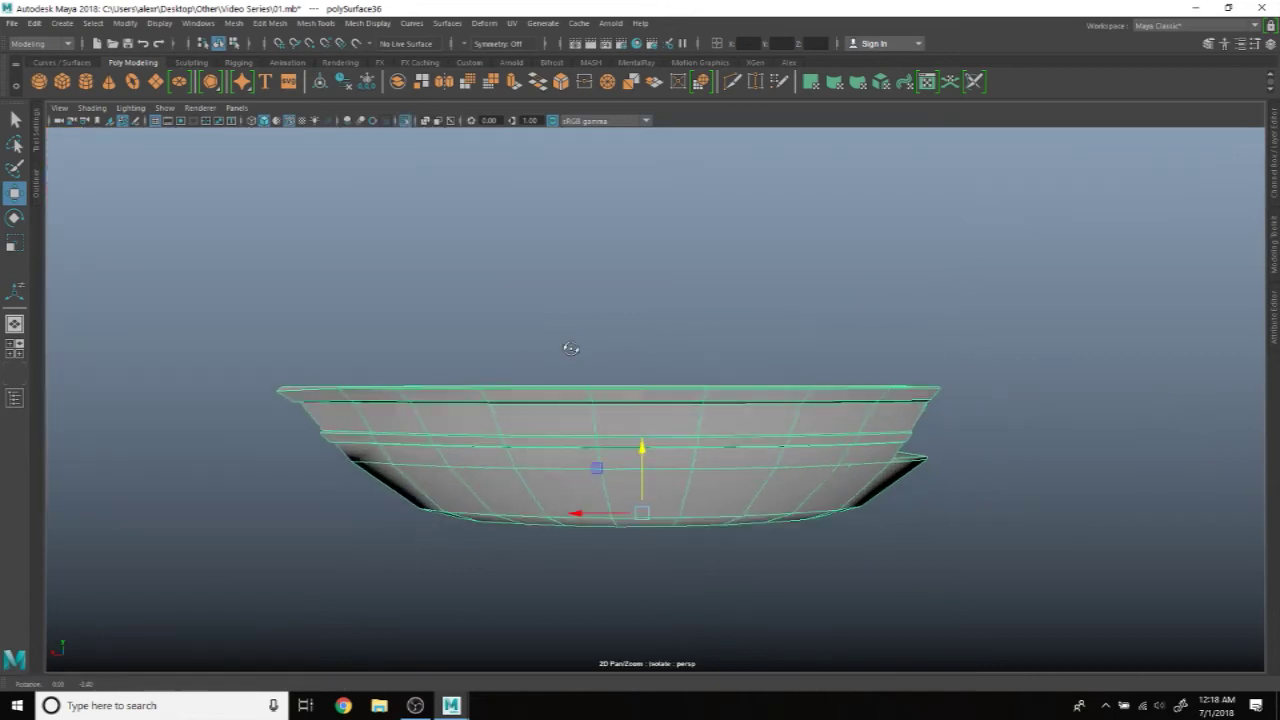
{"action": "right_click_drag", "start_coordinate": [494, 384], "coordinate": [295, 289]}
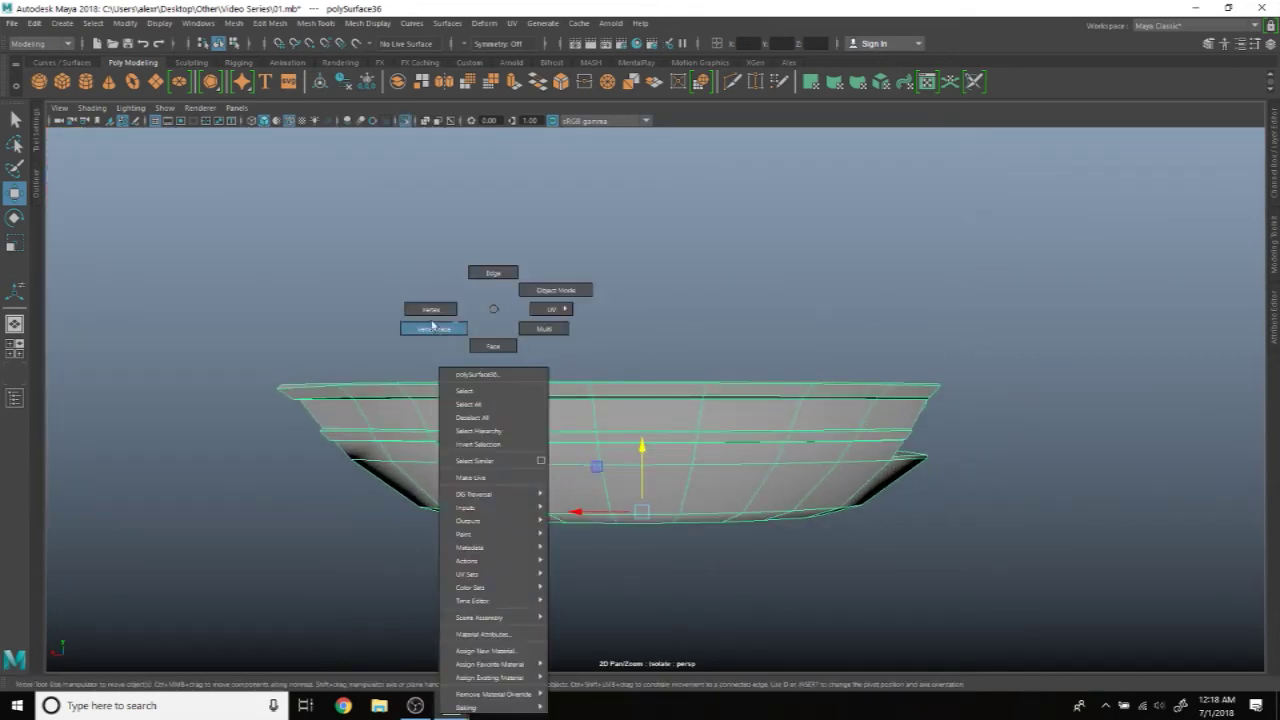
{"action": "left_click_drag", "start_coordinate": [1030, 406], "coordinate": [1030, 406]}
{"action": "key", "text": "b"}
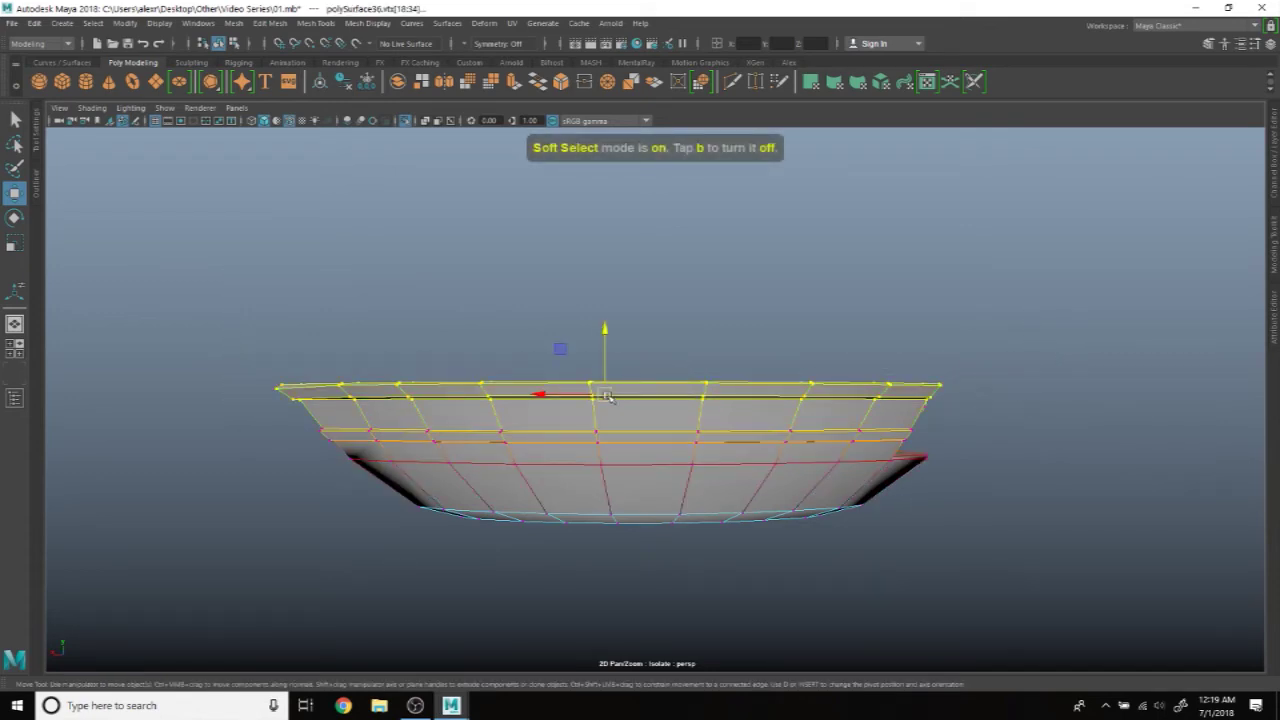
{"action": "middle_click_drag", "start_coordinate": [608, 400], "coordinate": [613, 412]}
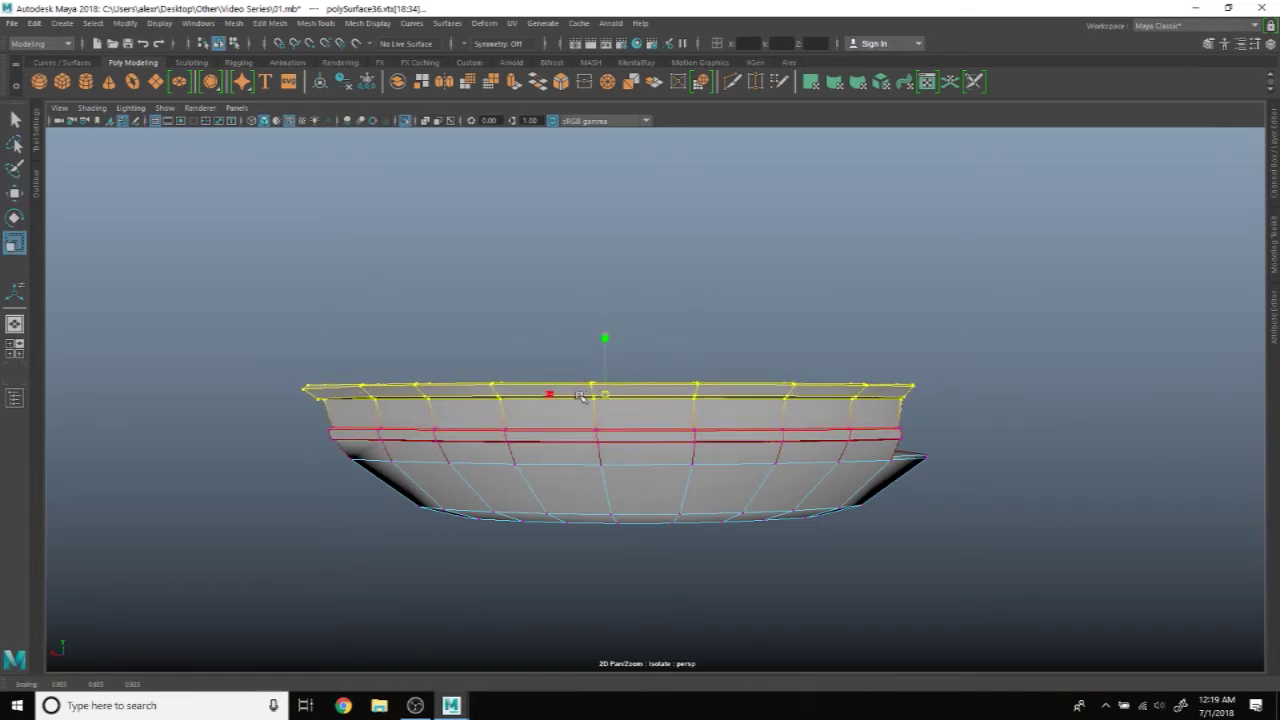
{"action": "left_click", "coordinate": [756, 334]}
{"action": "mouse_move", "coordinate": [763, 277]}
{"action": "left_mouse_down", "text": "alt"}
{"action": "mouse_move", "coordinate": [860, 284]}
{"action": "mouse_move", "coordinate": [800, 286]}
{"action": "left_mouse_up", "text": "alt"}
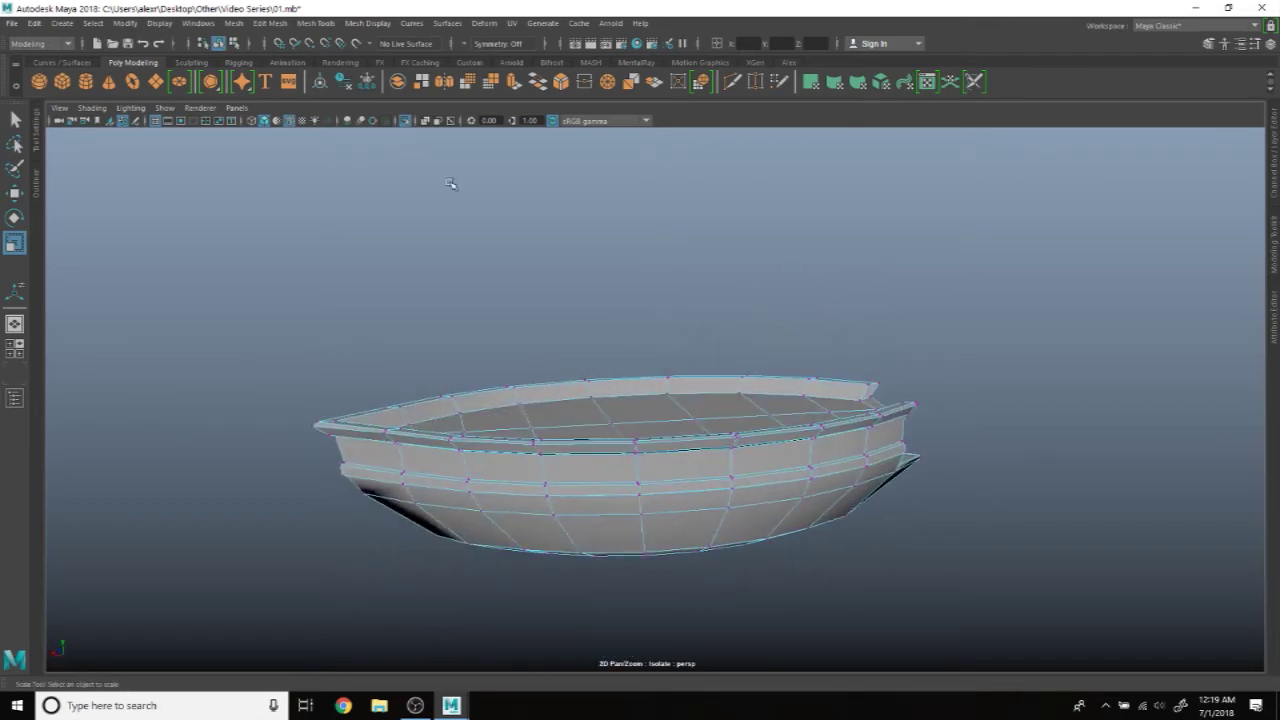
Step: Inspect the reshaped hull alongside the full airship and in isolation, then show the whole scene again
{"action": "left_click", "coordinate": [418, 126]}
{"action": "left_click_drag", "start_coordinate": [626, 294], "coordinate": [673, 305], "text": "alt"}
{"action": "right_click_drag", "start_coordinate": [1055, 272], "coordinate": [1112, 255]}
{"action": "left_click_drag", "start_coordinate": [730, 312], "coordinate": [898, 324], "text": "alt"}
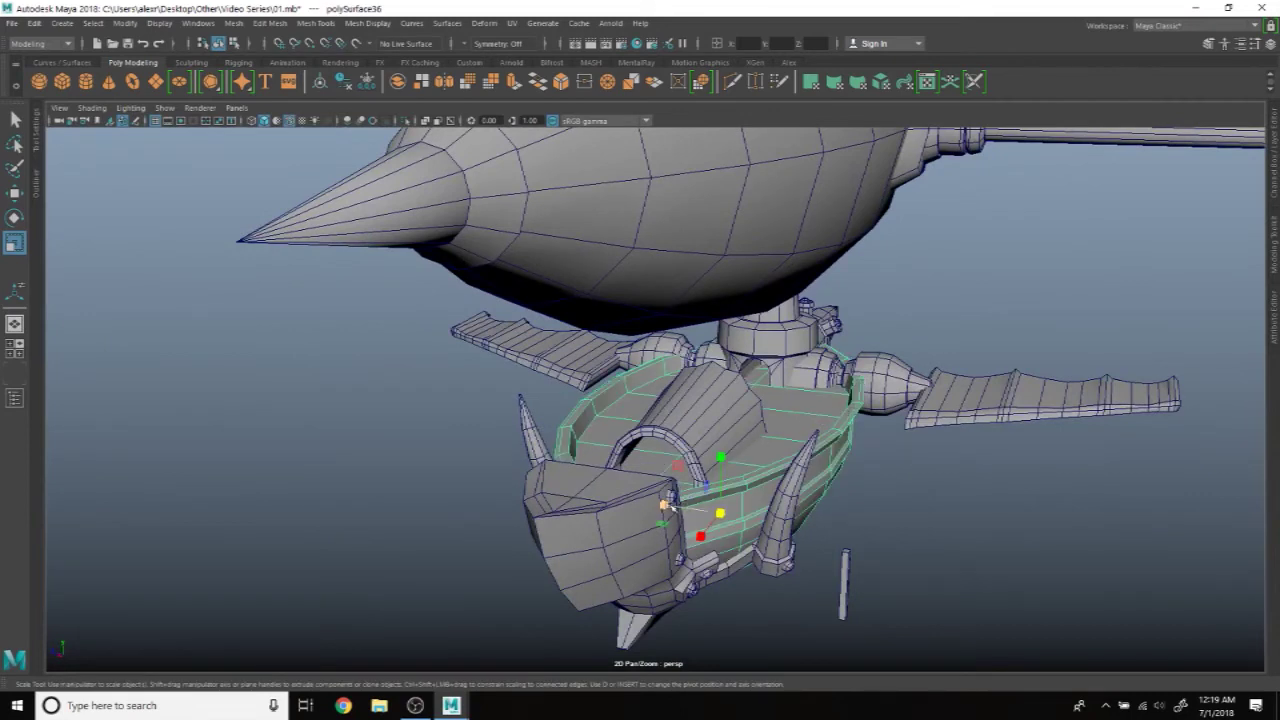
{"action": "key", "text": "ctrl+1"}
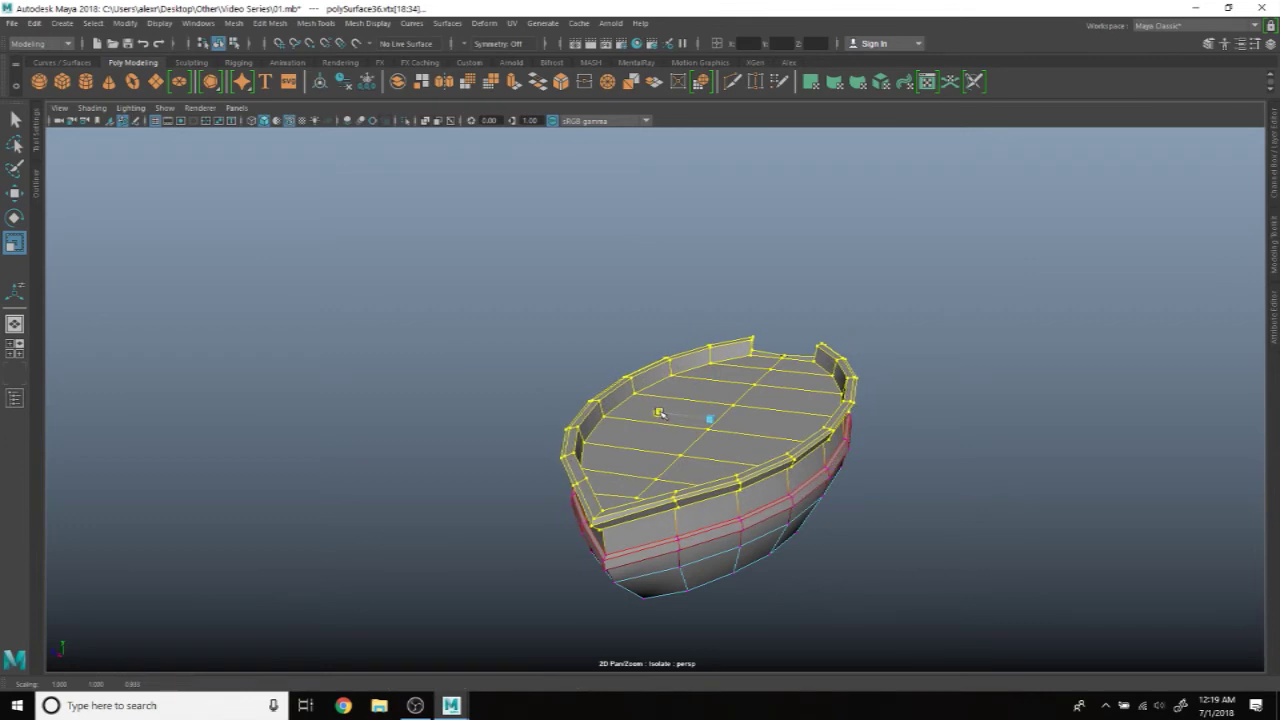
{"action": "left_click_drag", "start_coordinate": [660, 413], "coordinate": [762, 346], "text": "alt"}
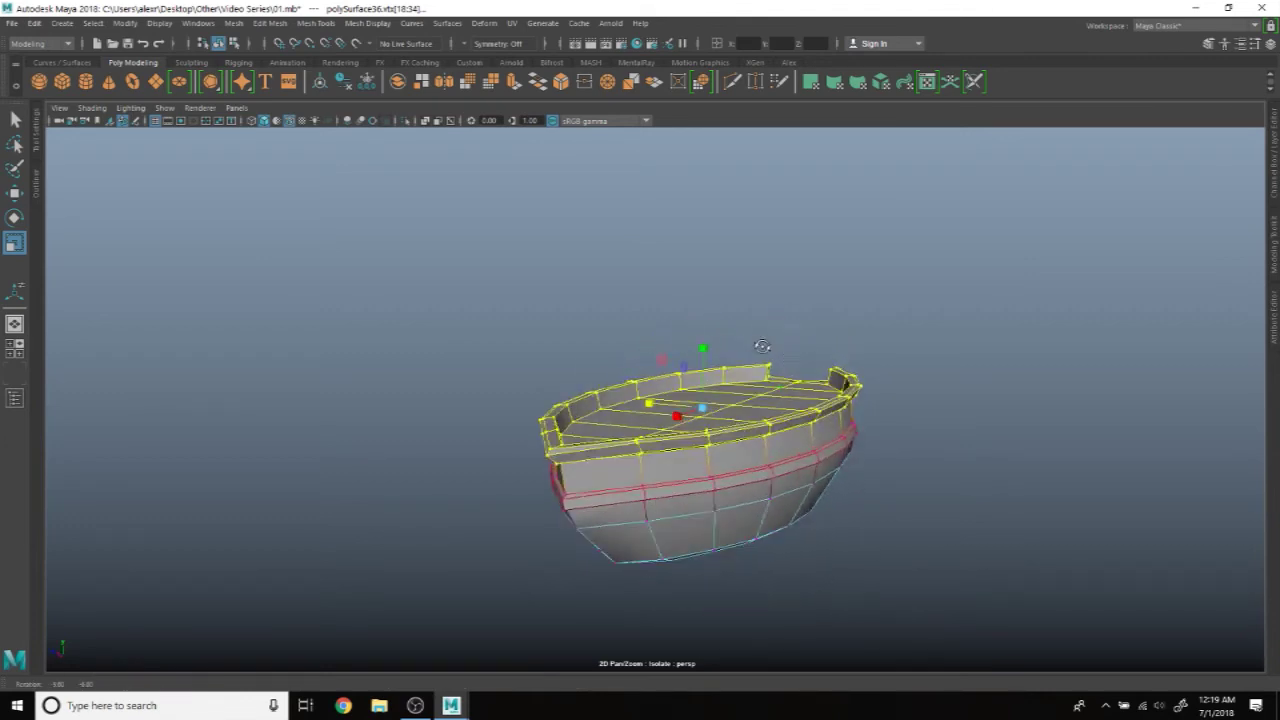
{"action": "right_click_drag", "start_coordinate": [753, 275], "coordinate": [814, 248]}
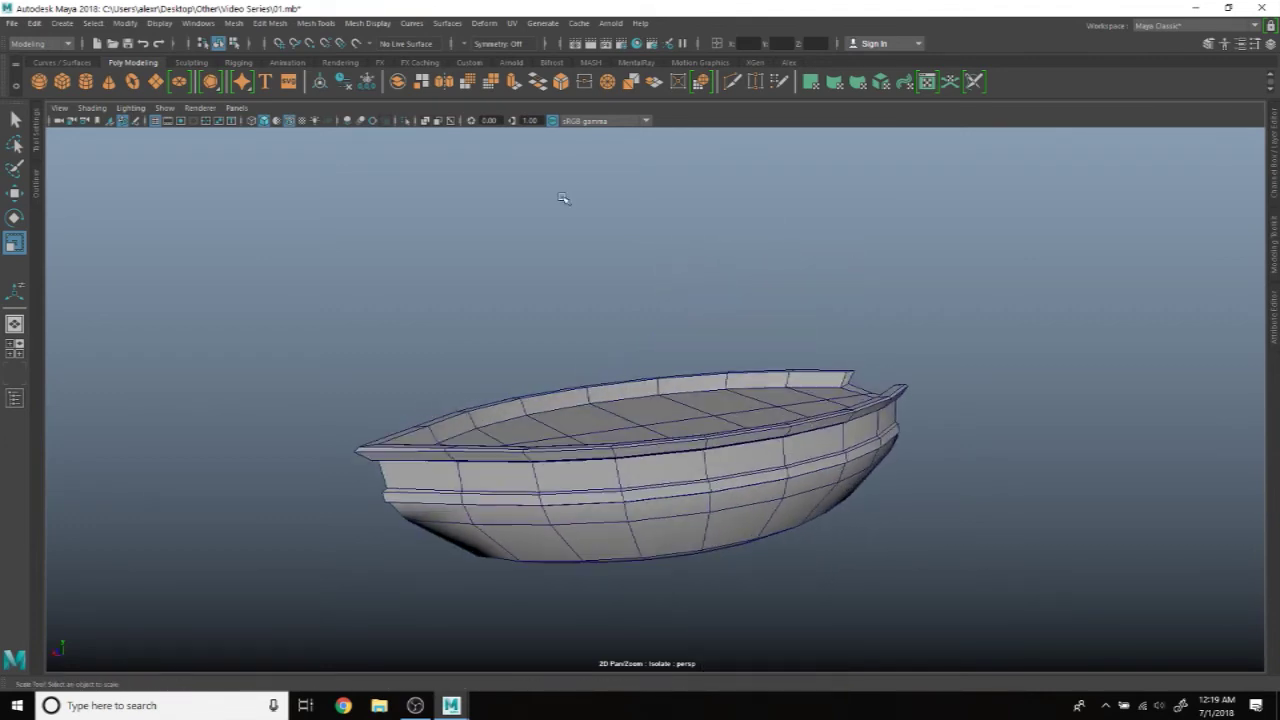
{"action": "left_click", "coordinate": [405, 121]}
{"action": "left_click", "coordinate": [405, 121]}
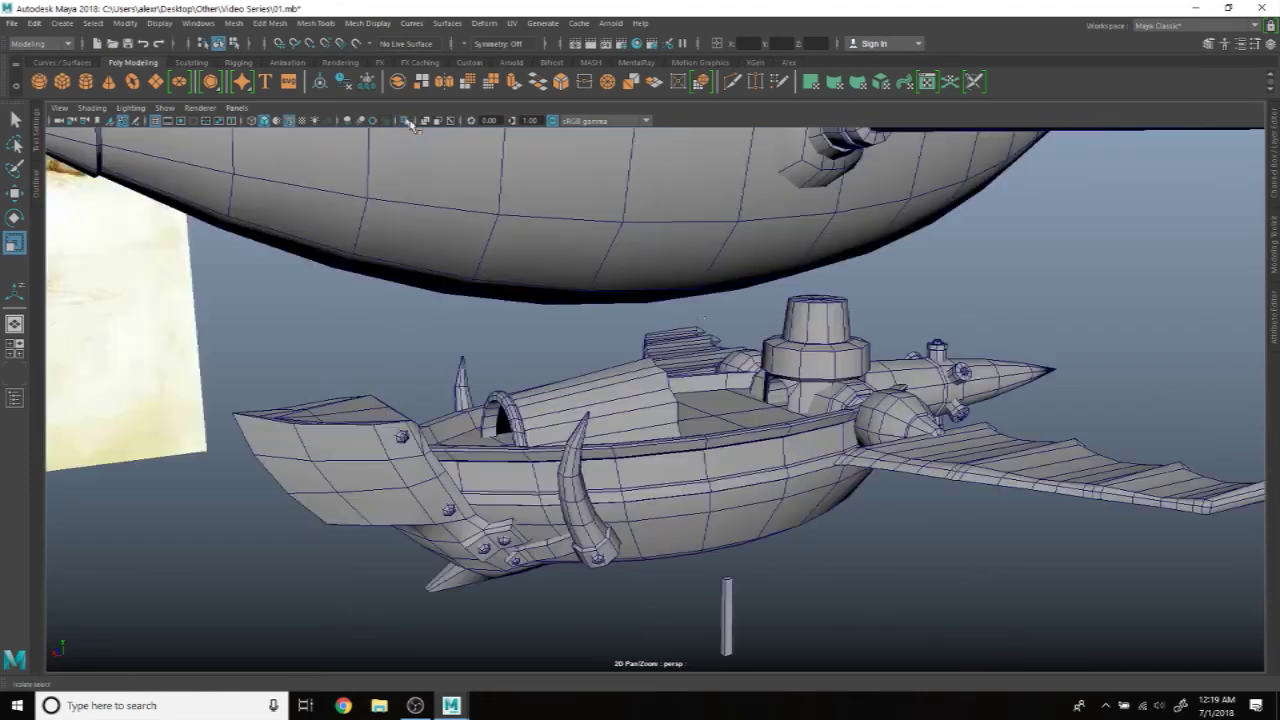
Step: Select the hull and scale its rim faces beside the turret, checking the result from several sides
{"action": "mouse_move", "coordinate": [600, 345]}
{"action": "left_mouse_down", "text": "alt"}
{"action": "mouse_move", "coordinate": [674, 306]}
{"action": "mouse_move", "coordinate": [694, 314]}
{"action": "mouse_move", "coordinate": [637, 340]}
{"action": "mouse_move", "coordinate": [585, 322]}
{"action": "mouse_move", "coordinate": [546, 327]}
{"action": "mouse_move", "coordinate": [614, 410]}
{"action": "mouse_move", "coordinate": [572, 458]}
{"action": "mouse_move", "coordinate": [495, 300]}
{"action": "left_mouse_up", "text": "alt"}
{"action": "left_click", "coordinate": [572, 458]}
{"action": "right_click_drag", "start_coordinate": [495, 300], "coordinate": [478, 296]}
{"action": "left_click_drag", "start_coordinate": [540, 447], "coordinate": [670, 445], "text": "alt"}
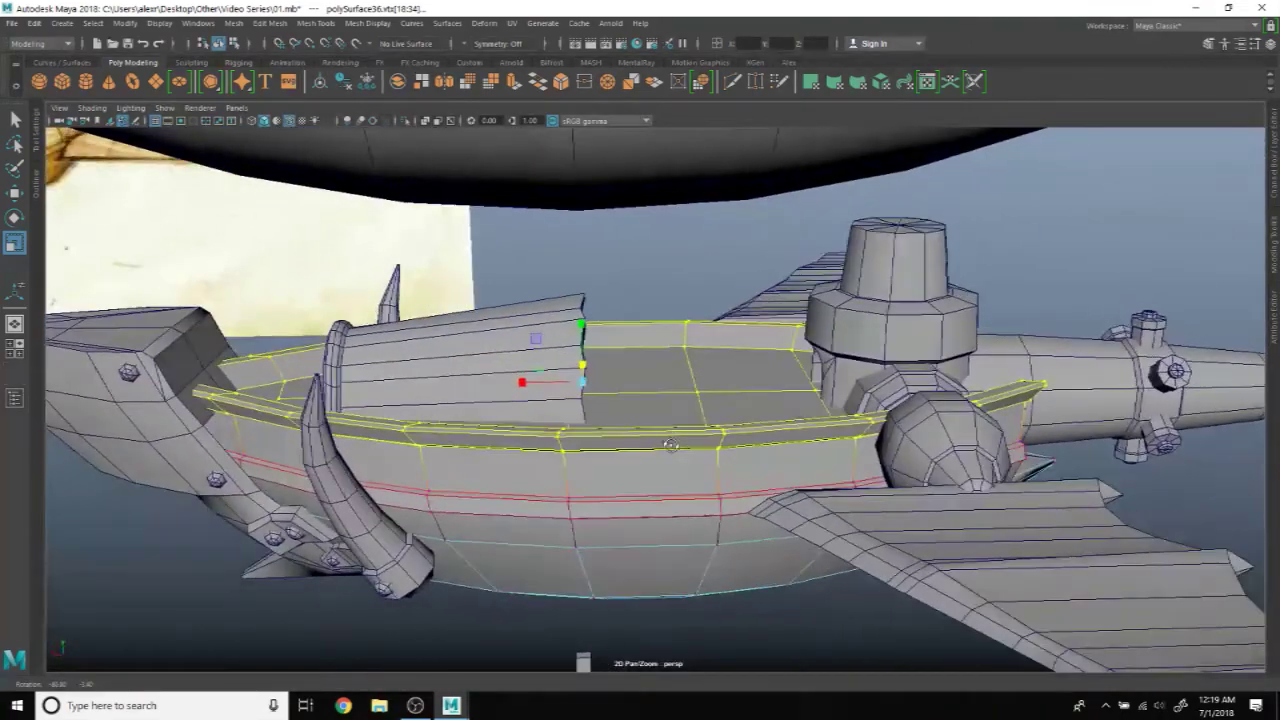
{"action": "right_click_drag", "start_coordinate": [670, 445], "coordinate": [555, 398], "text": "alt"}
{"action": "left_click_drag", "start_coordinate": [555, 398], "coordinate": [325, 305], "text": "alt"}
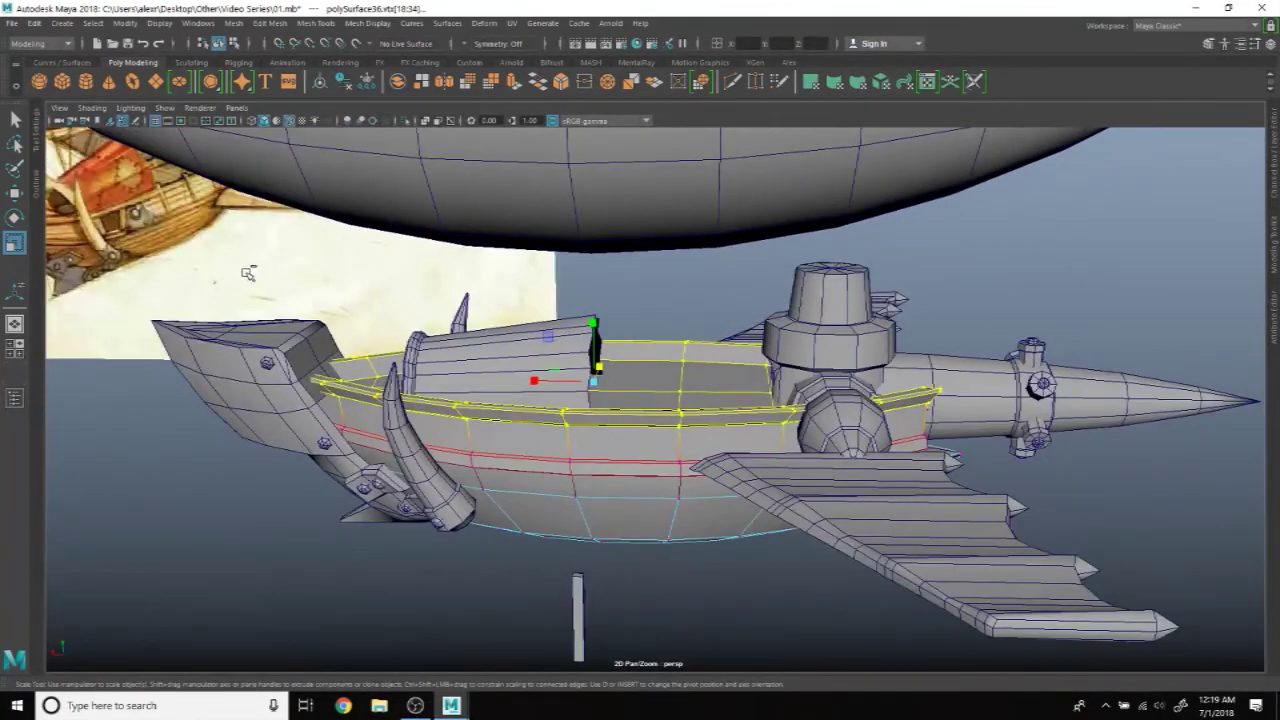
{"action": "left_click_drag", "start_coordinate": [826, 497], "coordinate": [728, 474], "text": "alt"}
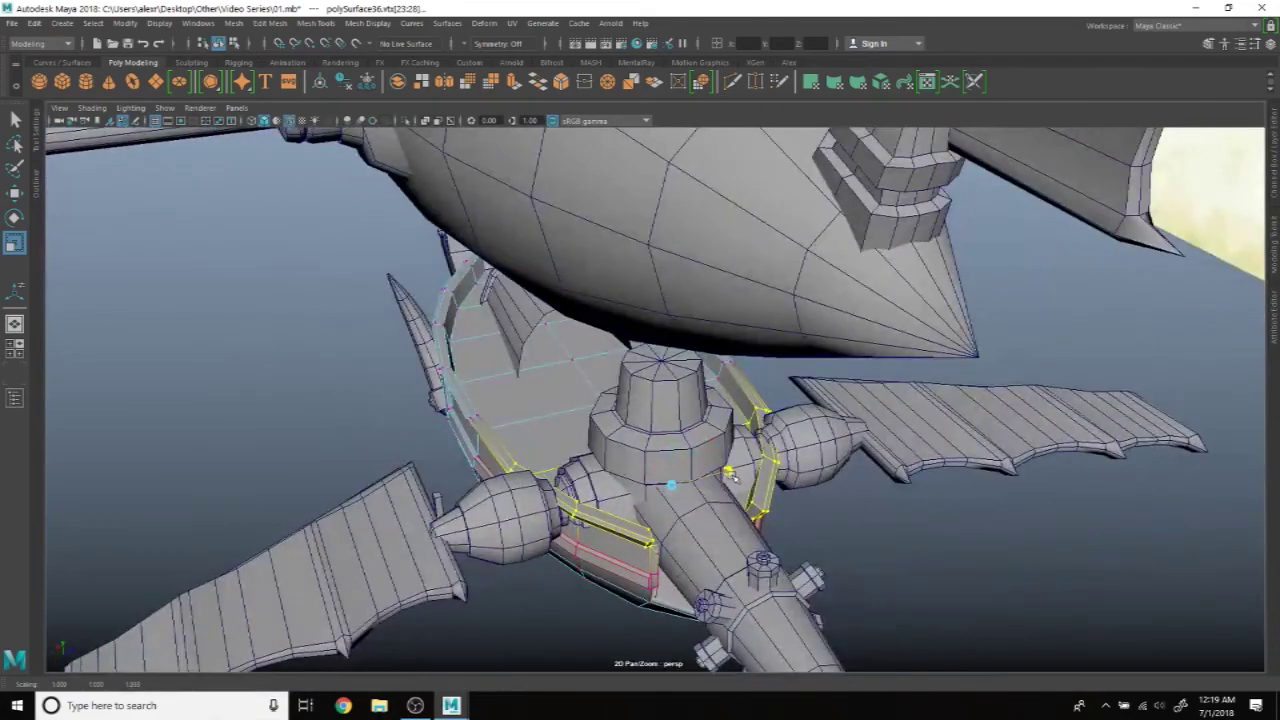
{"action": "mouse_move", "coordinate": [640, 471]}
{"action": "left_mouse_down", "text": "alt"}
{"action": "mouse_move", "coordinate": [847, 462]}
{"action": "mouse_move", "coordinate": [762, 452]}
{"action": "mouse_move", "coordinate": [723, 477]}
{"action": "left_mouse_up", "text": "alt"}
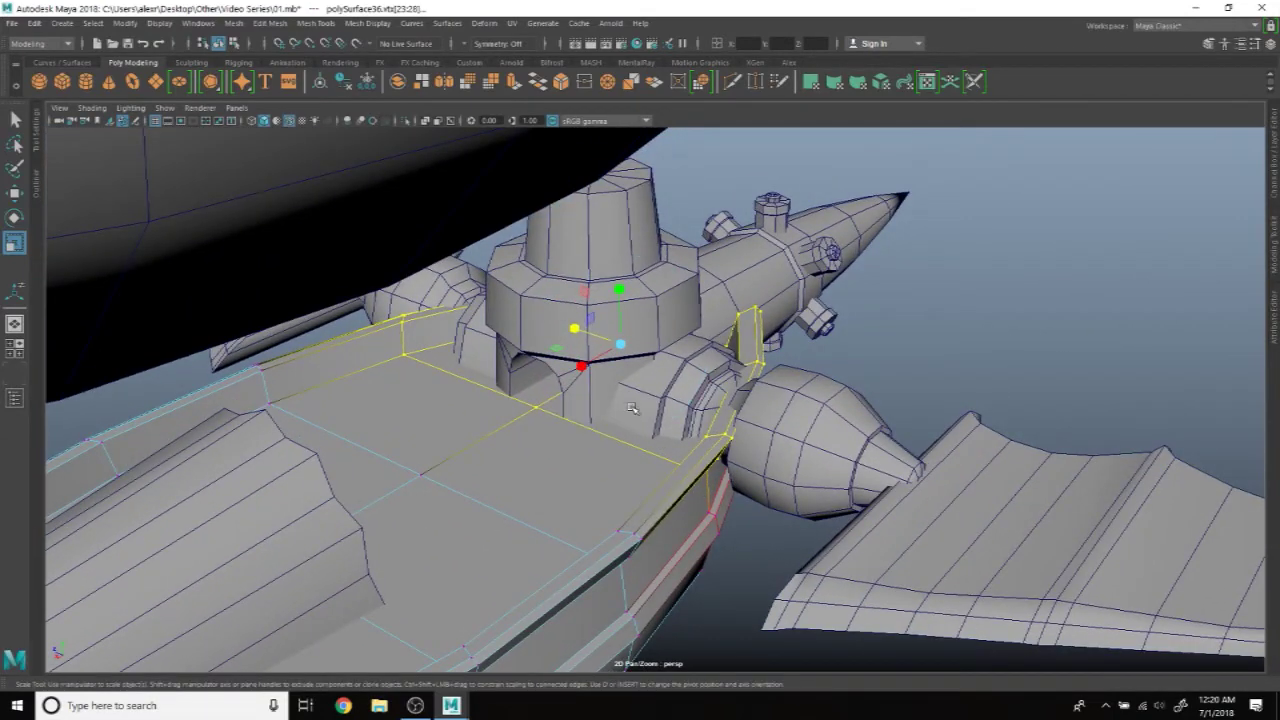
{"action": "left_click_drag", "start_coordinate": [577, 331], "coordinate": [570, 330]}
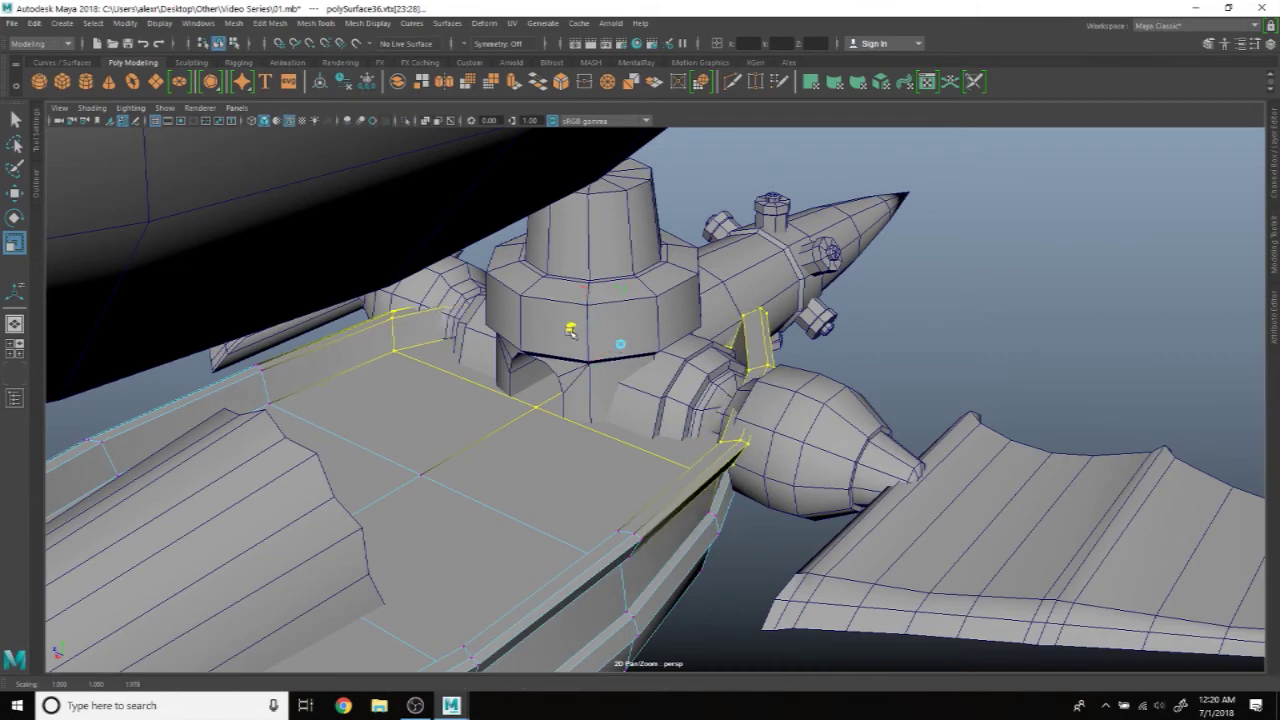
{"action": "mouse_move", "coordinate": [748, 371]}
{"action": "left_mouse_down", "text": "alt"}
{"action": "mouse_move", "coordinate": [860, 415]}
{"action": "mouse_move", "coordinate": [731, 413]}
{"action": "mouse_move", "coordinate": [765, 444]}
{"action": "left_mouse_up", "text": "alt"}
{"action": "right_click_drag", "start_coordinate": [710, 310], "coordinate": [706, 380]}
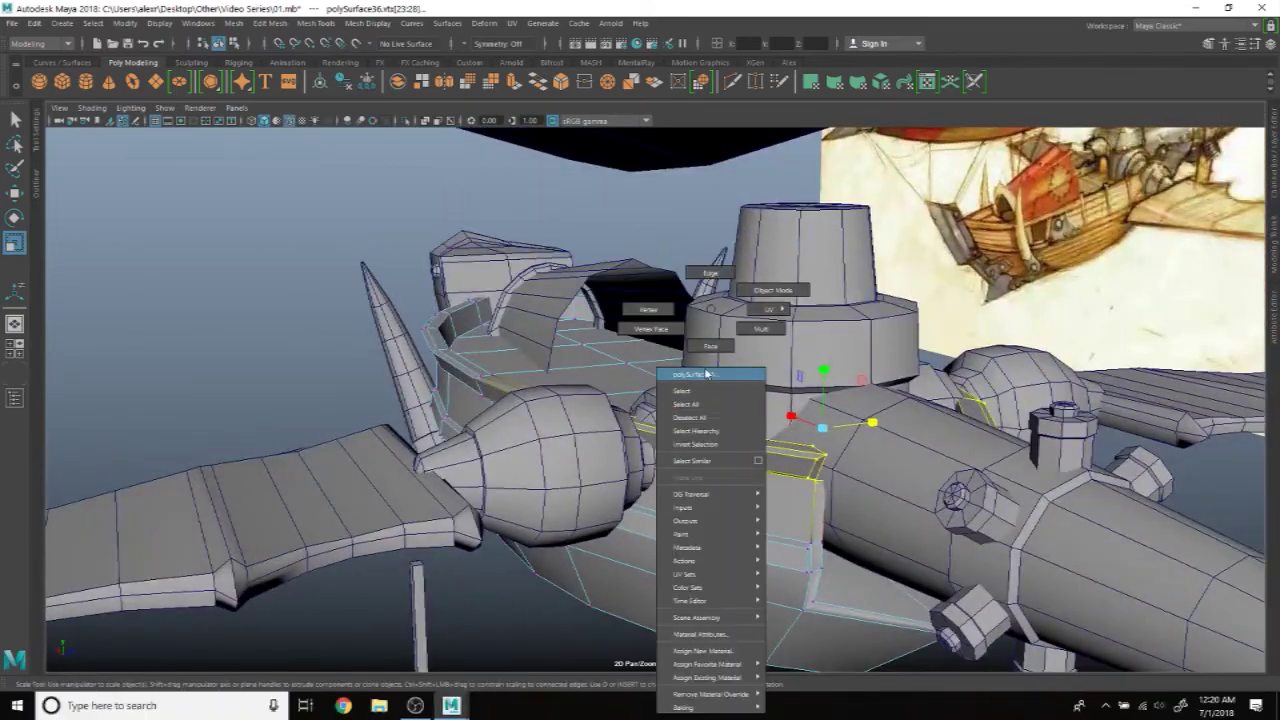
Step: Try edge mode on the hull, clear the edge selection and reselect the hull
{"action": "right_click_drag", "start_coordinate": [713, 290], "coordinate": [711, 280]}
{"action": "left_click_drag", "start_coordinate": [711, 280], "coordinate": [965, 360], "text": "alt"}
{"action": "right_click_drag", "start_coordinate": [1006, 286], "coordinate": [1090, 282]}
{"action": "mouse_move", "coordinate": [1006, 323]}
{"action": "left_mouse_down", "text": "alt"}
{"action": "mouse_move", "coordinate": [828, 370]}
{"action": "mouse_move", "coordinate": [688, 496]}
{"action": "mouse_move", "coordinate": [688, 400]}
{"action": "mouse_move", "coordinate": [677, 463]}
{"action": "left_mouse_up", "text": "alt"}
{"action": "left_click", "coordinate": [677, 463]}
{"action": "scroll", "coordinate": [677, 463], "scroll_direction": "up", "scroll_amount": 3}
Step: Switch the hull to Face mode and select a side-panel face, inspecting it from several angles
{"action": "right_click_drag", "start_coordinate": [688, 310], "coordinate": [690, 482]}
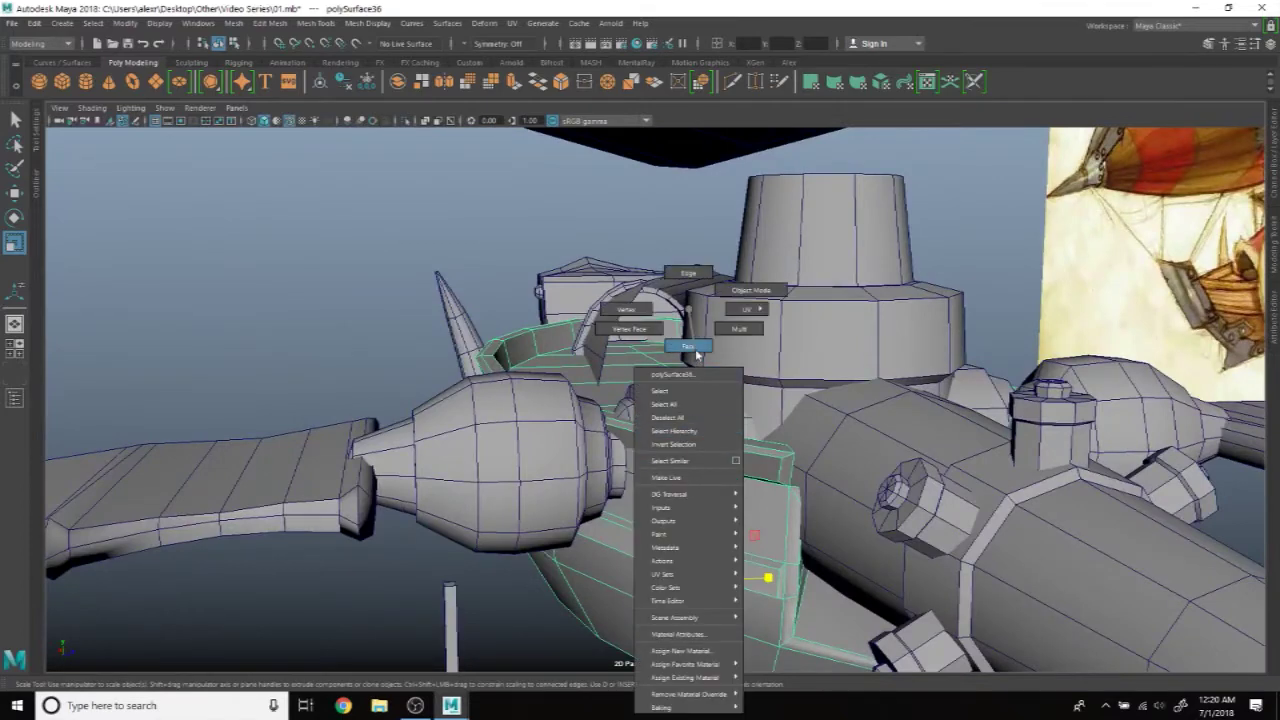
{"action": "right_click_drag", "start_coordinate": [697, 355], "coordinate": [697, 355]}
{"action": "left_click", "coordinate": [637, 500]}
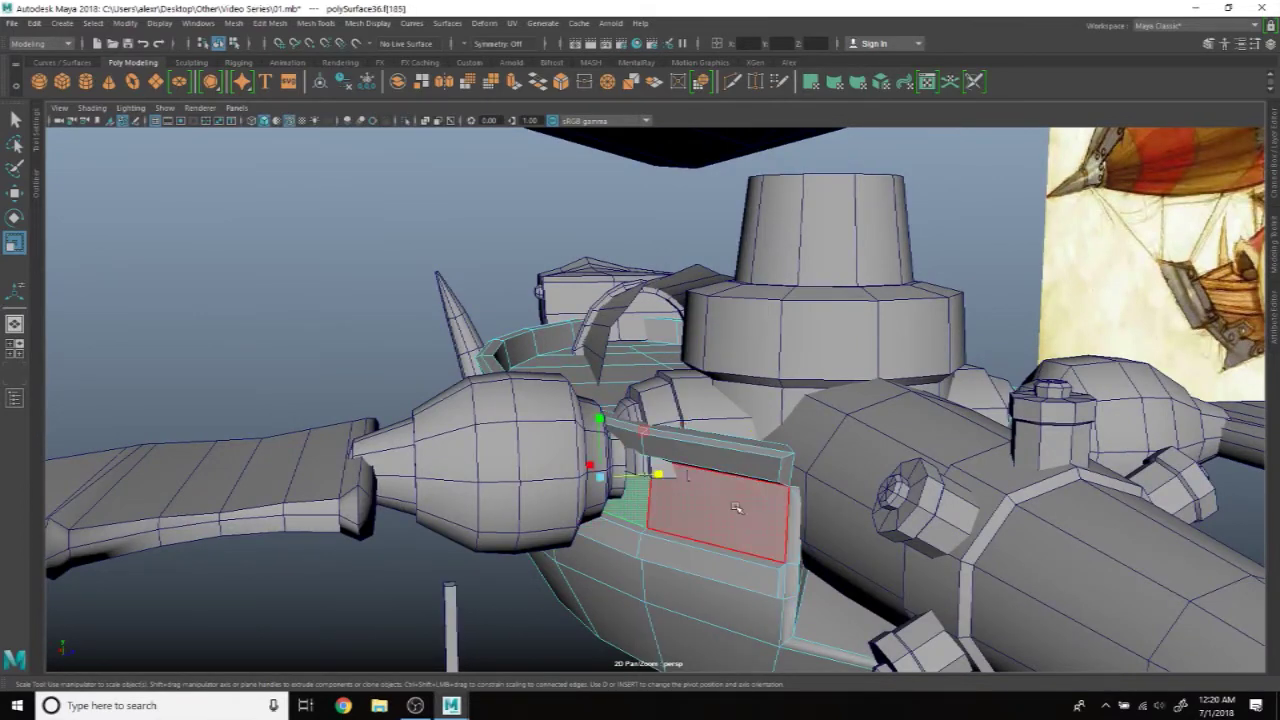
{"action": "left_click_drag", "start_coordinate": [716, 506], "coordinate": [933, 527], "text": "alt"}
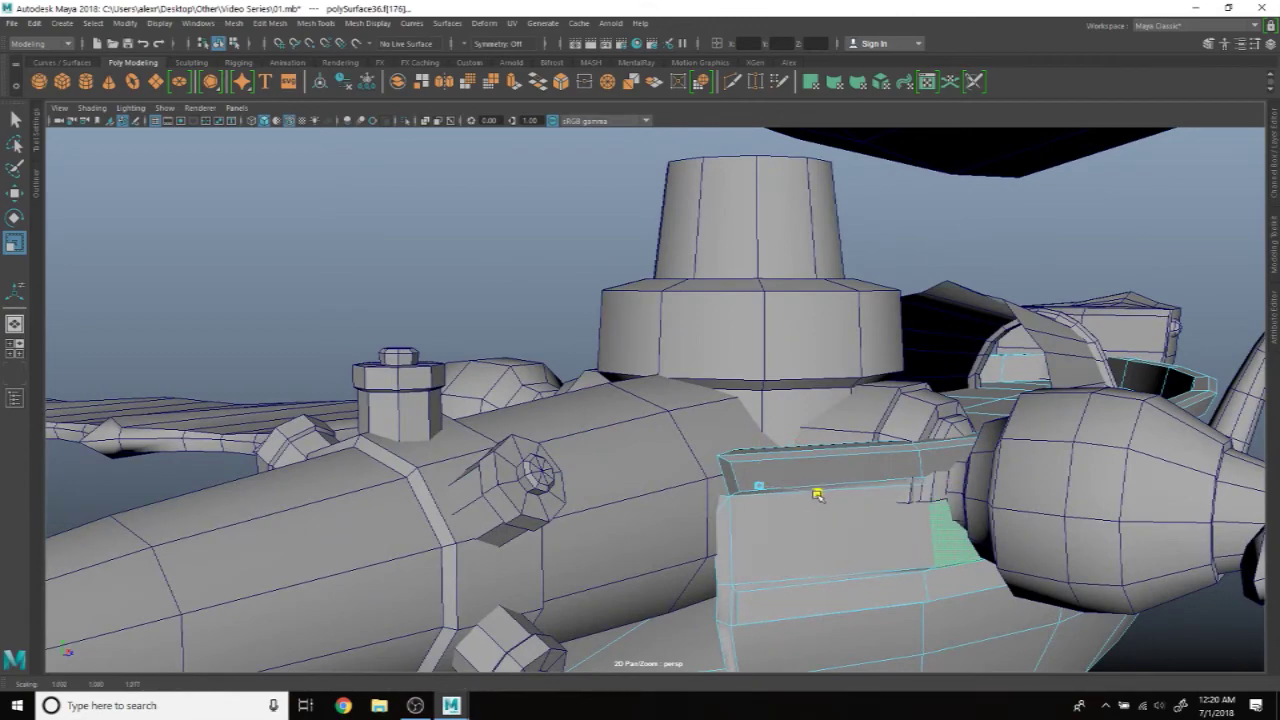
{"action": "mouse_move", "coordinate": [887, 469]}
{"action": "left_mouse_down", "text": "alt"}
{"action": "mouse_move", "coordinate": [1045, 450]}
{"action": "mouse_move", "coordinate": [830, 416]}
{"action": "left_mouse_up", "text": "alt"}
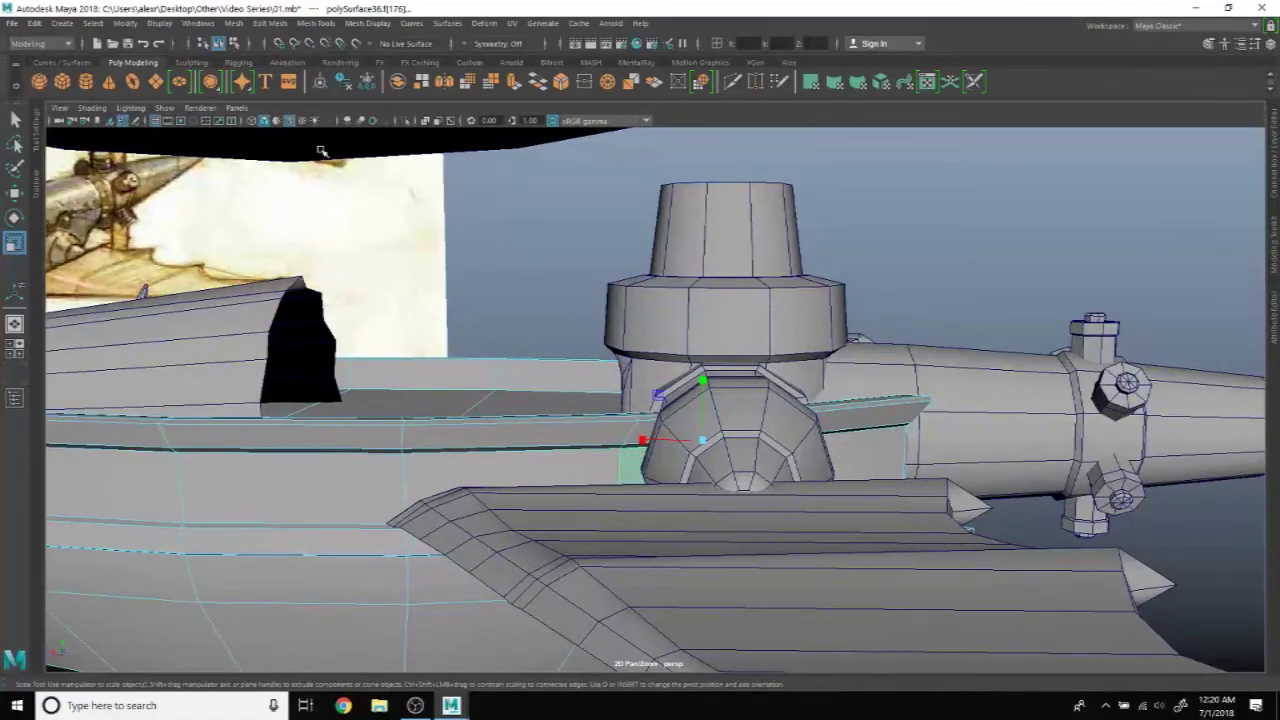
{"action": "scroll", "coordinate": [321, 150], "scroll_direction": "down", "scroll_amount": 5}
{"action": "scroll", "coordinate": [846, 430], "scroll_direction": "up", "scroll_amount": 3}
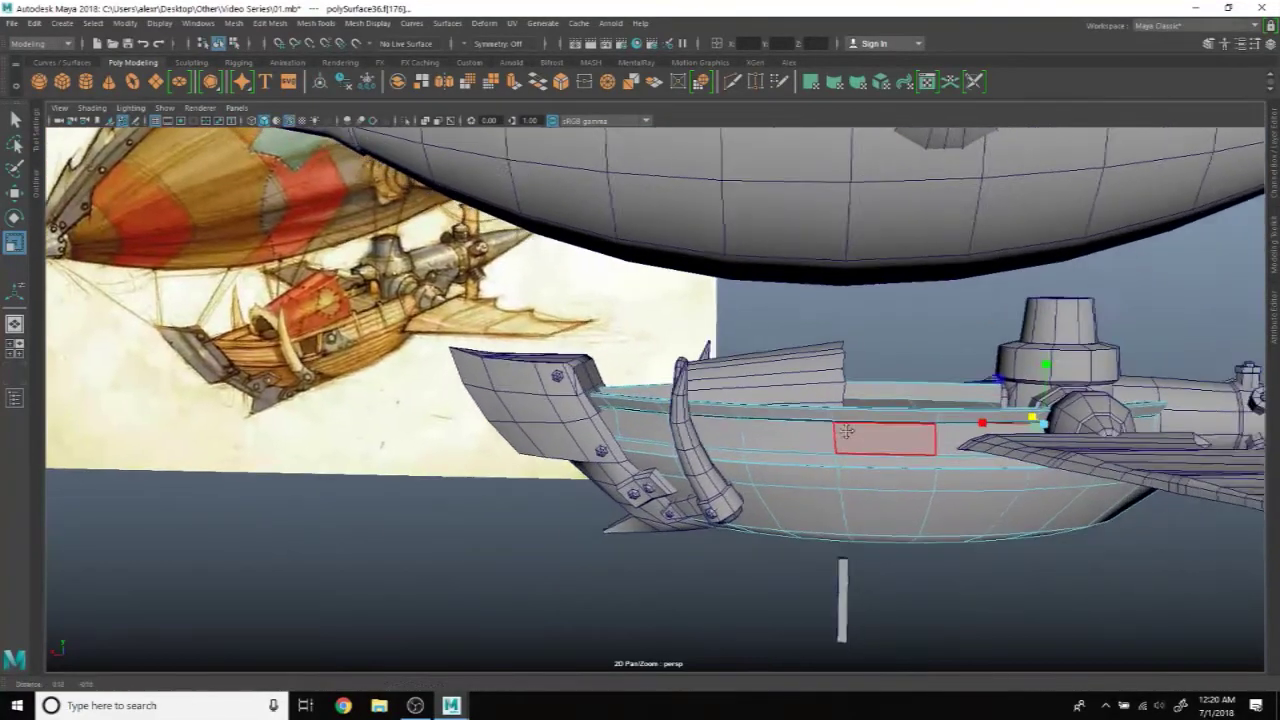
{"action": "scroll", "coordinate": [846, 430], "scroll_direction": "up", "scroll_amount": 2}
{"action": "scroll", "coordinate": [358, 328], "scroll_direction": "up", "scroll_amount": 1}
{"action": "scroll", "coordinate": [345, 331], "scroll_direction": "up", "scroll_amount": 1}
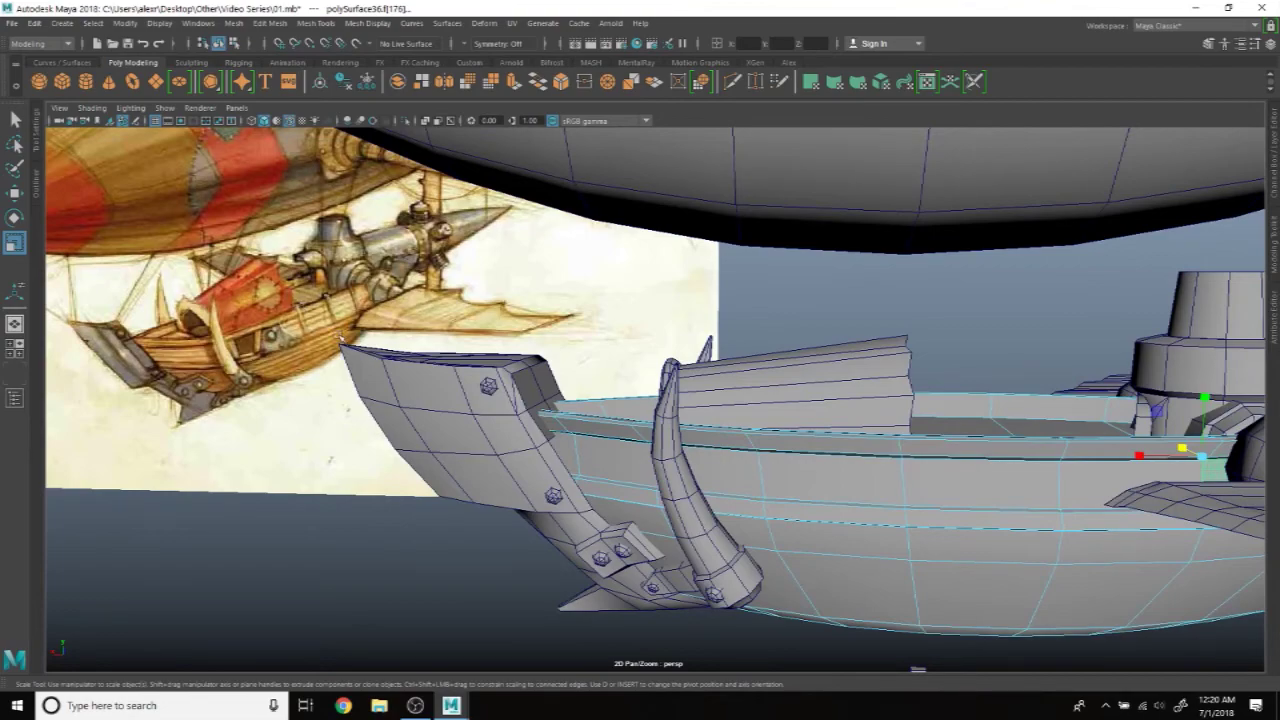
{"action": "scroll", "coordinate": [842, 450], "scroll_direction": "down", "scroll_amount": 3}
{"action": "scroll", "coordinate": [842, 450], "scroll_direction": "up", "scroll_amount": 2}
Step: Return the hull to Object Mode, reselect it from a few angles, and switch to wireframe display
{"action": "mouse_move", "coordinate": [603, 438]}
{"action": "left_mouse_down", "text": "alt"}
{"action": "mouse_move", "coordinate": [979, 408]}
{"action": "mouse_move", "coordinate": [630, 418]}
{"action": "mouse_move", "coordinate": [699, 428]}
{"action": "mouse_move", "coordinate": [636, 407]}
{"action": "mouse_move", "coordinate": [628, 440]}
{"action": "left_mouse_up", "text": "alt"}
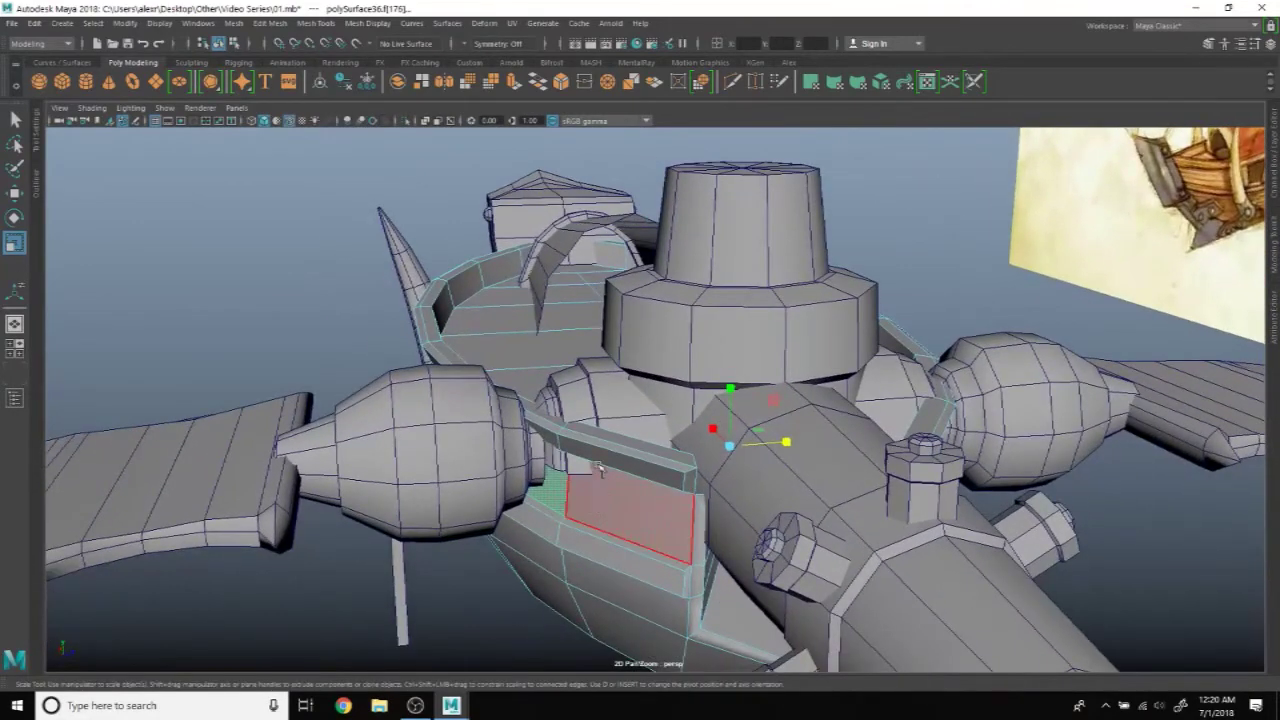
{"action": "right_click_drag", "start_coordinate": [596, 484], "coordinate": [603, 433]}
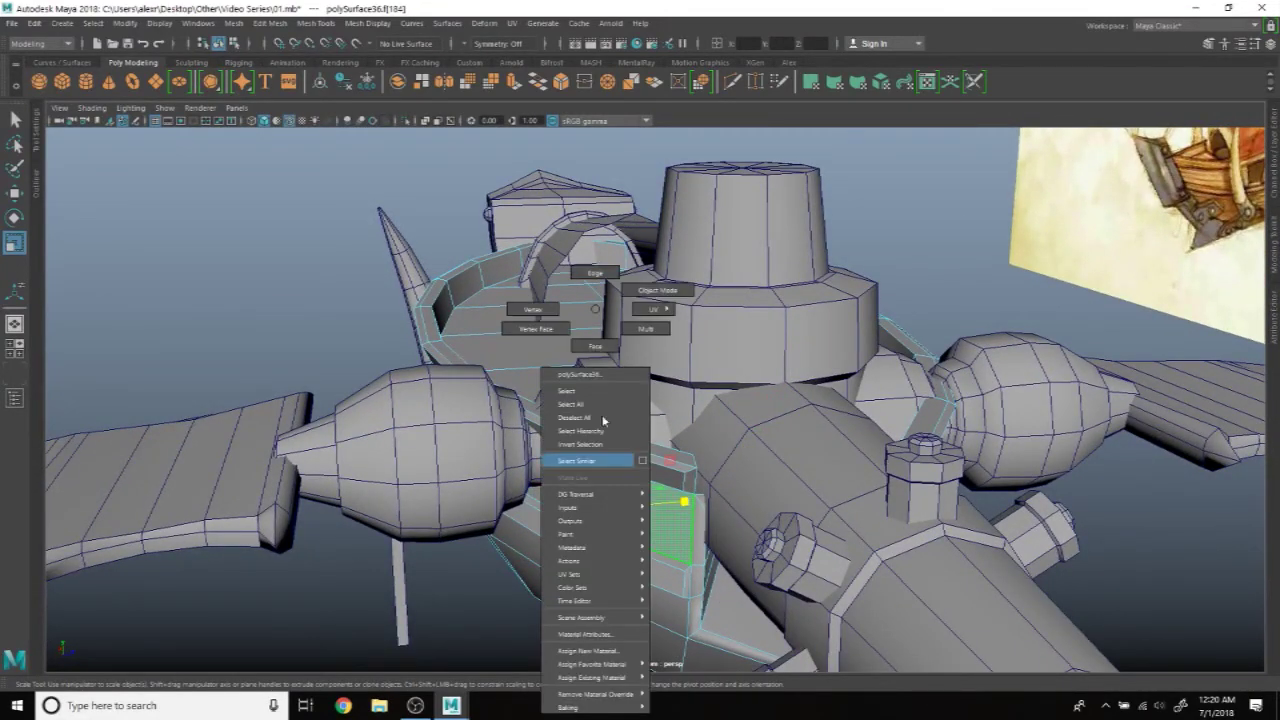
{"action": "right_click_drag", "start_coordinate": [637, 280], "coordinate": [637, 281]}
{"action": "left_click_drag", "start_coordinate": [637, 290], "coordinate": [470, 406], "text": "alt"}
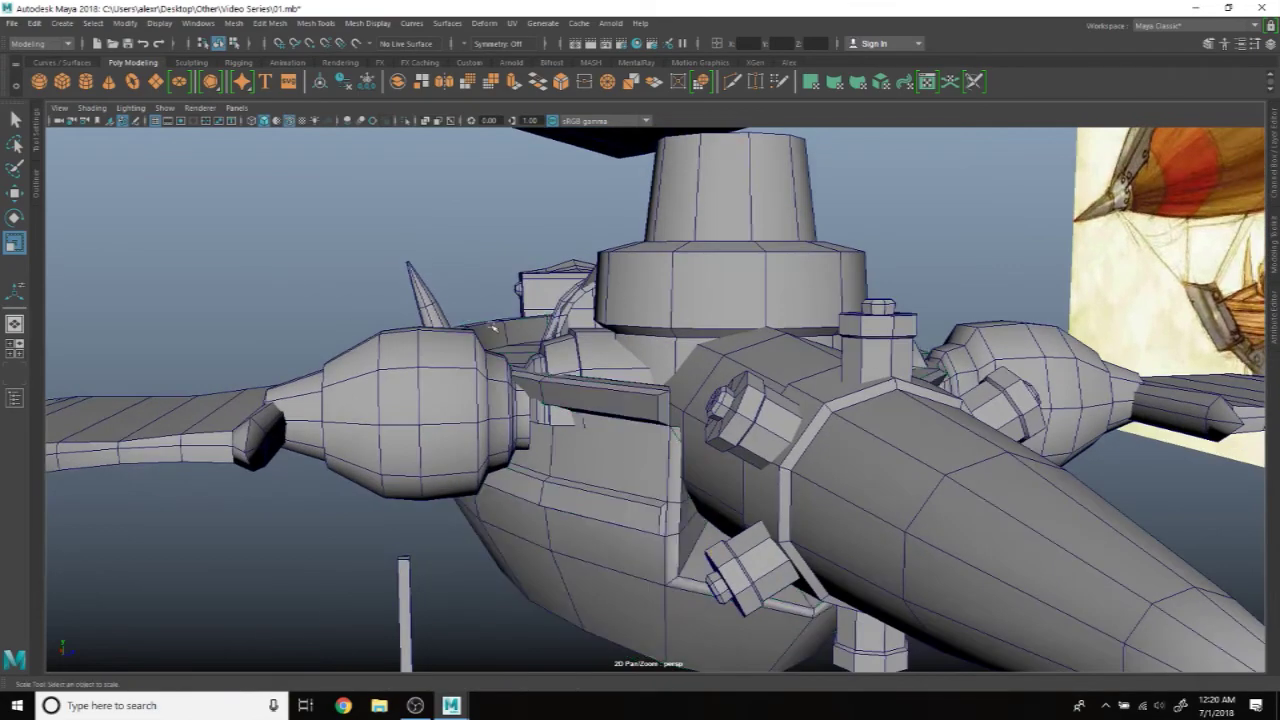
{"action": "left_click_drag", "start_coordinate": [461, 309], "coordinate": [530, 400], "text": "alt"}
{"action": "left_click", "coordinate": [560, 450]}
{"action": "mouse_move", "coordinate": [560, 450]}
{"action": "left_mouse_down", "text": "alt"}
{"action": "mouse_move", "coordinate": [557, 467]}
{"action": "mouse_move", "coordinate": [580, 460]}
{"action": "left_mouse_up", "text": "alt"}
{"action": "left_click", "coordinate": [580, 460]}
{"action": "right_click_drag", "start_coordinate": [612, 330], "coordinate": [603, 300]}
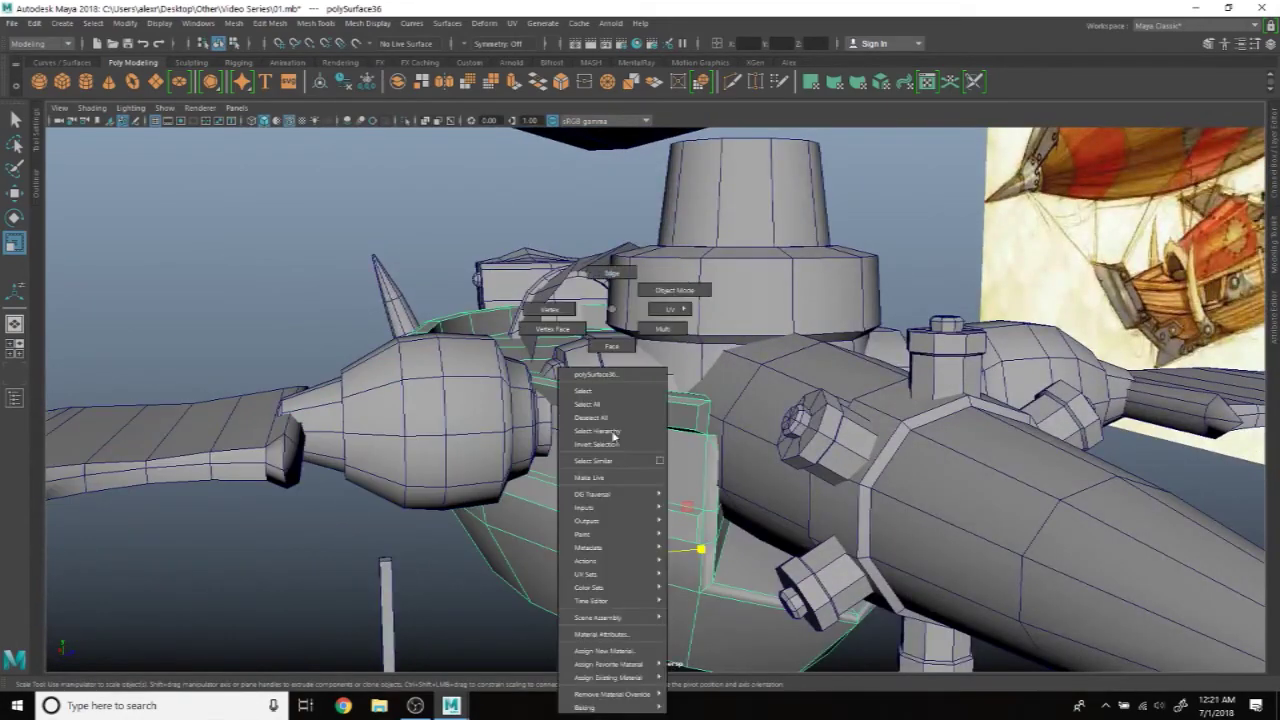
{"action": "mouse_move", "coordinate": [595, 457]}
{"action": "left_mouse_down", "text": "alt"}
{"action": "mouse_move", "coordinate": [735, 333]}
{"action": "mouse_move", "coordinate": [720, 368]}
{"action": "left_mouse_up", "text": "alt"}
{"action": "left_click", "coordinate": [250, 122]}
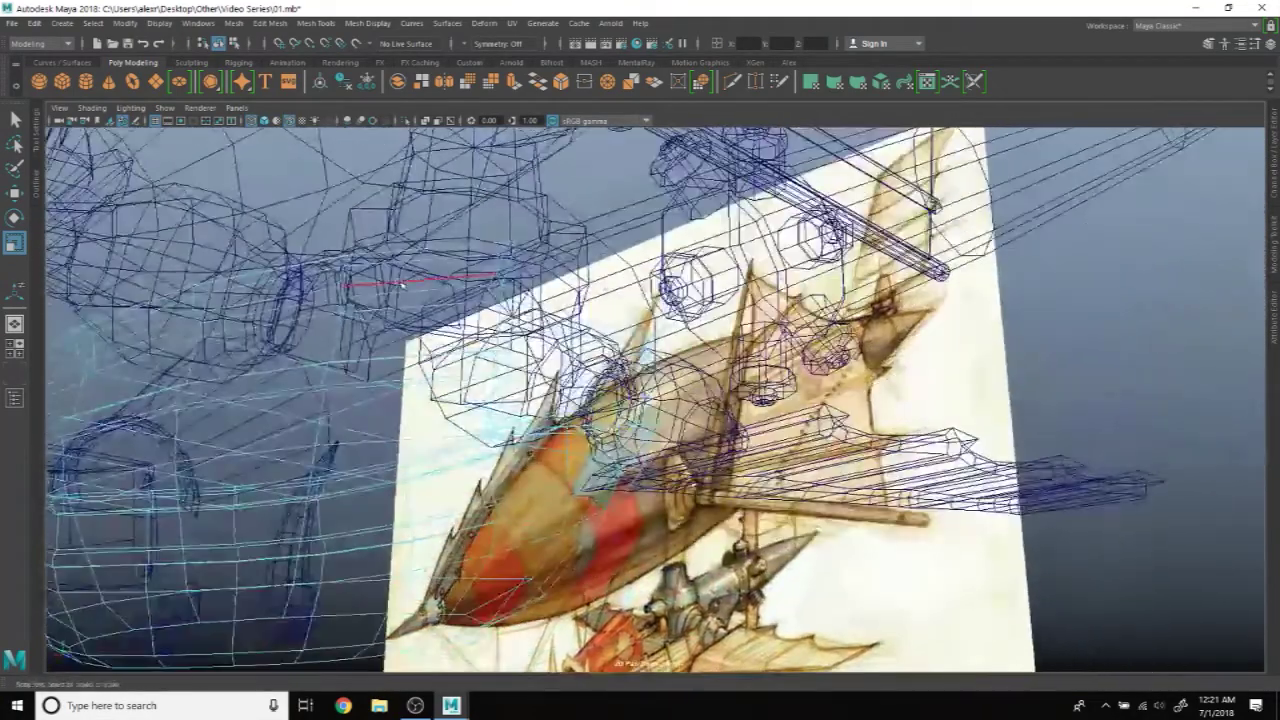
Step: Select the hull's rim vertices in wireframe, return to shaded display, and scale them outward along X with a larger soft-select falloff
{"action": "right_click_drag", "start_coordinate": [400, 285], "coordinate": [305, 218]}
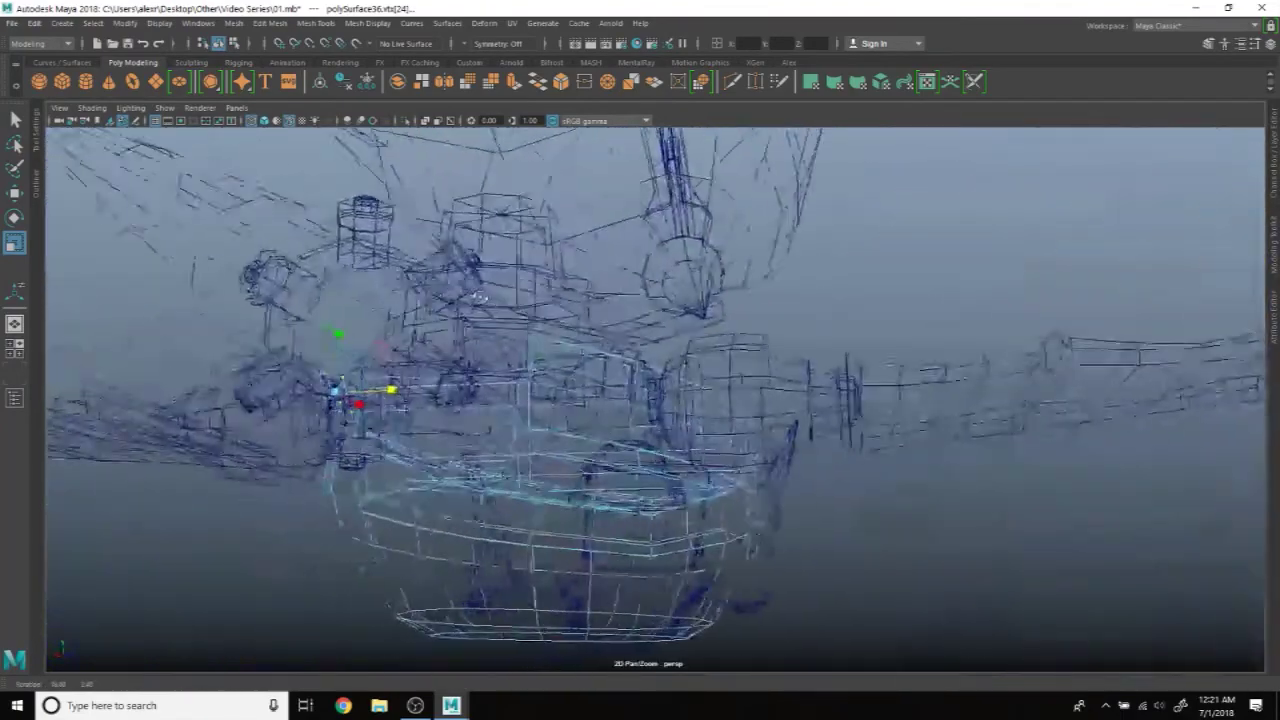
{"action": "left_click_drag", "start_coordinate": [600, 360], "coordinate": [648, 328], "text": "alt"}
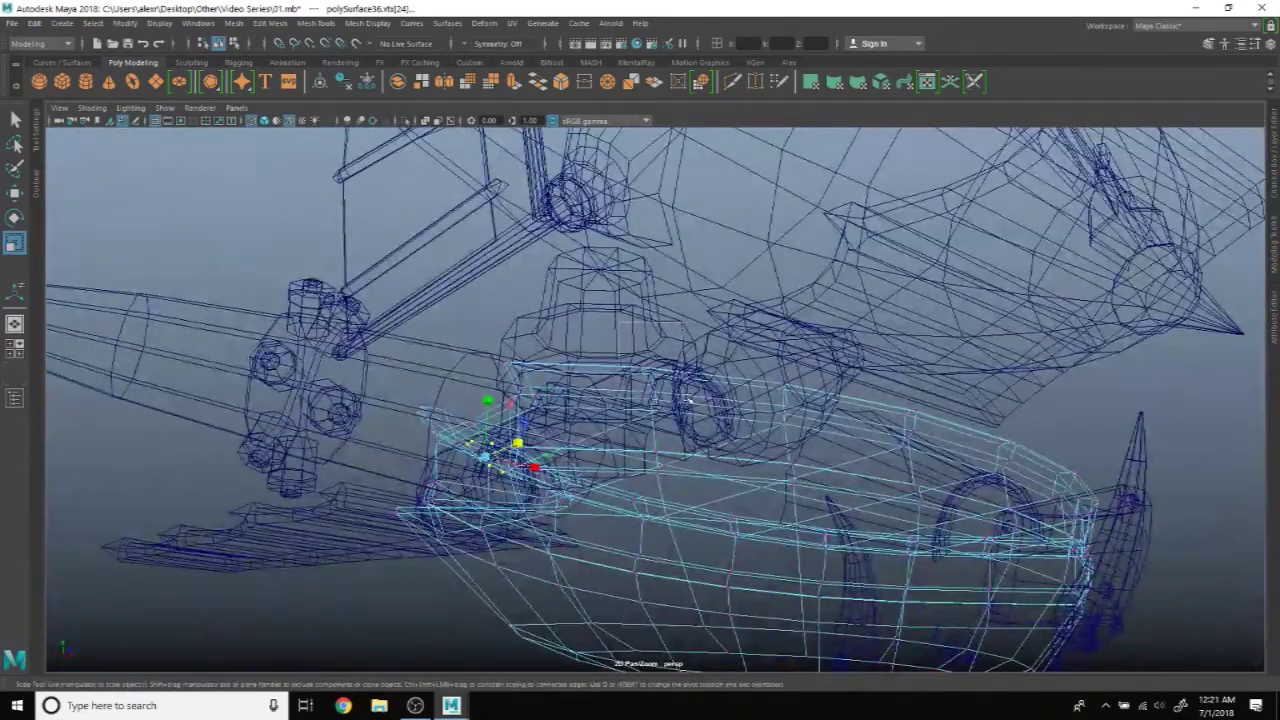
{"action": "left_click_drag", "start_coordinate": [697, 417], "coordinate": [250, 153], "text": "alt"}
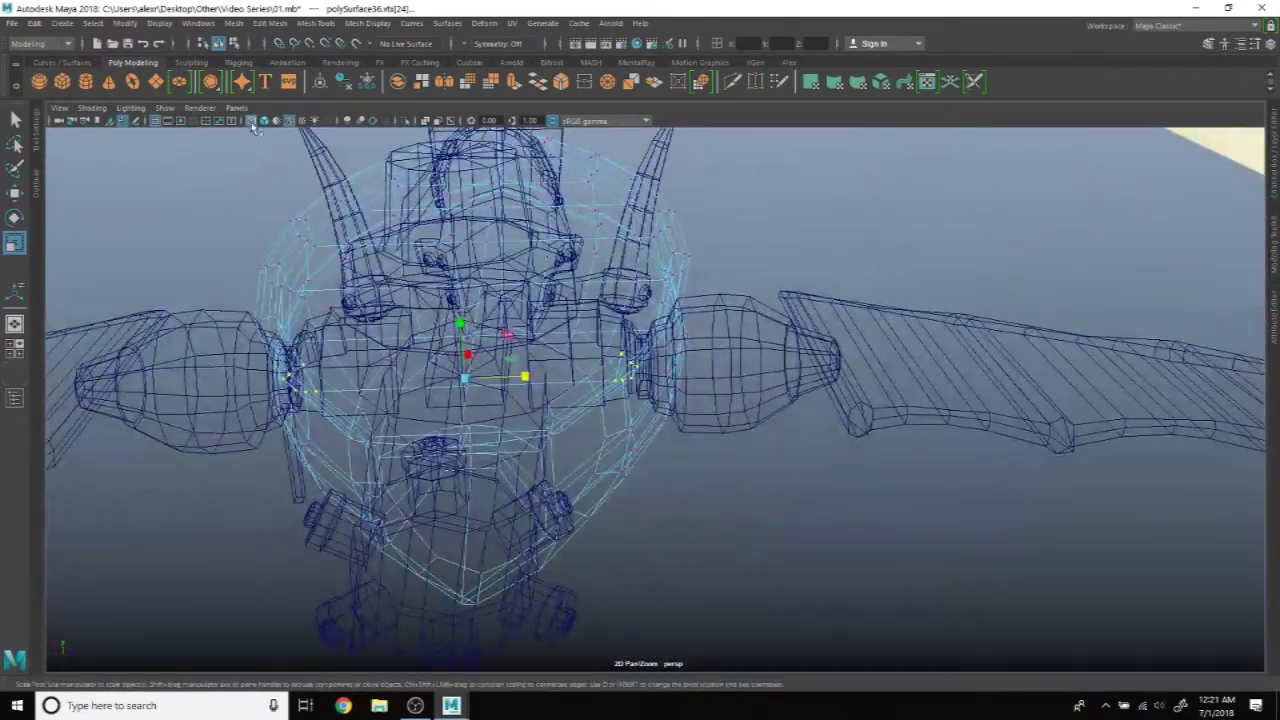
{"action": "left_click", "coordinate": [263, 120]}
{"action": "scroll", "coordinate": [493, 385], "scroll_direction": "down", "scroll_amount": 2}
{"action": "mouse_move", "coordinate": [616, 399]}
{"action": "left_mouse_down"}
{"action": "mouse_move", "coordinate": [600, 398]}
{"action": "mouse_move", "coordinate": [679, 406]}
{"action": "left_mouse_up"}
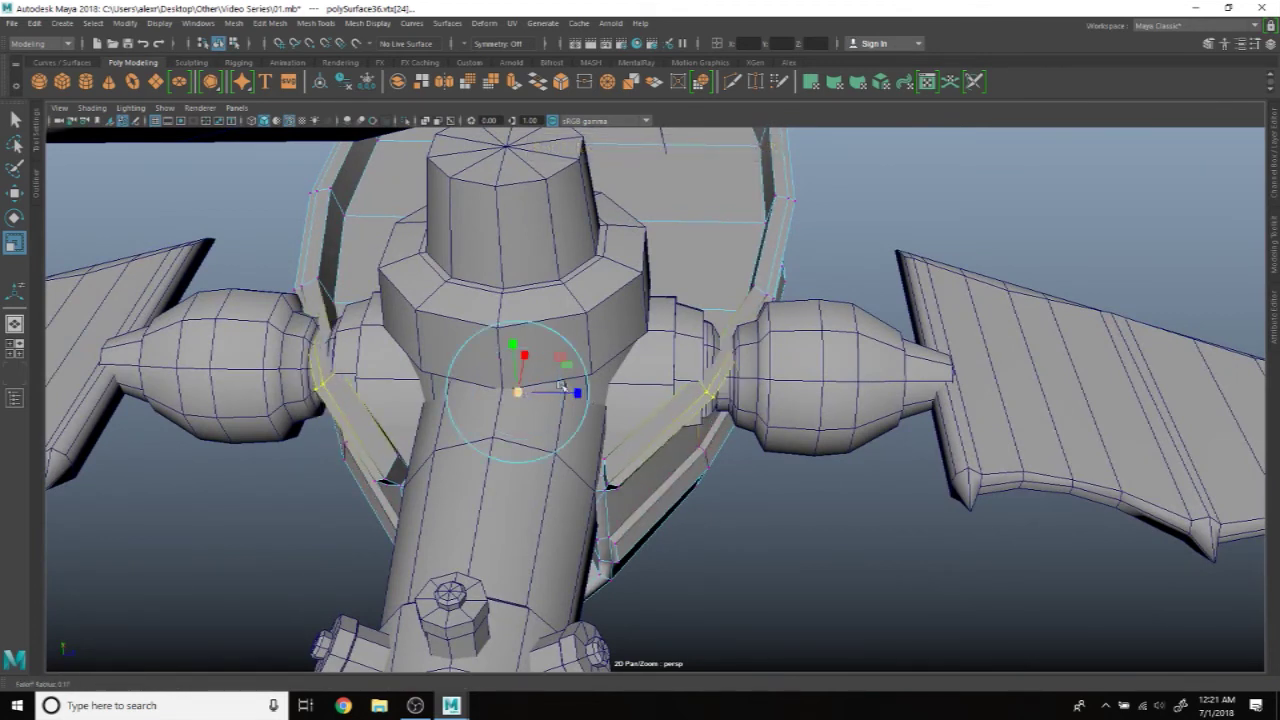
{"action": "mouse_move", "coordinate": [665, 363]}
{"action": "left_mouse_down"}
{"action": "mouse_move", "coordinate": [589, 394]}
{"action": "mouse_move", "coordinate": [681, 324]}
{"action": "mouse_move", "coordinate": [875, 381]}
{"action": "mouse_move", "coordinate": [567, 393]}
{"action": "mouse_move", "coordinate": [770, 535]}
{"action": "mouse_move", "coordinate": [720, 460]}
{"action": "left_mouse_up"}
{"action": "scroll", "coordinate": [704, 440], "scroll_direction": "up", "scroll_amount": 3}
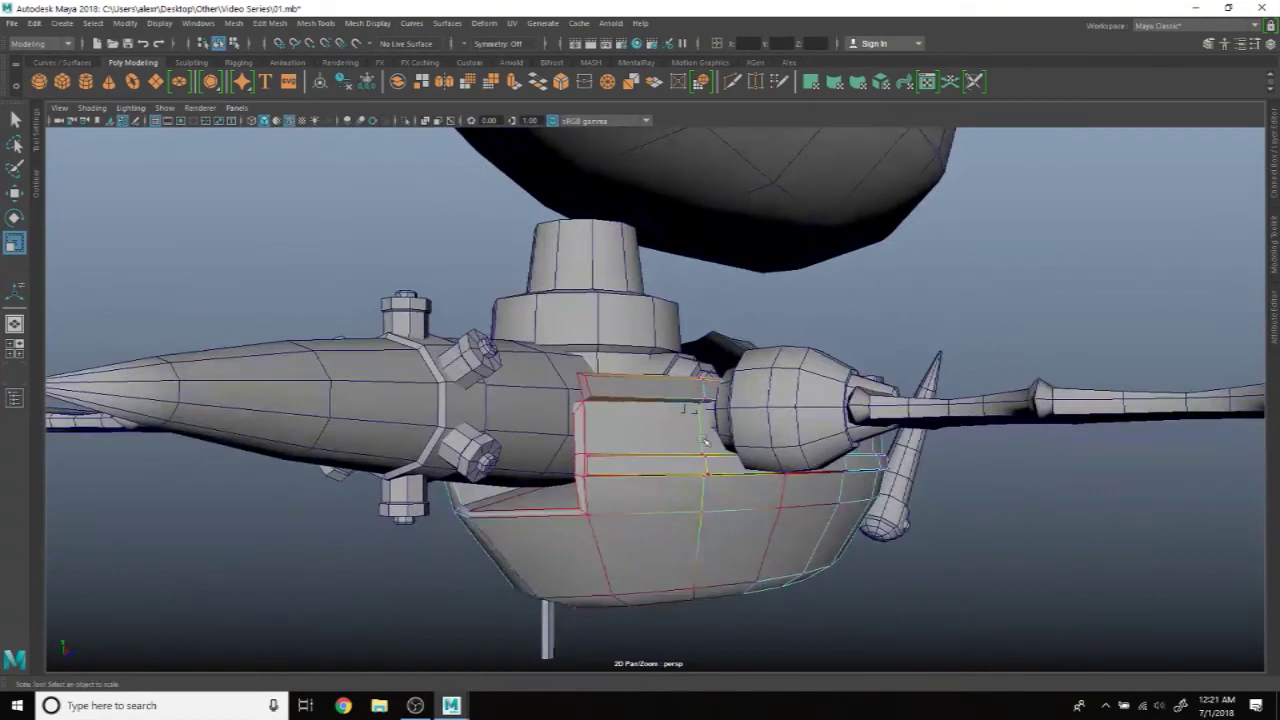
Step: Reselect the hull after briefly picking pCylinder14 and put it back in Face mode
{"action": "scroll", "coordinate": [704, 440], "scroll_direction": "up", "scroll_amount": 2}
{"action": "right_click_drag", "start_coordinate": [740, 345], "coordinate": [742, 375]}
{"action": "left_click", "coordinate": [713, 447]}
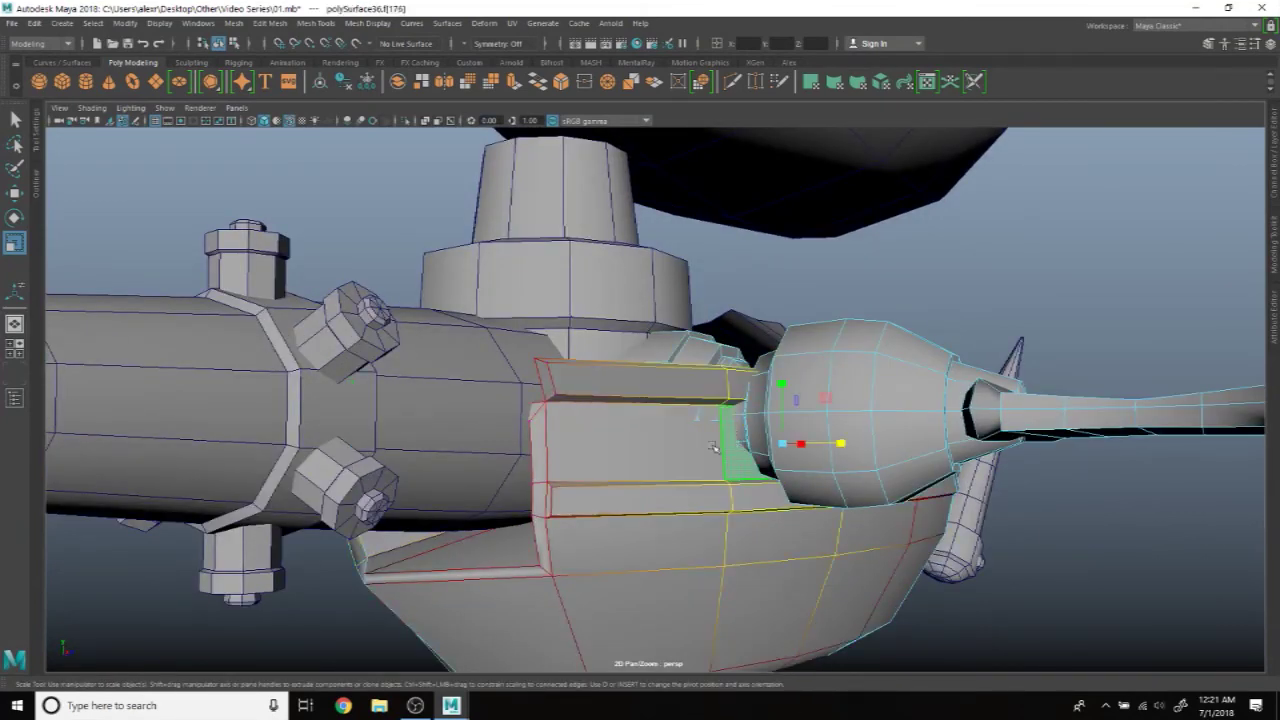
{"action": "right_click_drag", "start_coordinate": [630, 335], "coordinate": [655, 315]}
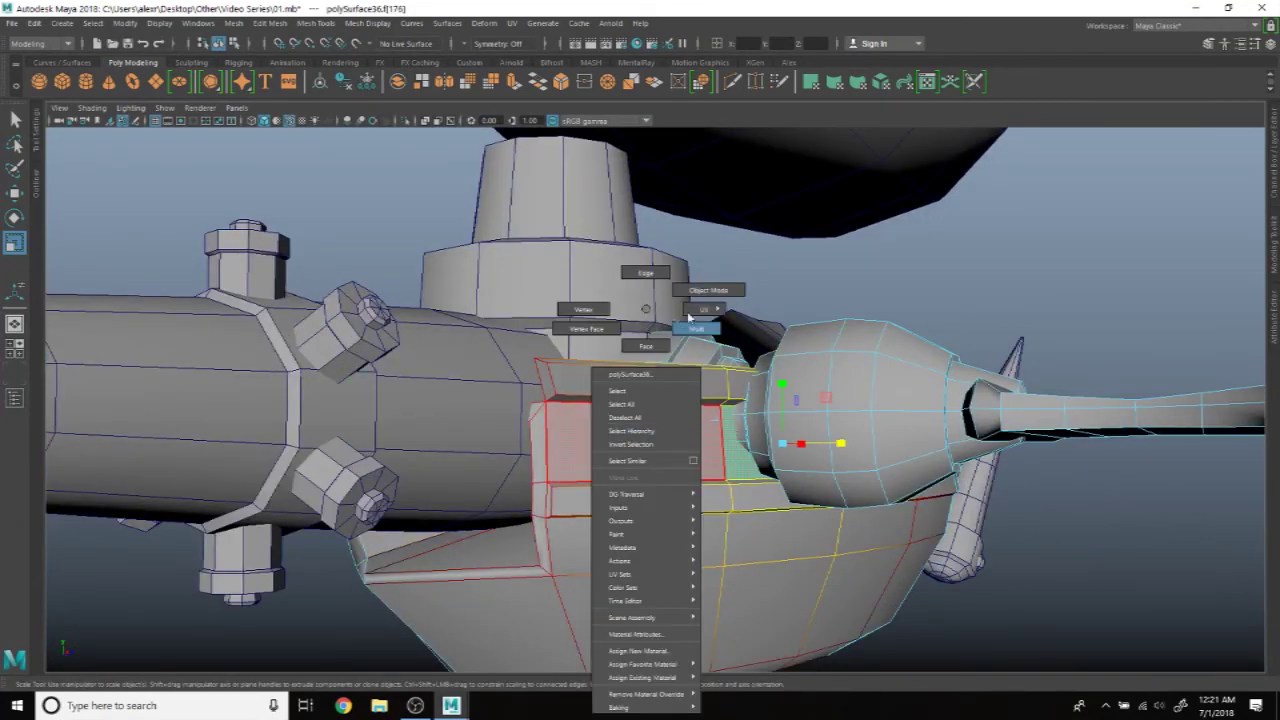
{"action": "left_click", "coordinate": [585, 284]}
{"action": "left_click", "coordinate": [662, 458]}
{"action": "right_click_drag", "start_coordinate": [650, 330], "coordinate": [652, 352]}
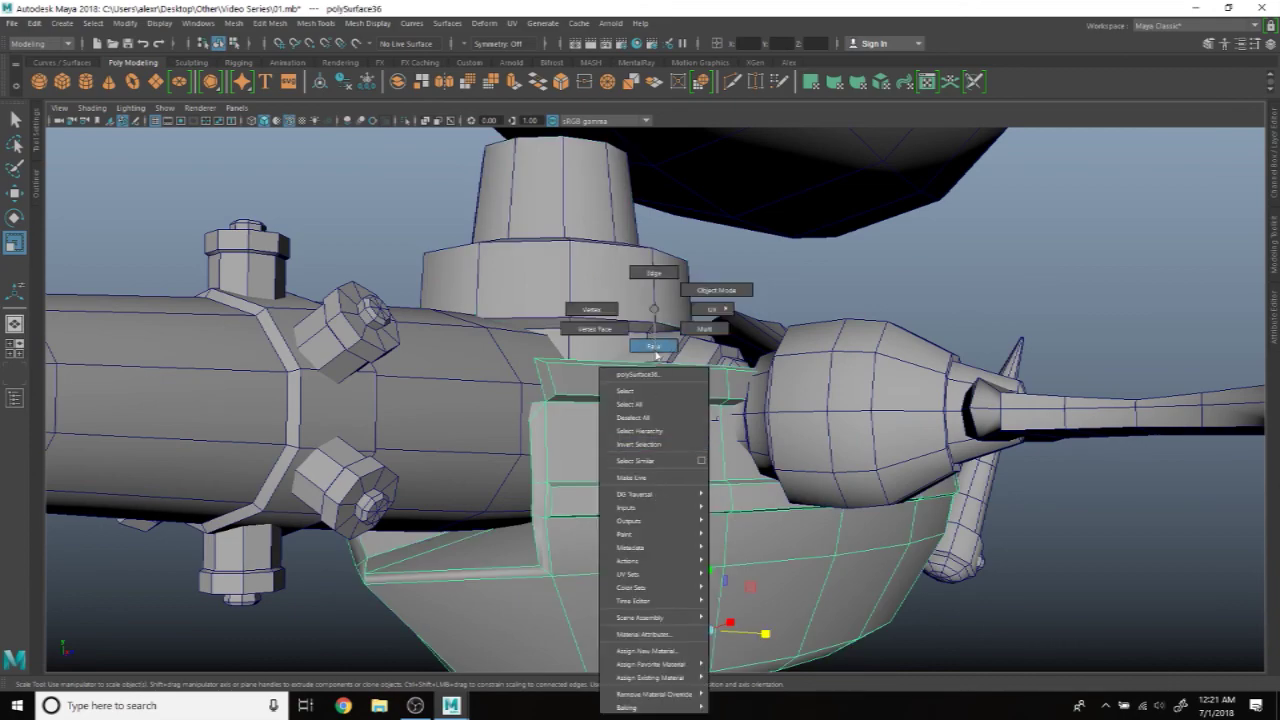
Step: Scale the side panel's top faces by about 1.064 into a protruding ledge
{"action": "left_click_drag", "start_coordinate": [594, 453], "coordinate": [466, 488], "text": "alt"}
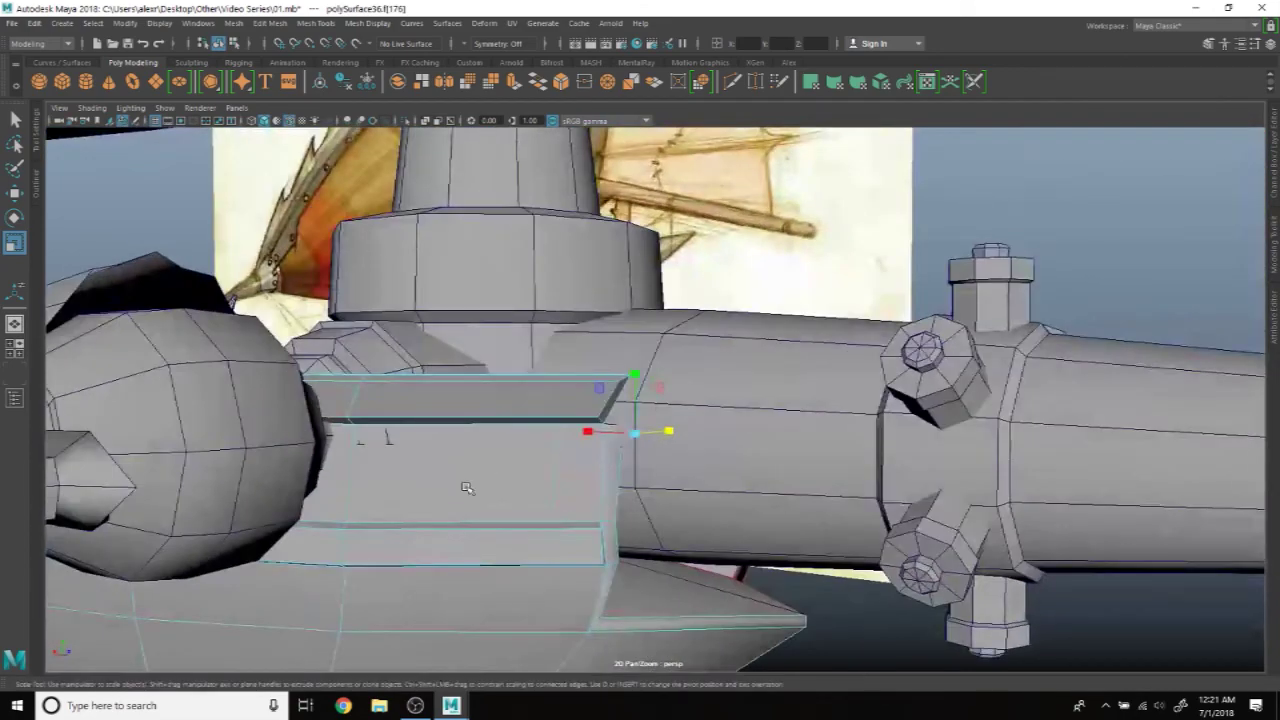
{"action": "left_click_drag", "start_coordinate": [342, 494], "coordinate": [547, 480], "text": "alt"}
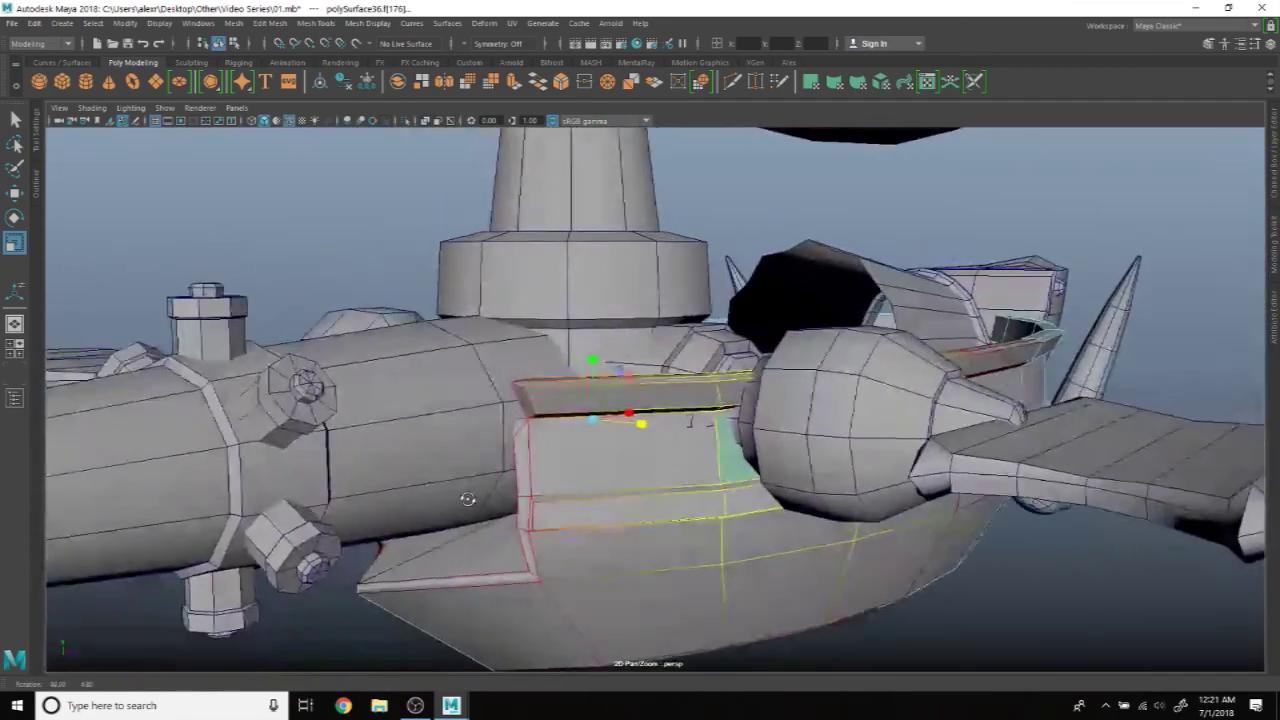
{"action": "left_click_drag", "start_coordinate": [615, 420], "coordinate": [620, 421]}
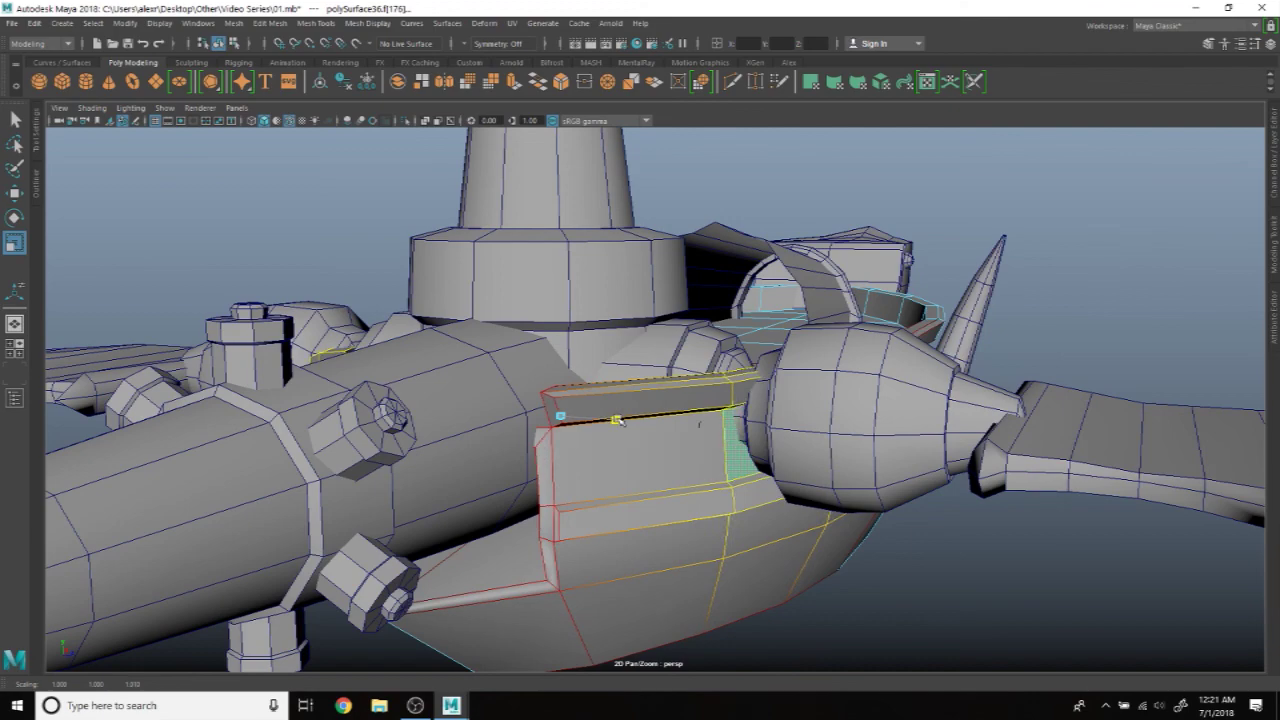
{"action": "mouse_move", "coordinate": [671, 359]}
{"action": "left_mouse_down", "text": "alt"}
{"action": "mouse_move", "coordinate": [772, 362]}
{"action": "mouse_move", "coordinate": [1053, 305]}
{"action": "left_mouse_up", "text": "alt"}
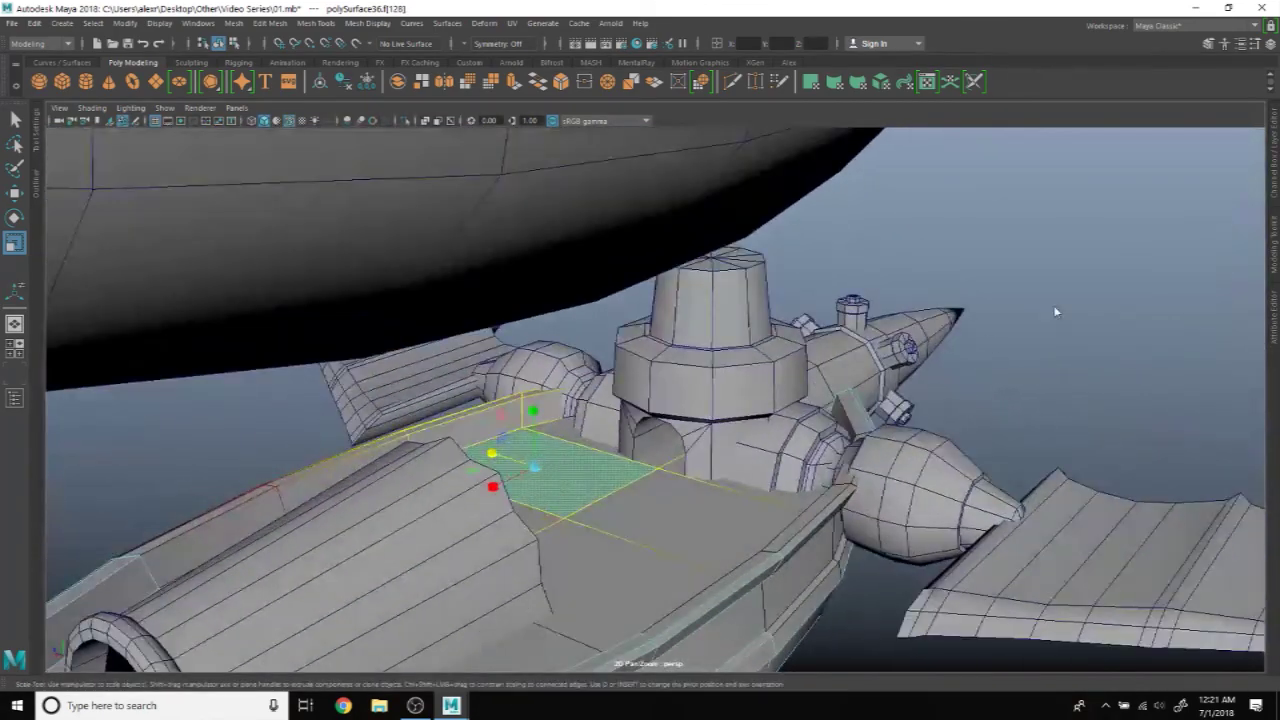
{"action": "right_click_drag", "start_coordinate": [1053, 305], "coordinate": [1072, 294]}
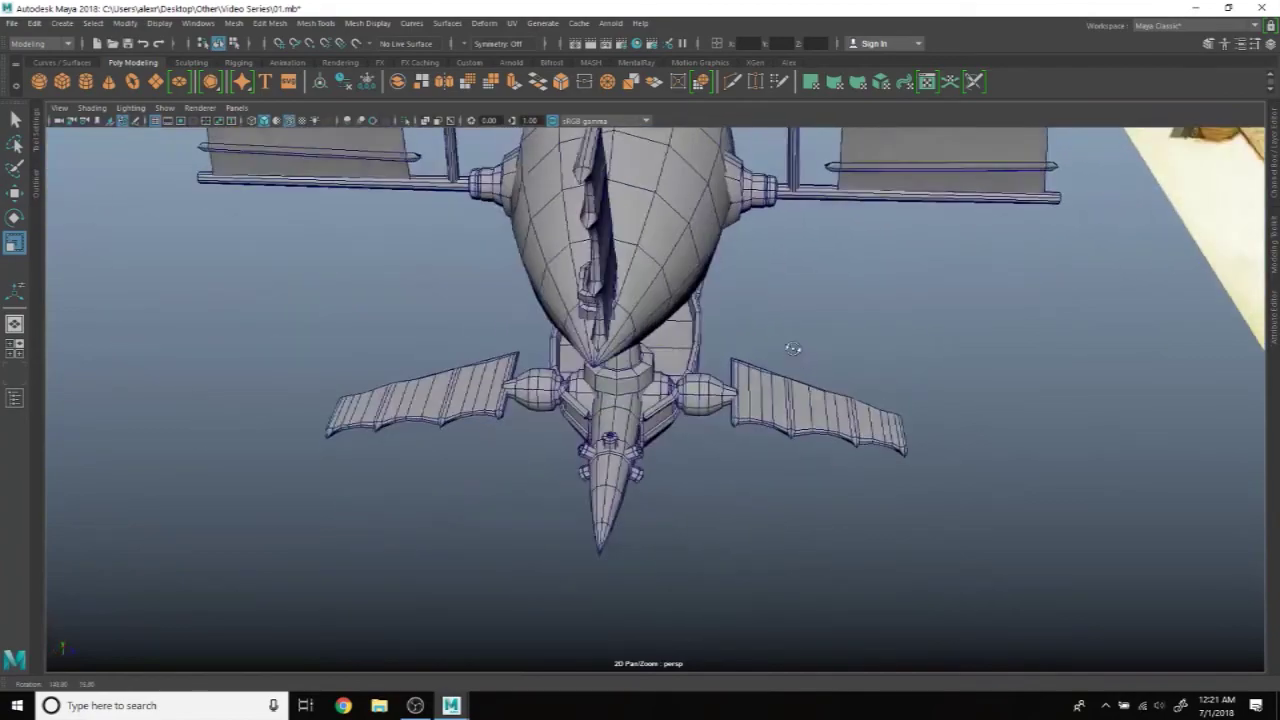